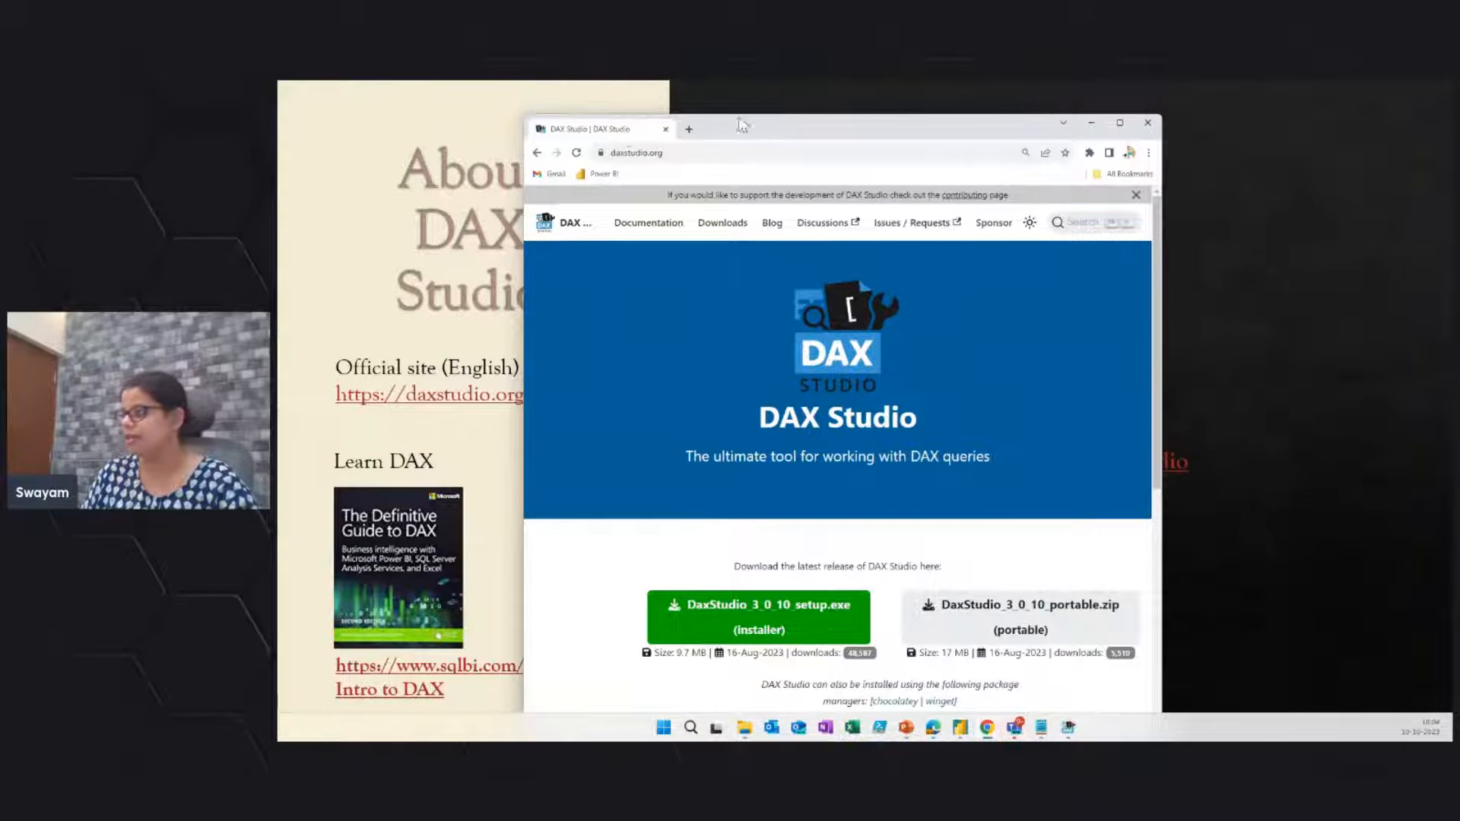
Step: Maximize the browser window and look over the DAX Studio download page
{"action": "double_click", "coordinate": [757, 127]}
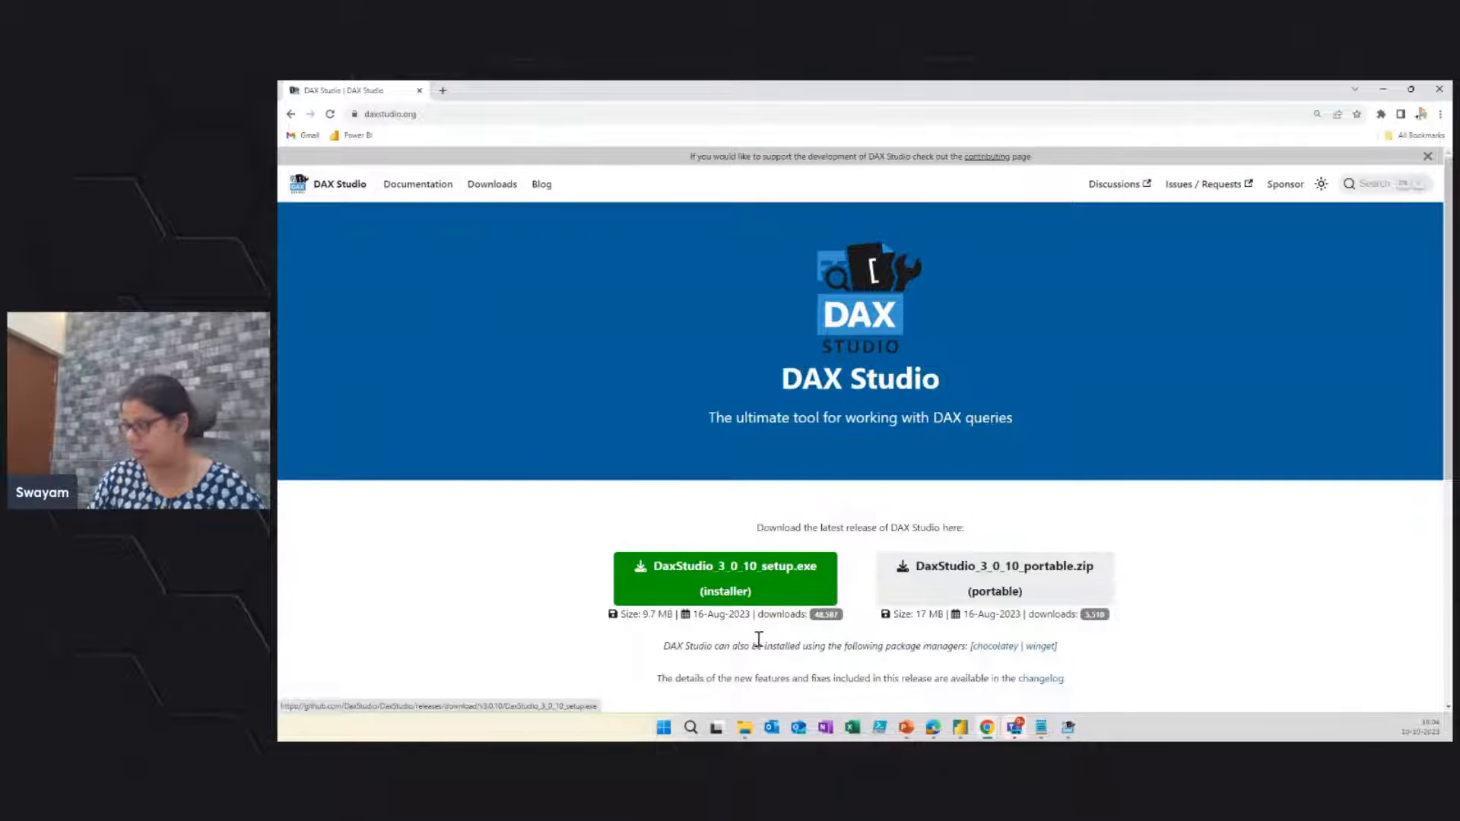
{"action": "scroll", "coordinate": [761, 636], "scroll_direction": "down", "scroll_amount": 3}
{"action": "scroll", "coordinate": [762, 635], "scroll_direction": "up", "scroll_amount": 3}
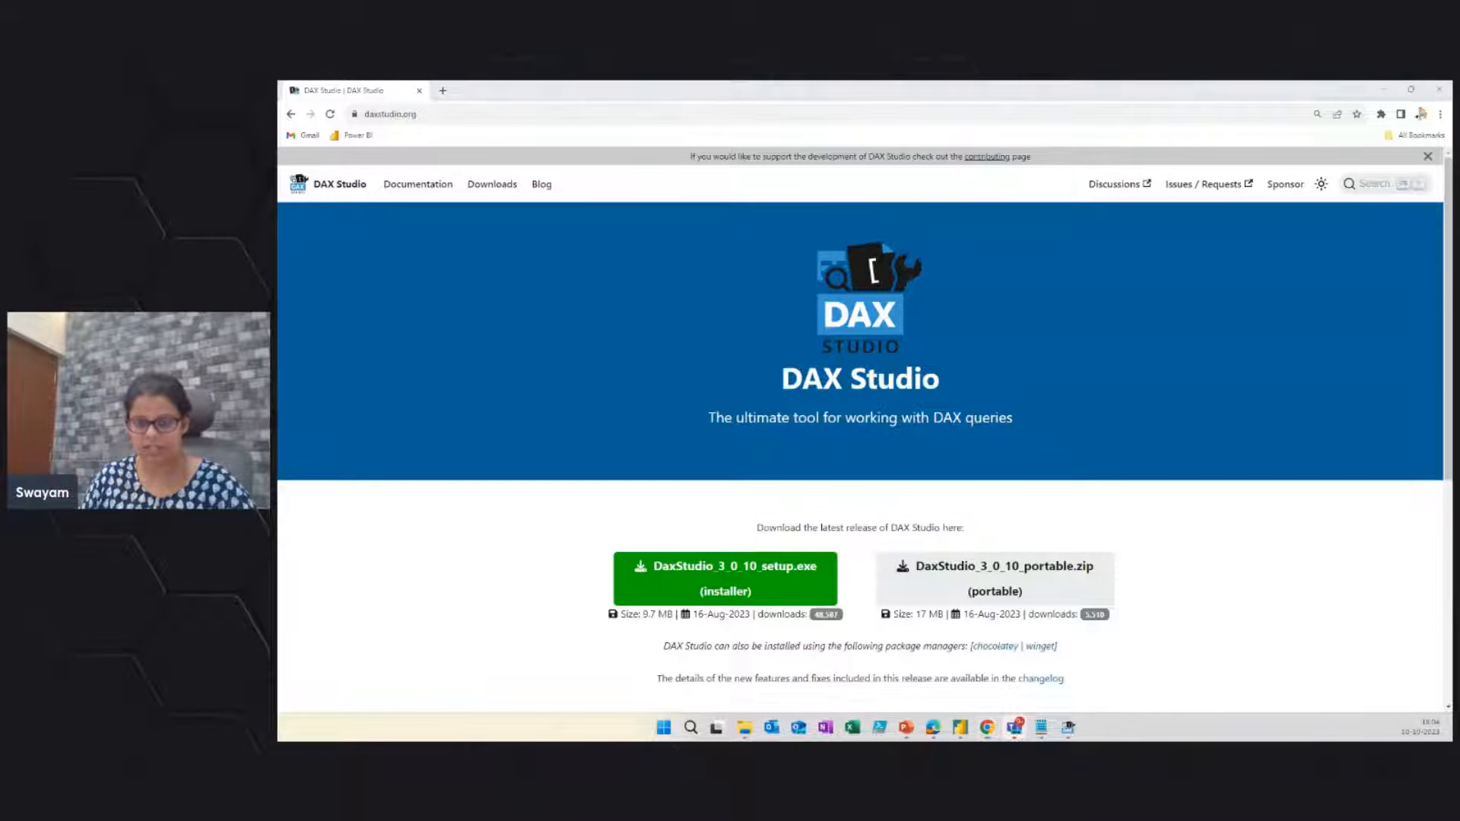
Step: Show the presentation's "Installing & Starting DAX Studio" slide, and return to the browser
{"action": "key", "text": "alt+Tab"}
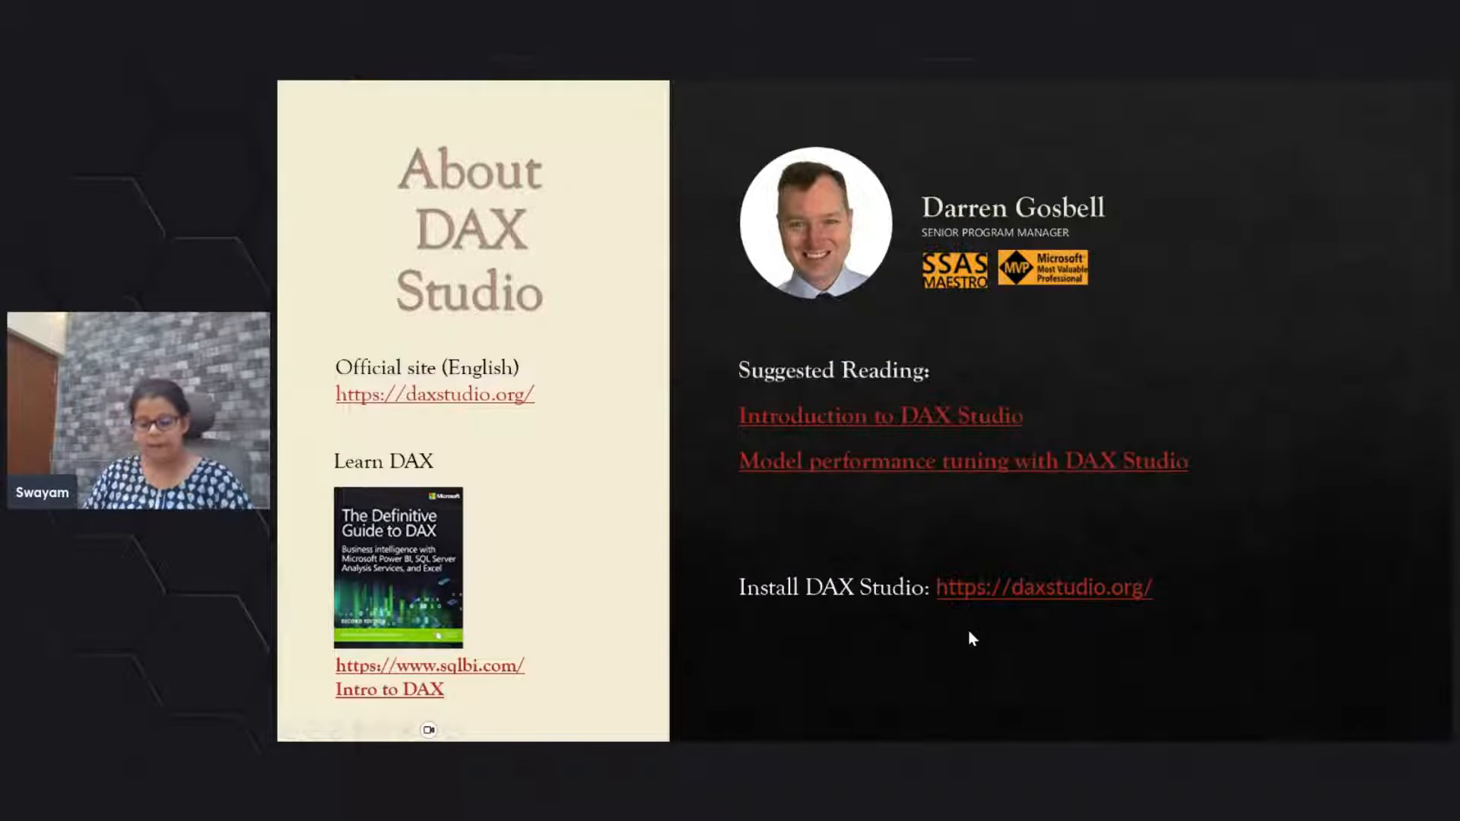
{"action": "left_click", "coordinate": [704, 446]}
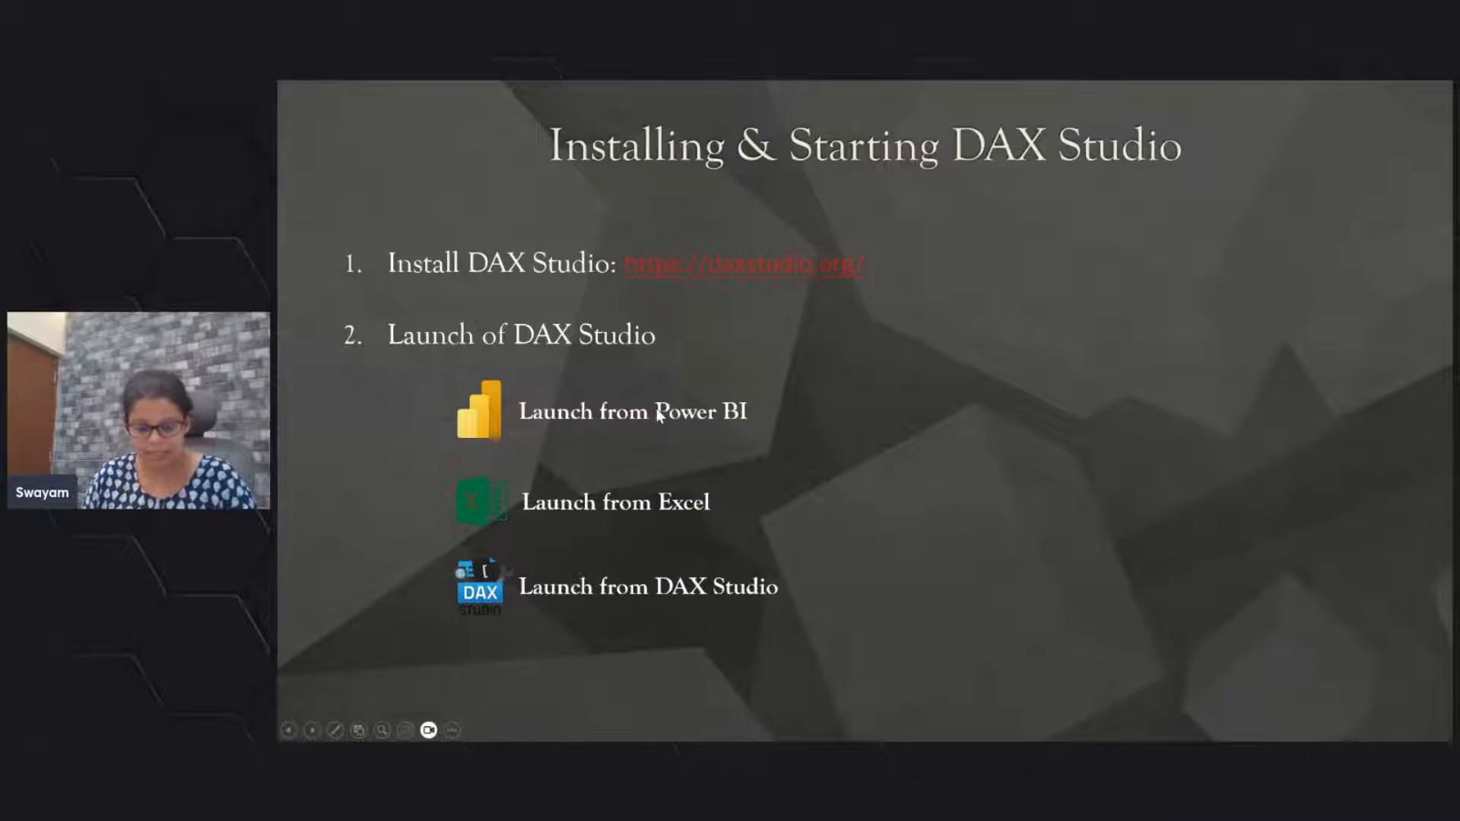
{"action": "key", "text": "alt+Tab"}
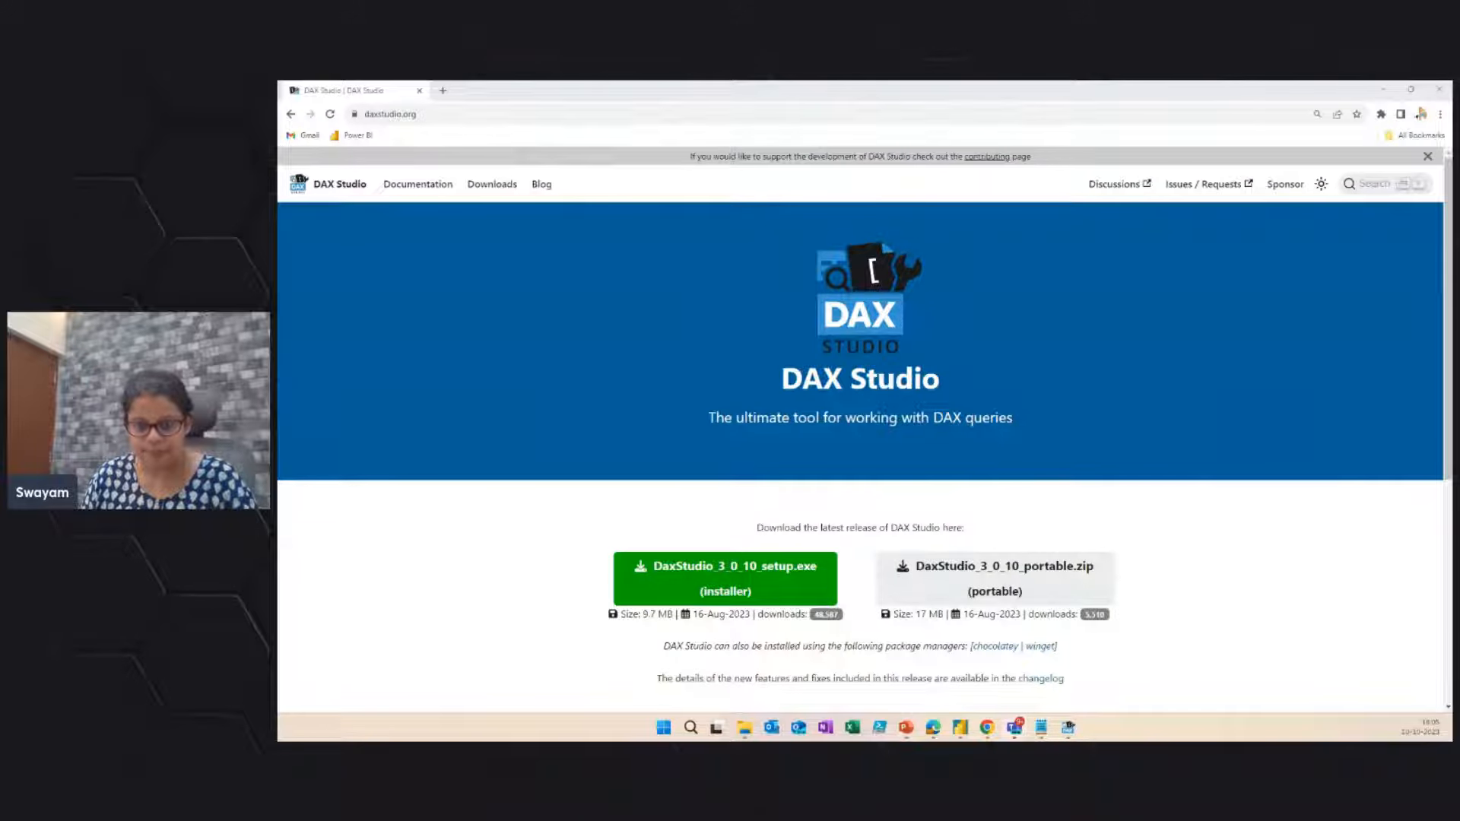
{"action": "key", "text": "super+d"}
{"action": "key", "text": "super+d"}
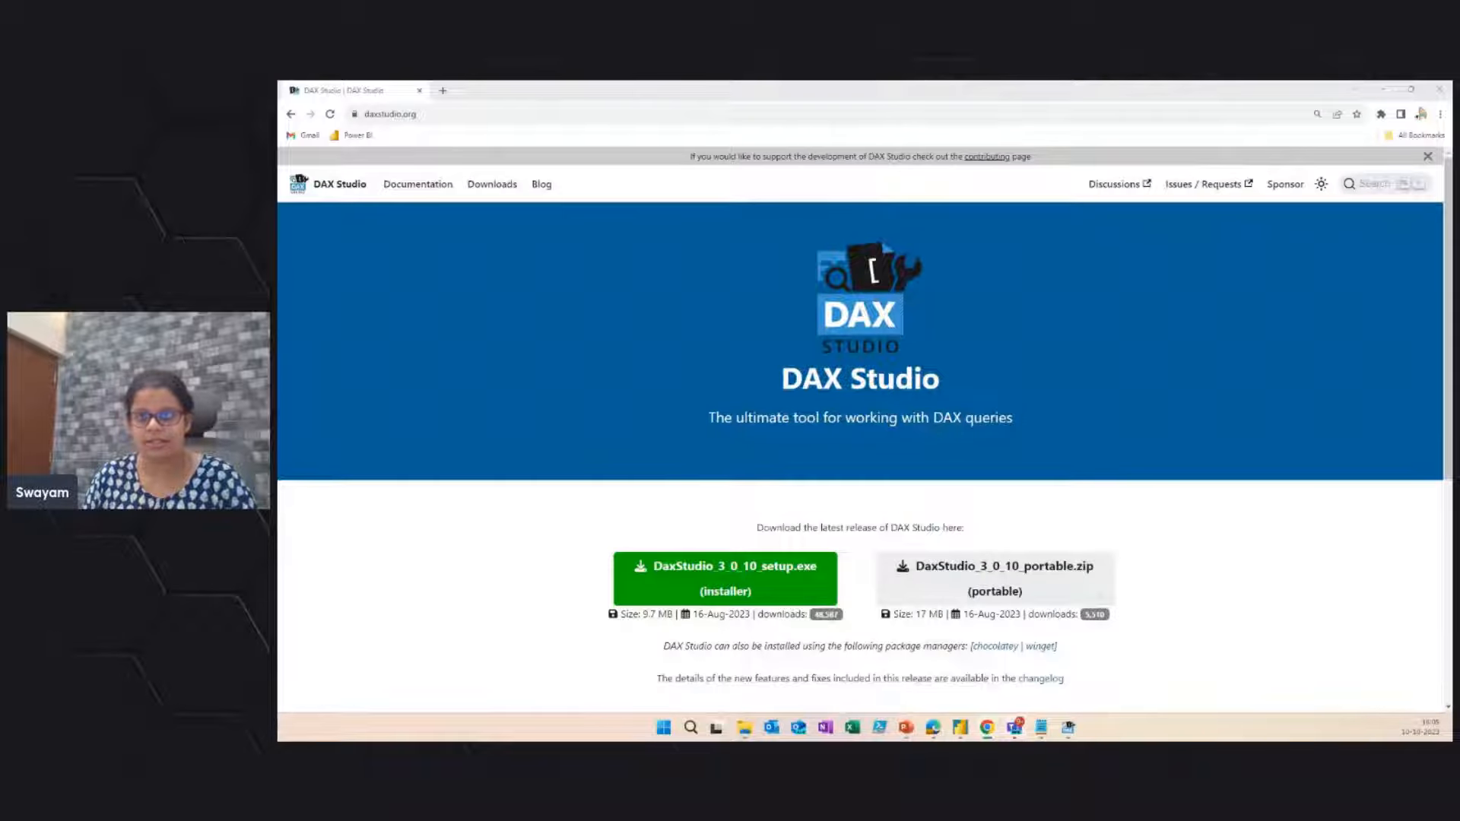
Step: Review the powerbi.tips DAX Studio articles, the "Use DAX in Power BI Desktop" learning path and the "Why you should use DAX Studio" video in a maximized browser window
{"action": "left_click_drag", "start_coordinate": [280, 258], "coordinate": [1143, 126]}
{"action": "double_click", "coordinate": [1143, 129]}
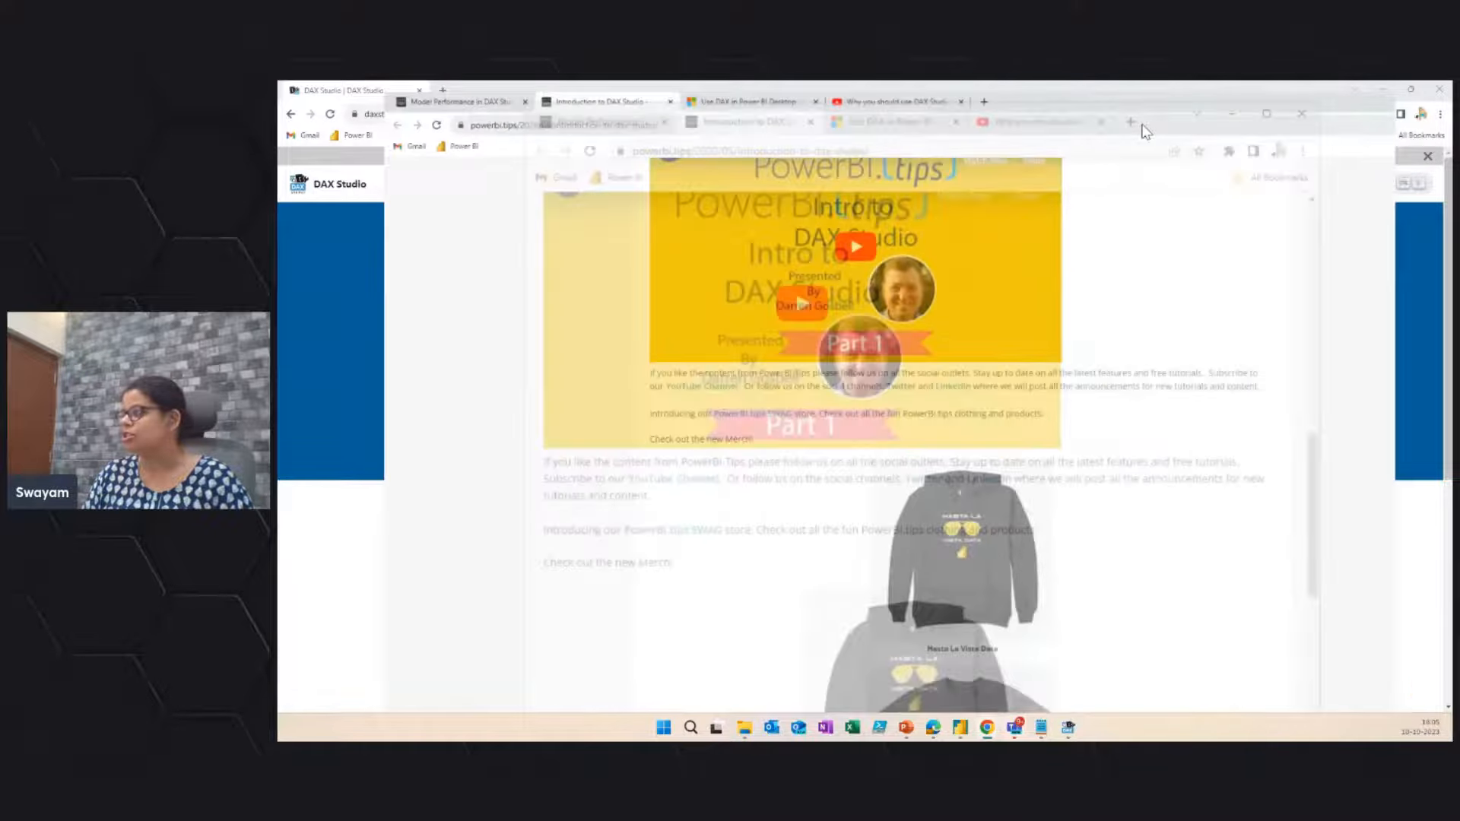
{"action": "scroll", "coordinate": [638, 340], "scroll_direction": "up", "scroll_amount": 2}
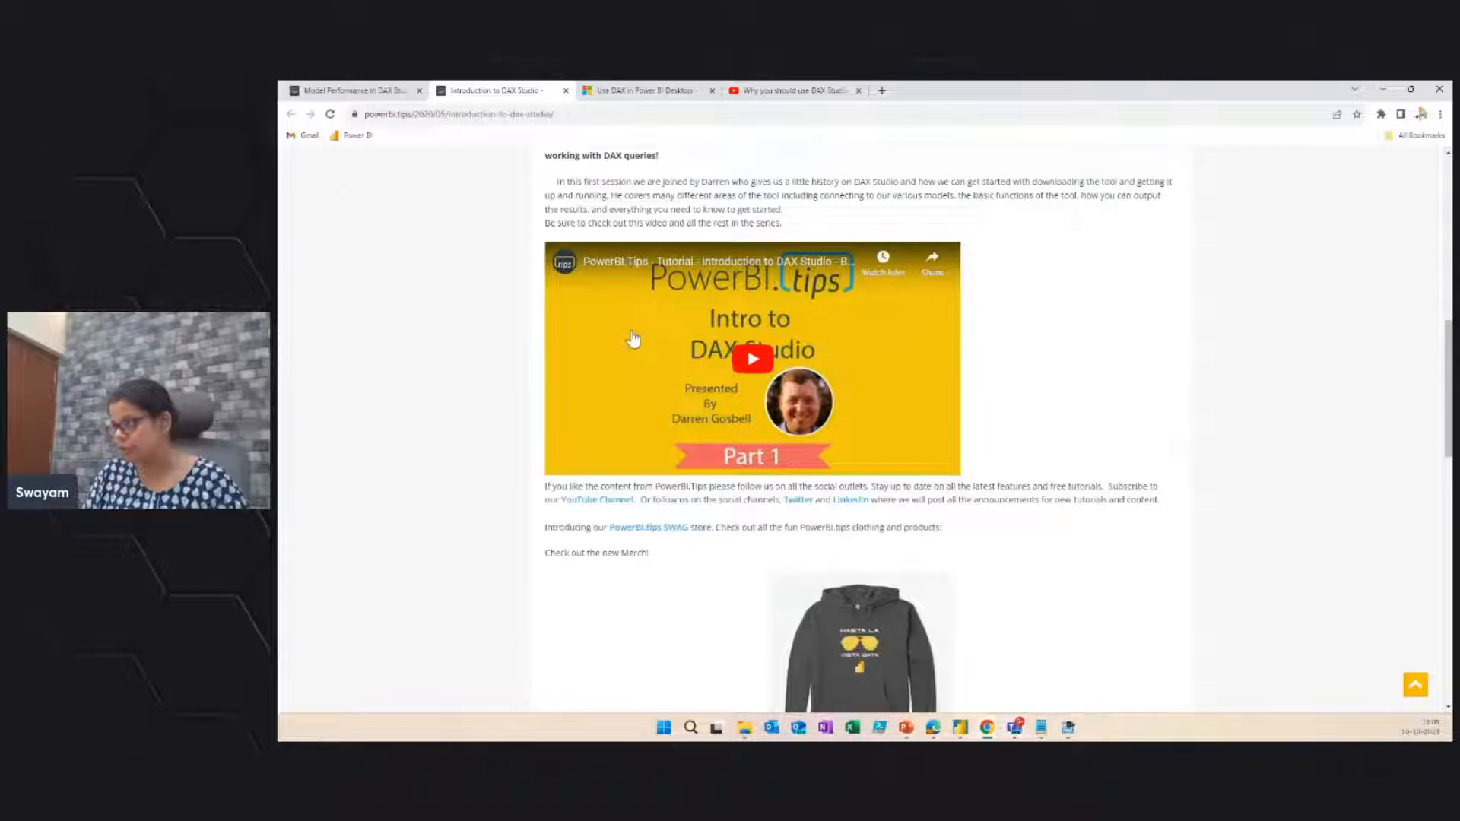
{"action": "left_click", "coordinate": [589, 112]}
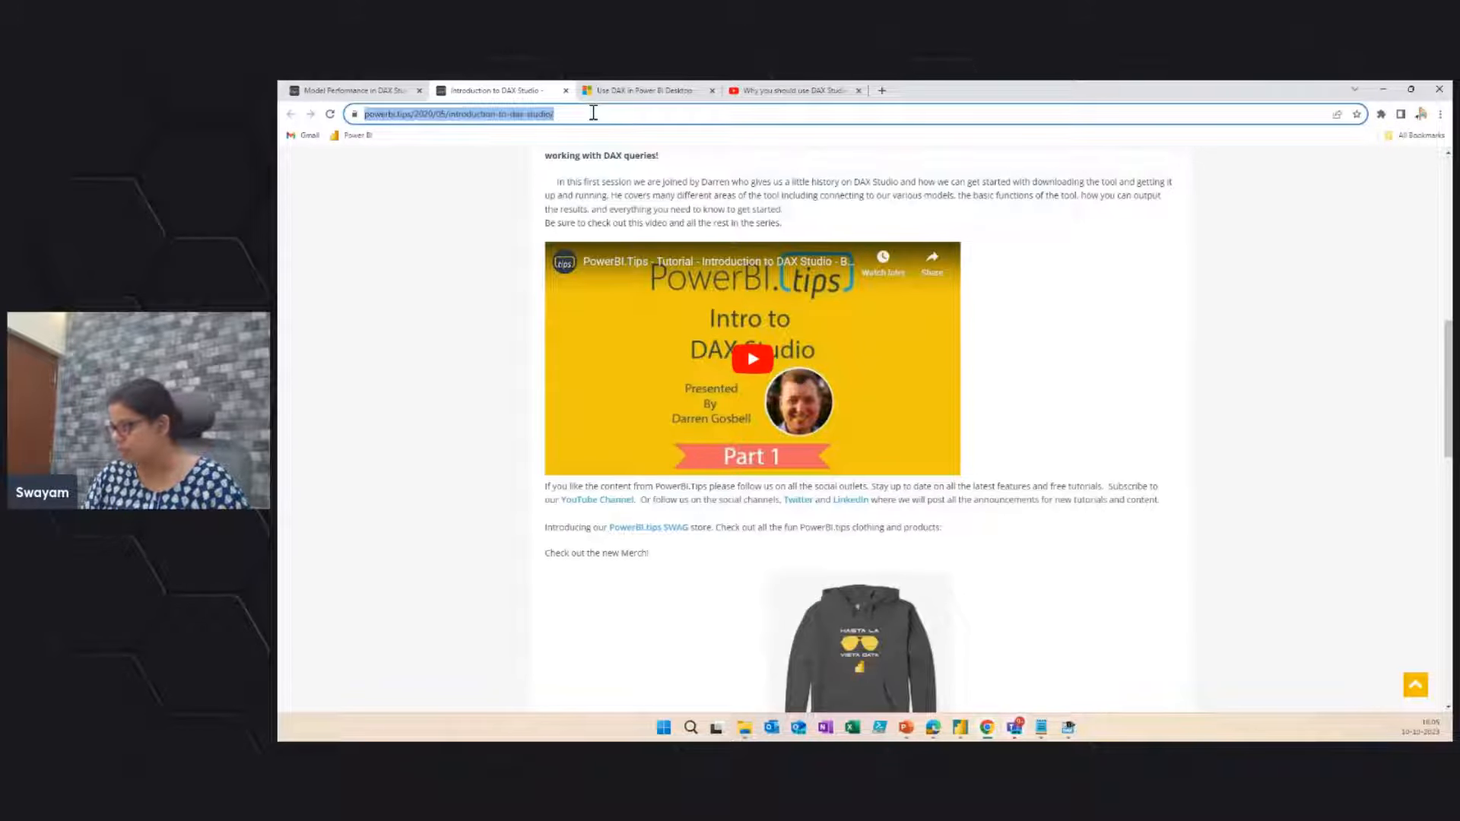
{"action": "left_click", "coordinate": [352, 97]}
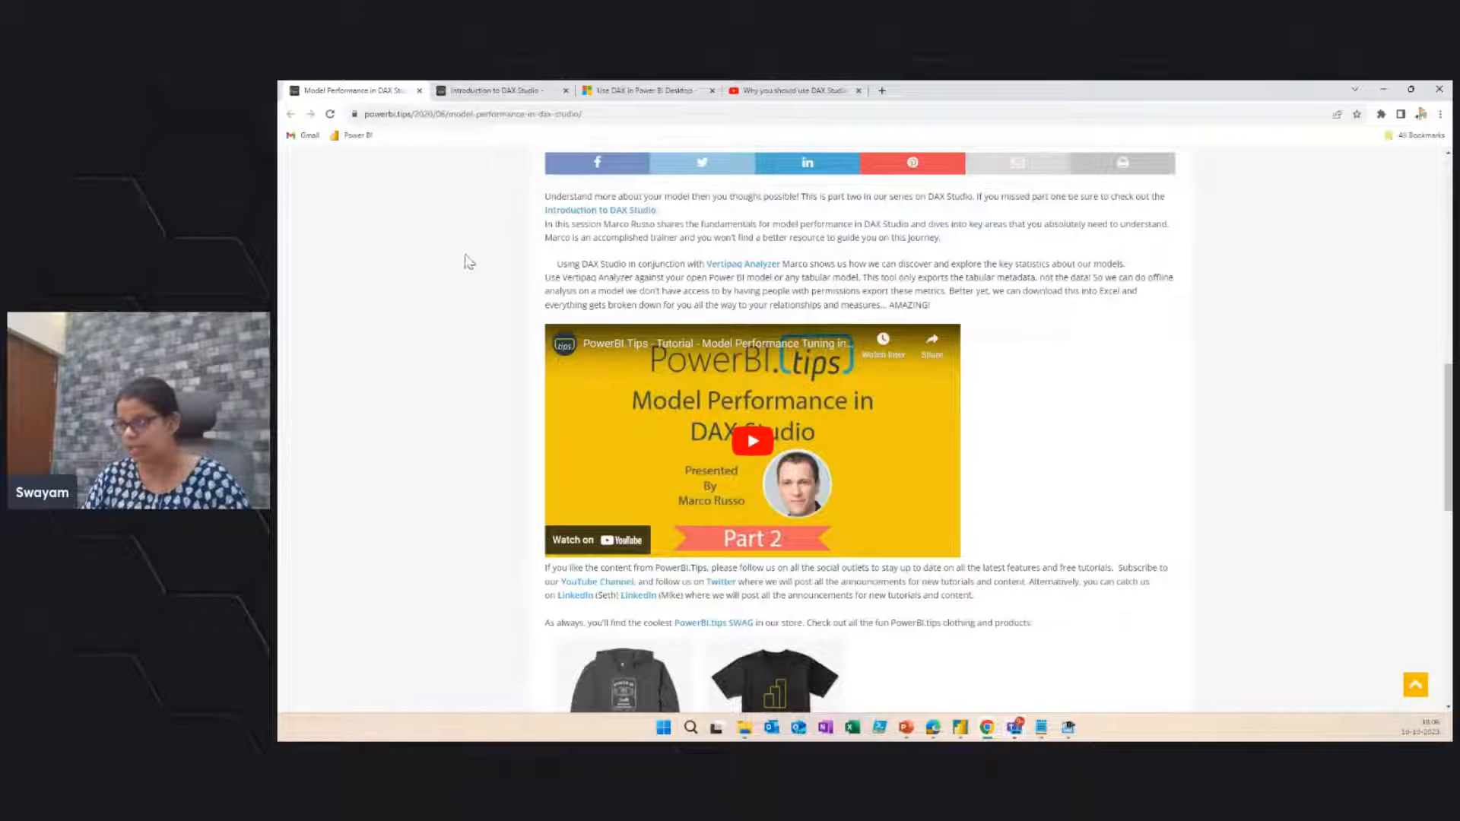
{"action": "left_click", "coordinate": [655, 97]}
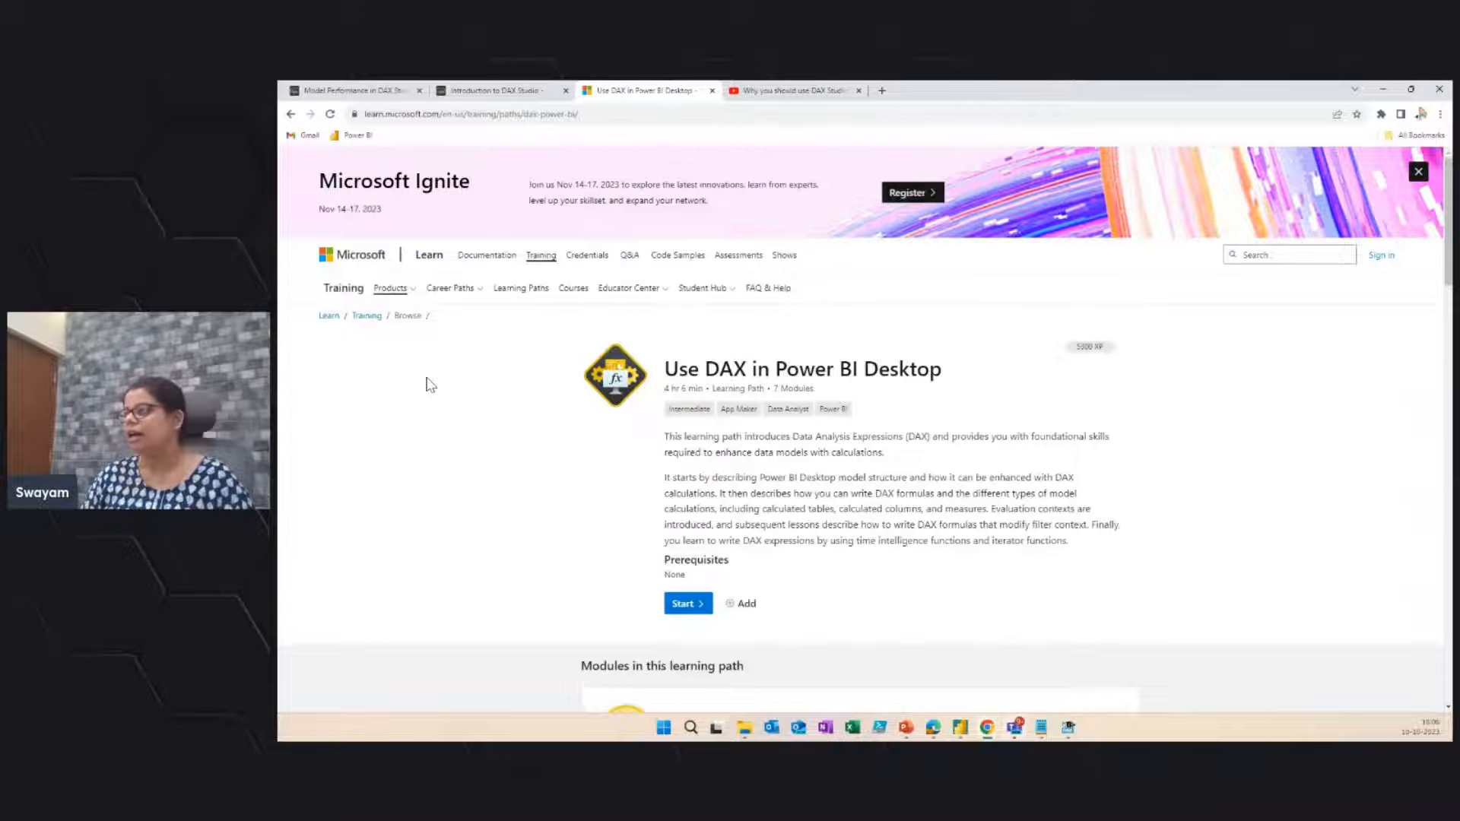
{"action": "left_click", "coordinate": [796, 92]}
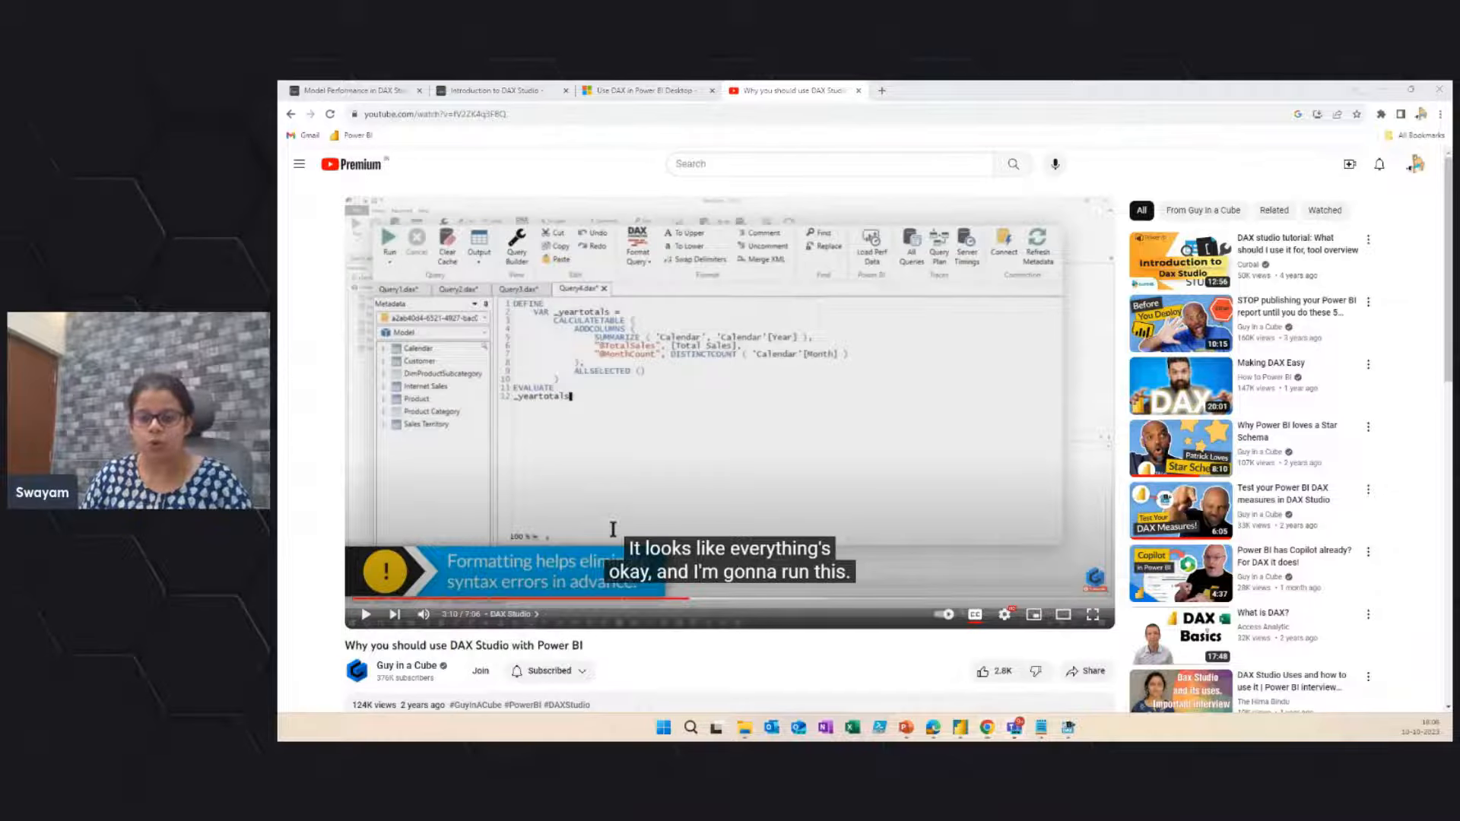
Step: Switch to the Contoso Demo - End Users report in Power BI Desktop and launch DAX Studio from it as an external tool
{"action": "left_click", "coordinate": [961, 727]}
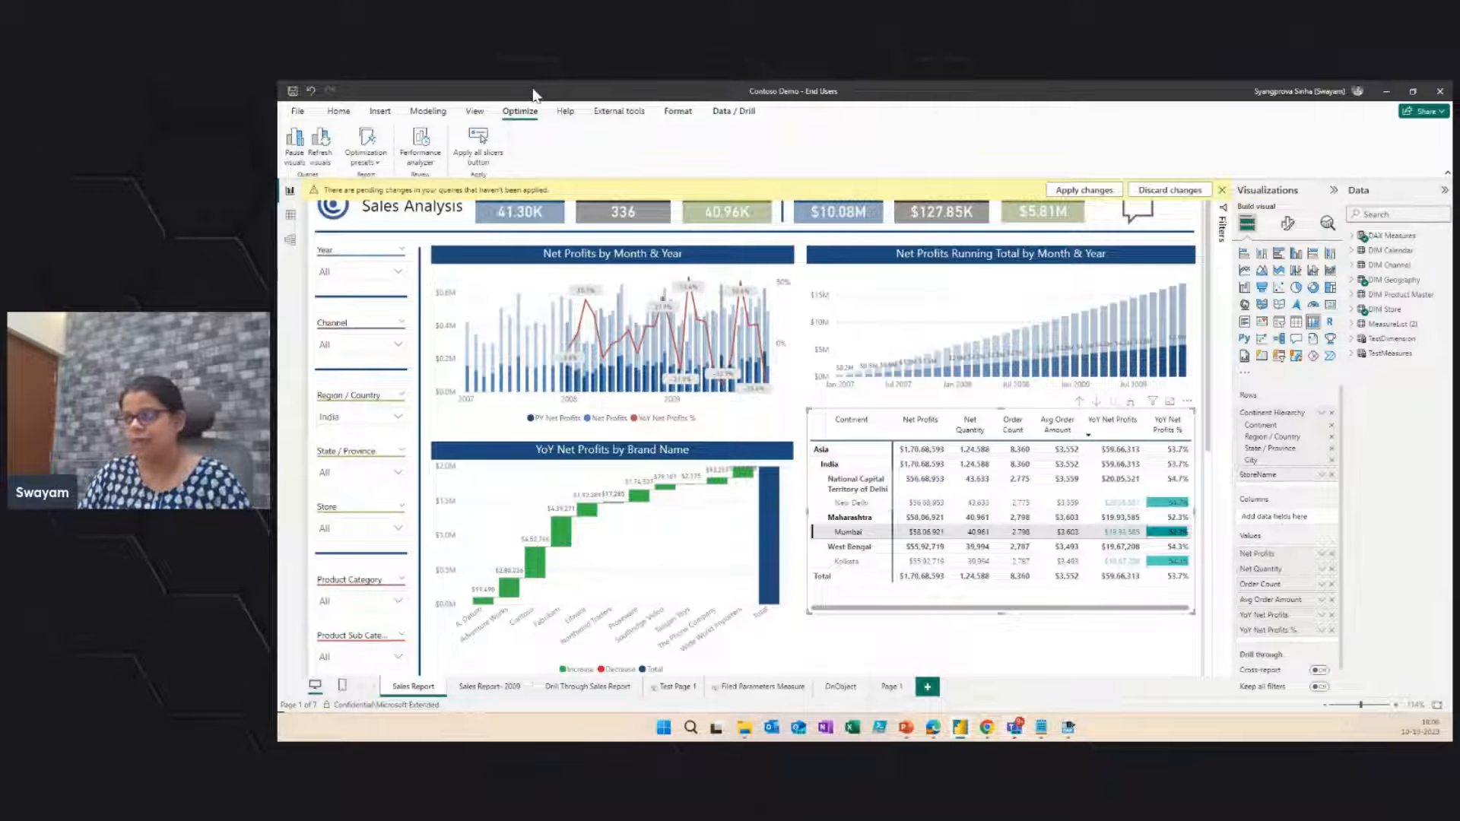
{"action": "left_click", "coordinate": [613, 114]}
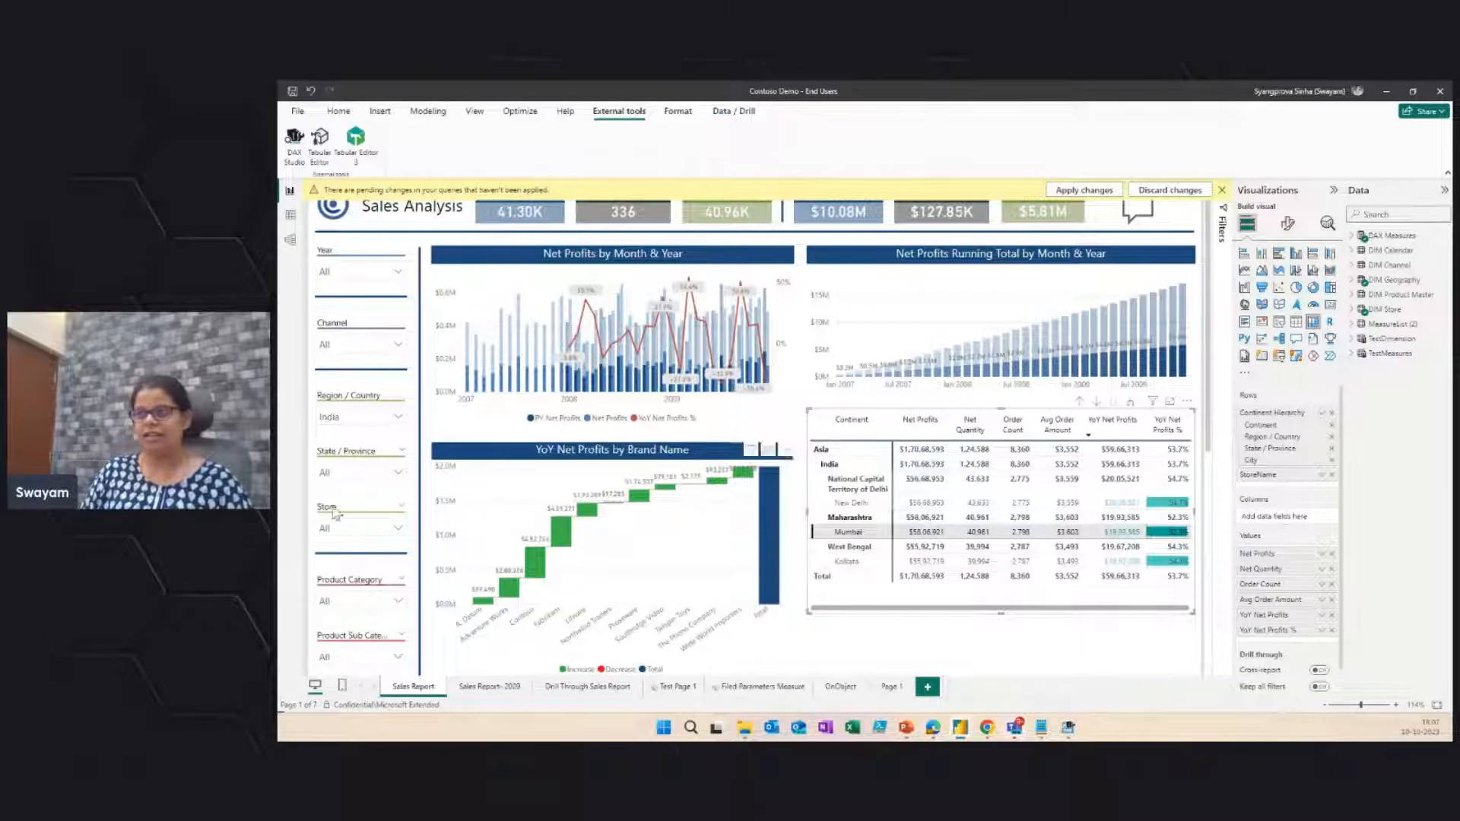
{"action": "left_click", "coordinate": [302, 158]}
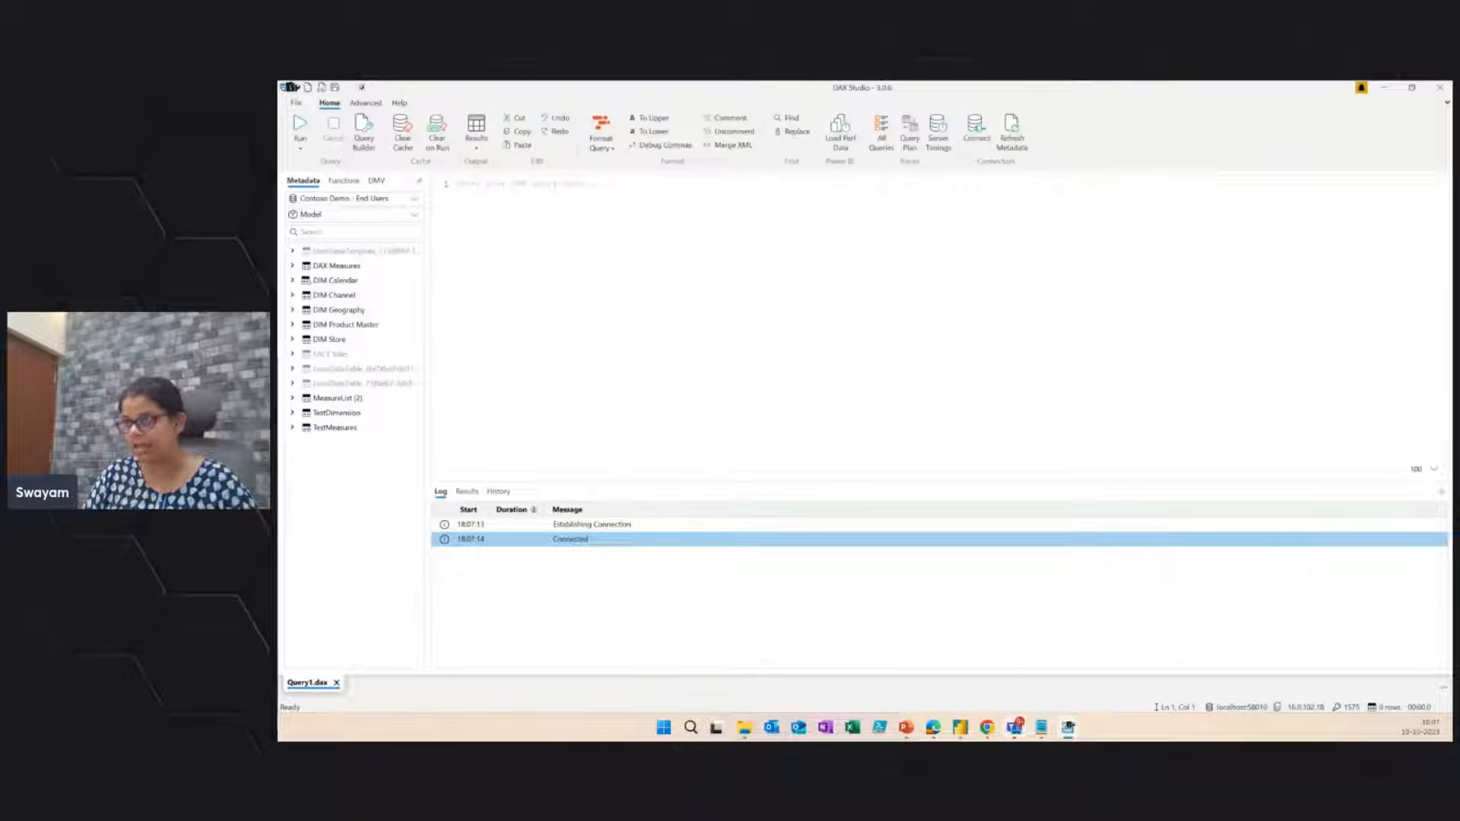
Step: Create a new query and connect it to the Contoso Demo - End Users Power BI model
{"action": "left_click", "coordinate": [298, 102]}
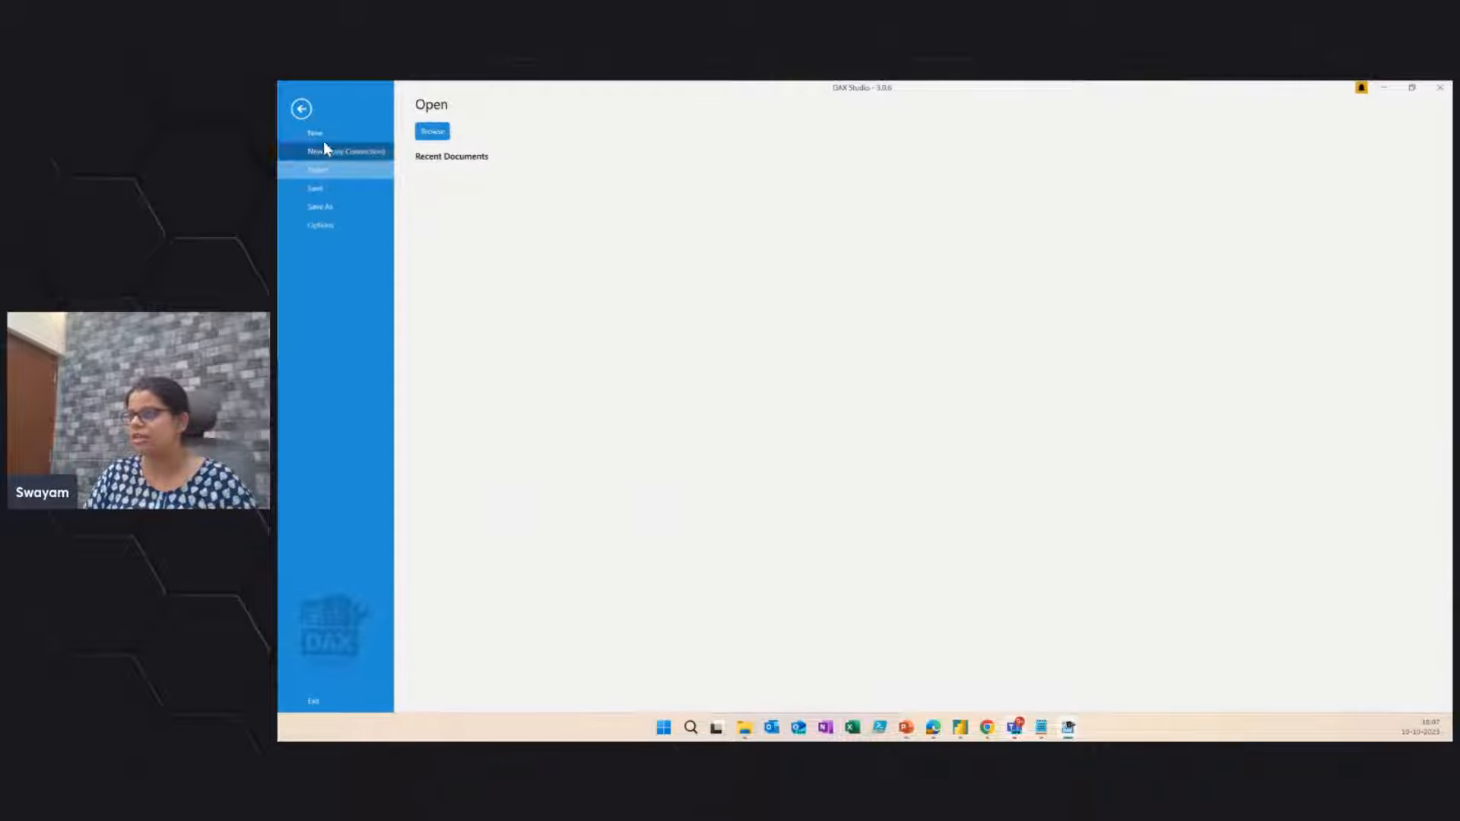
{"action": "left_click", "coordinate": [321, 135]}
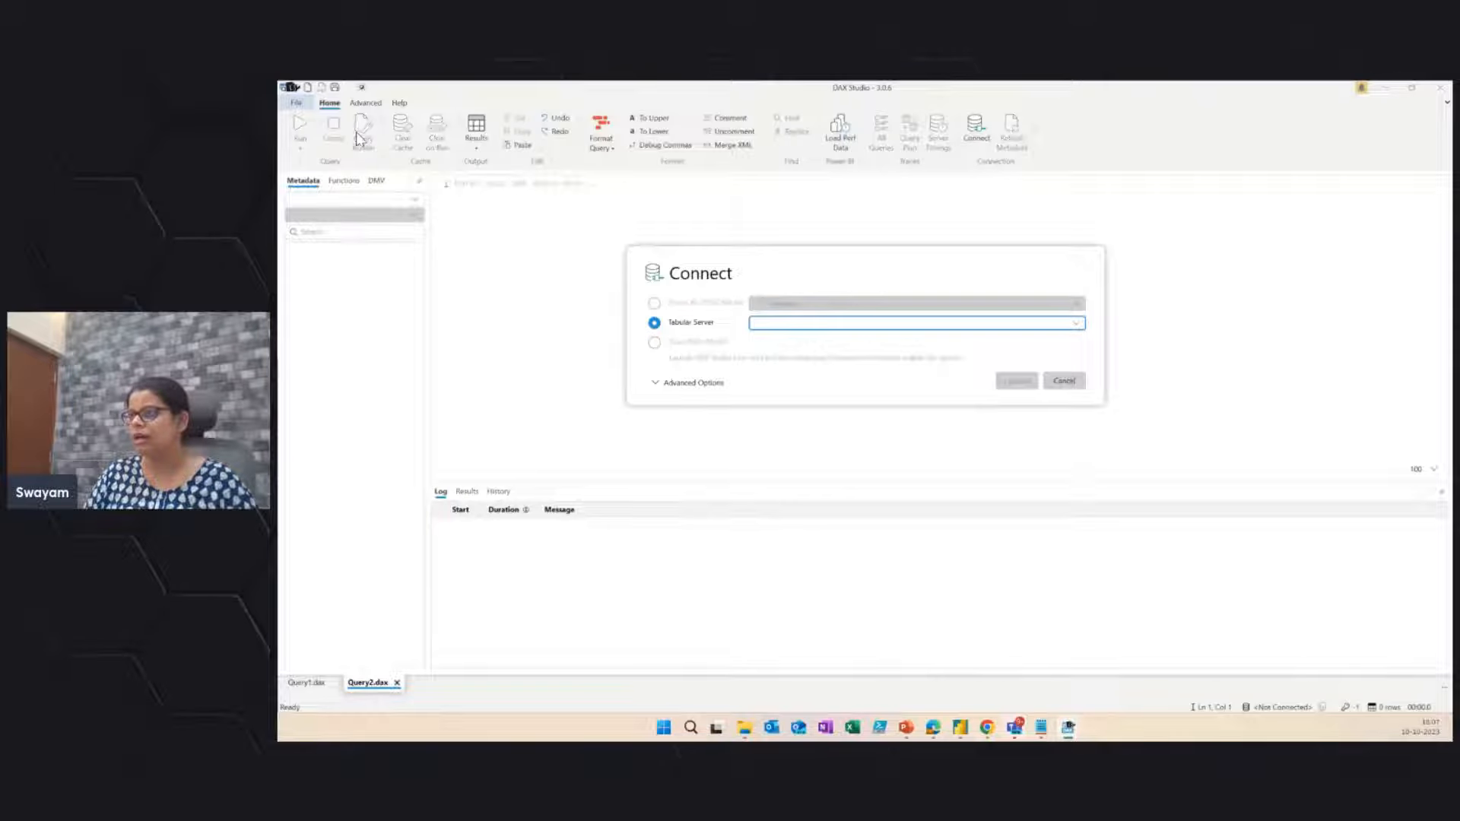
{"action": "left_click", "coordinate": [714, 308]}
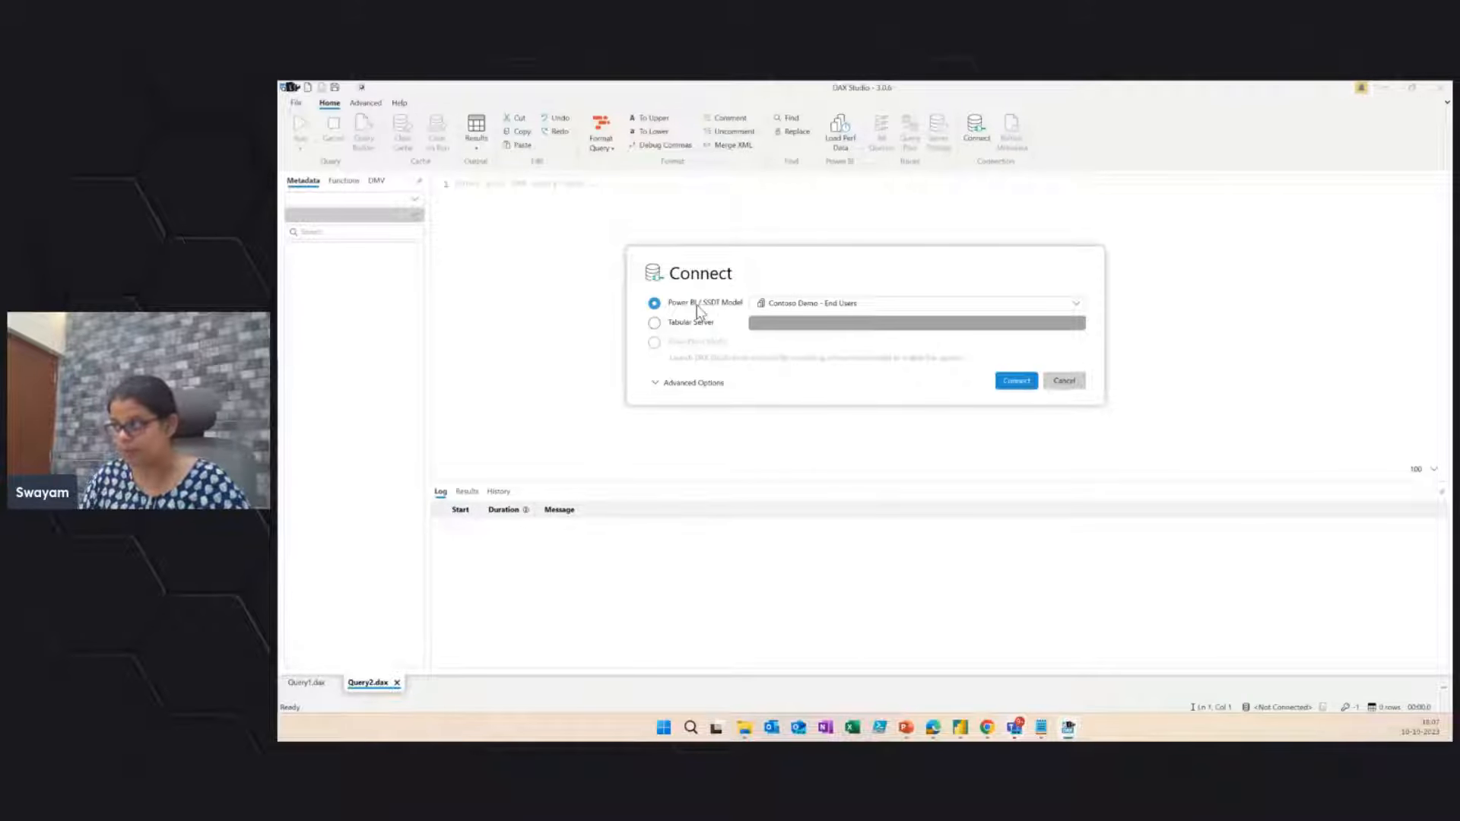
{"action": "left_click", "coordinate": [804, 304]}
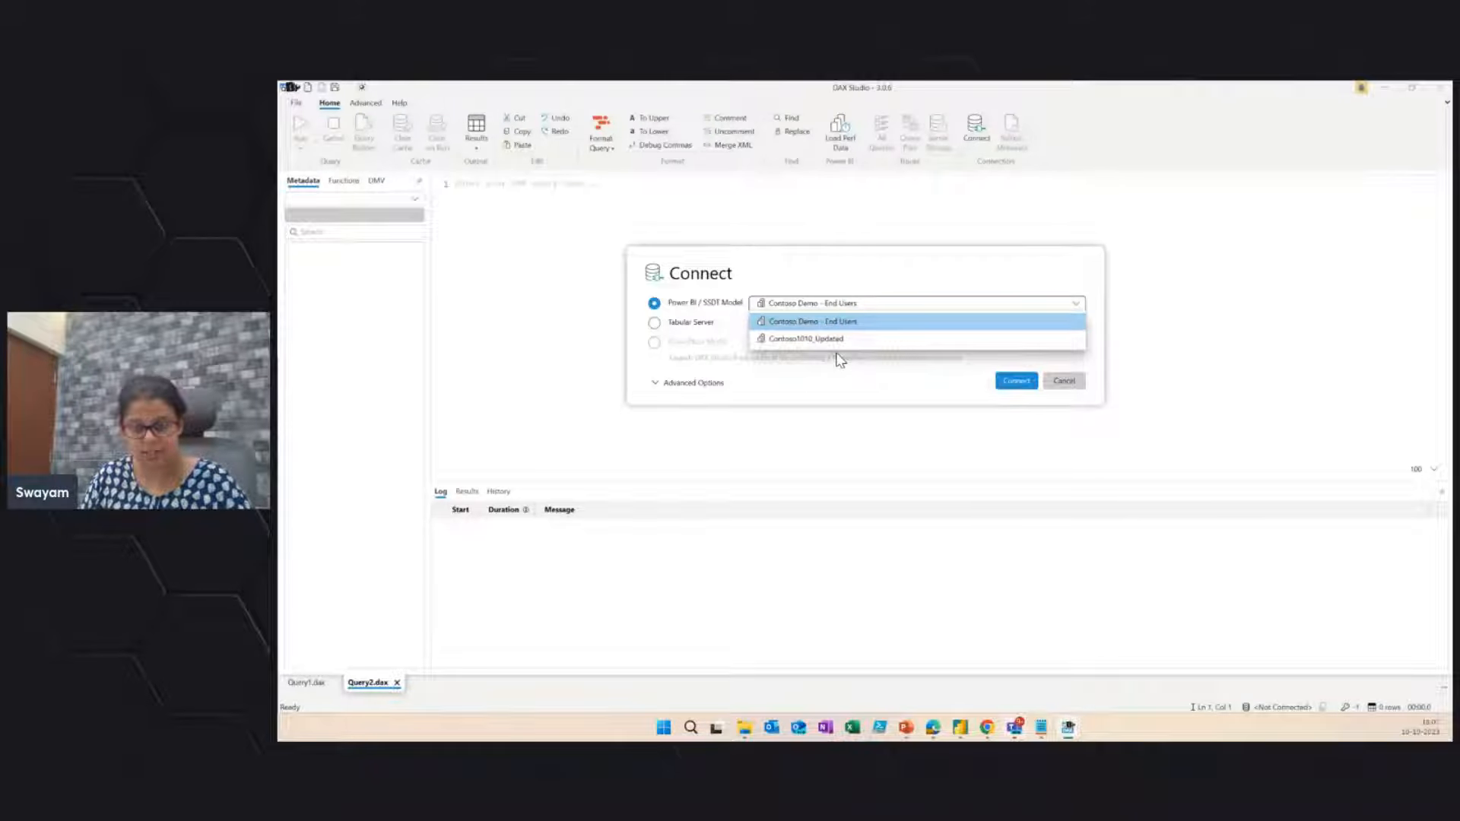
{"action": "left_click", "coordinate": [769, 321]}
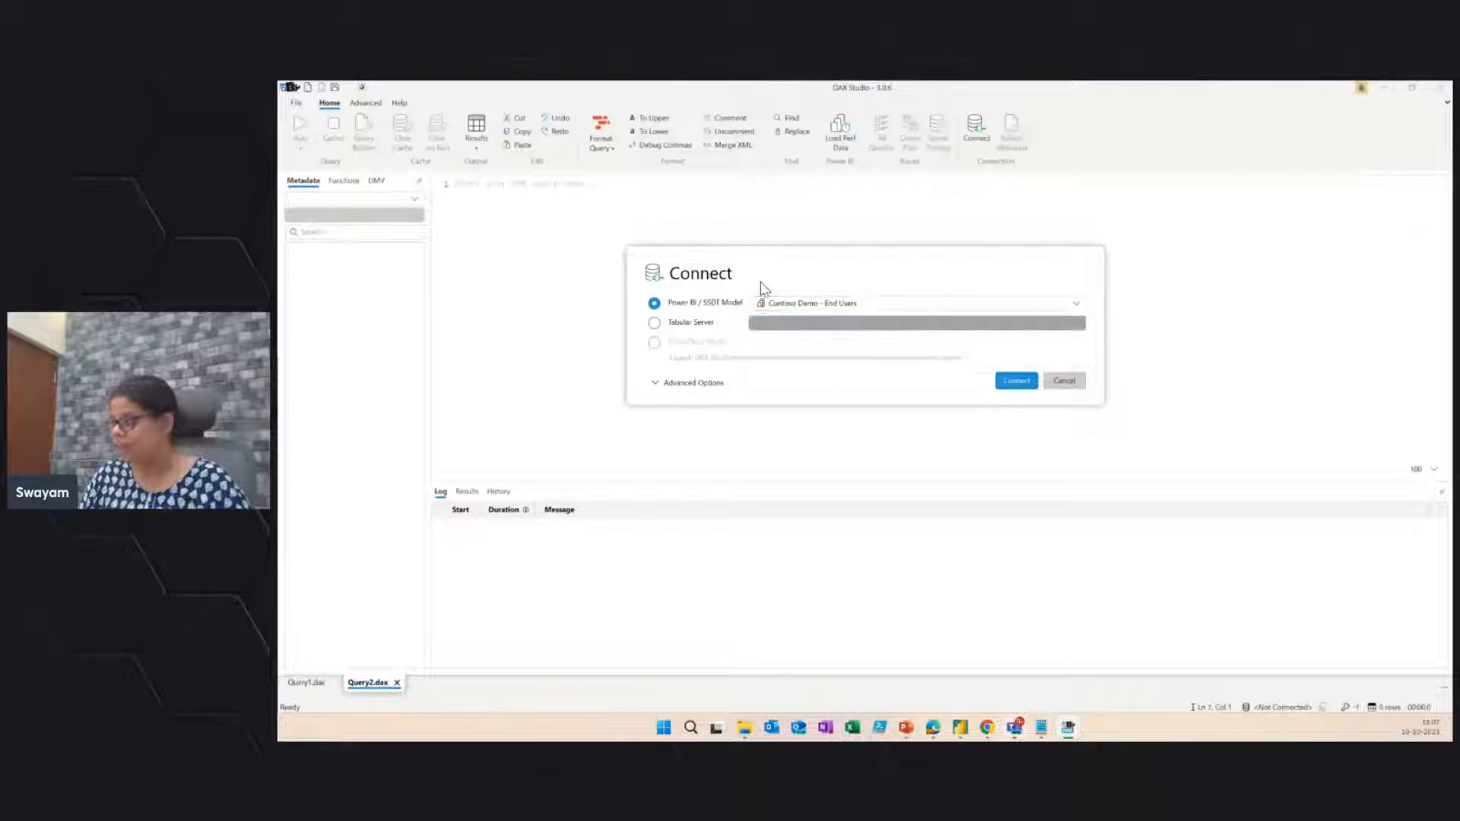
{"action": "left_click", "coordinate": [653, 323]}
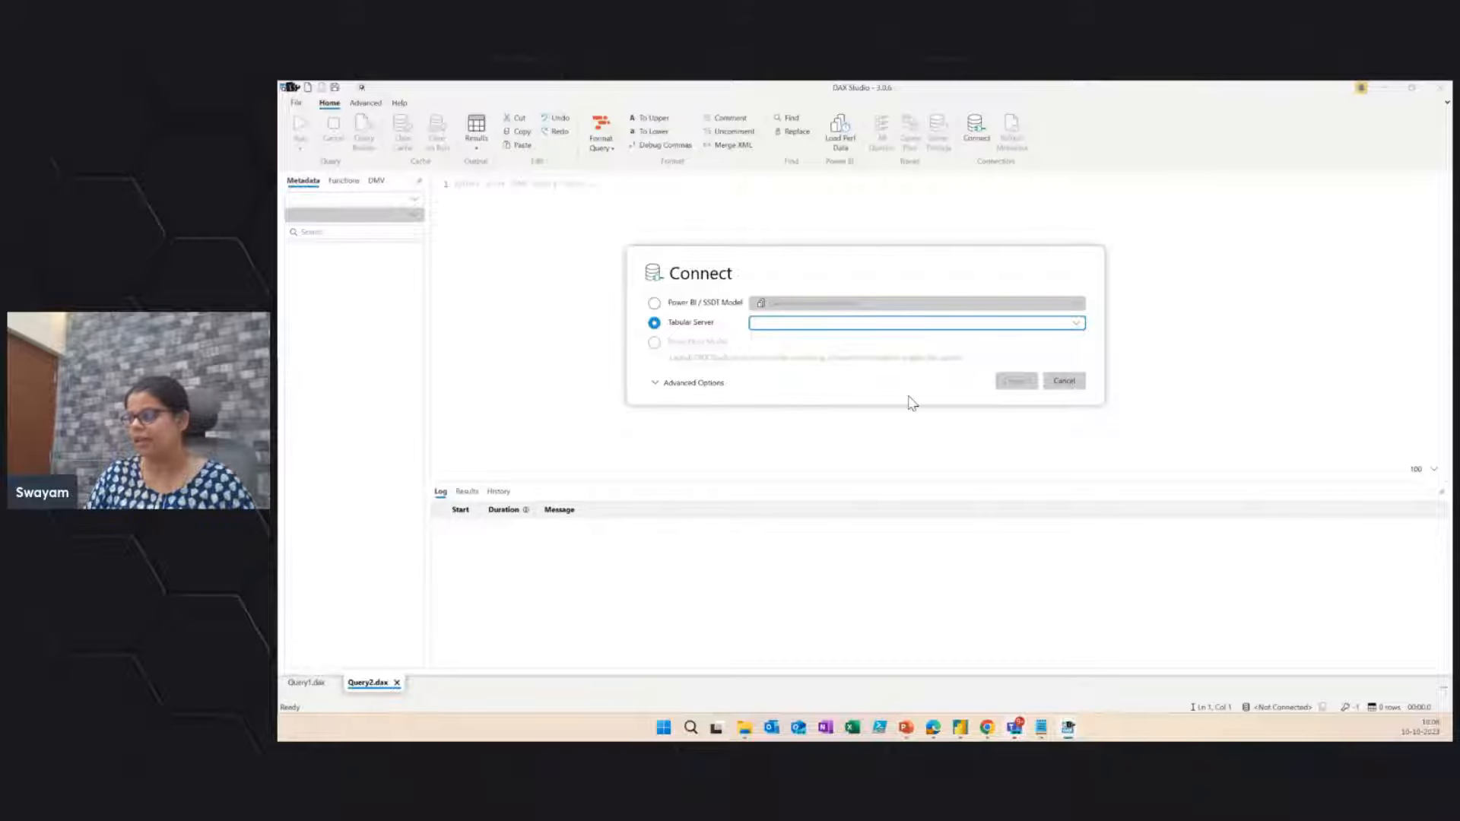
{"action": "left_click", "coordinate": [659, 303]}
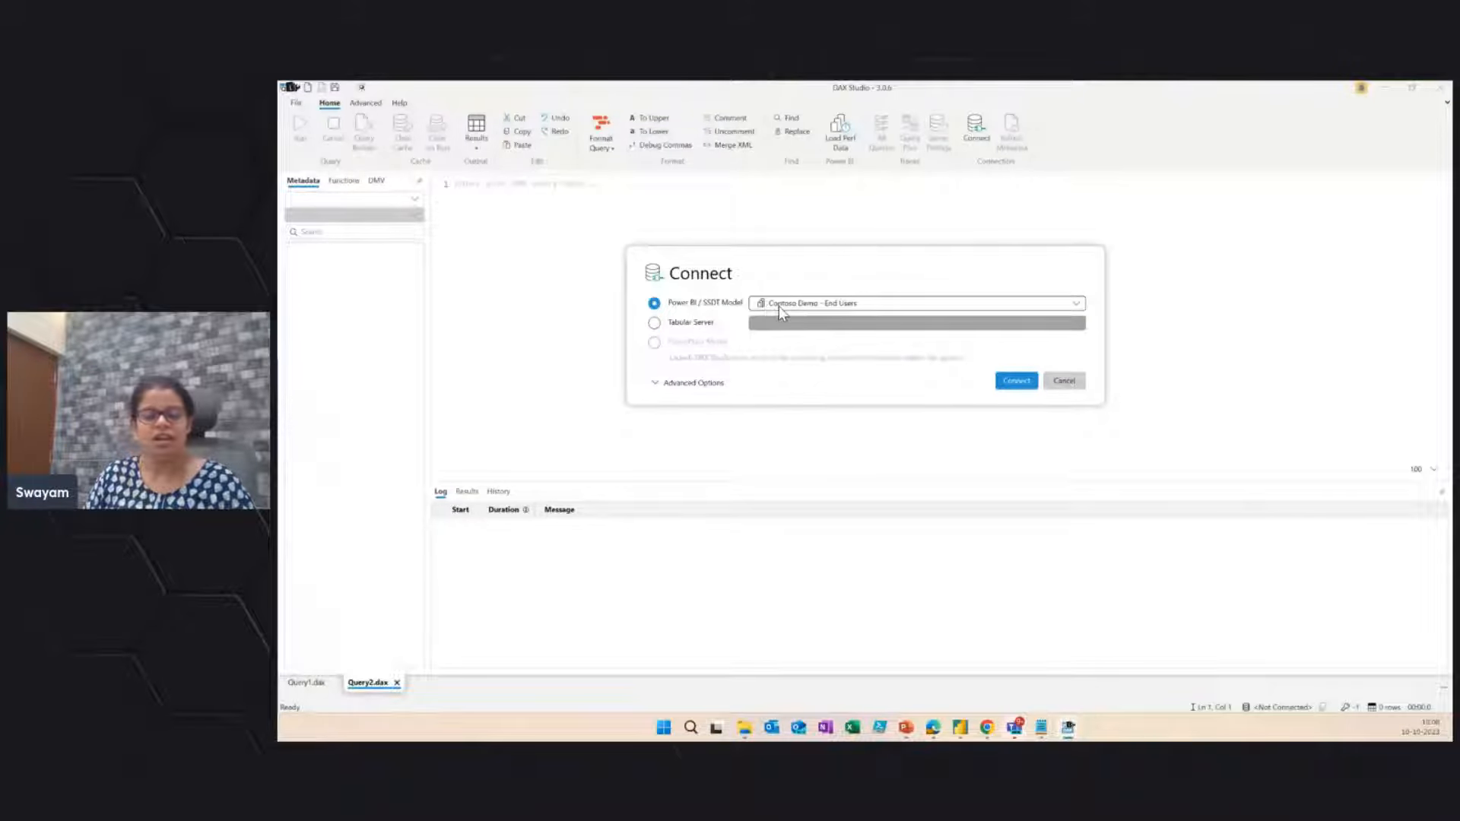
{"action": "left_click", "coordinate": [1016, 381]}
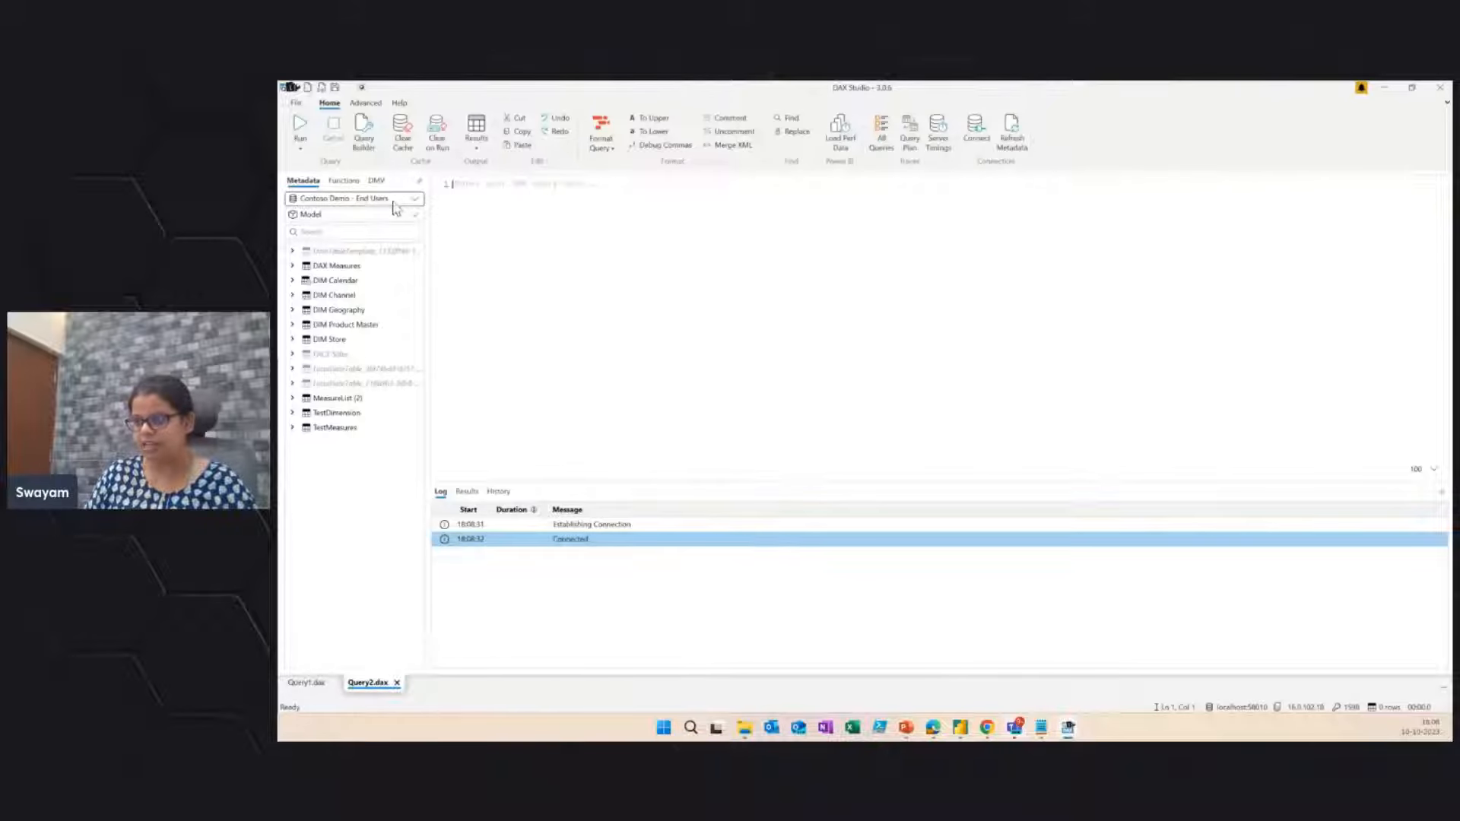
Step: Examine the contents of the DAX Measures and DIM Calendar tables in the metadata and the available results output options
{"action": "left_click", "coordinate": [291, 267]}
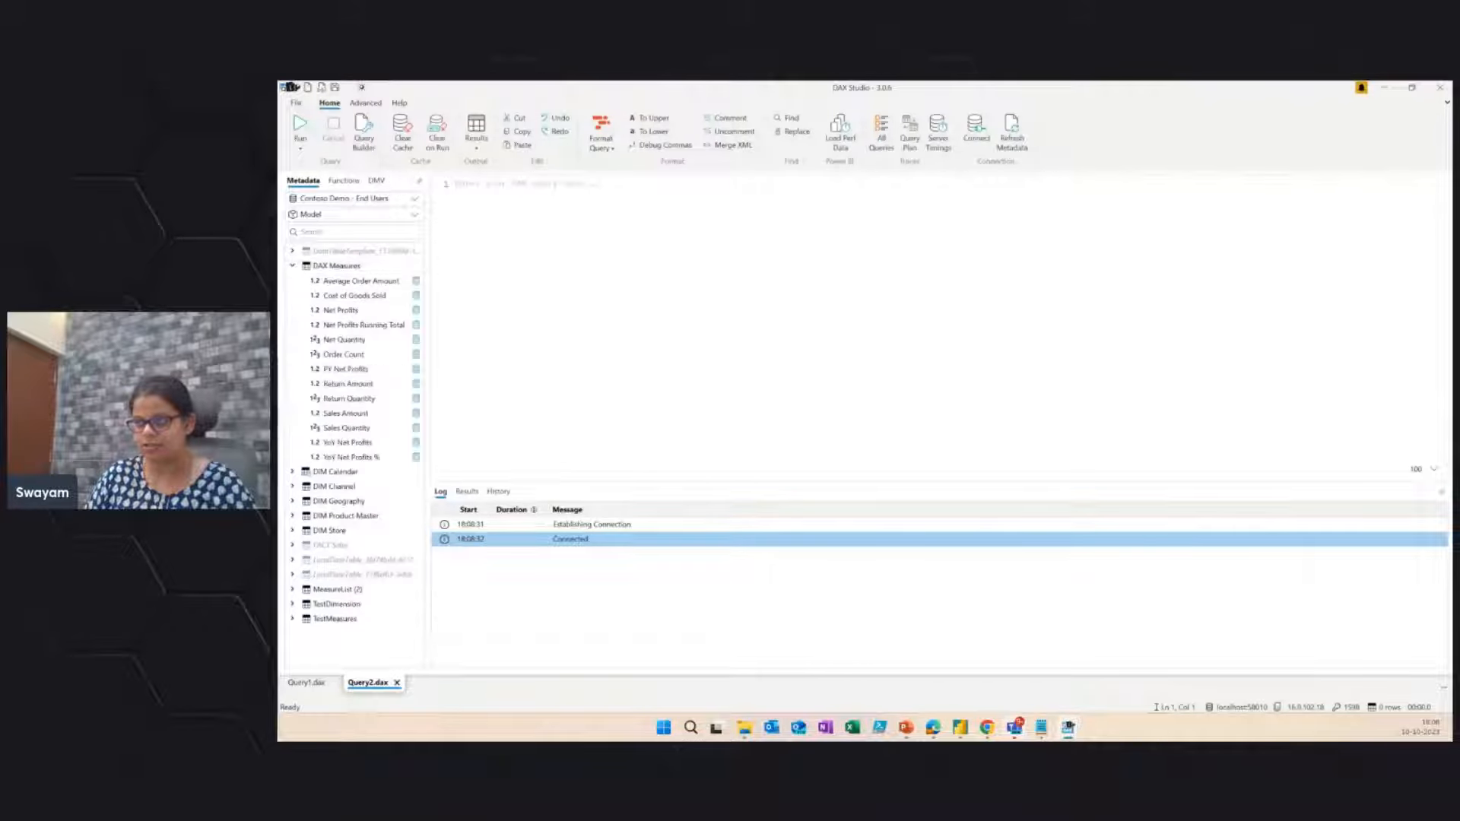
{"action": "left_click", "coordinate": [292, 473]}
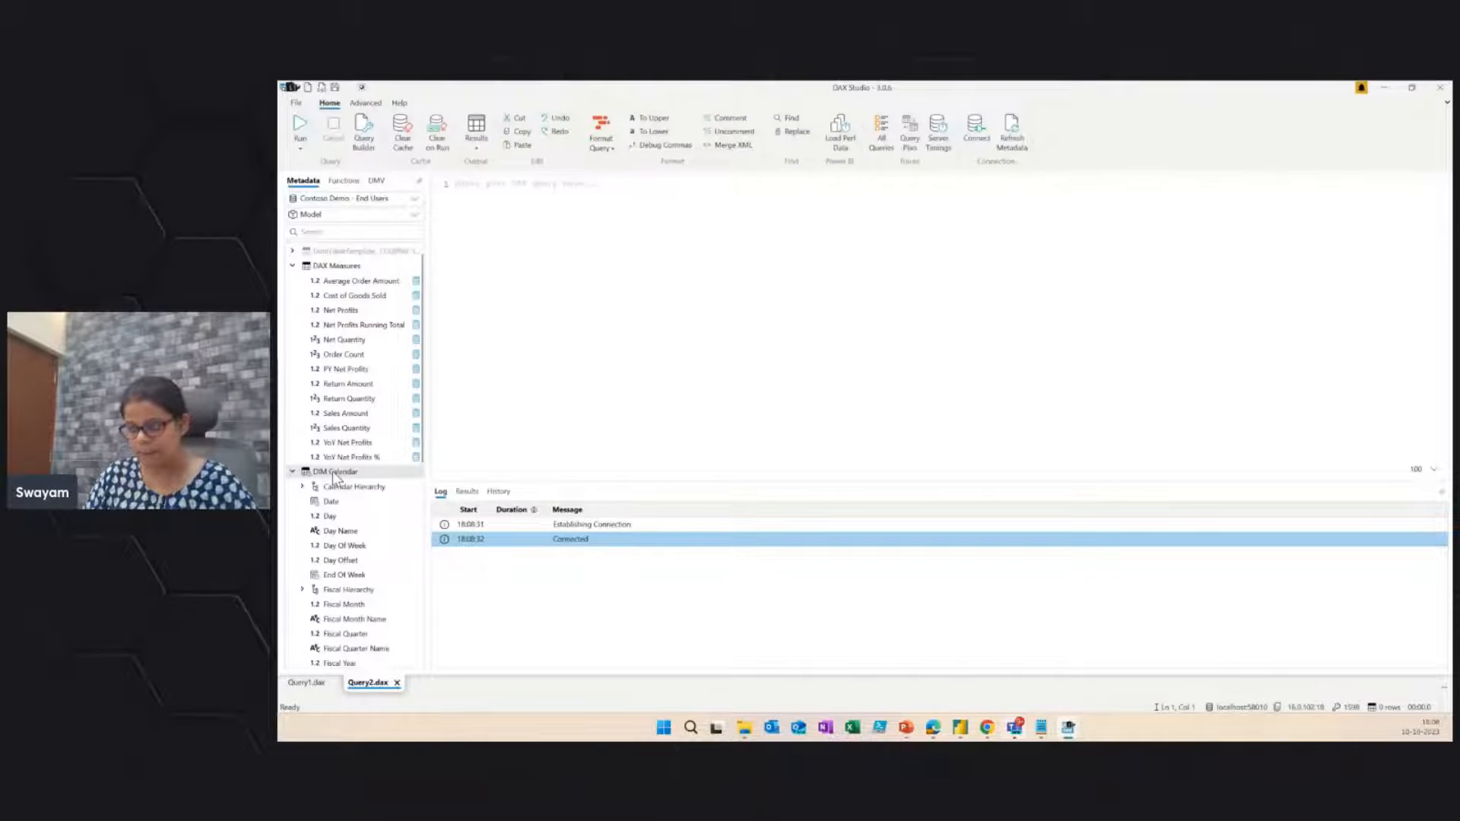
{"action": "left_click", "coordinate": [293, 473]}
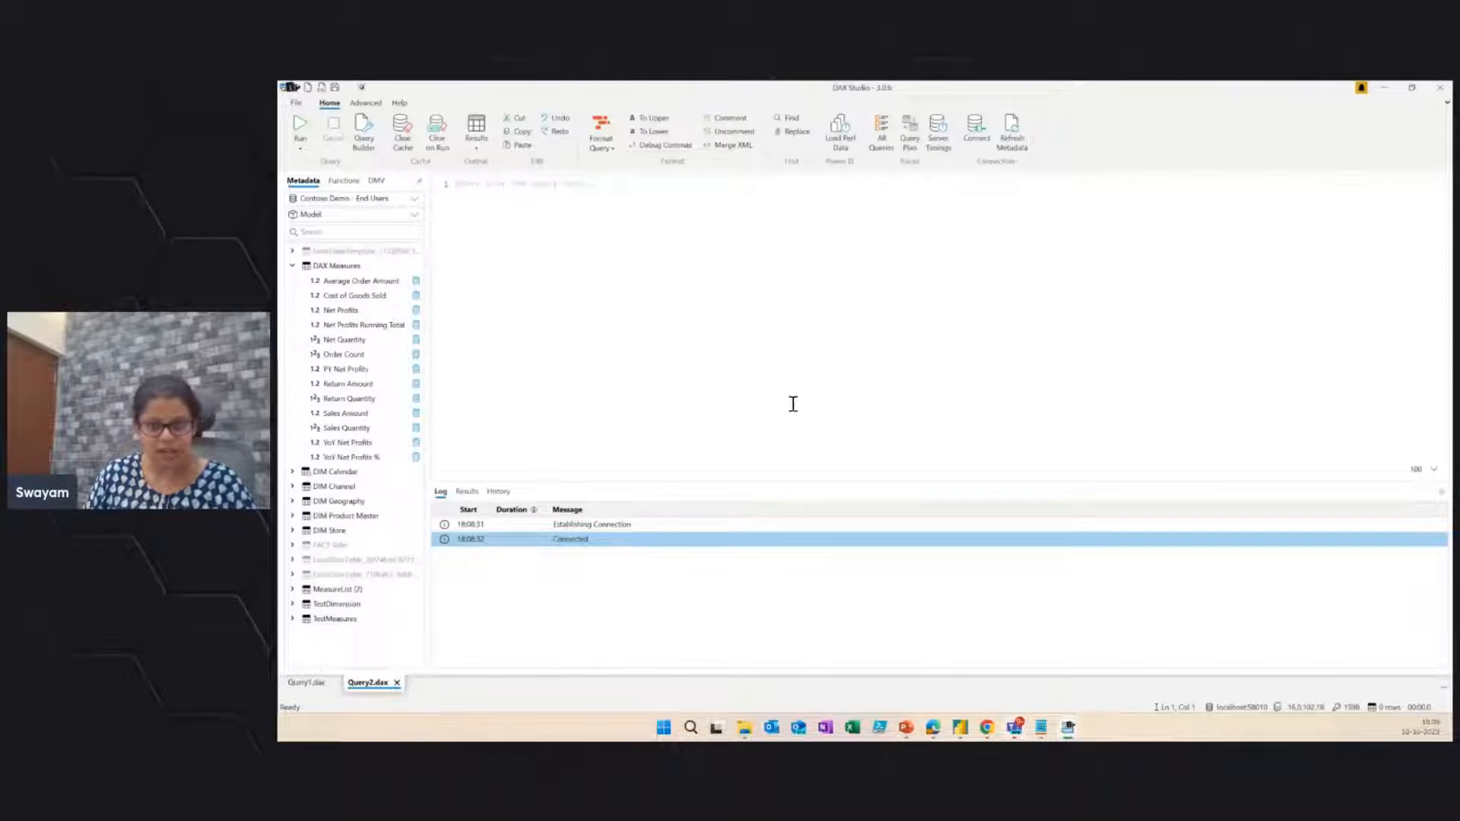
{"action": "left_click", "coordinate": [1041, 728]}
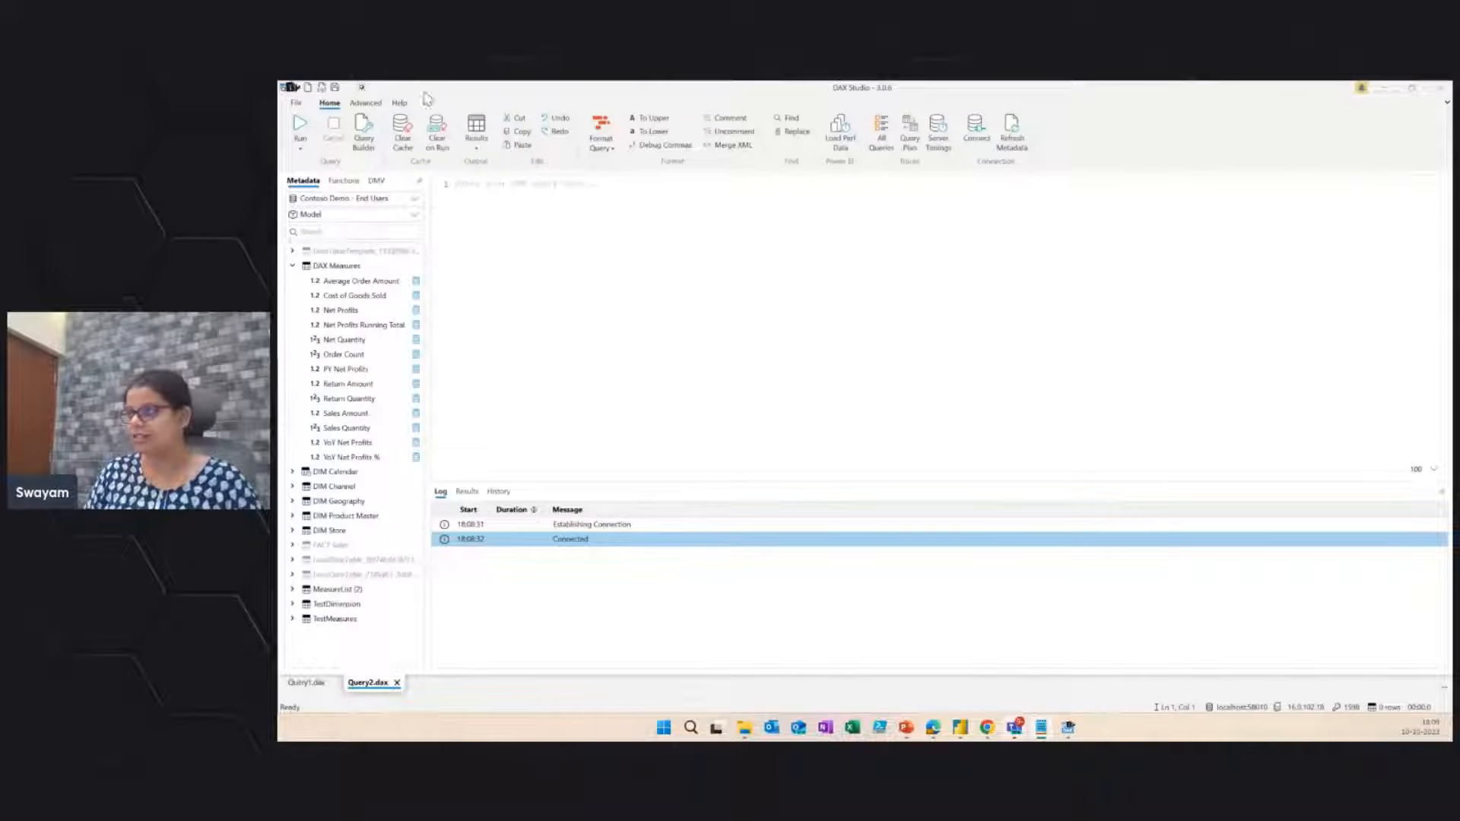
{"action": "left_click", "coordinate": [502, 186]}
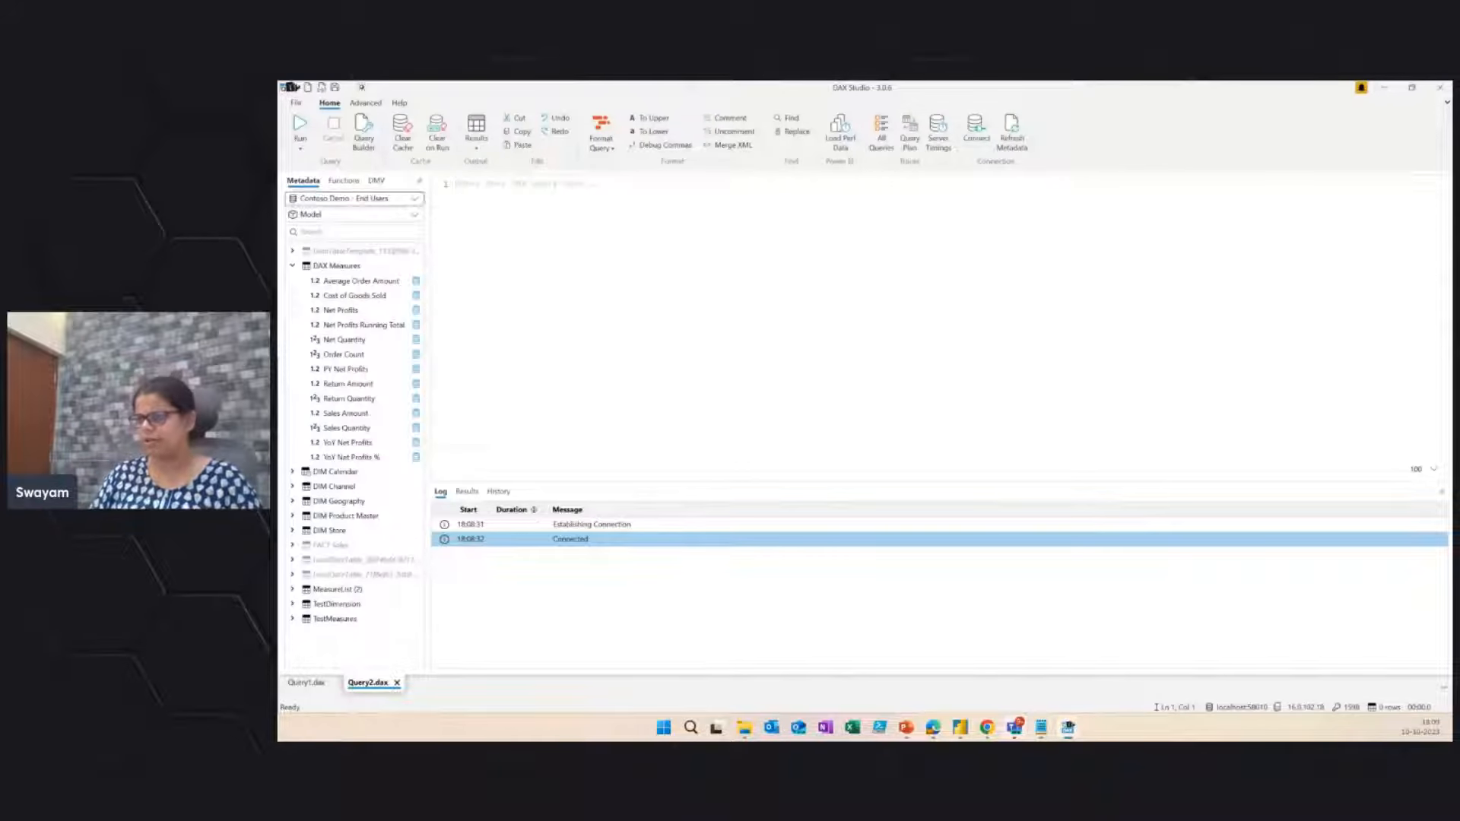
{"action": "left_click", "coordinate": [294, 266]}
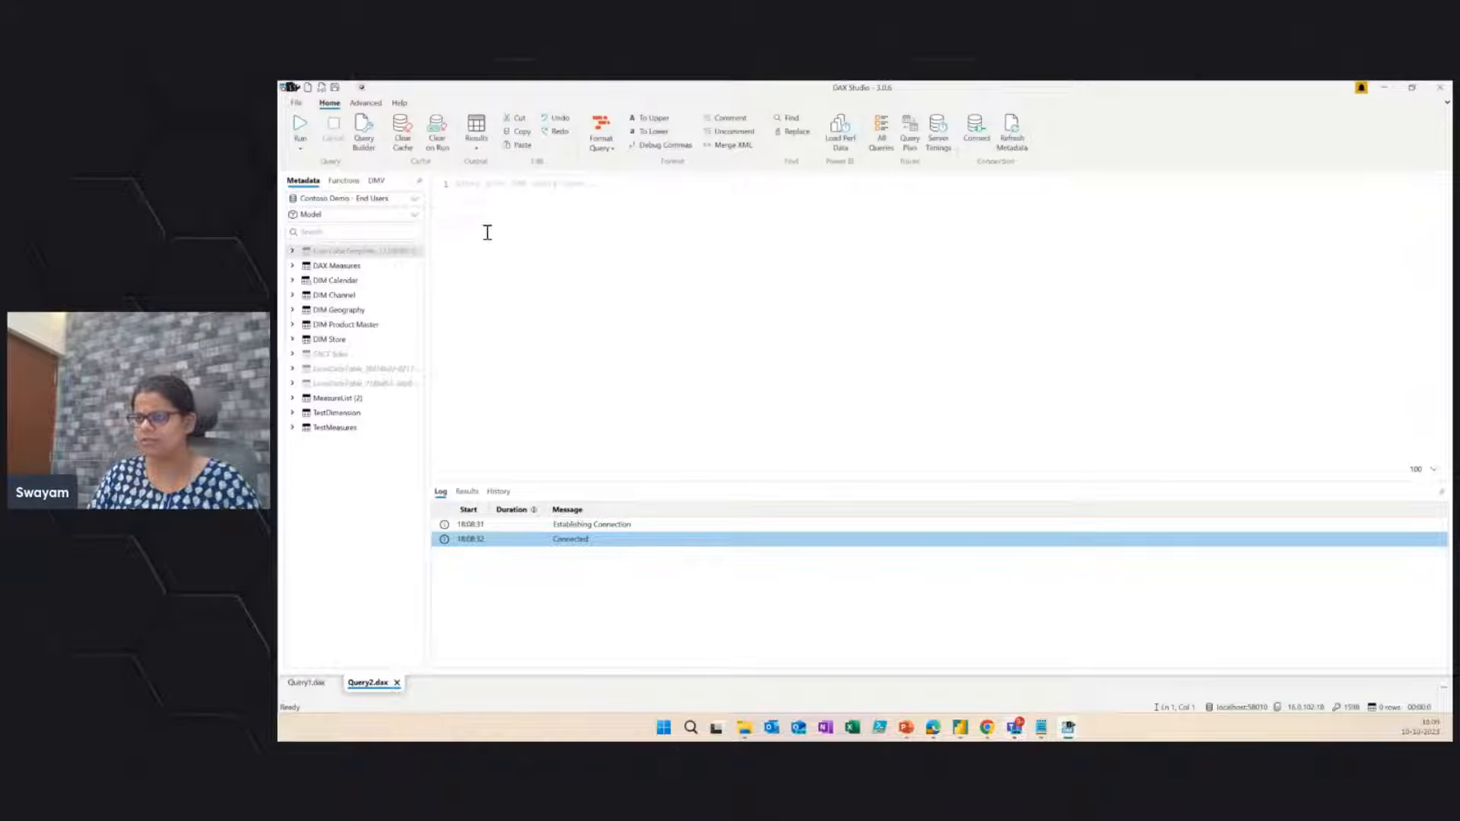
{"action": "left_click", "coordinate": [476, 131]}
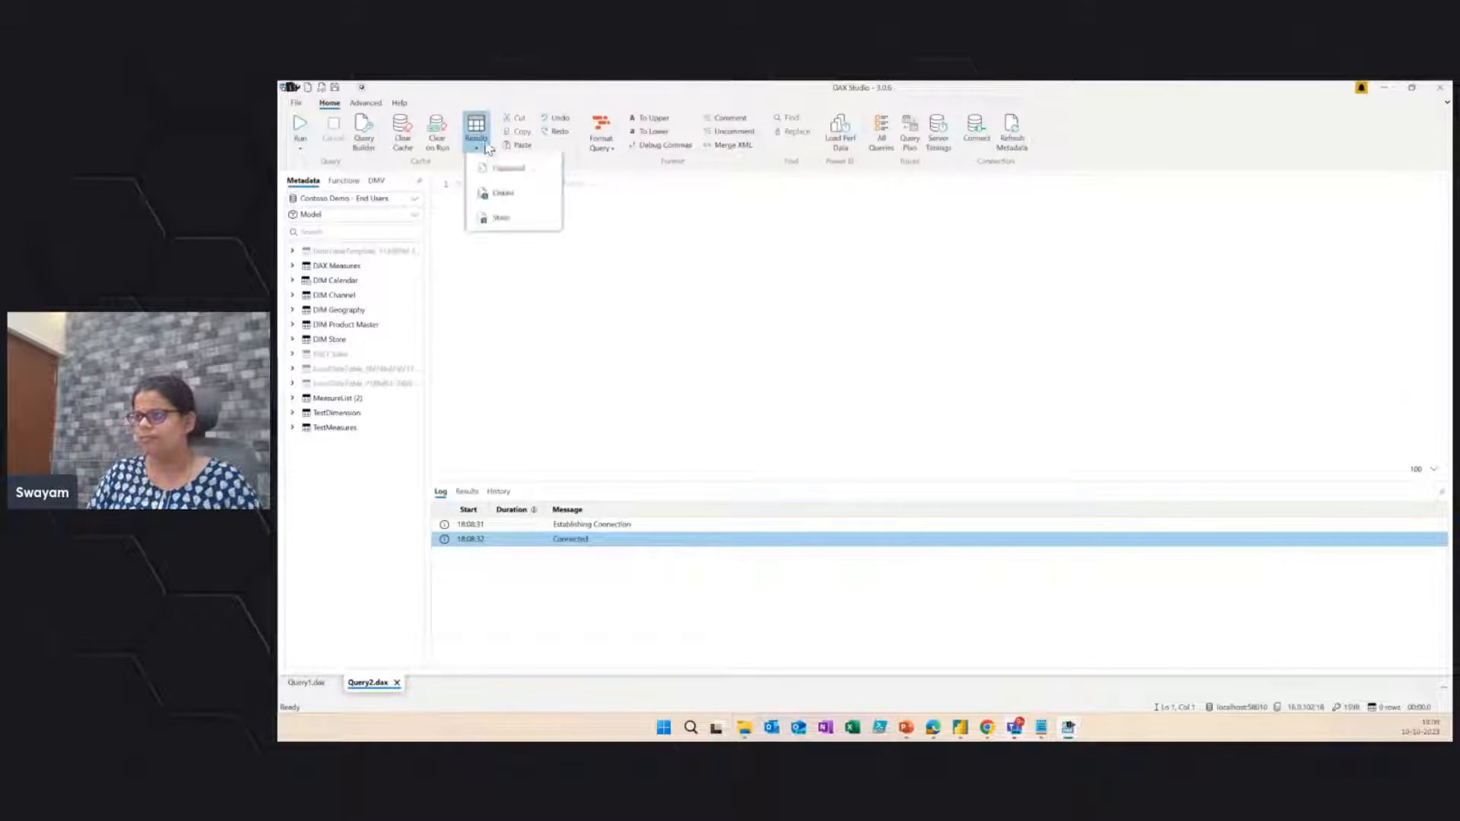
{"action": "left_click", "coordinate": [711, 204]}
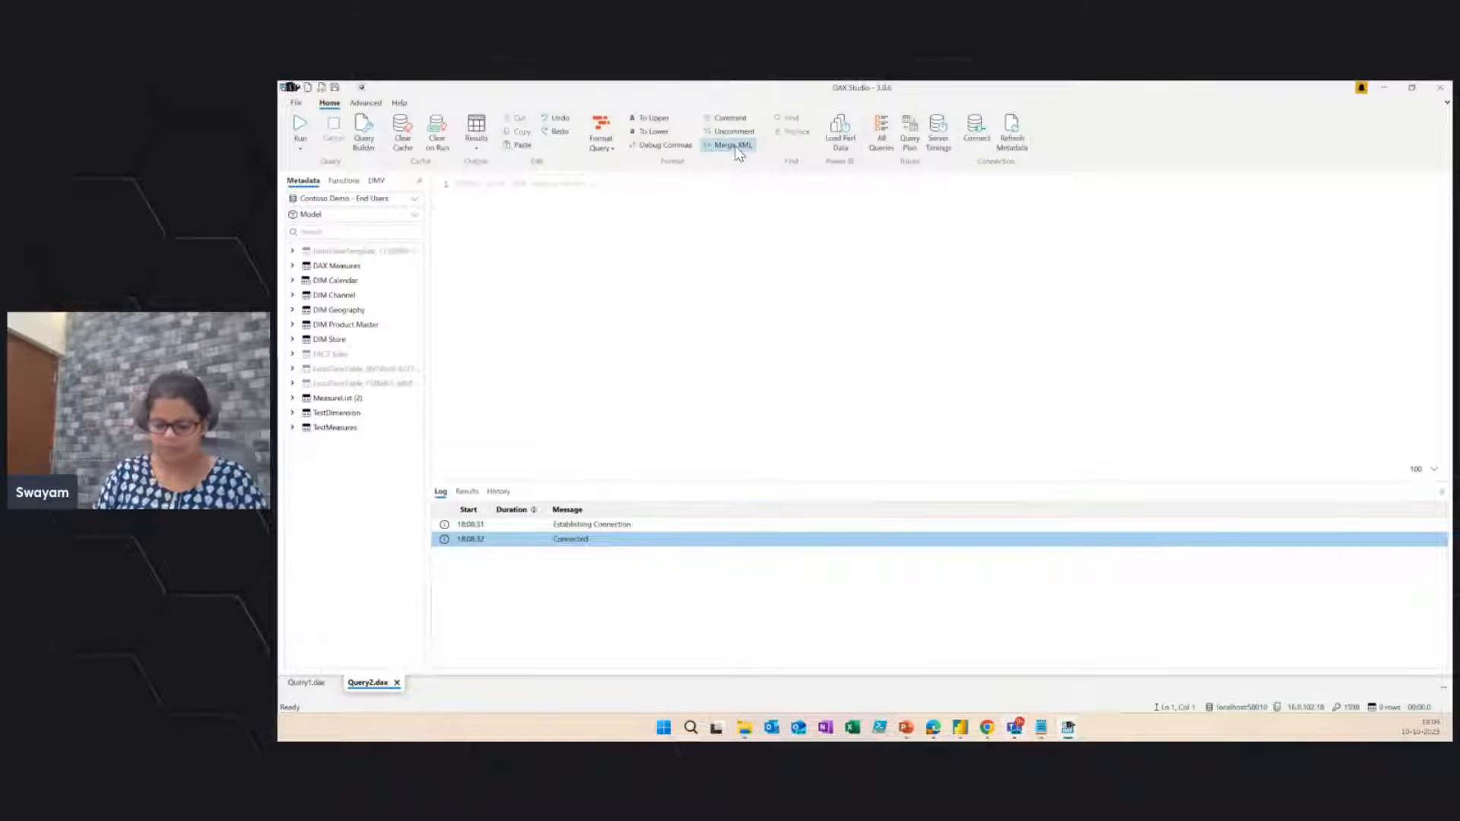
Step: Write the query Evaluate 'DIM Channel' and run it
{"action": "left_click", "coordinate": [650, 182]}
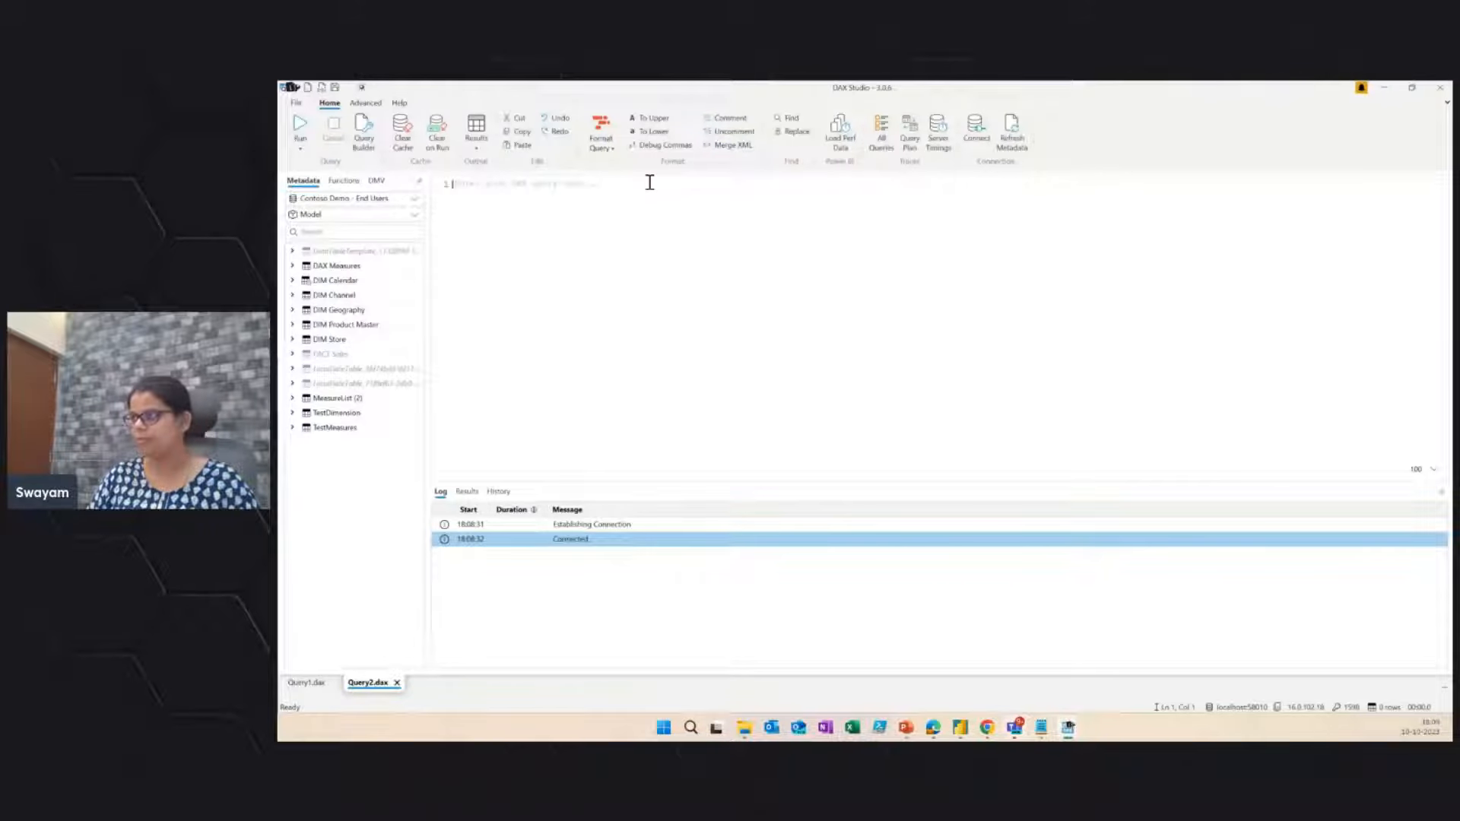
{"action": "type", "text": "Evaluate"}
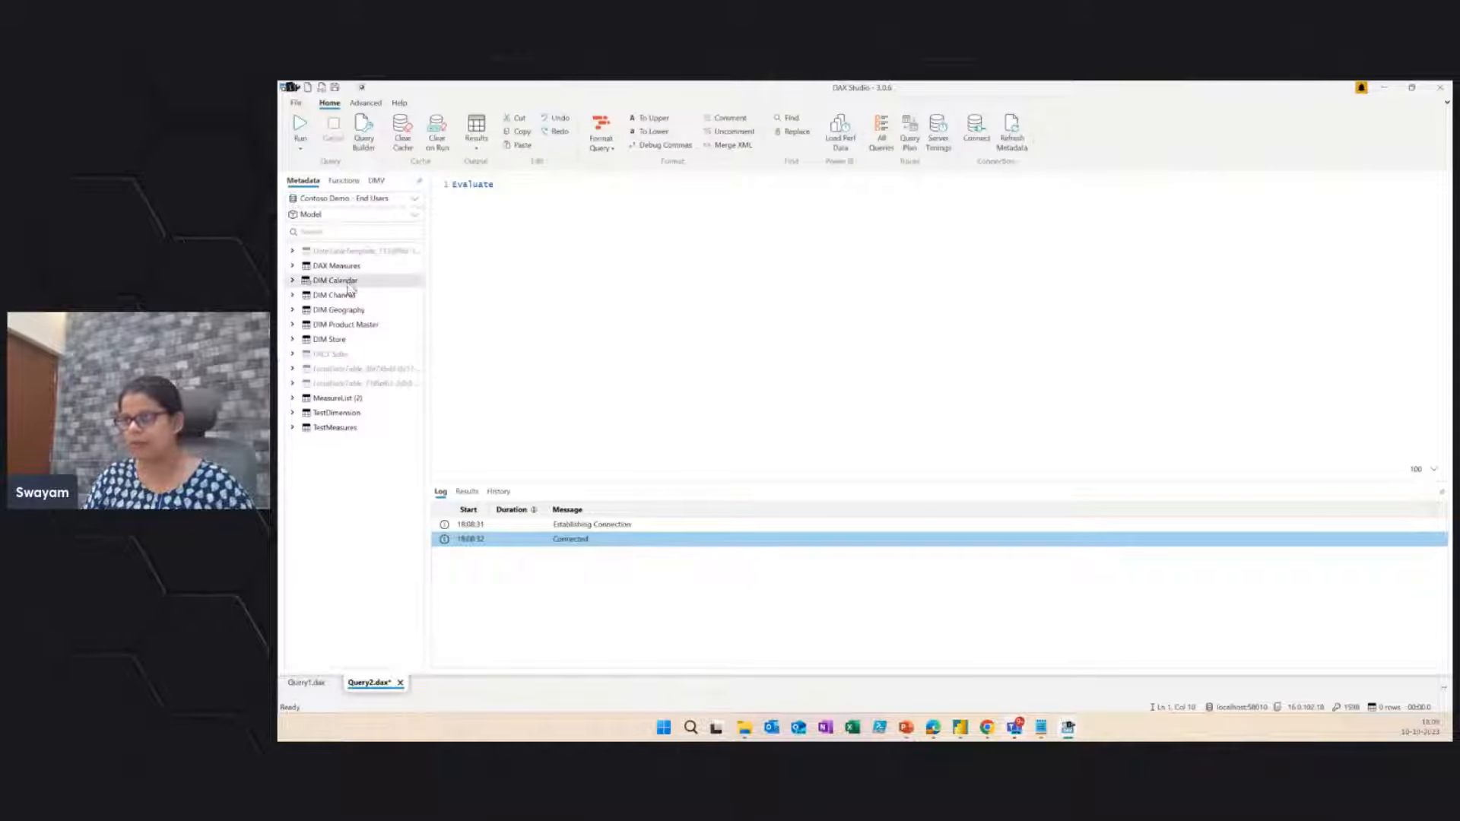
{"action": "left_click_drag", "start_coordinate": [339, 295], "coordinate": [522, 192]}
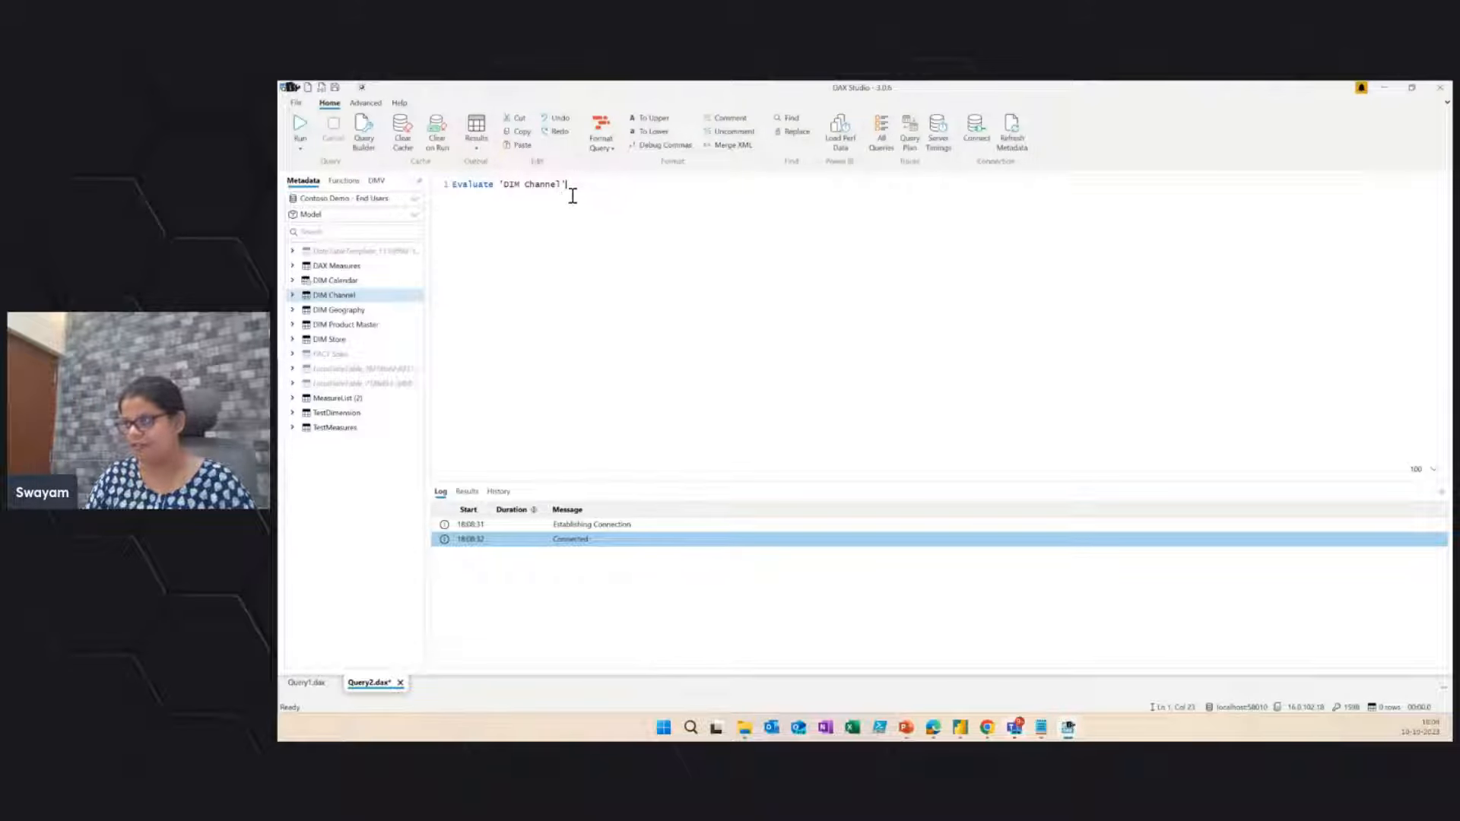
{"action": "left_click", "coordinate": [300, 127]}
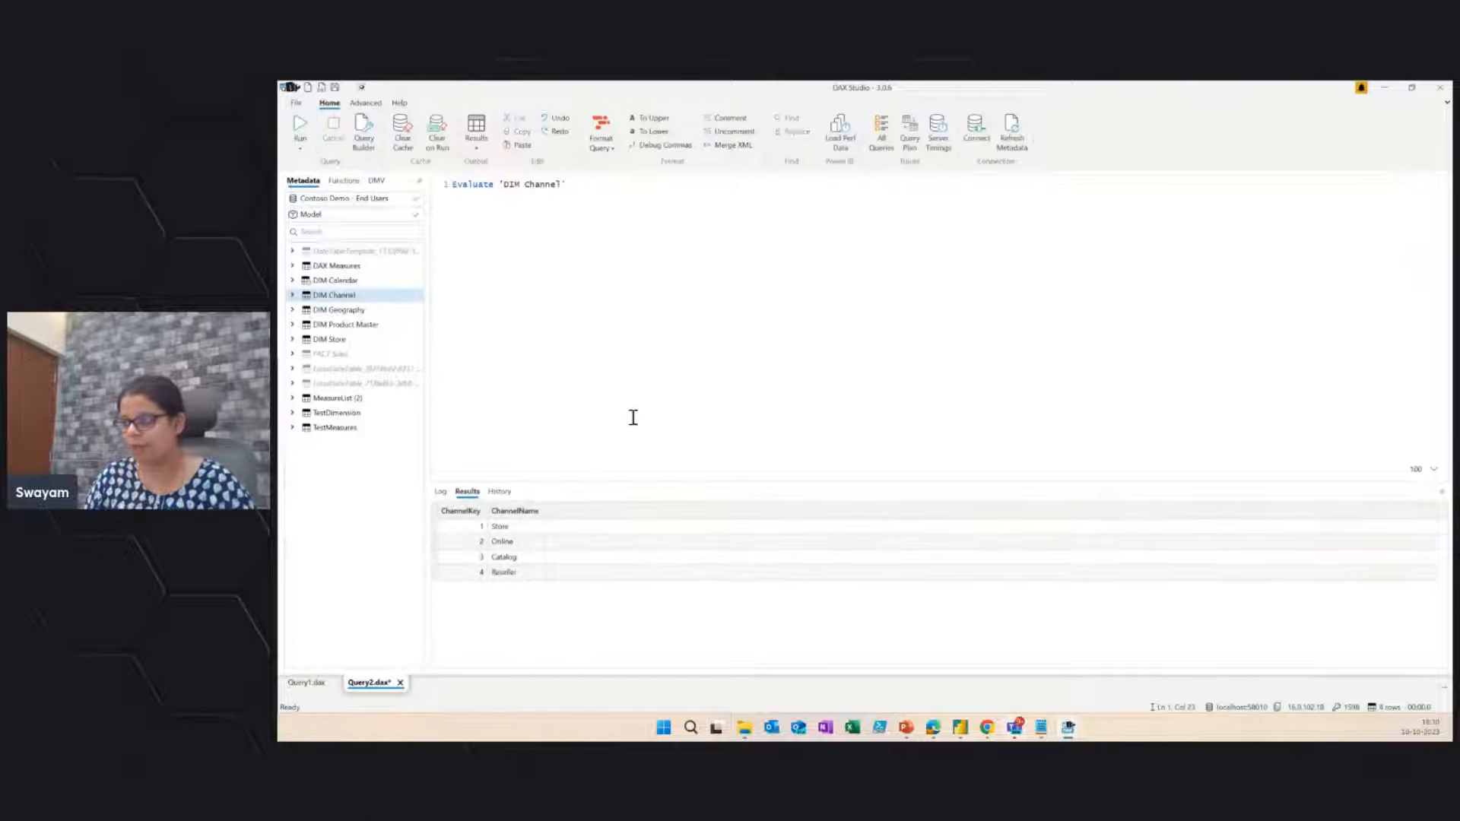
Step: Examine the previously run queries in the query history, then return to the query results
{"action": "left_click", "coordinate": [499, 493]}
{"action": "scroll", "coordinate": [666, 582], "scroll_direction": "down", "scroll_amount": 5}
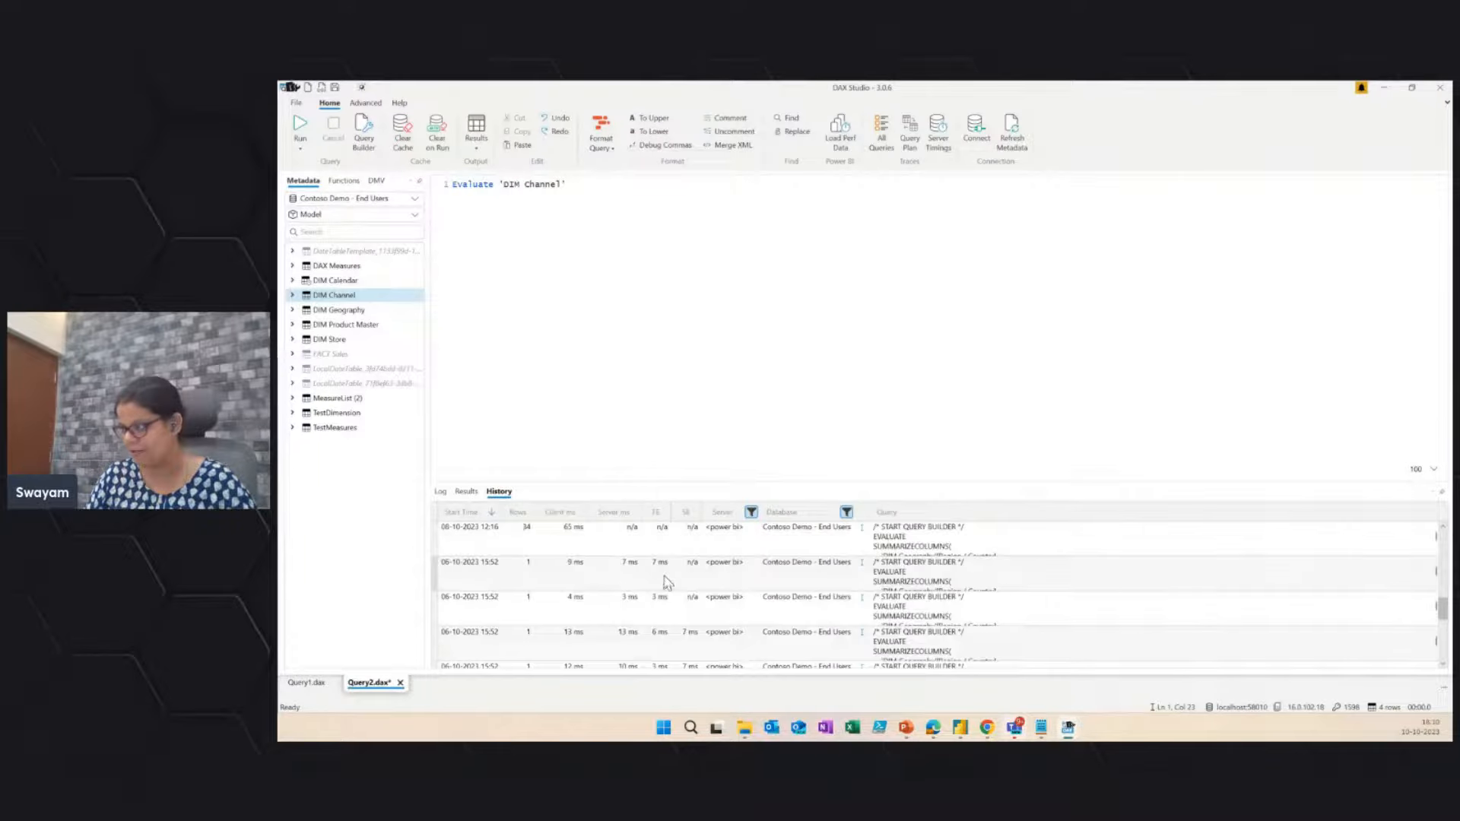
{"action": "scroll", "coordinate": [665, 580], "scroll_direction": "down", "scroll_amount": 3}
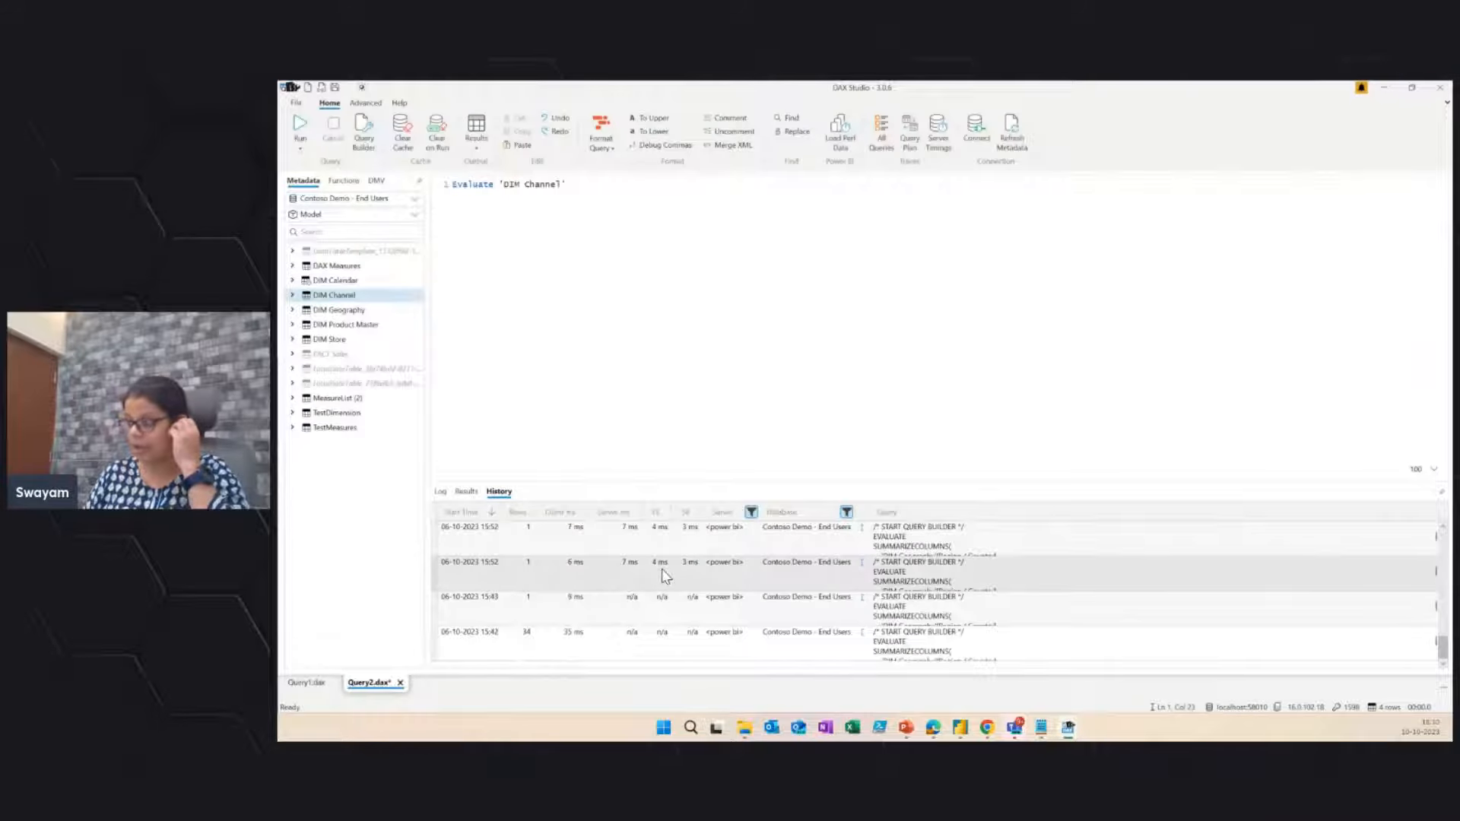
{"action": "scroll", "coordinate": [662, 571], "scroll_direction": "up", "scroll_amount": 10}
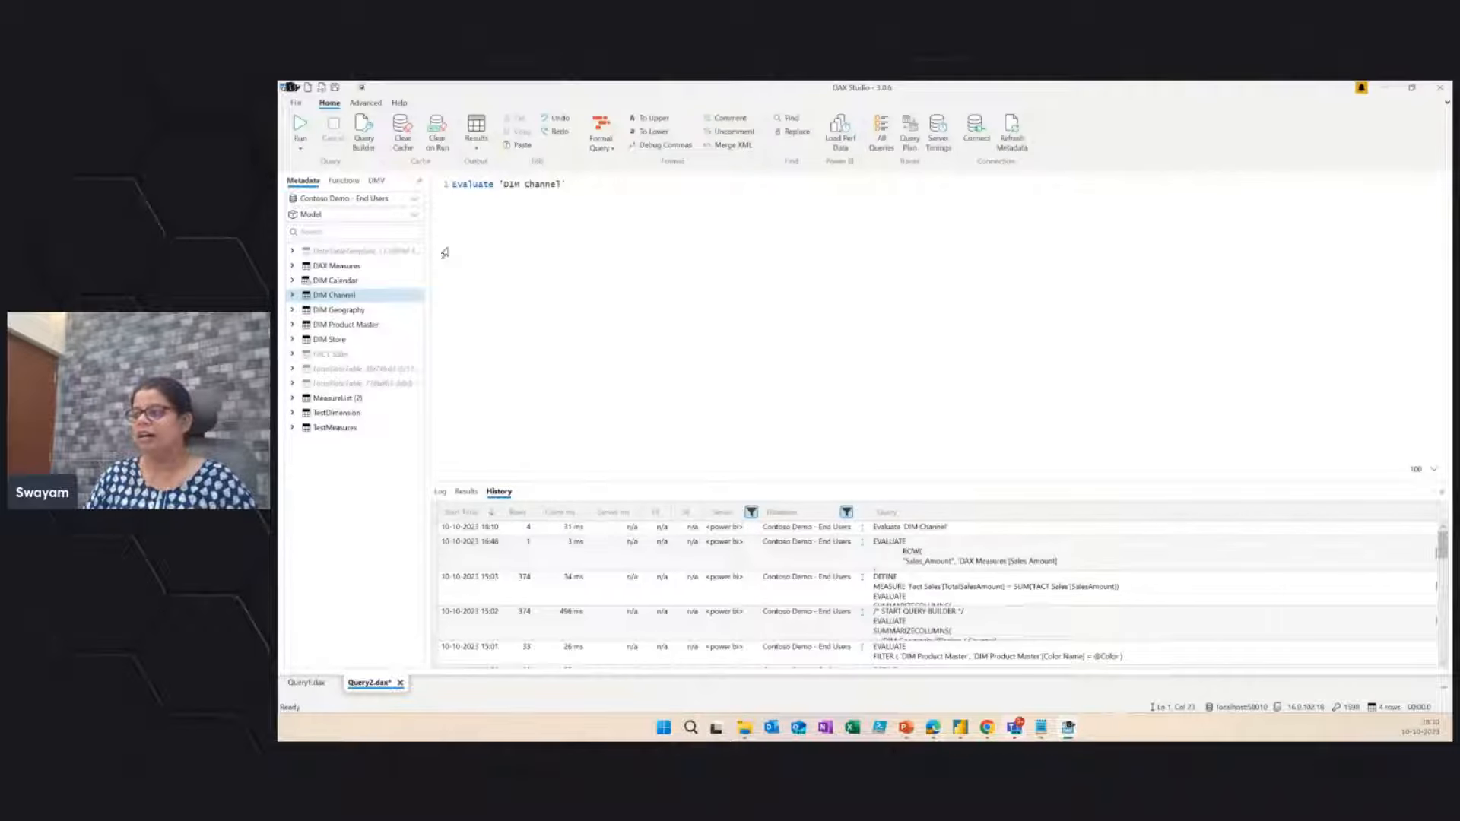
{"action": "left_click", "coordinate": [466, 491]}
Step: Add the statement EVALUATE 'DIM Geography' on a second line and run only that line
{"action": "left_click", "coordinate": [585, 186]}
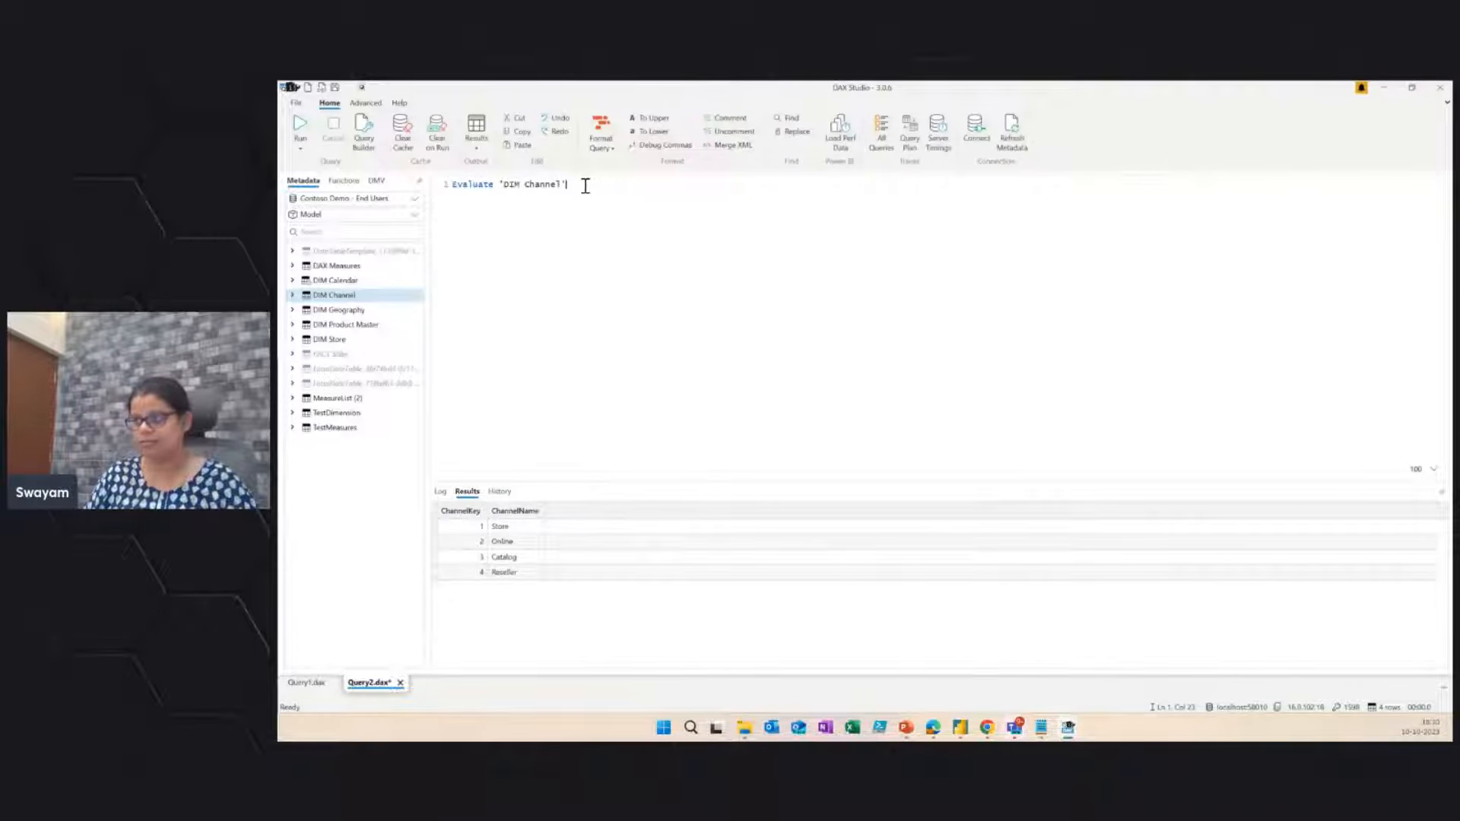
{"action": "key", "text": "Return"}
{"action": "type", "text": "Eval"}
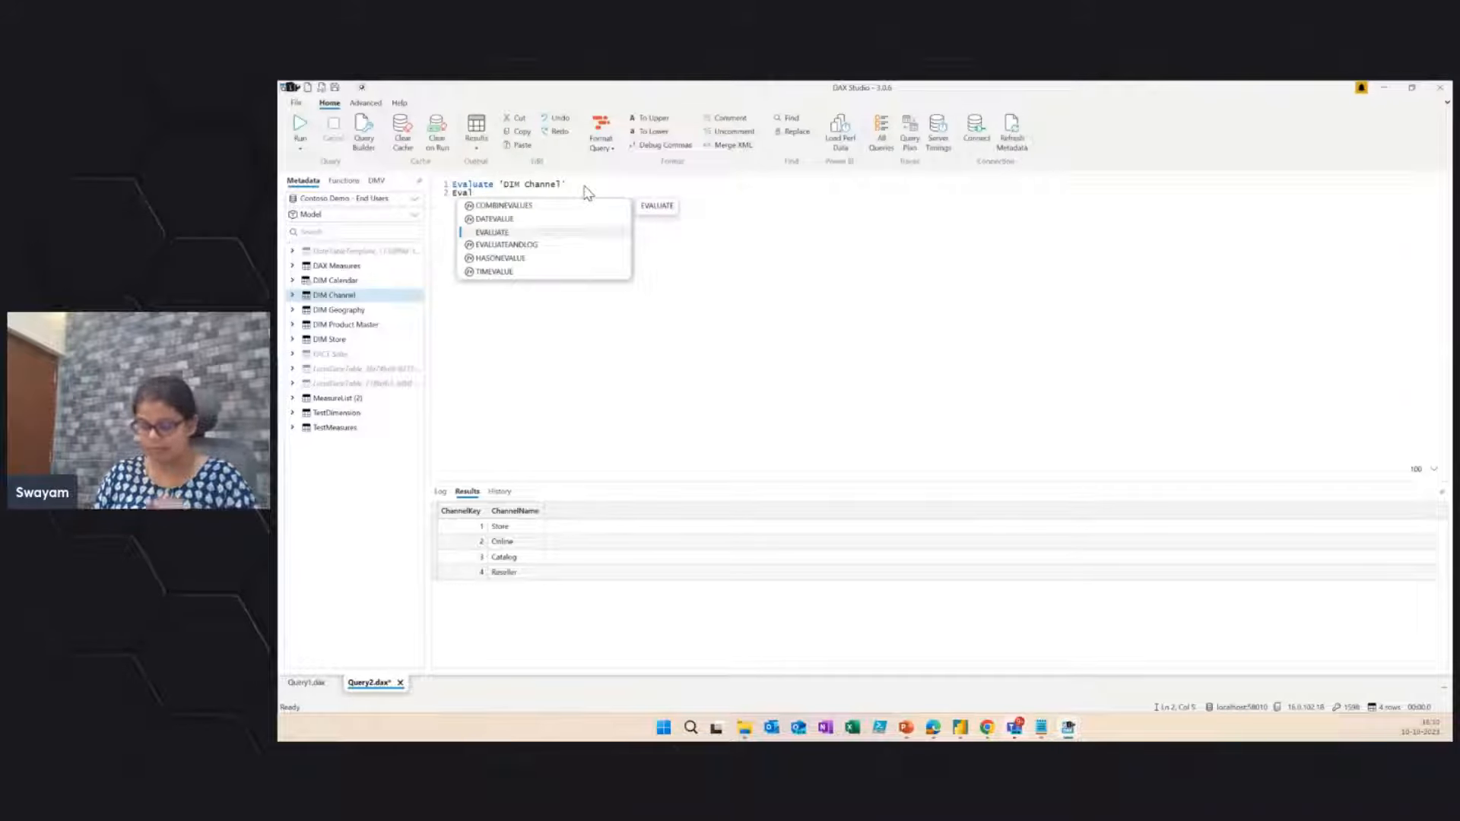
{"action": "type", "text": "ua"}
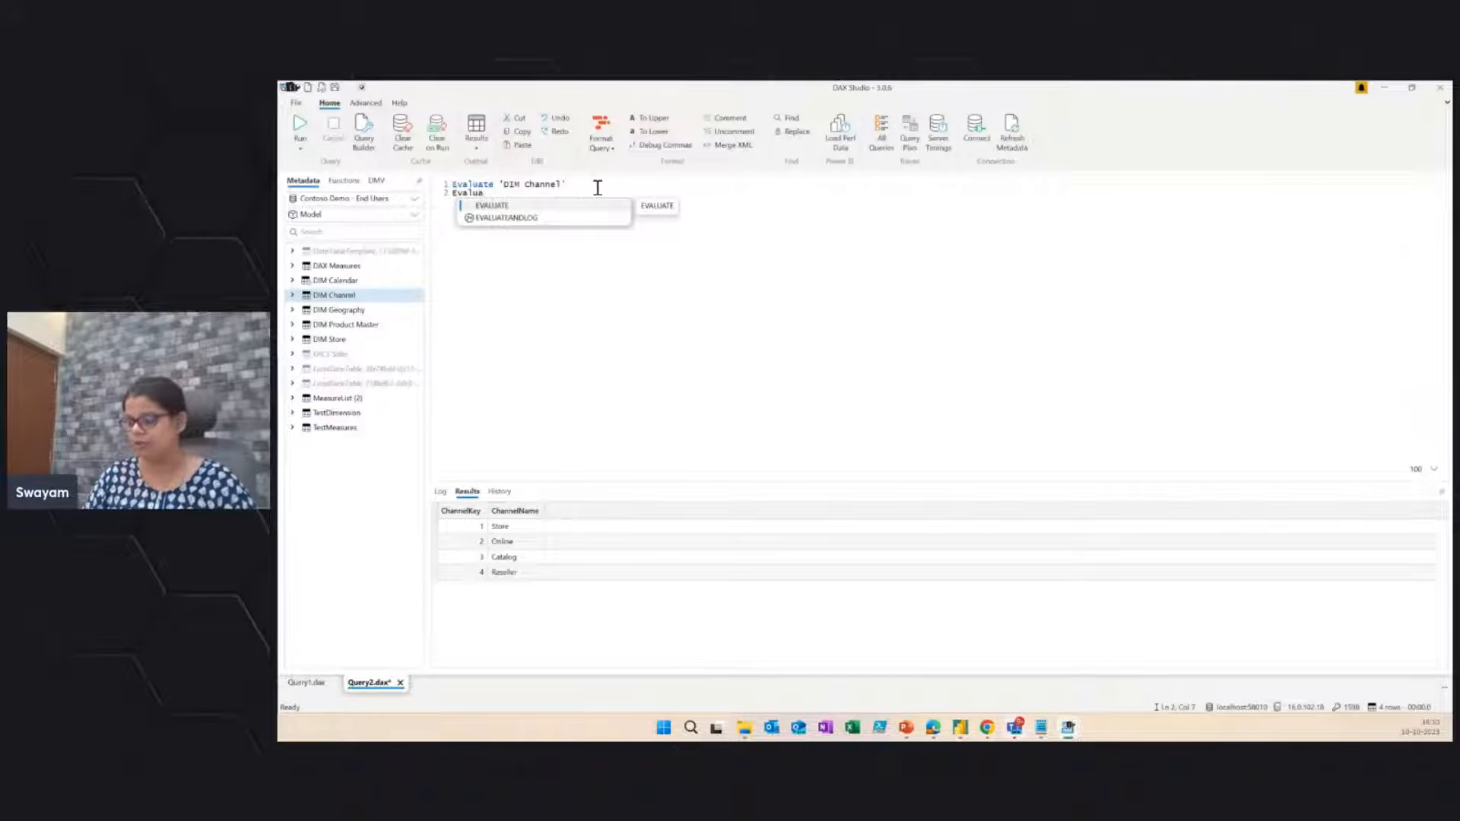
{"action": "key", "text": "Tab"}
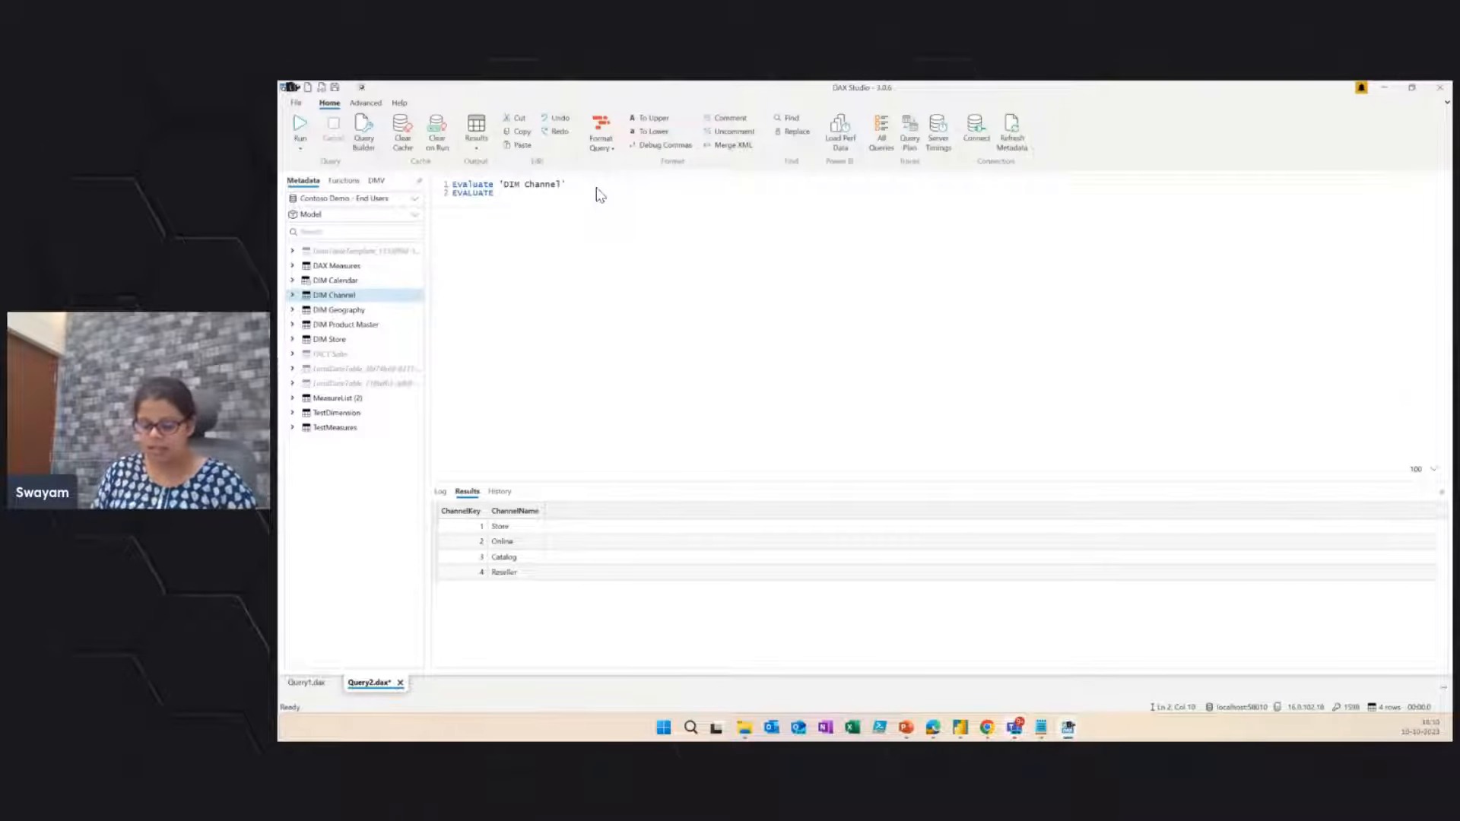
{"action": "type", "text": "Dim"}
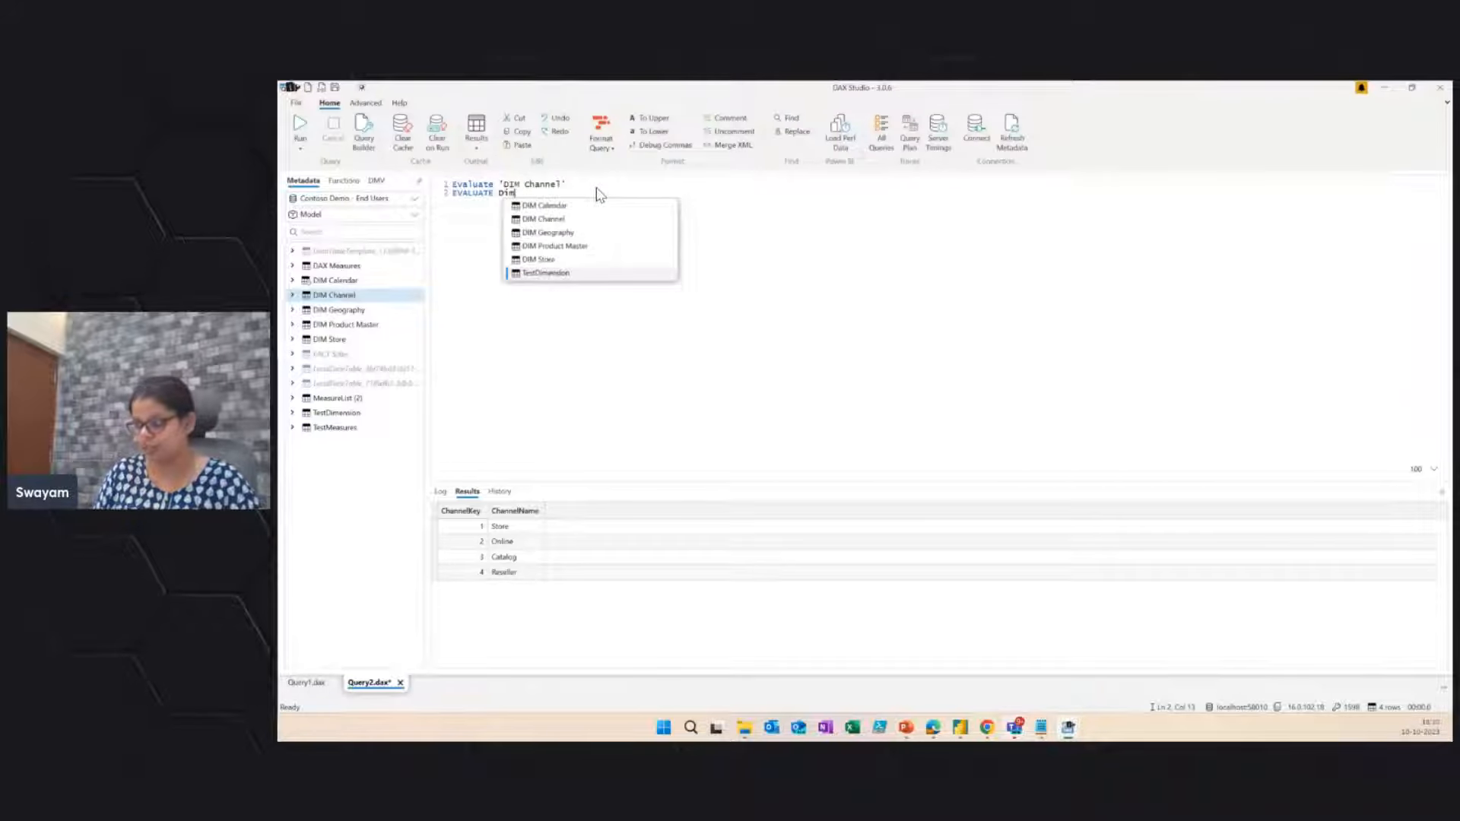
{"action": "key", "text": "Up"}
{"action": "key", "text": "Up"}
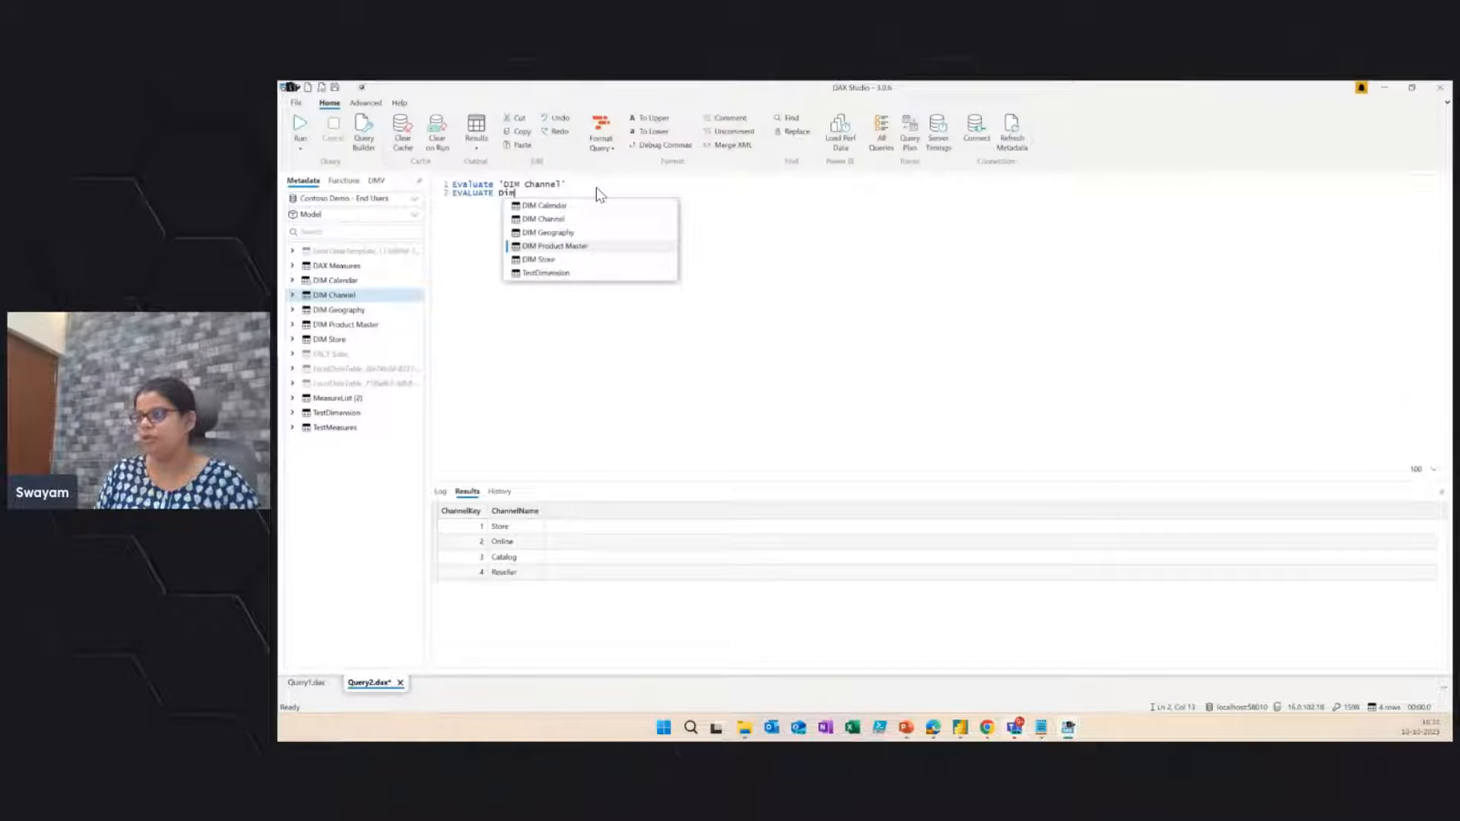
{"action": "key", "text": "Tab"}
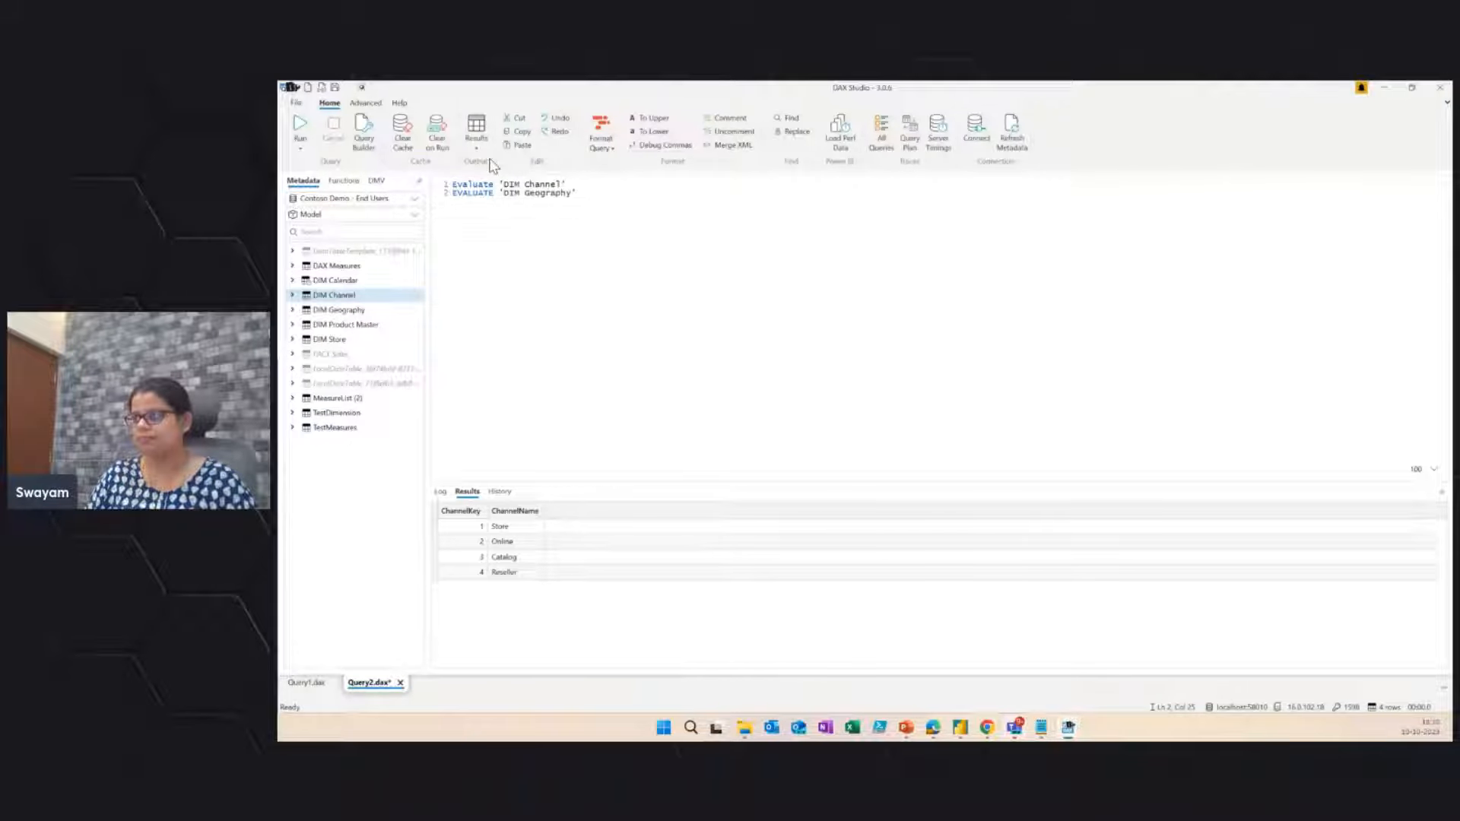
{"action": "left_click_drag", "start_coordinate": [454, 195], "coordinate": [578, 195]}
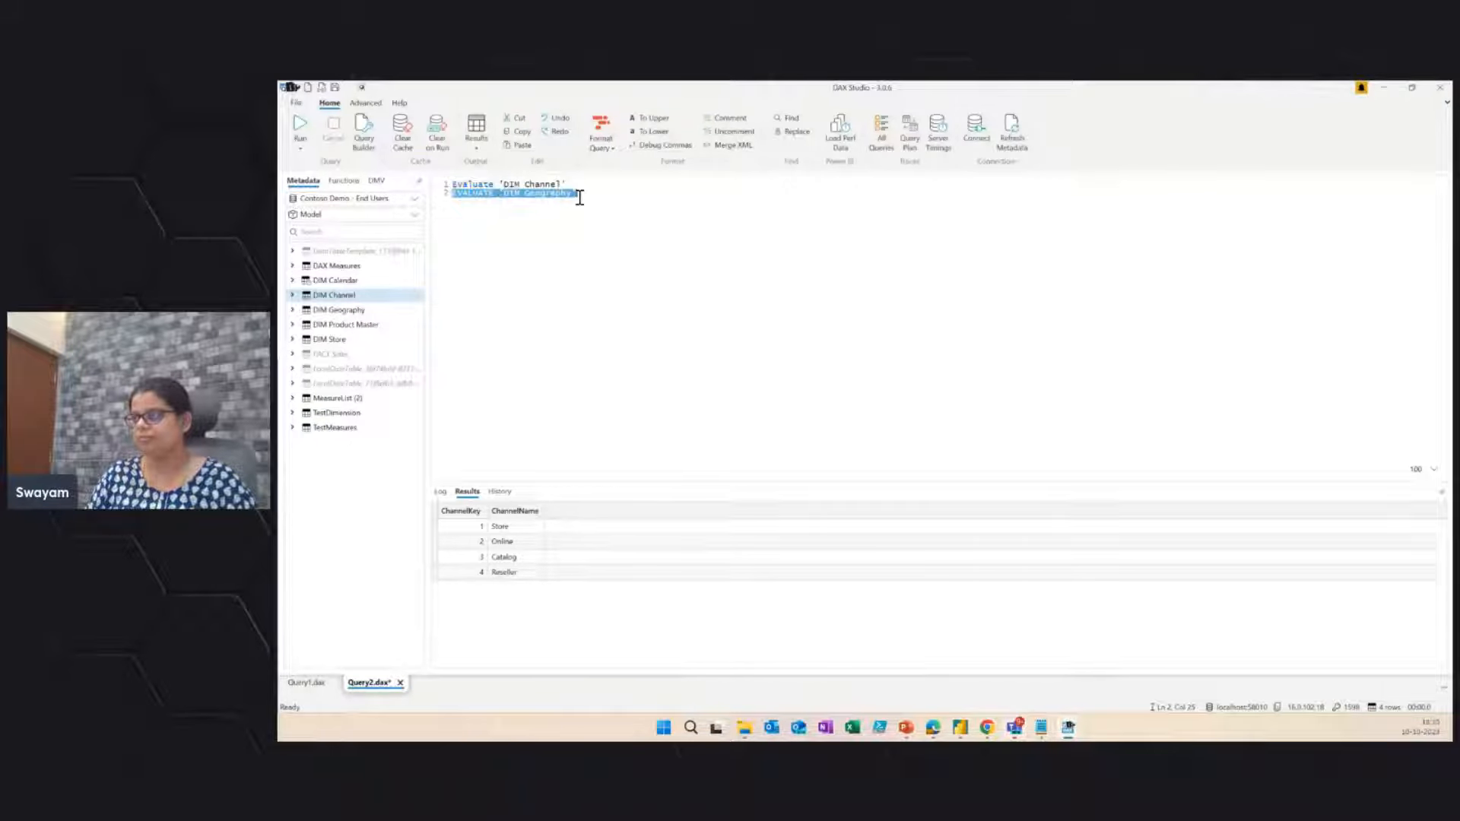
{"action": "left_click", "coordinate": [300, 126]}
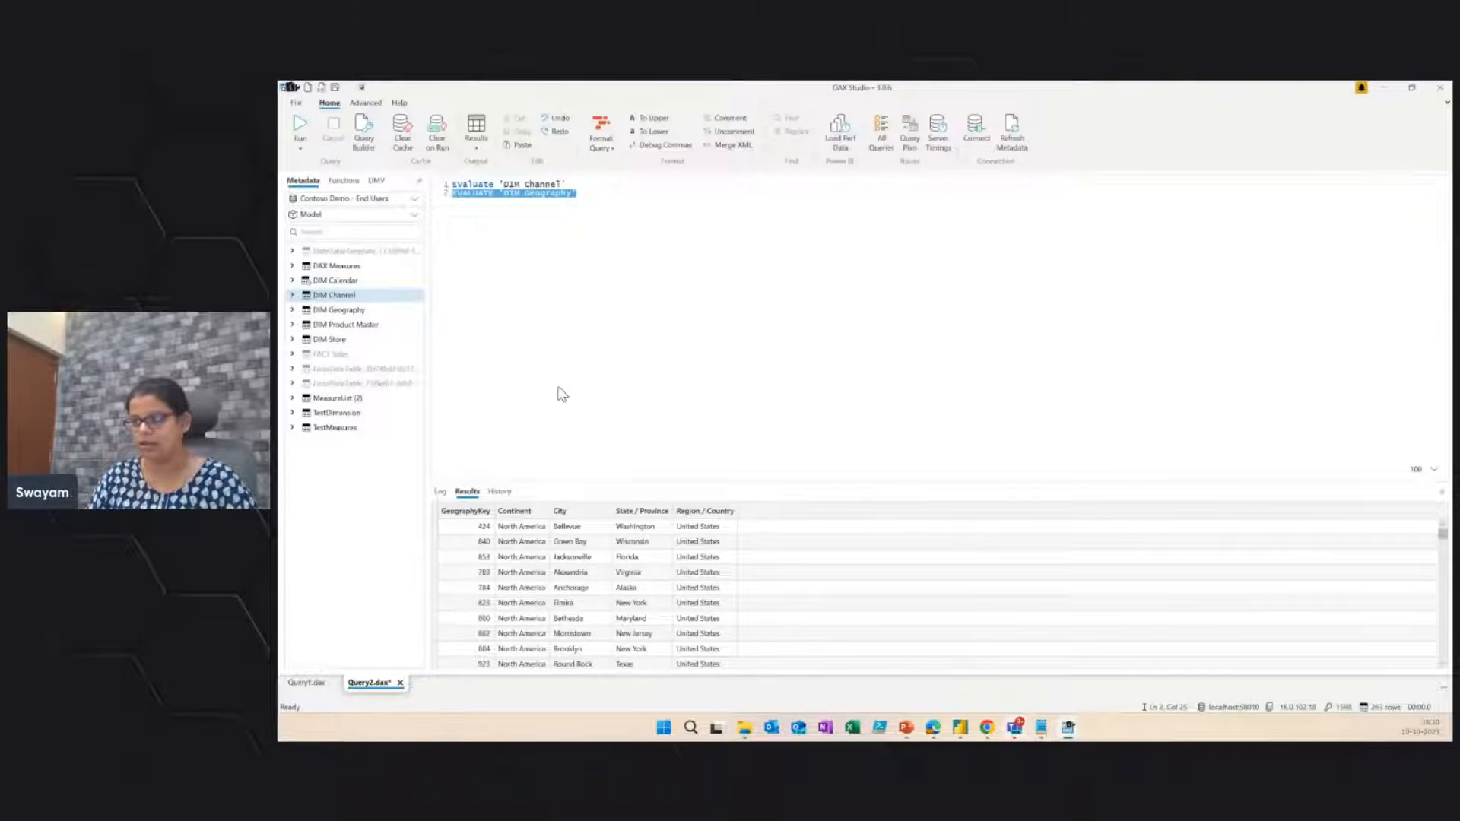
Step: Start another EVALUATE statement with the CALCULATETABLE function, leaving one blank line below the 'DIM Geography' statement
{"action": "left_click", "coordinate": [593, 194]}
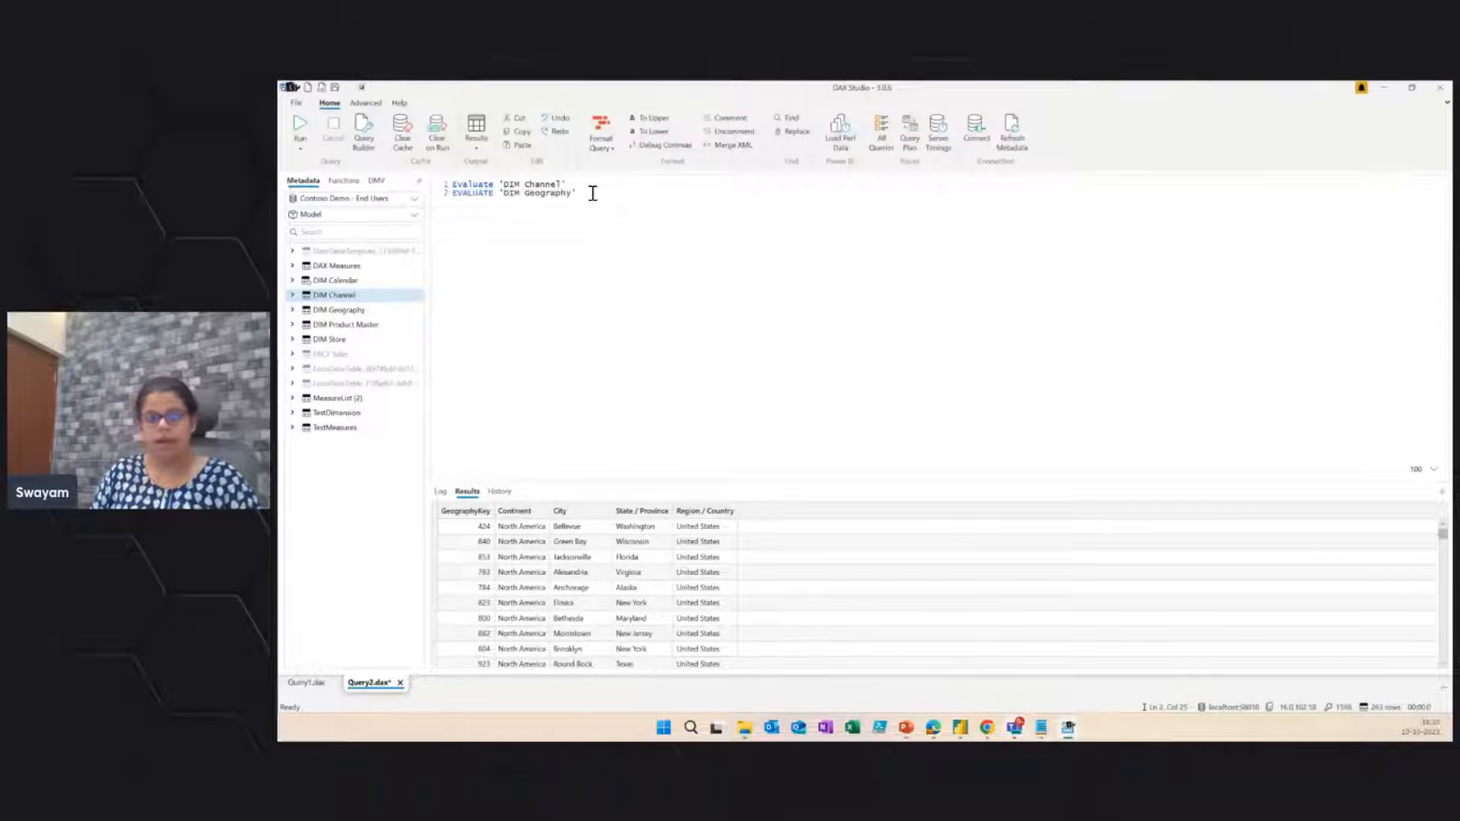
{"action": "key", "text": "Return"}
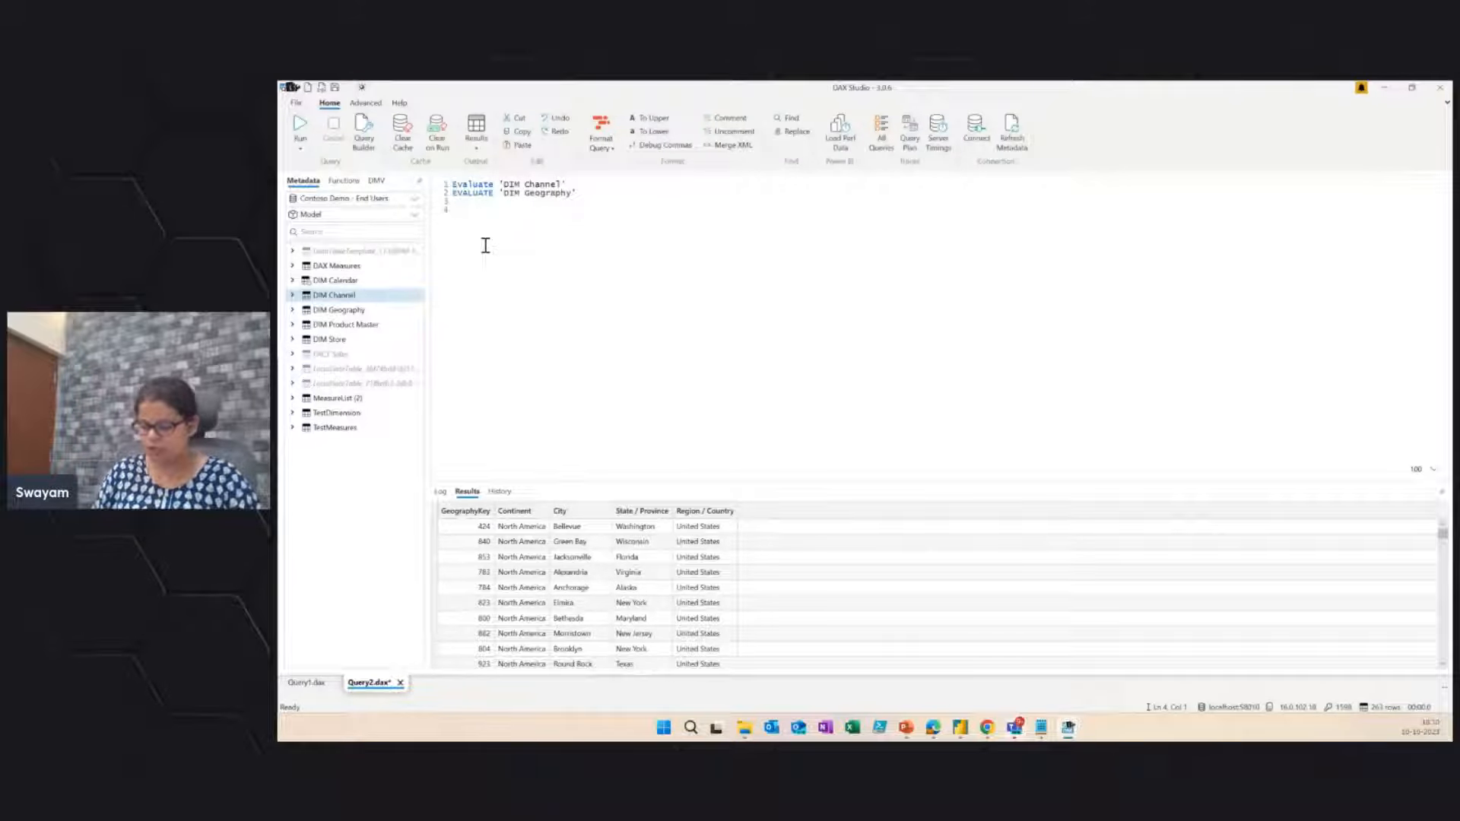
{"action": "type", "text": "Evaluate"}
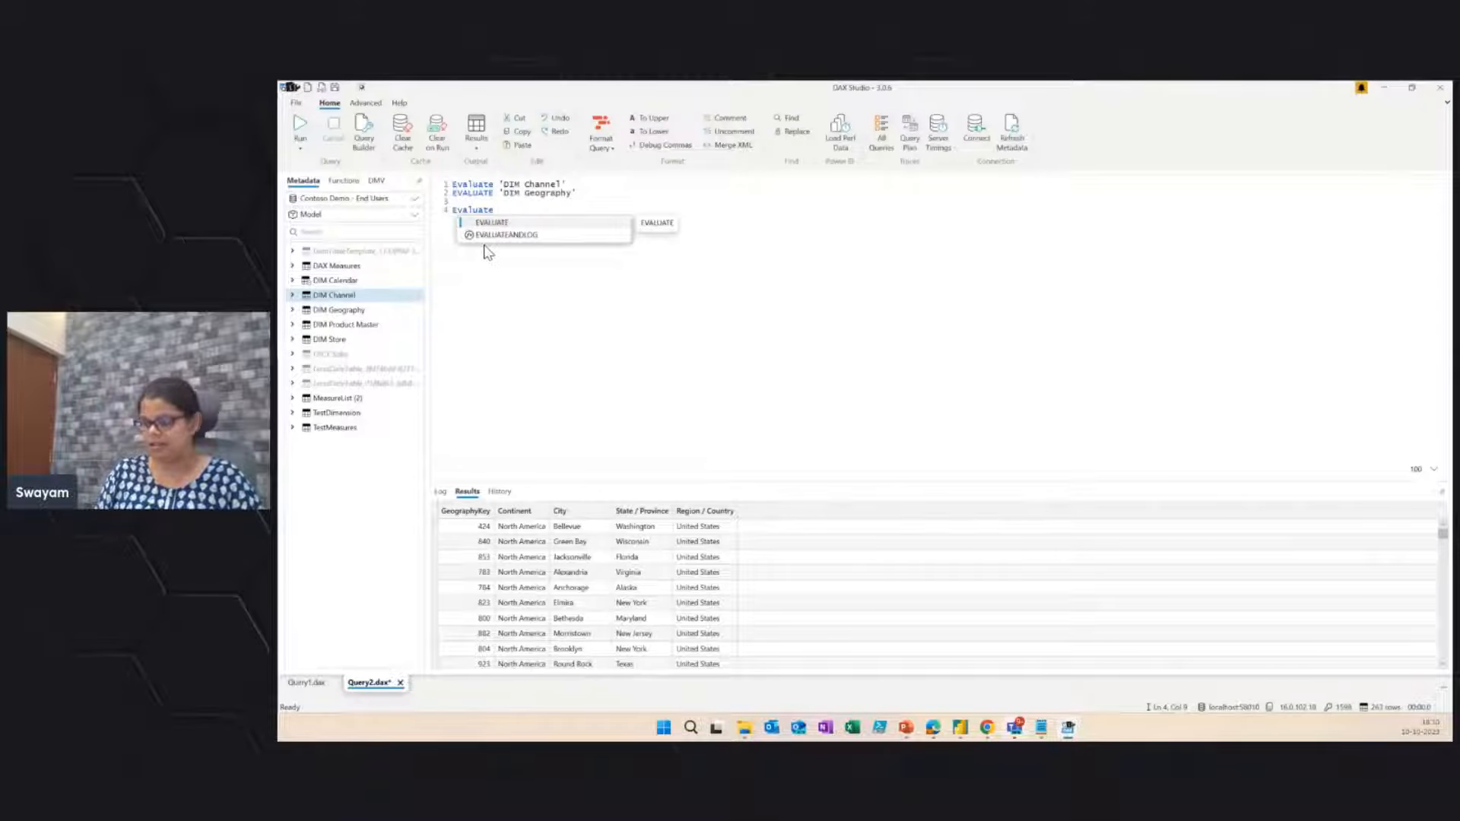
{"action": "key", "text": "Tab"}
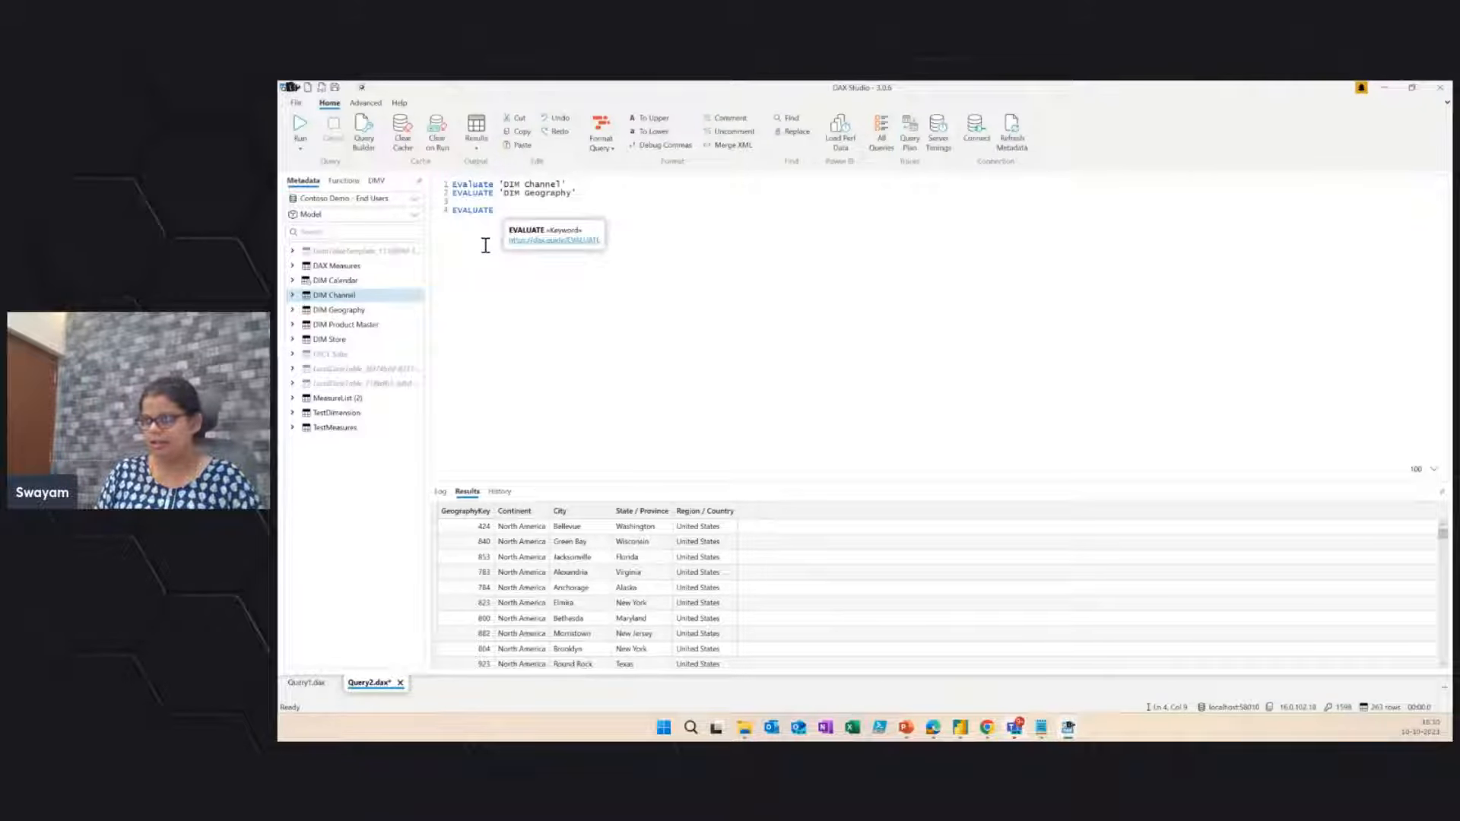
{"action": "key", "text": "Return"}
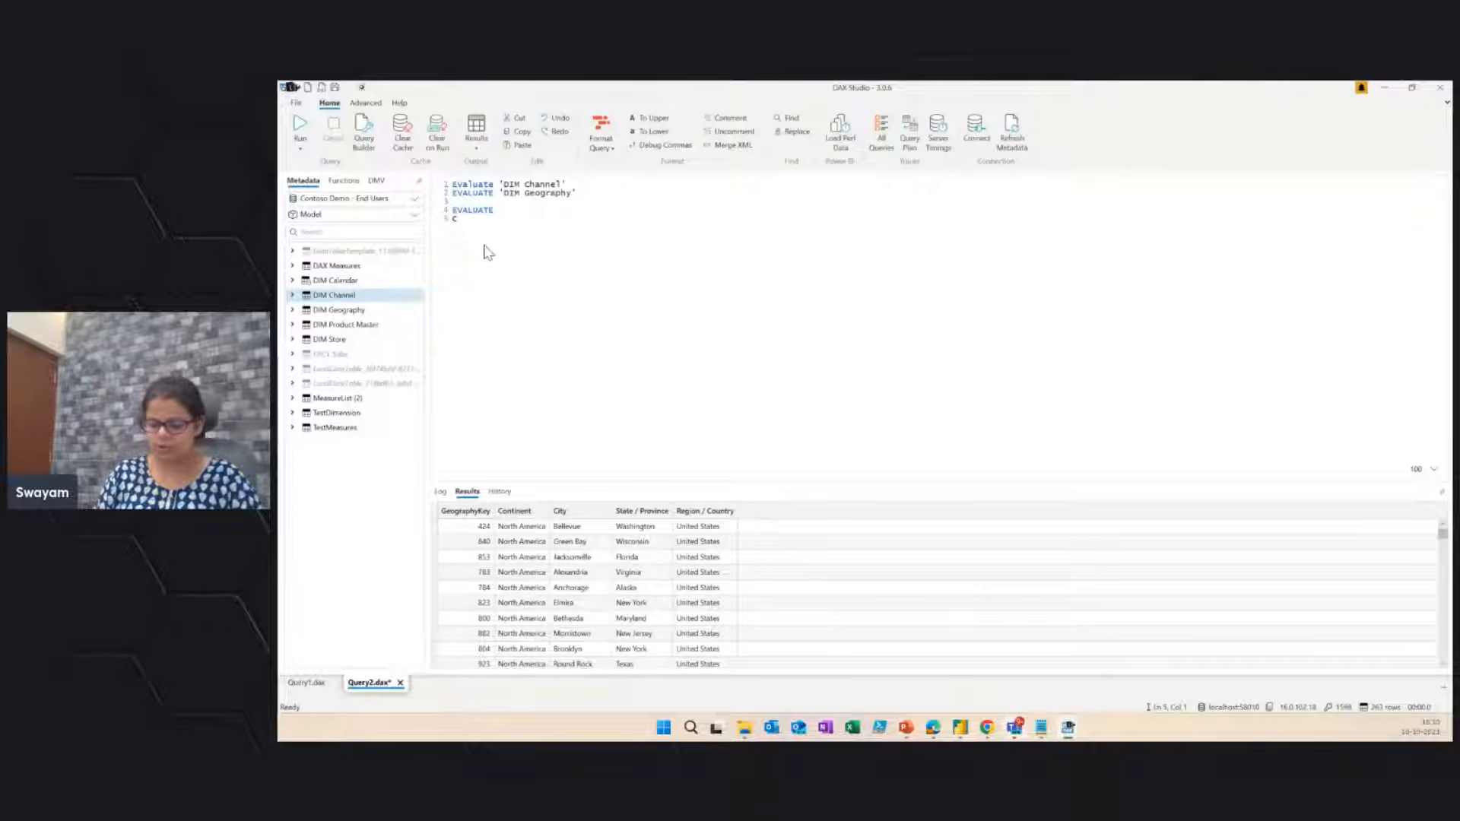
{"action": "type", "text": "Calcula"}
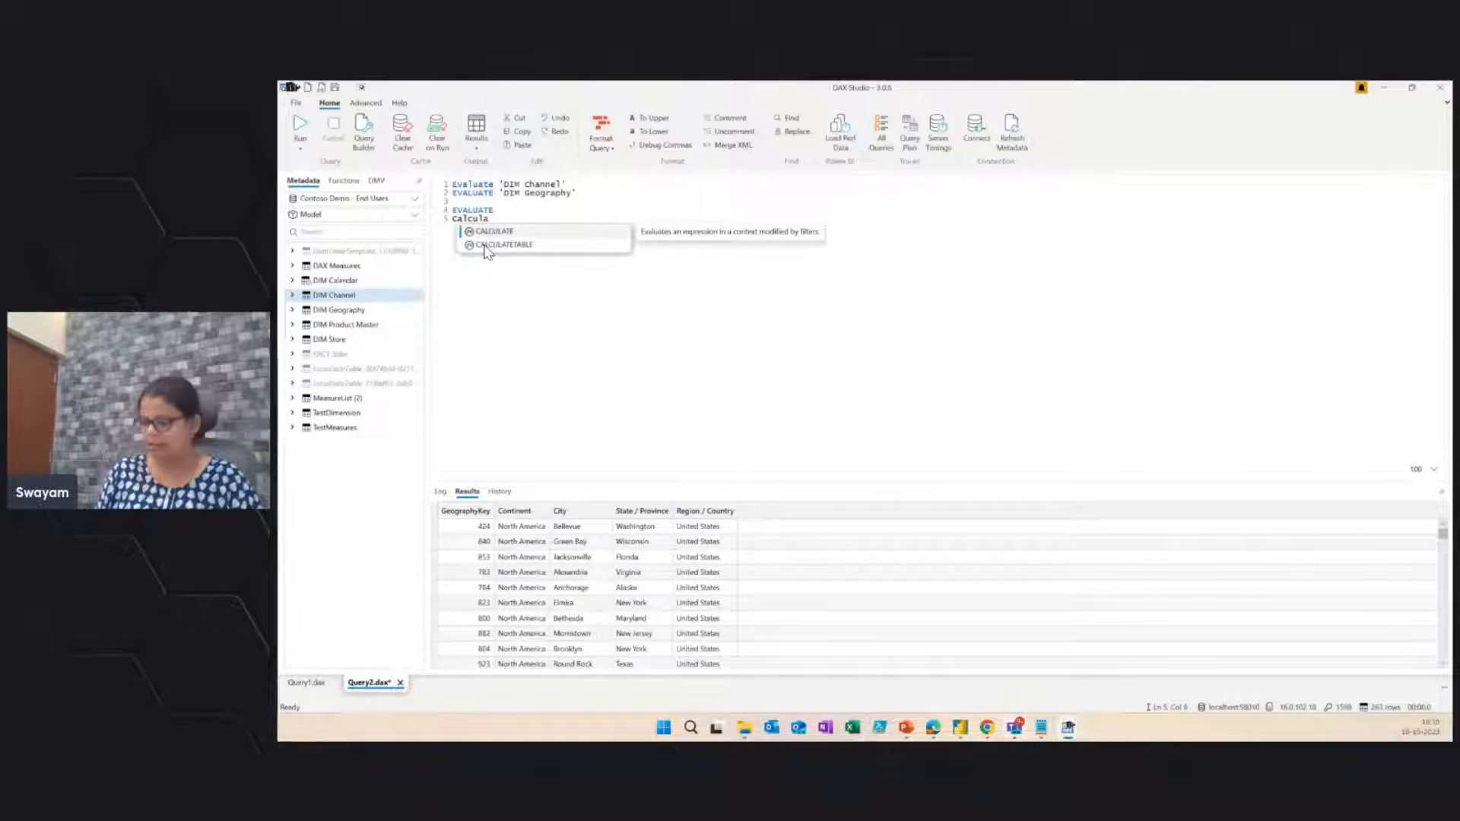
{"action": "left_click", "coordinate": [485, 245]}
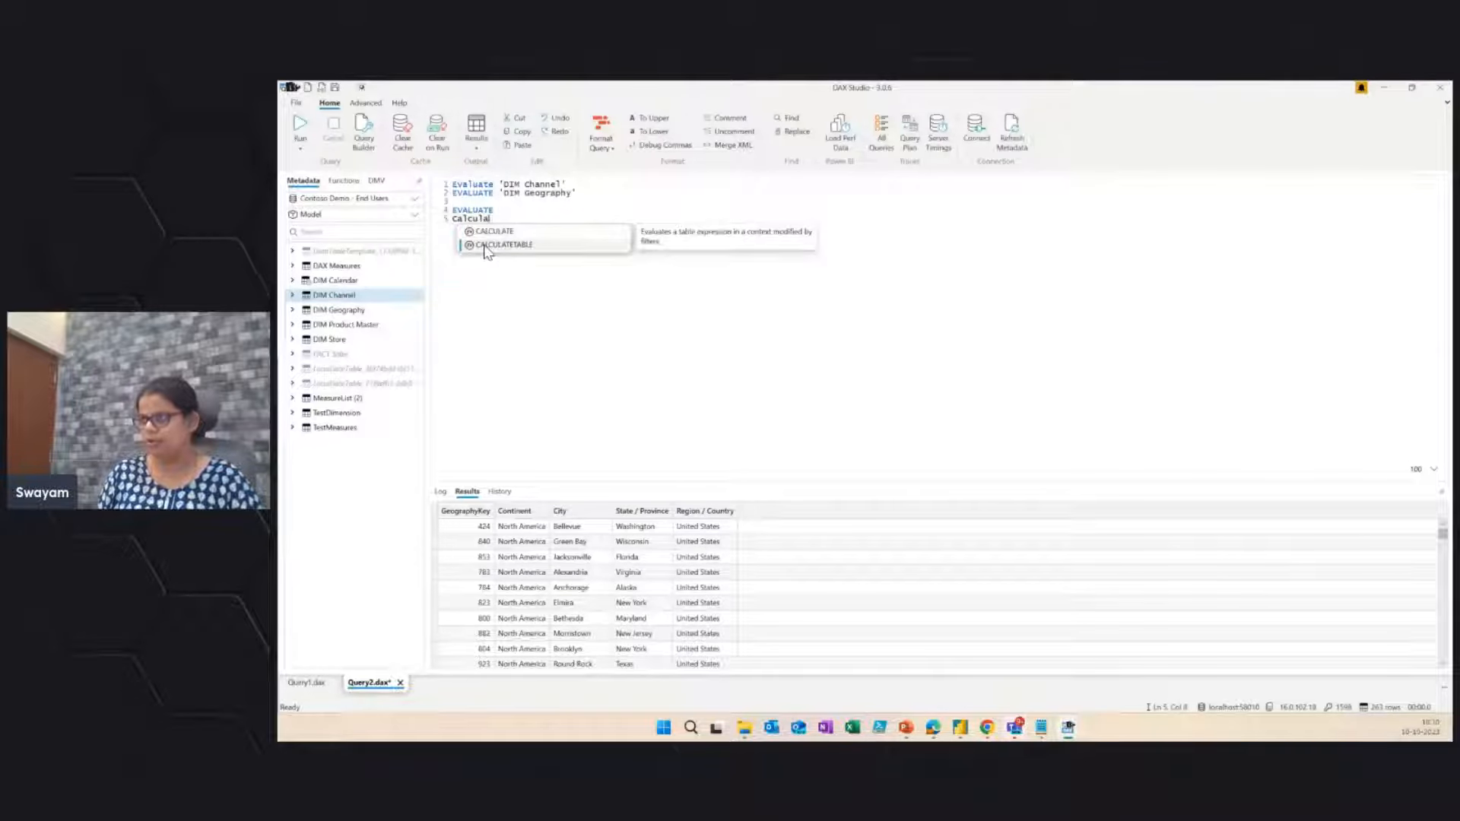
{"action": "double_click", "coordinate": [484, 246]}
Step: Enter 'DIM Geography' as the table argument of the CALCULATETABLE function
{"action": "type", "text": "Dim"}
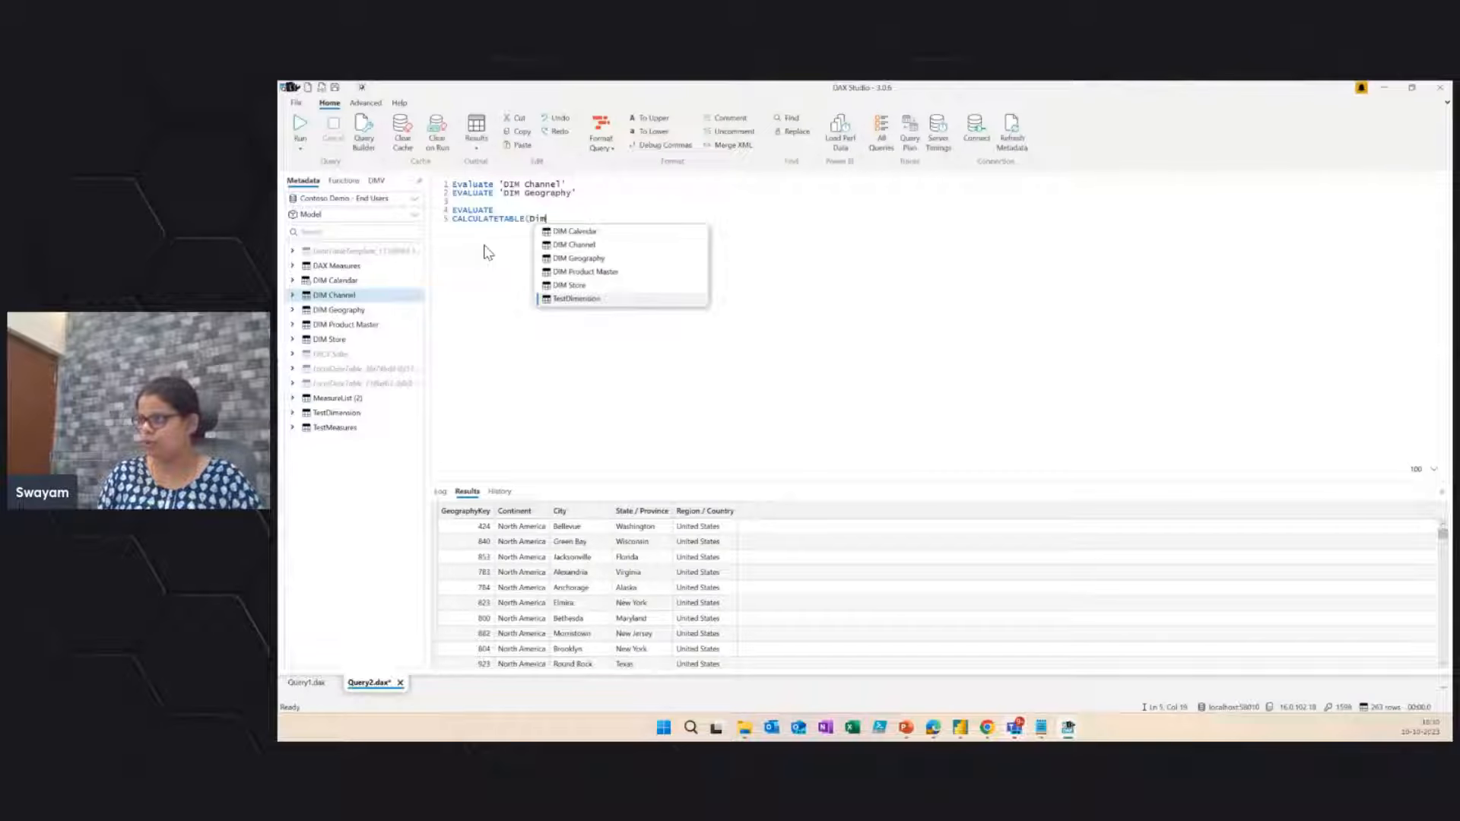
{"action": "key", "text": "Up"}
{"action": "key", "text": "Up"}
{"action": "key", "text": "Up"}
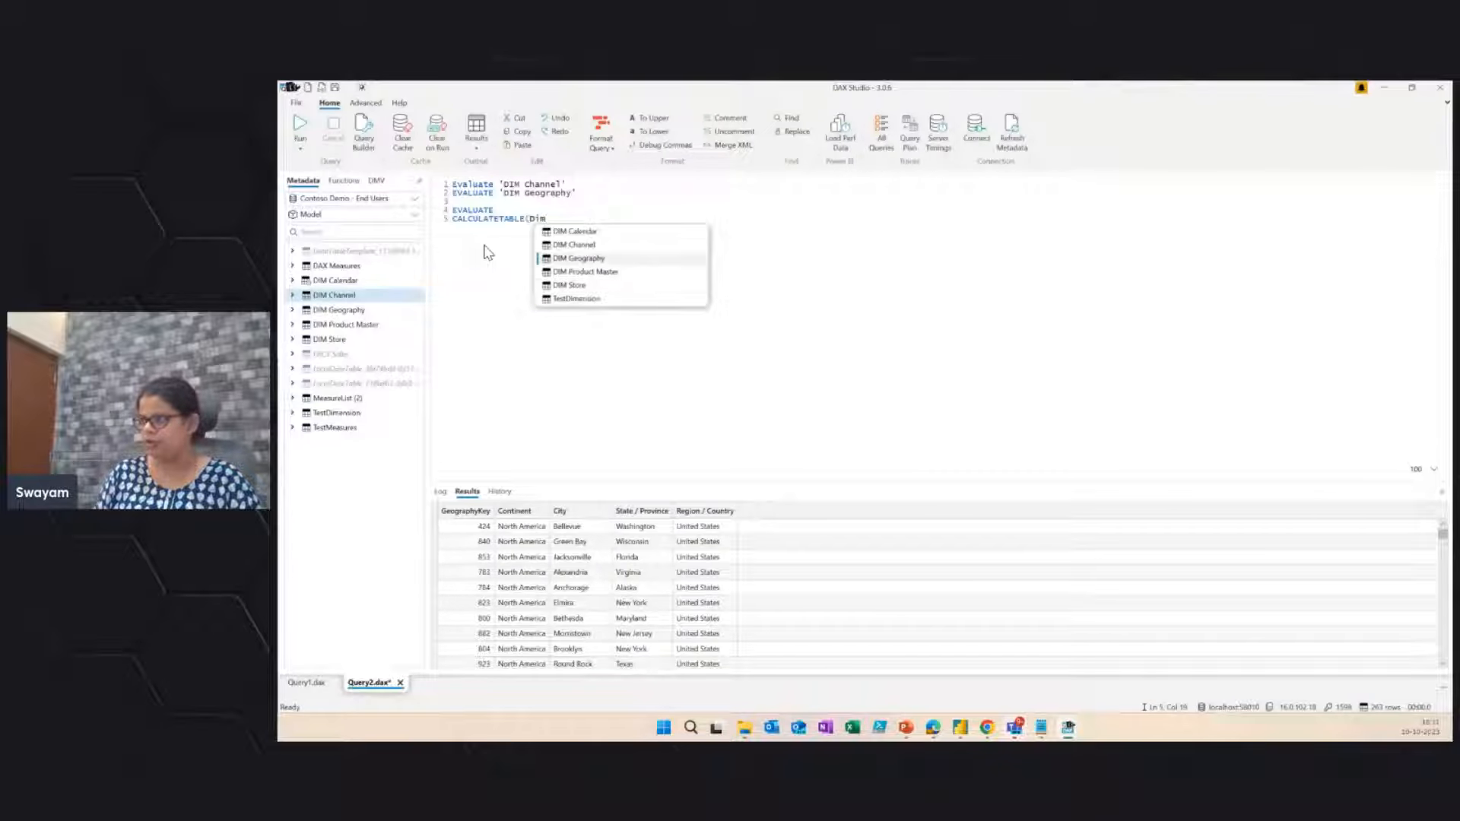
{"action": "key", "text": "Return"}
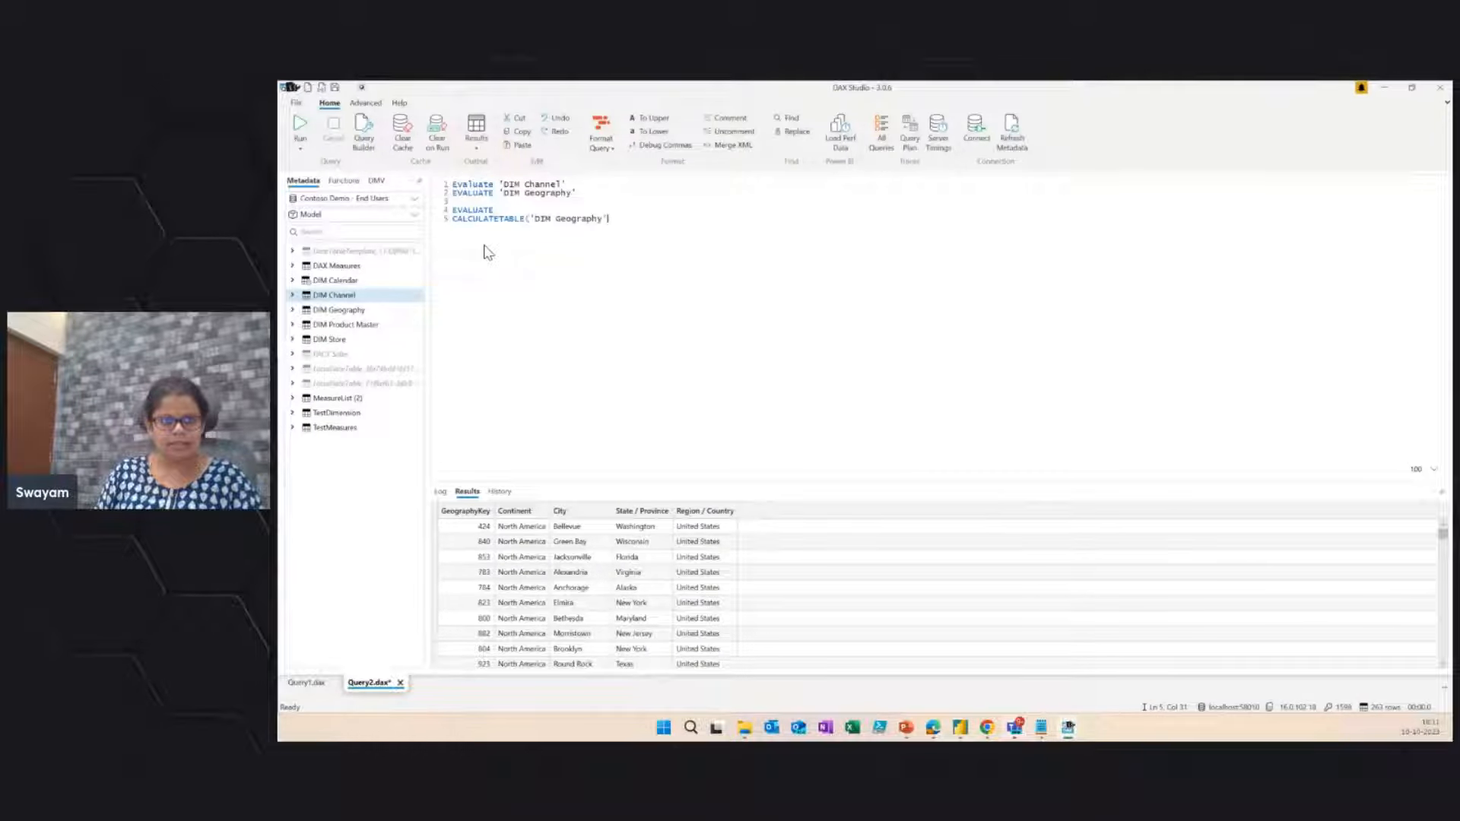
{"action": "type", "text": ","}
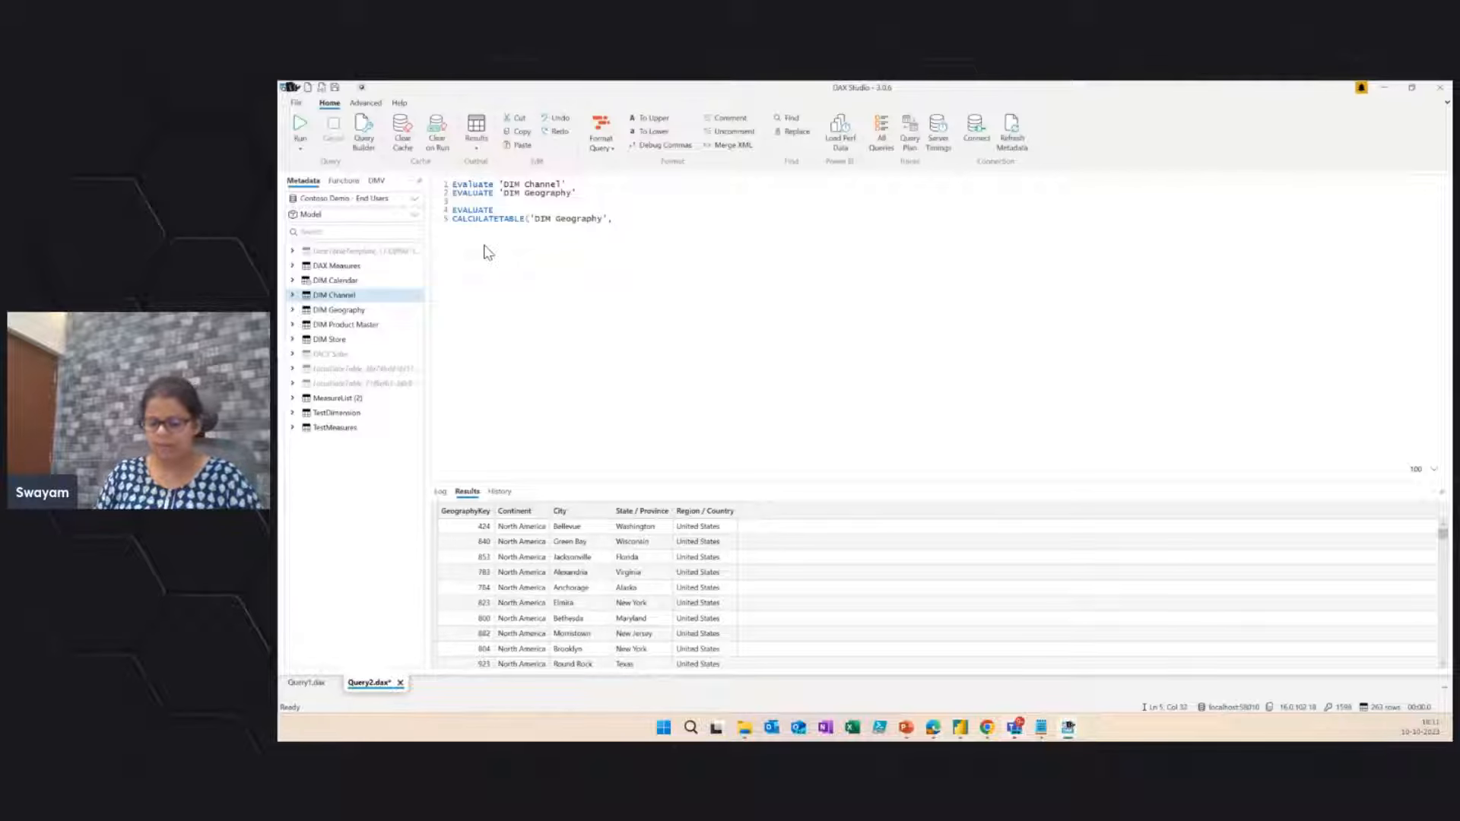
Step: Complete CALCULATETABLE with the filter 'DIM Geography'[Region / Country] == "United States" and close the parenthesis
{"action": "type", "text": "Dim"}
{"action": "key", "text": "Up"}
{"action": "key", "text": "Up"}
{"action": "key", "text": "Up"}
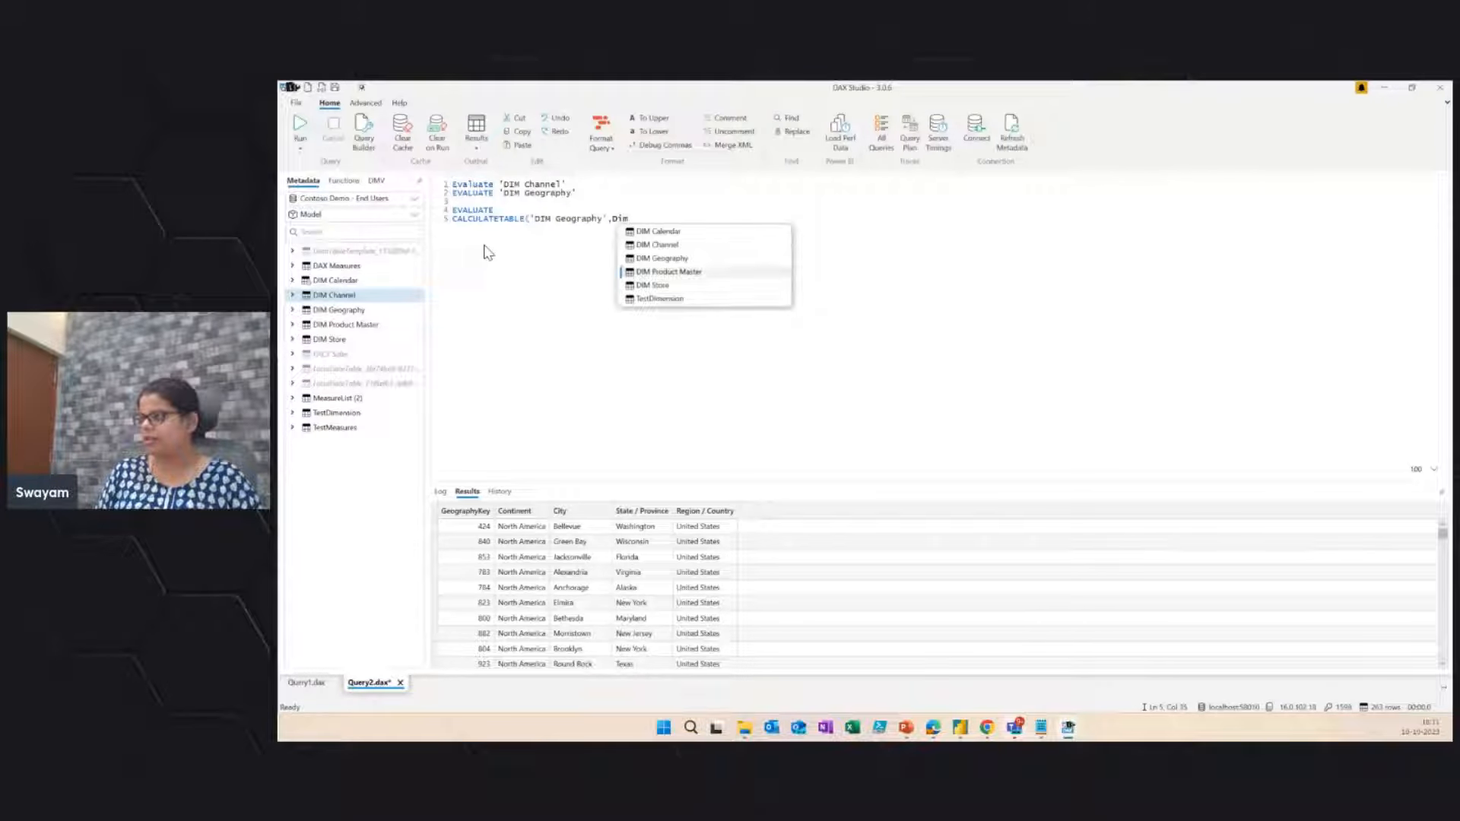
{"action": "key", "text": "Tab"}
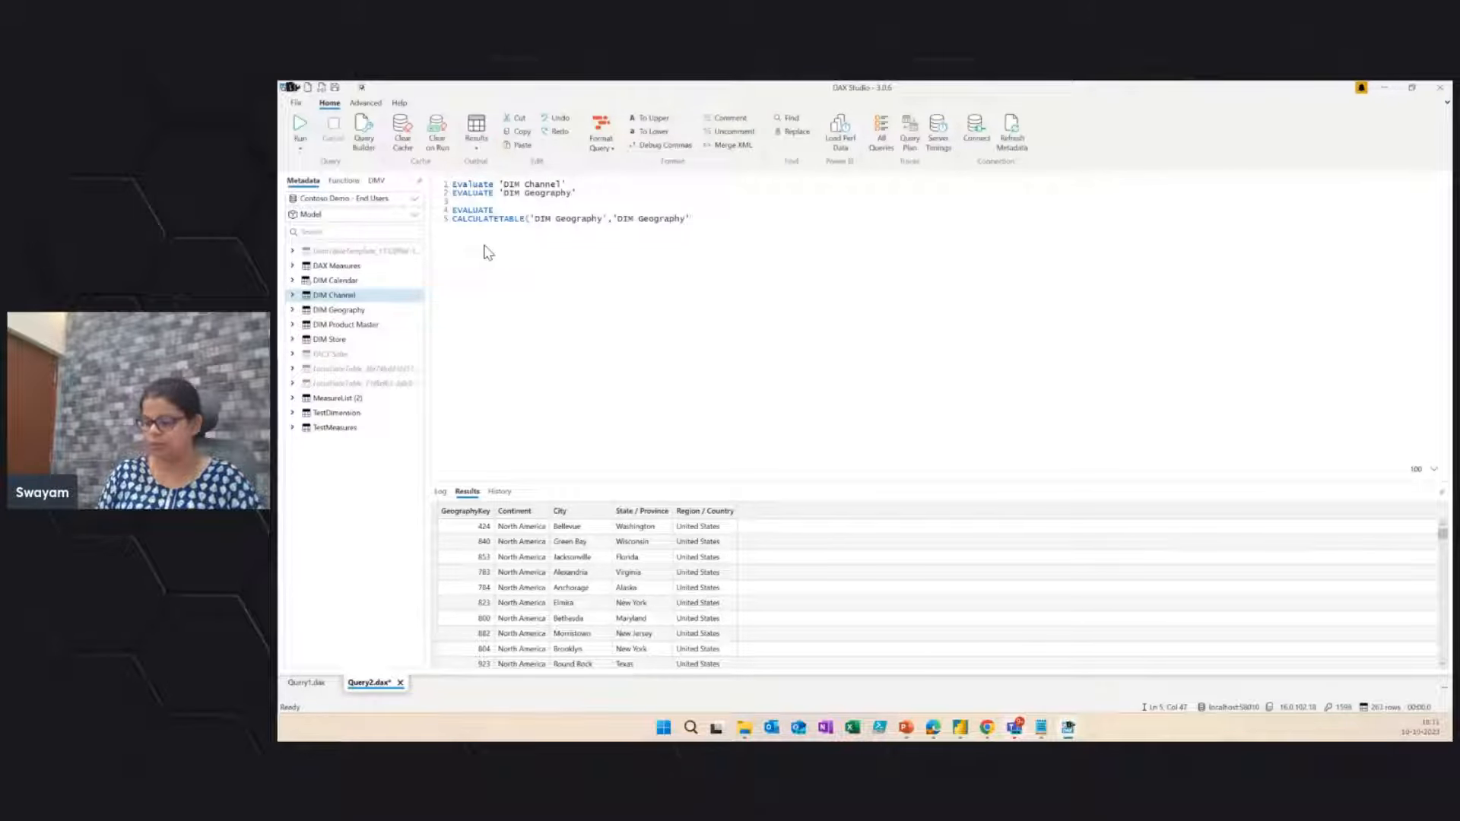
{"action": "type", "text": "["}
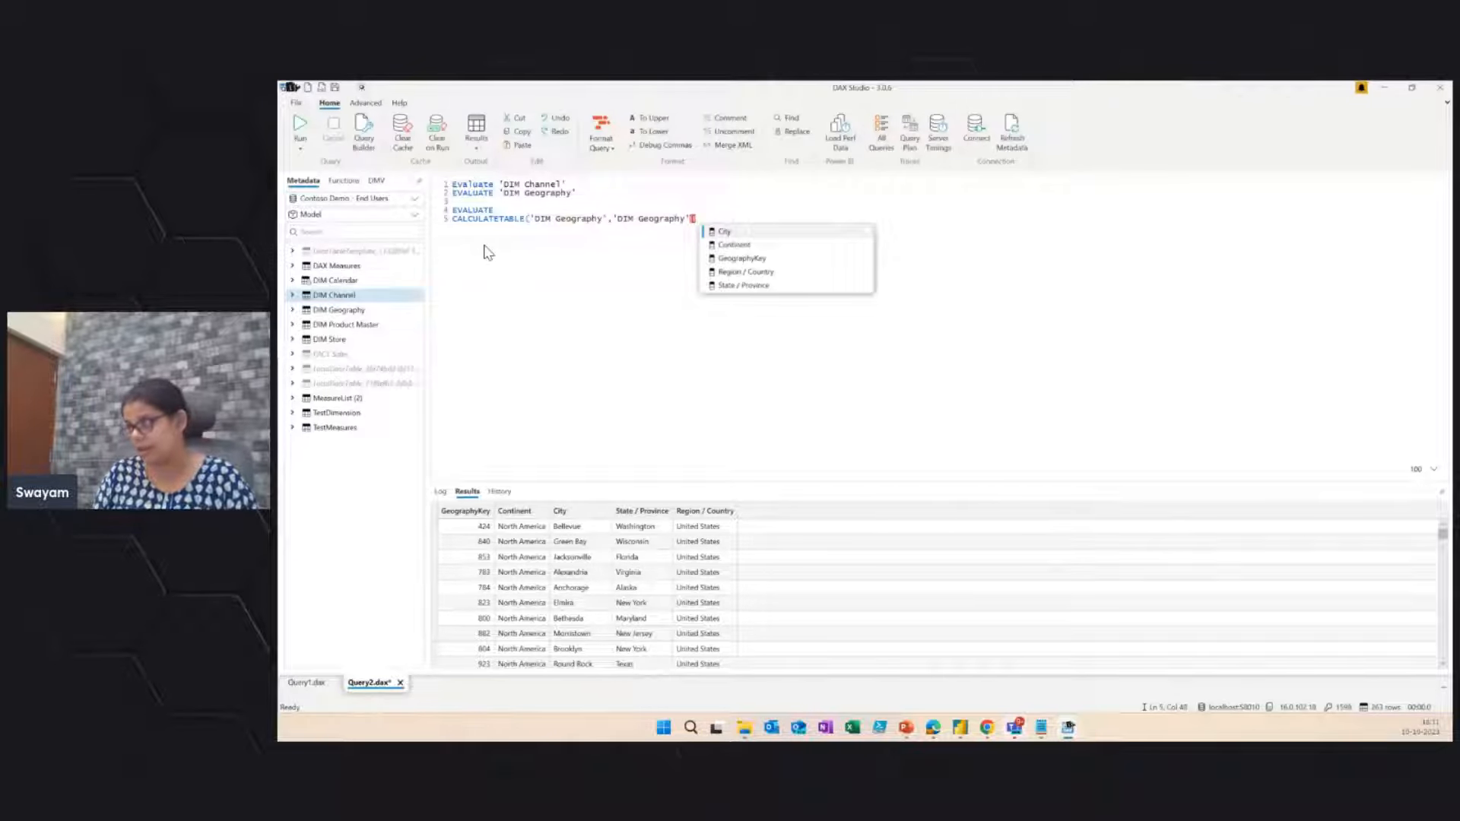
{"action": "key", "text": "Down"}
{"action": "key", "text": "Down"}
{"action": "key", "text": "Down"}
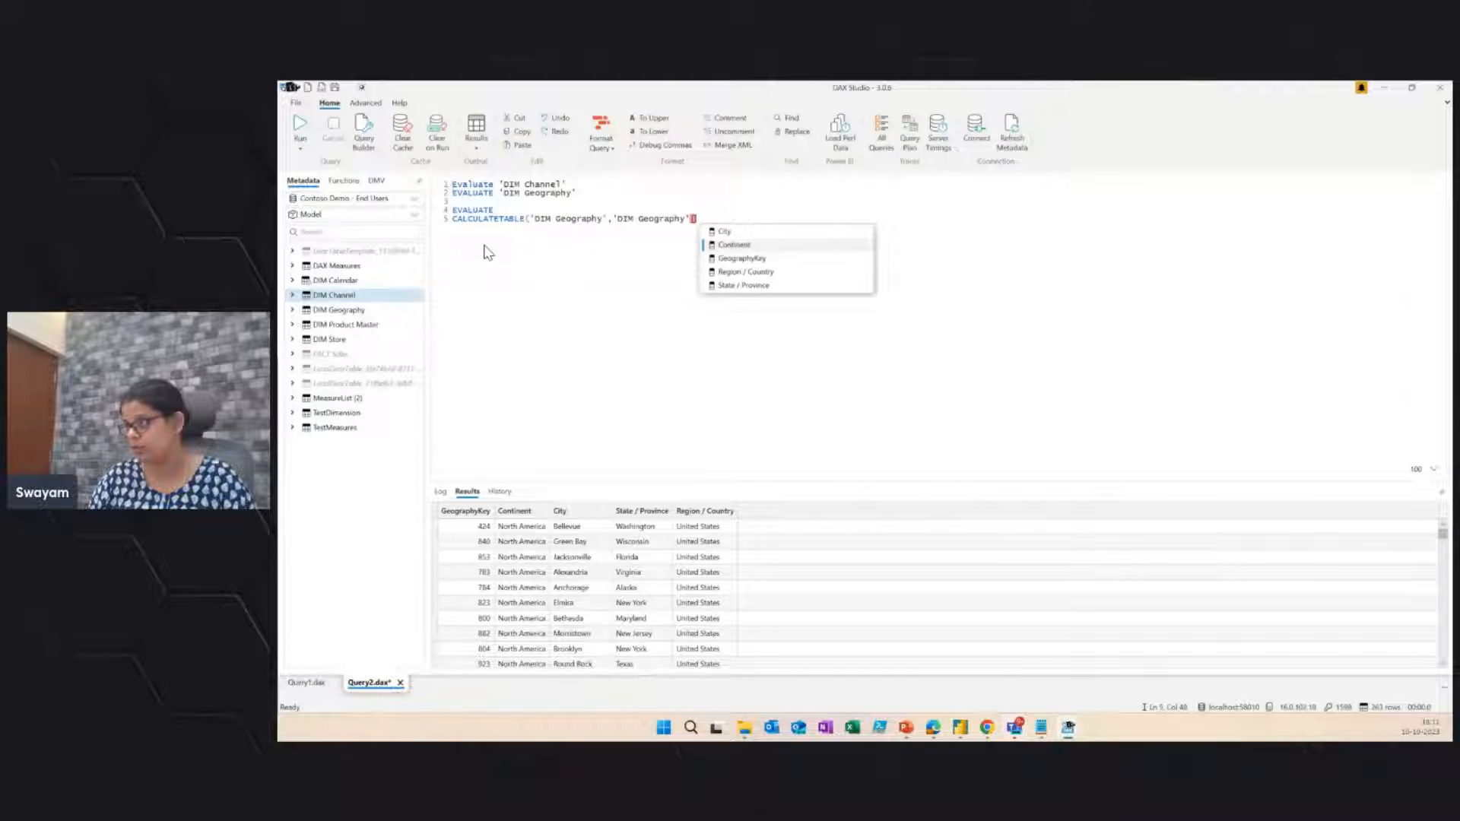
{"action": "key", "text": "Tab"}
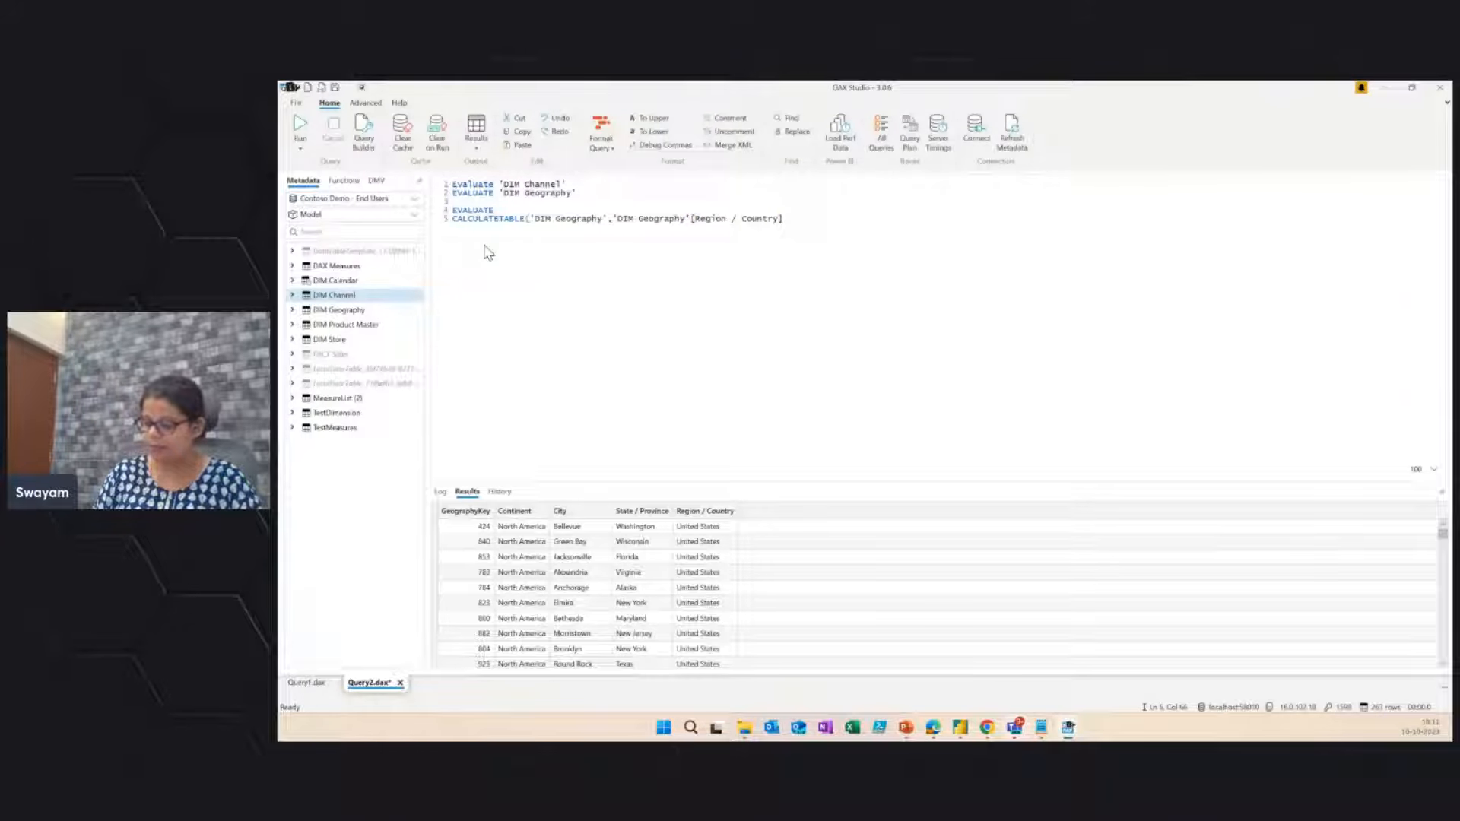
{"action": "type", "text": "== \""}
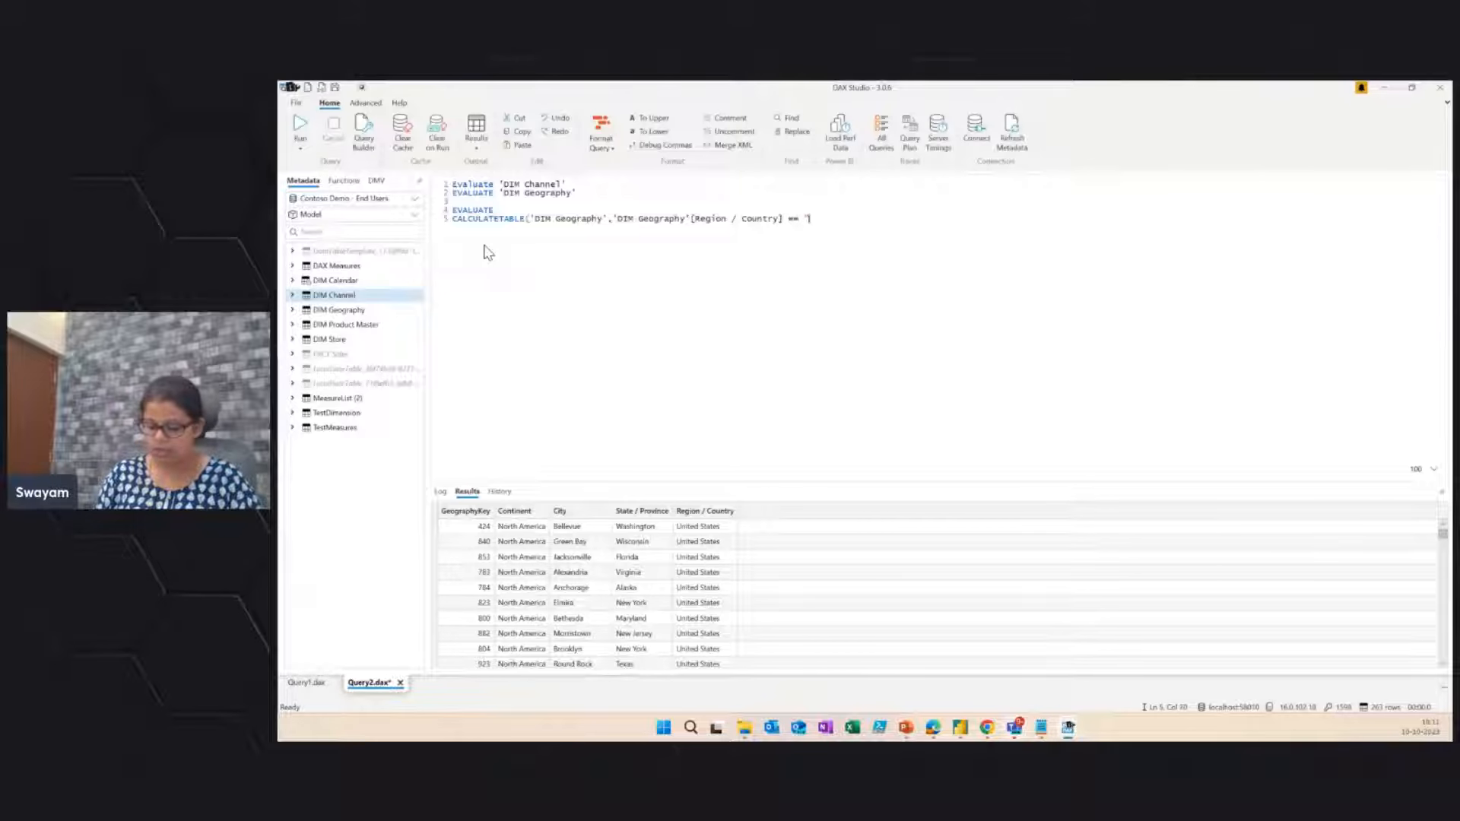
{"action": "type", "text": "United States\""}
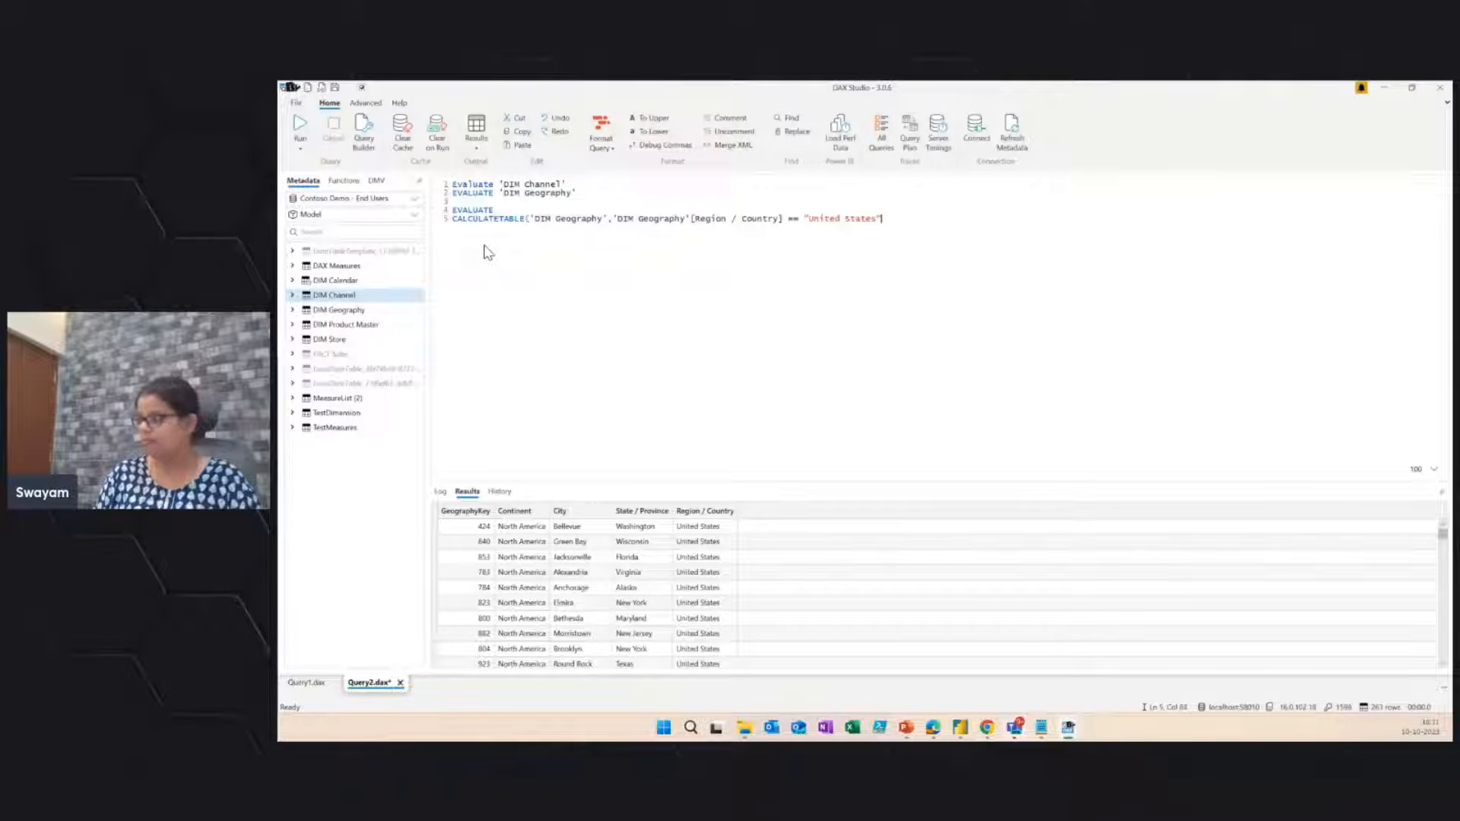
{"action": "type", "text": ")"}
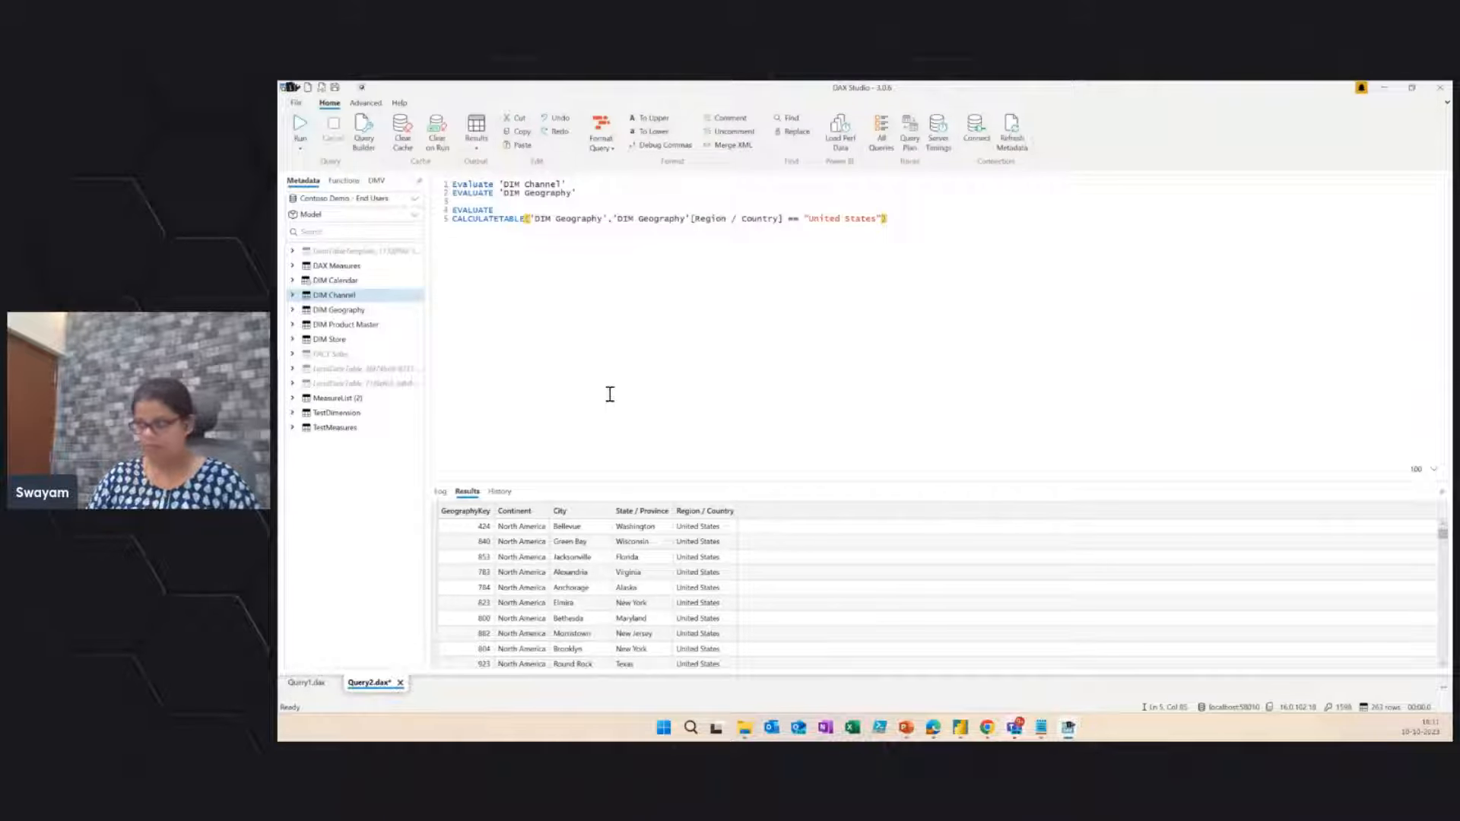
Step: Enlarge the query and results text to 184 percent and add an empty line below the CALCULATETABLE expression
{"action": "scroll", "coordinate": [610, 394], "scroll_direction": "up", "scroll_amount": 3}
{"action": "scroll", "coordinate": [610, 394], "scroll_direction": "up", "scroll_amount": 2}
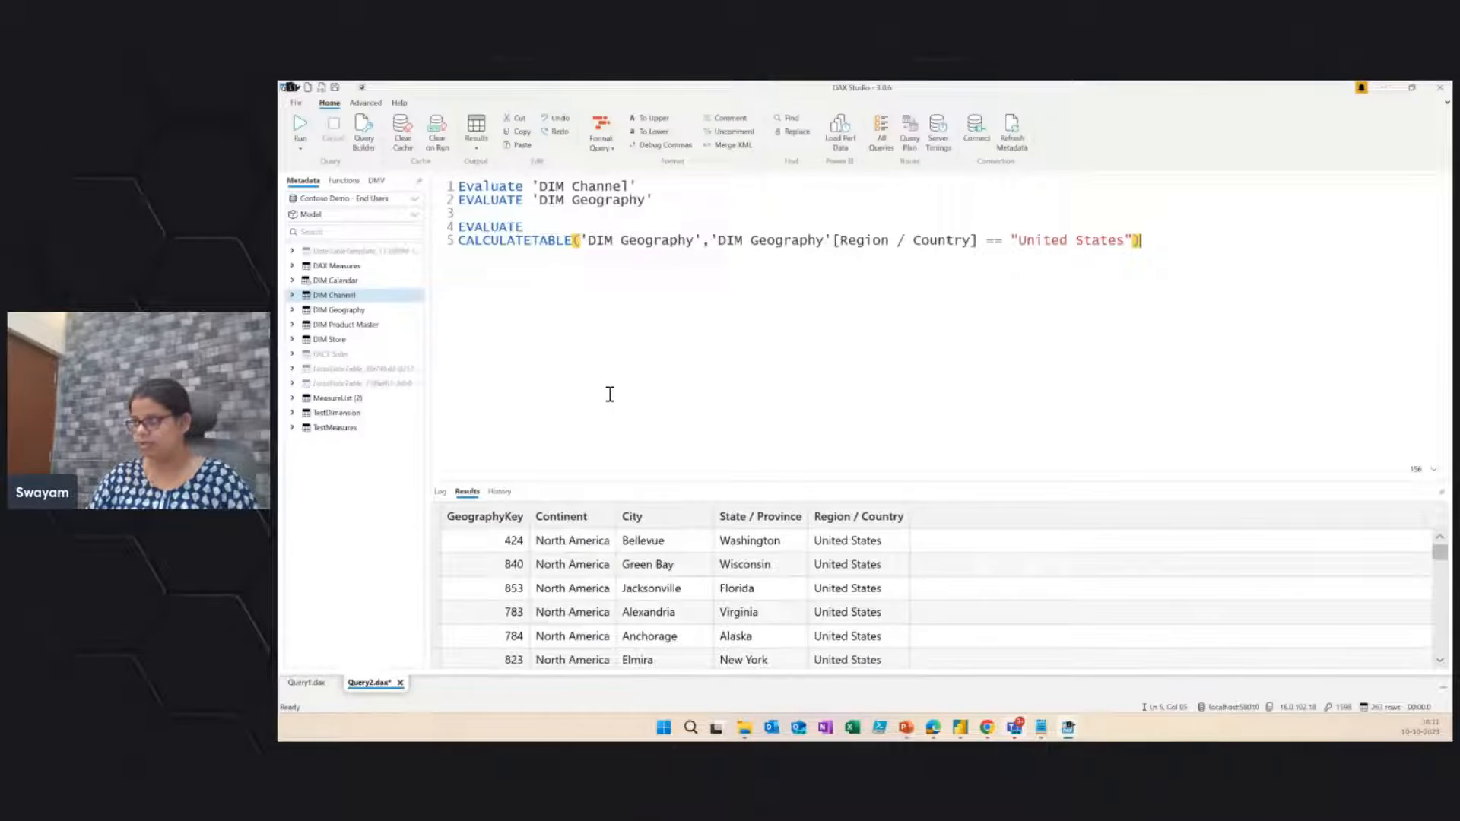
{"action": "scroll", "coordinate": [610, 394], "scroll_direction": "up", "scroll_amount": 2}
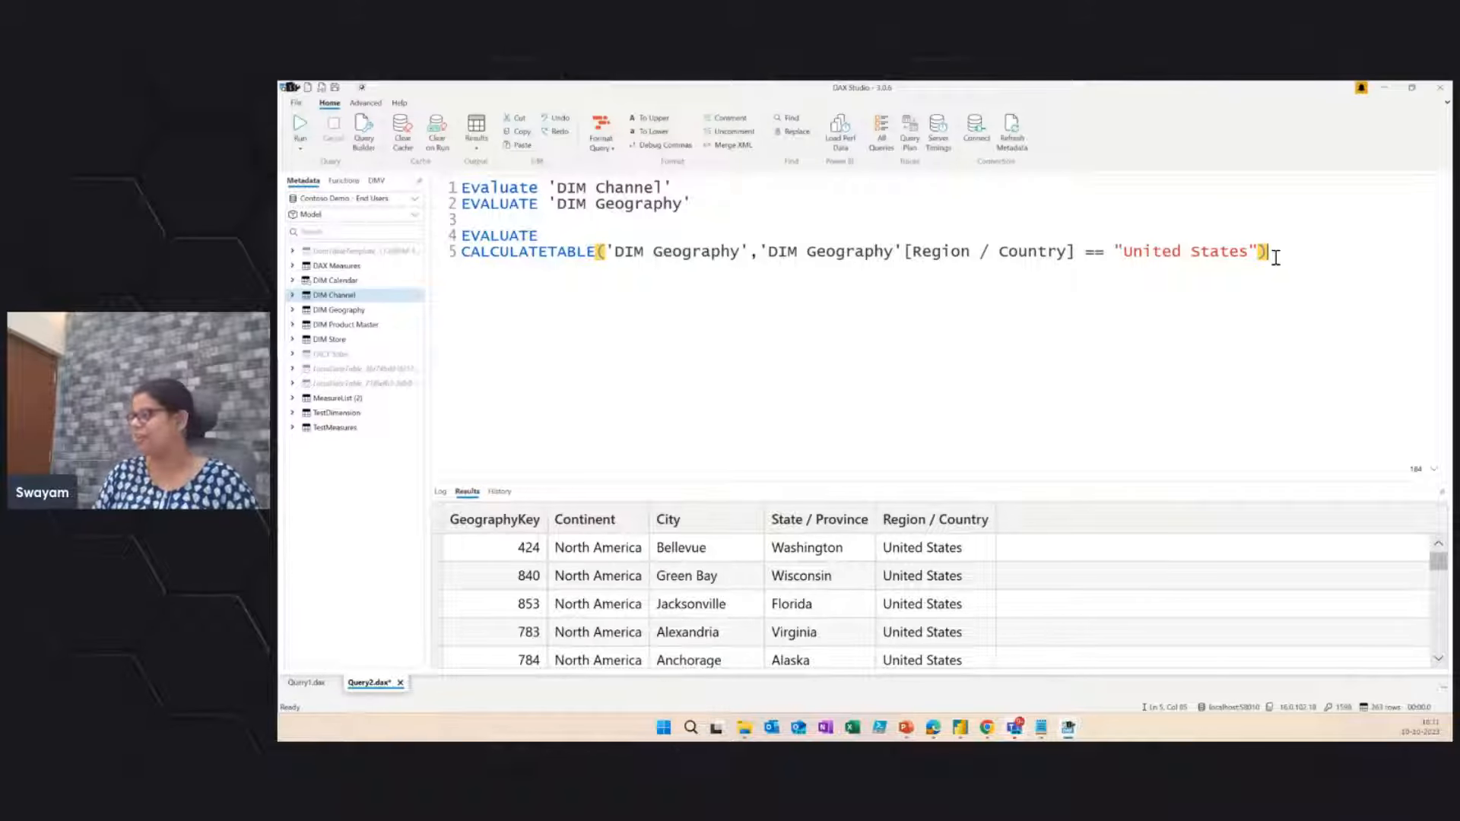
{"action": "key", "text": "Return"}
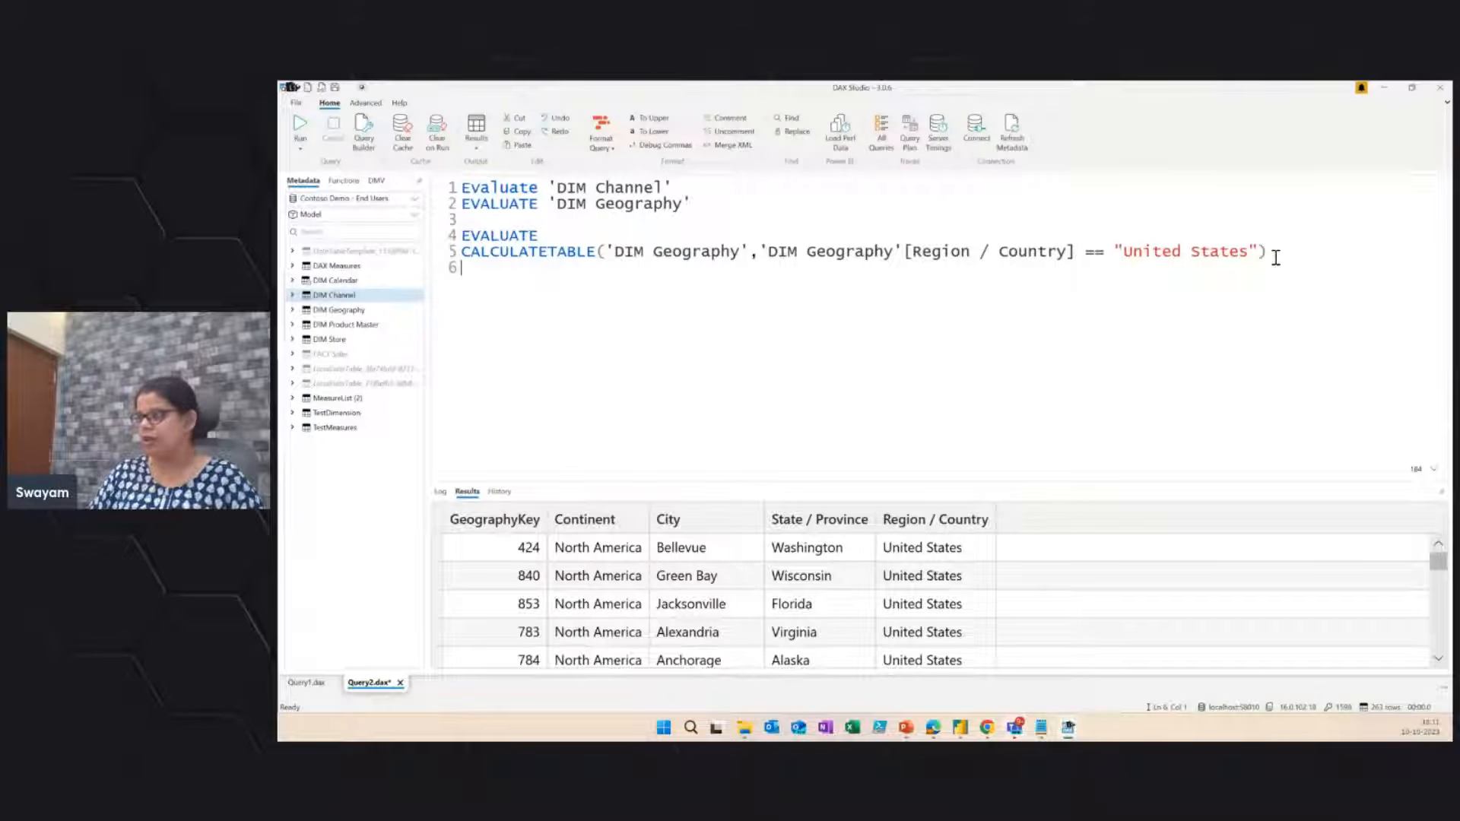
{"action": "left_click", "coordinate": [1275, 251]}
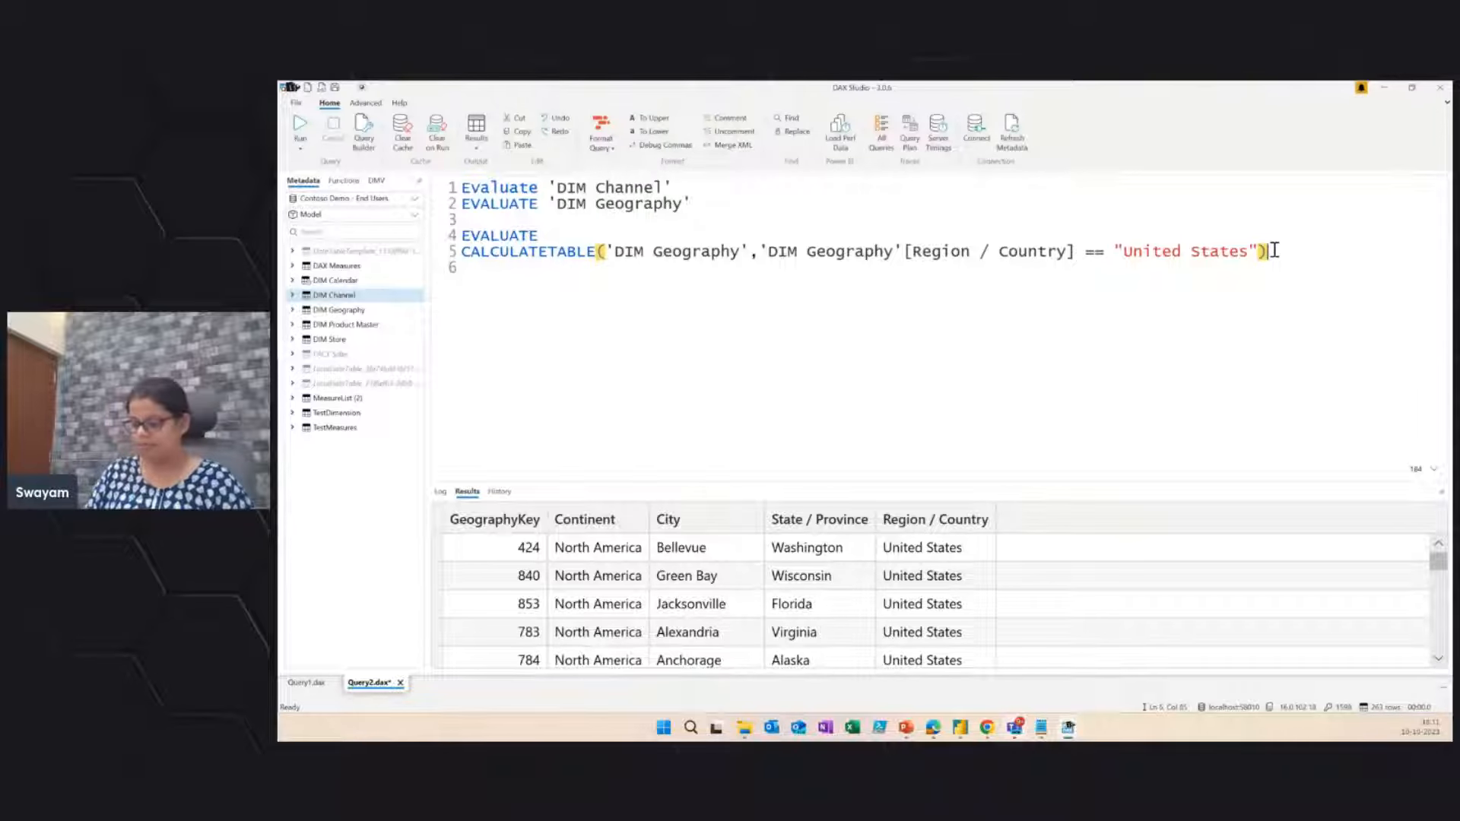
Step: Run only the EVALUATE CALCULATETABLE statement for United States and enlarge the results pane
{"action": "key", "text": "BackSpace"}
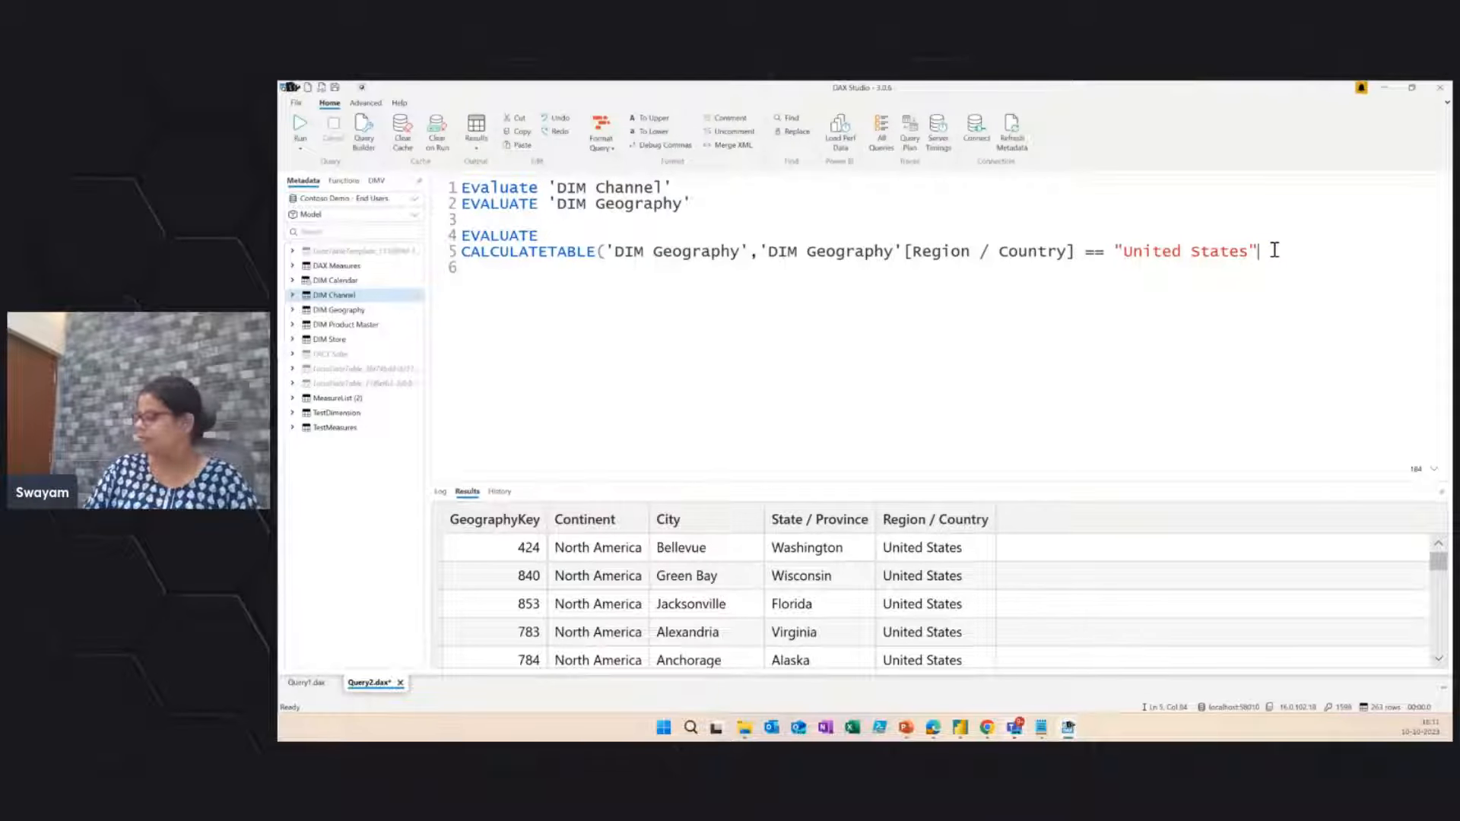
{"action": "type", "text": ")"}
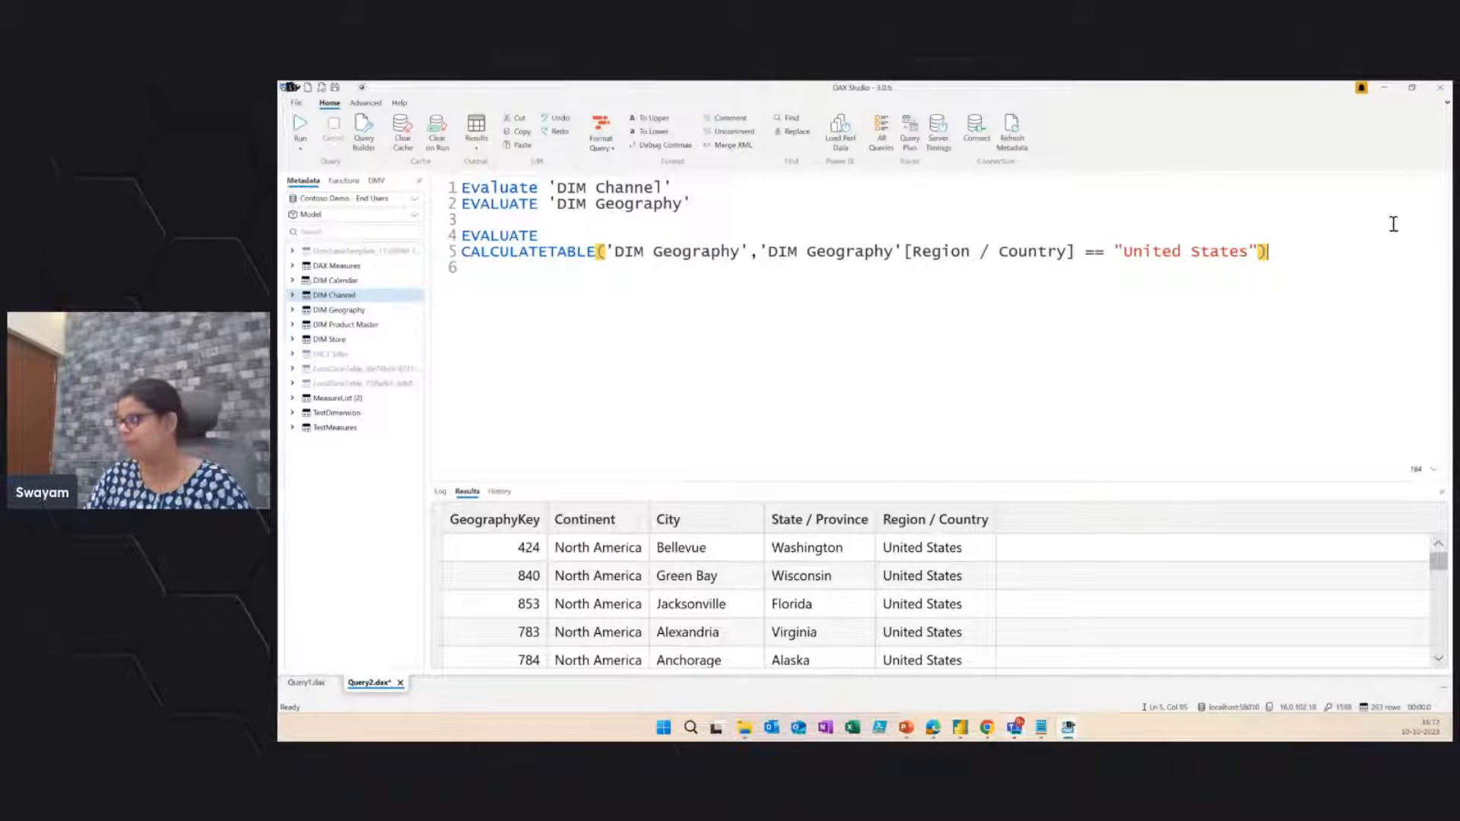
{"action": "left_click_drag", "start_coordinate": [1280, 251], "coordinate": [455, 235]}
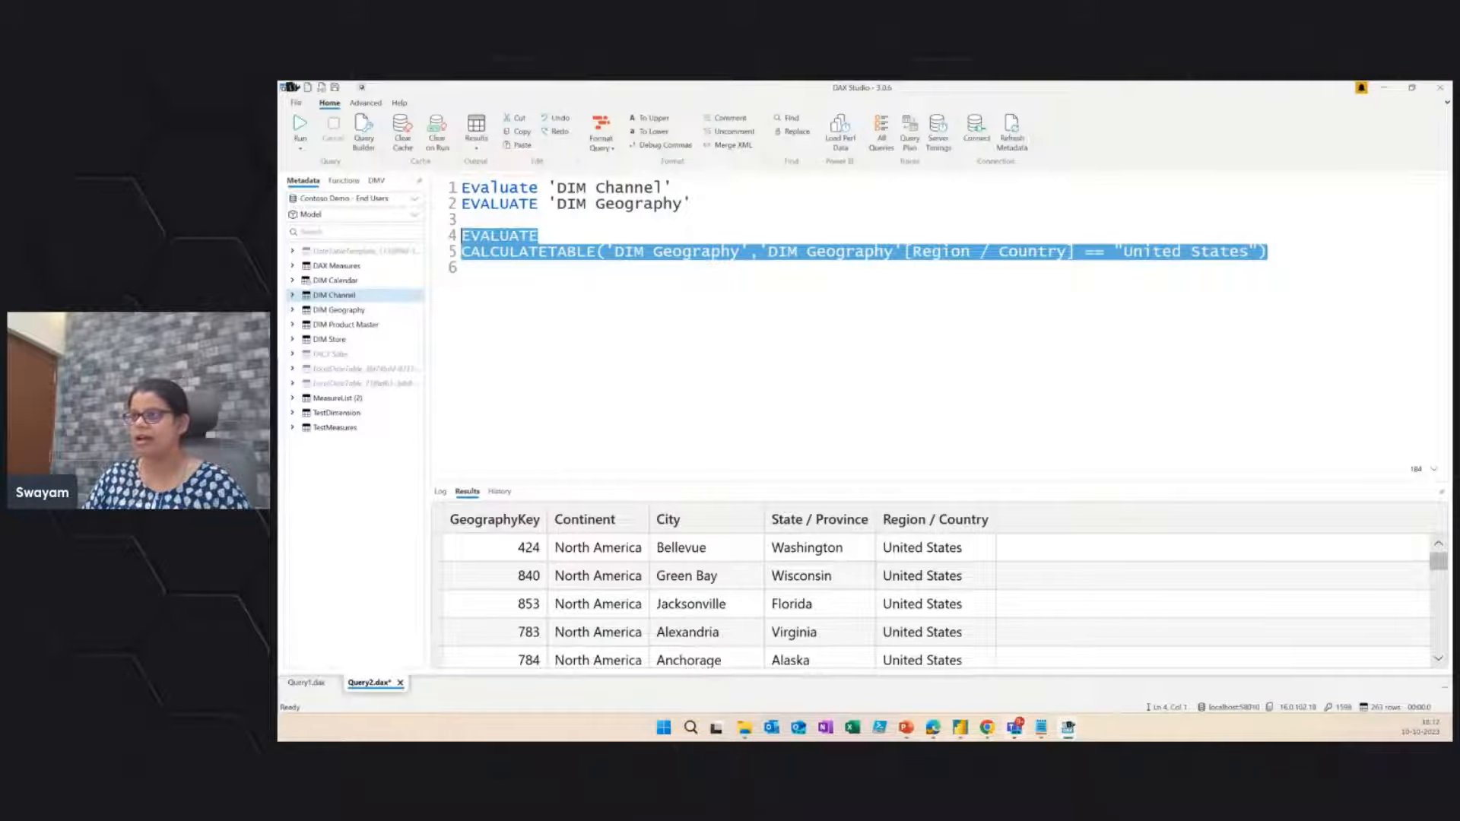
{"action": "left_click", "coordinate": [300, 129]}
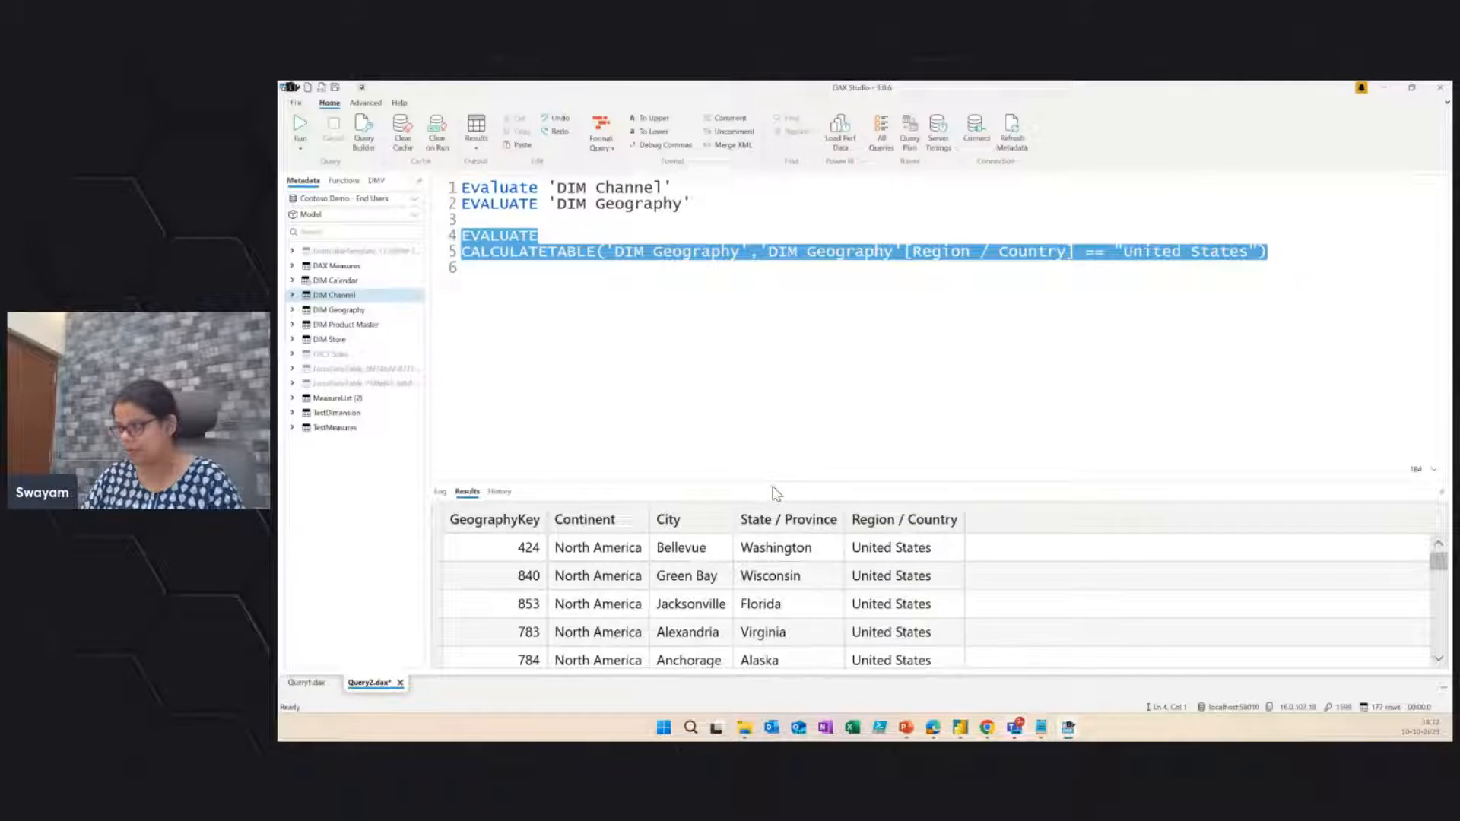
{"action": "left_click_drag", "start_coordinate": [772, 483], "coordinate": [752, 403]}
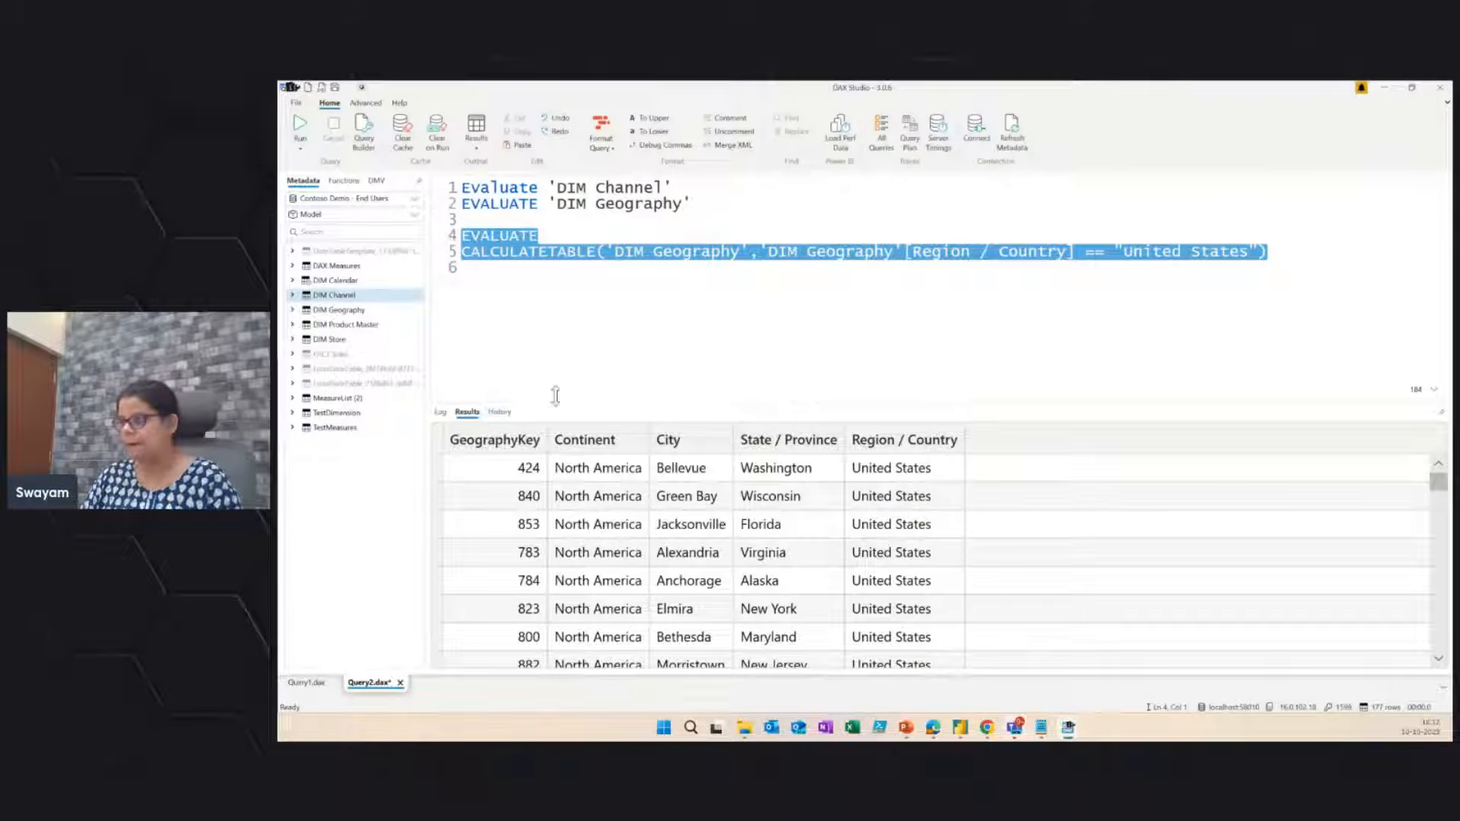
{"action": "left_click", "coordinate": [905, 274]}
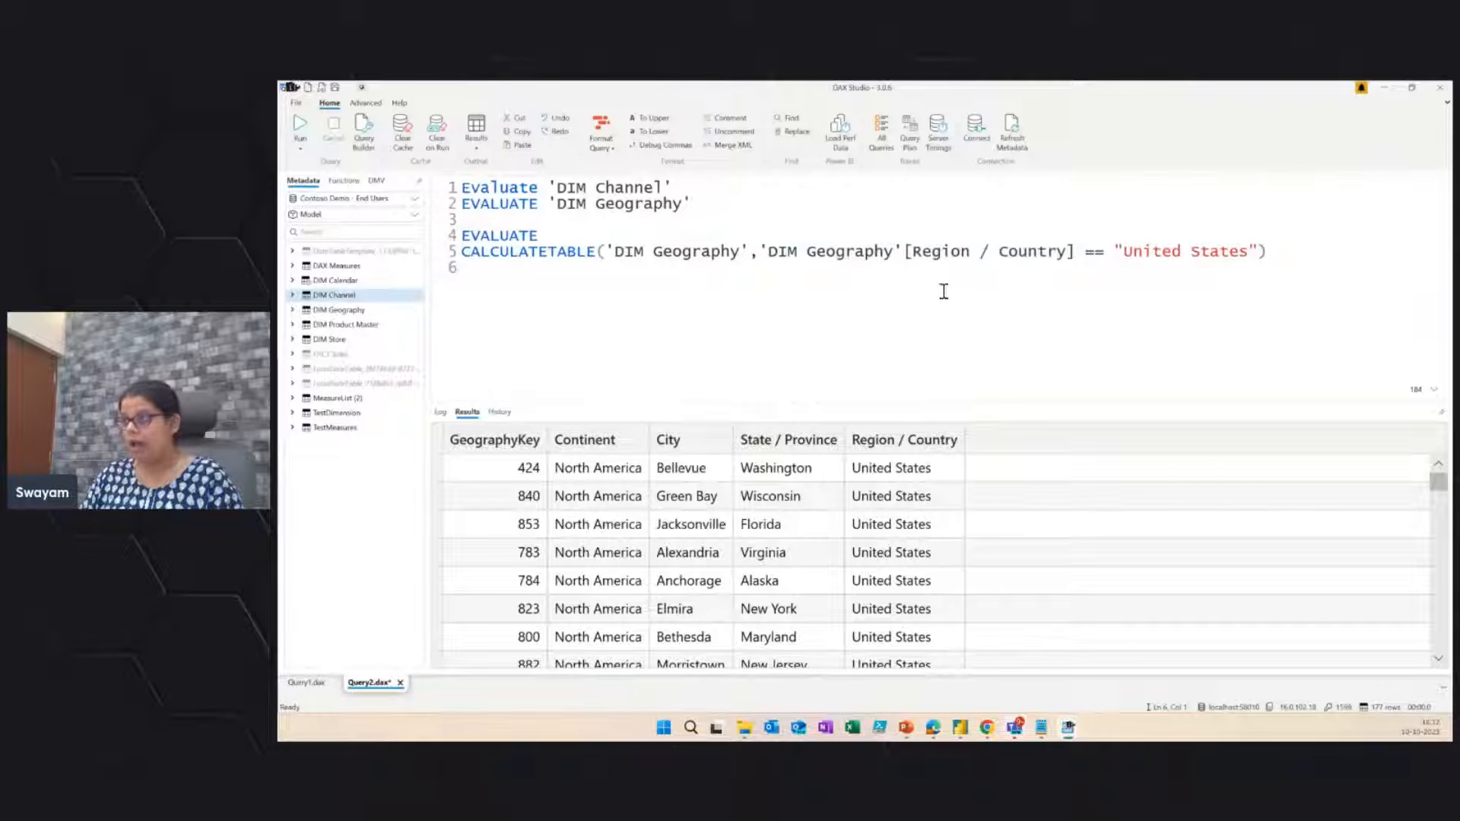
Step: Below the CALCULATETABLE statement, add a query defining 'Fact Sales'[TotalSalesAmount] = SUM('FACT Sales'[SalesAmount]) and evaluating ADDCOLUMNS over 'DIM Calendar'[Month & Year] with it as "Total Amount"
{"action": "left_click", "coordinate": [1290, 250]}
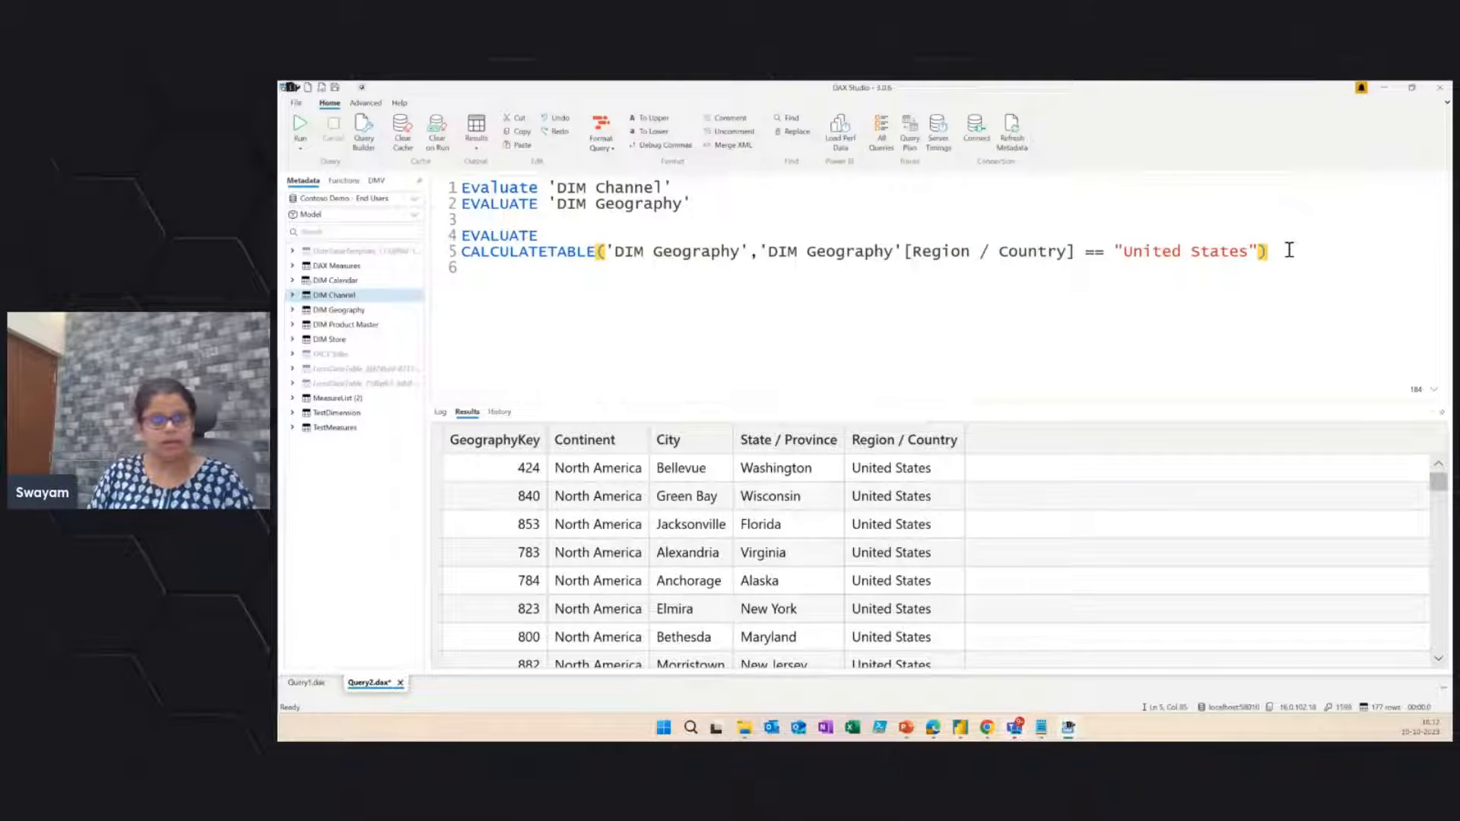
{"action": "key", "text": "Return"}
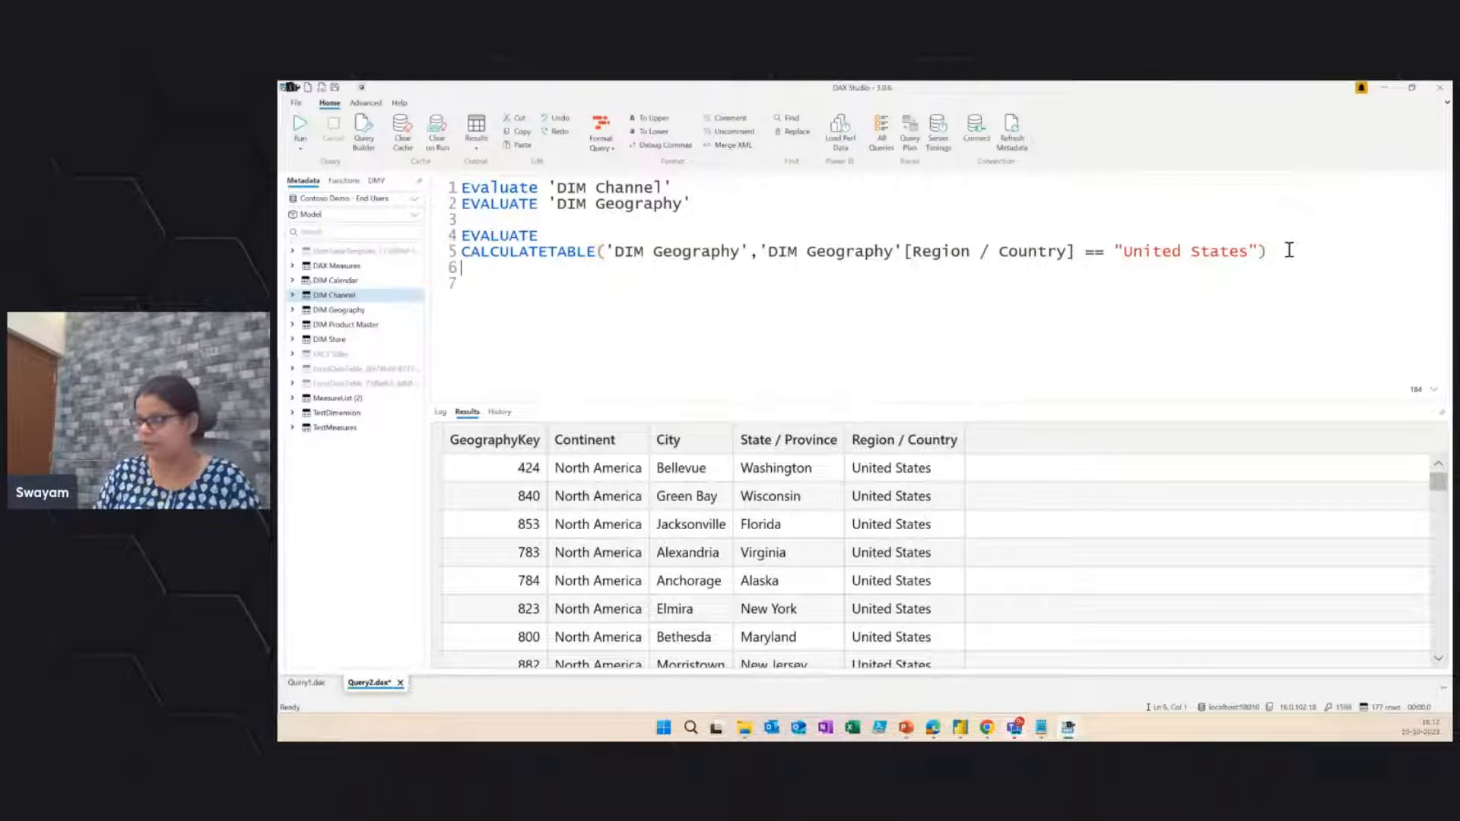
{"action": "key", "text": "Return"}
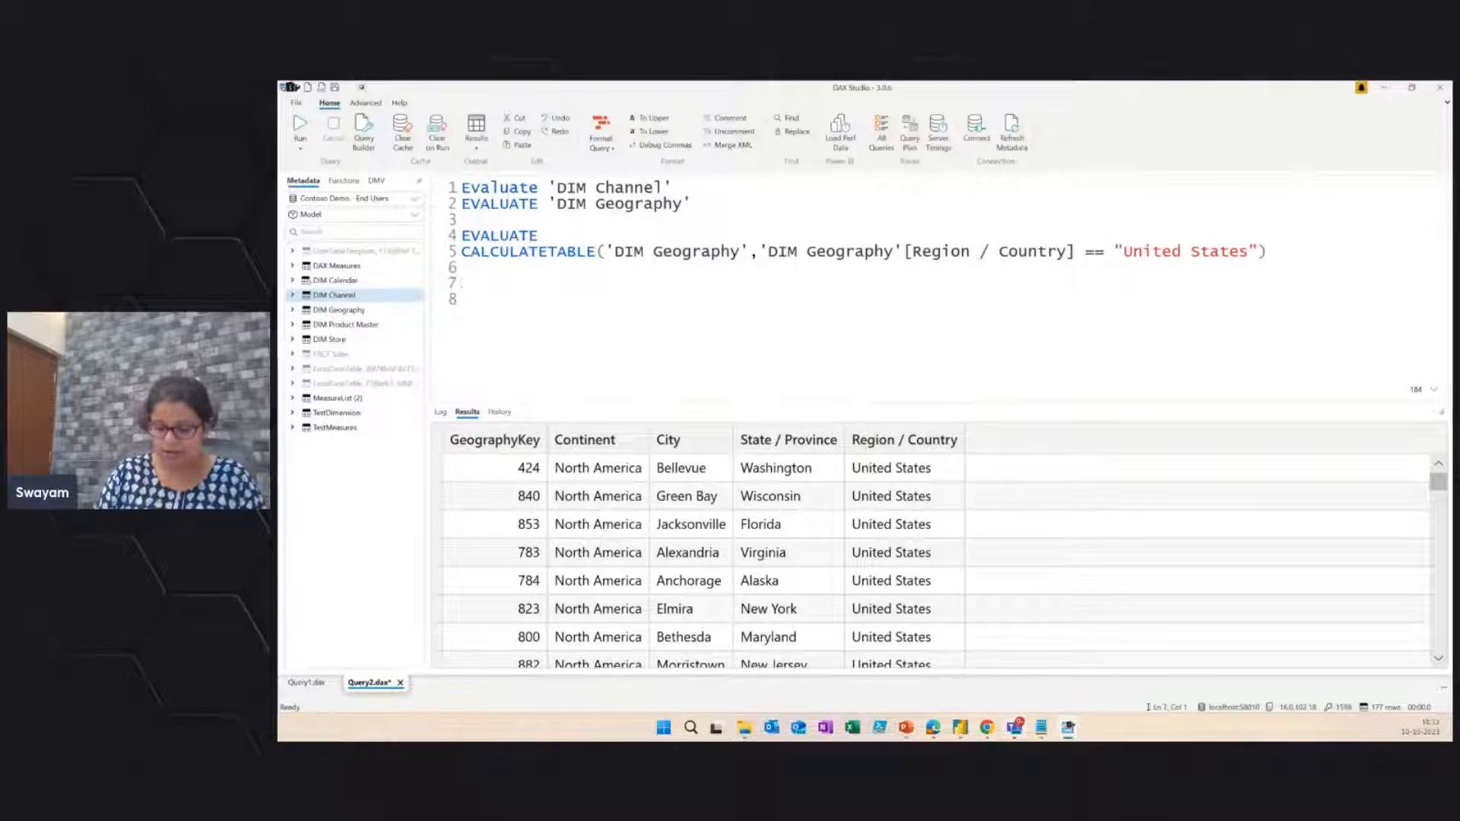
{"action": "type", "text": "Define"}
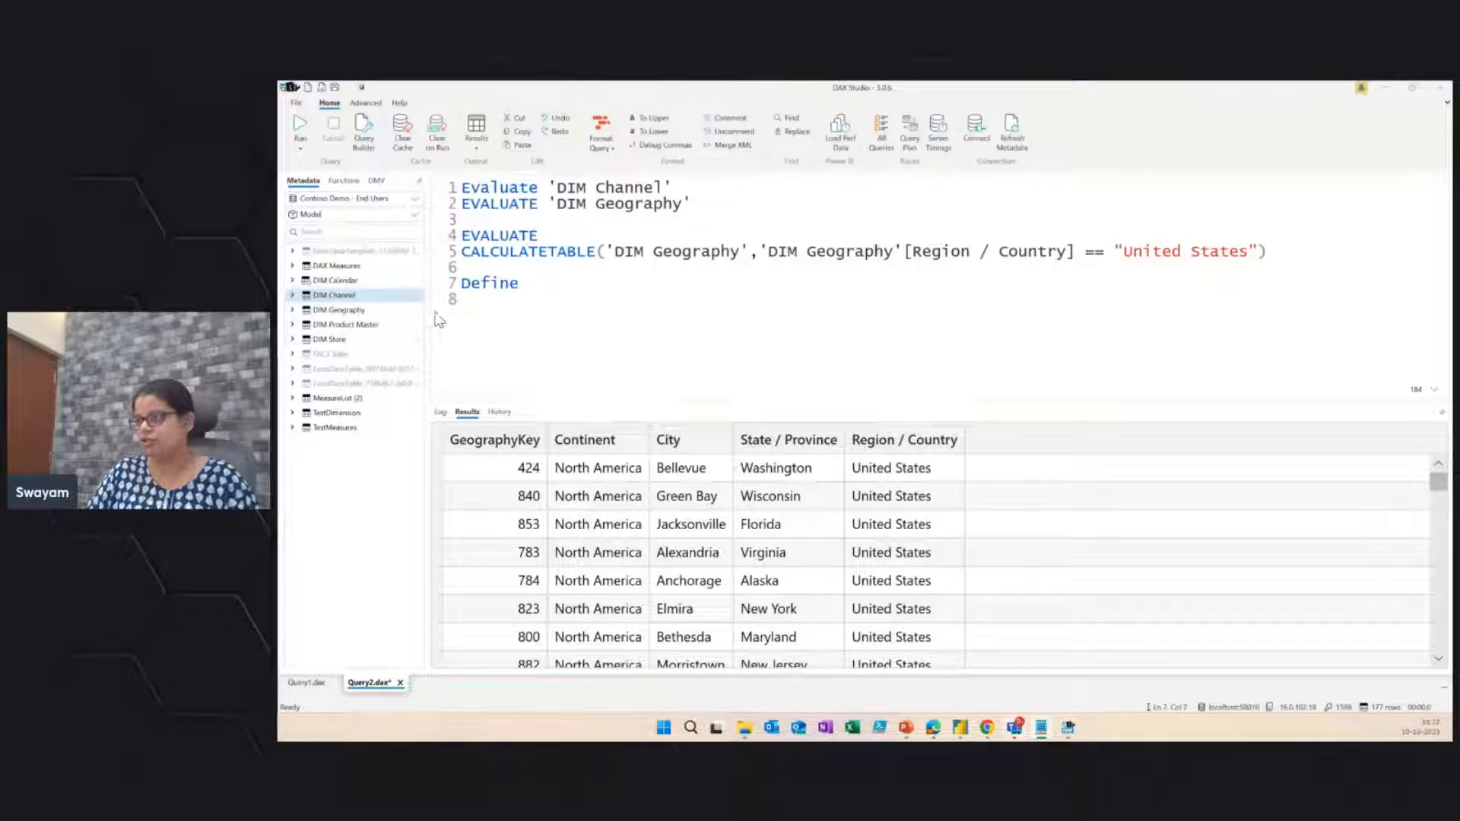
{"action": "double_click", "coordinate": [503, 287]}
{"action": "type", "text": "DEFINE MEASURE 'Fact Sales'[TotalSalesAmount] = SUM('FACT Sales'[SalesAmount]) EVALUATE ADDCOLUMNS ( VALUES ( 'DIM Calendar'[Month & Year]), \"Total Amount\", 'Fact Sales'[TotalSalesAmount] )"}
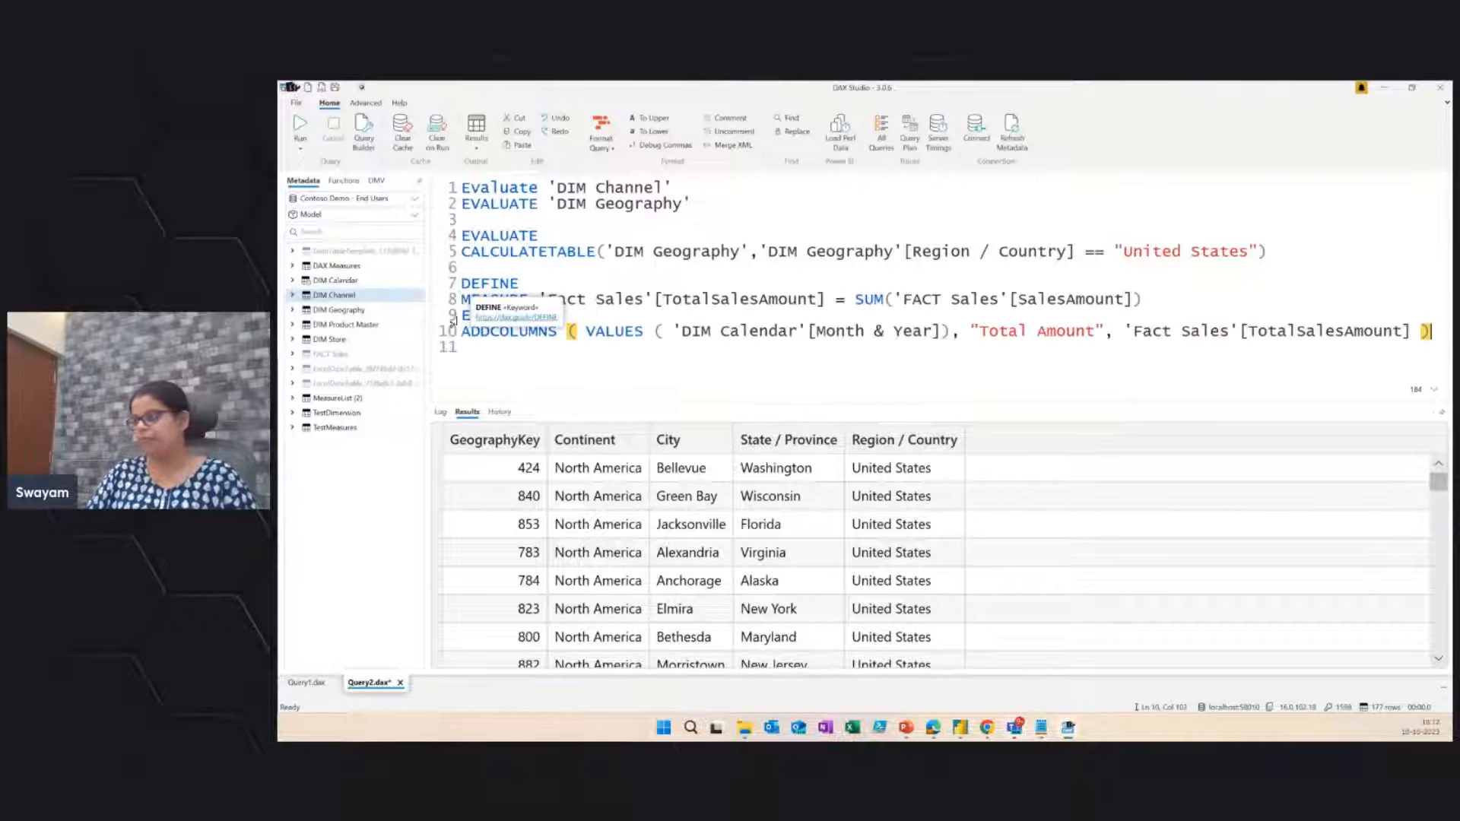
{"action": "left_click", "coordinate": [695, 364]}
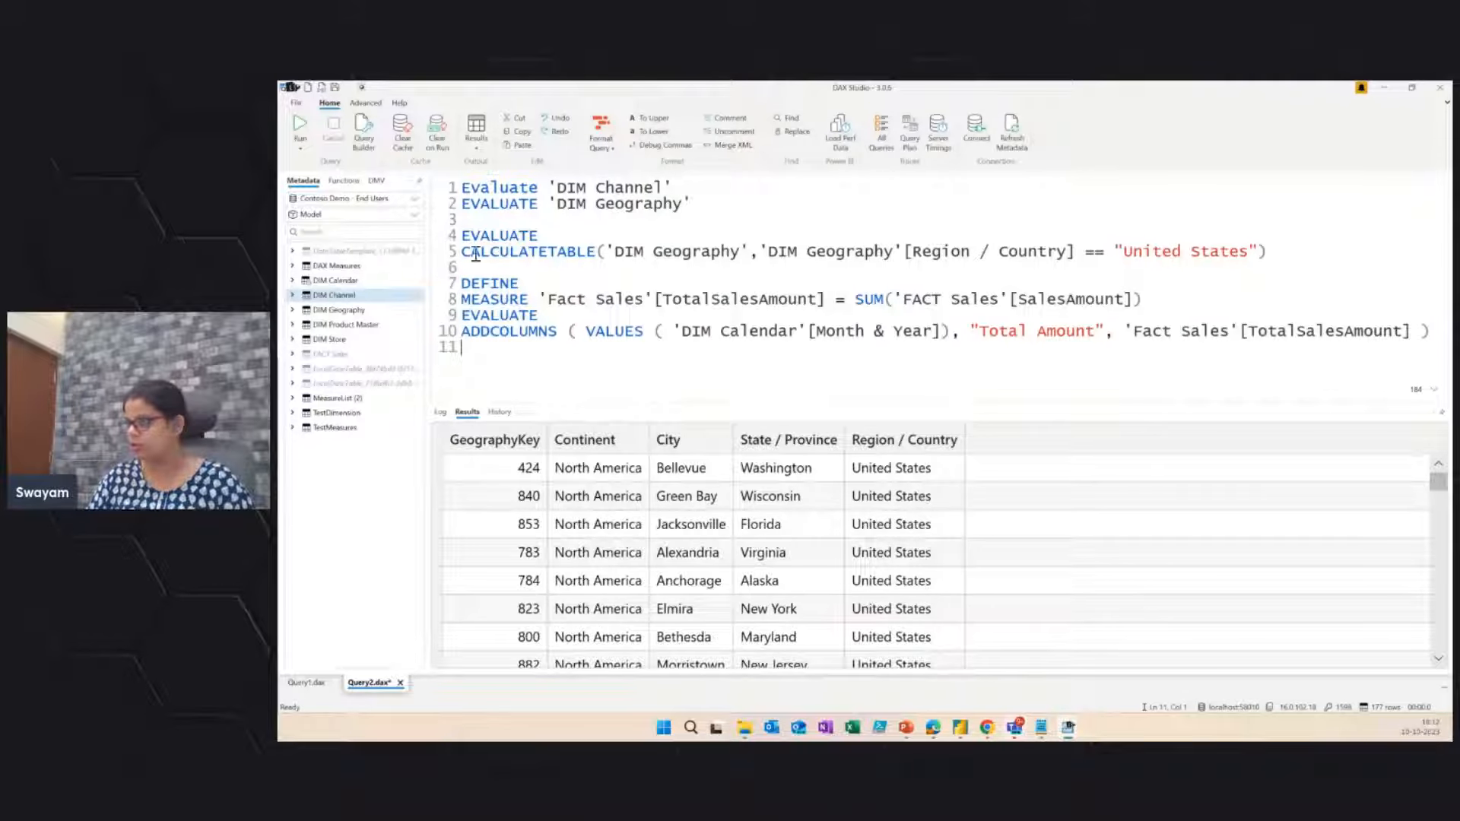
Step: Run only the DEFINE MEASURE query and look through the Total Amount results by Month & Year
{"action": "left_click", "coordinate": [462, 299]}
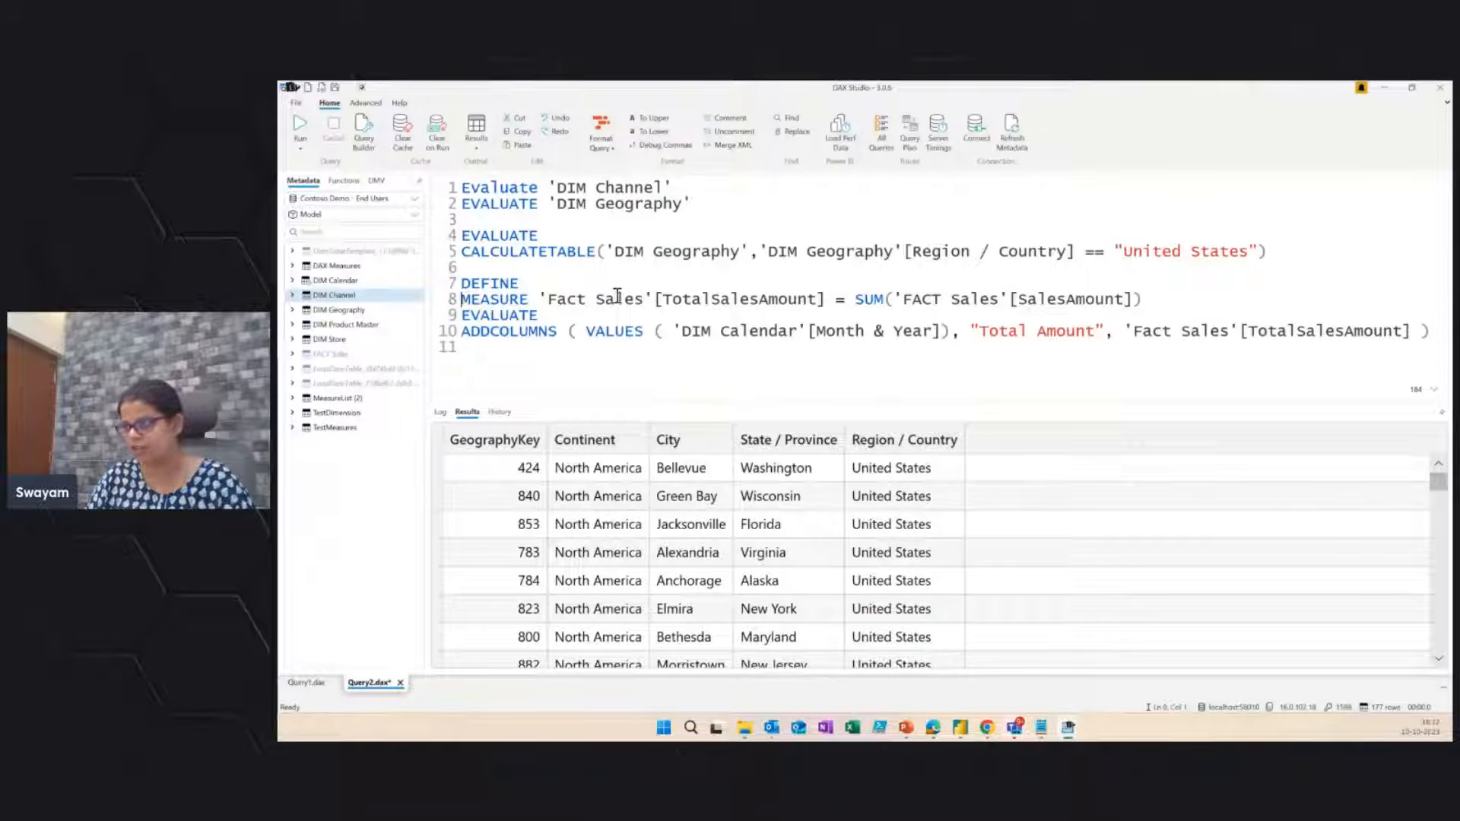
{"action": "left_click_drag", "start_coordinate": [817, 300], "coordinate": [777, 300]}
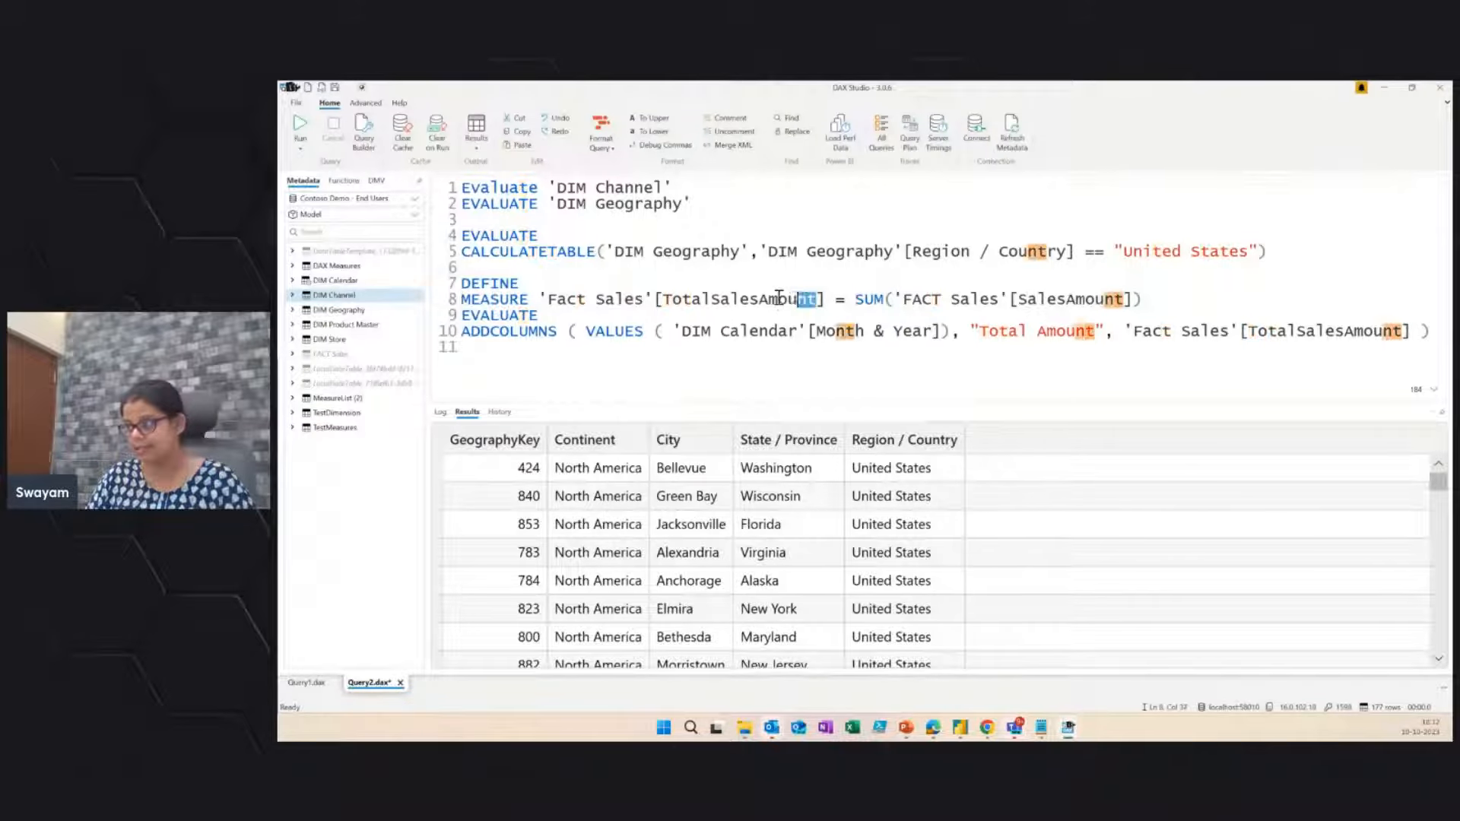
{"action": "left_click", "coordinate": [910, 302]}
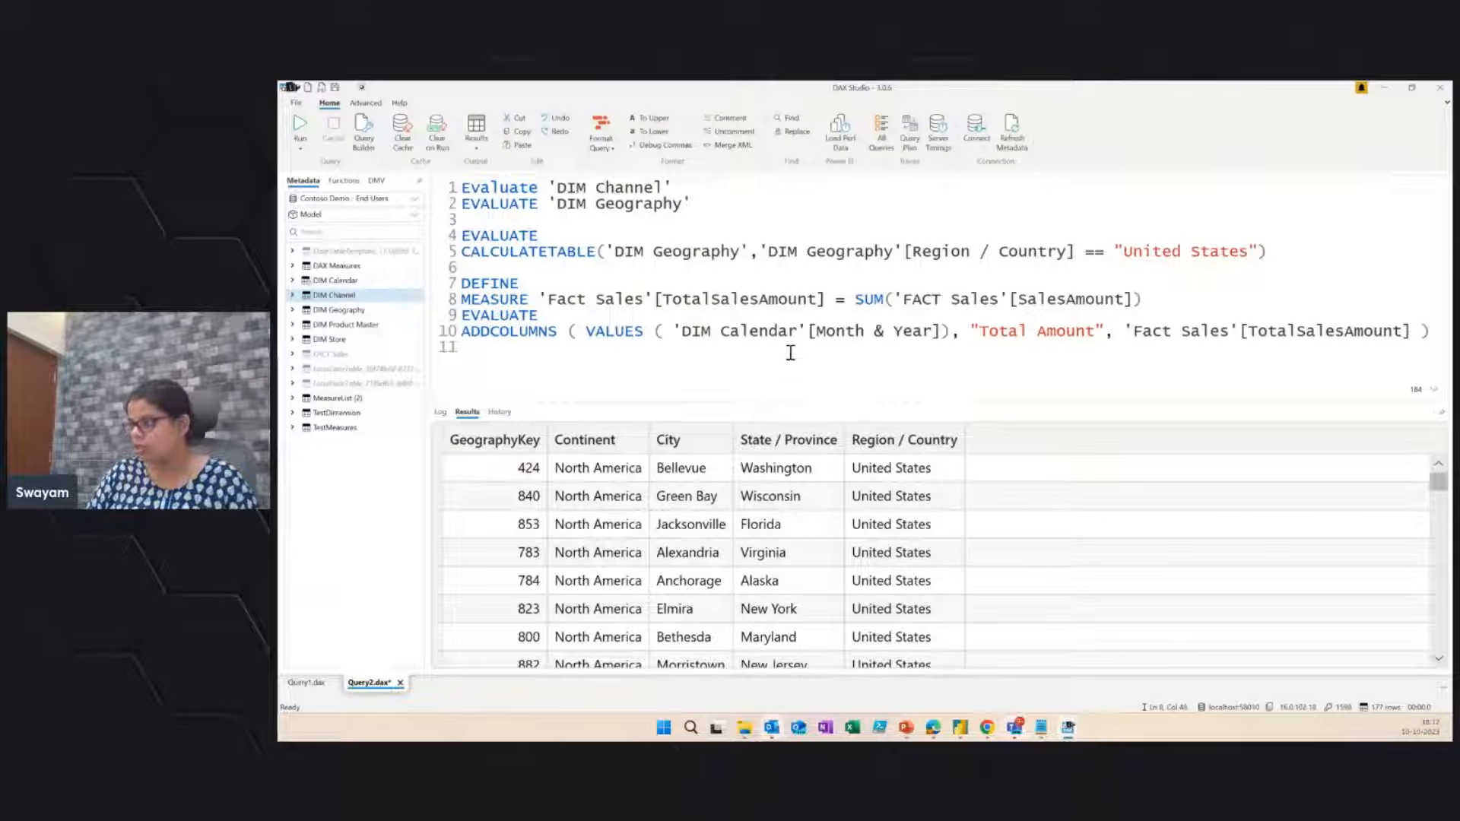
{"action": "left_click_drag", "start_coordinate": [945, 332], "coordinate": [814, 332]}
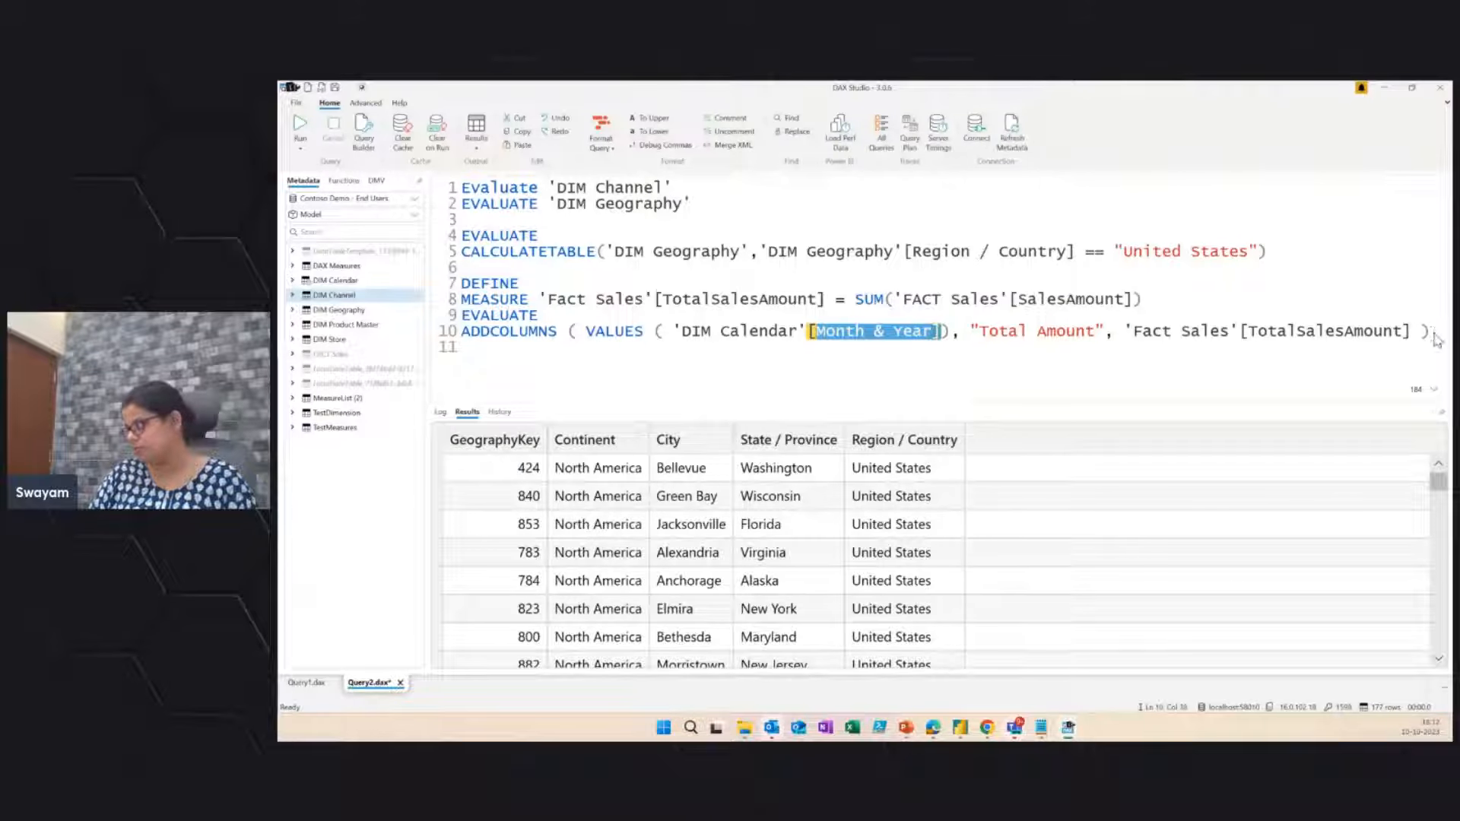
{"action": "left_click_drag", "start_coordinate": [1427, 331], "coordinate": [456, 283]}
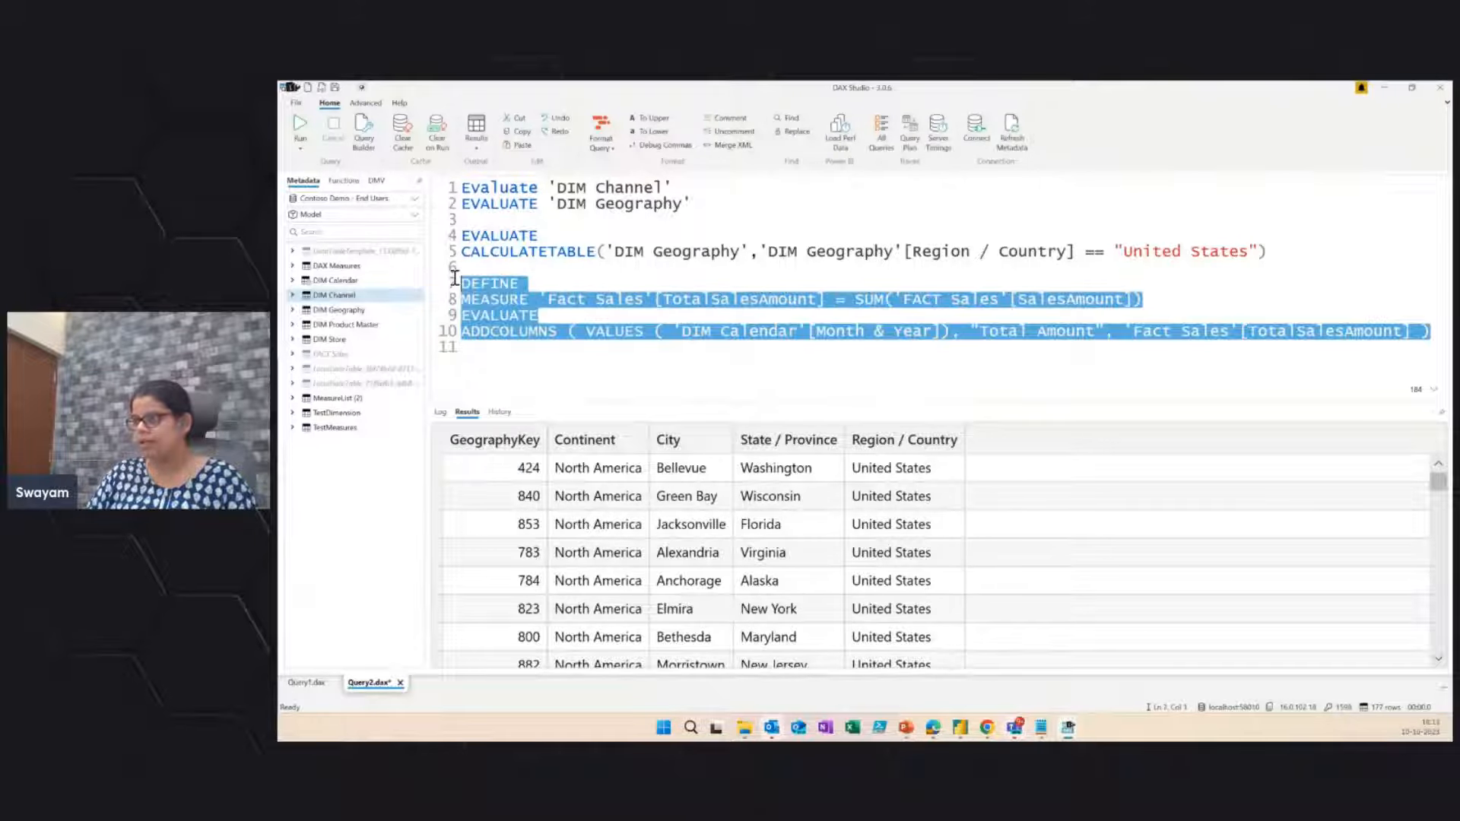
{"action": "left_click", "coordinate": [300, 128]}
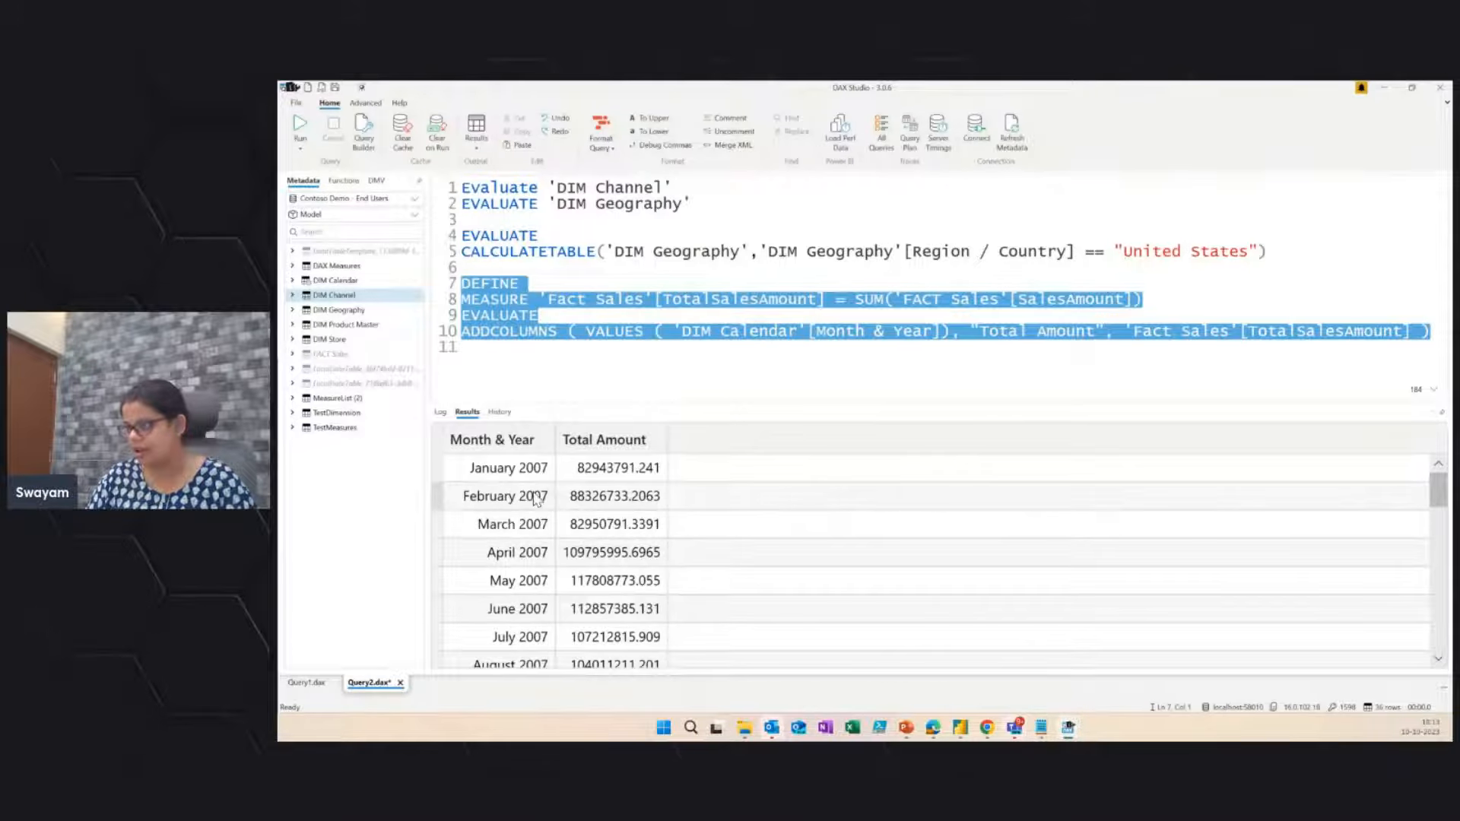
{"action": "scroll", "coordinate": [535, 515], "scroll_direction": "down", "scroll_amount": 10}
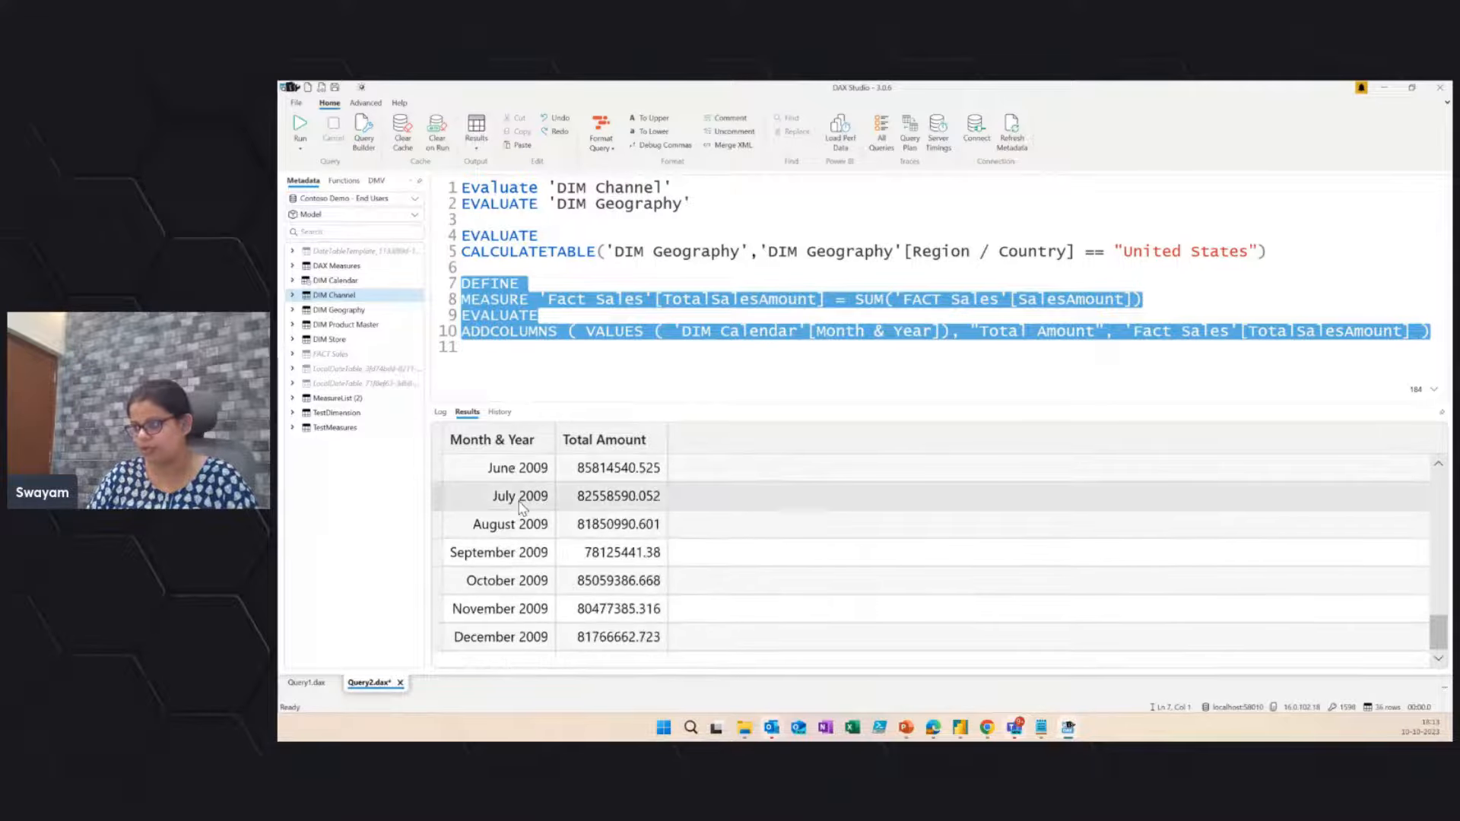
{"action": "scroll", "coordinate": [509, 585], "scroll_direction": "up", "scroll_amount": 10}
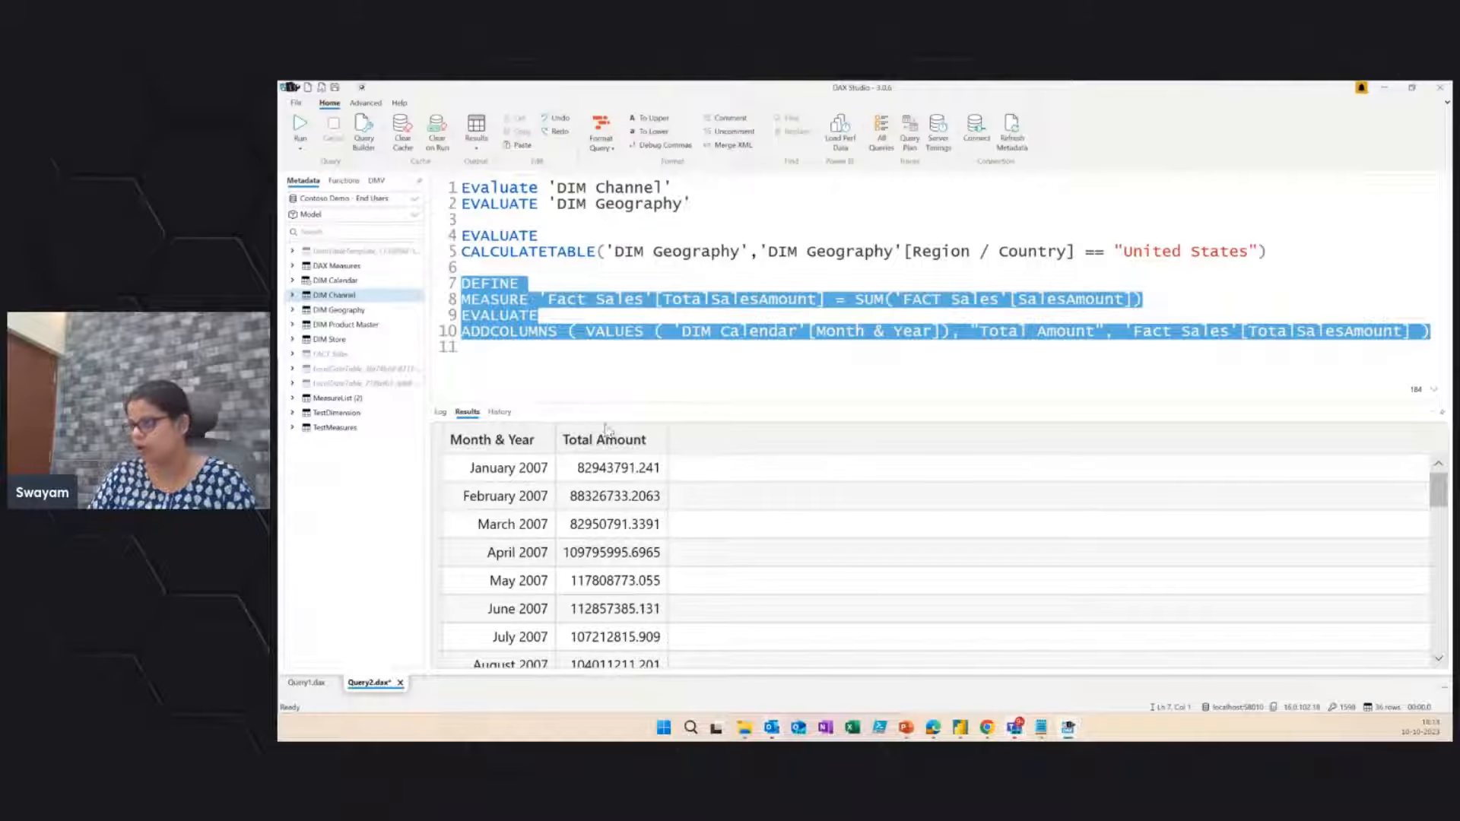
Step: Add the comment --Parameterize below the ADDCOLUMNS line, leaving one blank line between them
{"action": "left_click", "coordinate": [1427, 332]}
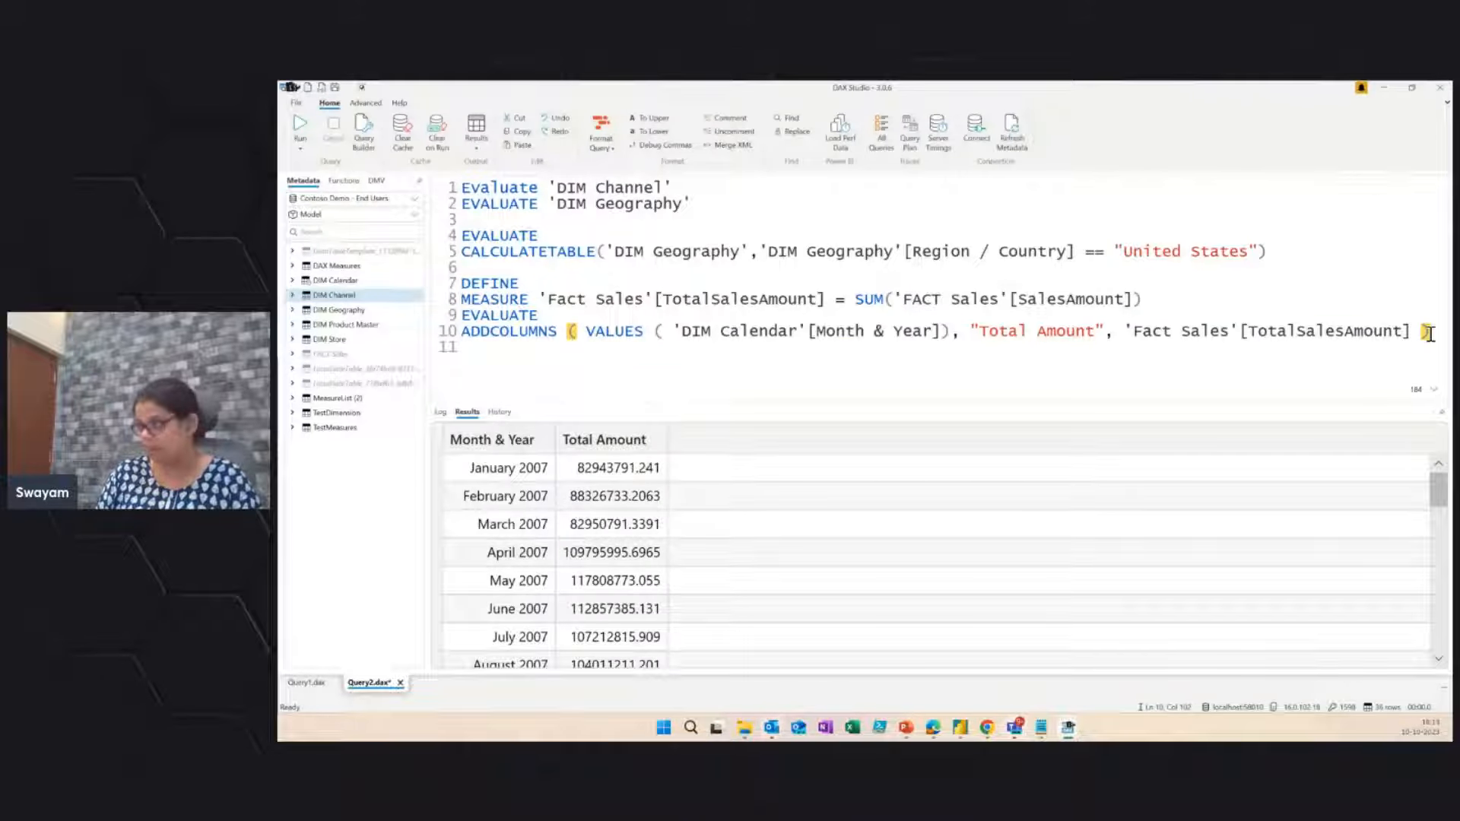
{"action": "key", "text": "Return"}
{"action": "key", "text": "Return"}
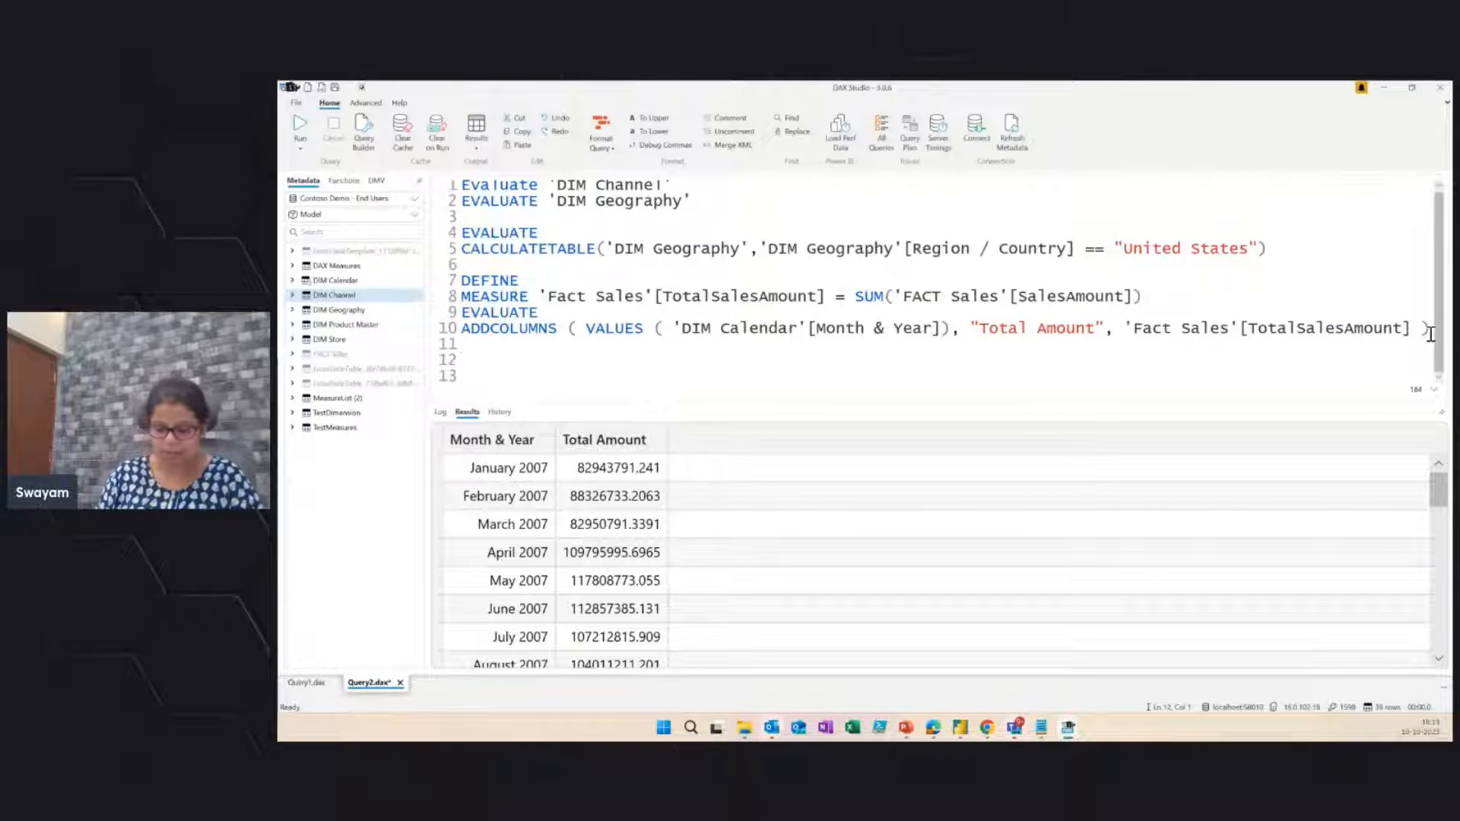
{"action": "type", "text": "--Parat"}
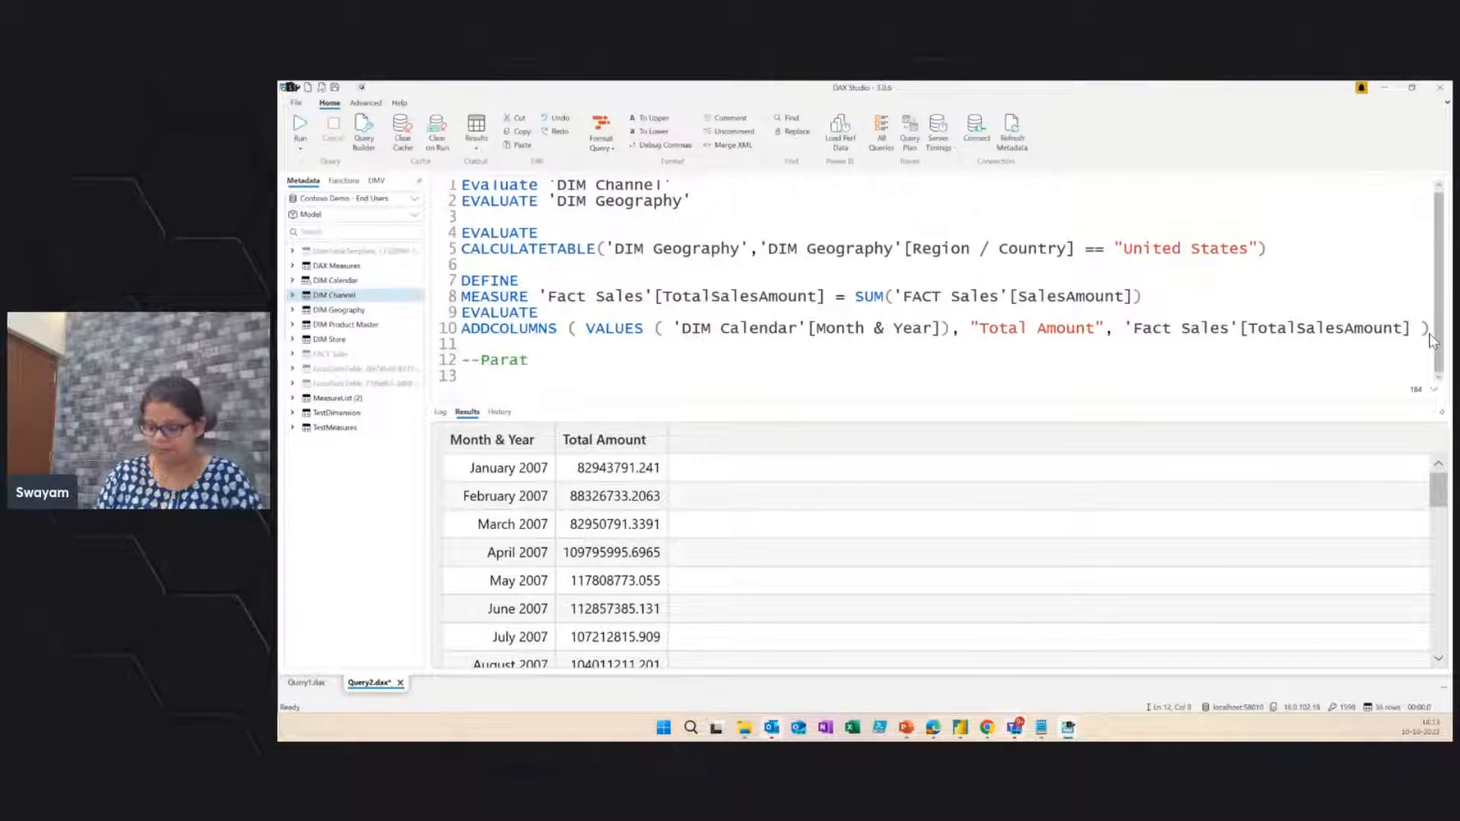
{"action": "key", "text": "BackSpace"}
{"action": "type", "text": "meteriz"}
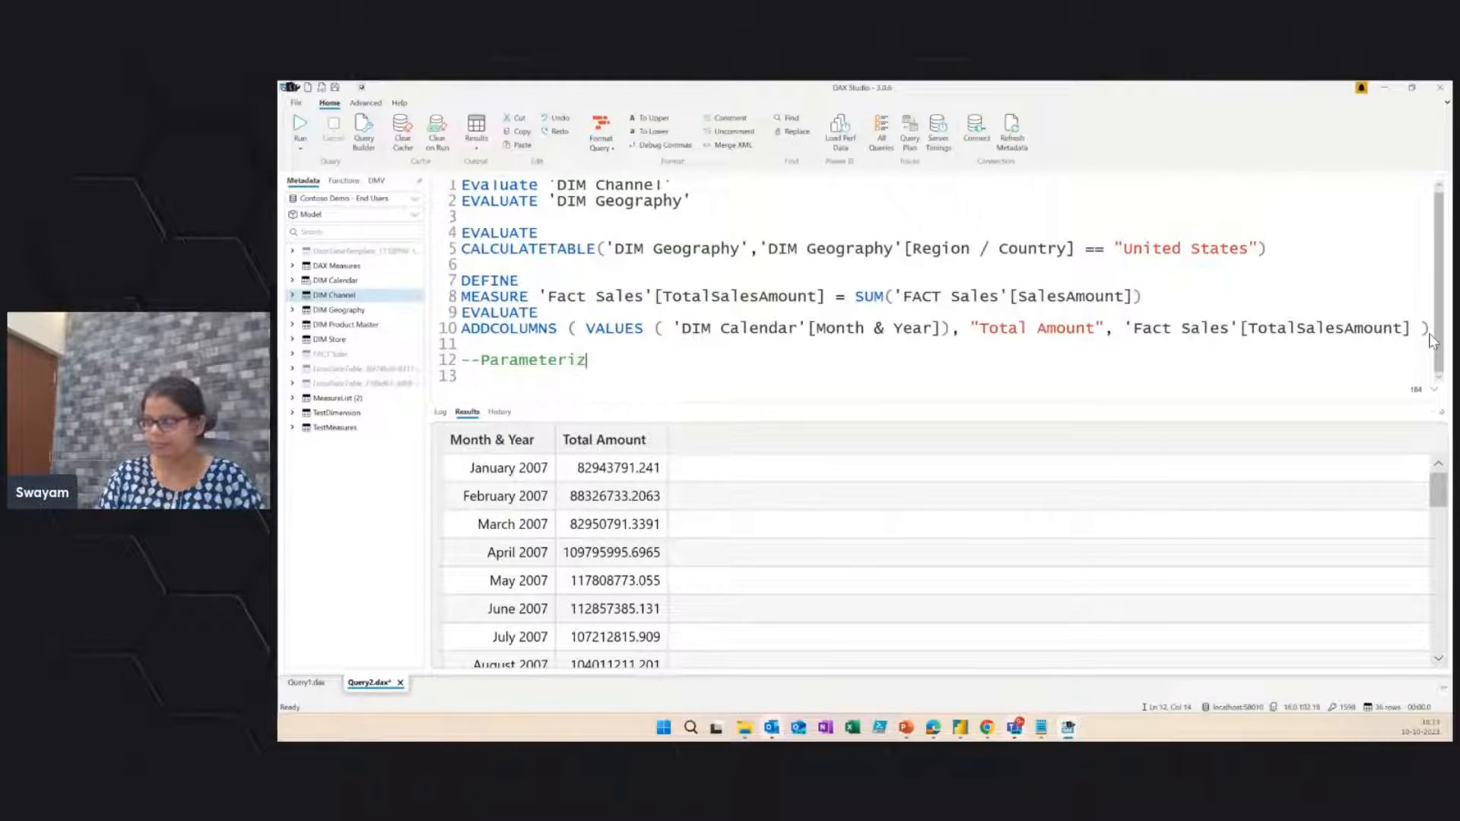
{"action": "type", "text": "e"}
{"action": "key", "text": "Return"}
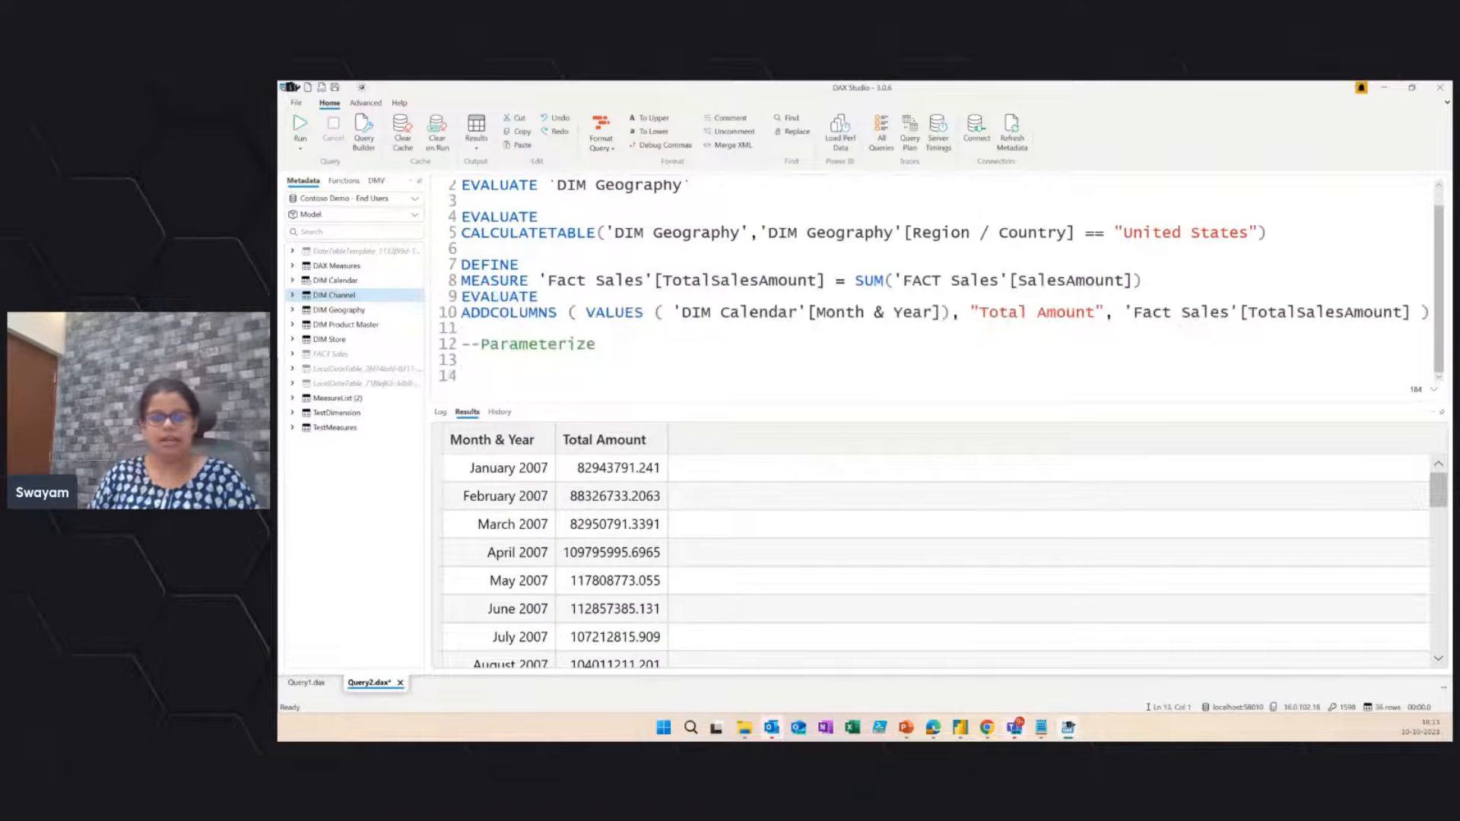
{"action": "key", "text": "alt+Tab"}
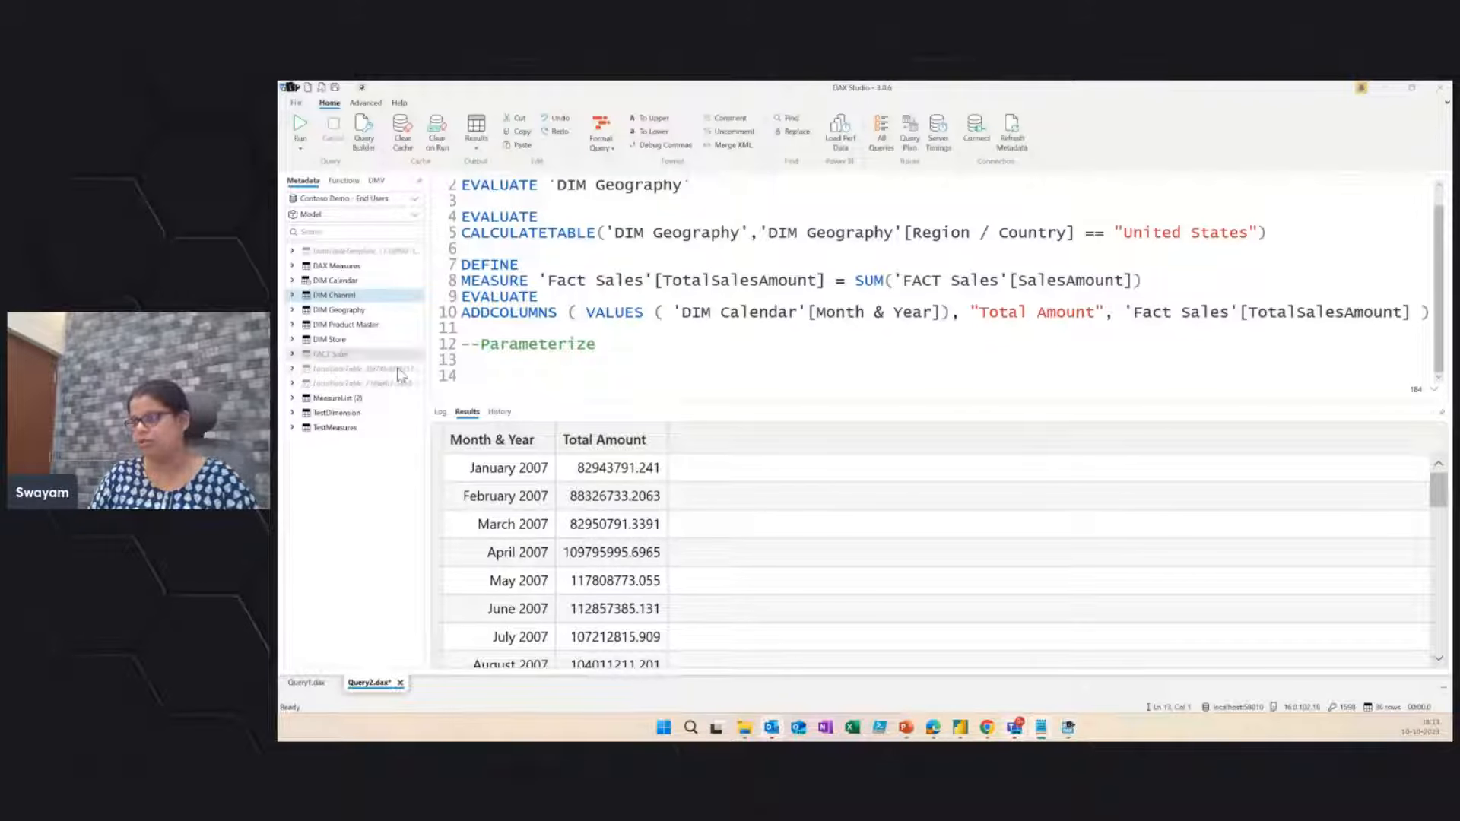
{"action": "left_click", "coordinate": [471, 361]}
{"action": "type", "text": "EVALUATE FILTER ( 'DIM Product Master', 'DIM Product Master'[Color Name] = @Color )"}
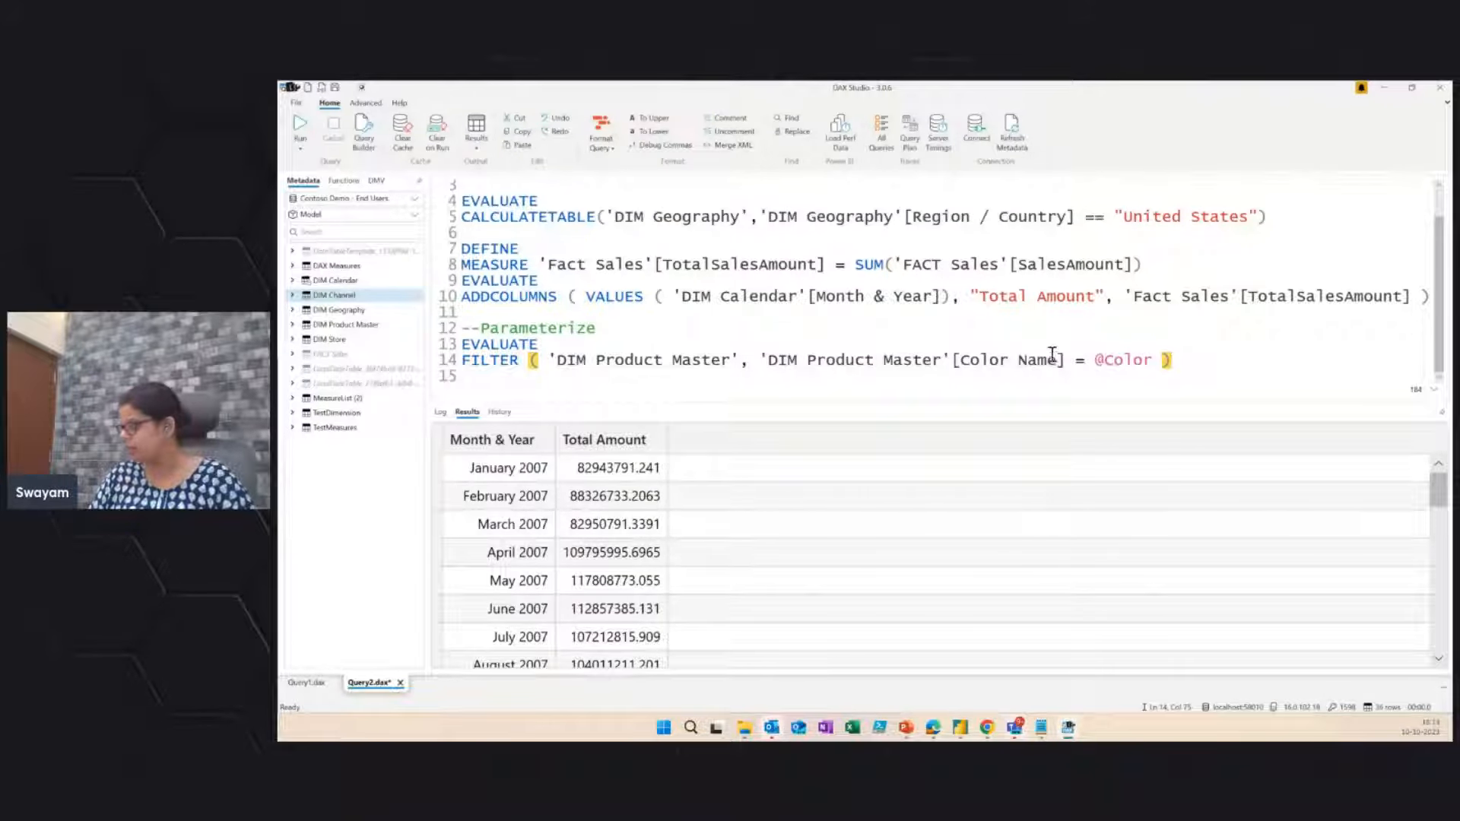
{"action": "left_click_drag", "start_coordinate": [1154, 363], "coordinate": [1097, 358]}
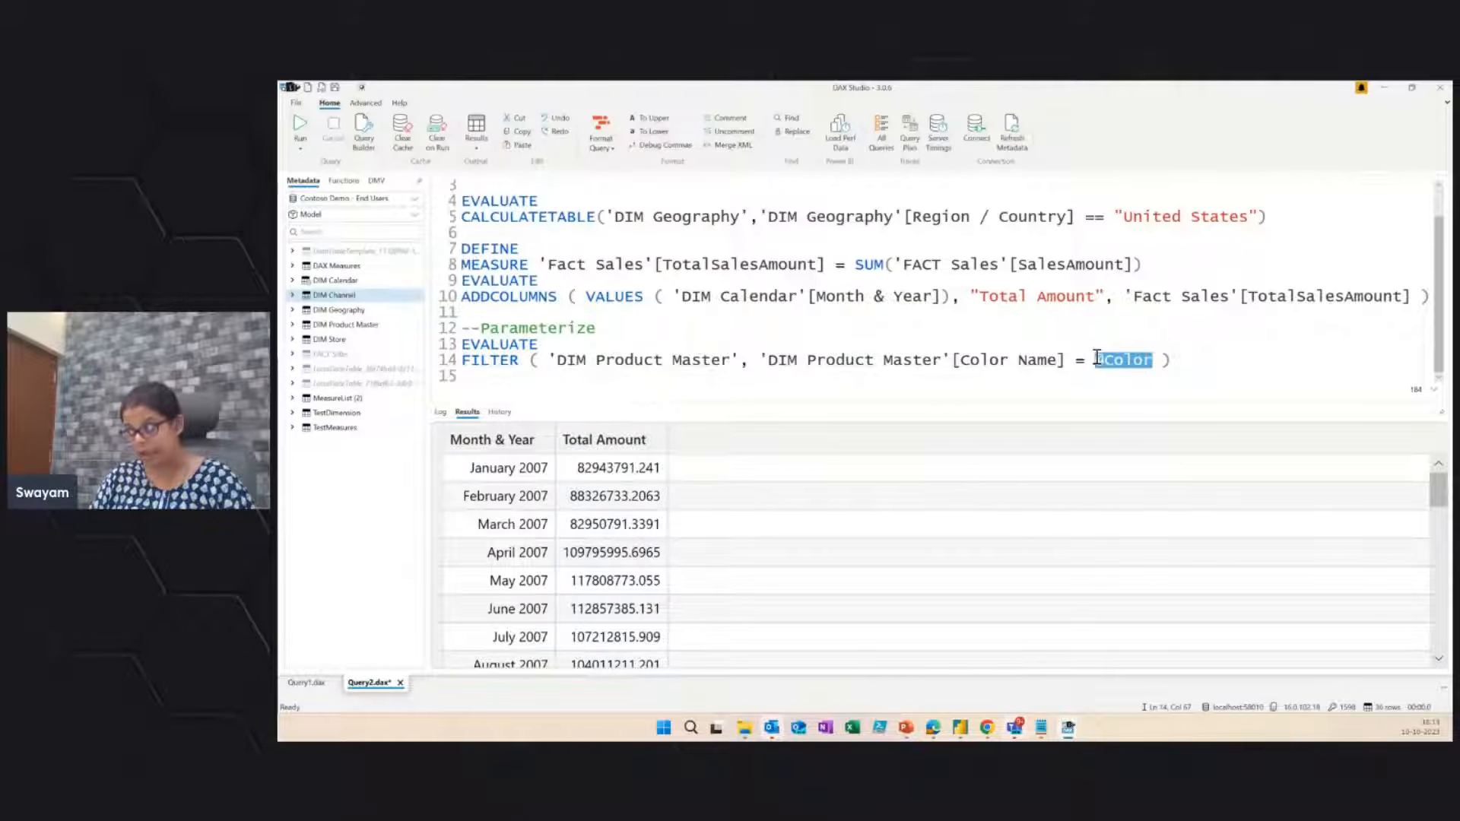
{"action": "left_click", "coordinate": [1115, 362]}
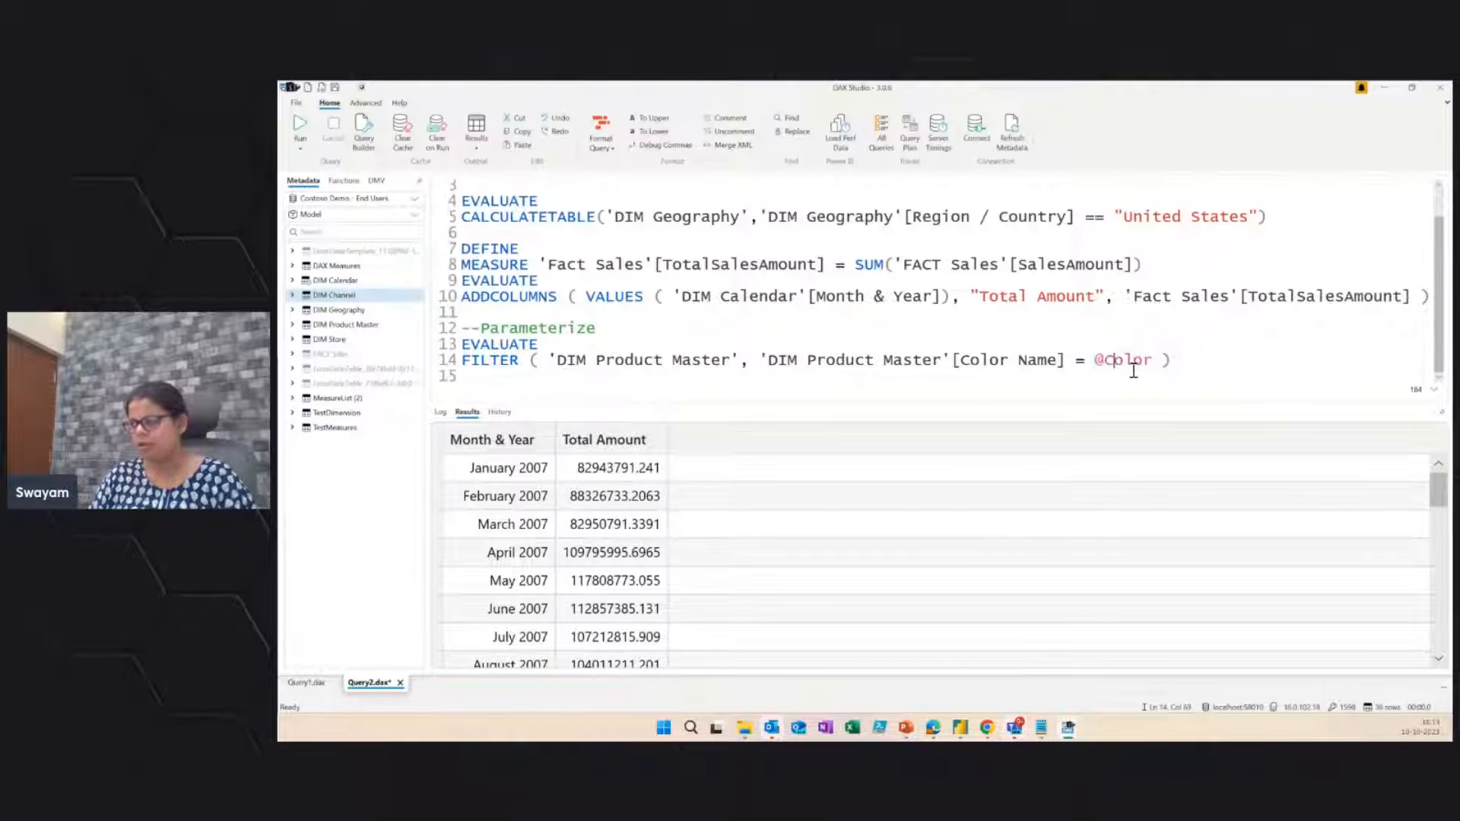
{"action": "left_click", "coordinate": [1163, 362]}
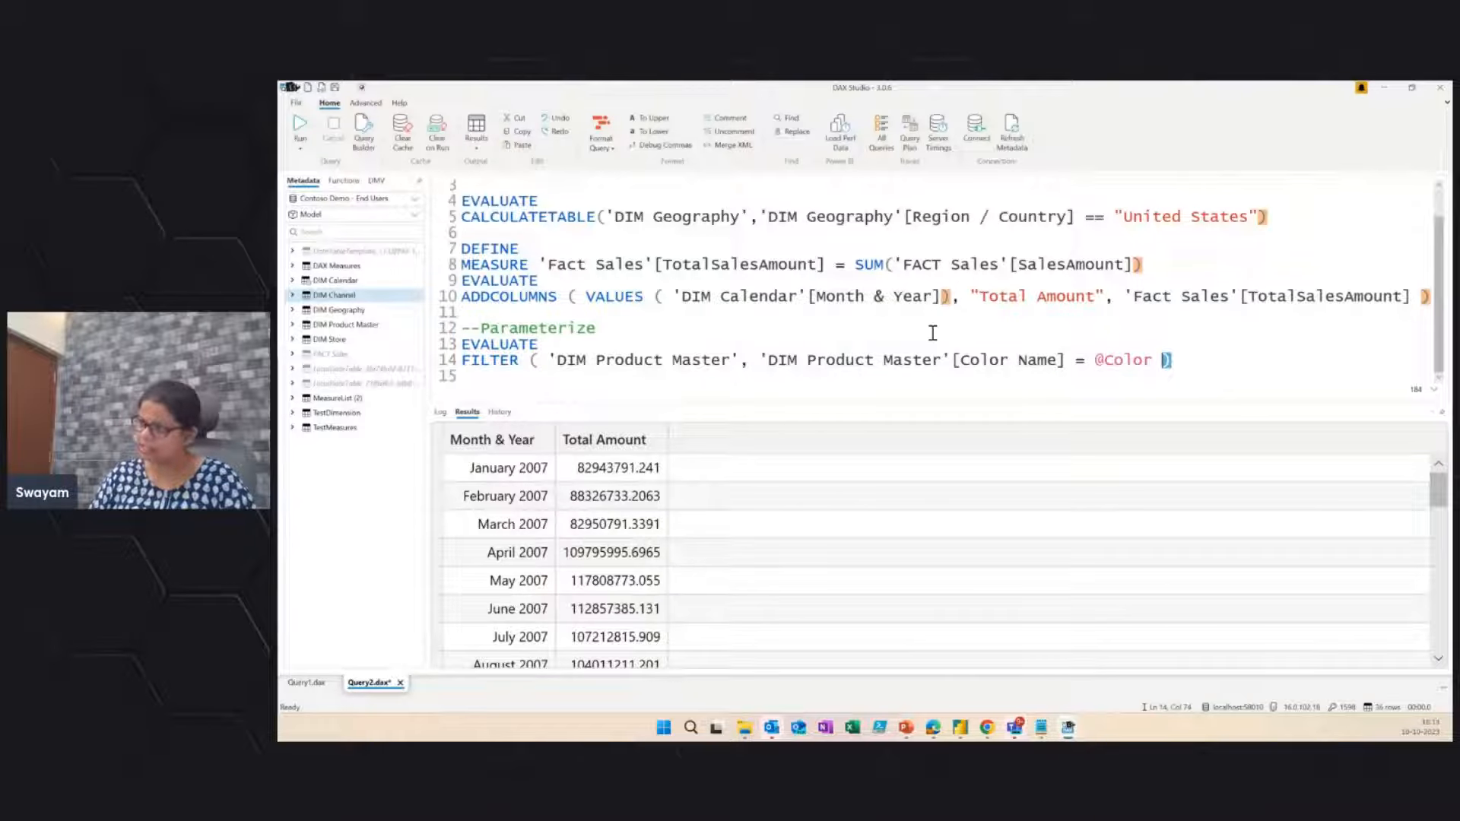
{"action": "left_click_drag", "start_coordinate": [1175, 361], "coordinate": [461, 344]}
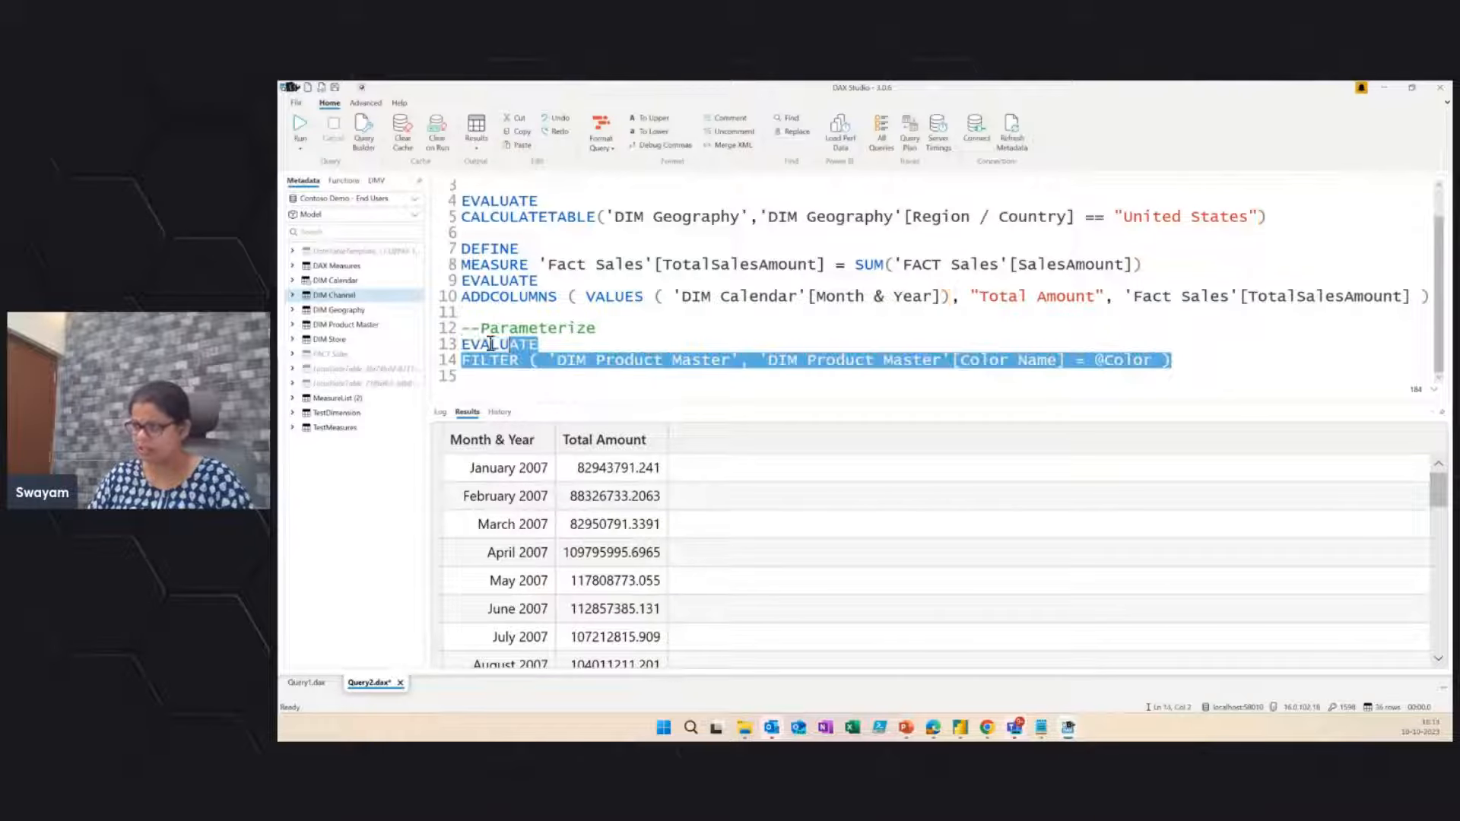
{"action": "left_click", "coordinate": [302, 129]}
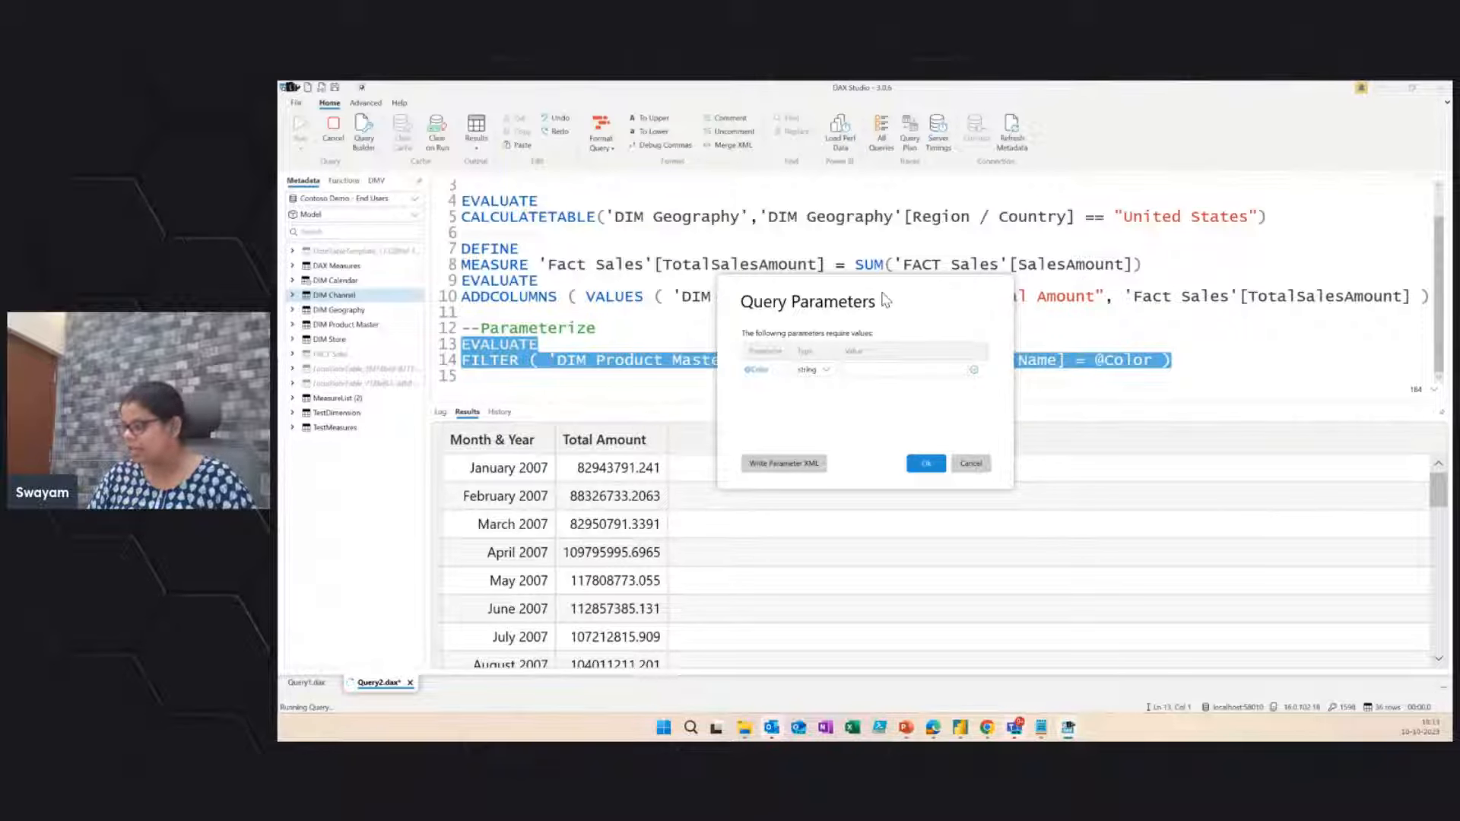
{"action": "left_click", "coordinate": [863, 368]}
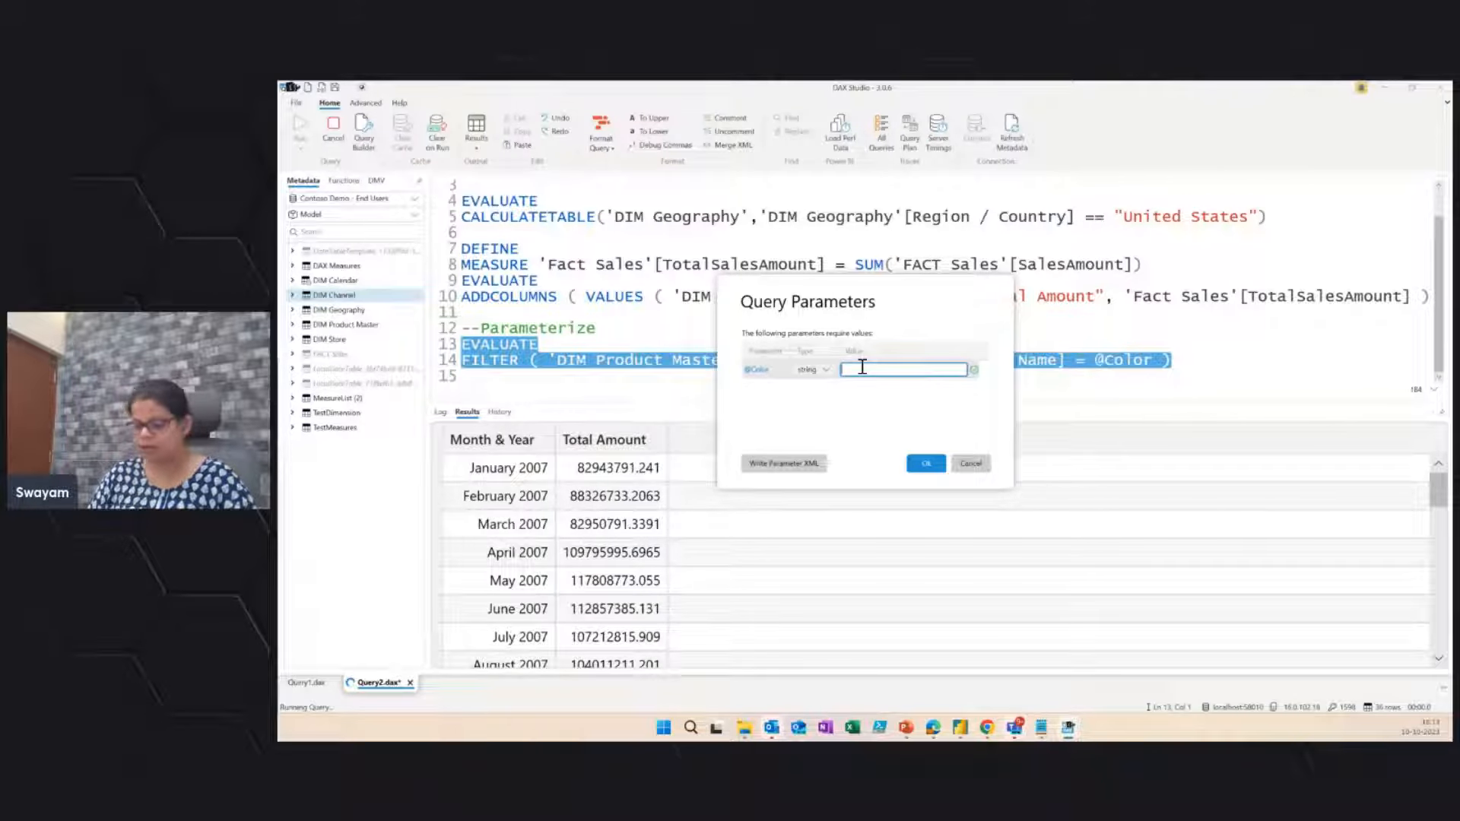
{"action": "type", "text": "Red"}
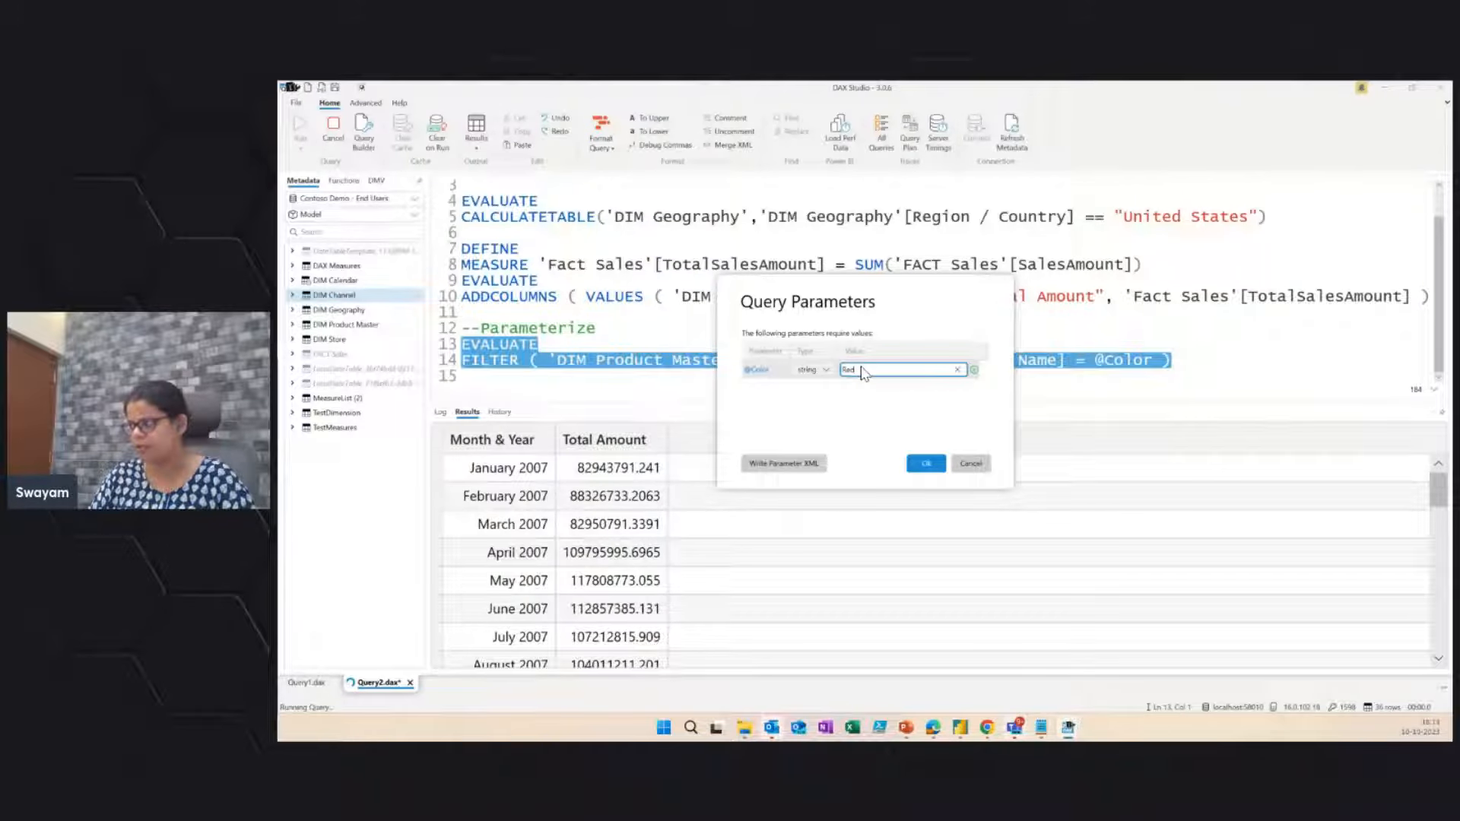
{"action": "left_click", "coordinate": [925, 463]}
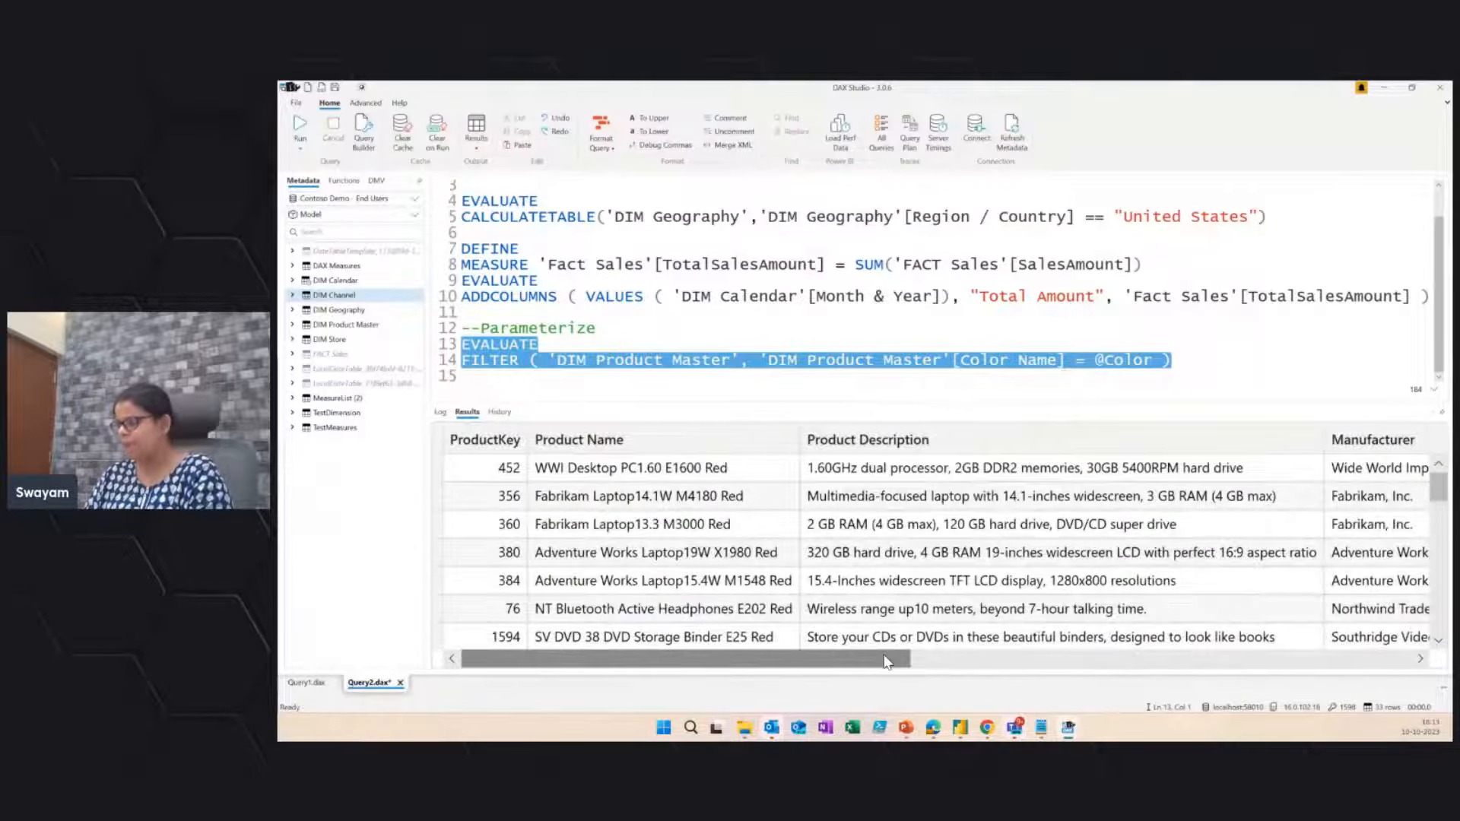
{"action": "left_click_drag", "start_coordinate": [887, 662], "coordinate": [1115, 670]}
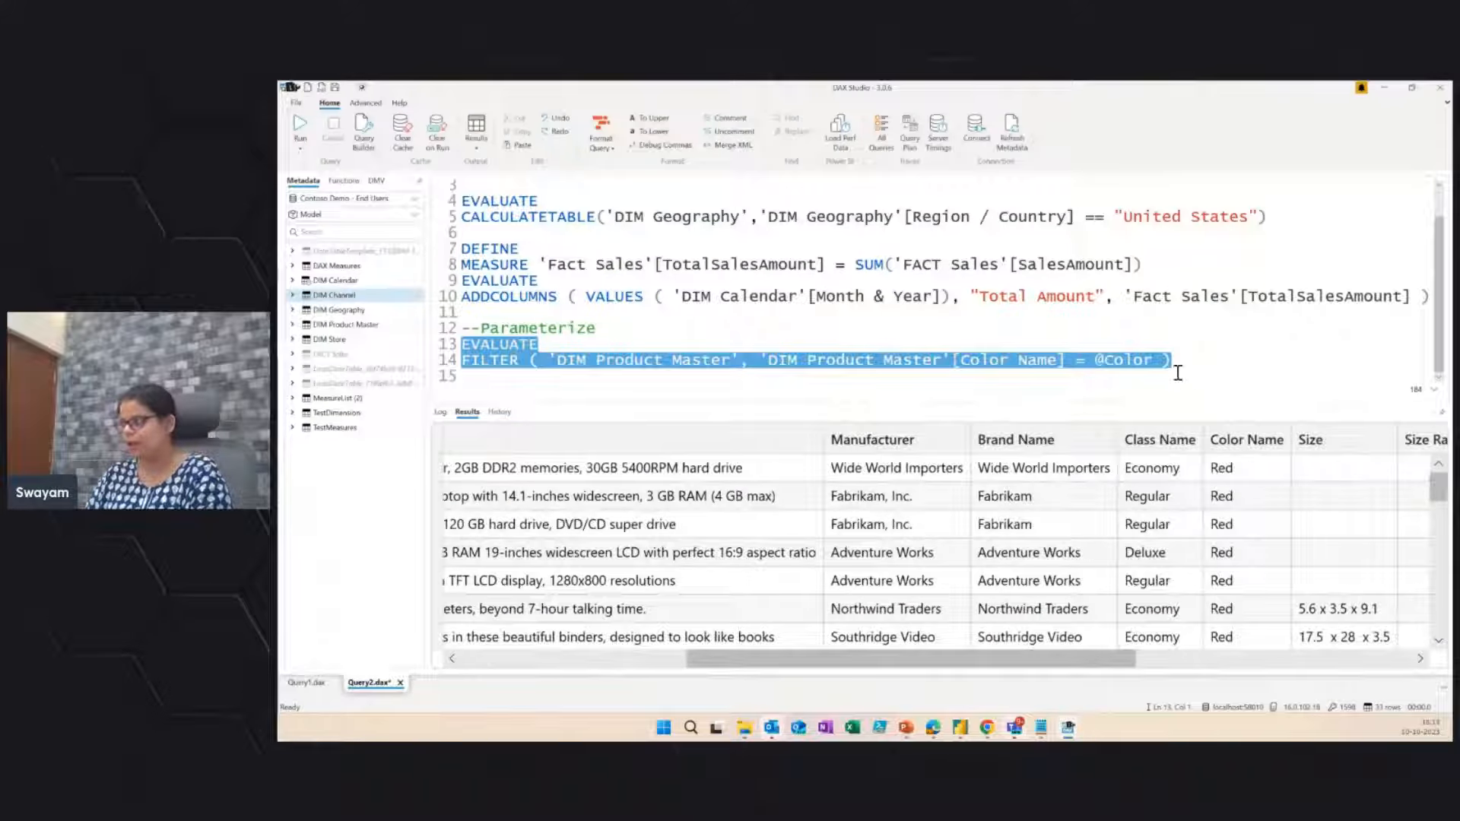
{"action": "left_click", "coordinate": [1163, 362]}
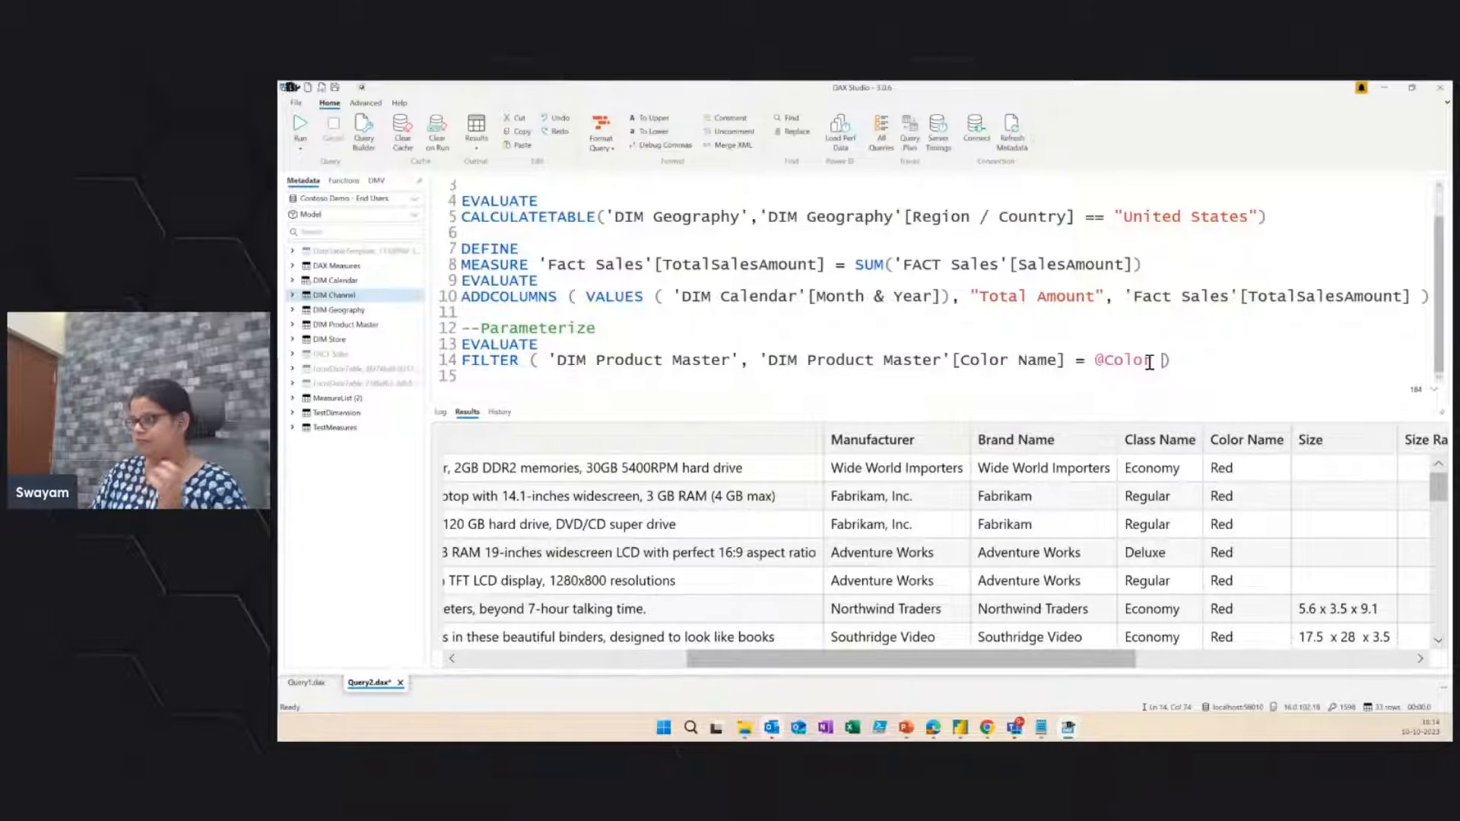
{"action": "left_click_drag", "start_coordinate": [1193, 368], "coordinate": [463, 348]}
{"action": "left_click", "coordinate": [568, 363]}
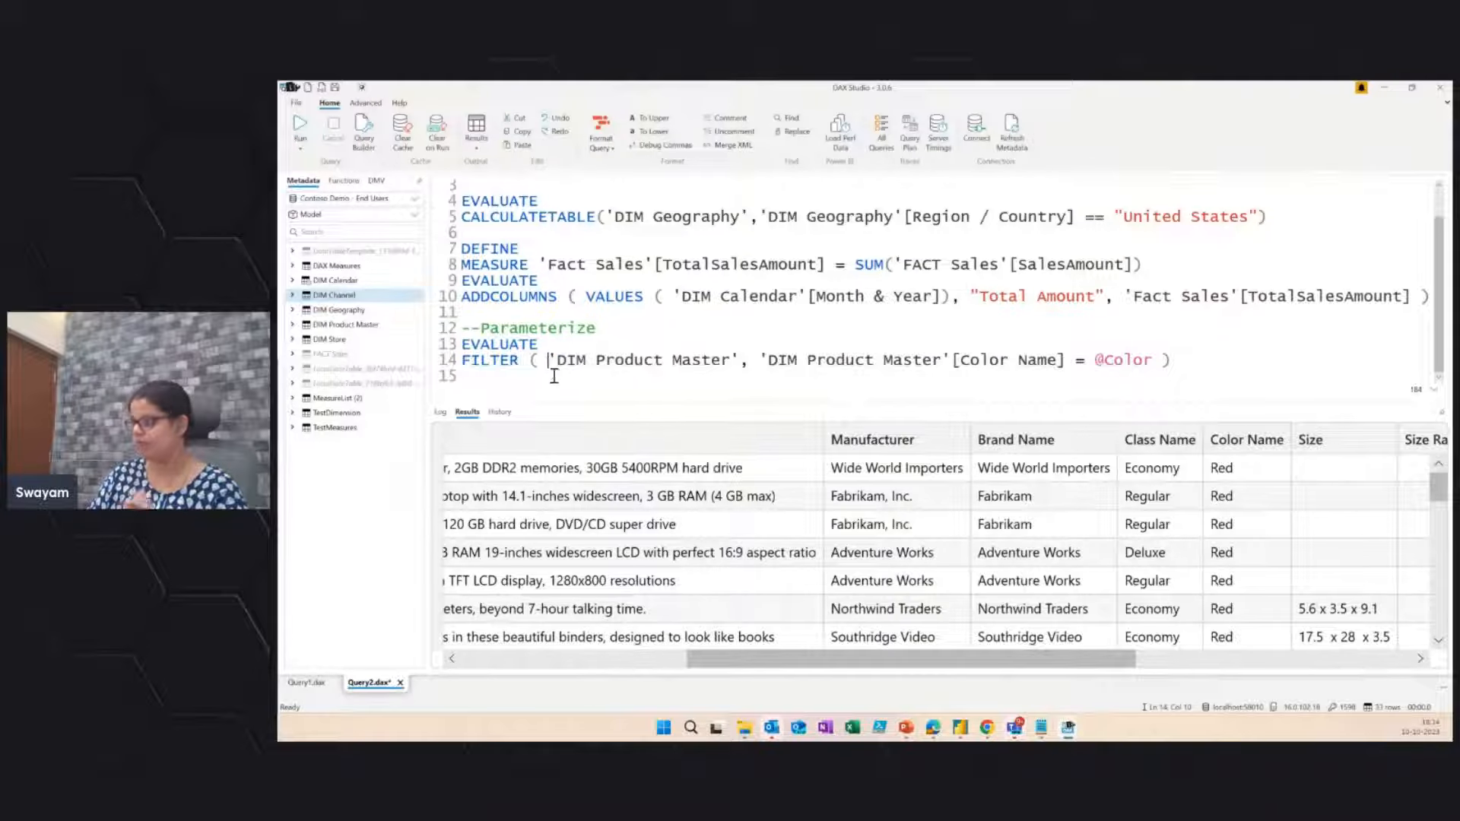
{"action": "left_click", "coordinate": [1150, 365]}
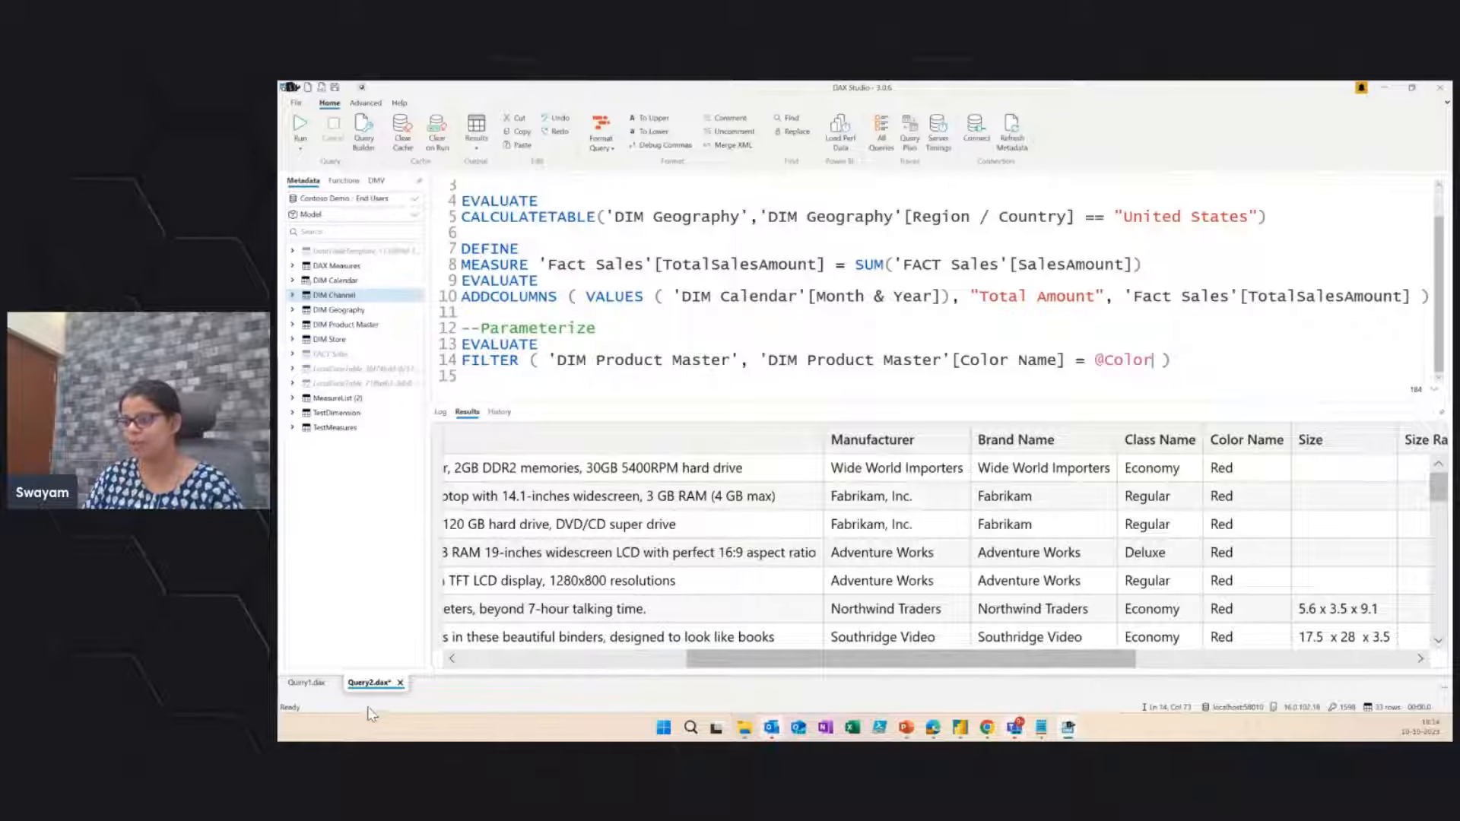
Step: Create a new query on the same connection and add Region / Country from DIM Geography to the Query Builder's columns
{"action": "left_click", "coordinate": [322, 88]}
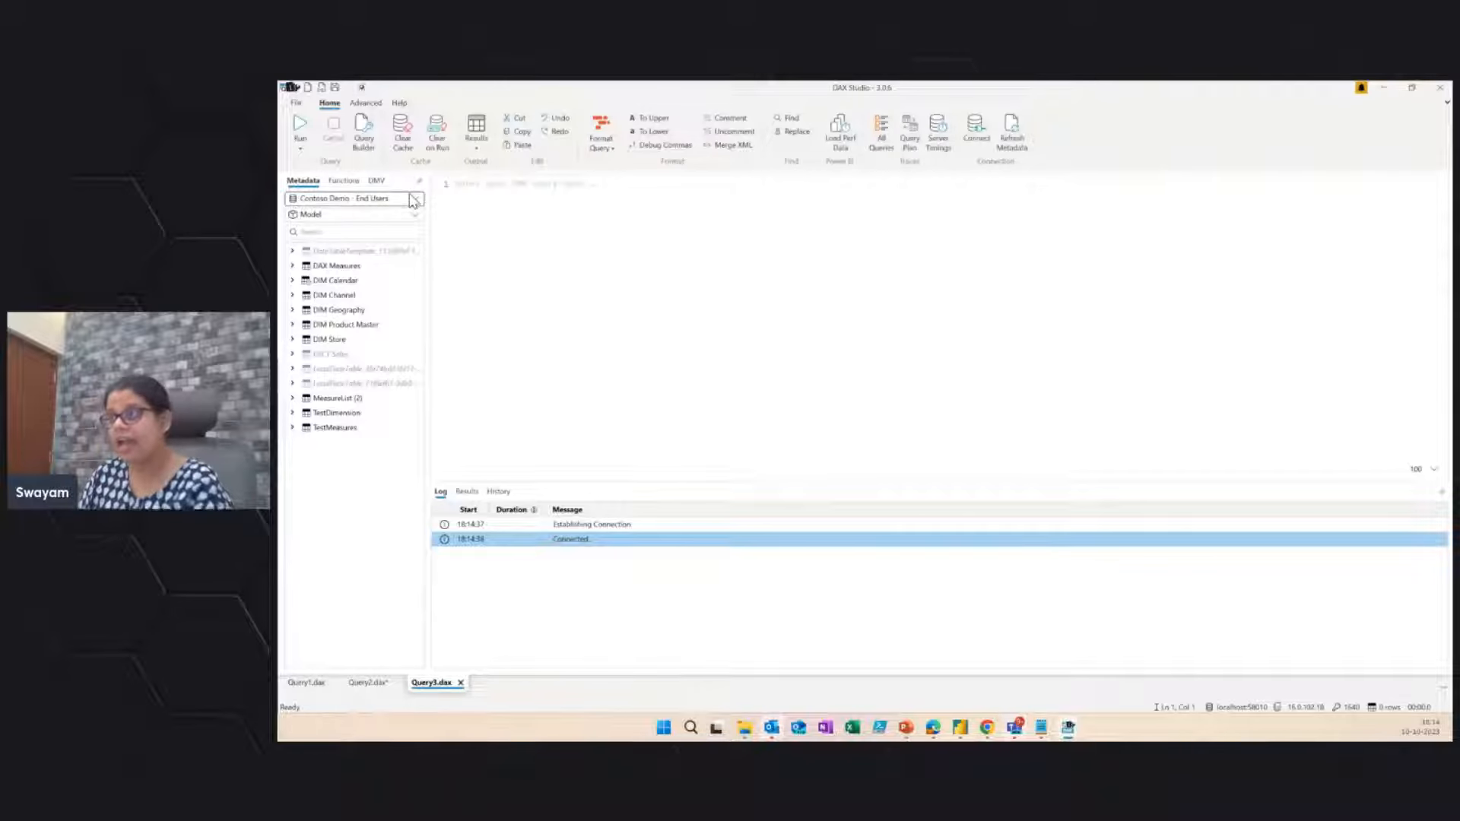
{"action": "left_click", "coordinate": [364, 131]}
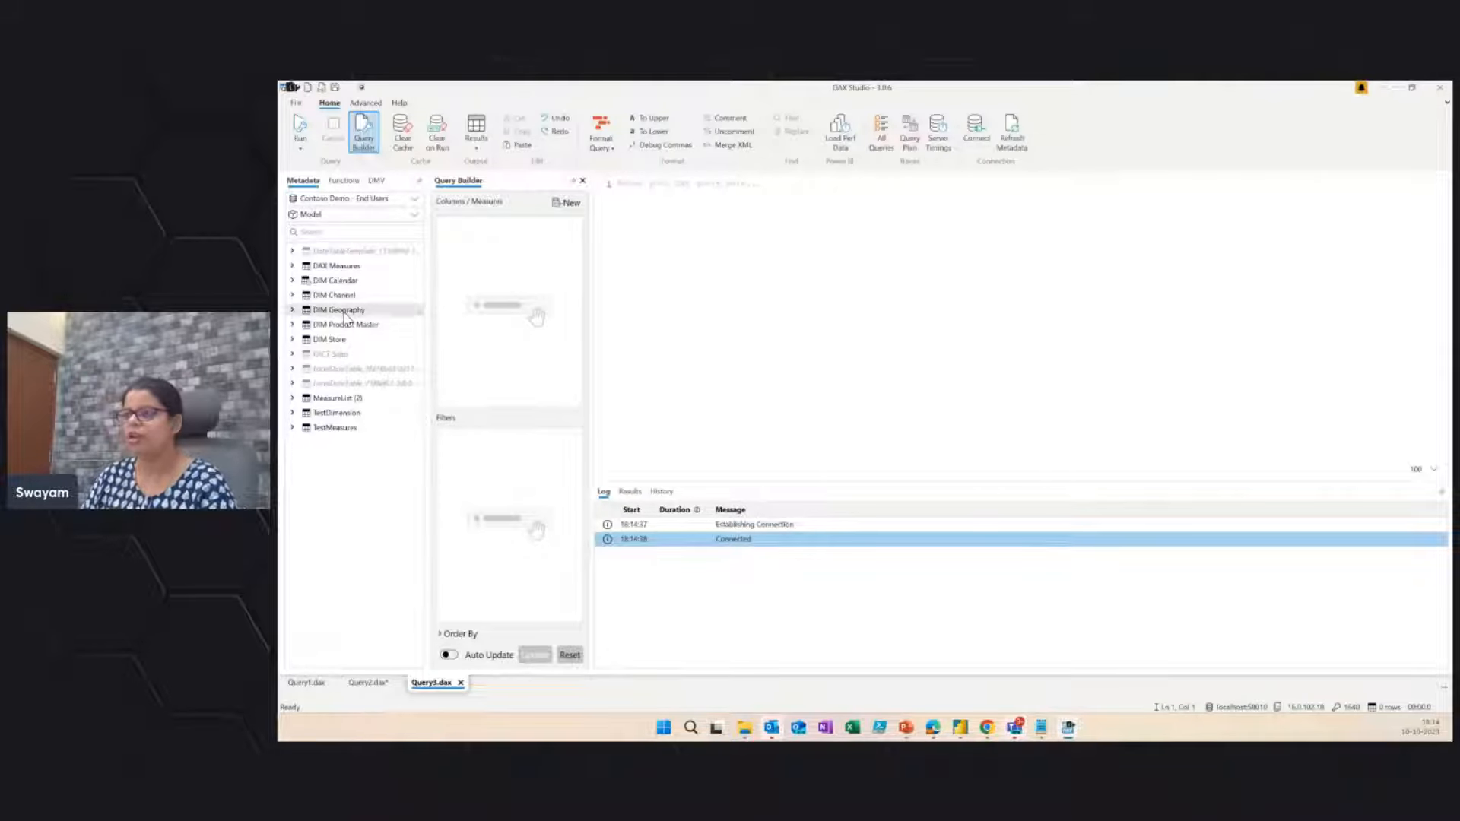
{"action": "left_click", "coordinate": [292, 310]}
{"action": "left_click_drag", "start_coordinate": [362, 384], "coordinate": [480, 283]}
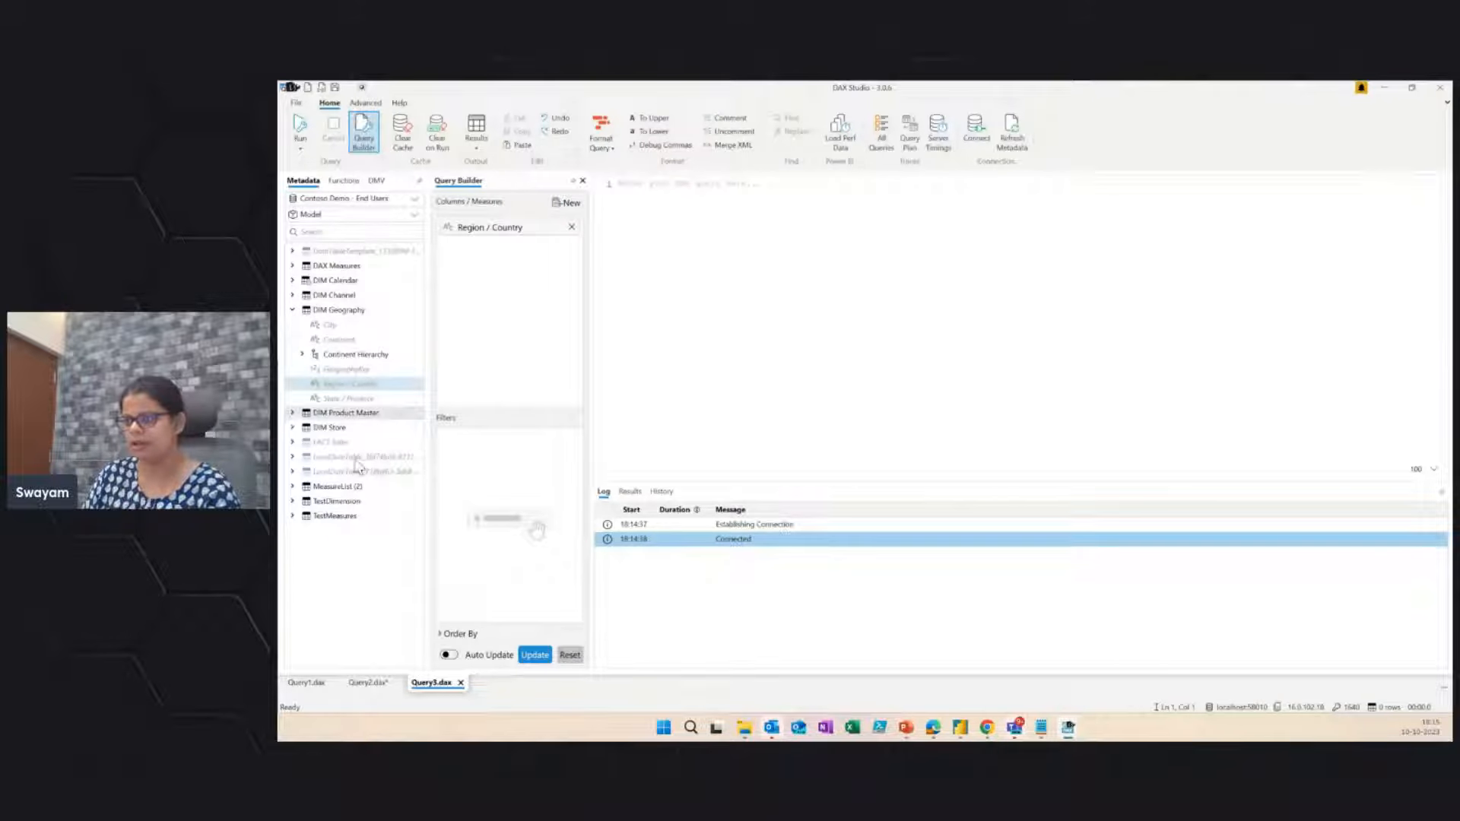
Step: Add Brand Name from DIM Product Master and the Sales Amount measure from DAX Measures to the Query Builder
{"action": "double_click", "coordinate": [357, 414]}
{"action": "left_click_drag", "start_coordinate": [363, 428], "coordinate": [486, 313]}
{"action": "double_click", "coordinate": [334, 266]}
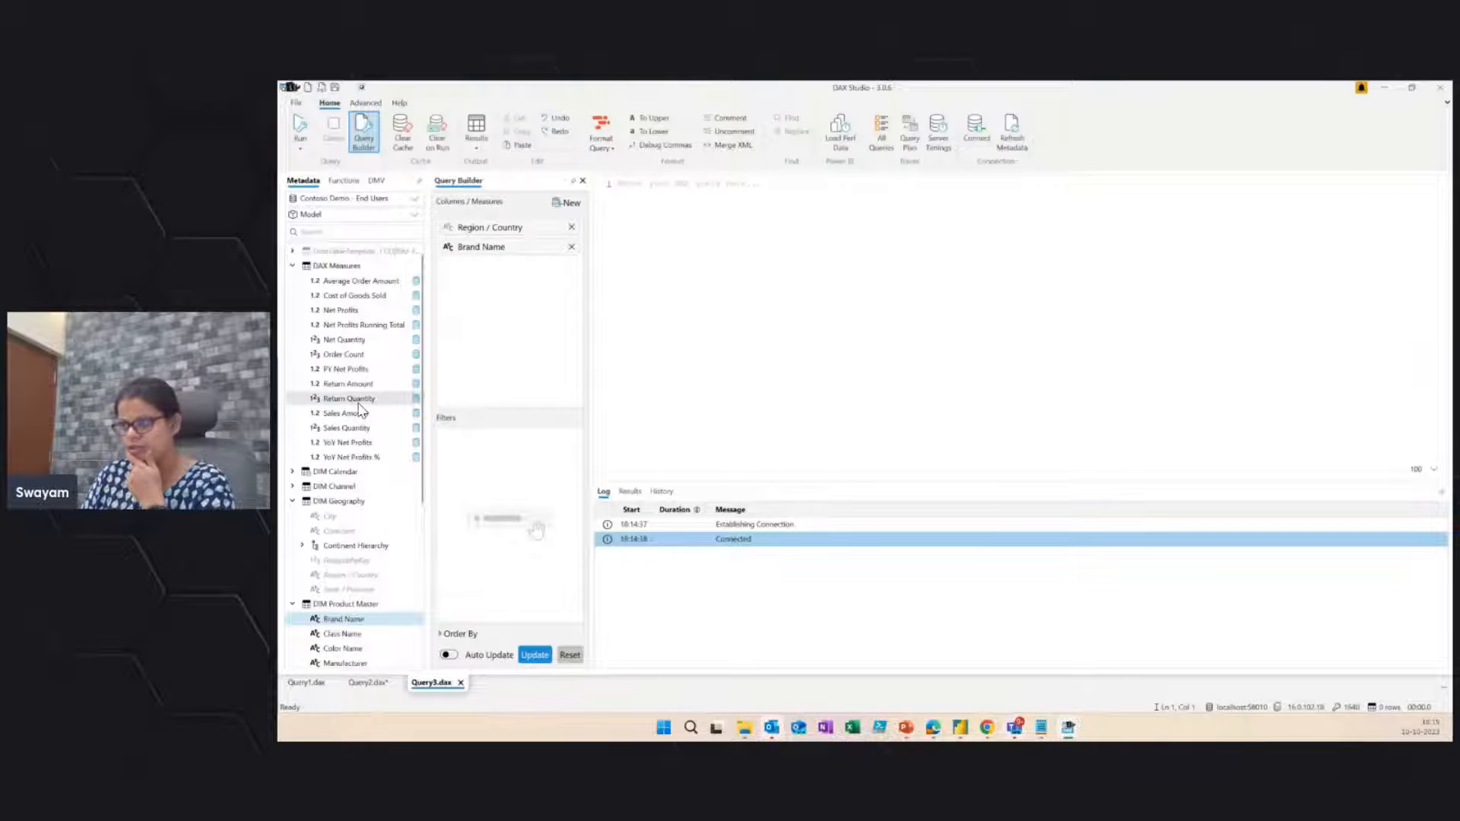
{"action": "left_click_drag", "start_coordinate": [360, 411], "coordinate": [489, 329]}
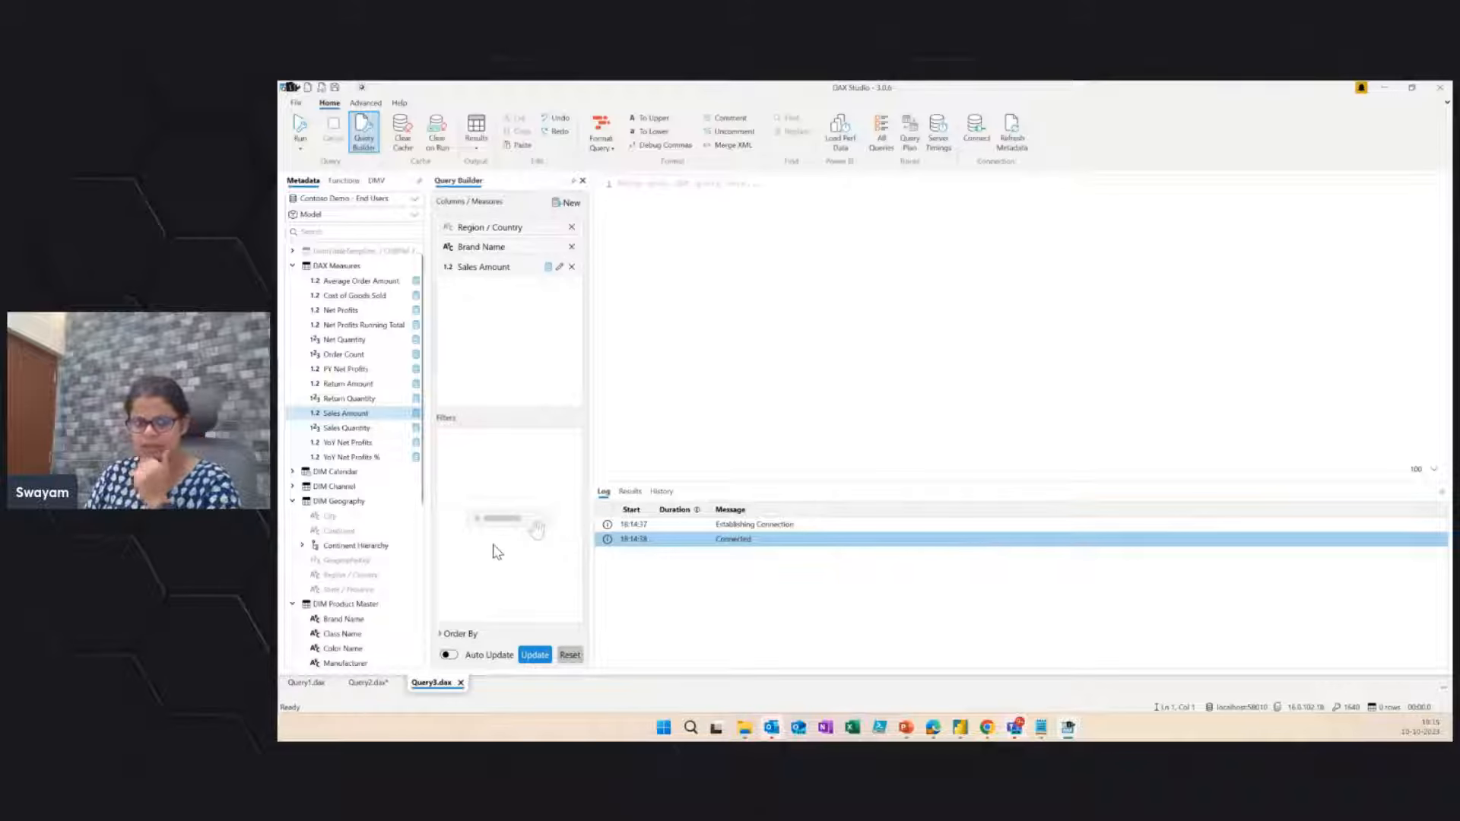
Step: Show the builder's Order By settings, then generate the SUMMARIZECOLUMNS query from the builder and run it
{"action": "left_click", "coordinate": [454, 636]}
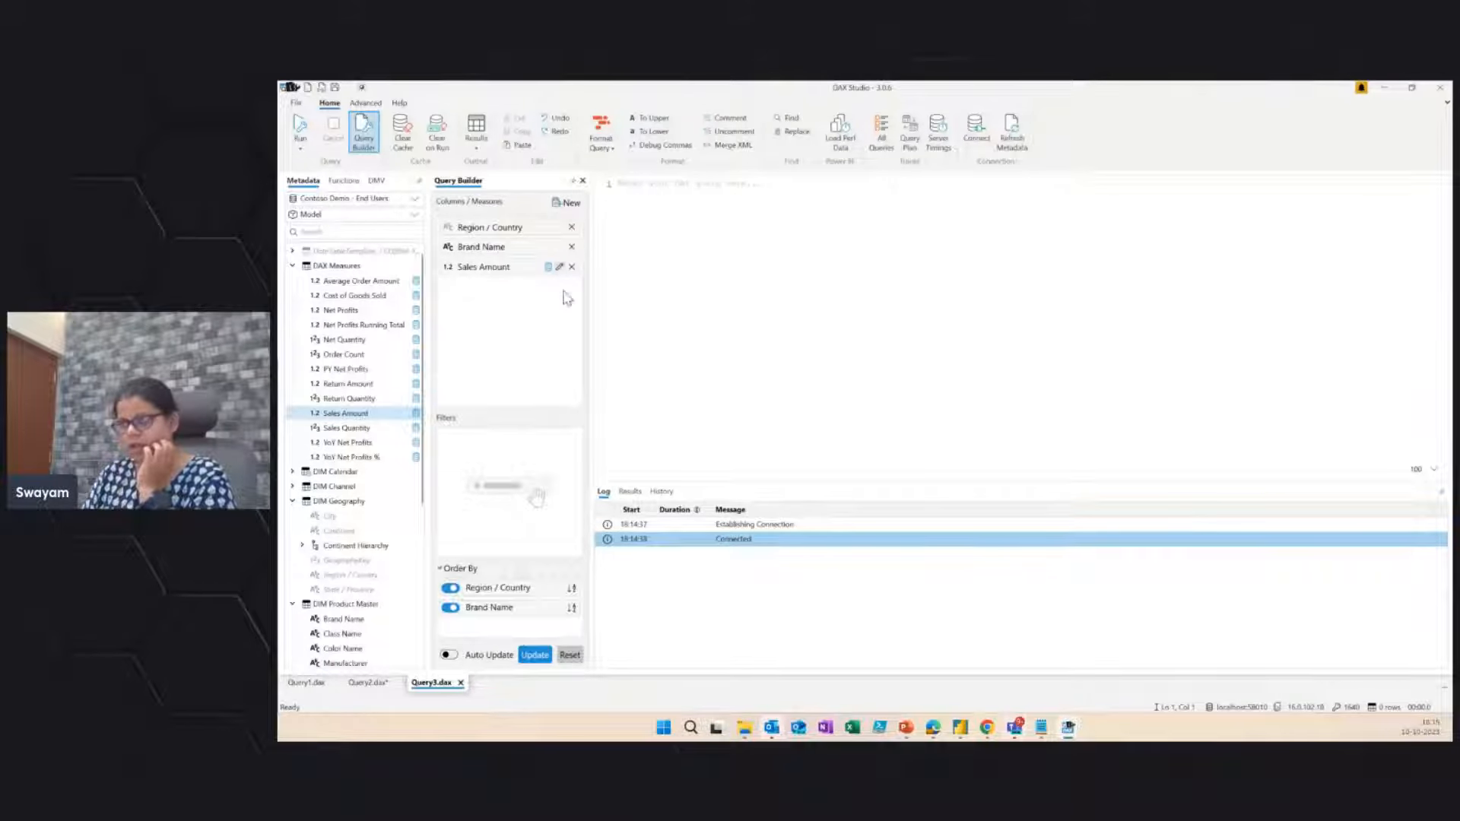
{"action": "left_click", "coordinate": [535, 655]}
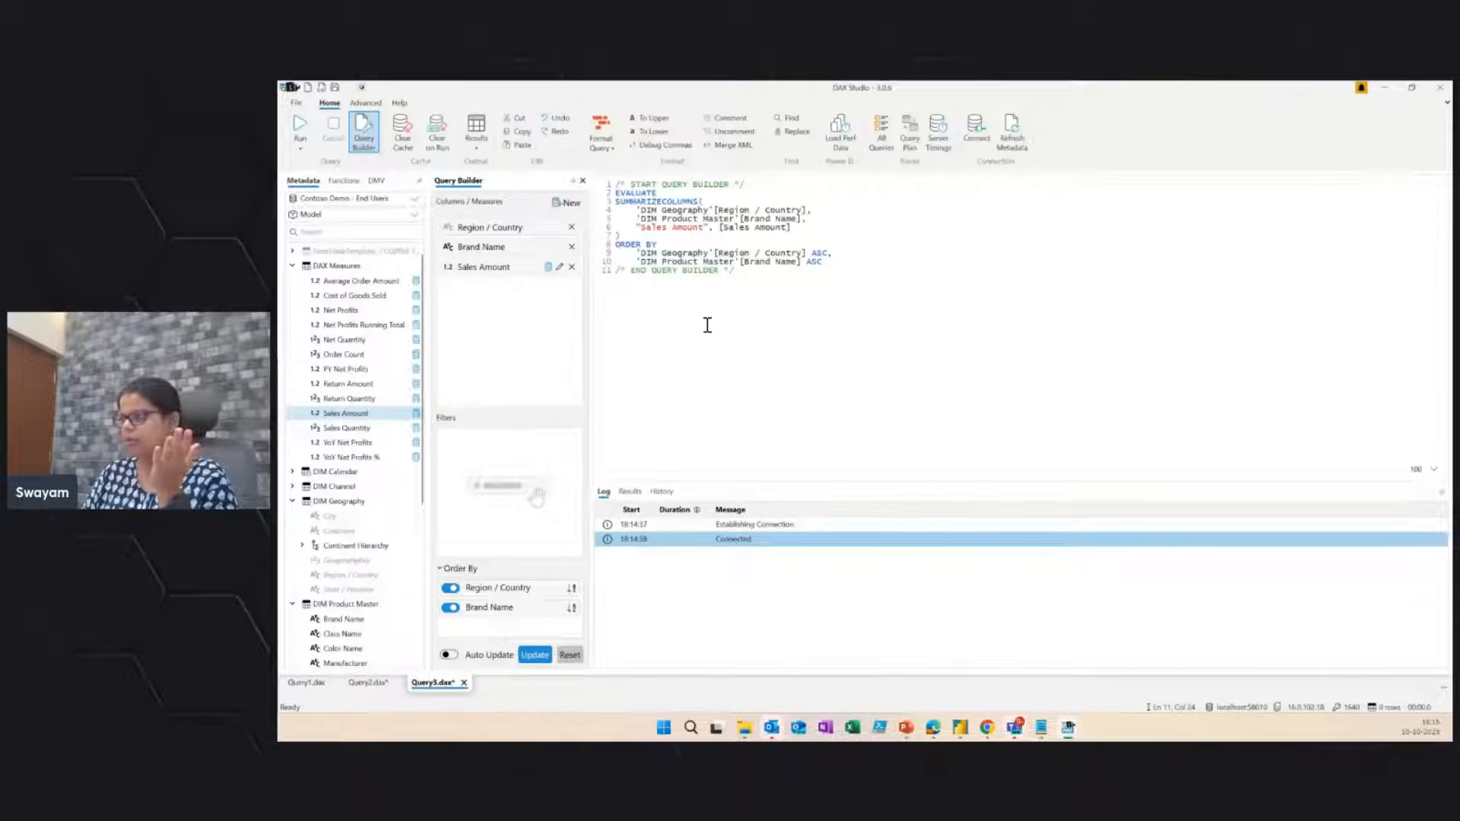
{"action": "left_click_drag", "start_coordinate": [737, 272], "coordinate": [601, 194]}
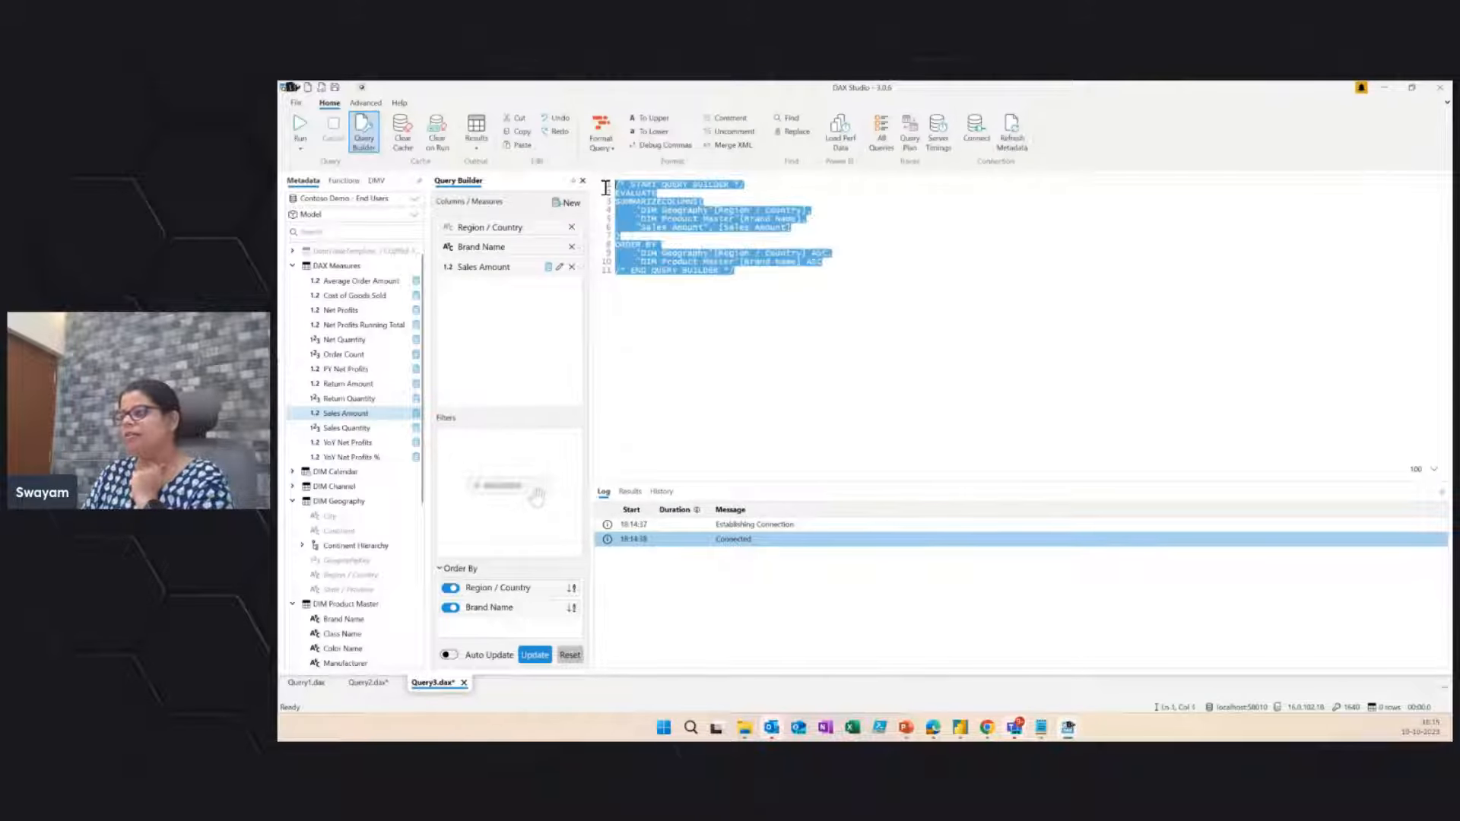
{"action": "left_click", "coordinate": [696, 320]}
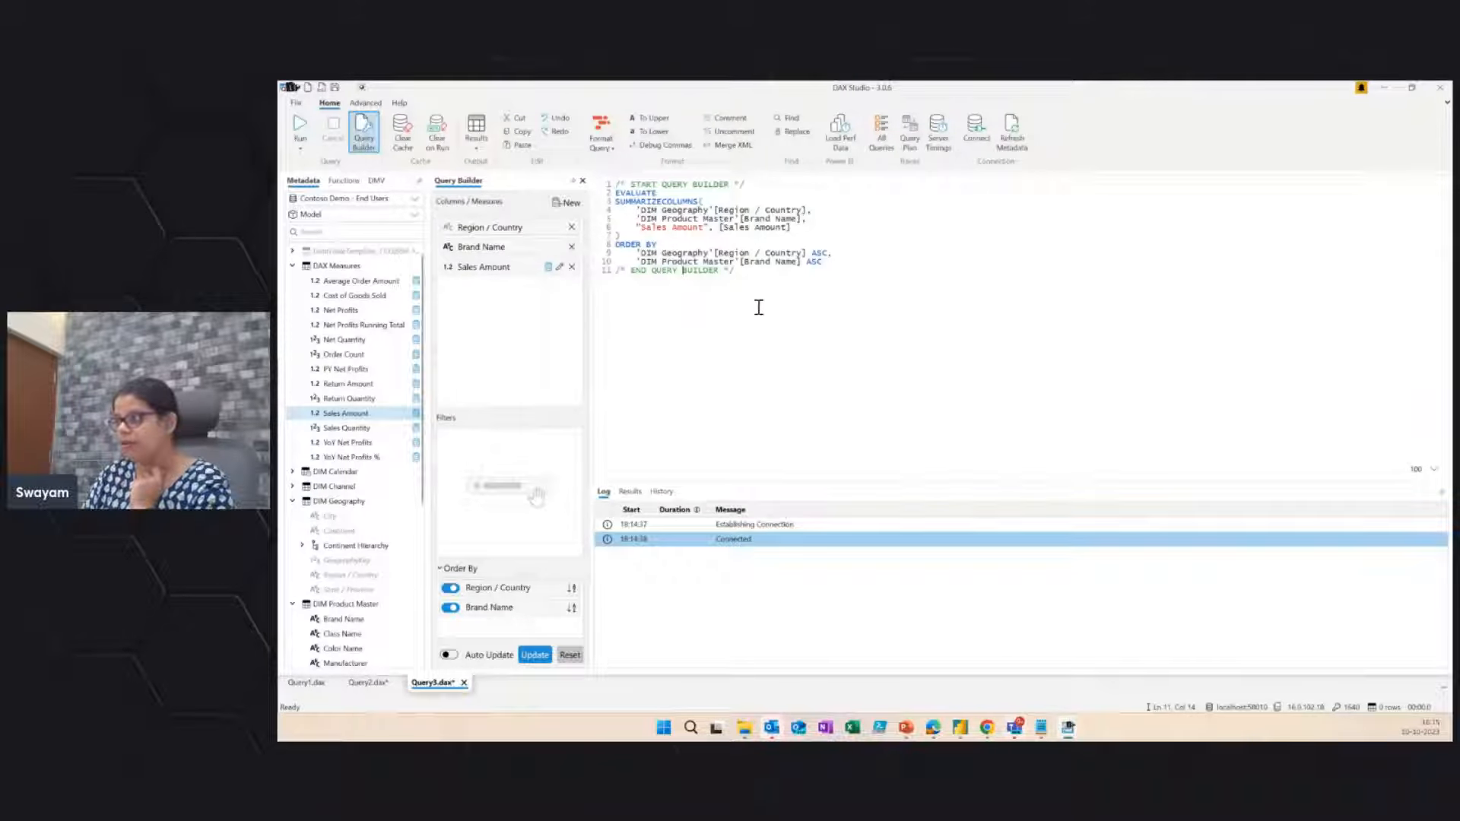
{"action": "left_click", "coordinate": [305, 143]}
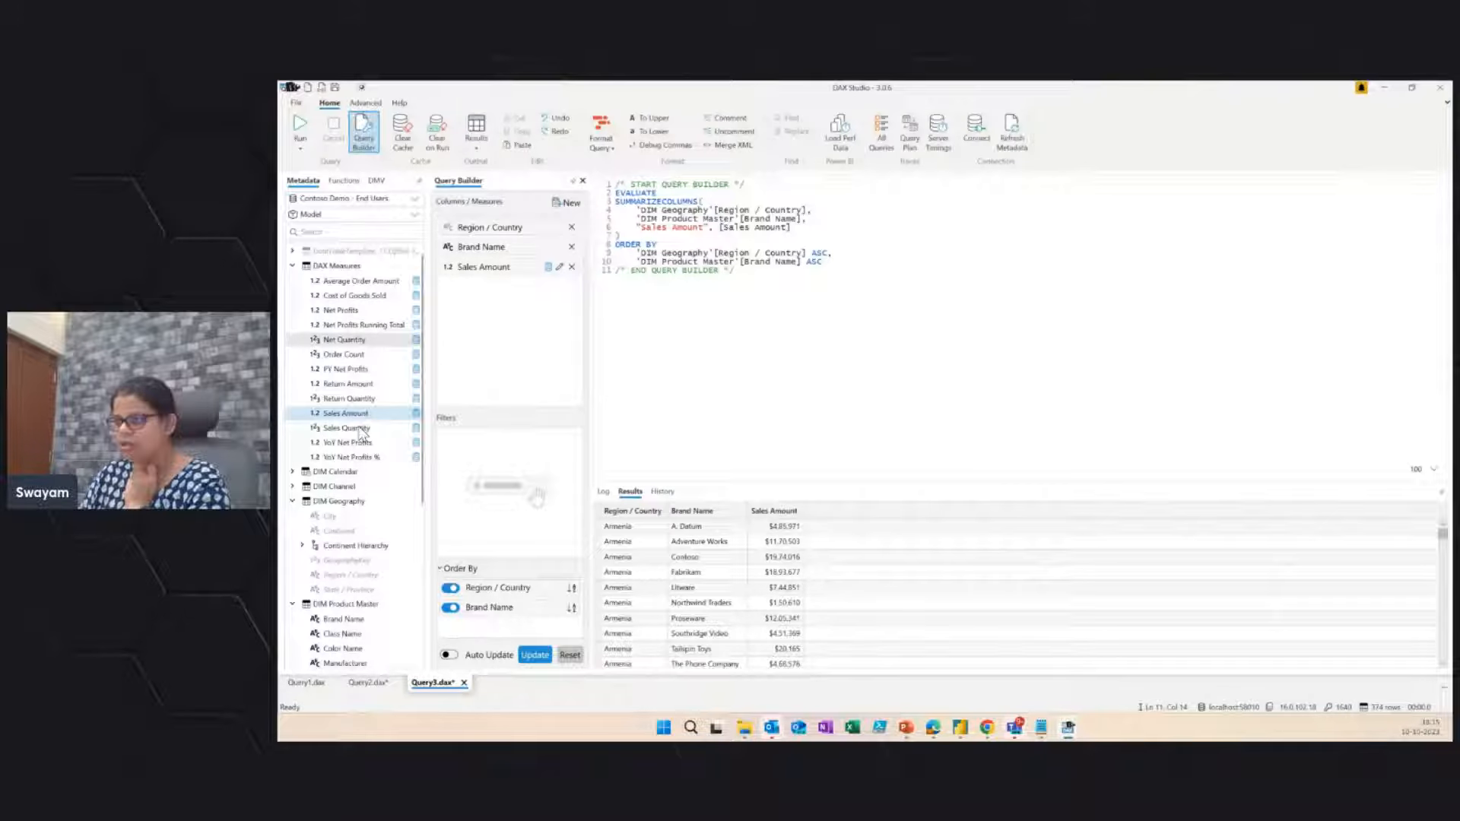
Step: Copy the DEFINE MEASURE 'Fact Sales'[TotalSalesAmount] lines from Query2 into Query3, between the START QUERY BUILDER comment and EVALUATE
{"action": "left_click", "coordinate": [368, 683]}
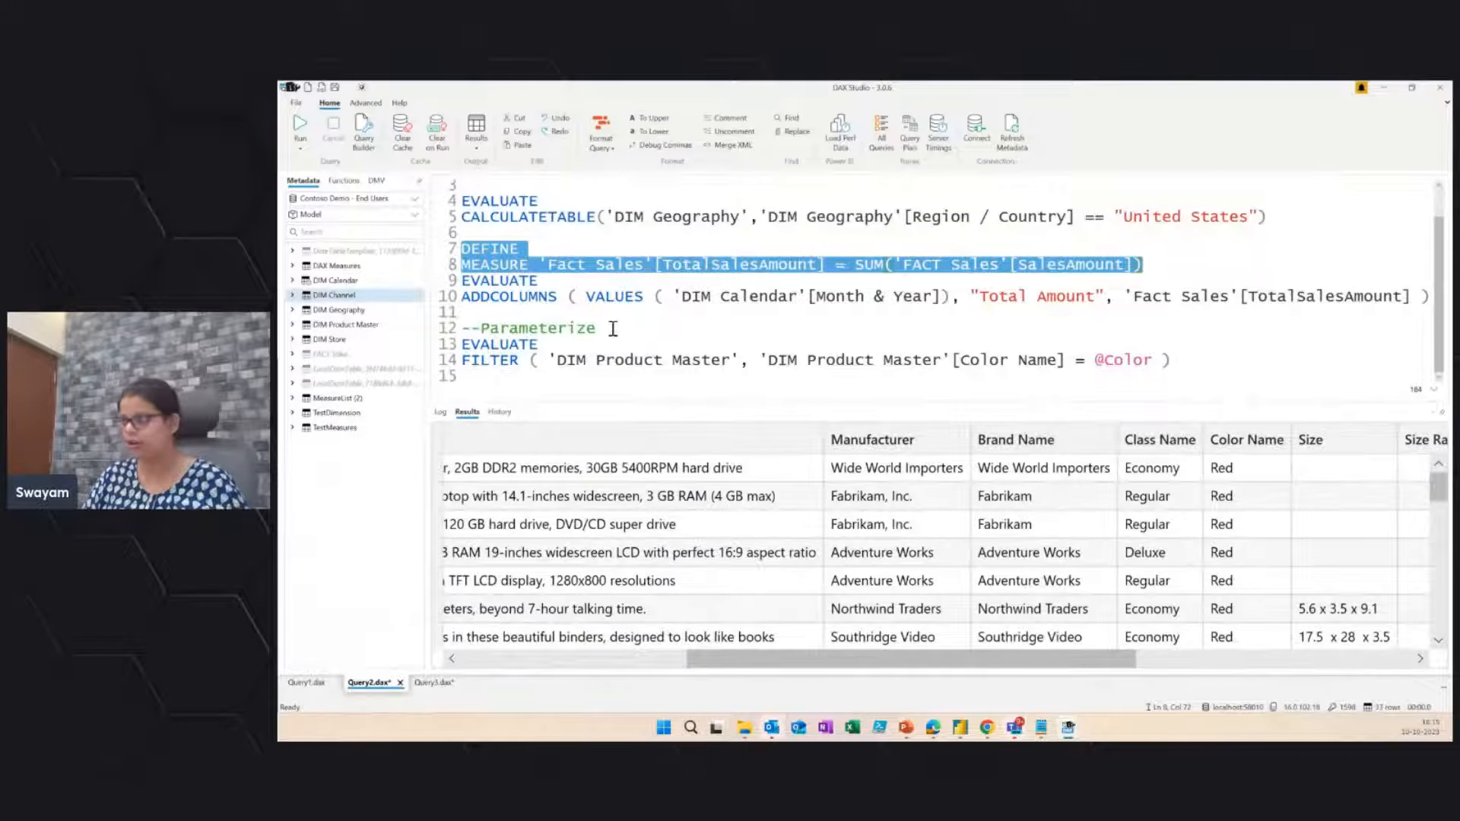
{"action": "left_click", "coordinate": [433, 683]}
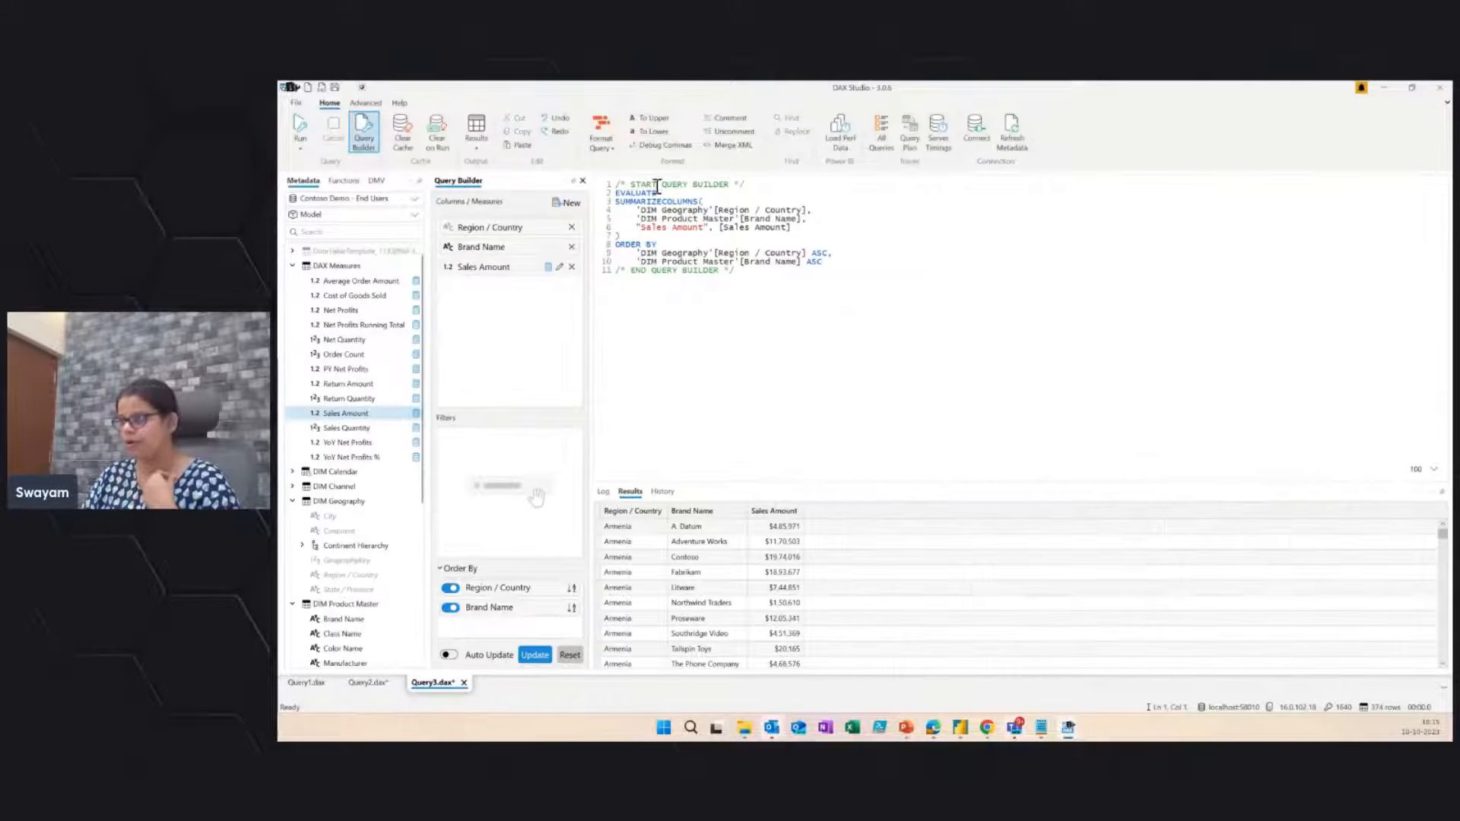
{"action": "left_click", "coordinate": [754, 183]}
{"action": "key", "text": "Return"}
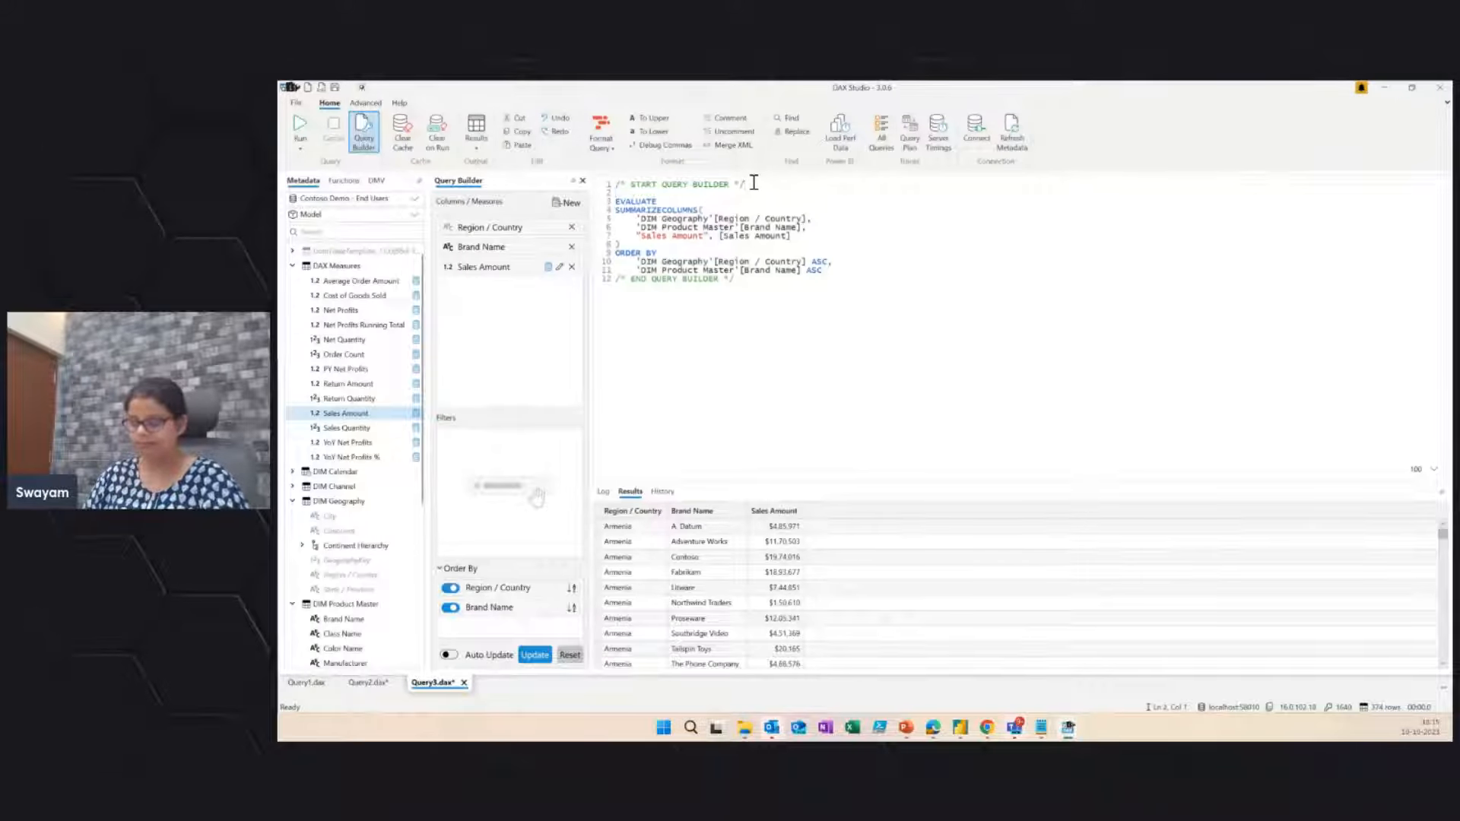
{"action": "type", "text": "DEFINE"}
{"action": "key", "text": "Return"}
{"action": "type", "text": "V"}
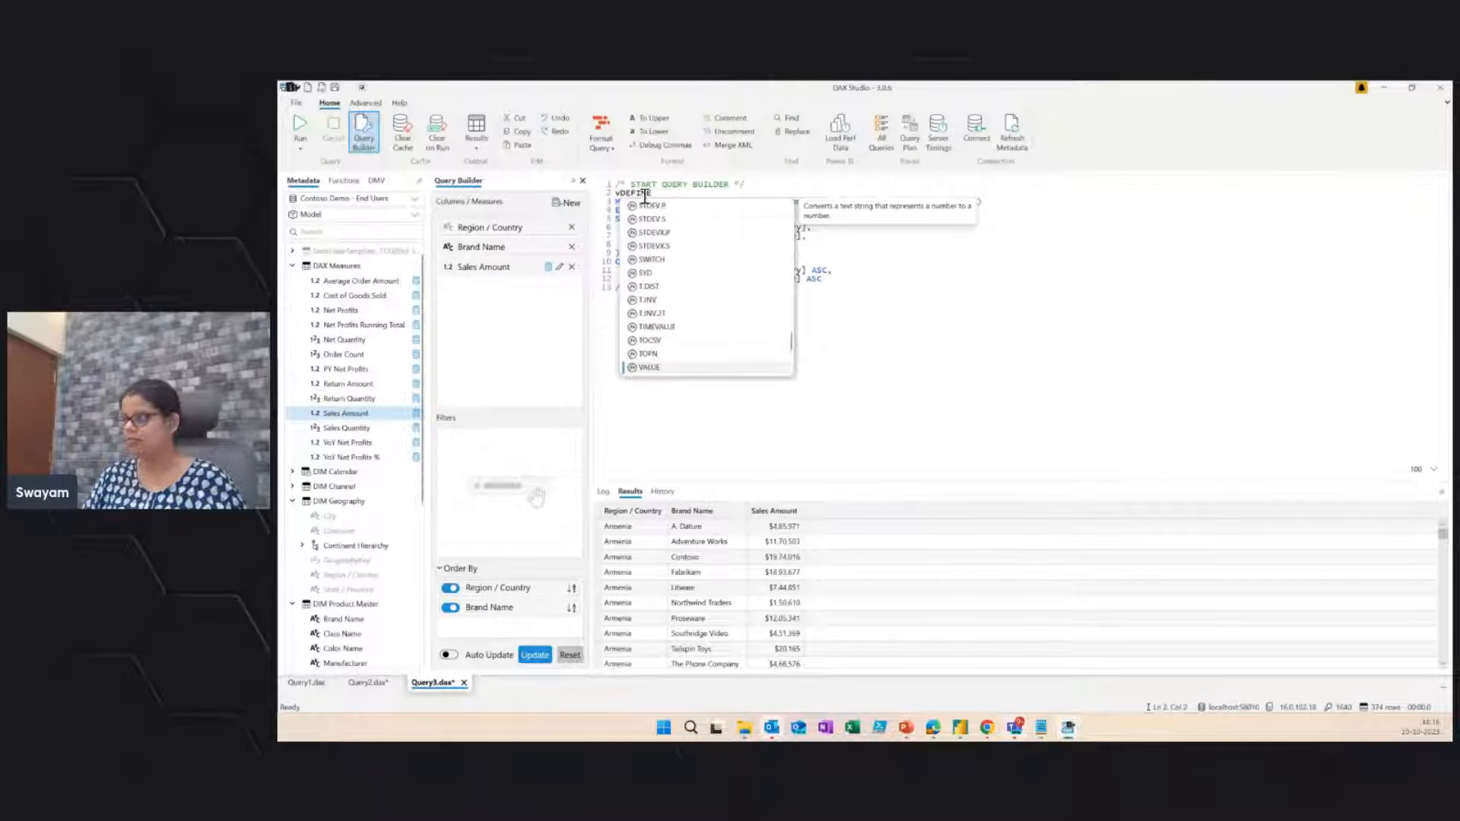
Step: Dismiss the function suggestion list covering the Query3 code
{"action": "left_click", "coordinate": [1017, 268]}
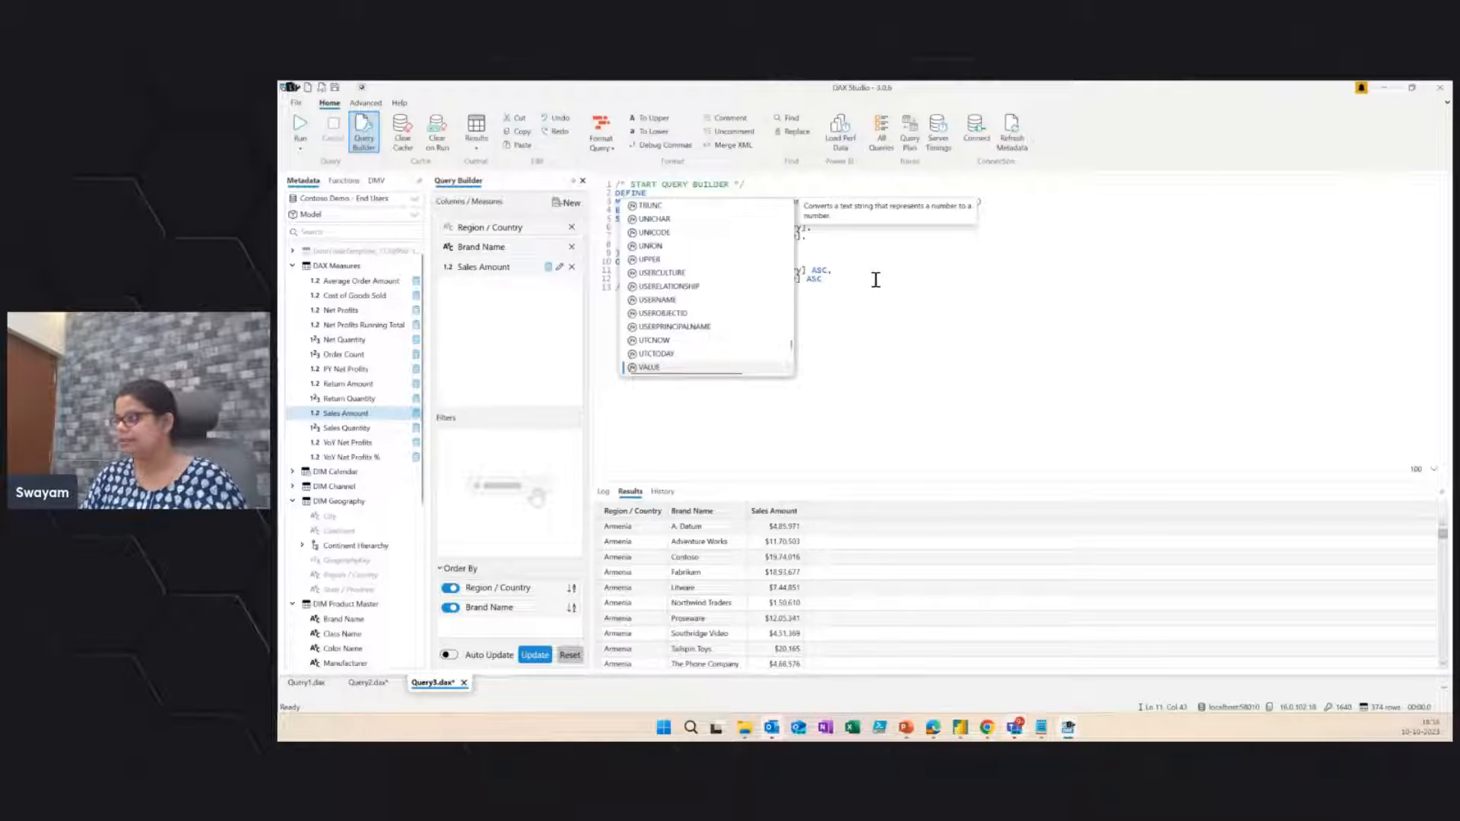
{"action": "left_click", "coordinate": [887, 393]}
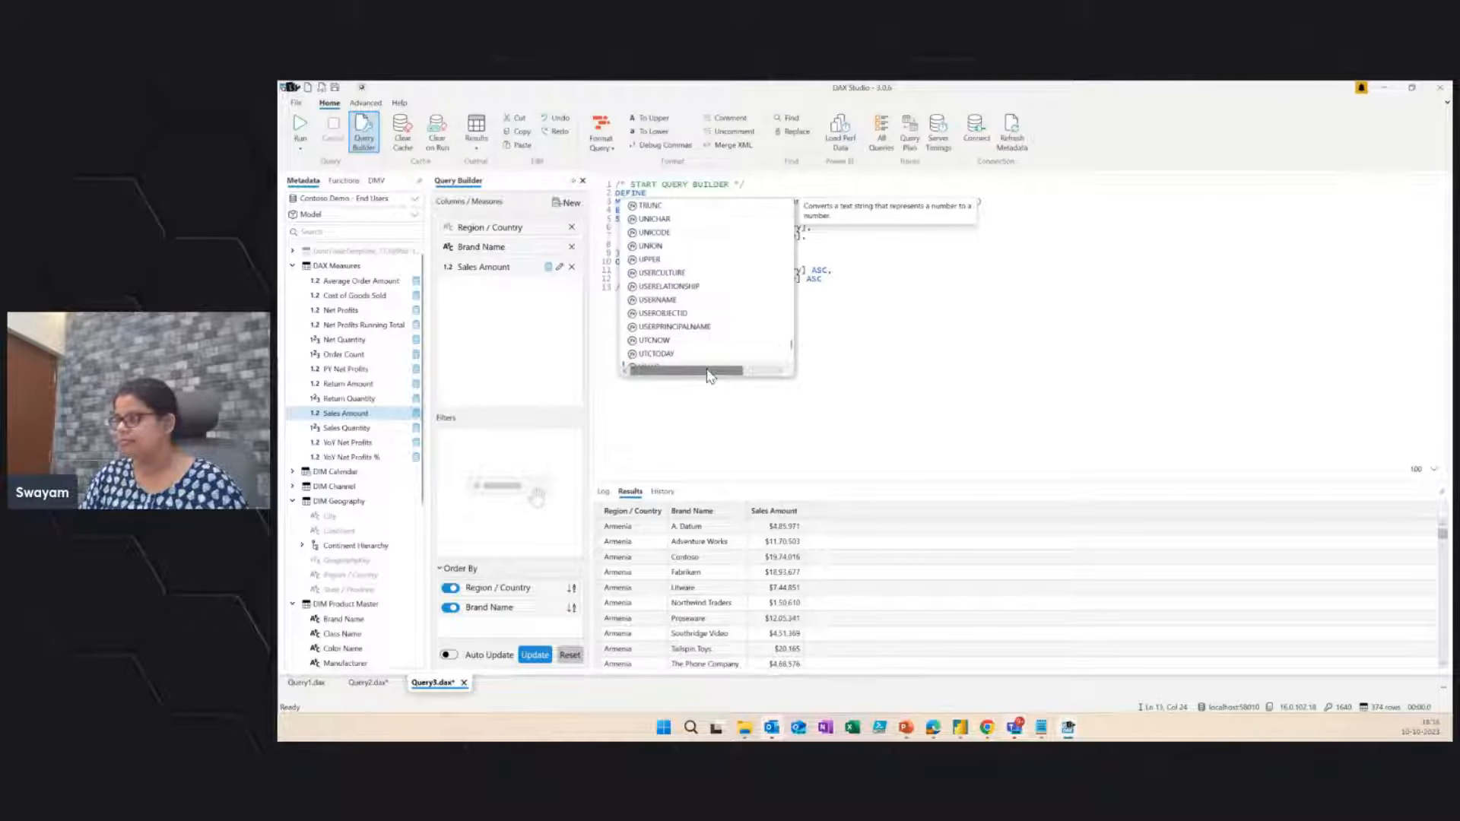
{"action": "left_click_drag", "start_coordinate": [709, 375], "coordinate": [809, 371]}
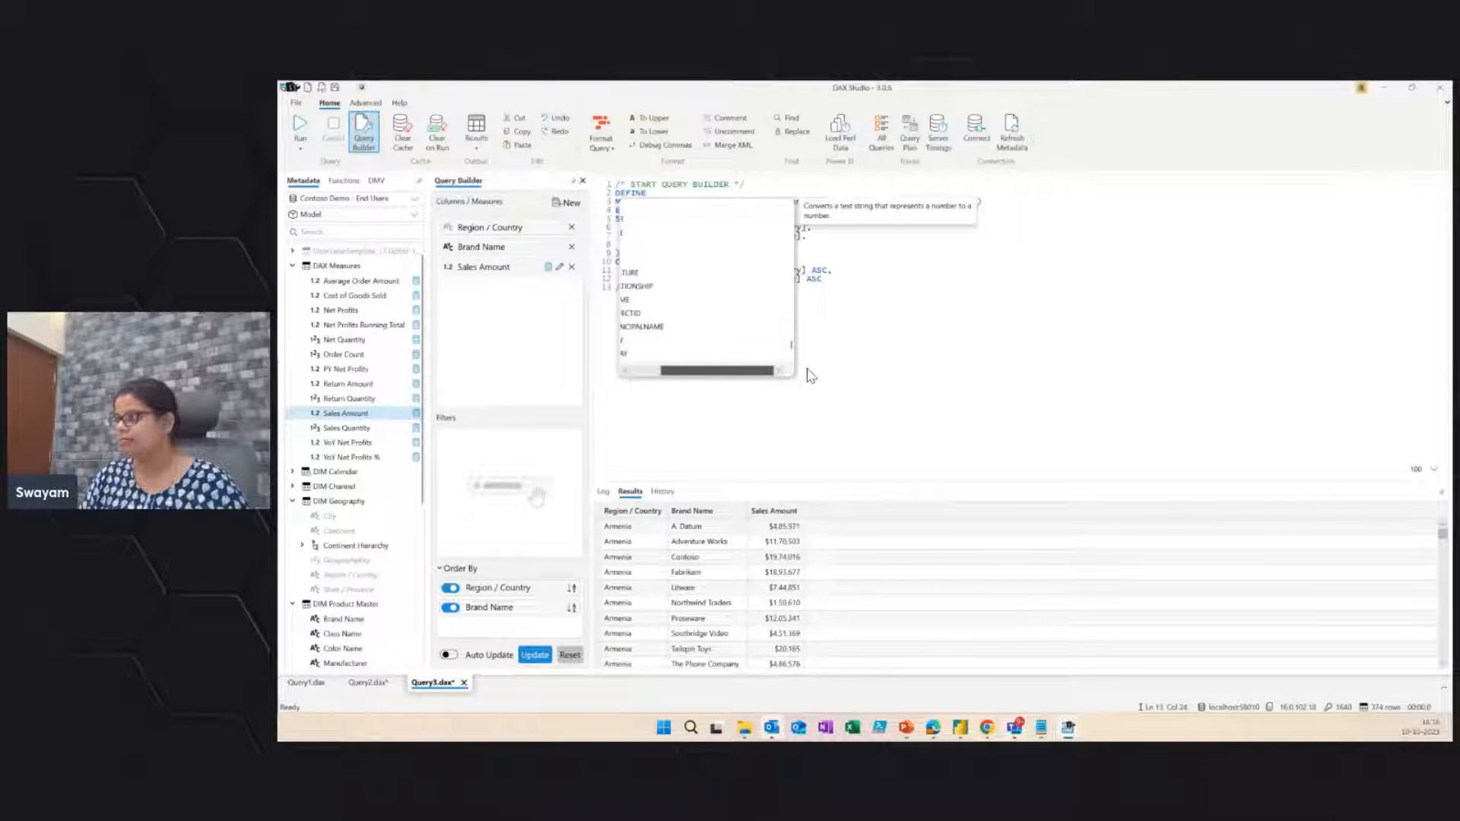
{"action": "left_click", "coordinate": [799, 184]}
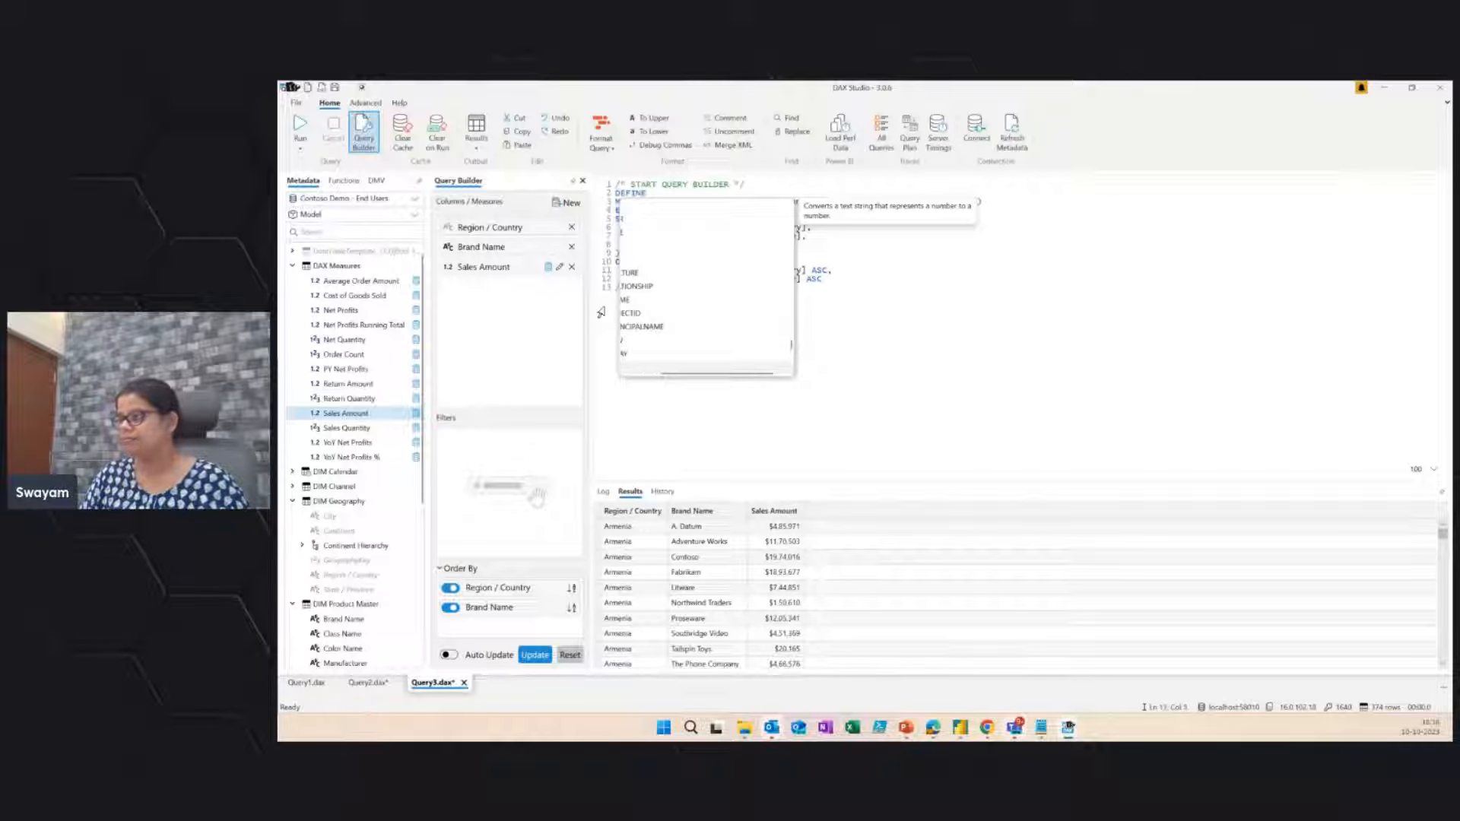
{"action": "left_click", "coordinate": [613, 284]}
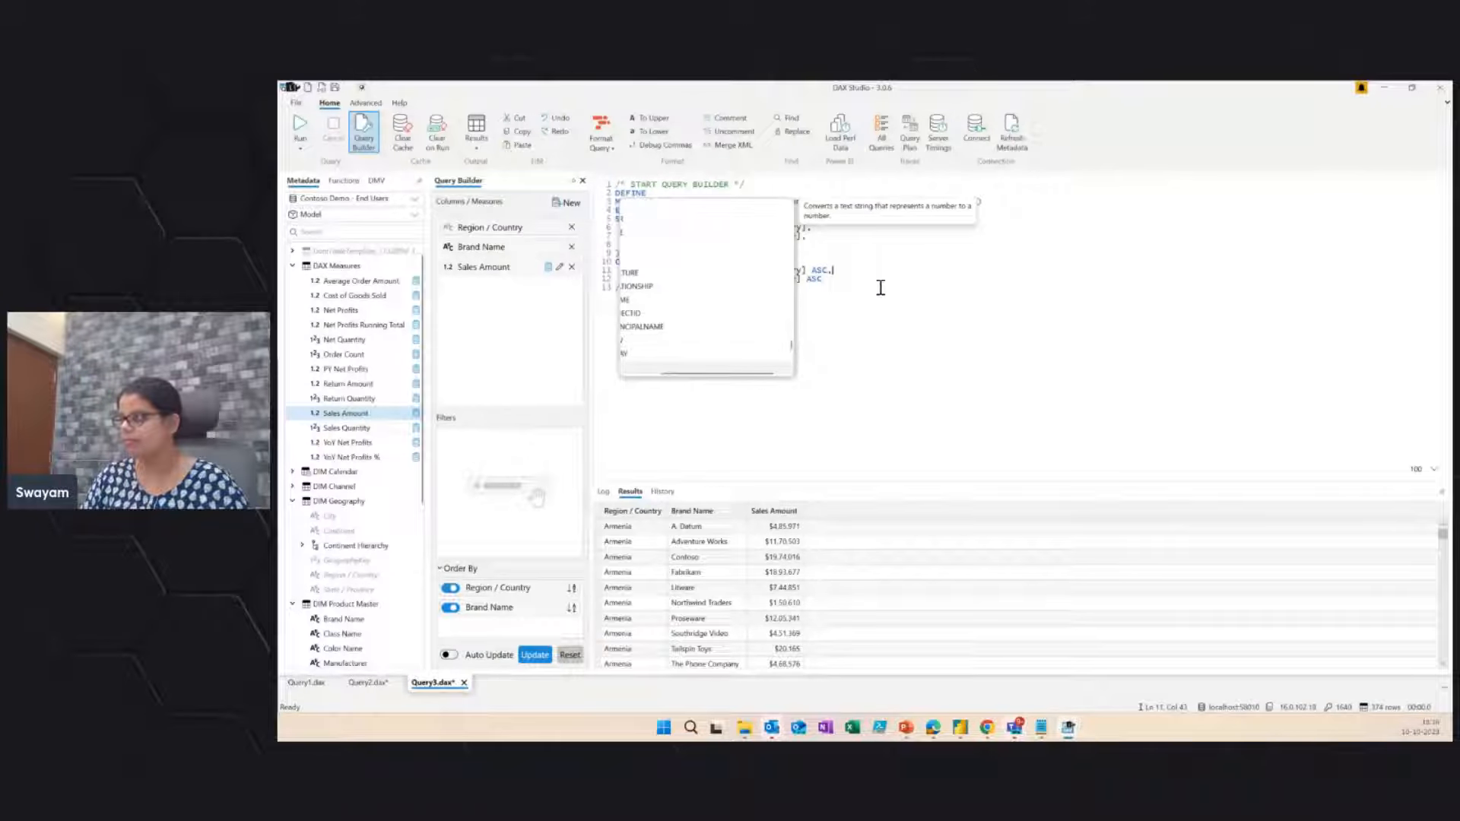
{"action": "left_click_drag", "start_coordinate": [880, 287], "coordinate": [613, 188]}
{"action": "left_click", "coordinate": [676, 277]}
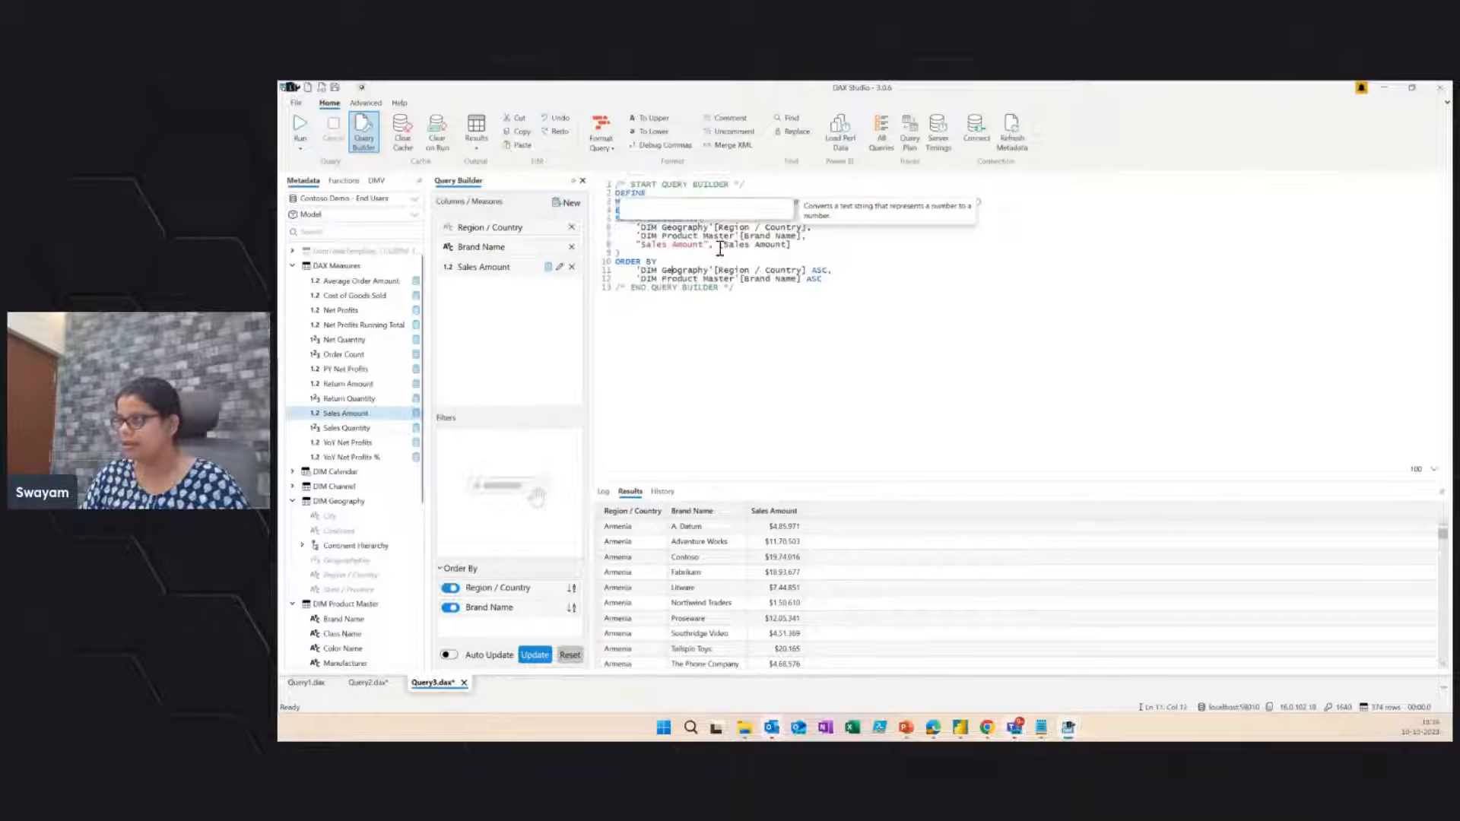
Step: Add the column "NewSA" , 'Fact Sales'[TotalSalesAmount] to SUMMARIZECOLUMNS after the Sales Amount line
{"action": "left_click", "coordinate": [793, 245]}
{"action": "type", "text": ","}
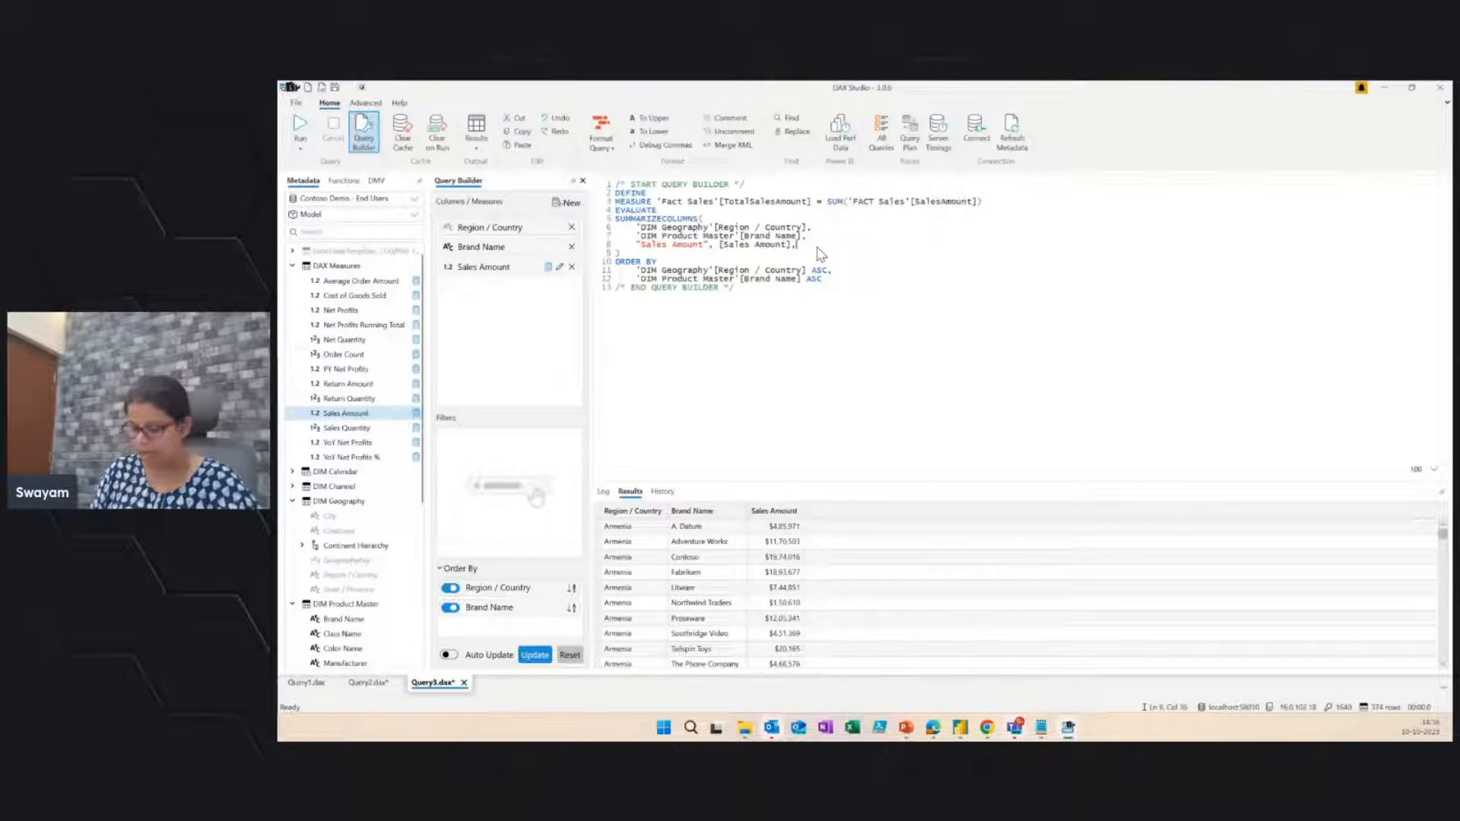
{"action": "key", "text": "Return"}
{"action": "type", "text": "\""}
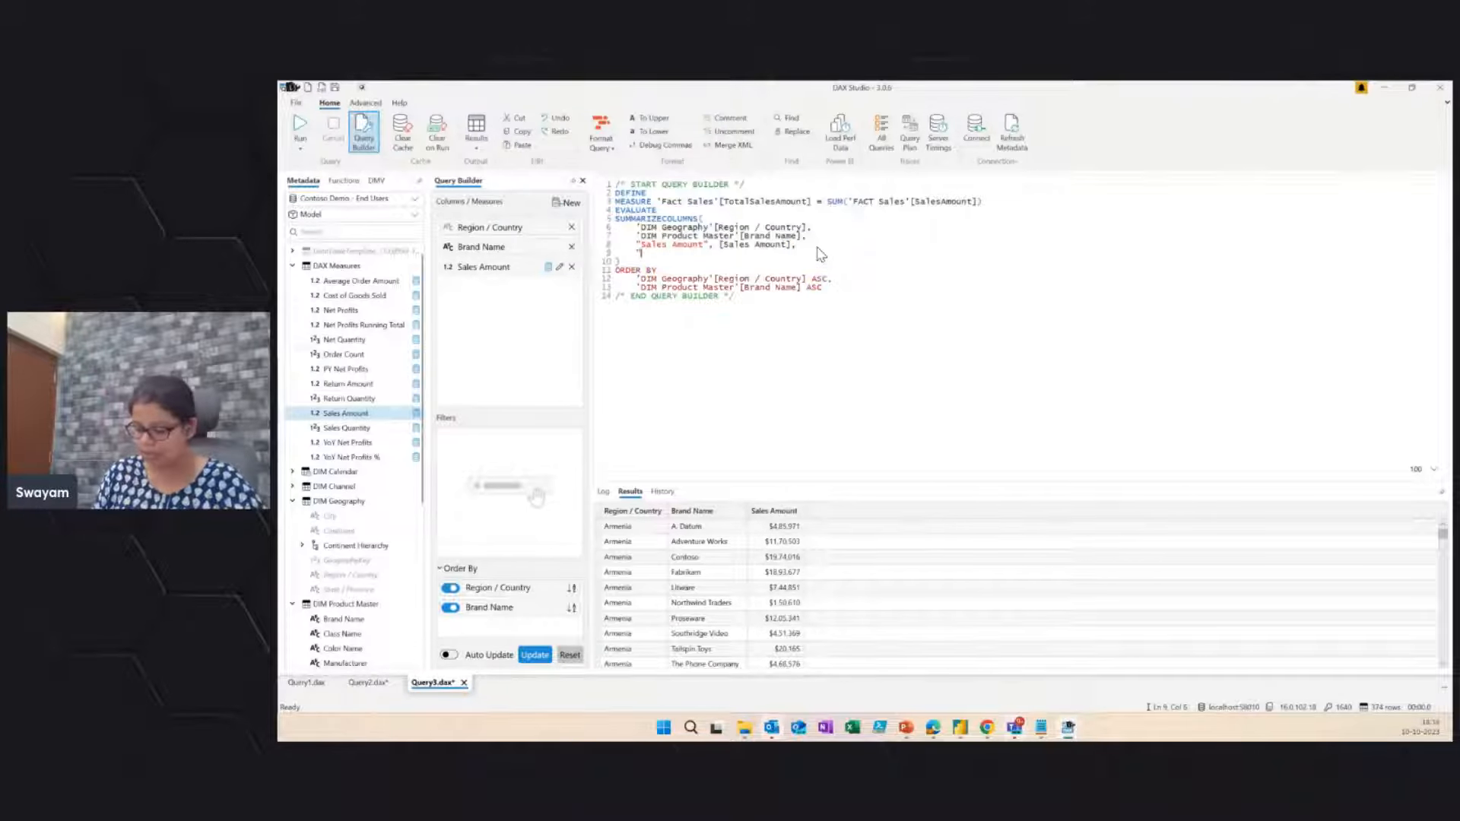
{"action": "type", "text": "NewS"}
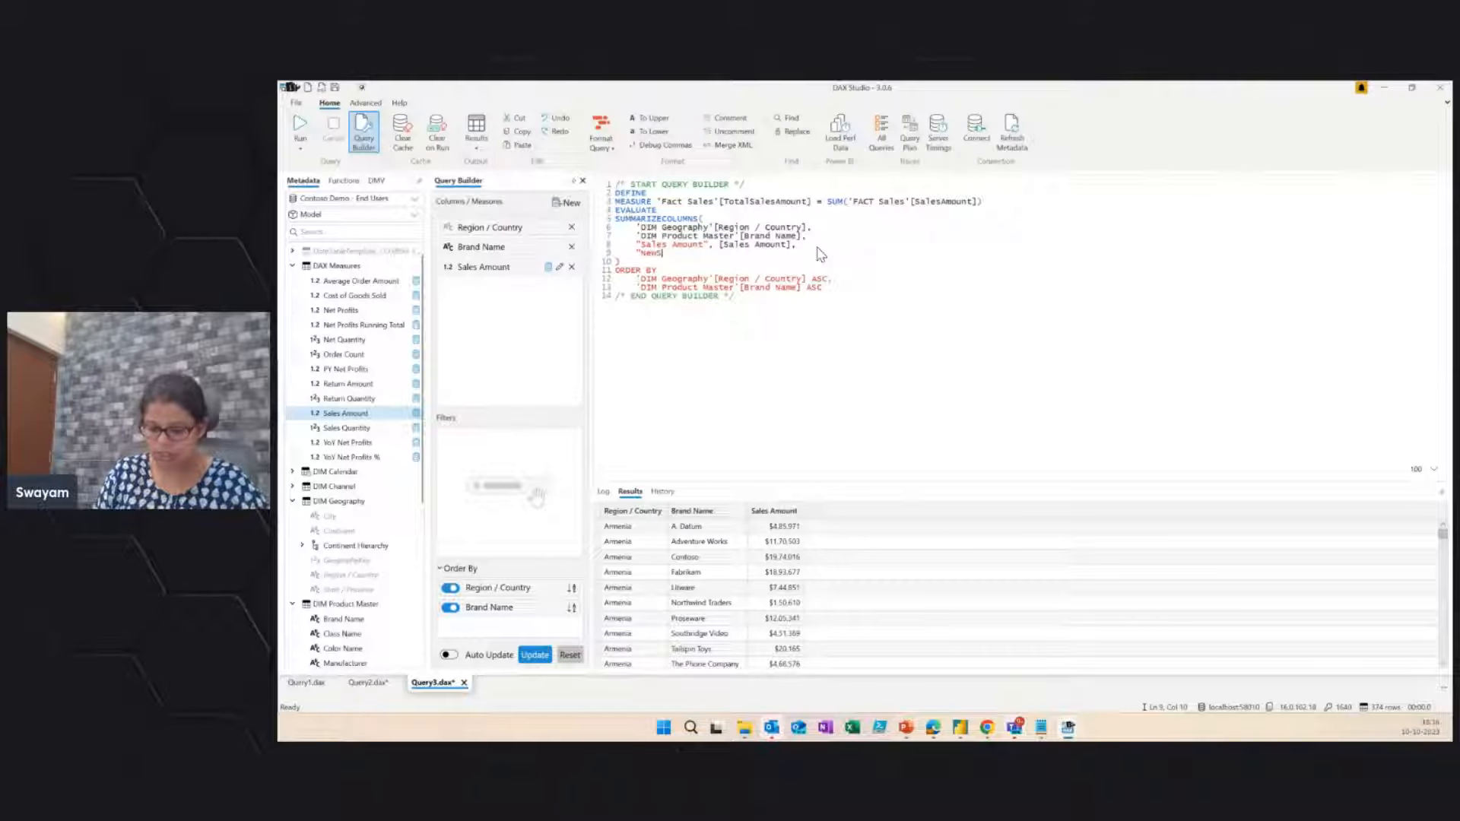
{"action": "type", "text": "A\" ,"}
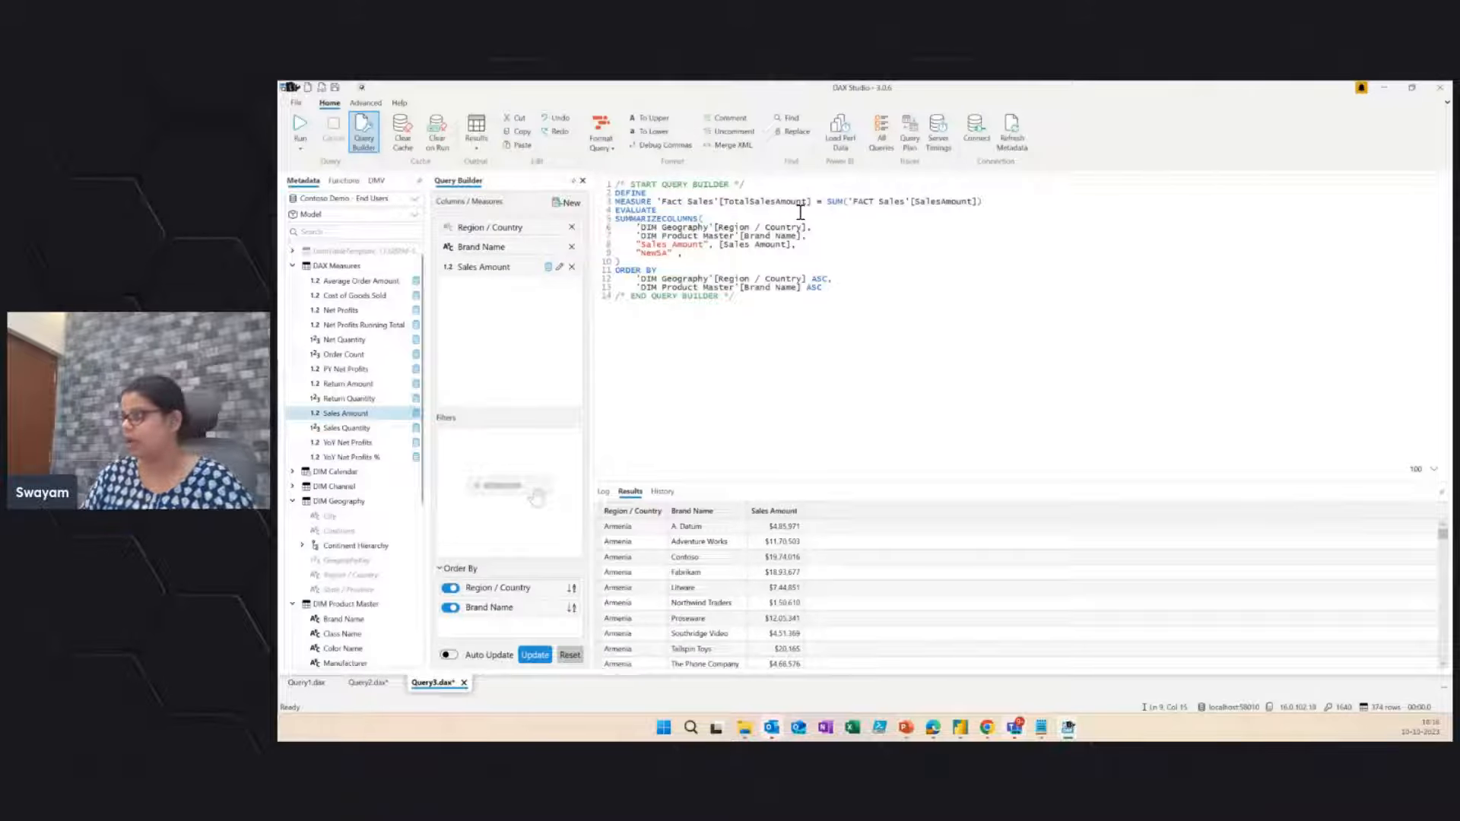
{"action": "left_click_drag", "start_coordinate": [812, 202], "coordinate": [658, 200]}
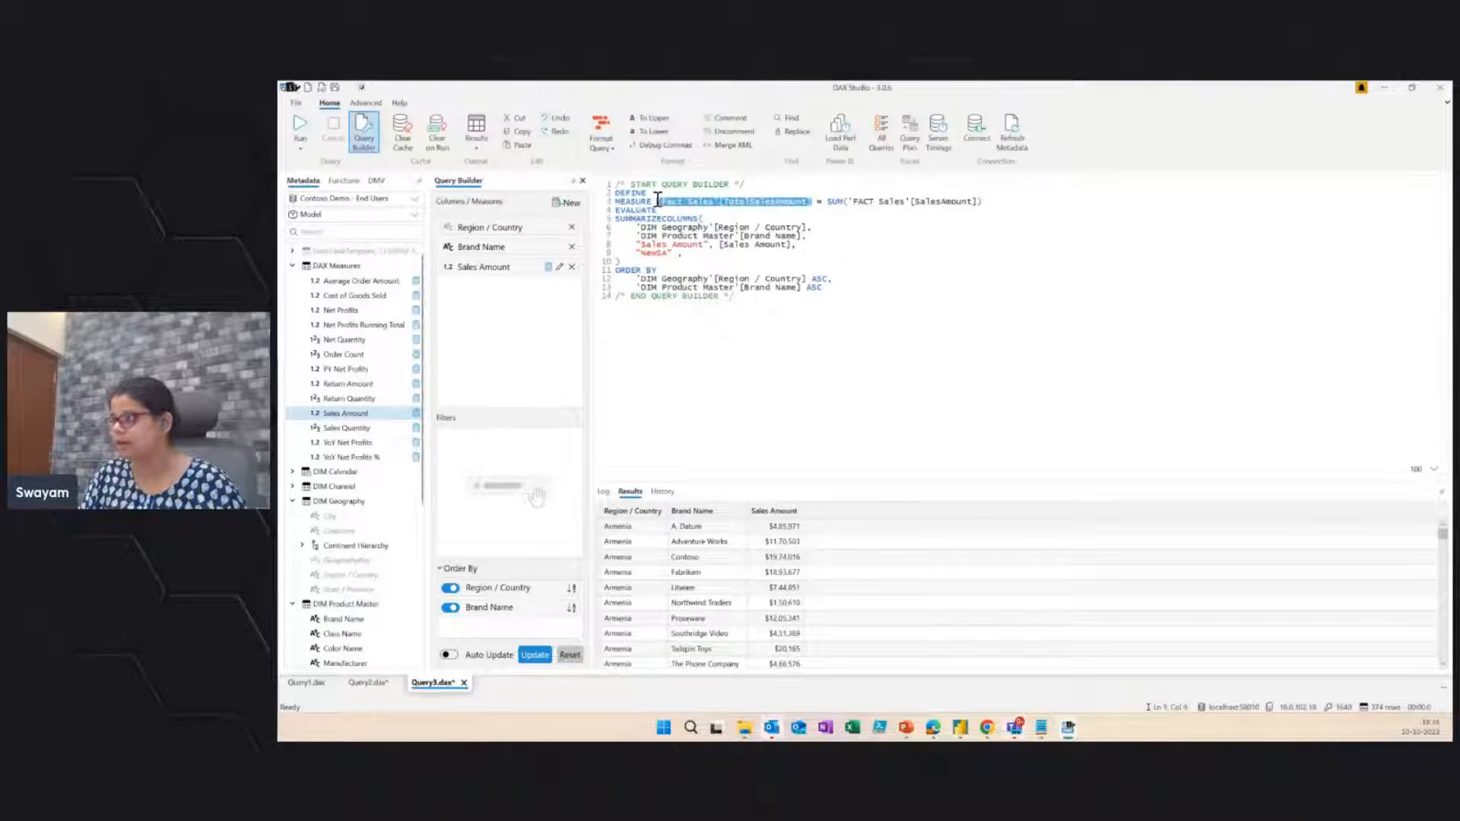
{"action": "key", "text": "ctrl+c"}
{"action": "left_click", "coordinate": [699, 253]}
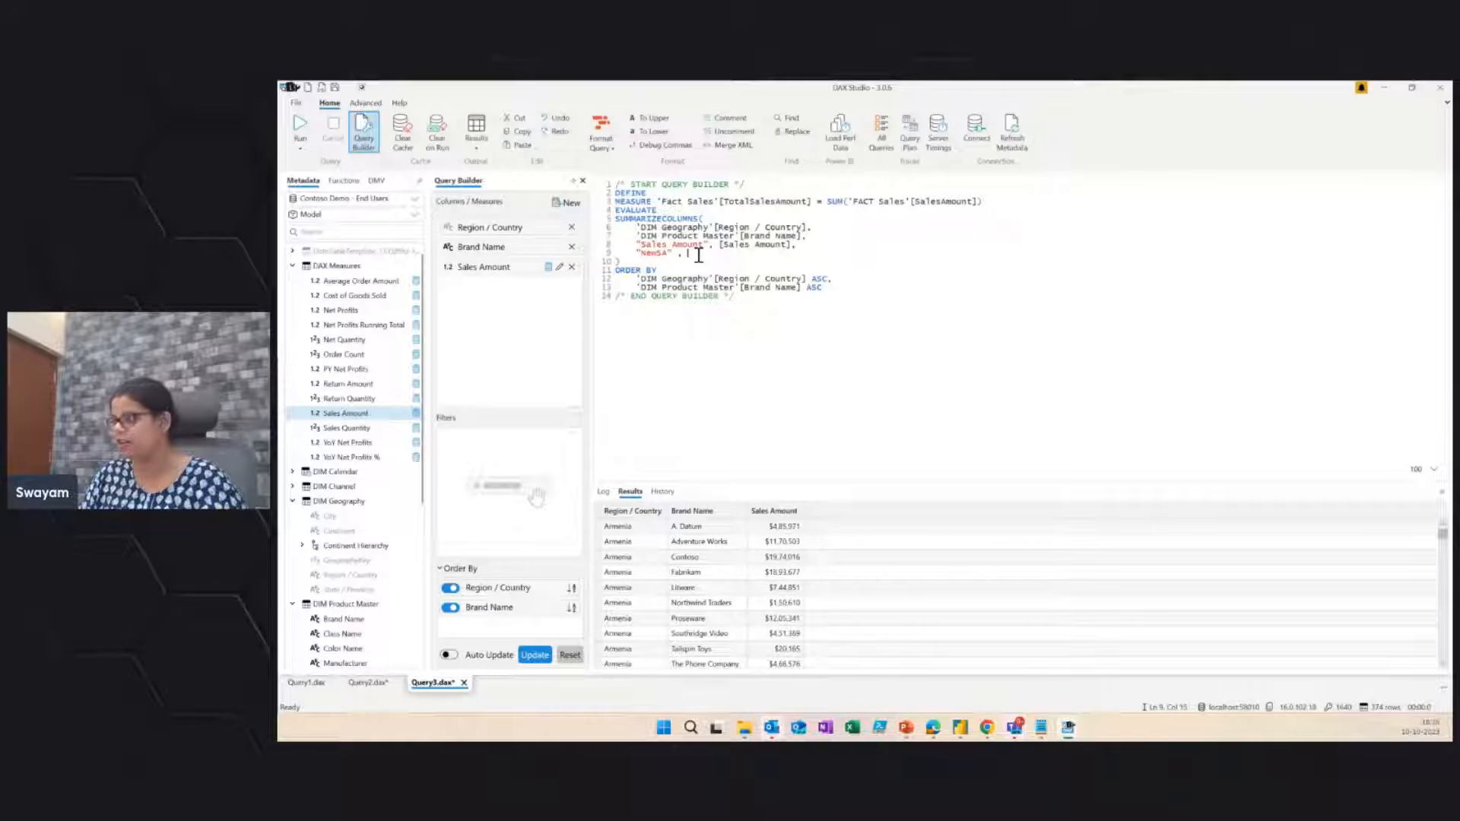
{"action": "key", "text": "ctrl+v"}
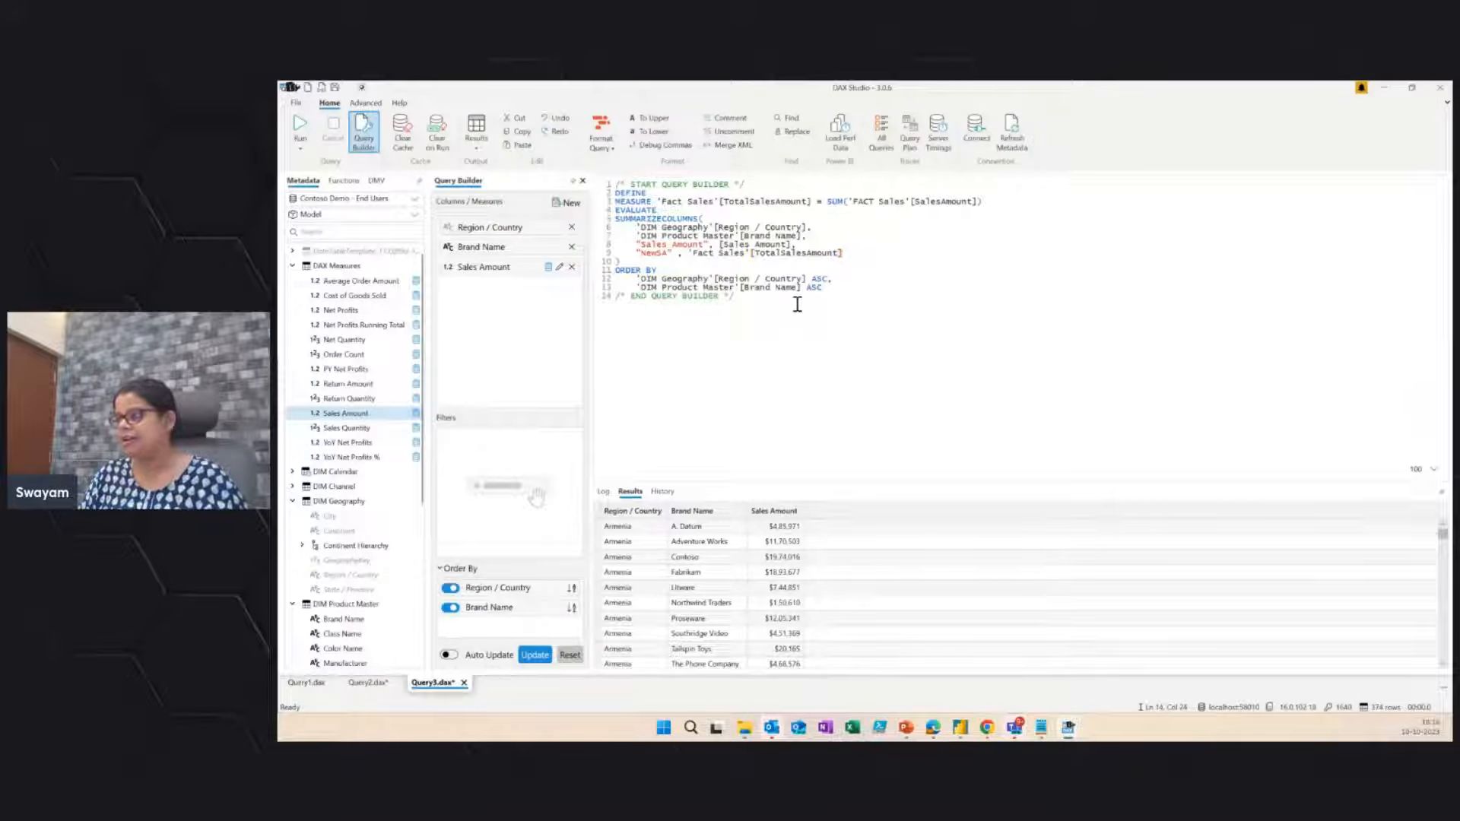
Step: Run the Query3 code from DEFINE to the end, then show the query history in a taller pane
{"action": "left_click_drag", "start_coordinate": [795, 304], "coordinate": [613, 191]}
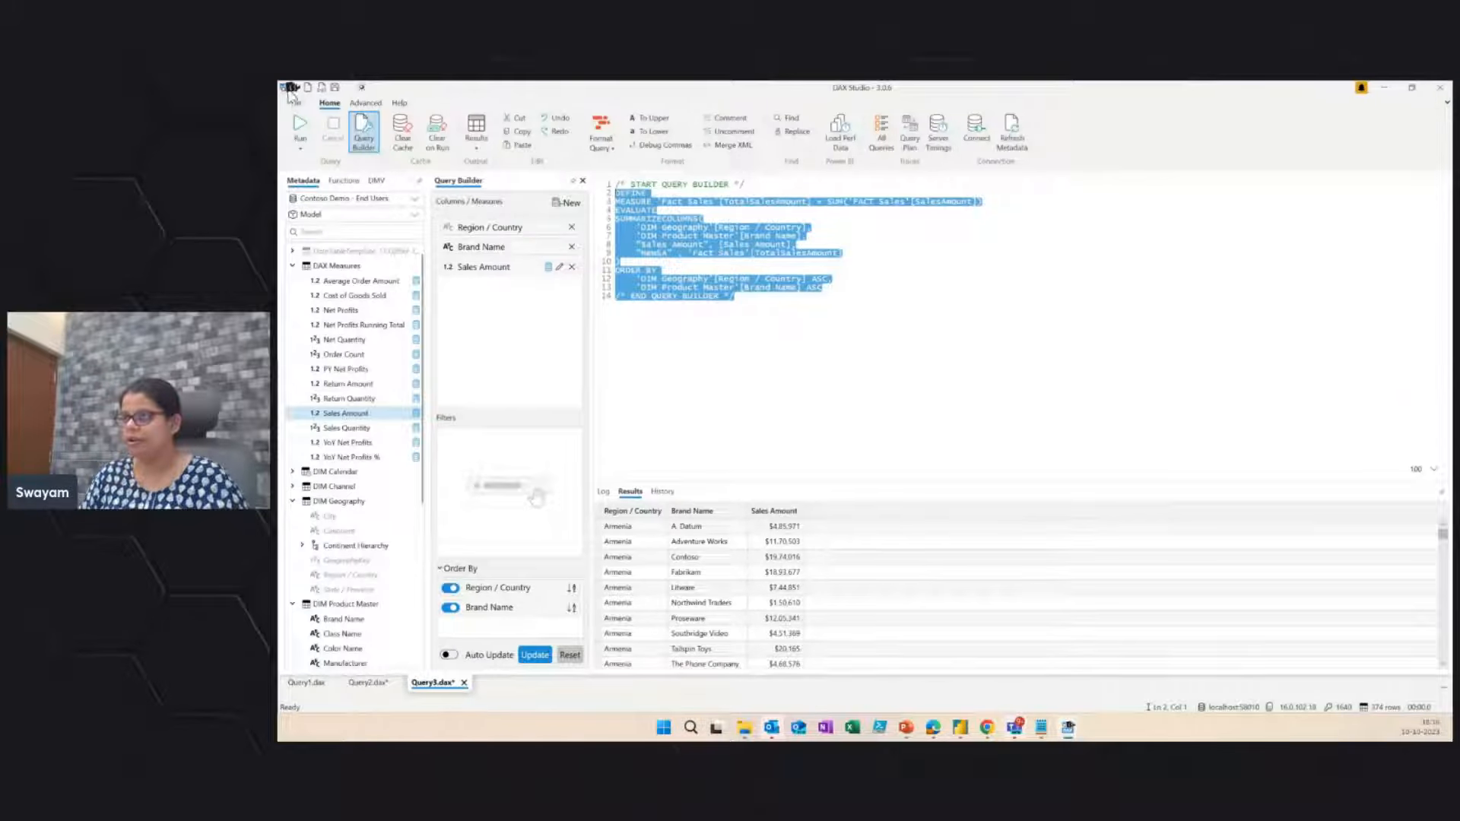
{"action": "left_click", "coordinate": [299, 123]}
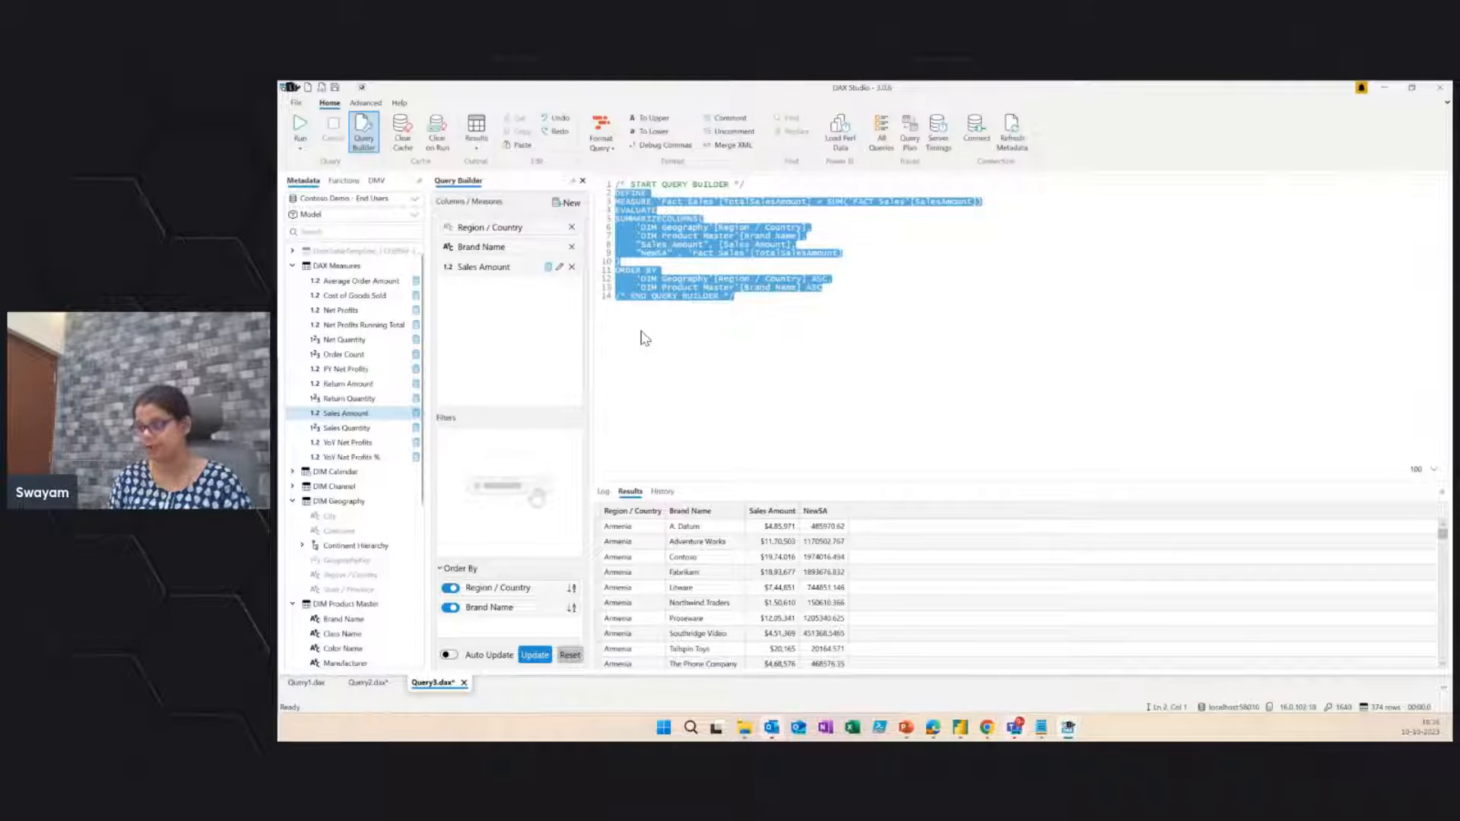
{"action": "left_click", "coordinate": [663, 494]}
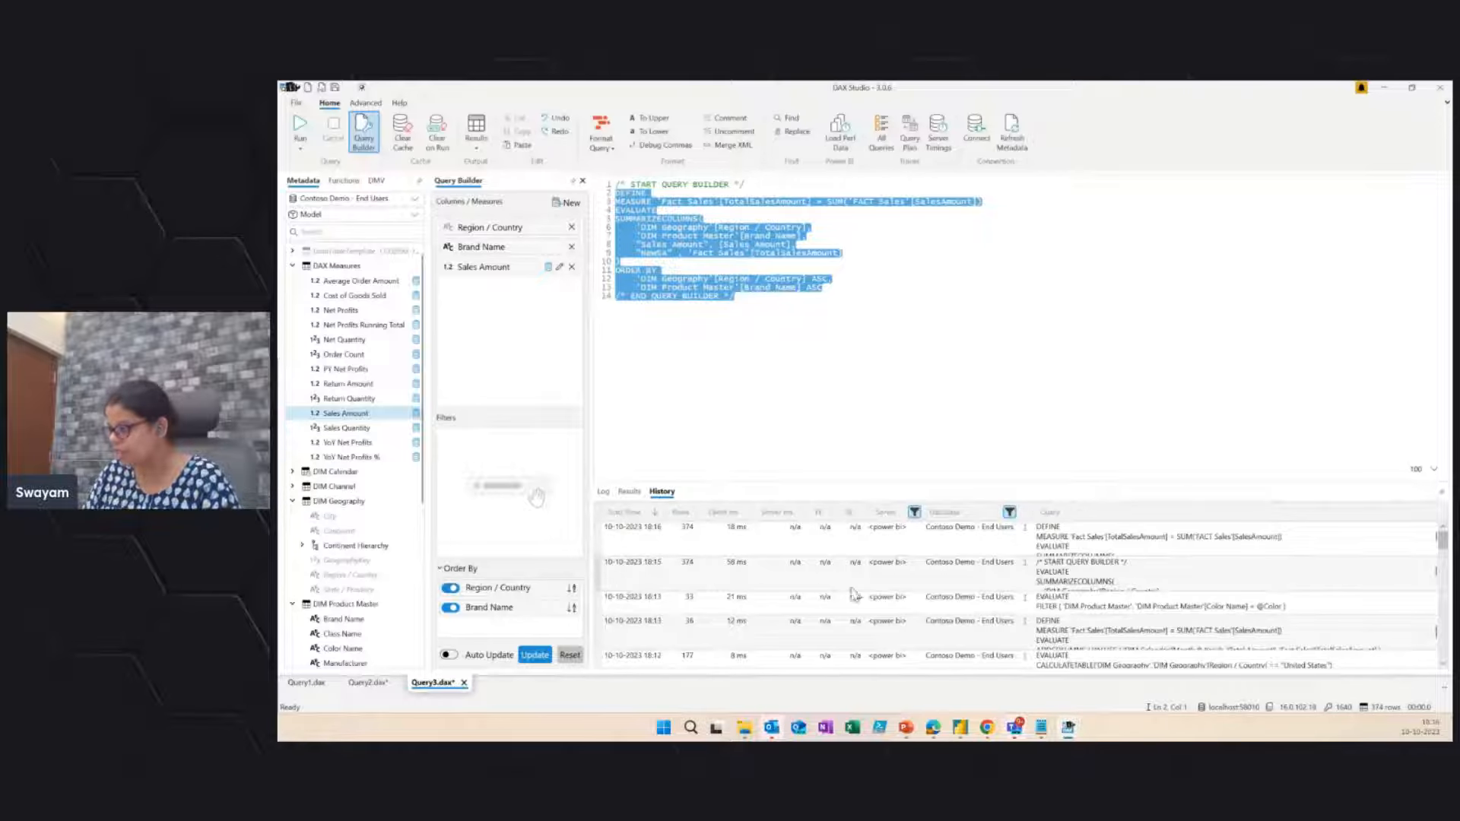
{"action": "left_click_drag", "start_coordinate": [964, 484], "coordinate": [952, 363]}
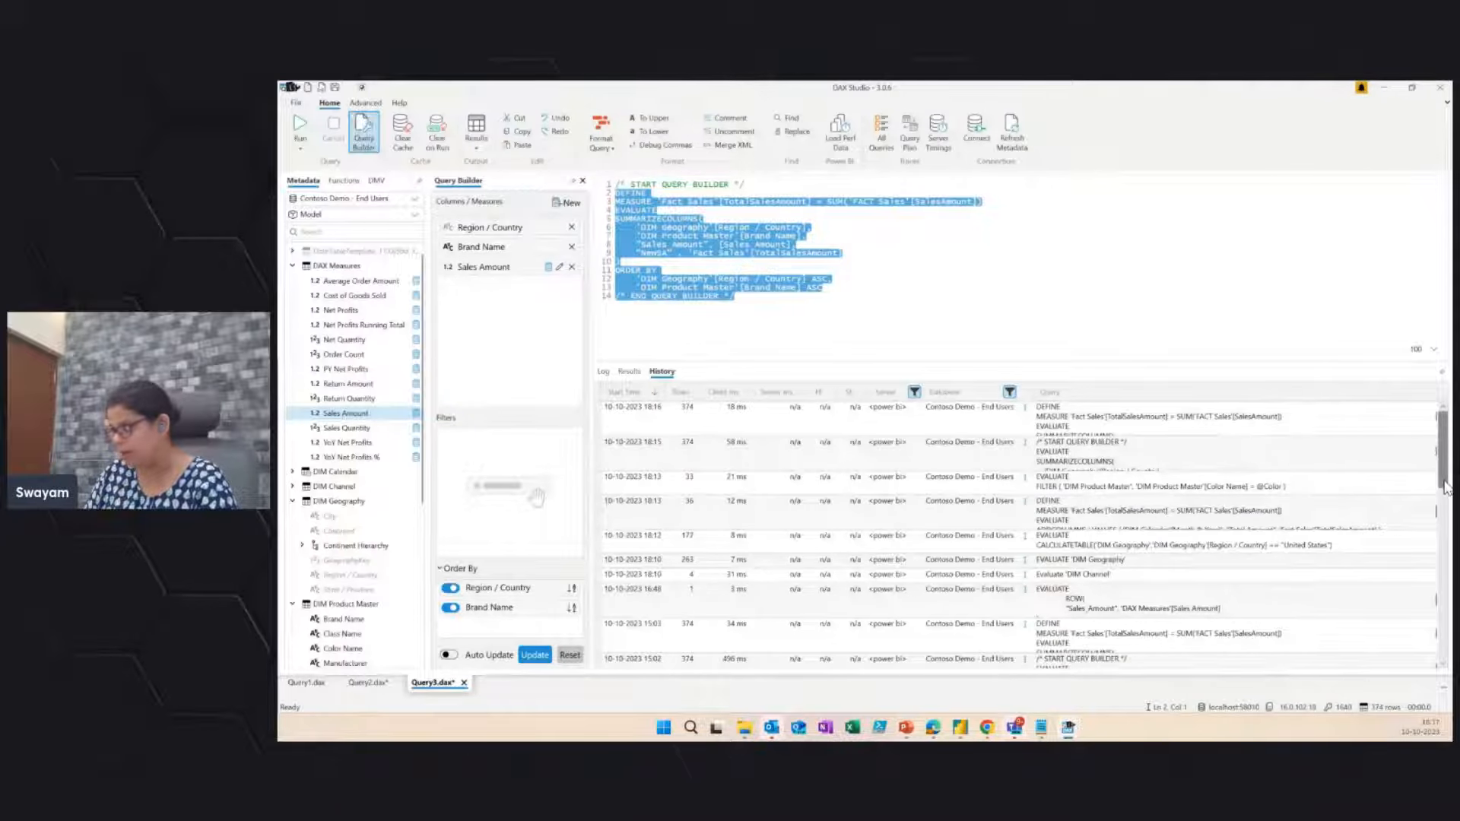
Step: Show the Query3 results and copy the result table with its headers
{"action": "mouse_move", "coordinate": [1443, 469]}
{"action": "left_mouse_down"}
{"action": "mouse_move", "coordinate": [1443, 489]}
{"action": "mouse_move", "coordinate": [1439, 450]}
{"action": "left_mouse_up"}
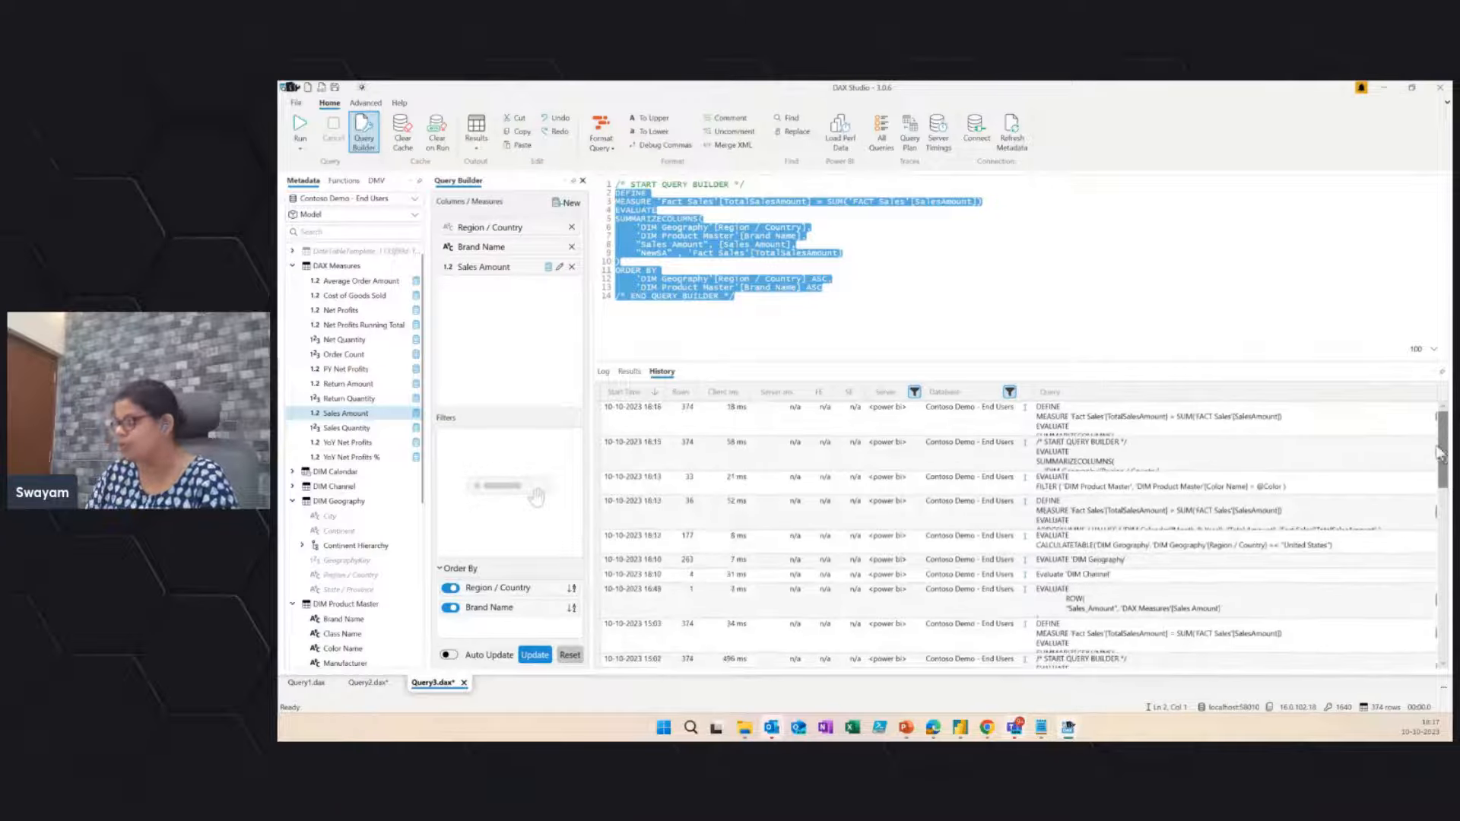
{"action": "left_click", "coordinate": [789, 318]}
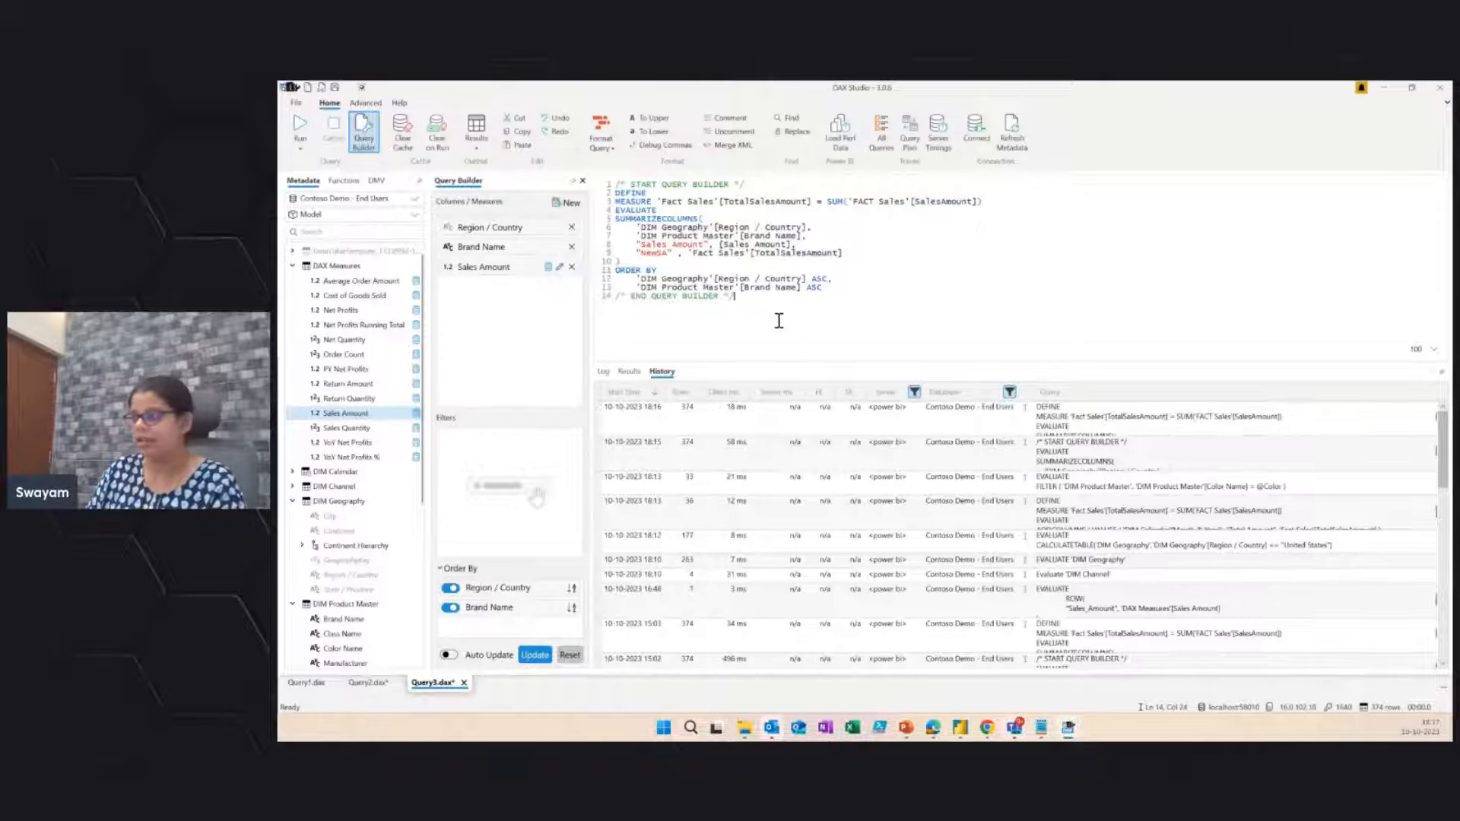
{"action": "left_click", "coordinate": [628, 373]}
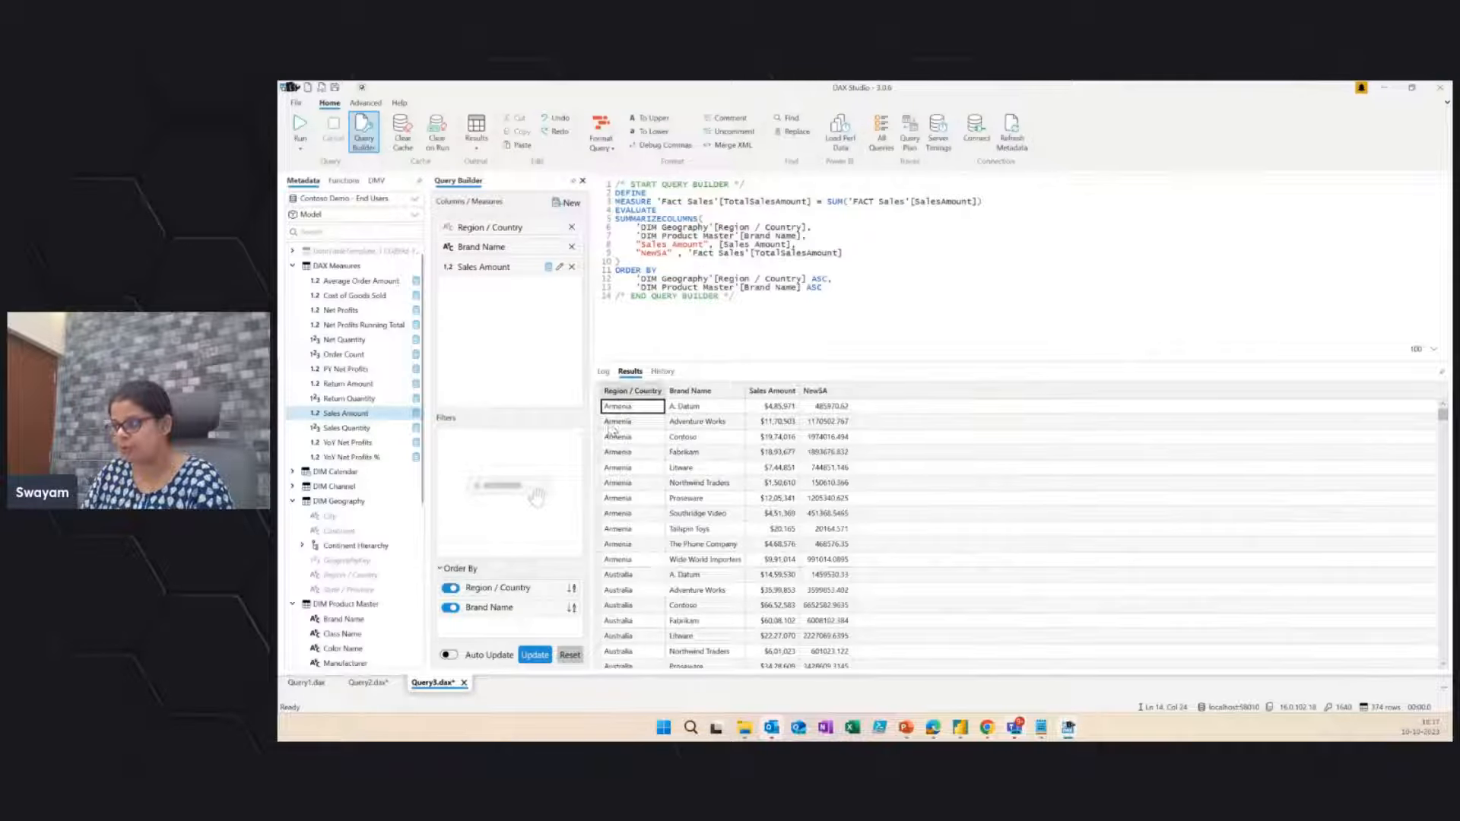
{"action": "right_click", "coordinate": [639, 394]}
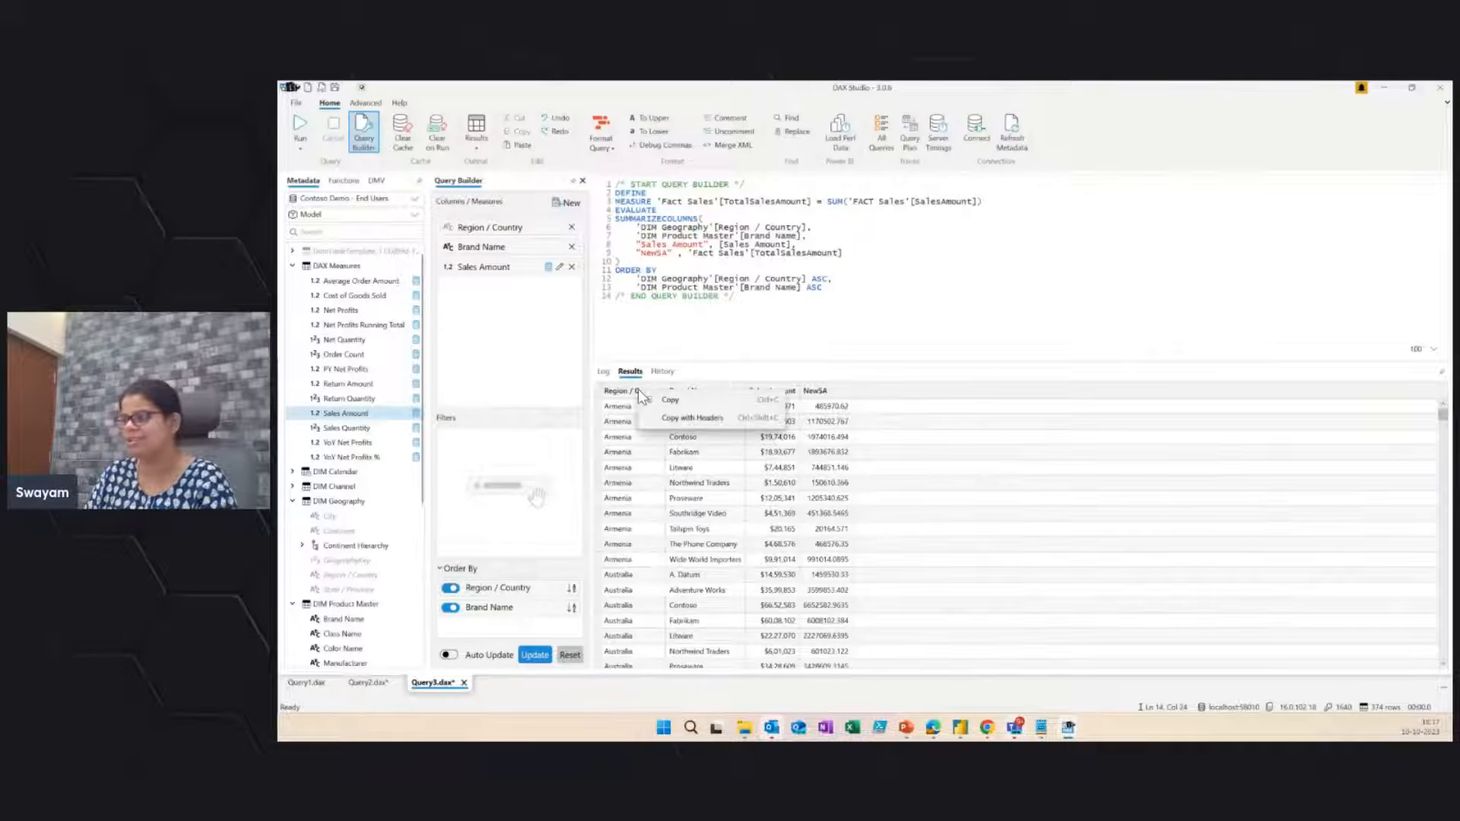
{"action": "left_click", "coordinate": [674, 421]}
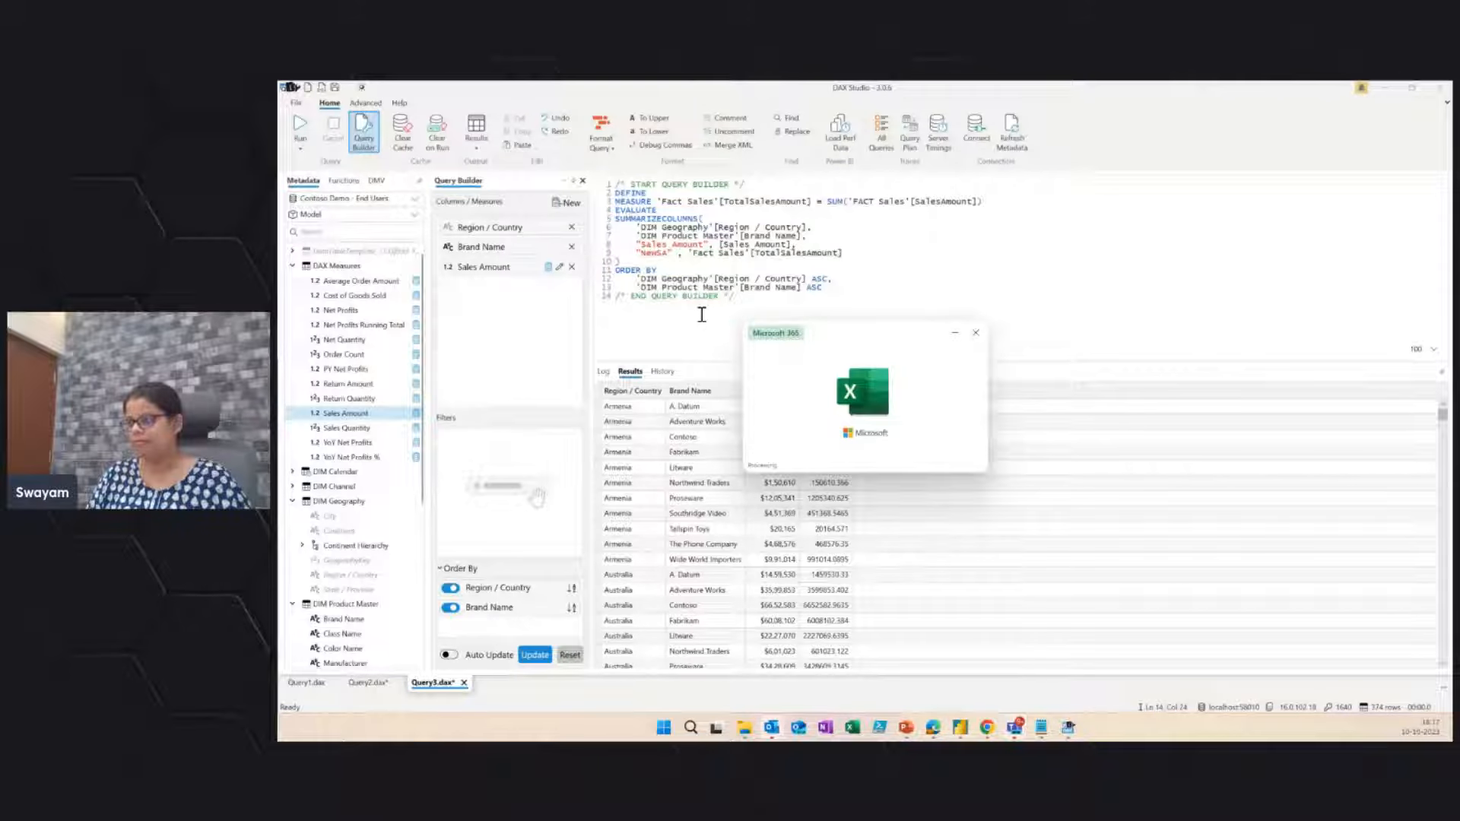
{"action": "left_click", "coordinate": [701, 314]}
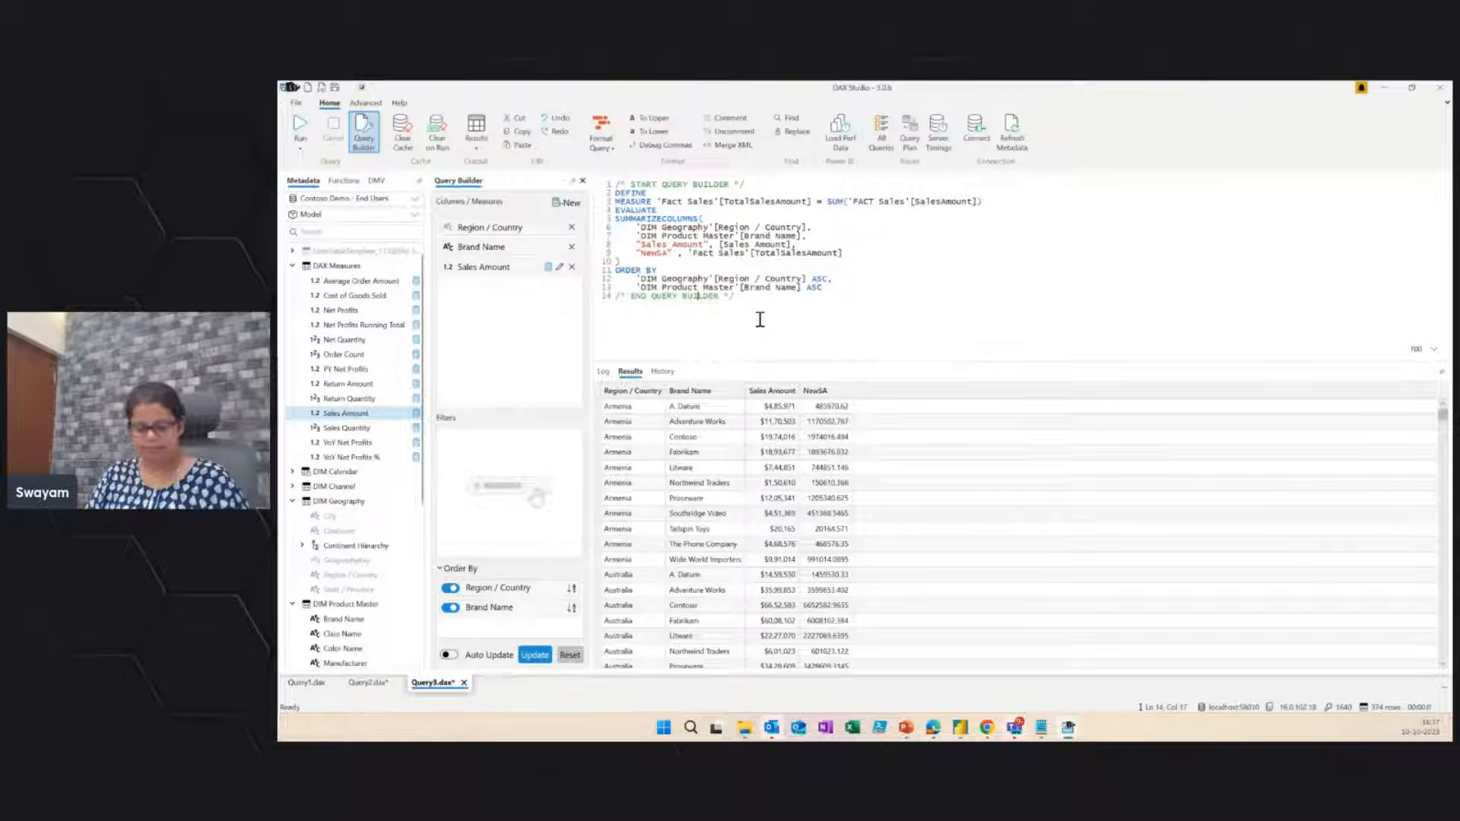
{"action": "scroll", "coordinate": [760, 319], "scroll_direction": "up", "scroll_amount": 2}
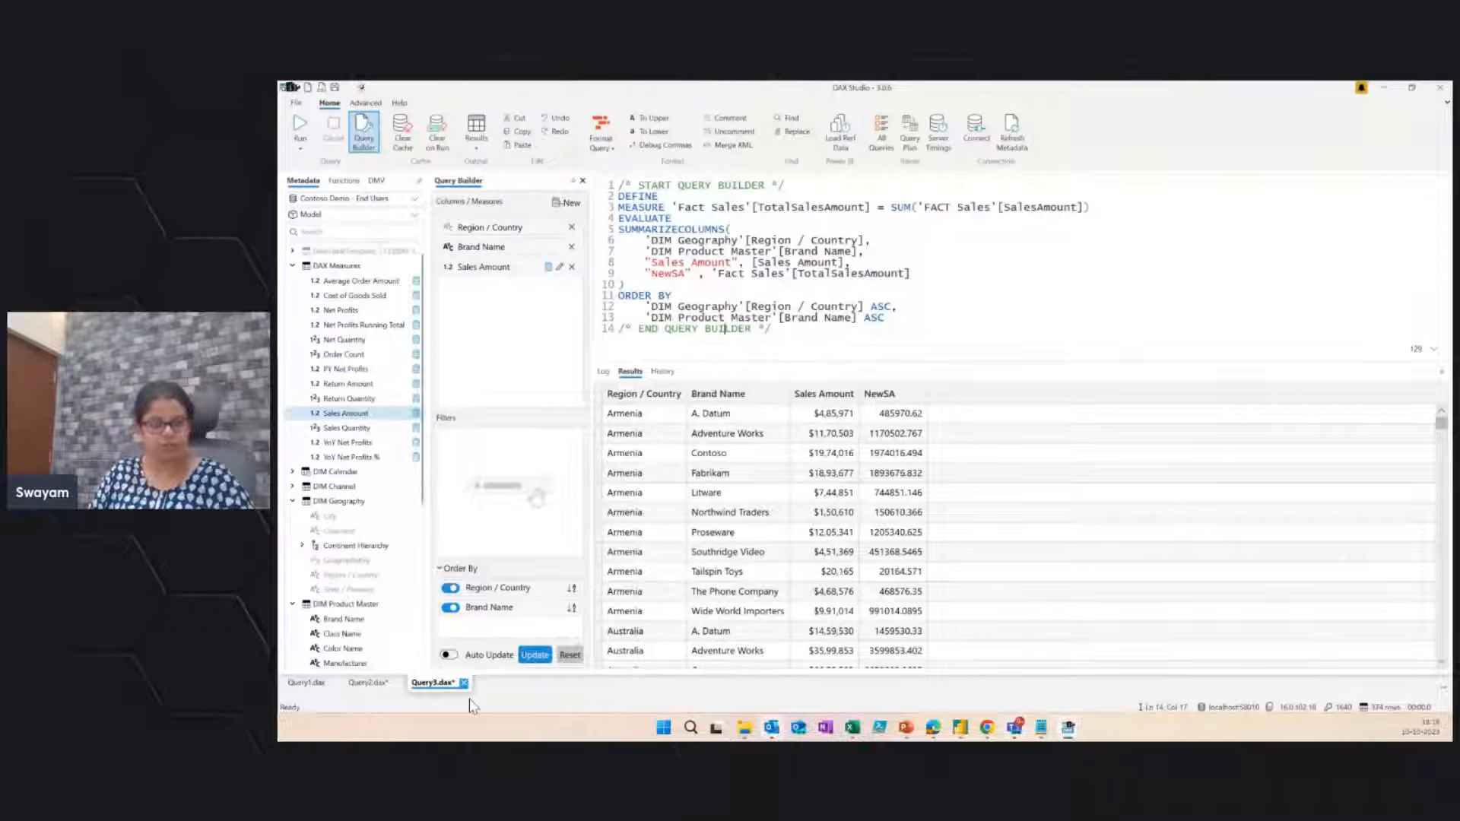
Step: Format only the DEFINE MEASURE to ADDCOLUMNS query in Query2 with Format Query
{"action": "left_click", "coordinate": [368, 683]}
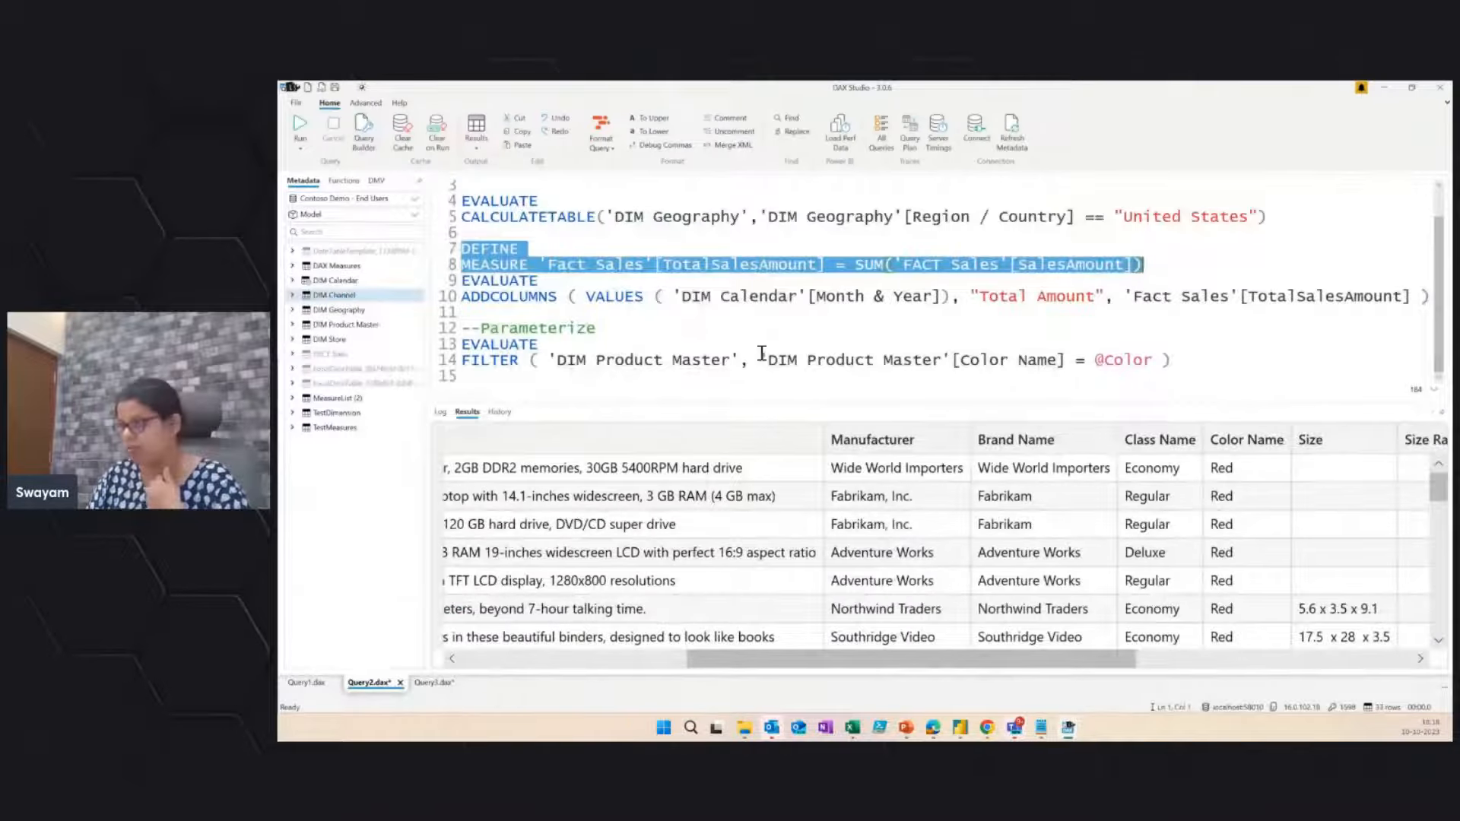
{"action": "left_click", "coordinate": [459, 251]}
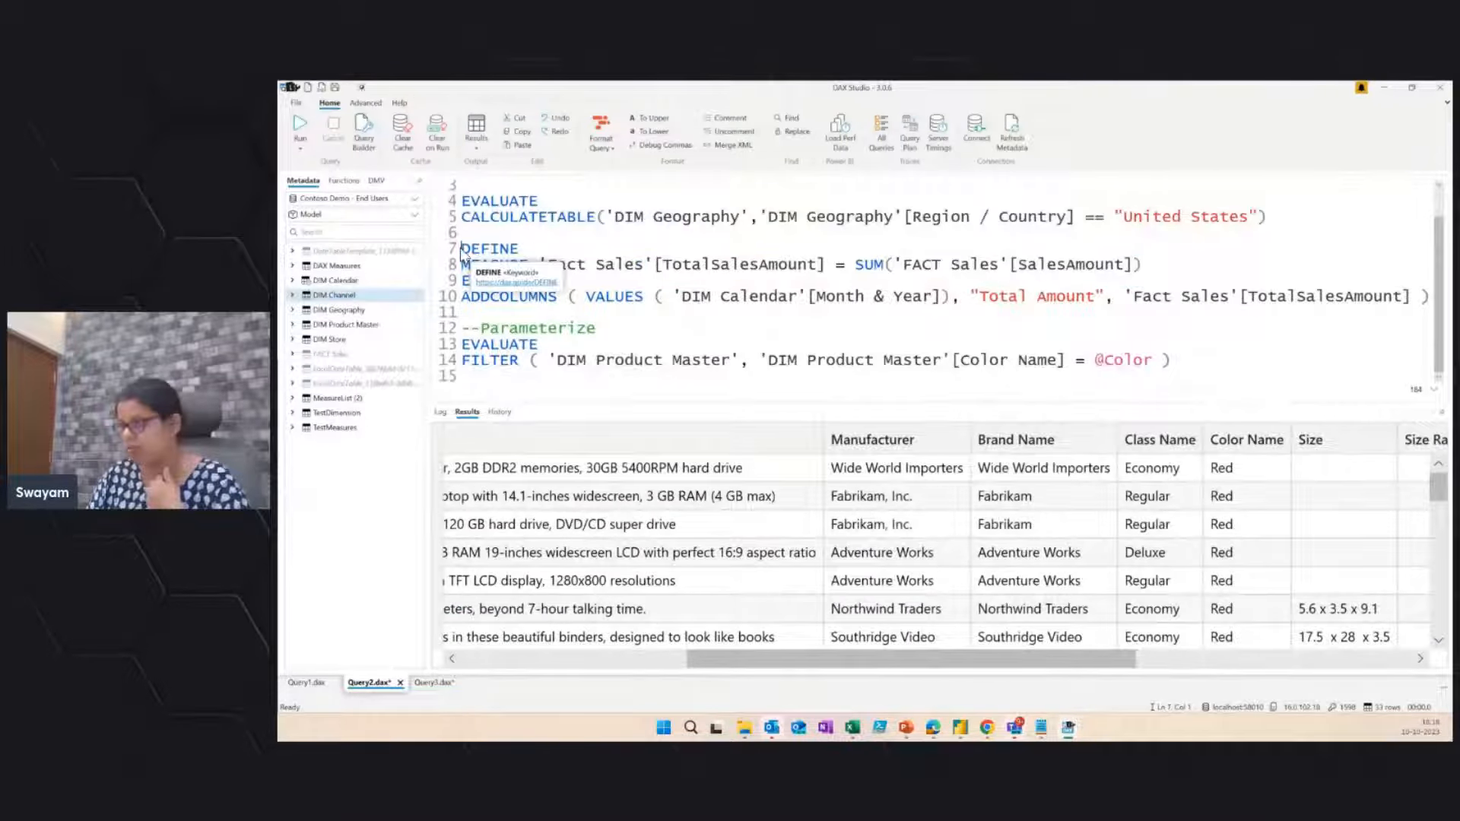
{"action": "left_click_drag", "start_coordinate": [485, 256], "coordinate": [1429, 296]}
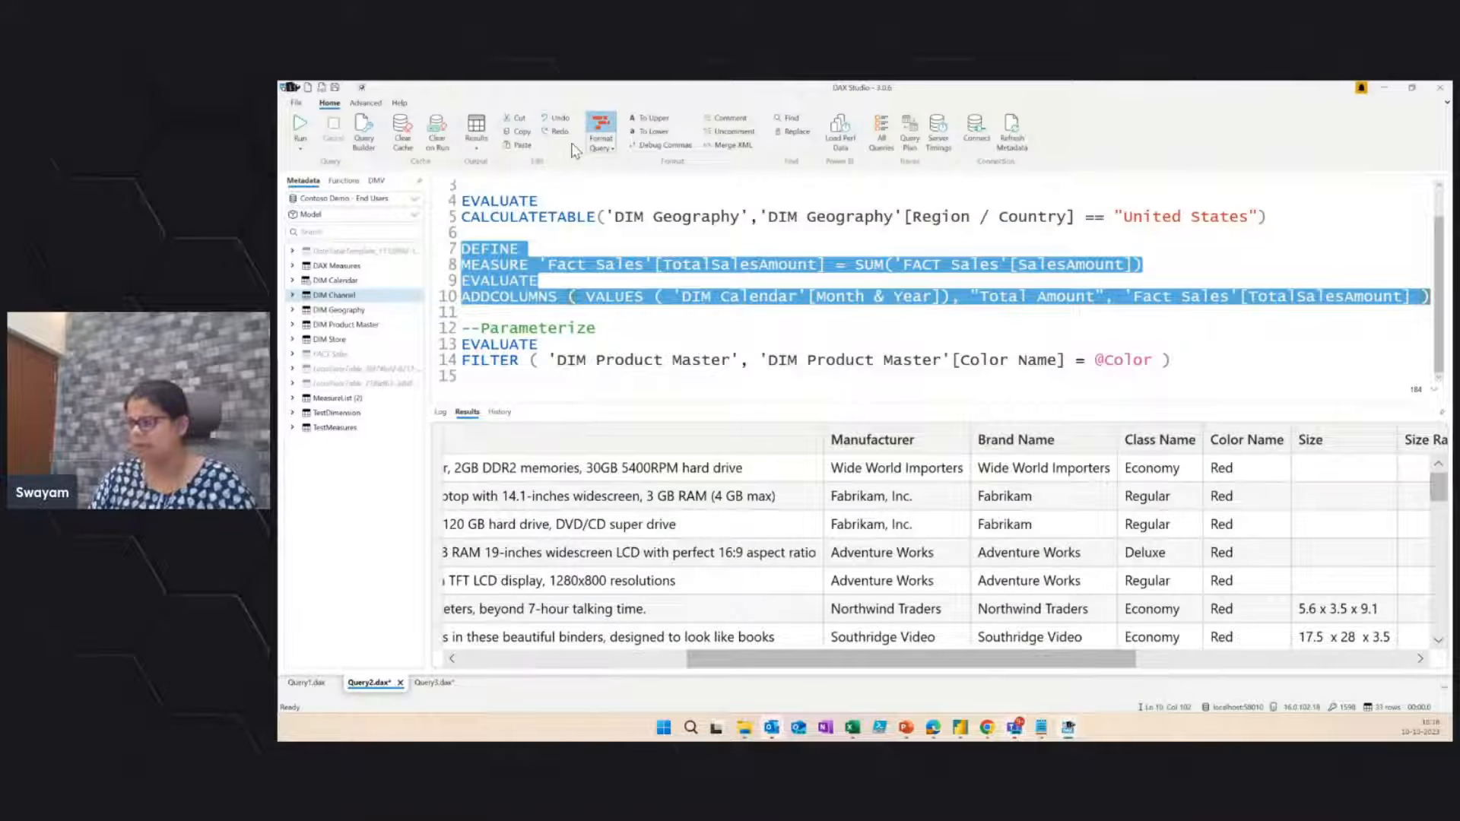
{"action": "key", "text": "F6"}
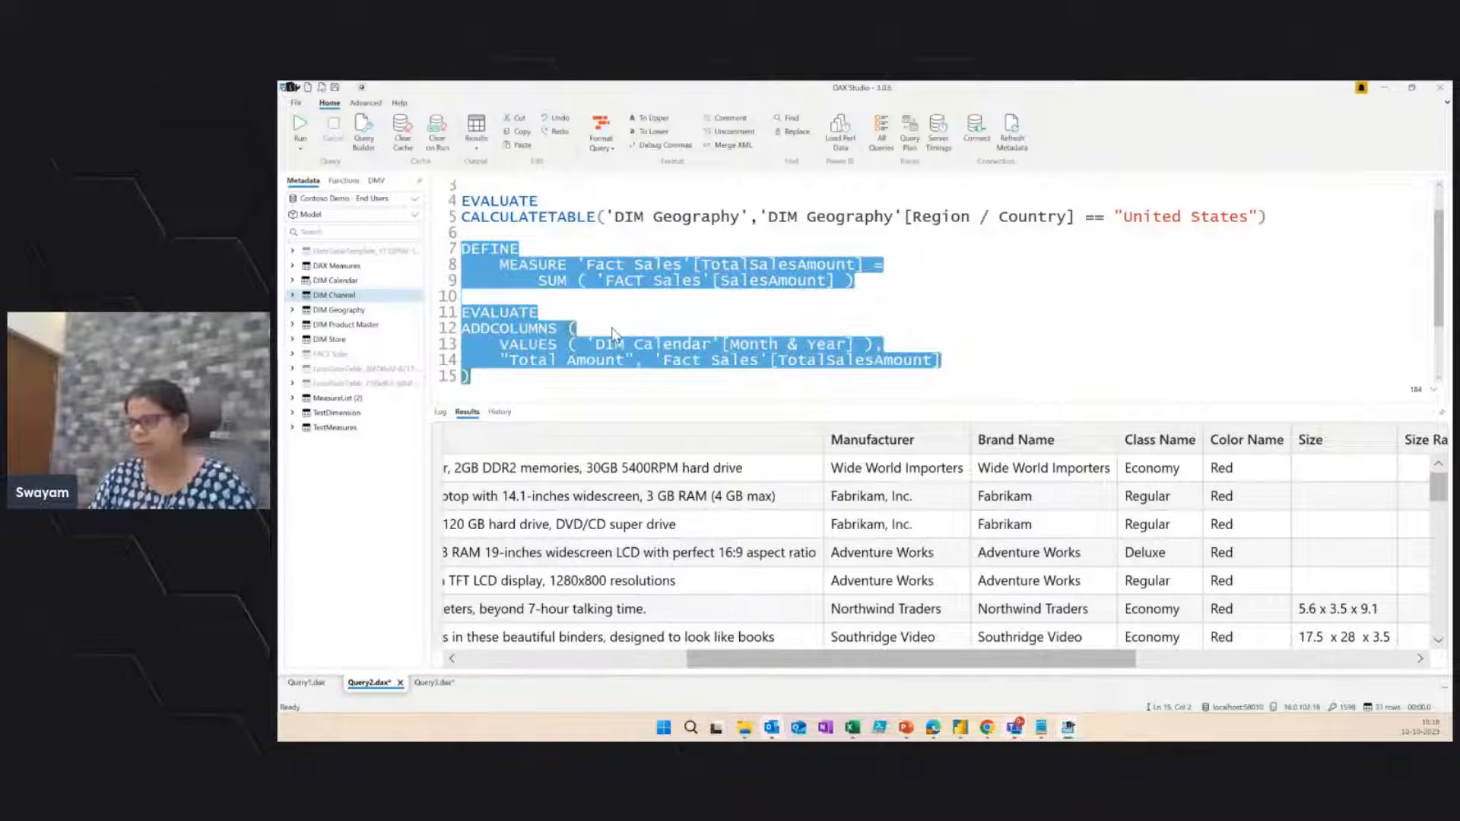
{"action": "left_click_drag", "start_coordinate": [480, 329], "coordinate": [454, 222]}
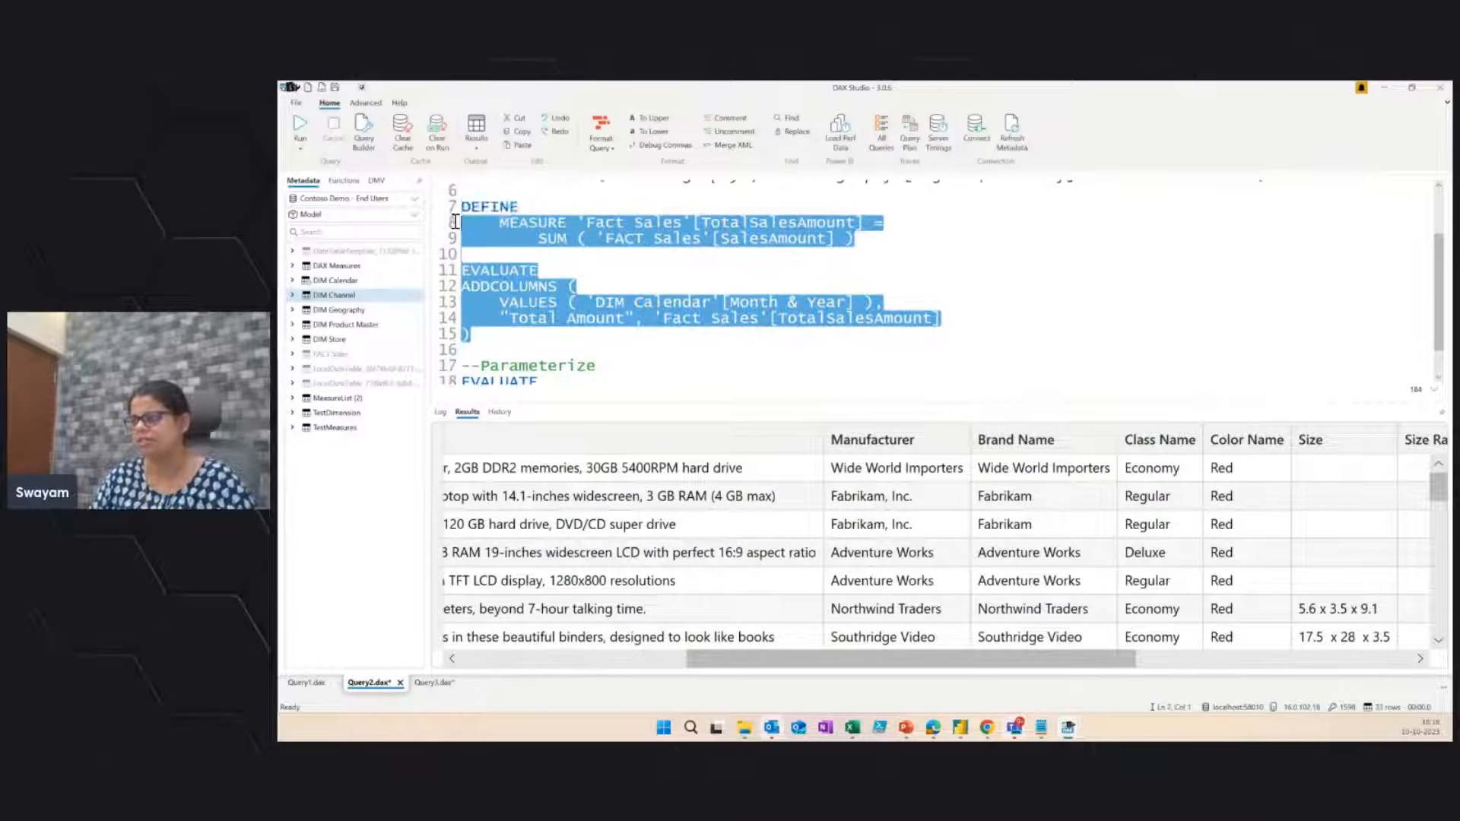
{"action": "left_click", "coordinate": [545, 352]}
Step: Comment out the EVALUATE and FILTER lines under the Parameterize heading in Query2
{"action": "scroll", "coordinate": [599, 304], "scroll_direction": "down", "scroll_amount": 1}
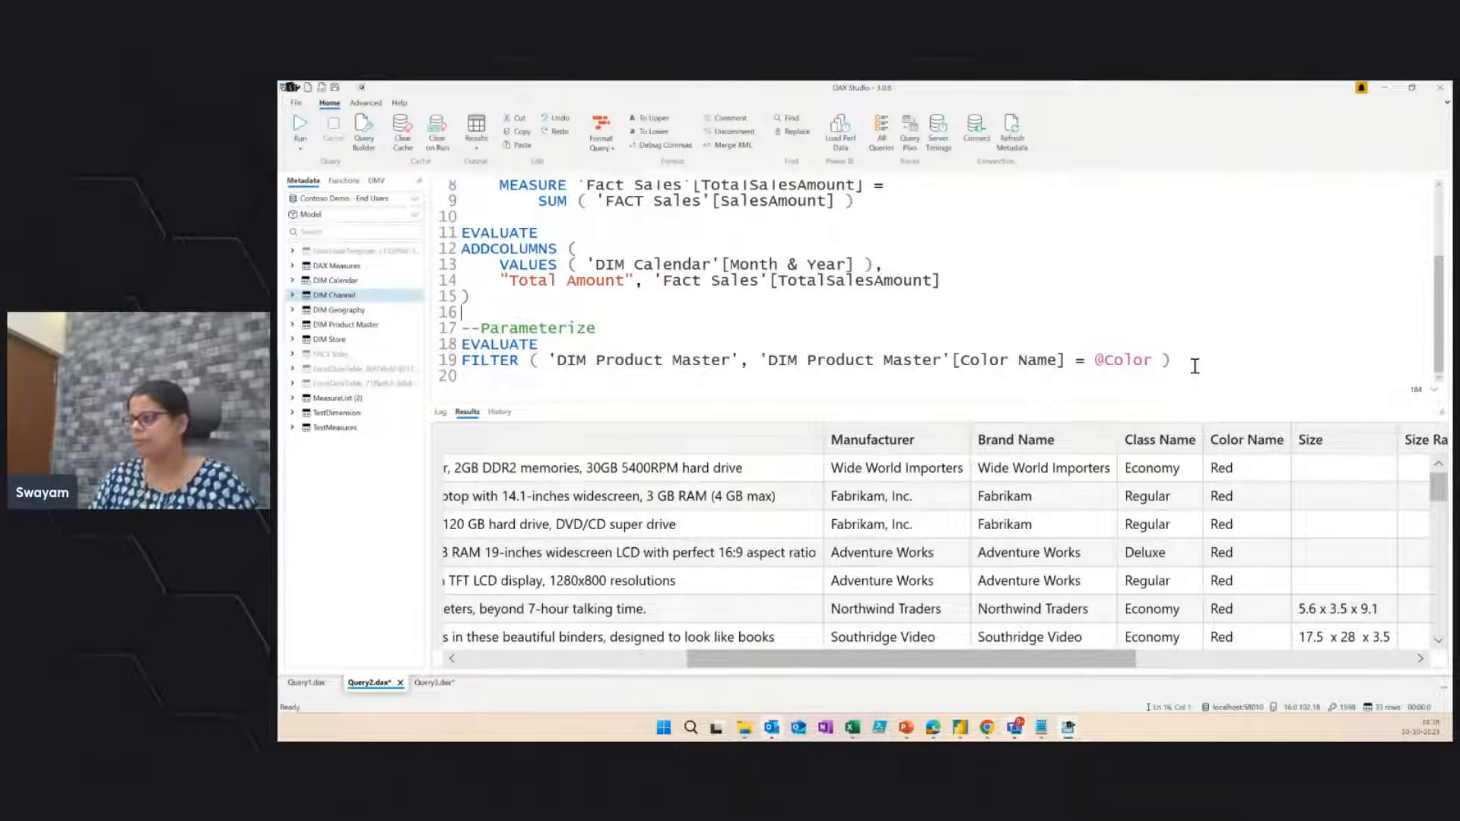
{"action": "left_click_drag", "start_coordinate": [1176, 362], "coordinate": [454, 346]}
{"action": "left_click", "coordinate": [729, 119]}
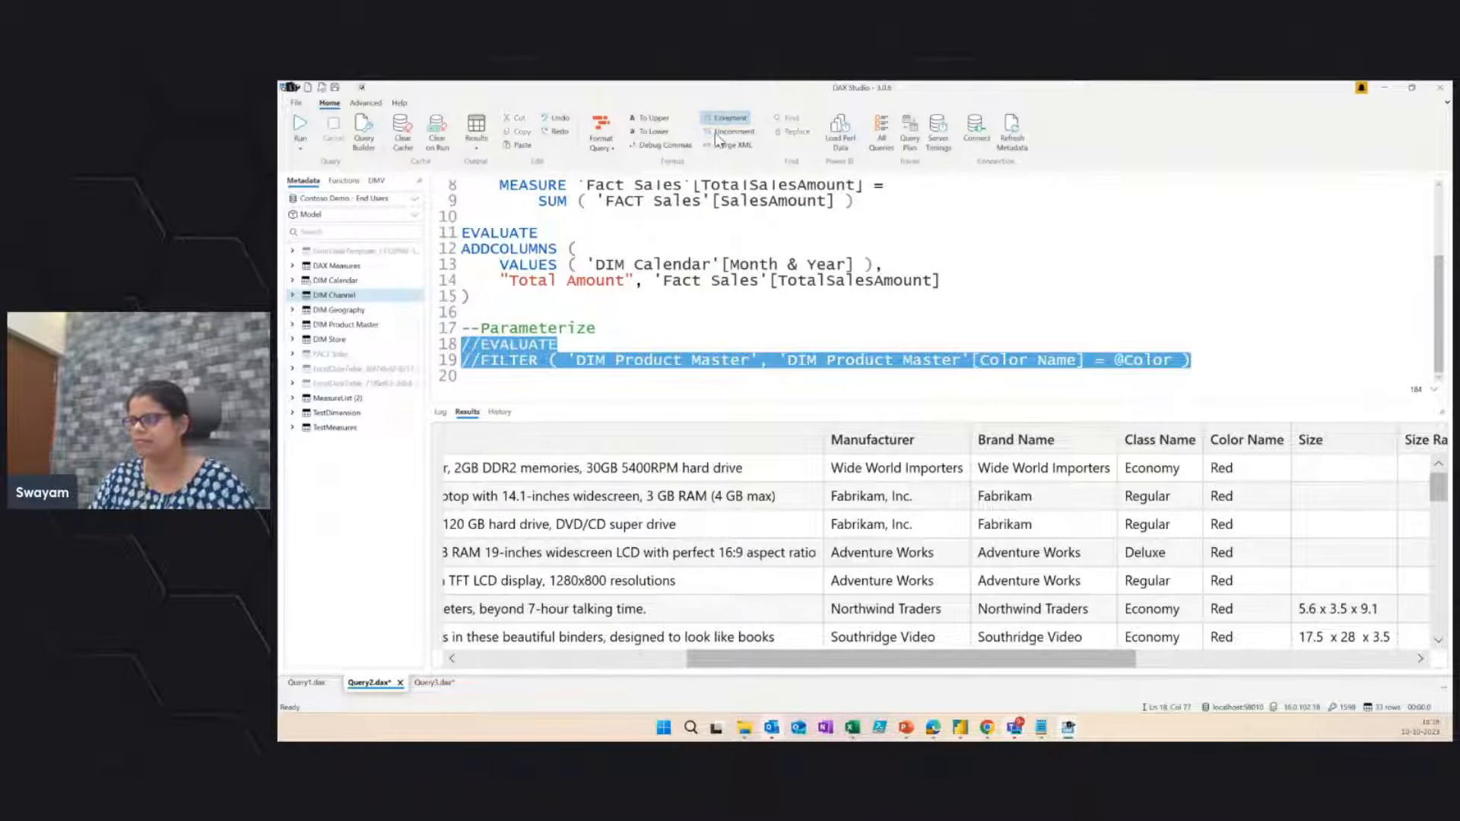
{"action": "left_click", "coordinate": [645, 359]}
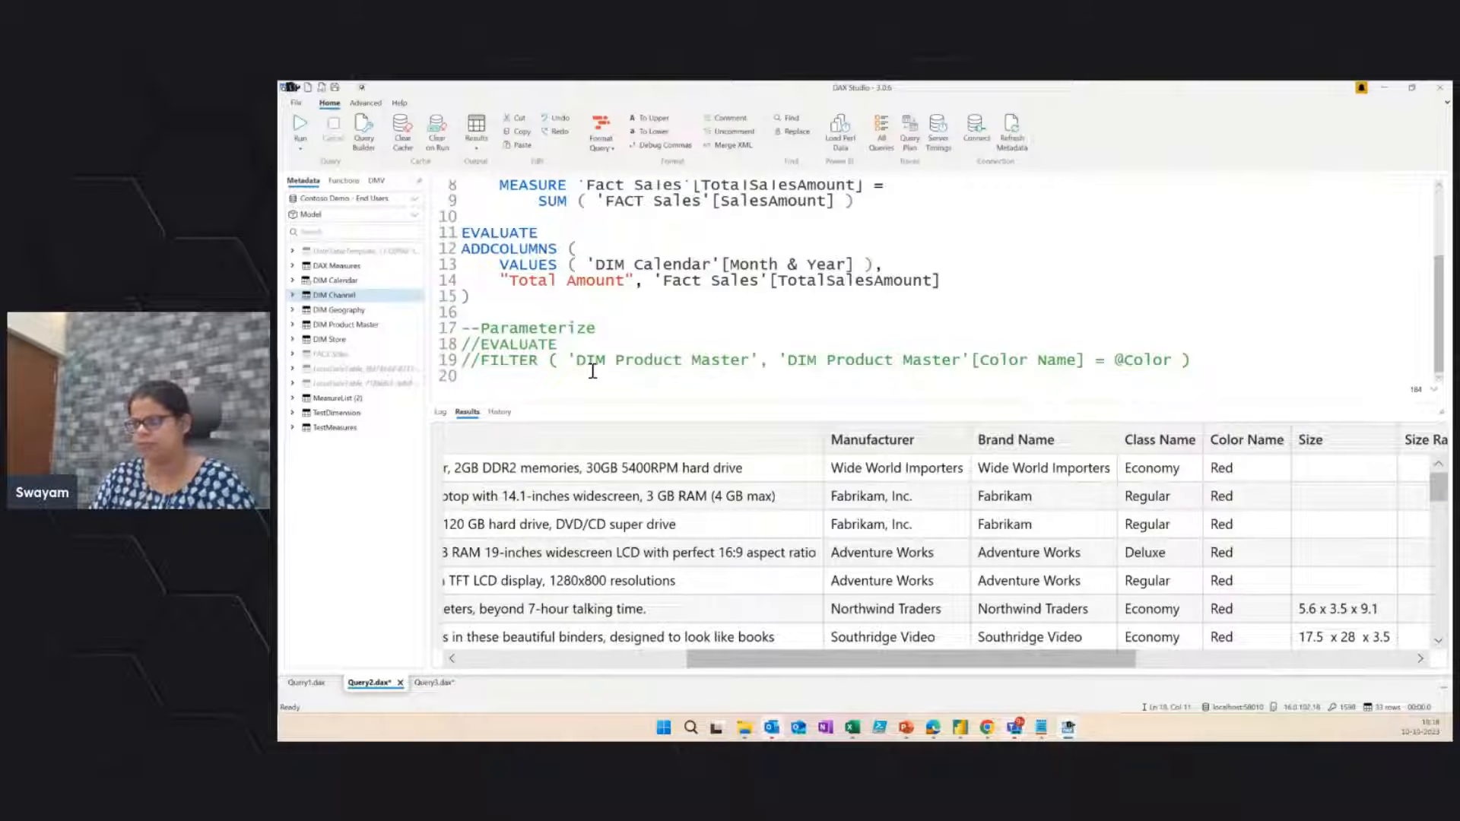
{"action": "key", "text": "Up"}
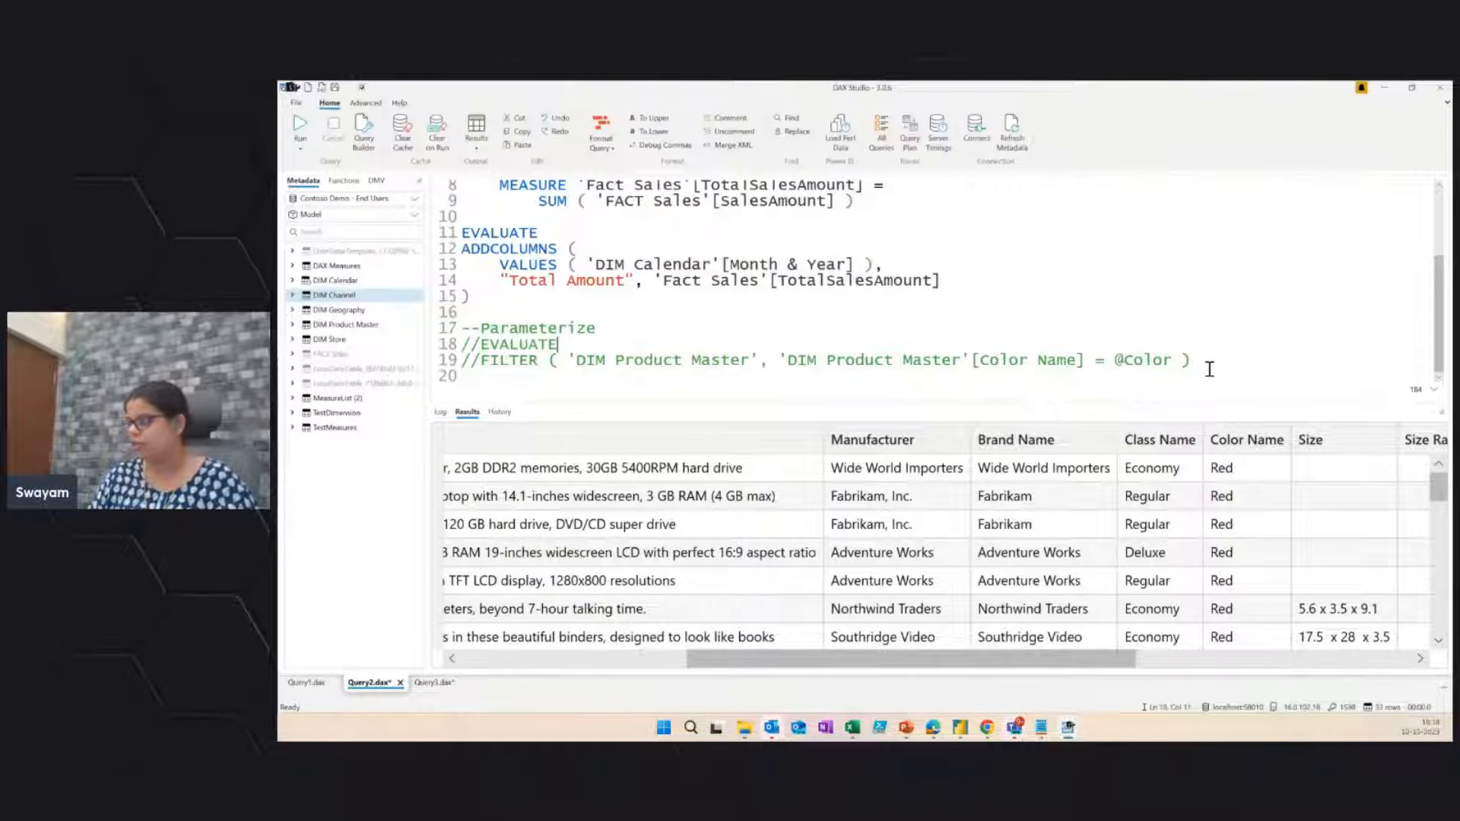
Step: Convert the Parameterize comment and the two commented-out lines below it to upper case, and finally to lower case
{"action": "left_click_drag", "start_coordinate": [1210, 363], "coordinate": [466, 332]}
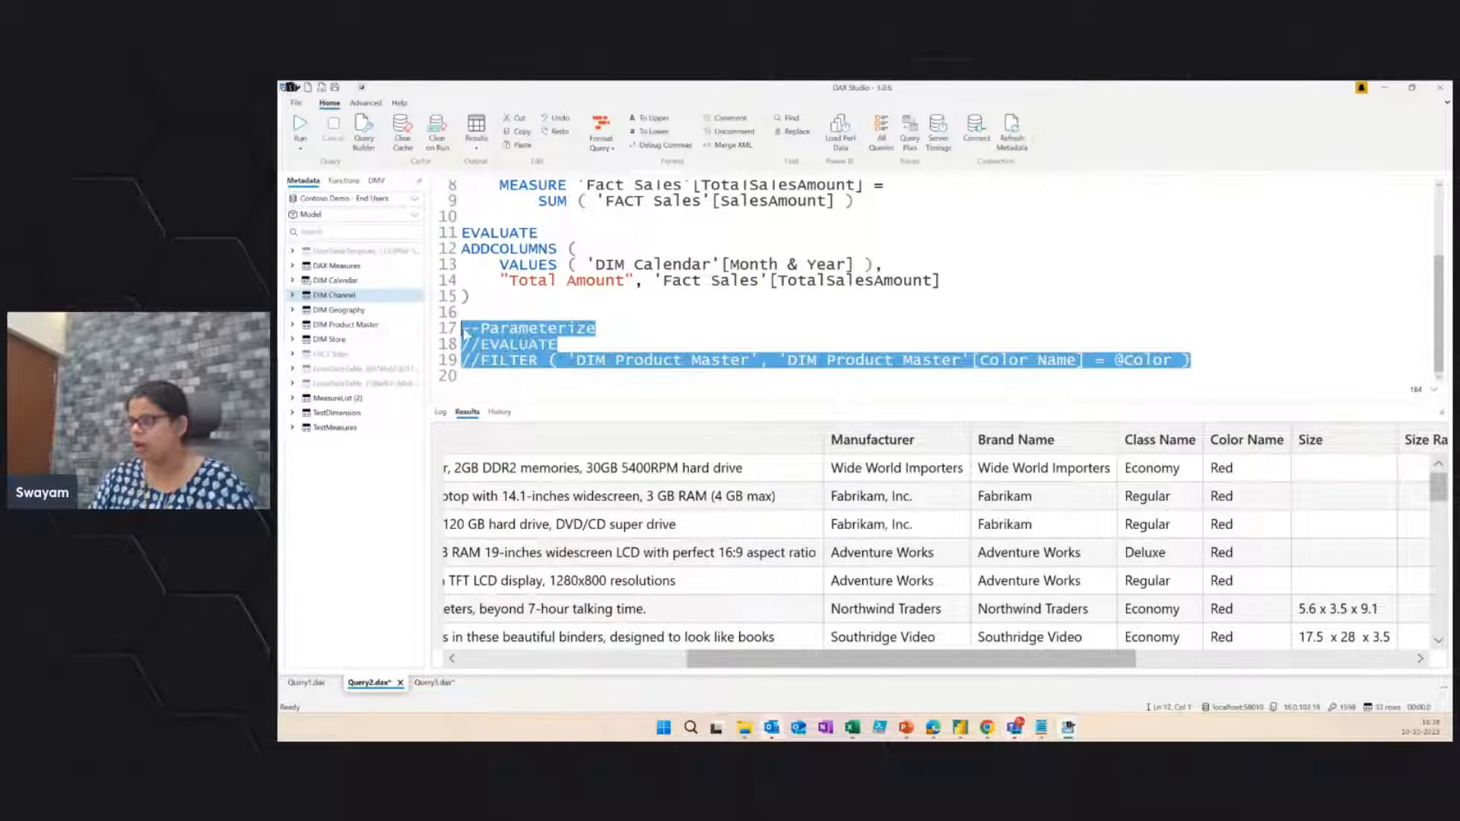
{"action": "left_click", "coordinate": [650, 118]}
{"action": "left_click", "coordinate": [661, 133]}
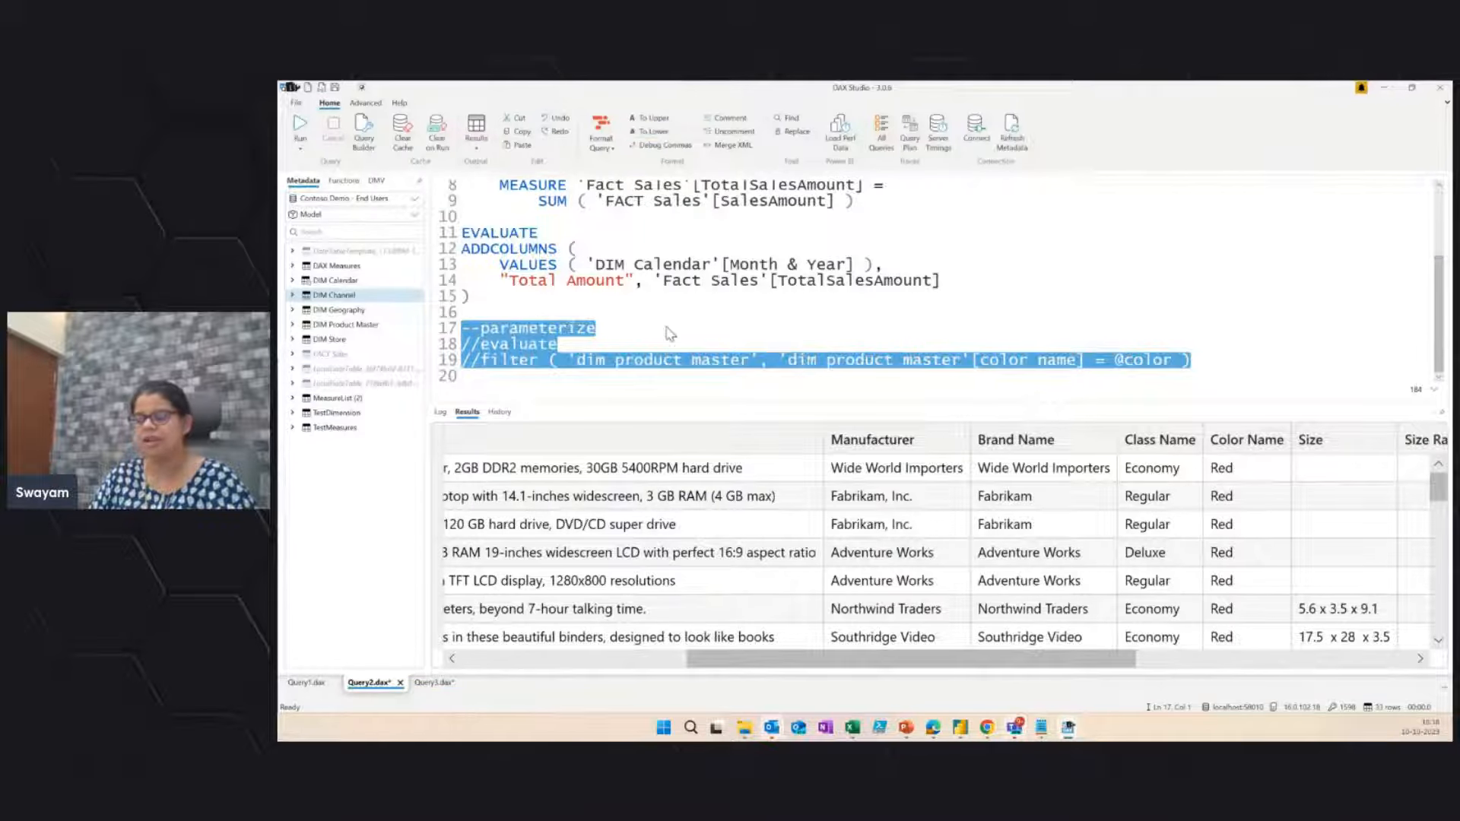
{"action": "left_click", "coordinate": [669, 327]}
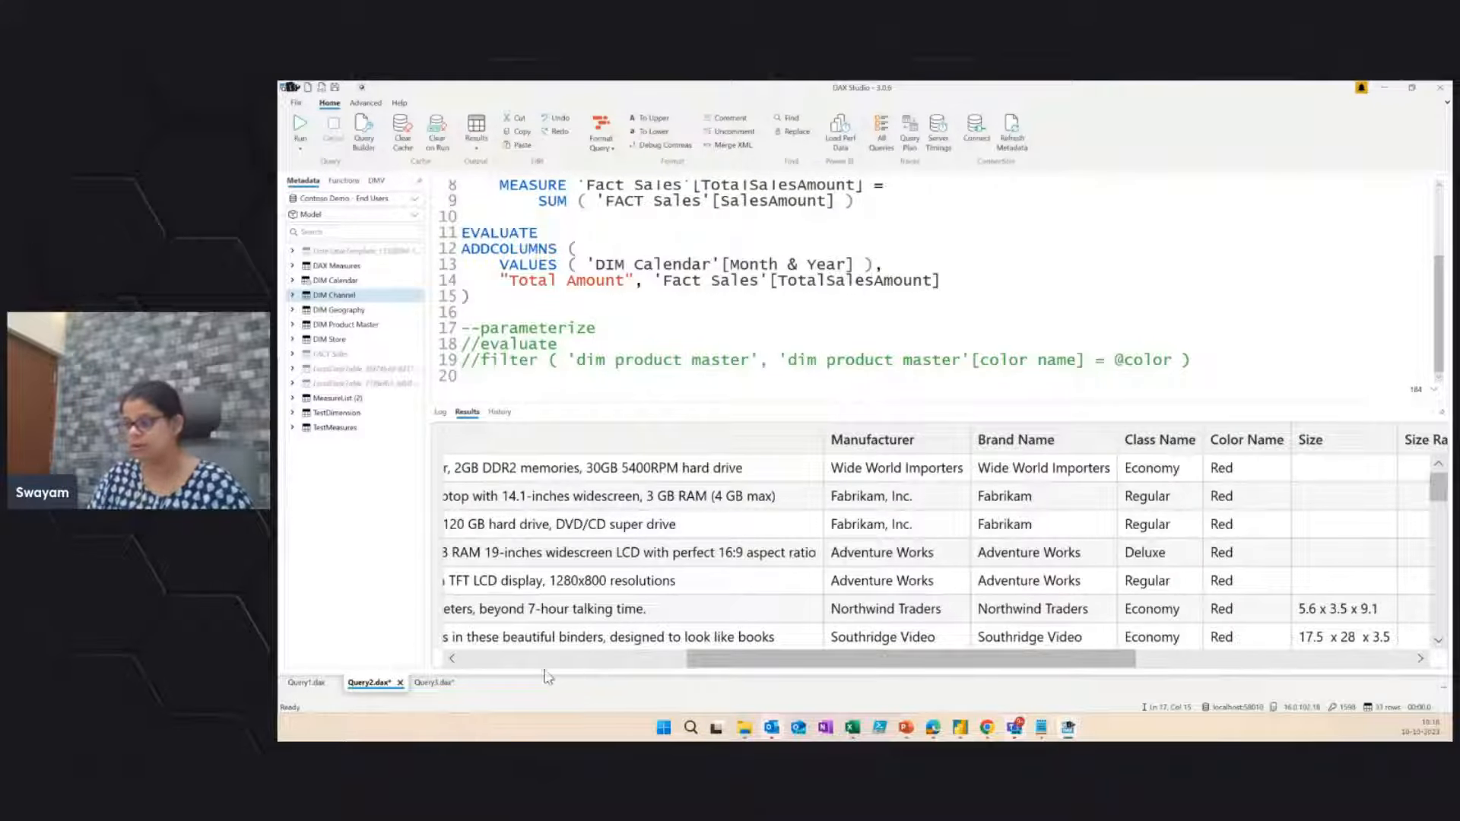
Step: Switch to Excel, paste the copied Query3 results into a blank workbook, and widen the Sales Amount column
{"action": "left_click", "coordinate": [434, 682]}
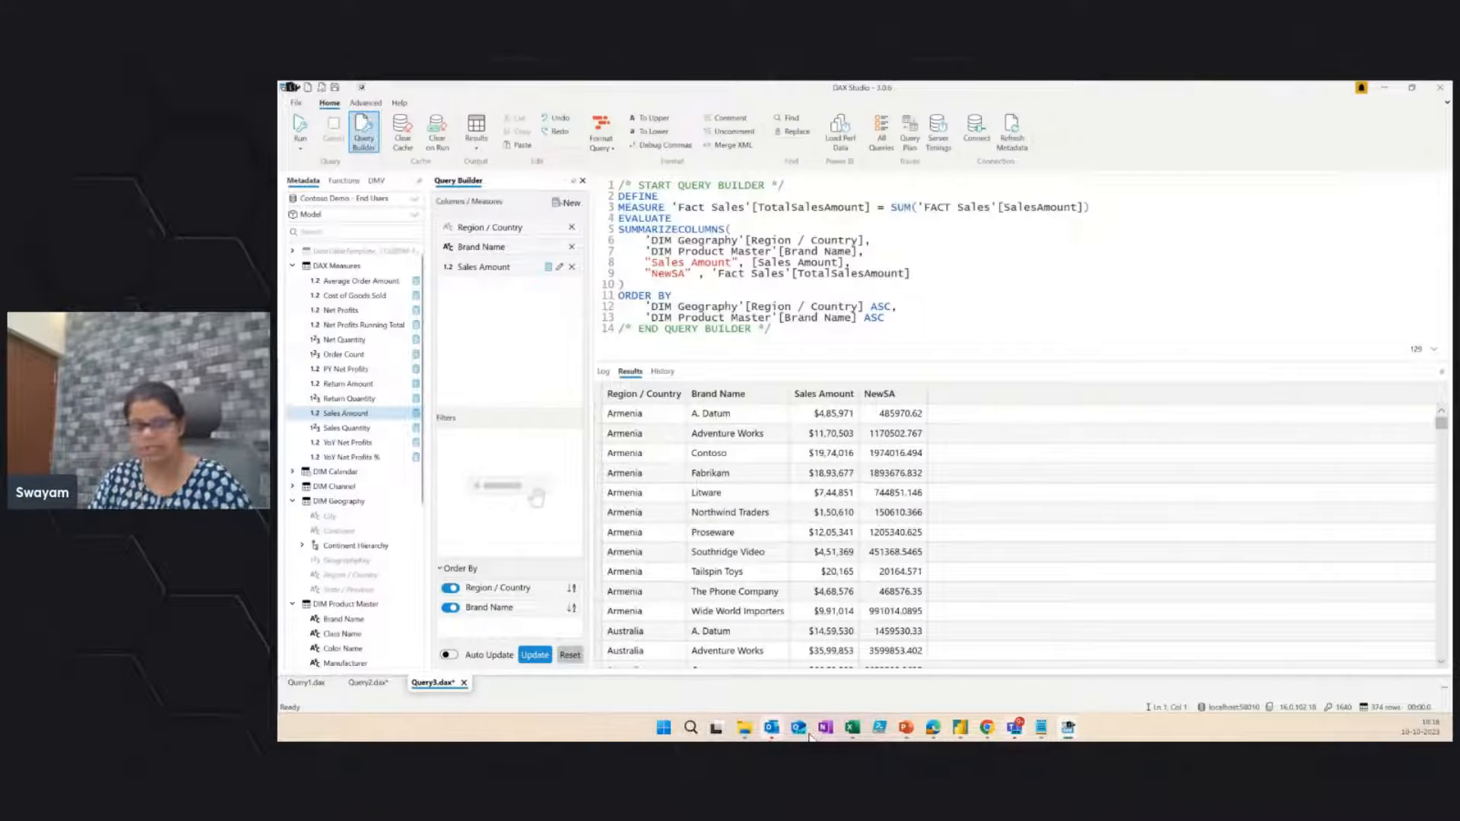
{"action": "key", "text": "alt+Tab"}
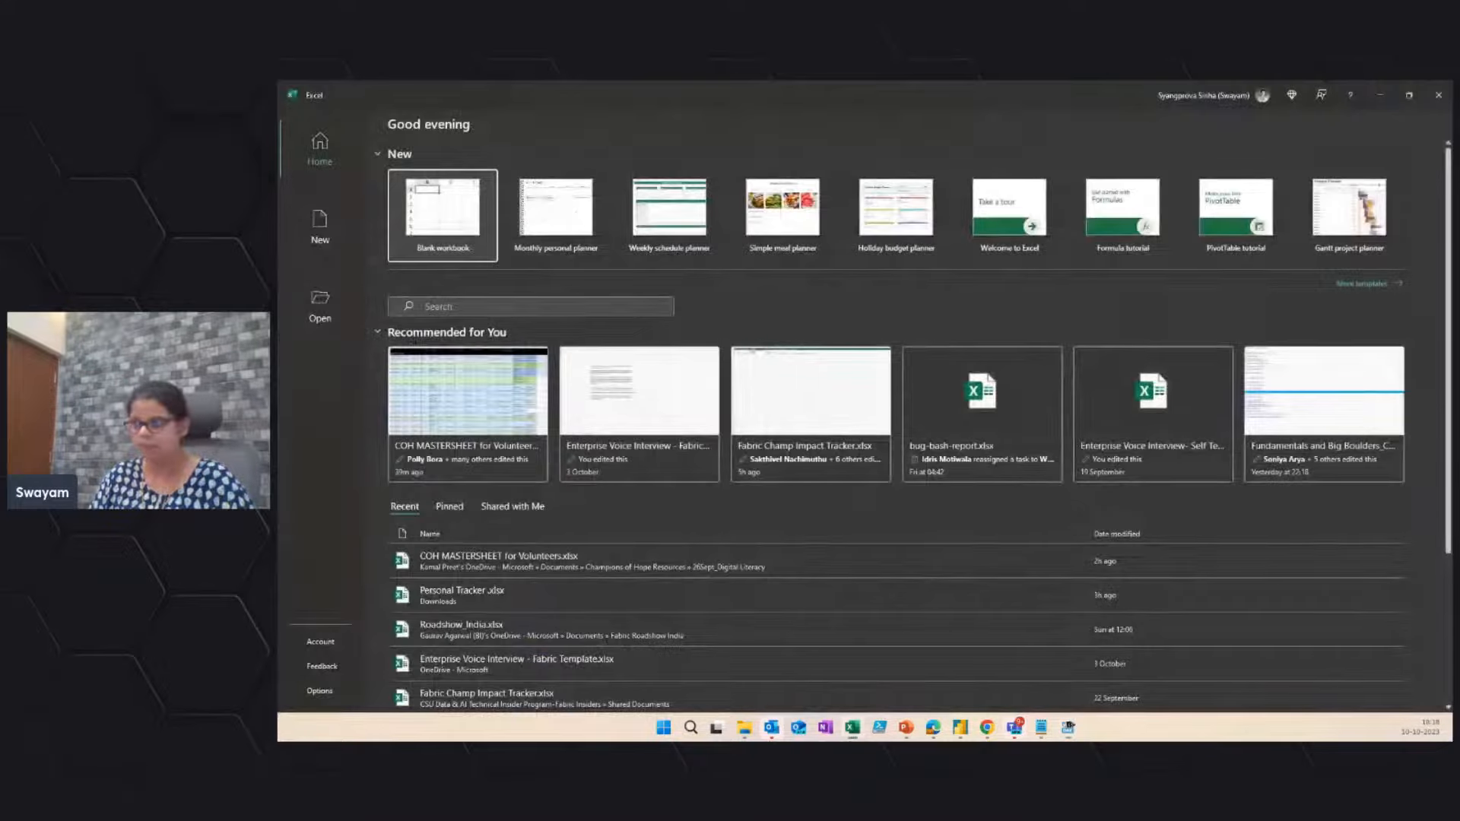
{"action": "key", "text": "Return"}
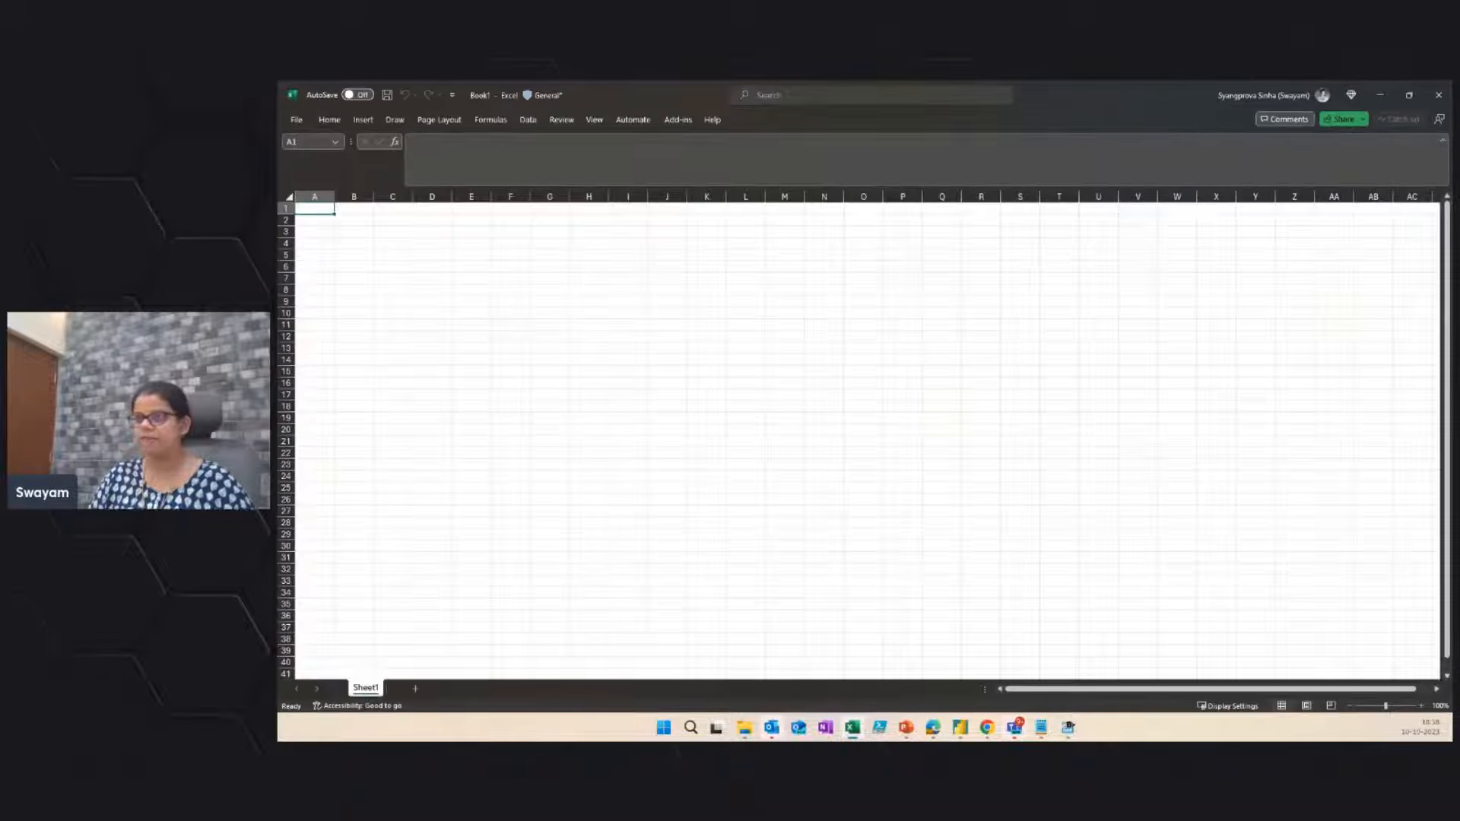
{"action": "key", "text": "ctrl+v"}
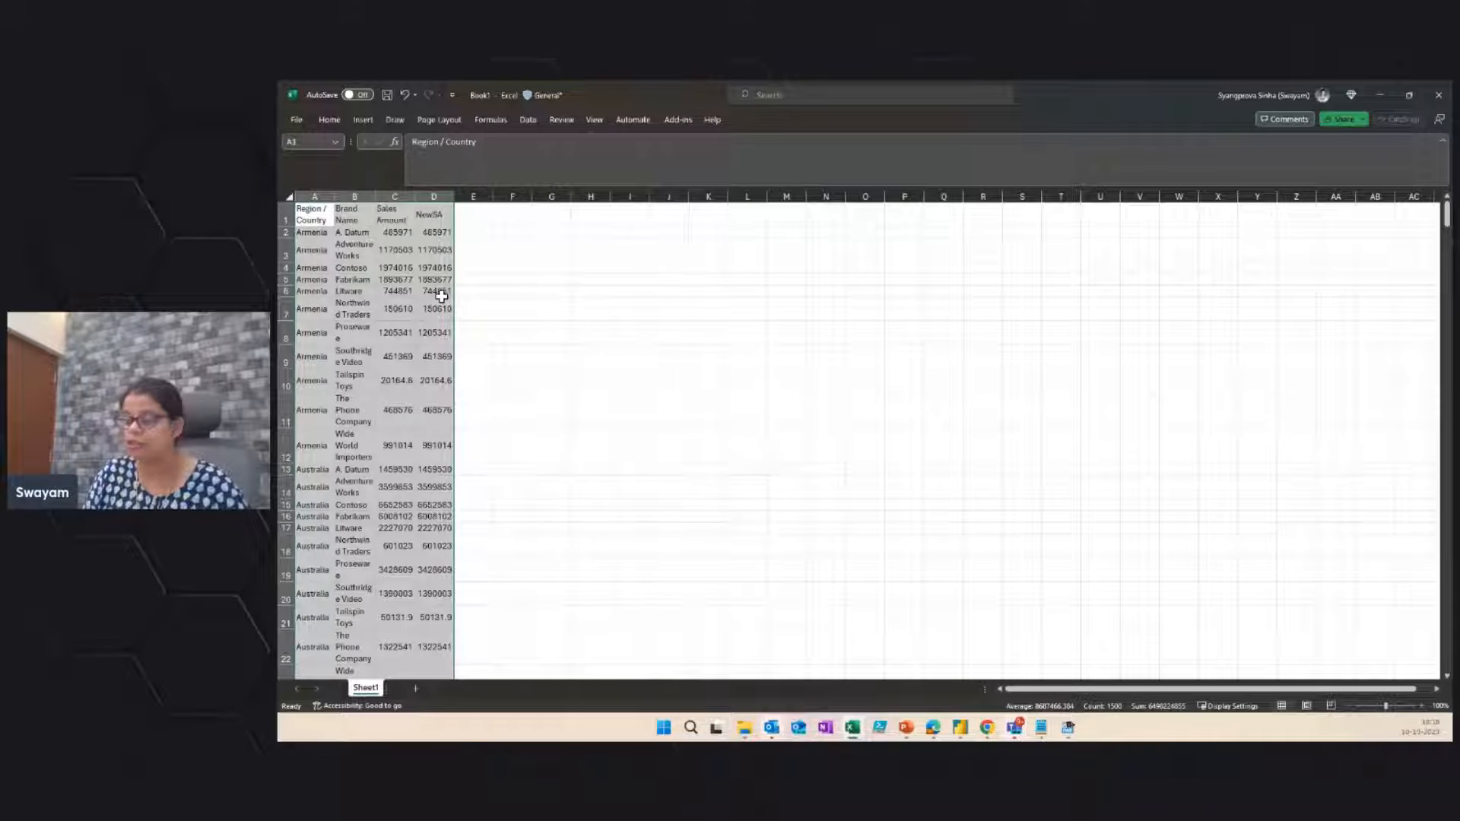
{"action": "left_click_drag", "start_coordinate": [416, 193], "coordinate": [429, 195]}
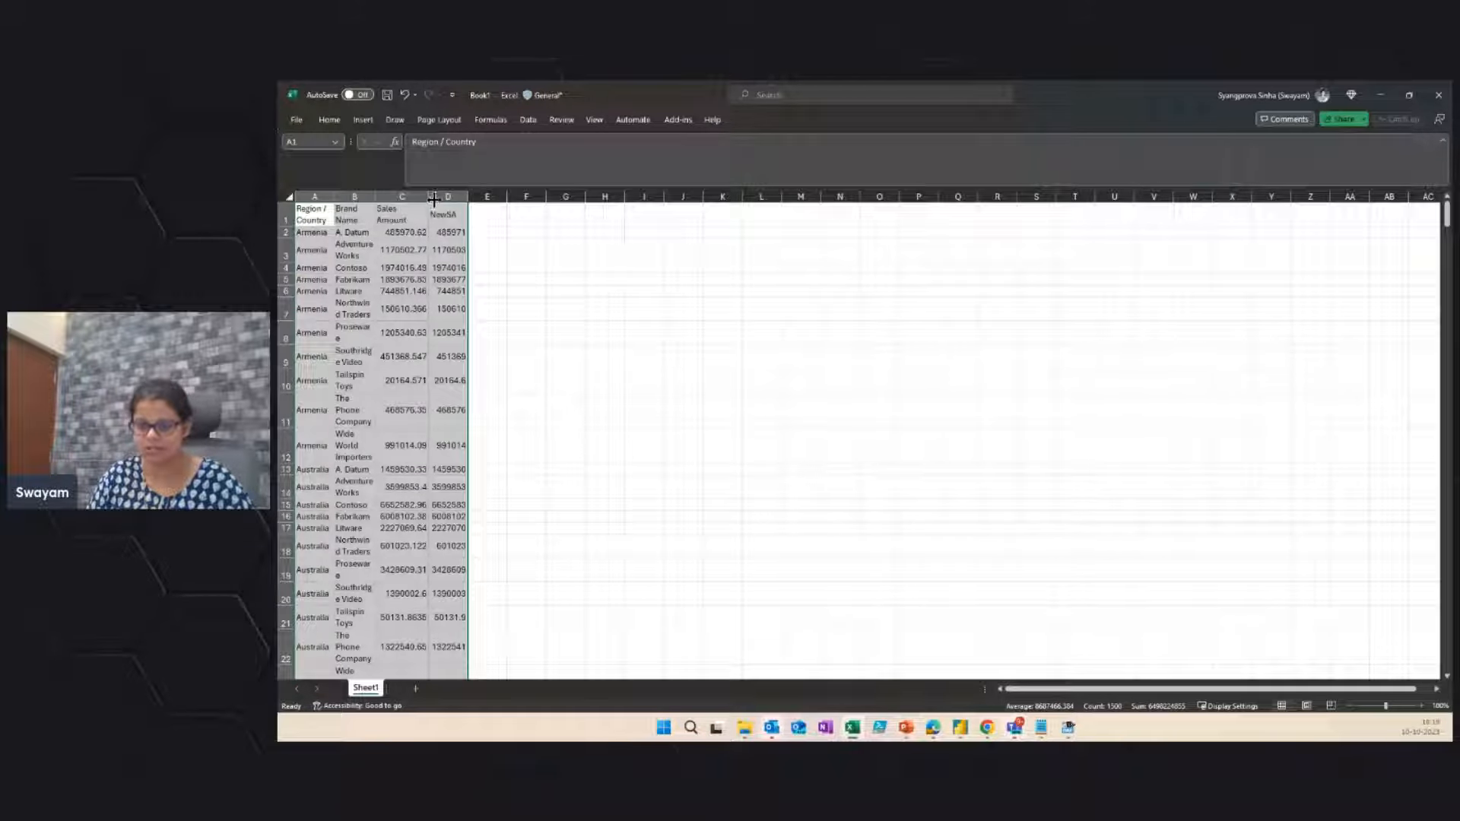
{"action": "left_click", "coordinate": [606, 378]}
{"action": "left_click", "coordinate": [1378, 90]}
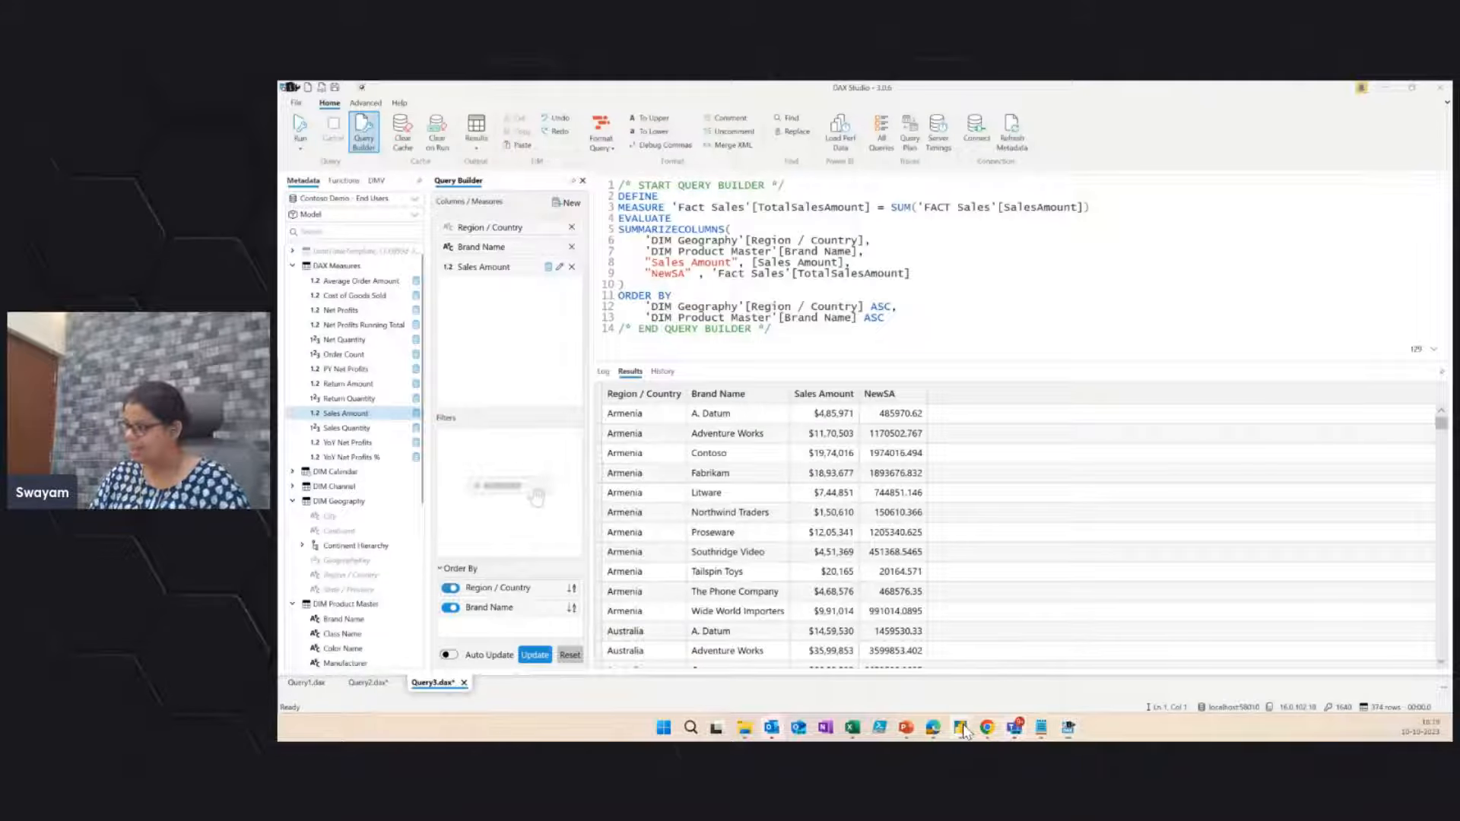
Step: Switch to the Contoso Demo - End Users report in Power BI Desktop, dismiss the pending changes notice, and deselect the matrix
{"action": "mouse_move", "coordinate": [962, 731]}
{"action": "left_click", "coordinate": [1007, 666]}
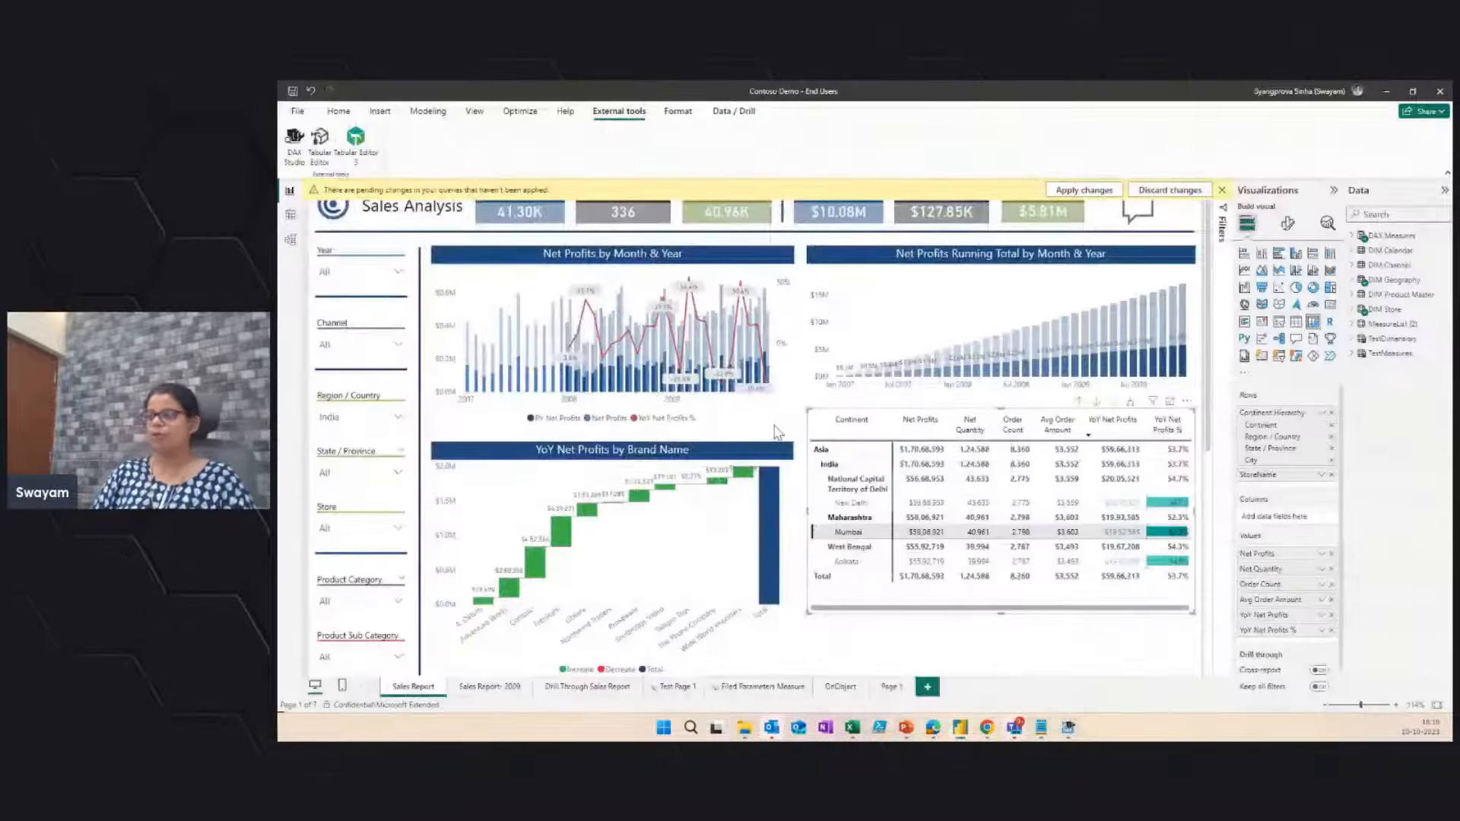
{"action": "left_click", "coordinate": [1223, 191]}
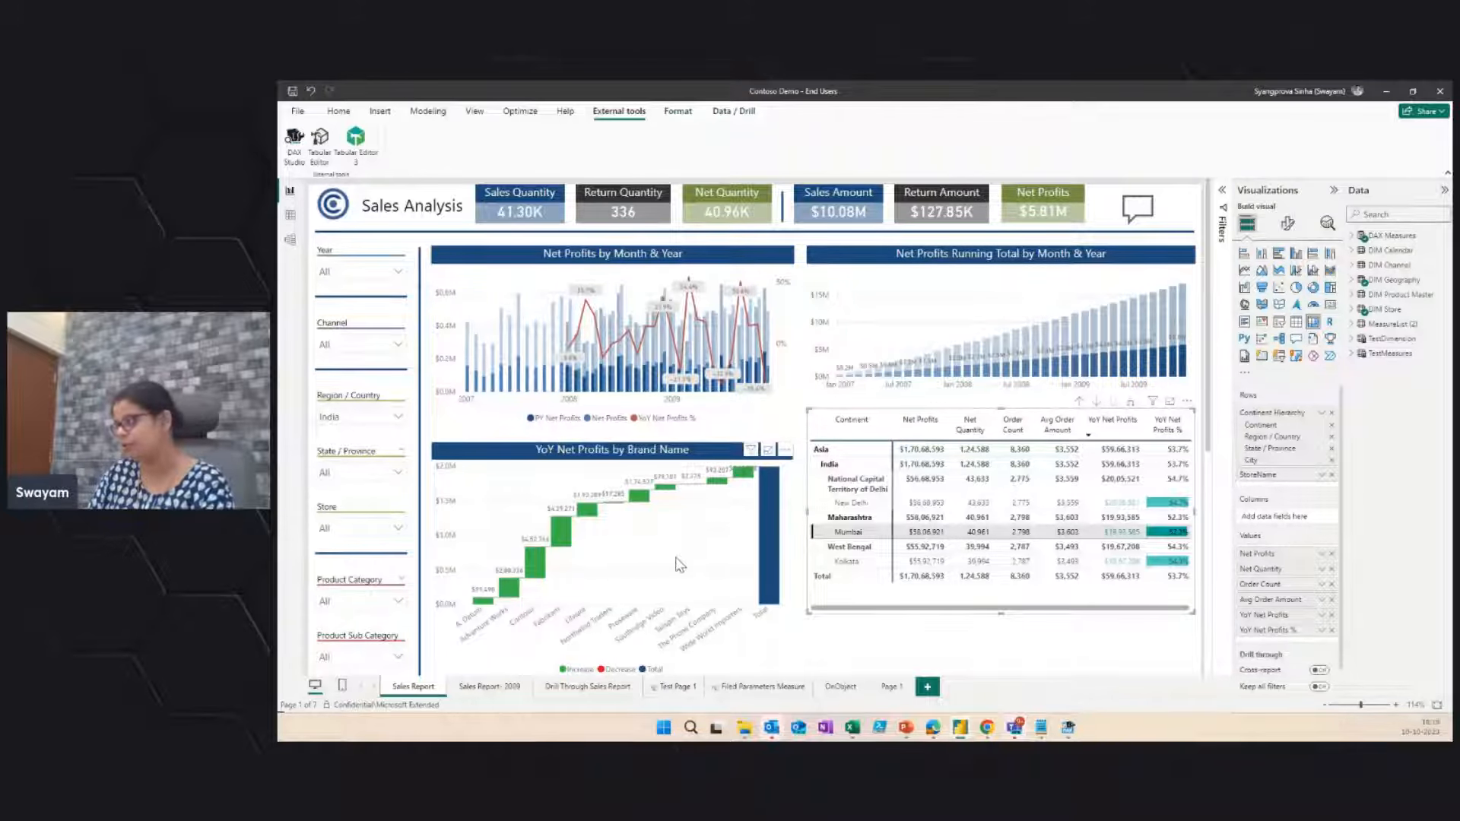
{"action": "left_click", "coordinate": [1131, 624]}
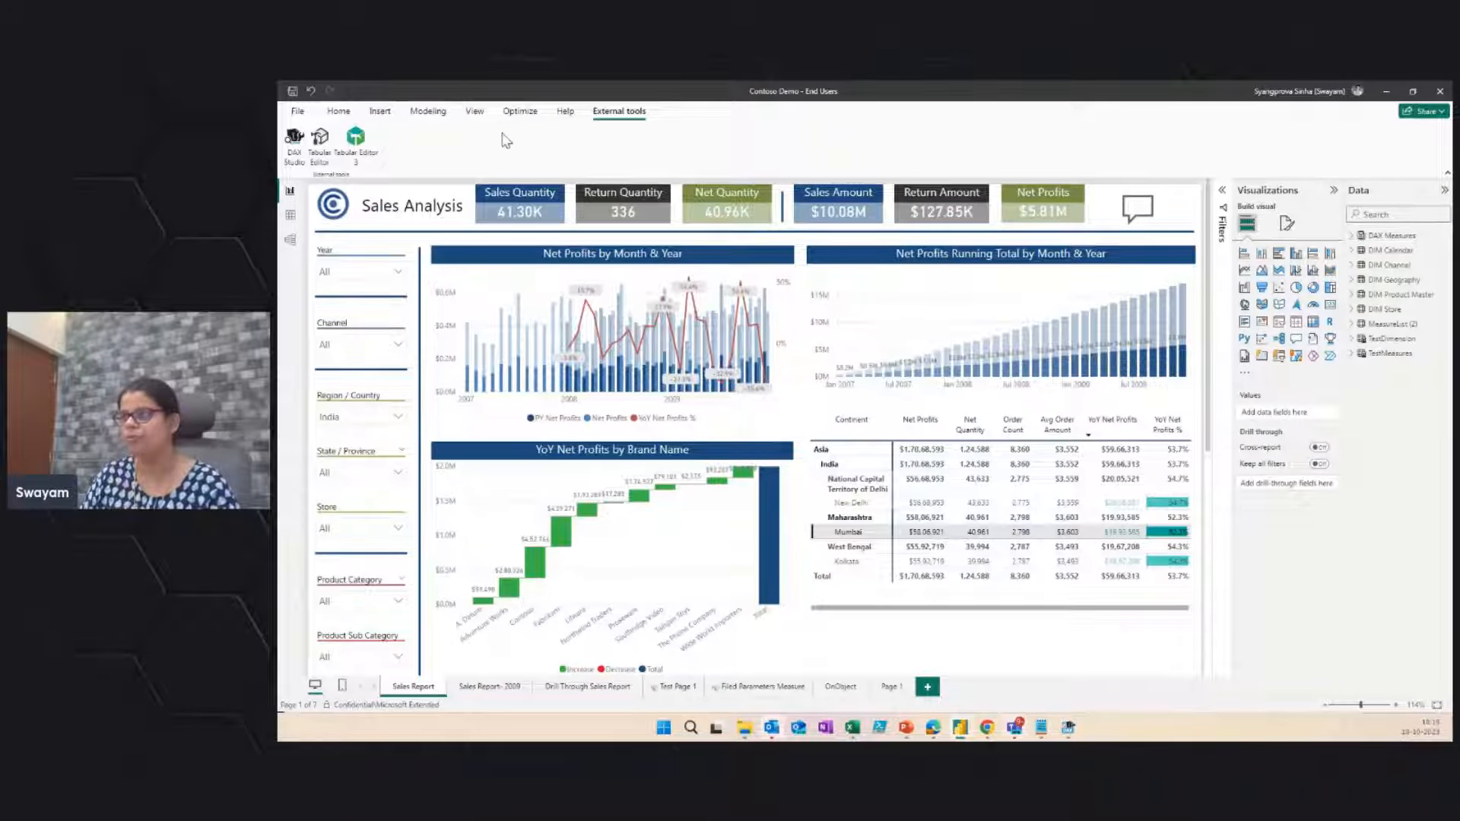
Step: Record a refresh of all report visuals with Performance analyzer and inspect the duration breakdown of the Matrix entry
{"action": "left_click", "coordinate": [521, 111]}
{"action": "left_click", "coordinate": [421, 145]}
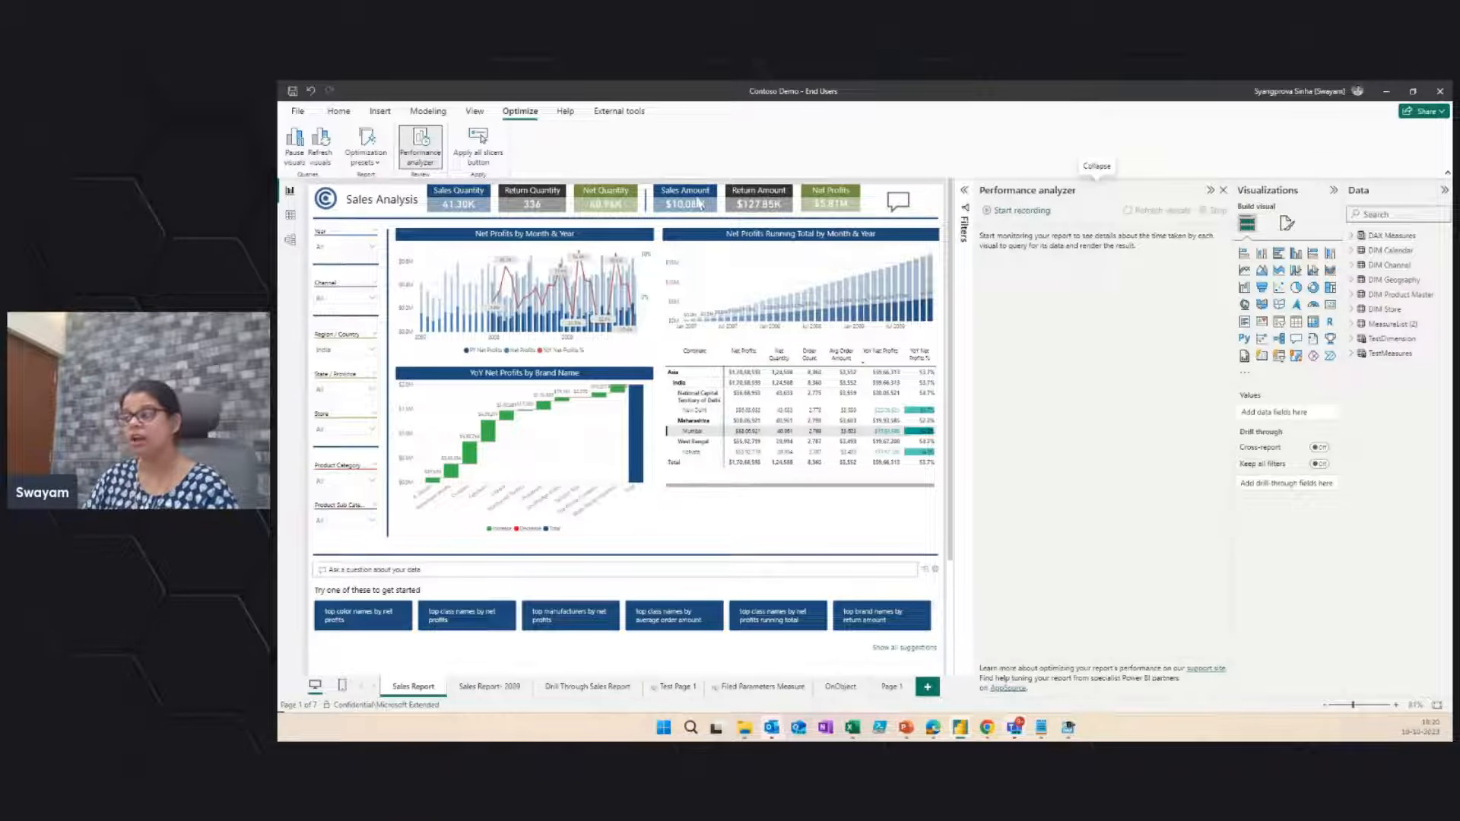
{"action": "left_click", "coordinate": [1033, 212]}
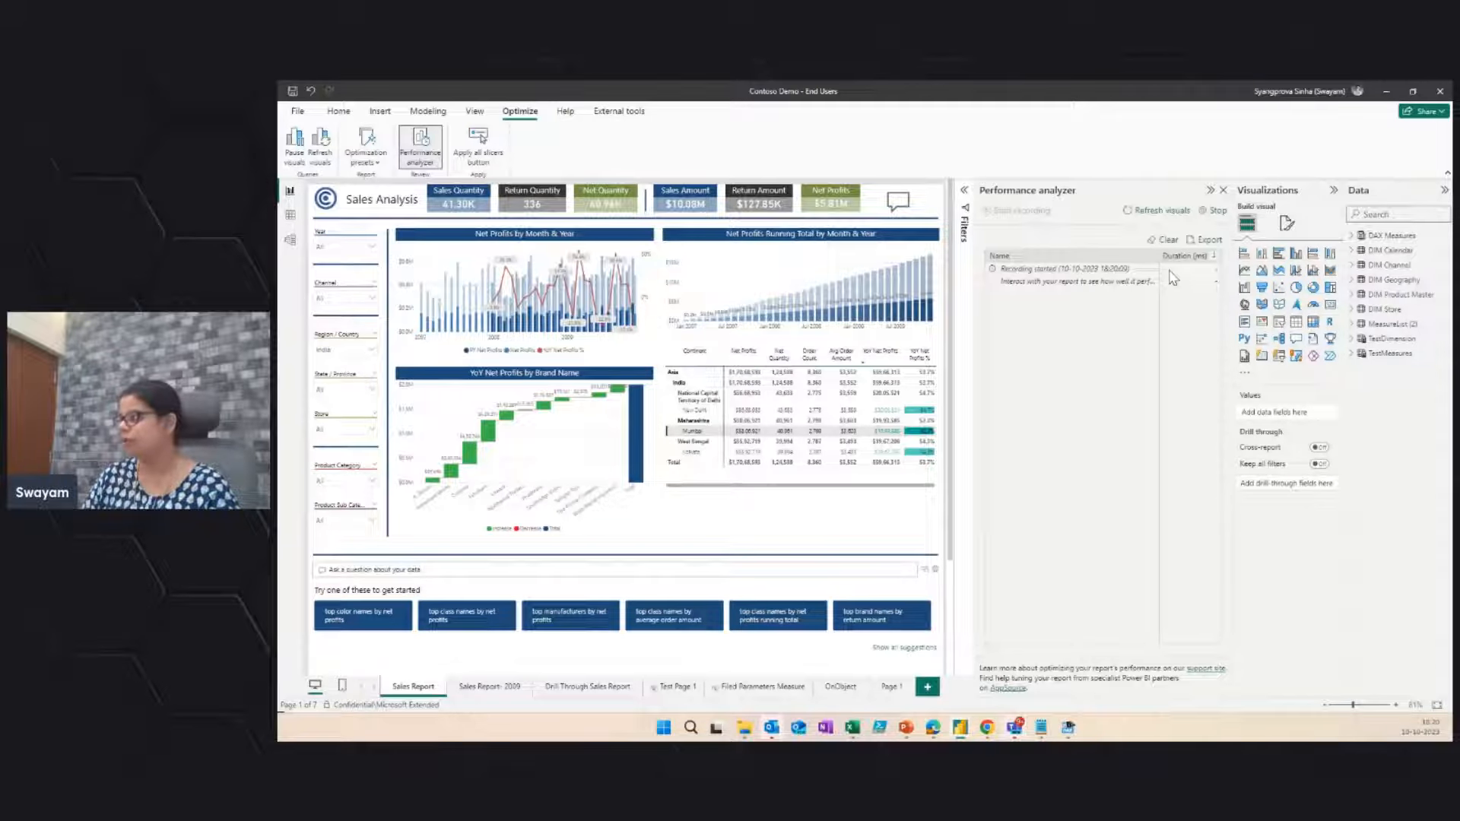
{"action": "left_click", "coordinate": [1146, 215]}
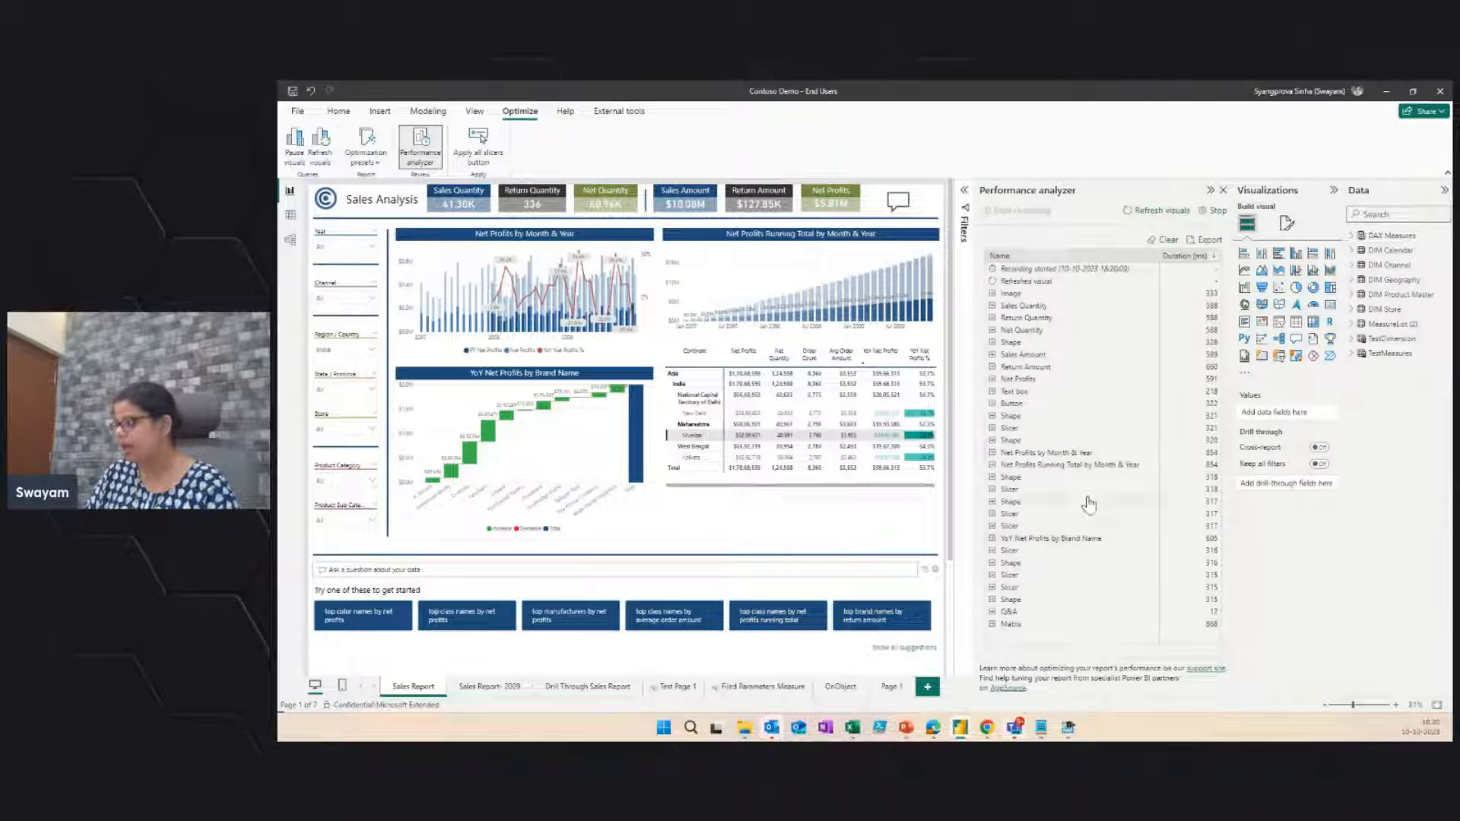
{"action": "left_click", "coordinate": [1033, 622]}
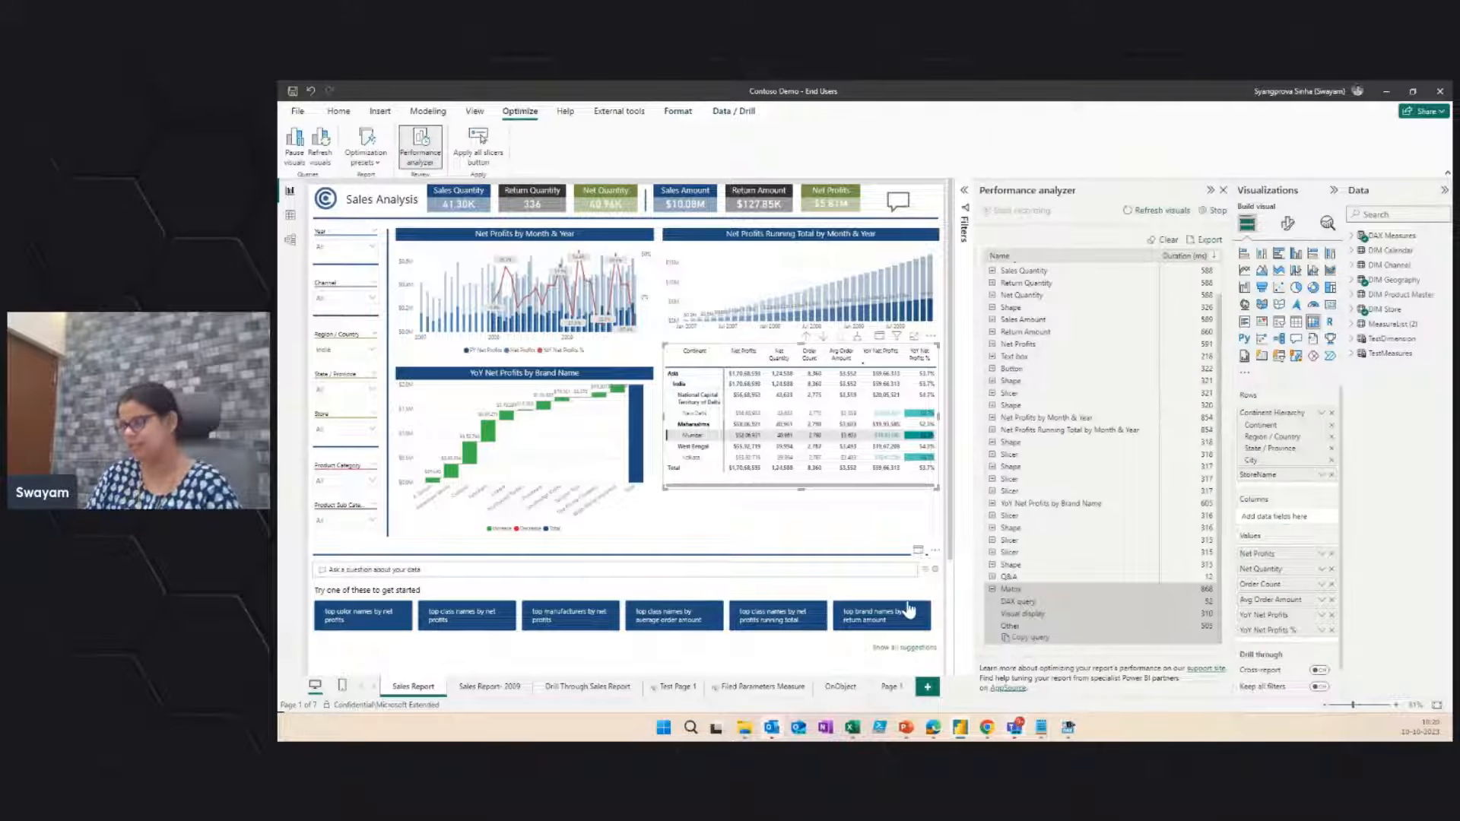
{"action": "left_click", "coordinate": [991, 590]}
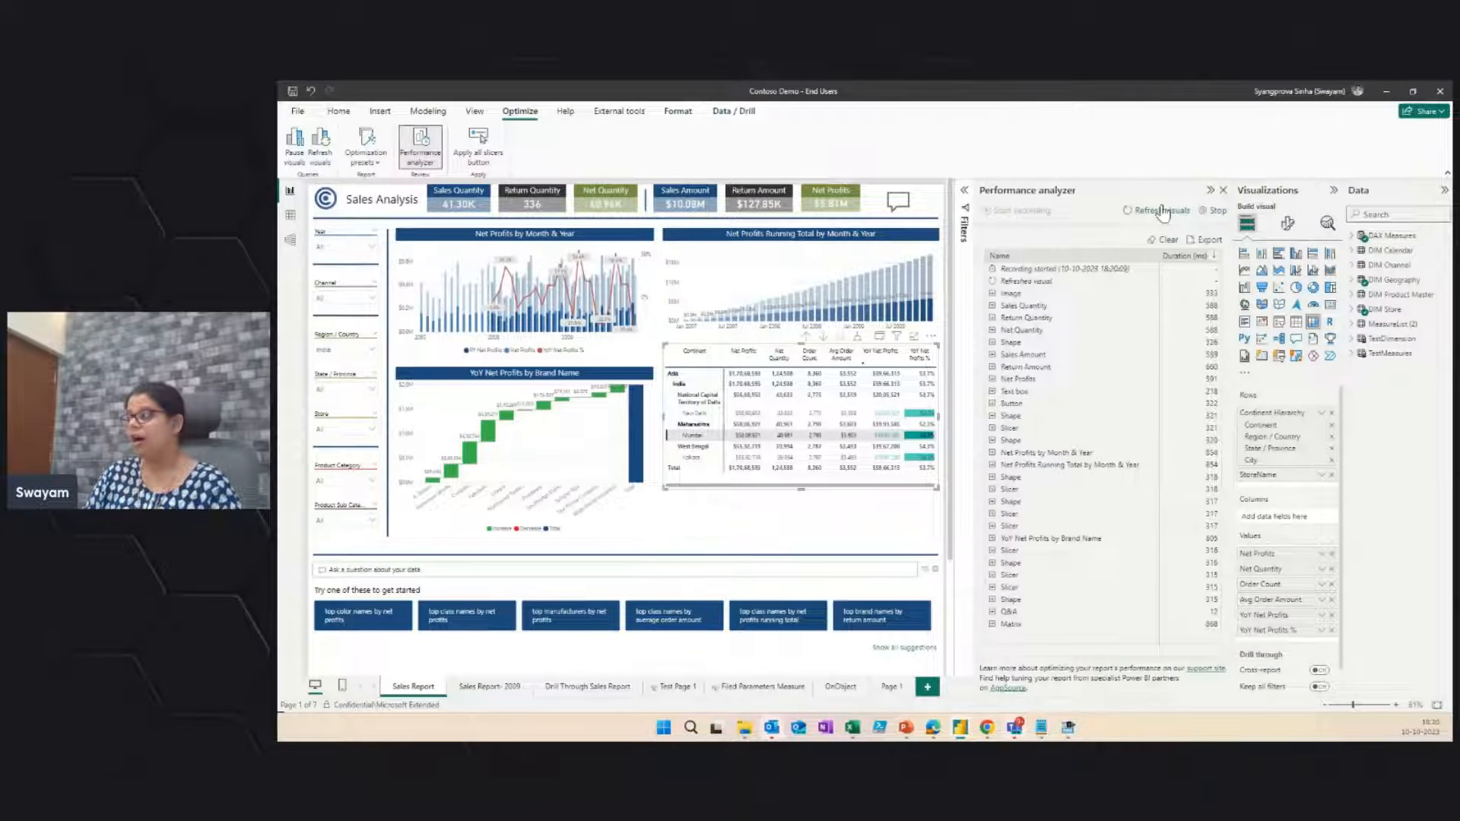
Step: Export the Performance analyzer data to the Downloads folder as PowerBIPerformanceData_1010_1.json
{"action": "left_click", "coordinate": [1209, 242]}
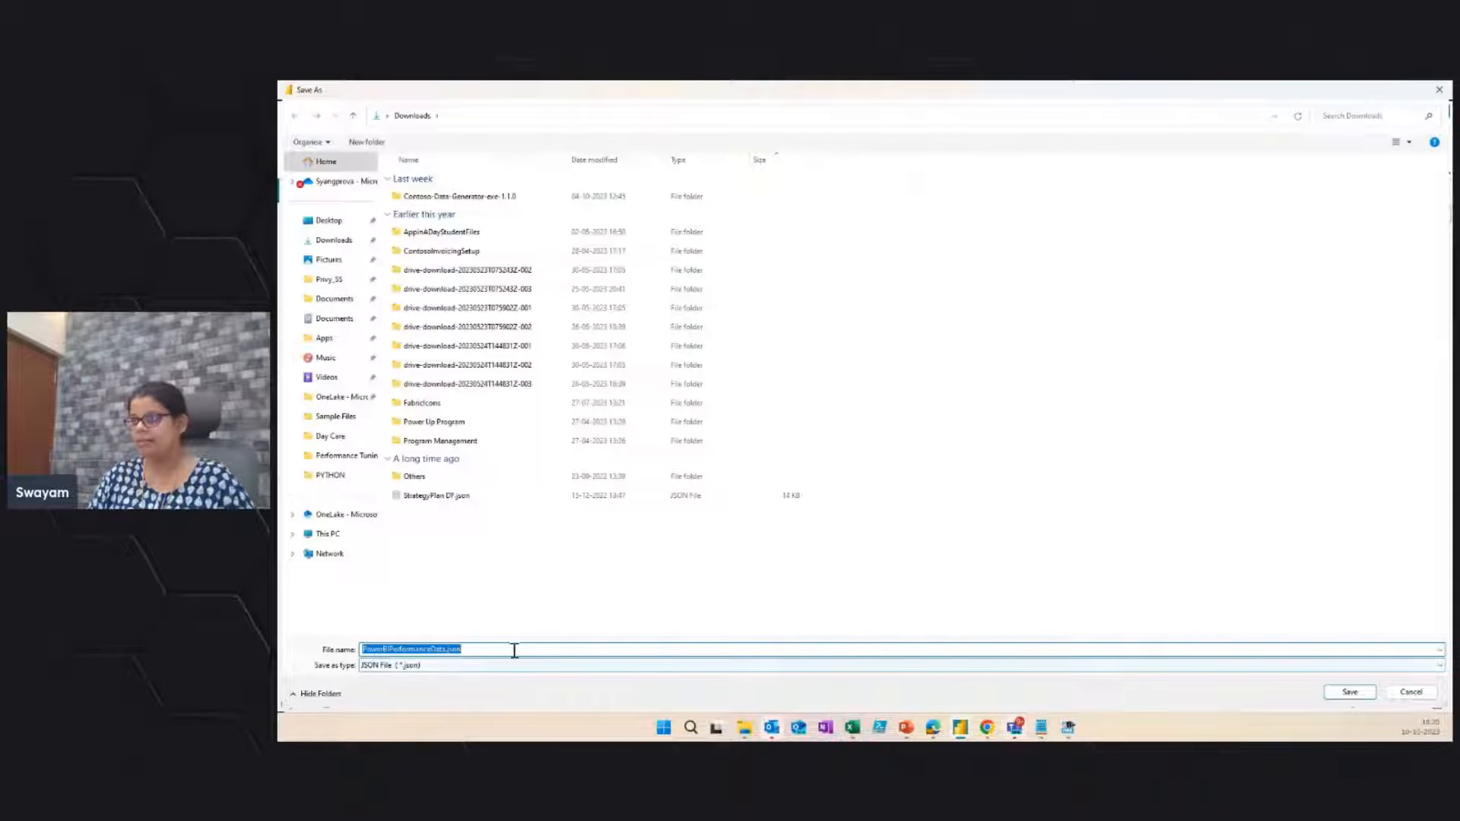
{"action": "left_click", "coordinate": [490, 651]}
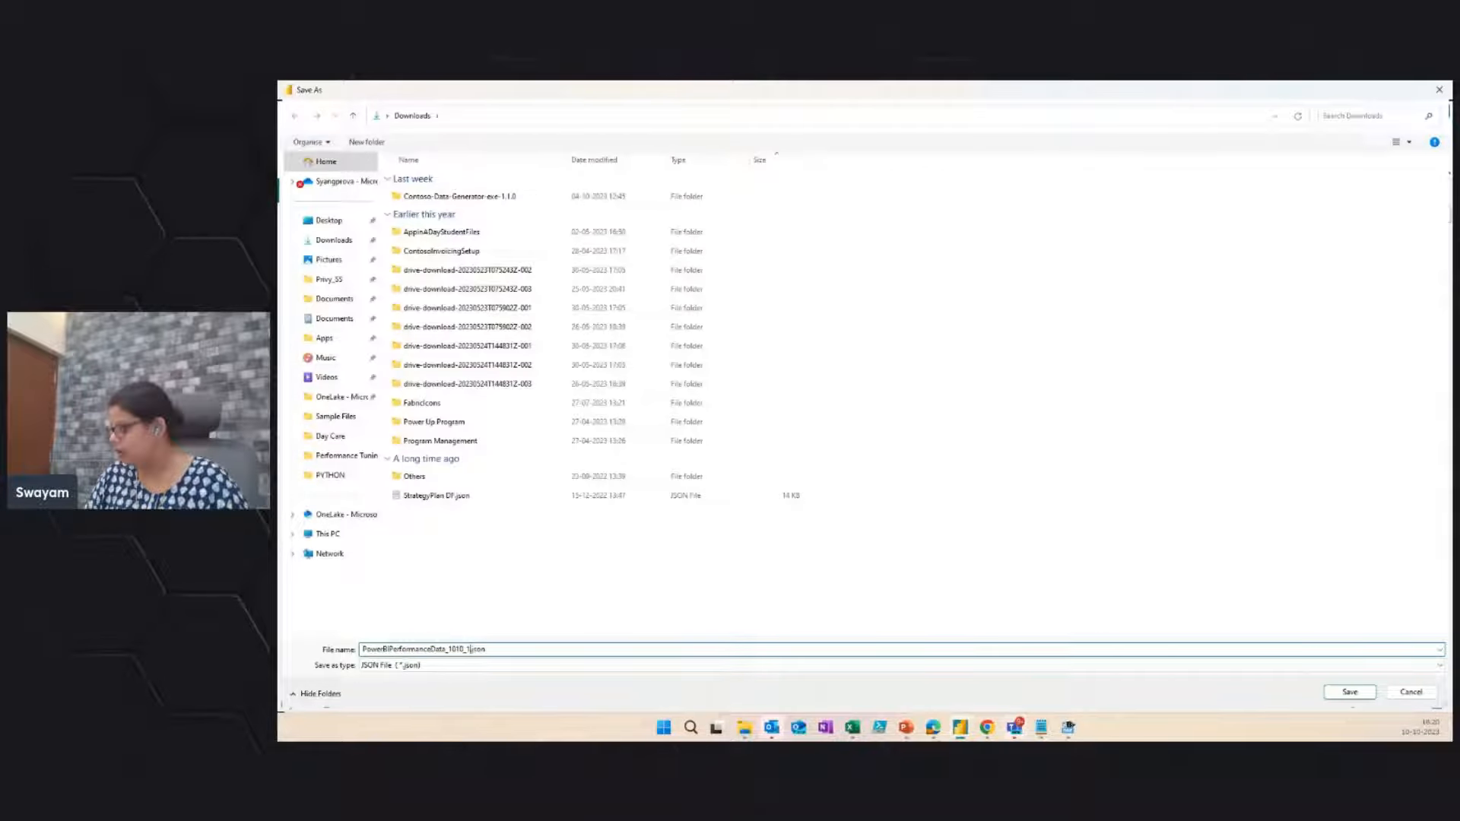
{"action": "left_click", "coordinate": [1351, 692]}
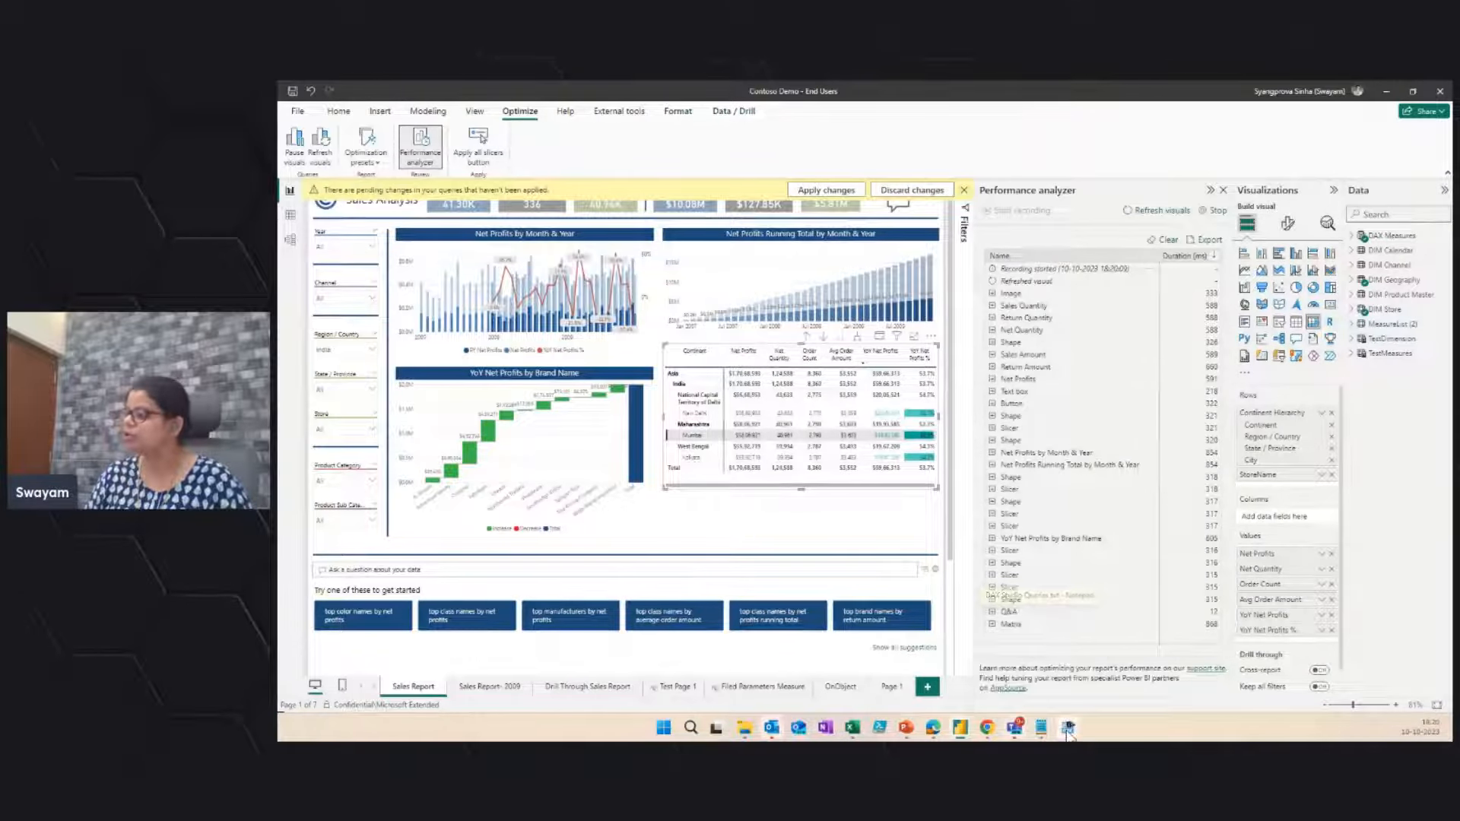
Step: Switch to the DAX Studio window and load PowerBIPerformanceData_1010_1.json from Downloads as Power BI performance data
{"action": "mouse_move", "coordinate": [1069, 731]}
{"action": "left_click", "coordinate": [1094, 686]}
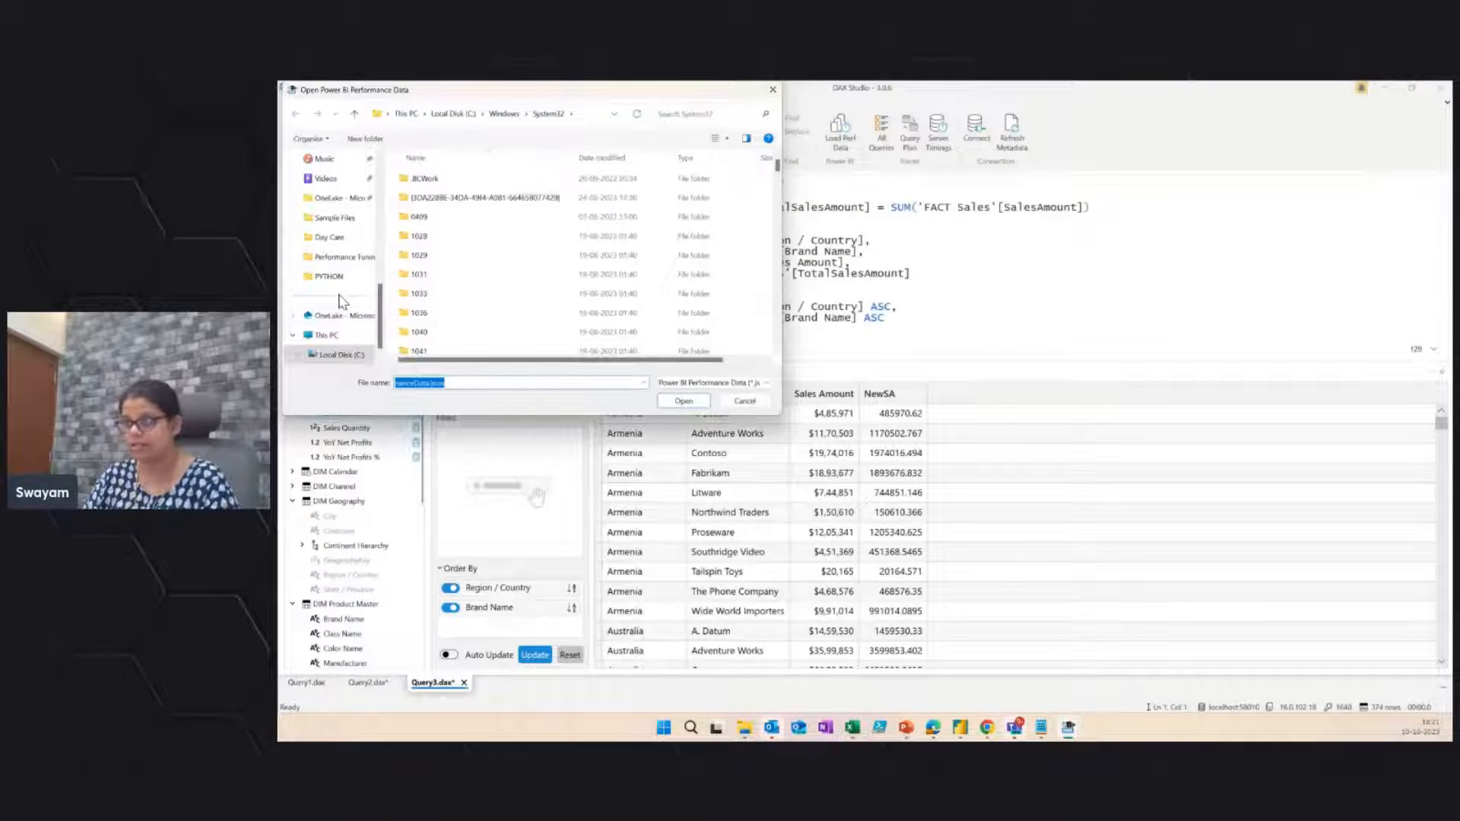
{"action": "scroll", "coordinate": [339, 297], "scroll_direction": "down", "scroll_amount": 1}
{"action": "left_click_drag", "start_coordinate": [380, 310], "coordinate": [380, 255]}
{"action": "left_click", "coordinate": [333, 236]}
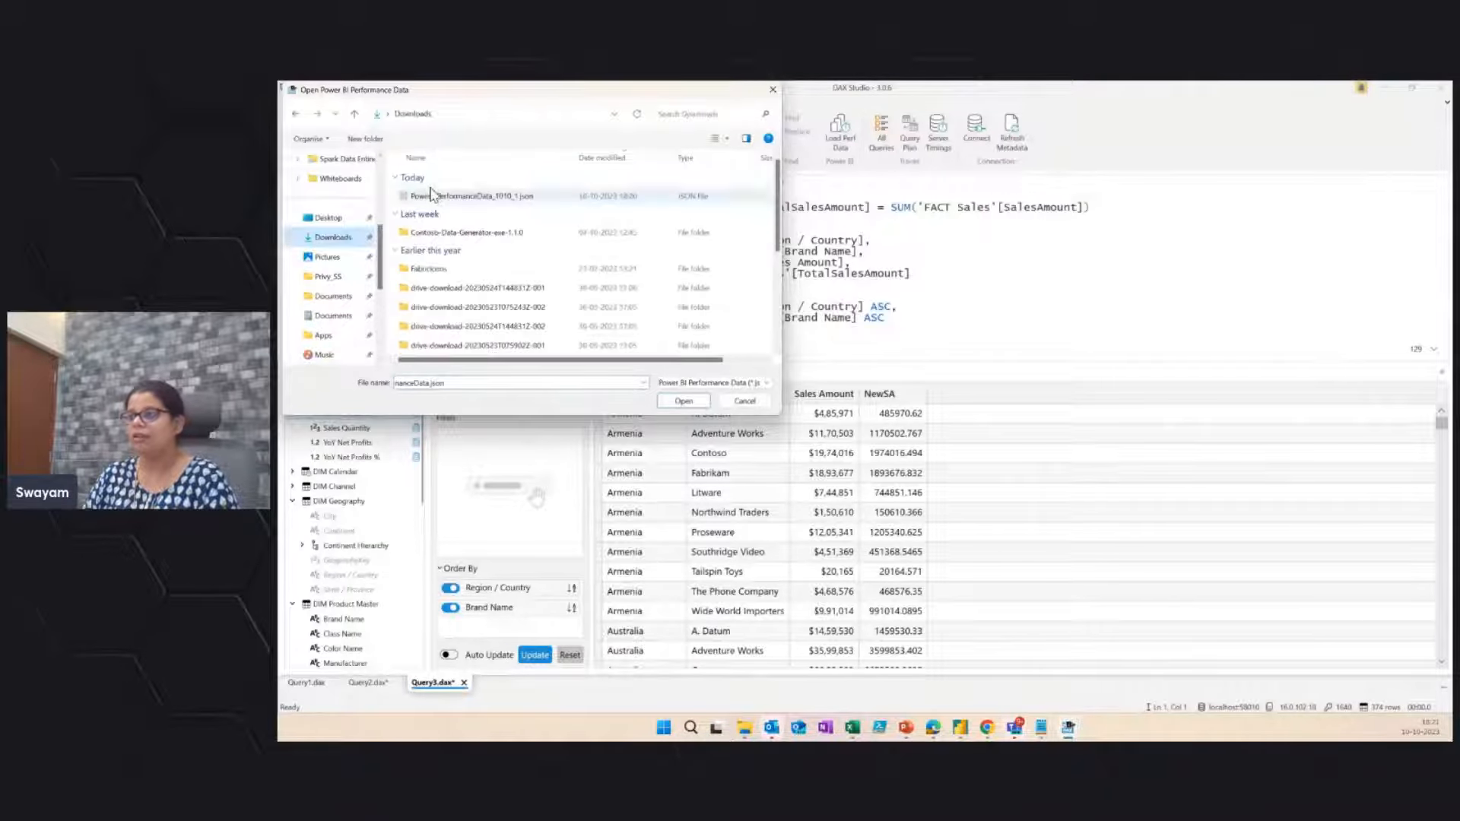
{"action": "left_click", "coordinate": [431, 195]}
{"action": "left_click", "coordinate": [684, 401]}
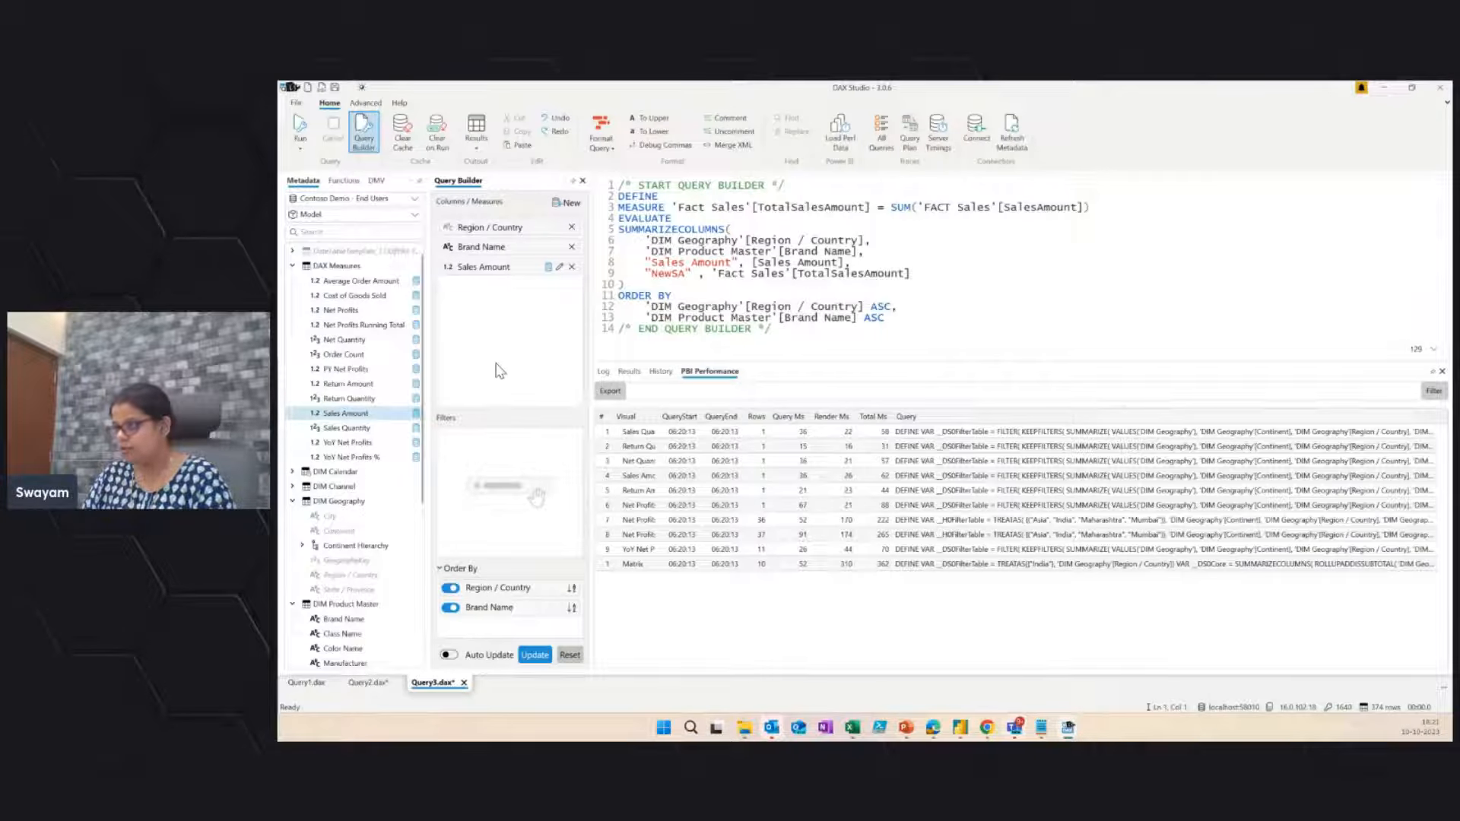
Step: Close Query Builder and widen the Visual column of the loaded performance data so the full visual names fit
{"action": "left_click", "coordinate": [583, 183]}
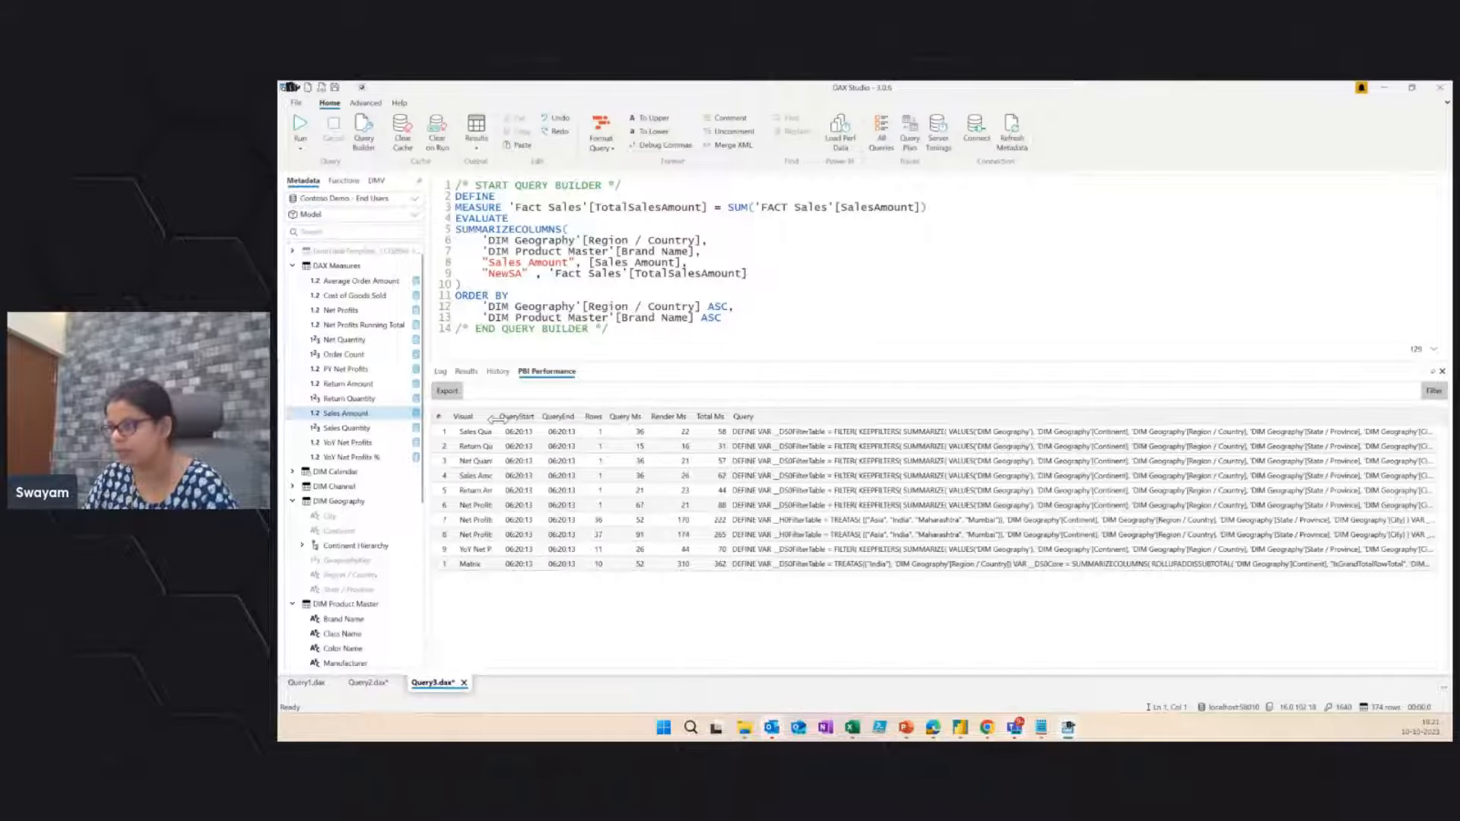
{"action": "left_click_drag", "start_coordinate": [495, 417], "coordinate": [583, 418]}
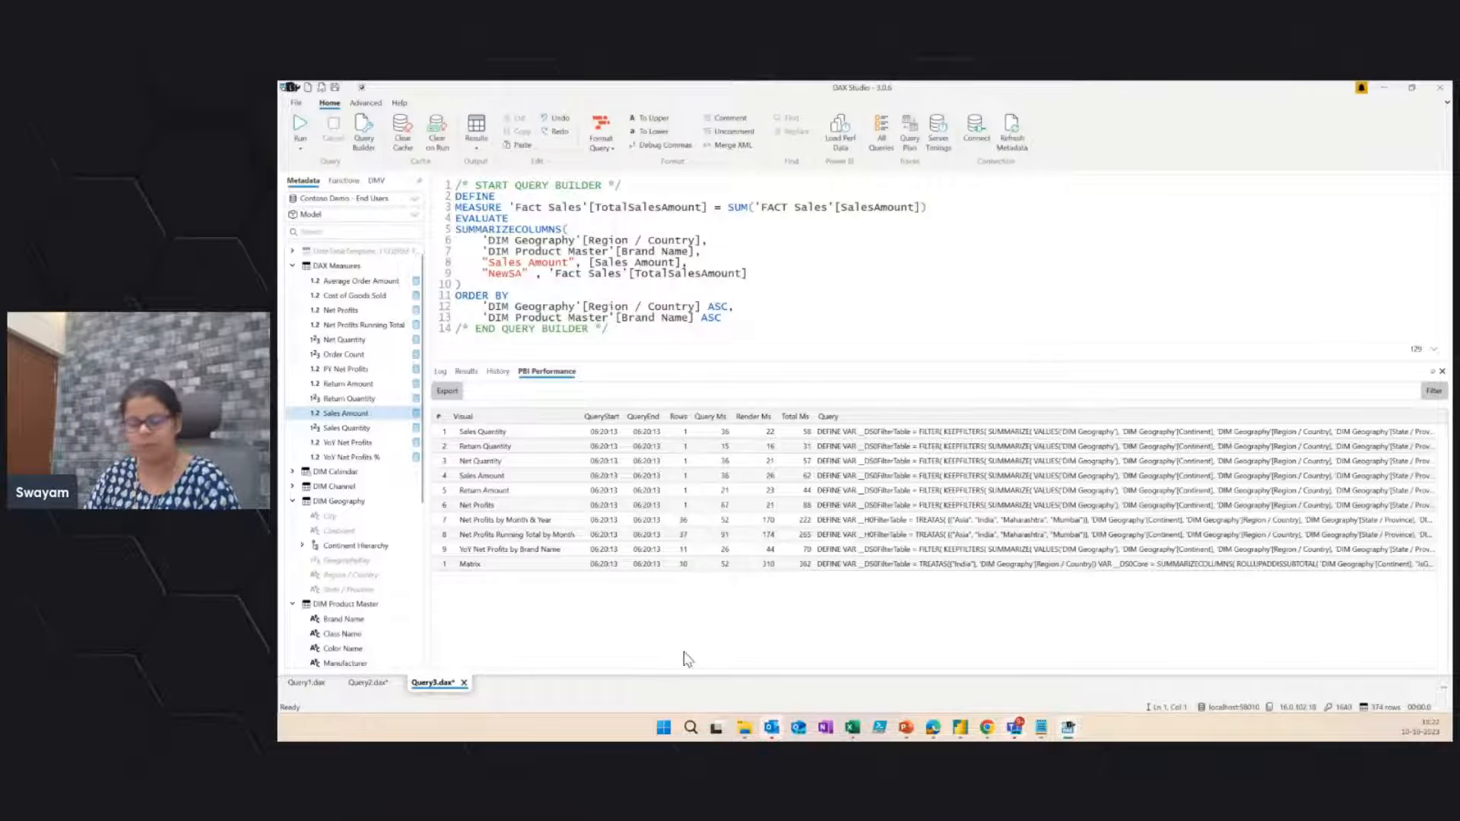
Step: Replace the entire Query3 text with the captured DAX query of the Matrix visual
{"action": "left_click", "coordinate": [832, 568]}
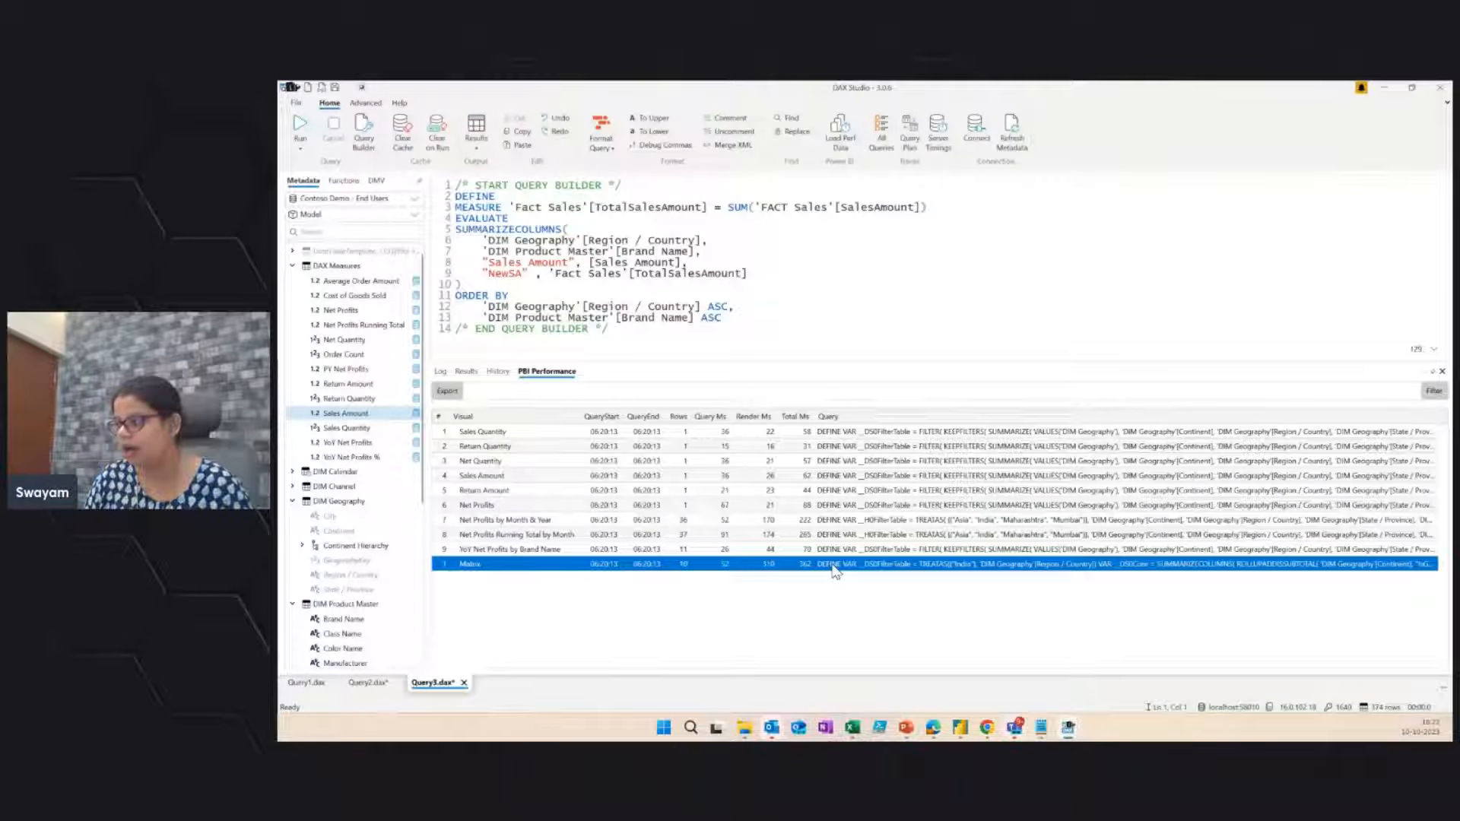
{"action": "left_click_drag", "start_coordinate": [834, 570], "coordinate": [628, 337]}
{"action": "key", "text": "ctrl+a"}
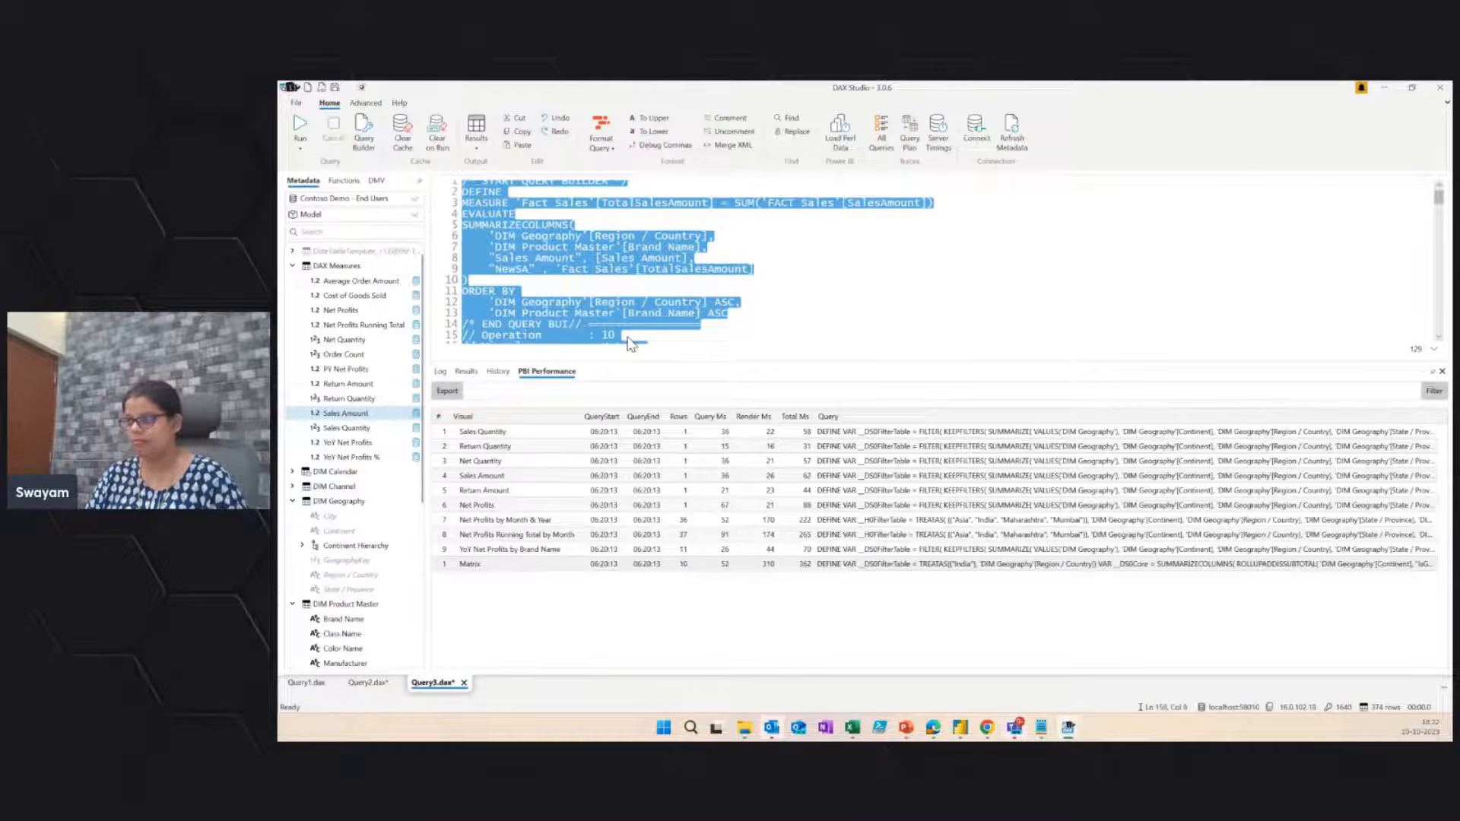
{"action": "key", "text": "Delete"}
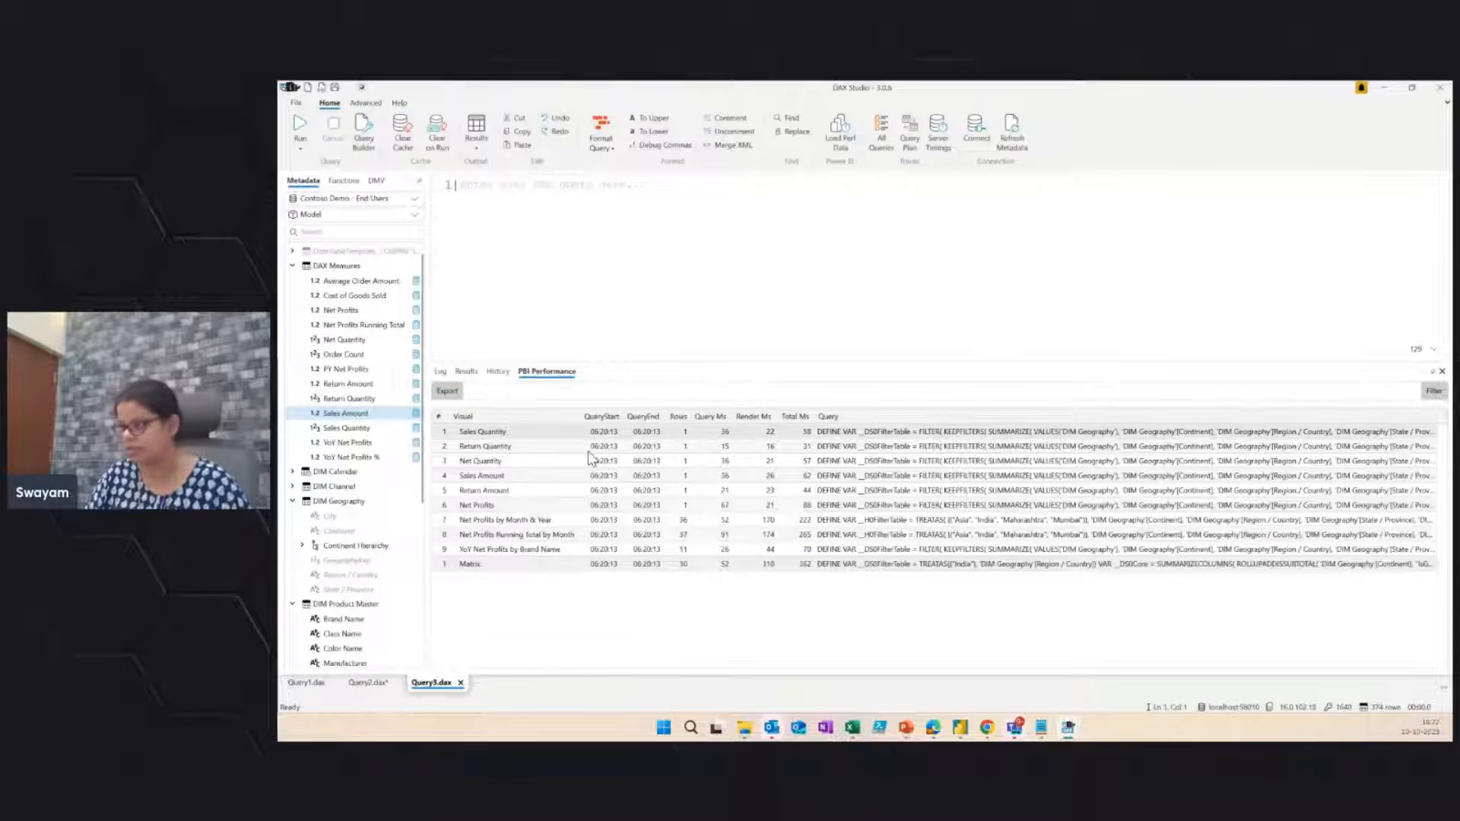
{"action": "double_click", "coordinate": [894, 570]}
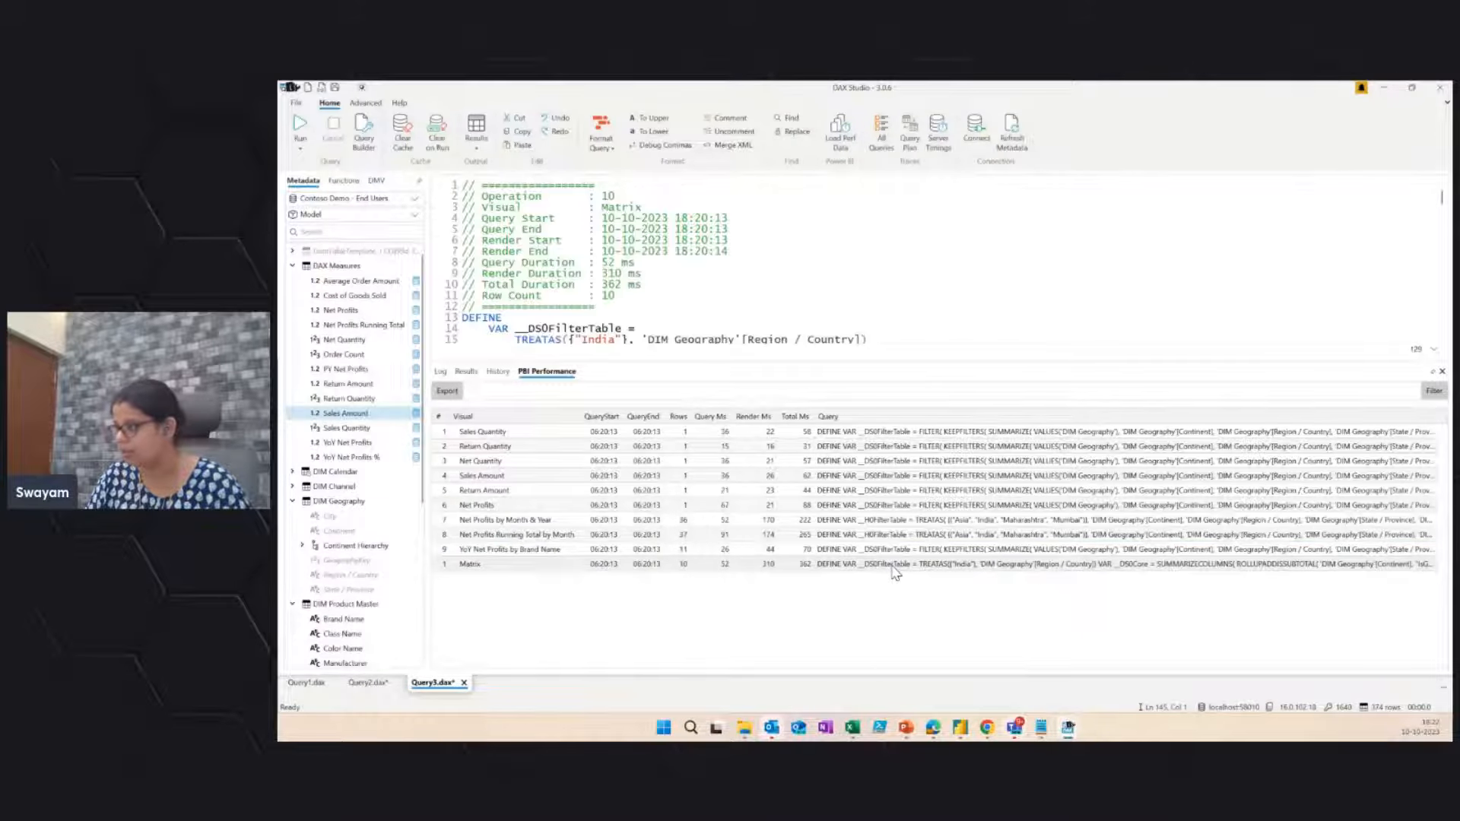
Step: Enlarge the query editor's height and run the Matrix visual's query
{"action": "scroll", "coordinate": [748, 243], "scroll_direction": "down", "scroll_amount": 15}
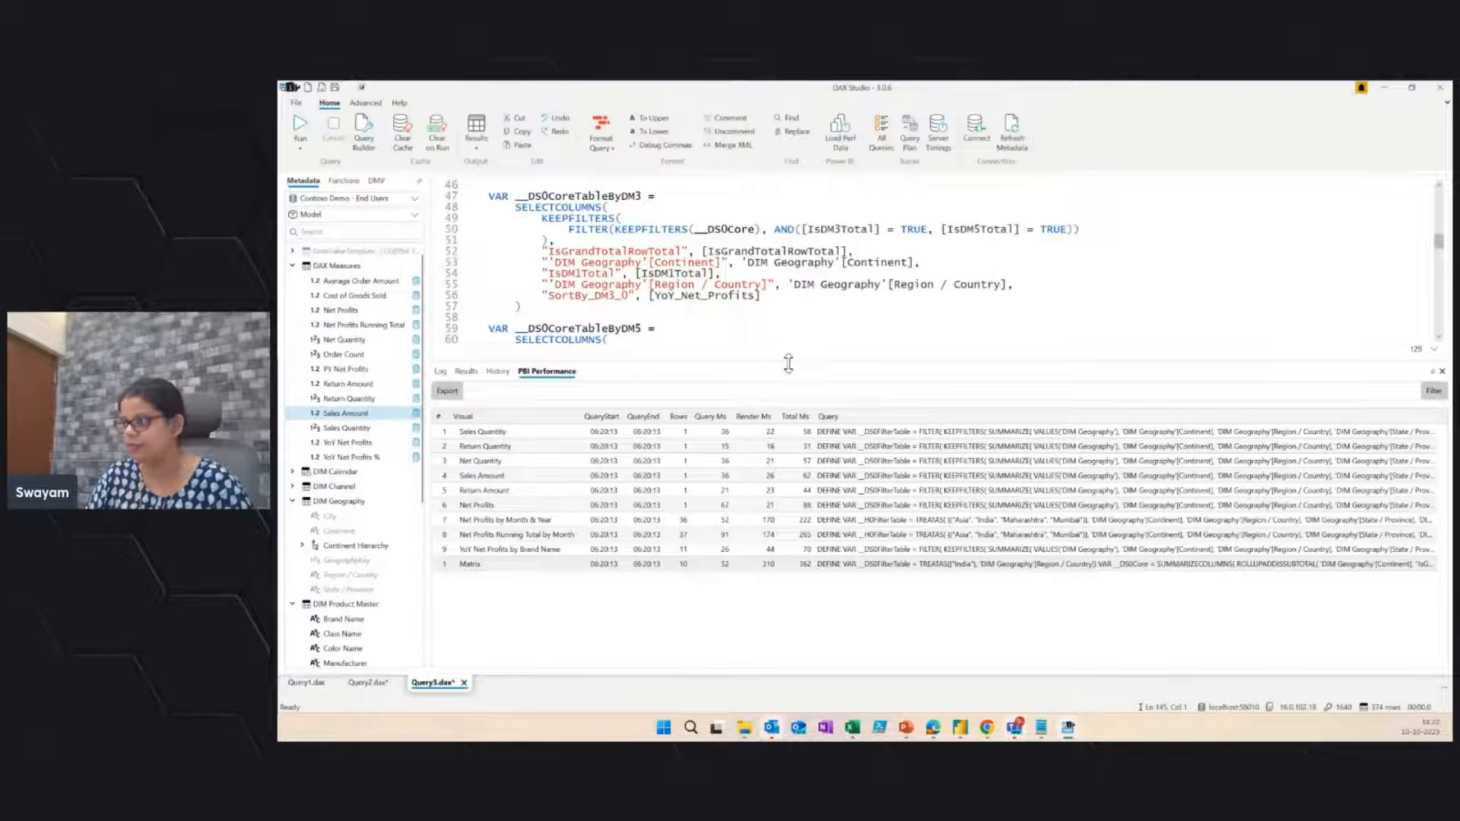
{"action": "left_click_drag", "start_coordinate": [788, 364], "coordinate": [788, 540]}
{"action": "left_click", "coordinate": [786, 483]}
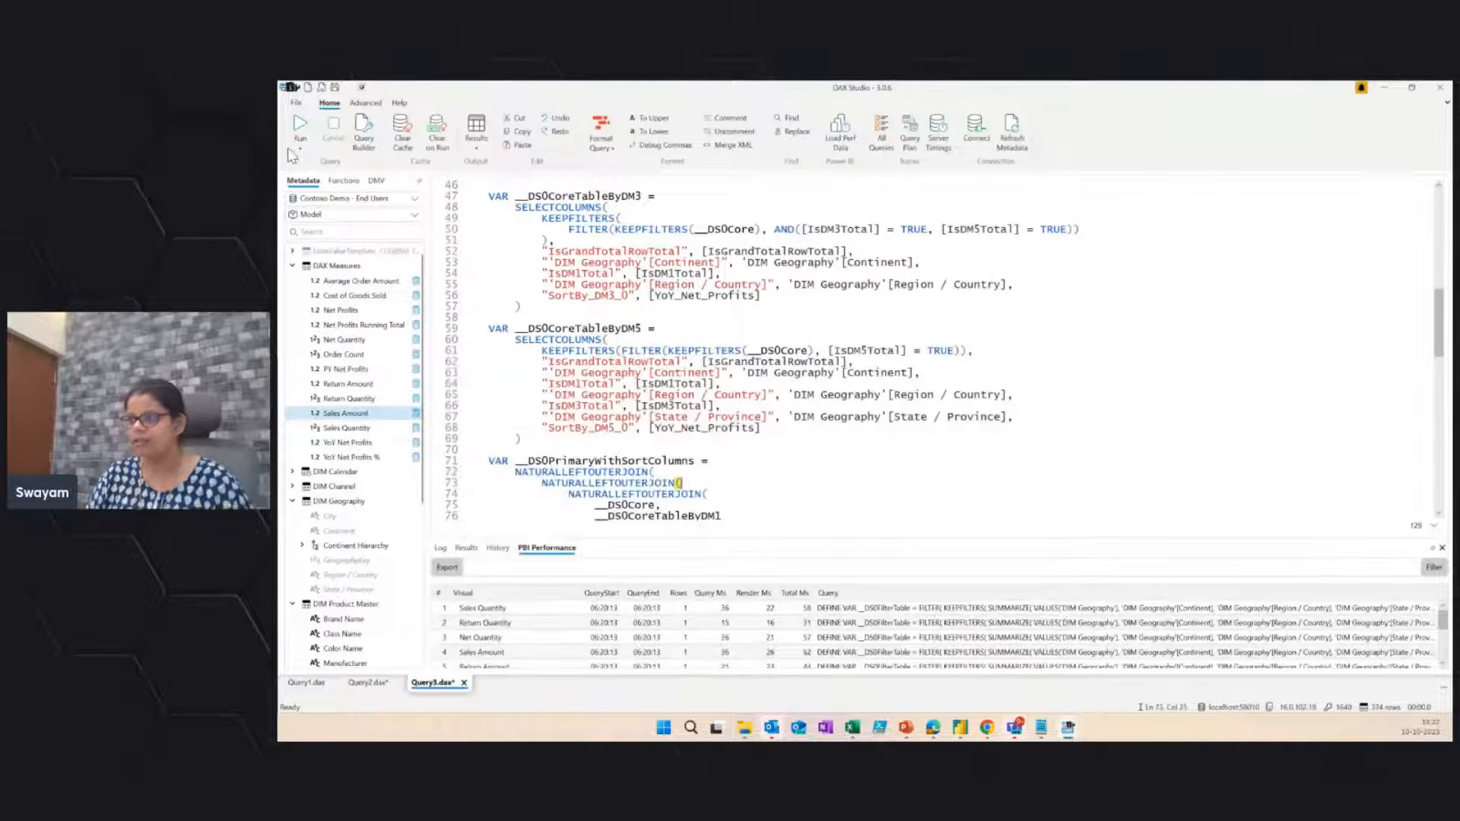
{"action": "left_click", "coordinate": [302, 129]}
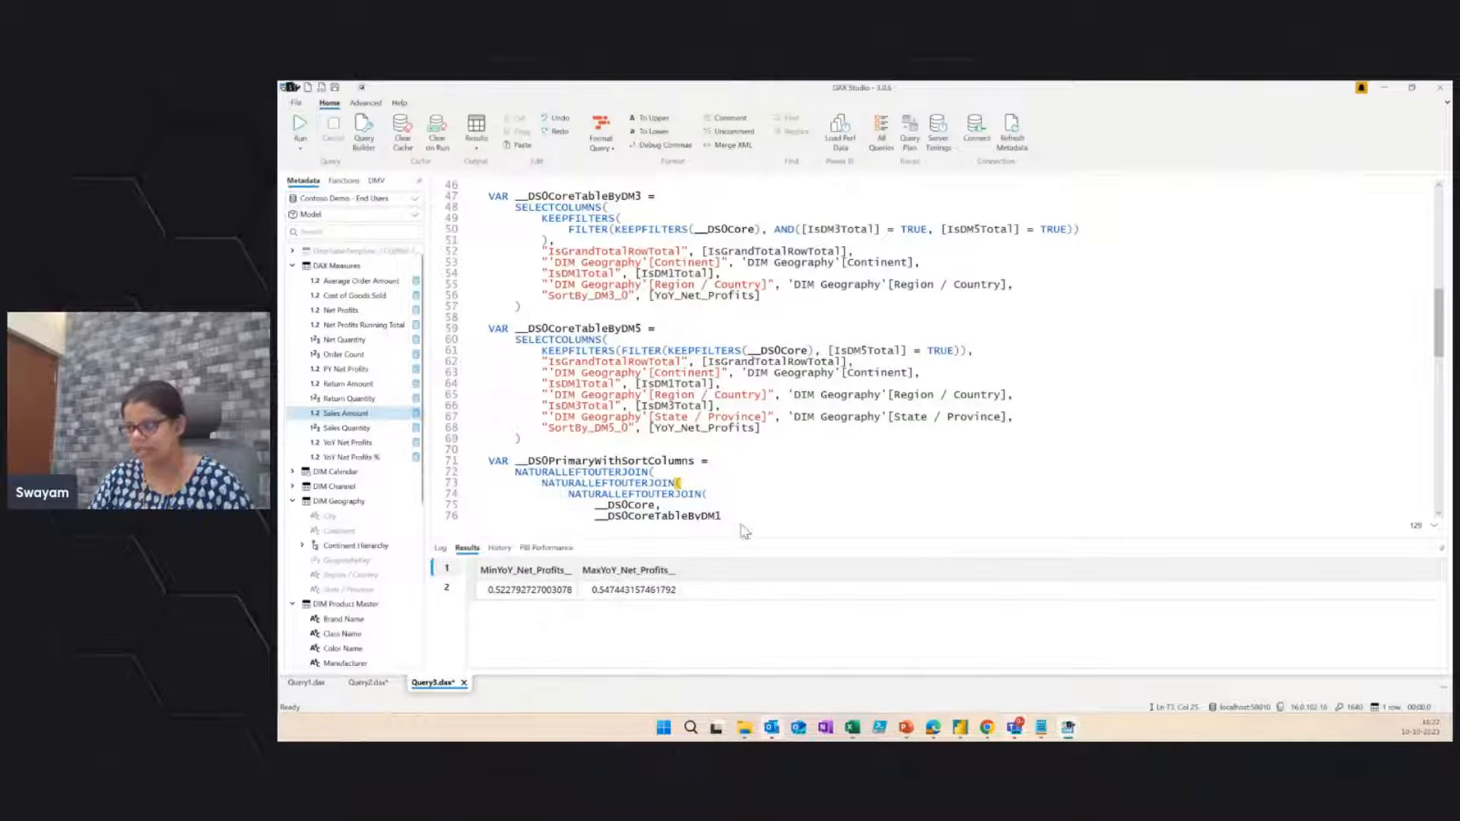
Step: Examine the Matrix query's variable definitions and its EVALUATE and ORDER BY statements
{"action": "left_click_drag", "start_coordinate": [742, 515], "coordinate": [756, 517]}
{"action": "scroll", "coordinate": [746, 467], "scroll_direction": "down", "scroll_amount": 2}
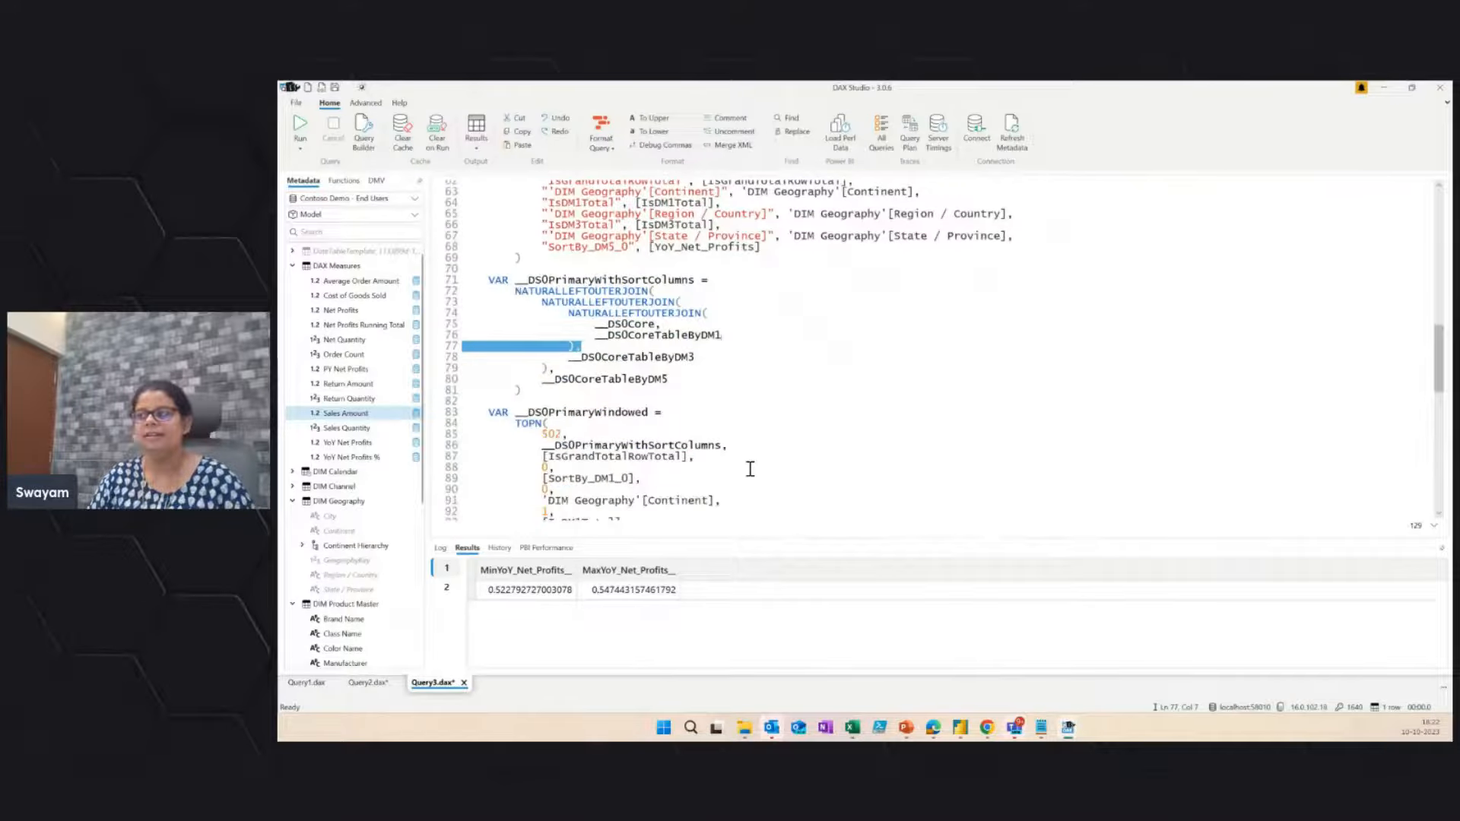
{"action": "scroll", "coordinate": [750, 470], "scroll_direction": "up", "scroll_amount": 11}
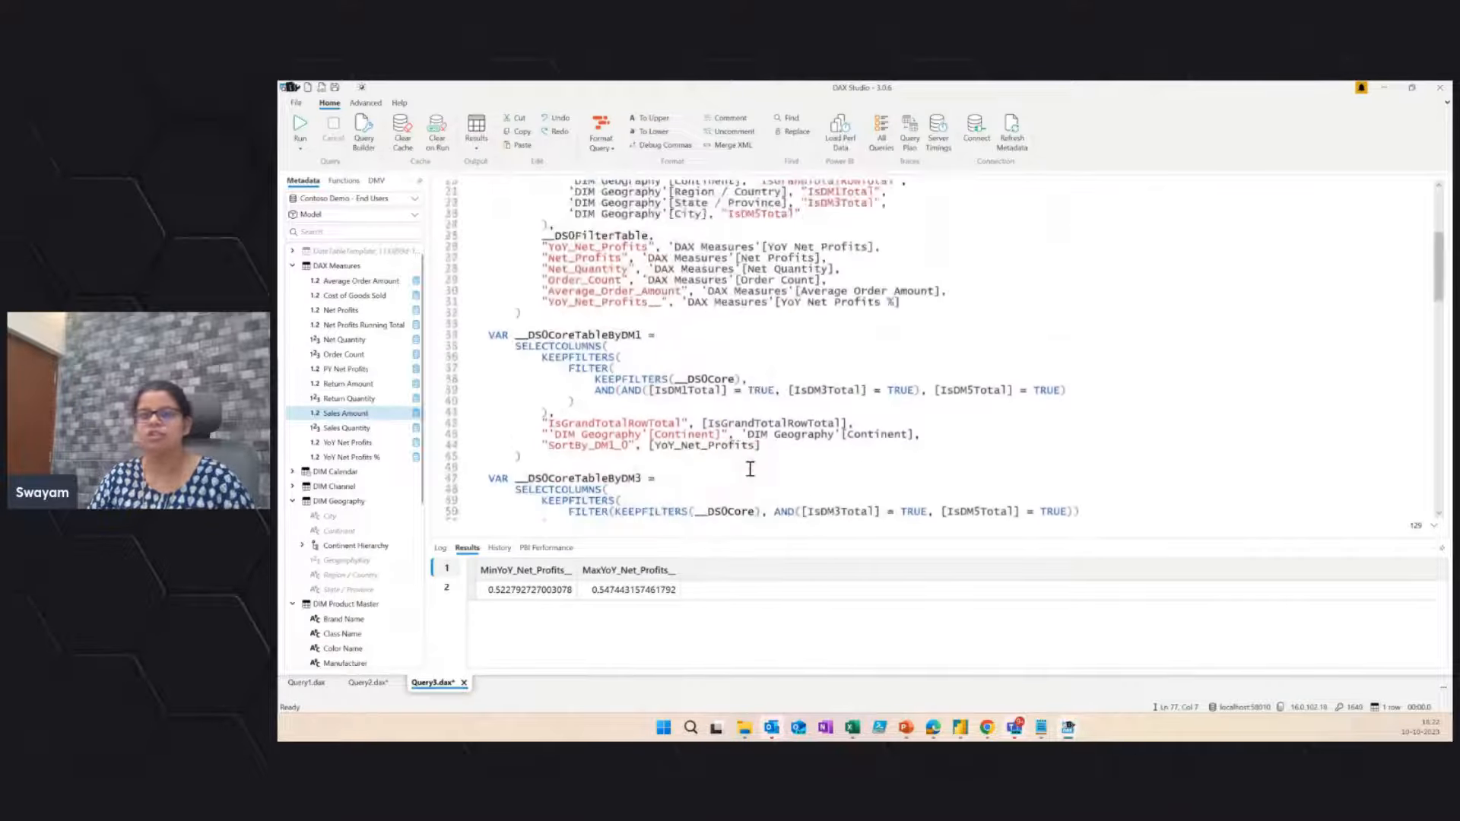
{"action": "scroll", "coordinate": [763, 473], "scroll_direction": "down", "scroll_amount": 16}
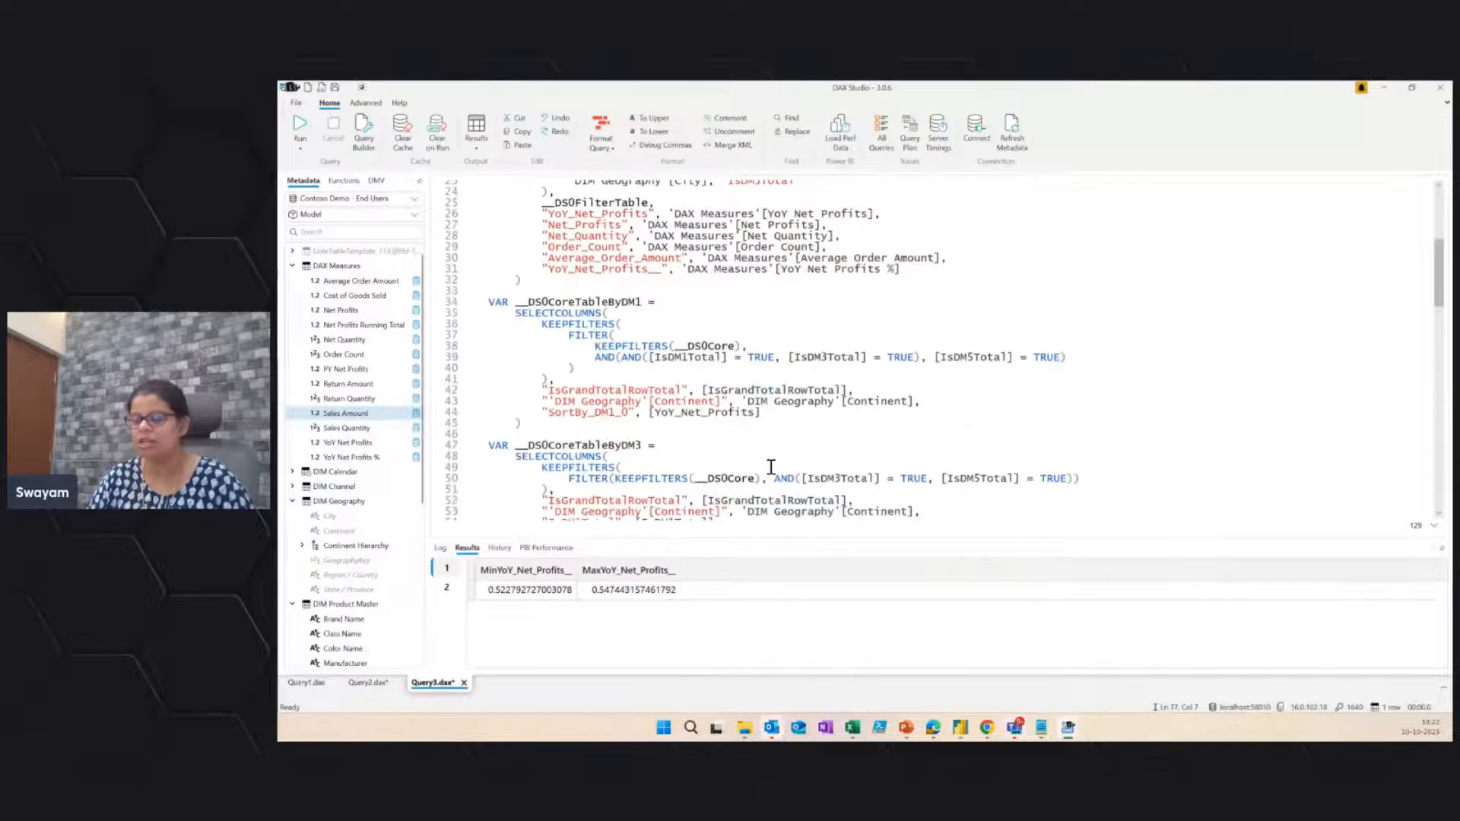
{"action": "scroll", "coordinate": [767, 473], "scroll_direction": "down", "scroll_amount": 11}
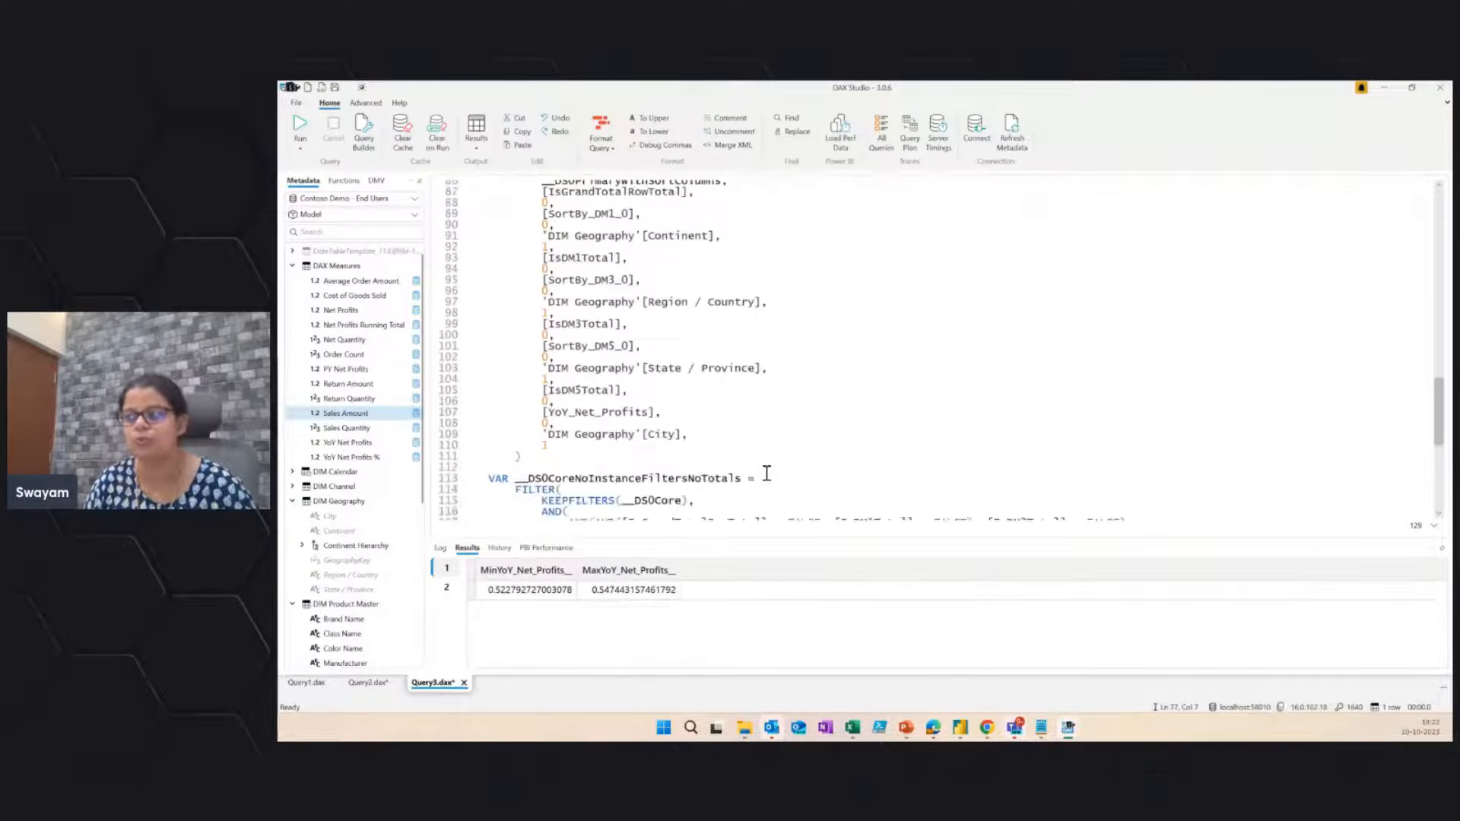
{"action": "mouse_move", "coordinate": [757, 456]}
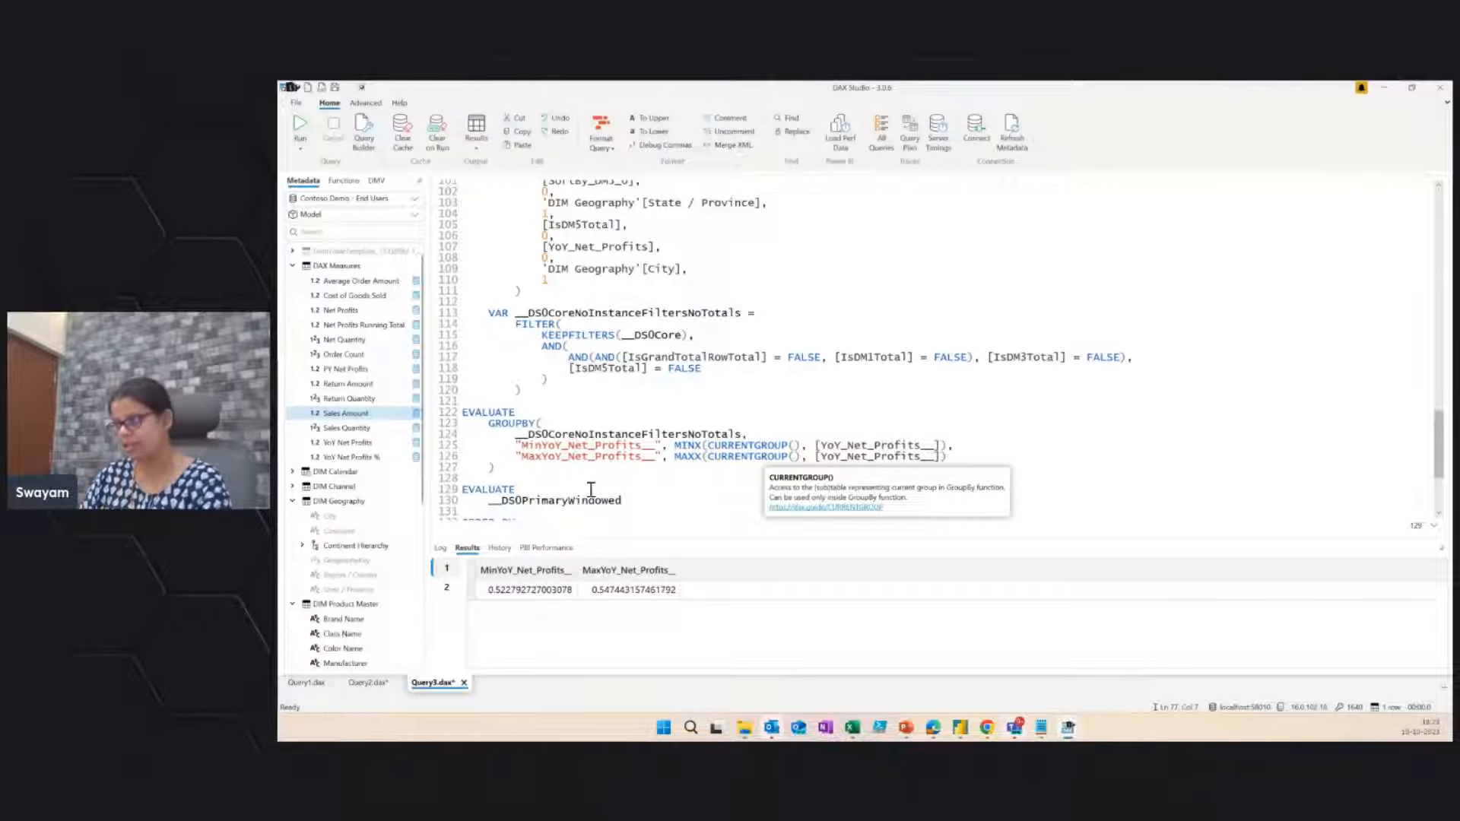
{"action": "left_click", "coordinate": [675, 508]}
{"action": "left_click_drag", "start_coordinate": [689, 518], "coordinate": [552, 368]}
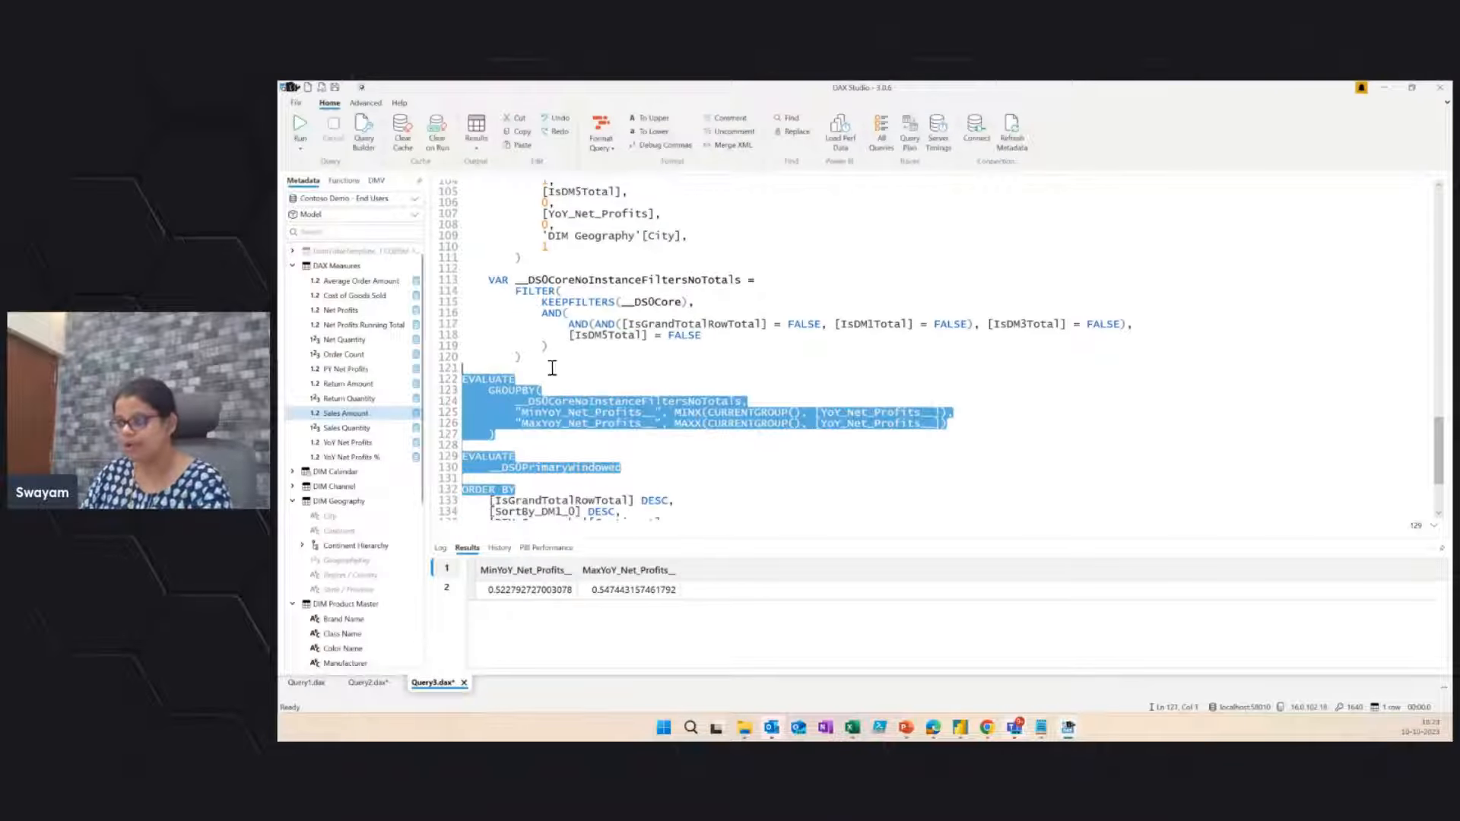
{"action": "left_click", "coordinate": [691, 324]}
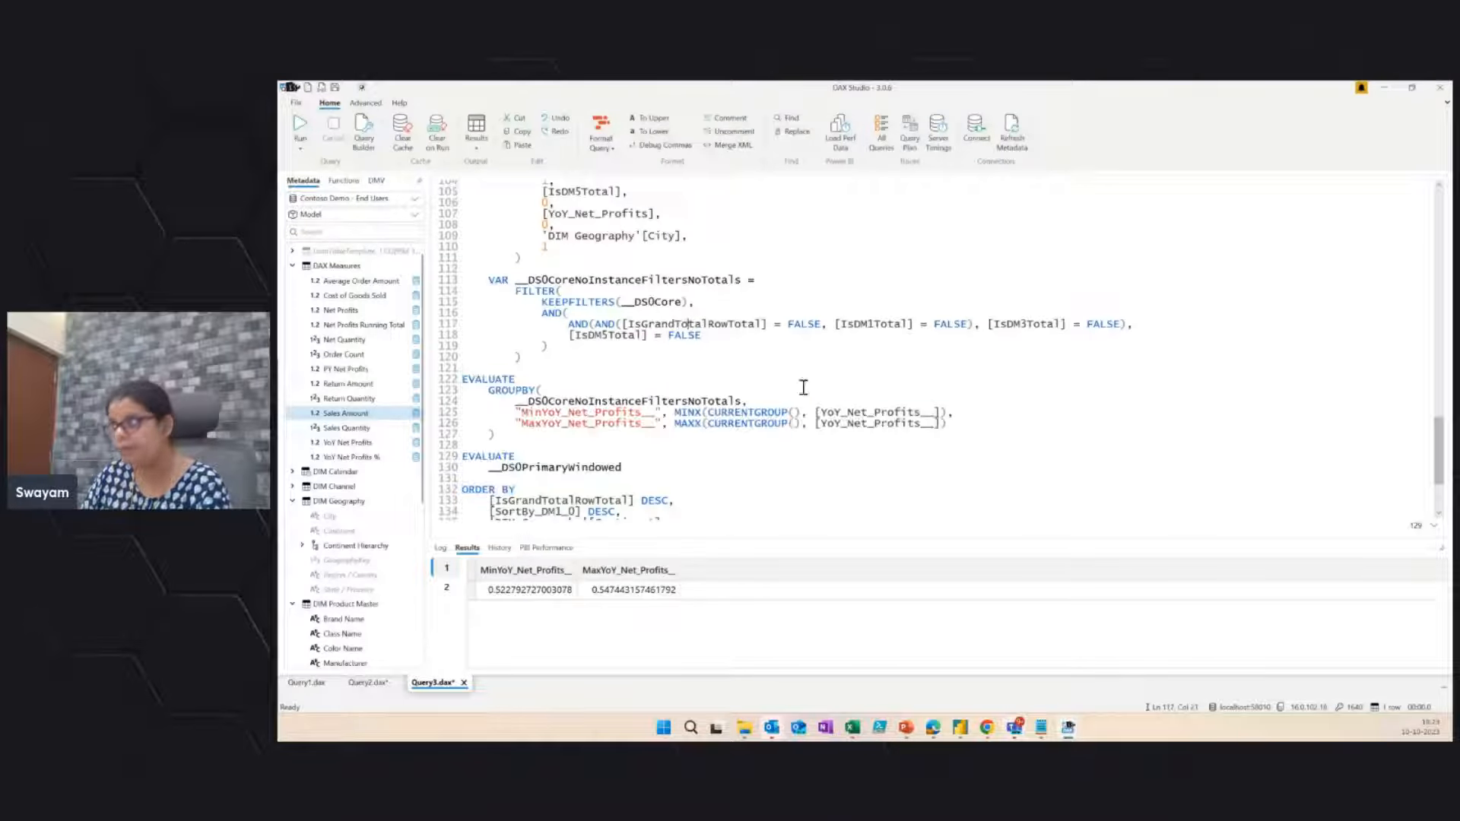
Step: Enable the Server Timings trace, give the output area more height, and rerun the Matrix query to view its timings
{"action": "left_click", "coordinate": [938, 150]}
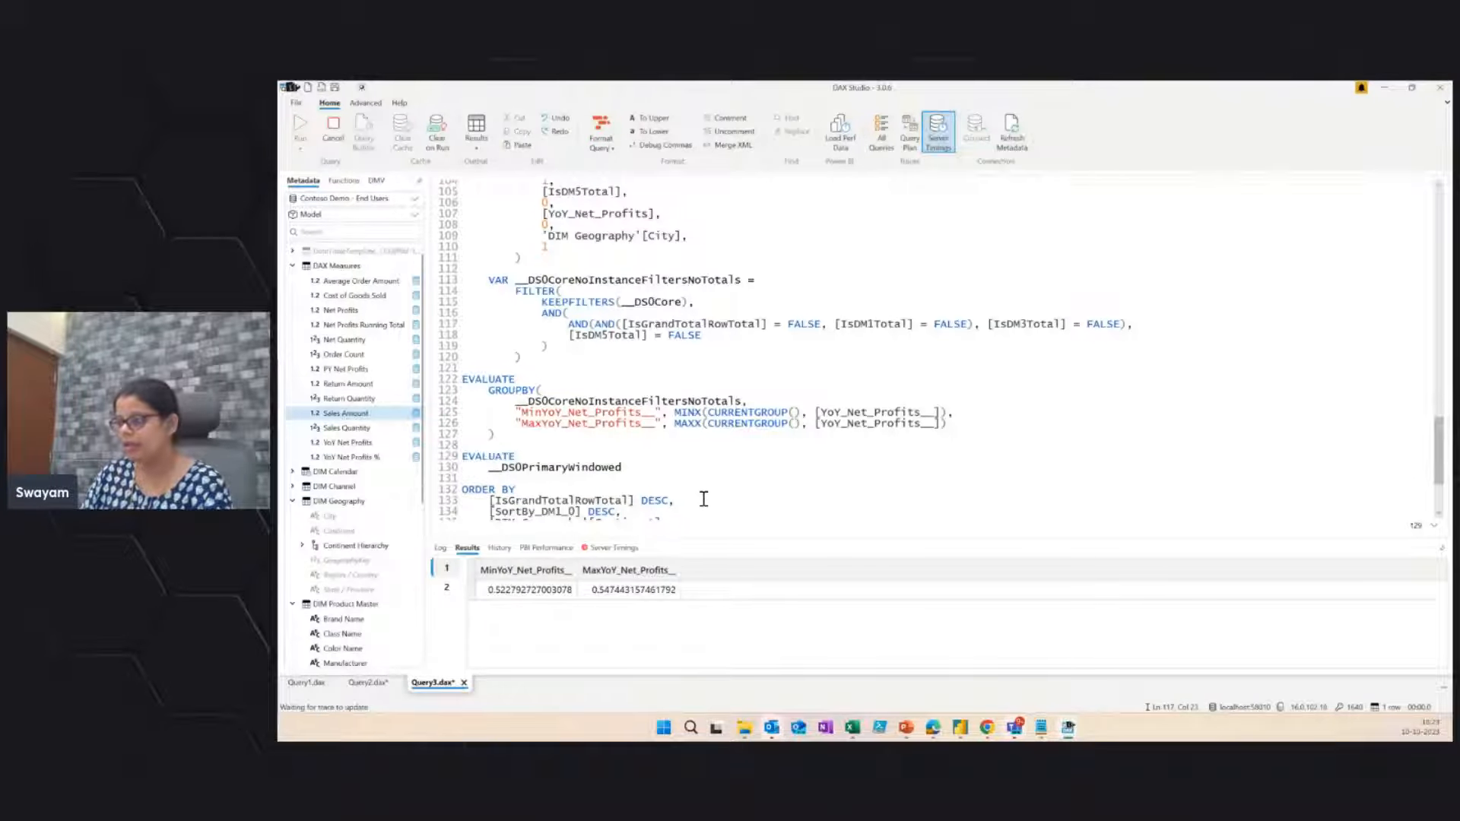
{"action": "left_click_drag", "start_coordinate": [721, 544], "coordinate": [721, 405]}
{"action": "left_click", "coordinate": [764, 343]}
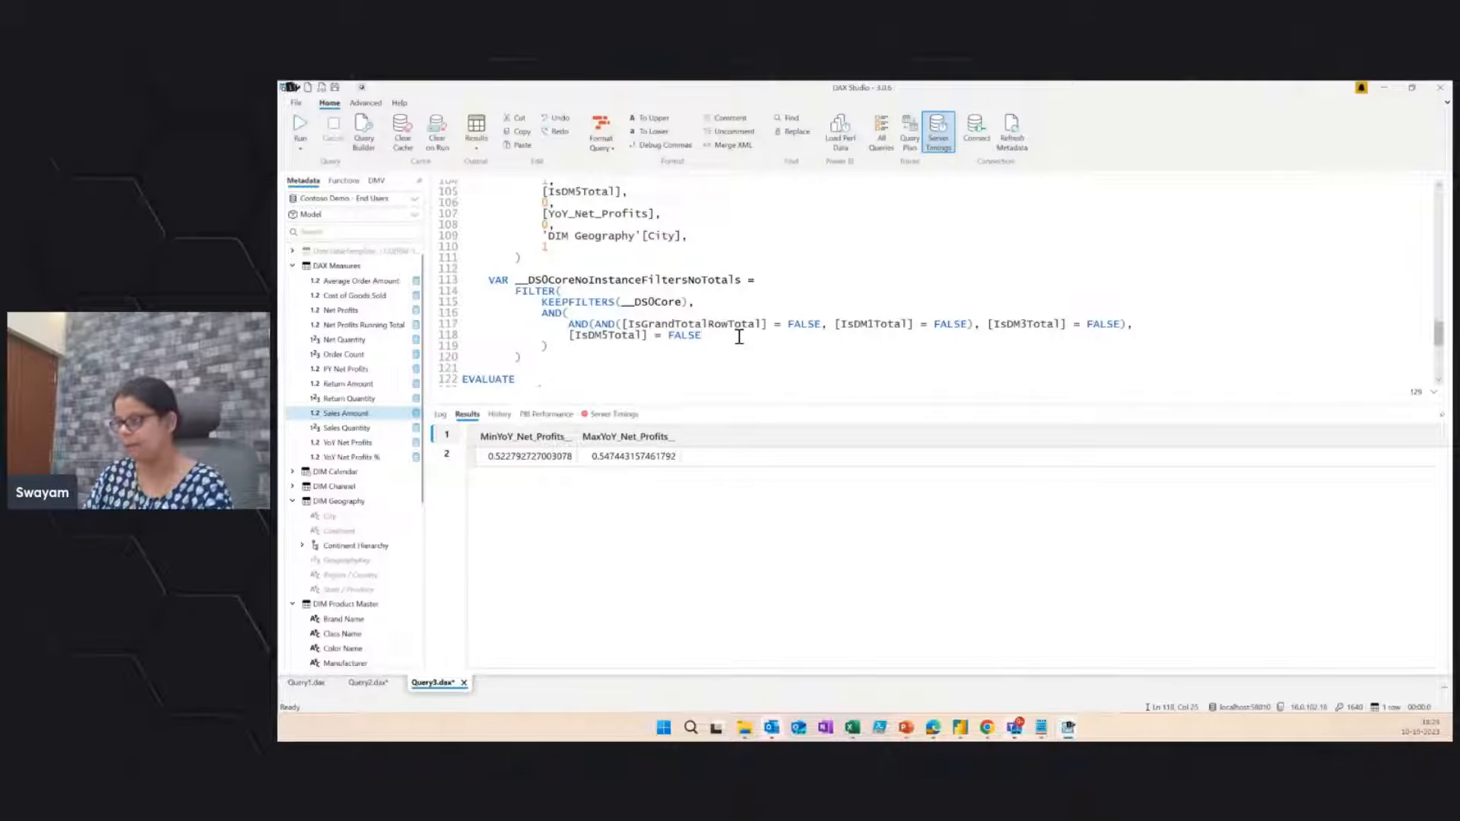
{"action": "scroll", "coordinate": [769, 307], "scroll_direction": "down", "scroll_amount": 3}
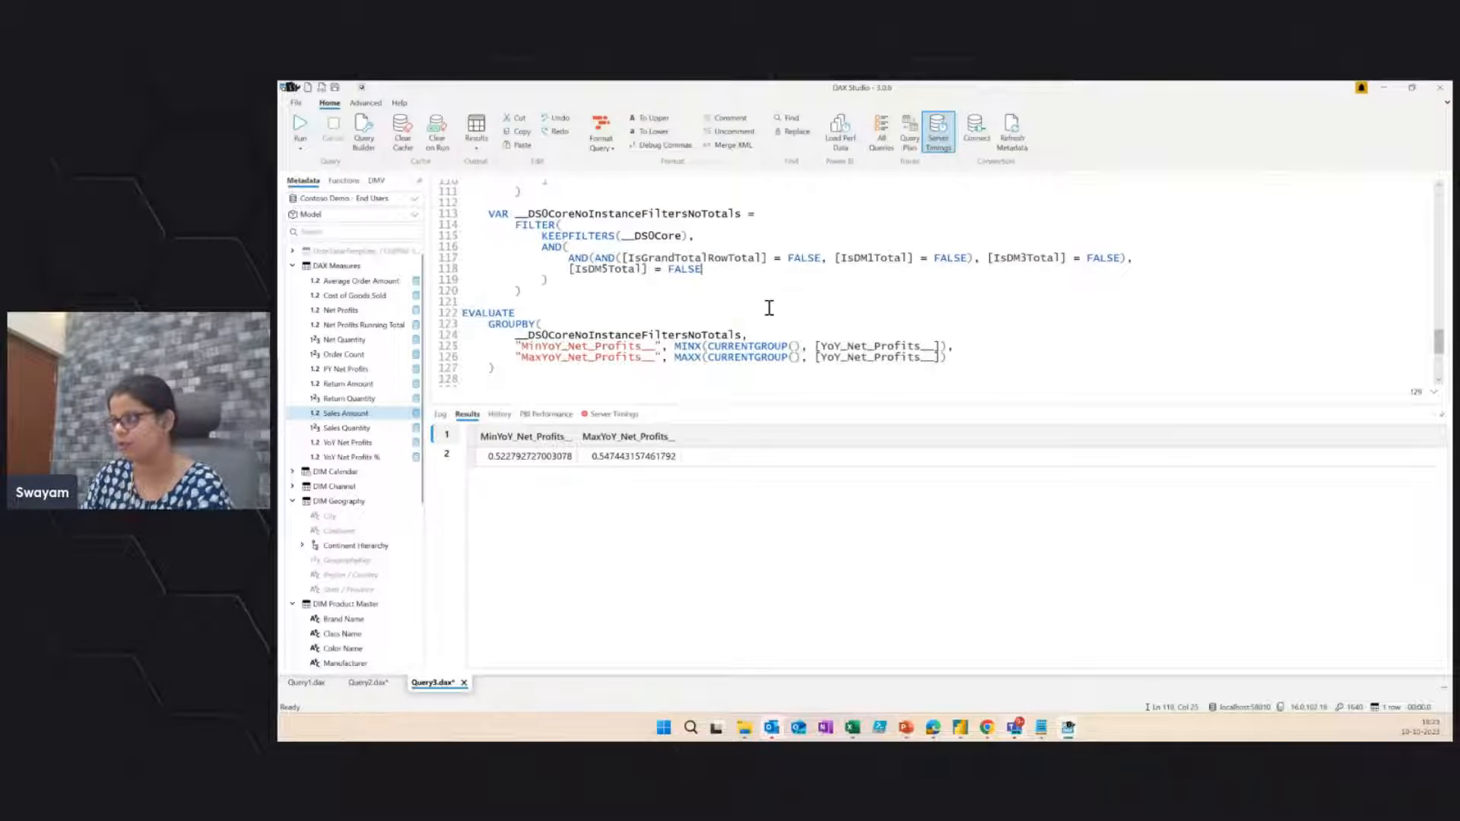
{"action": "left_click", "coordinate": [304, 124]}
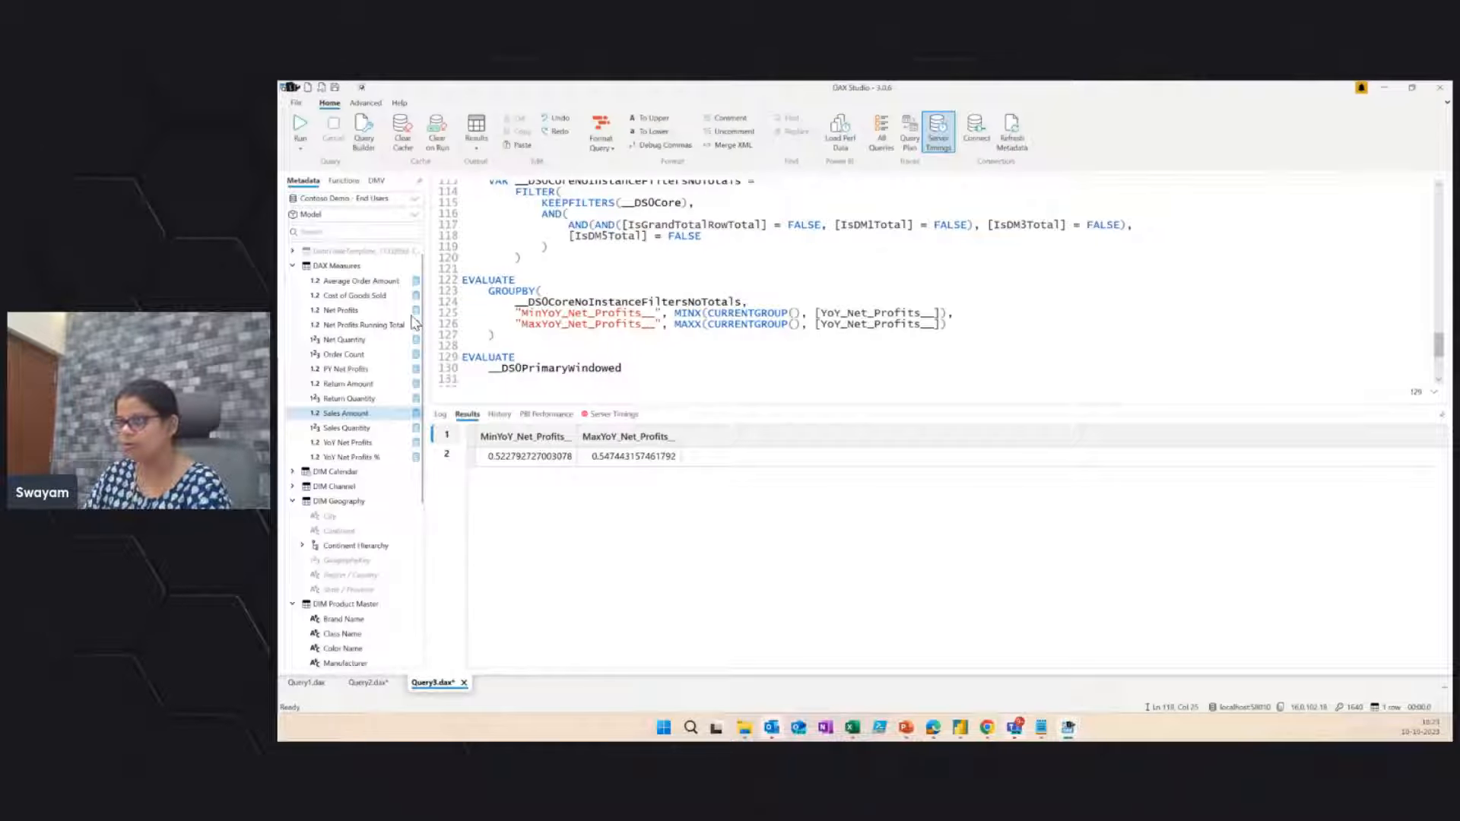
{"action": "left_click", "coordinate": [613, 414]}
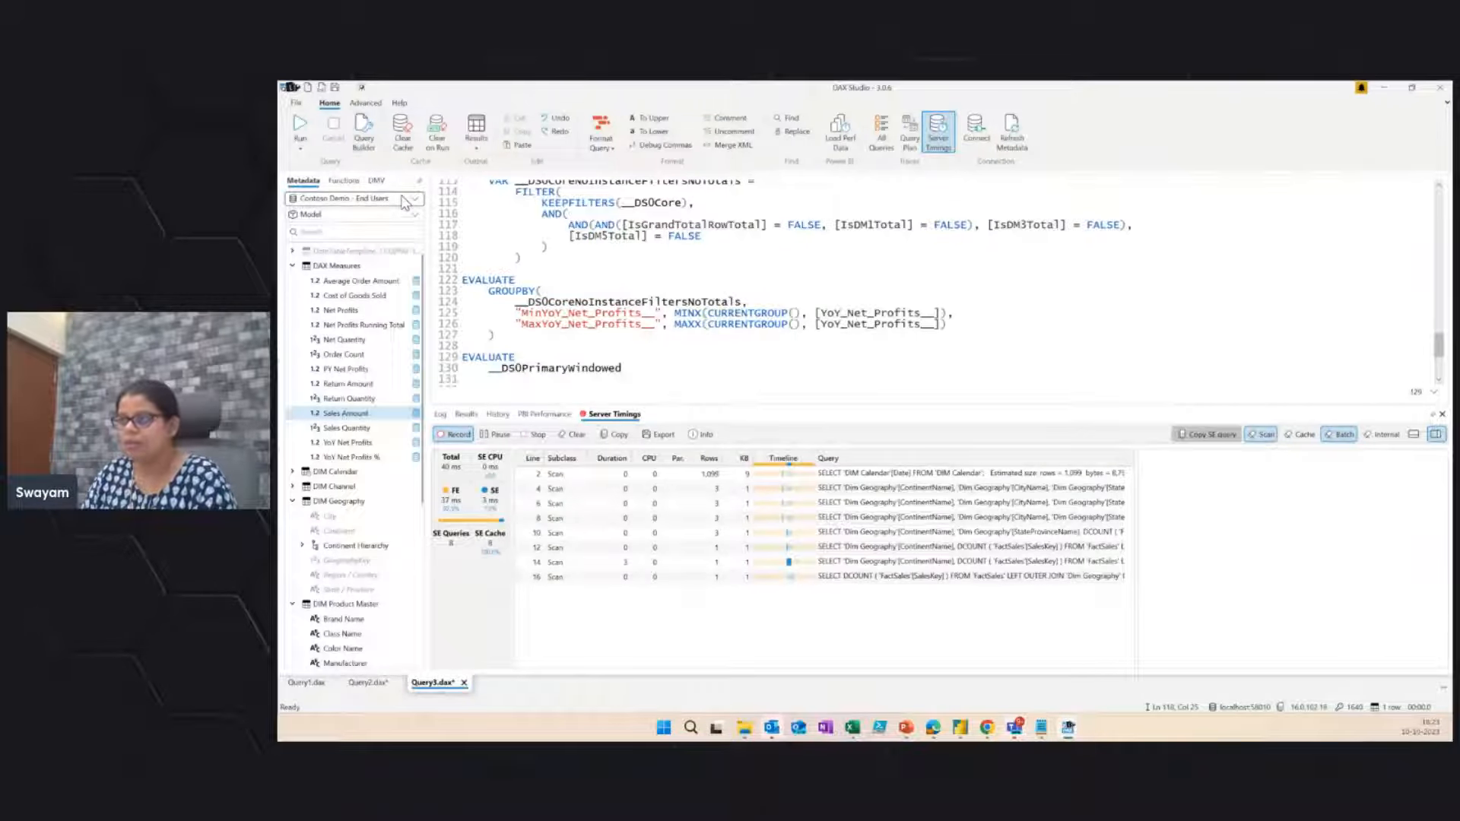
Step: Enable Clear on Run, rerun the Matrix query for cold-cache server timings, and look over the end of the query
{"action": "left_click", "coordinate": [435, 139]}
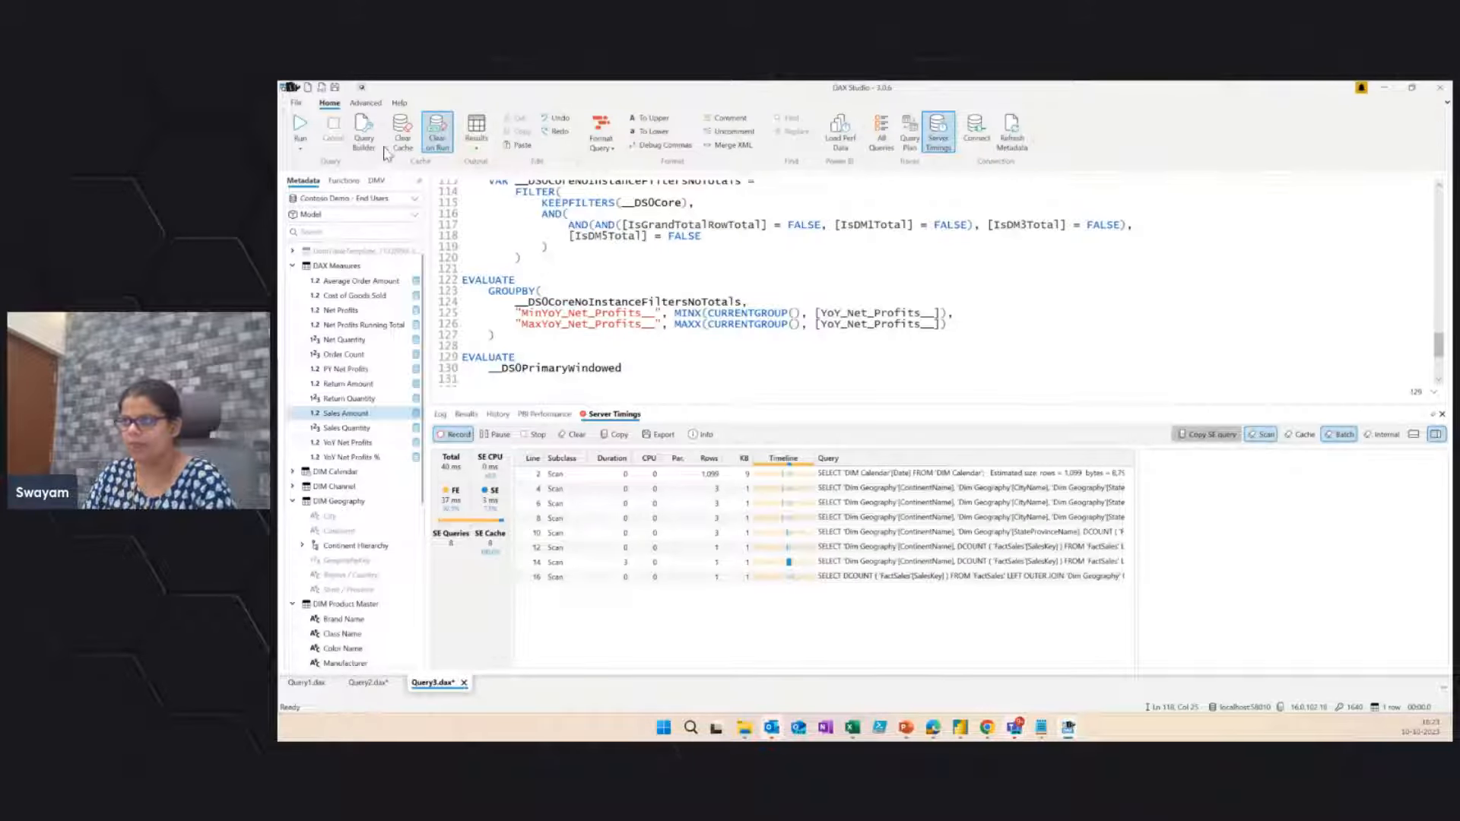
{"action": "left_click", "coordinate": [302, 128]}
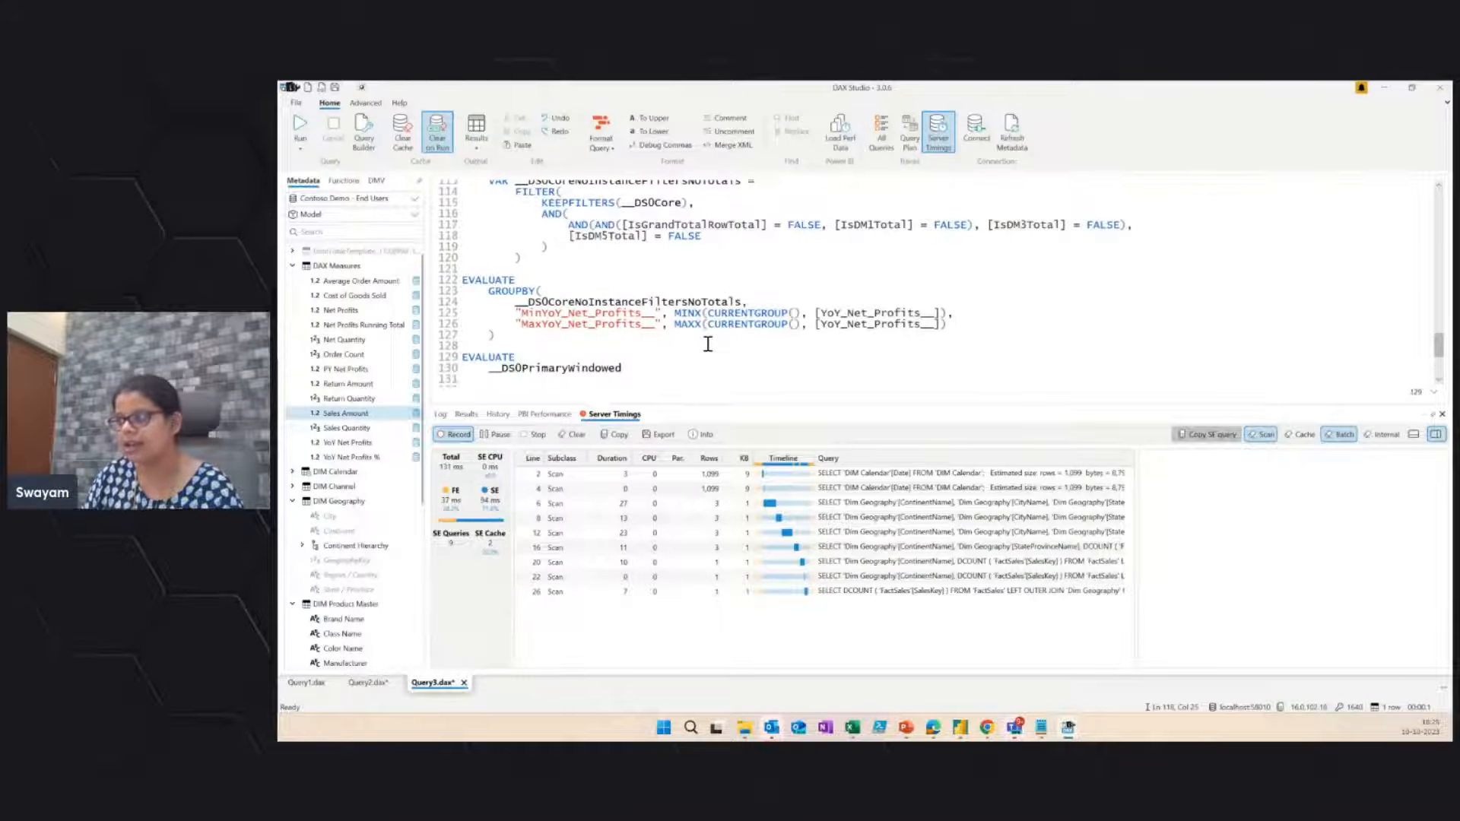
{"action": "scroll", "coordinate": [715, 335], "scroll_direction": "down", "scroll_amount": 5}
{"action": "scroll", "coordinate": [770, 301], "scroll_direction": "up", "scroll_amount": 10}
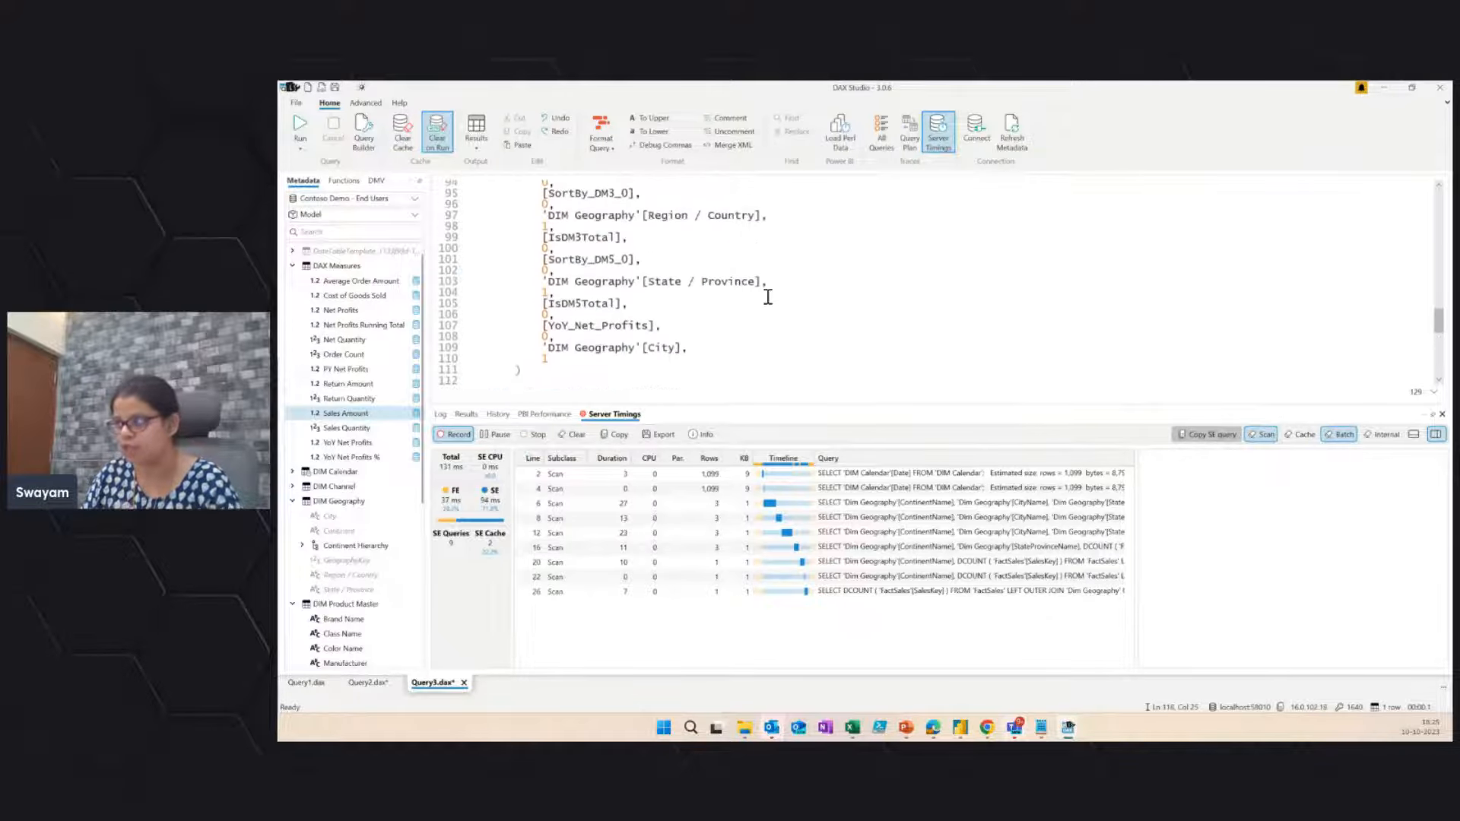
{"action": "scroll", "coordinate": [765, 296], "scroll_direction": "down", "scroll_amount": 5}
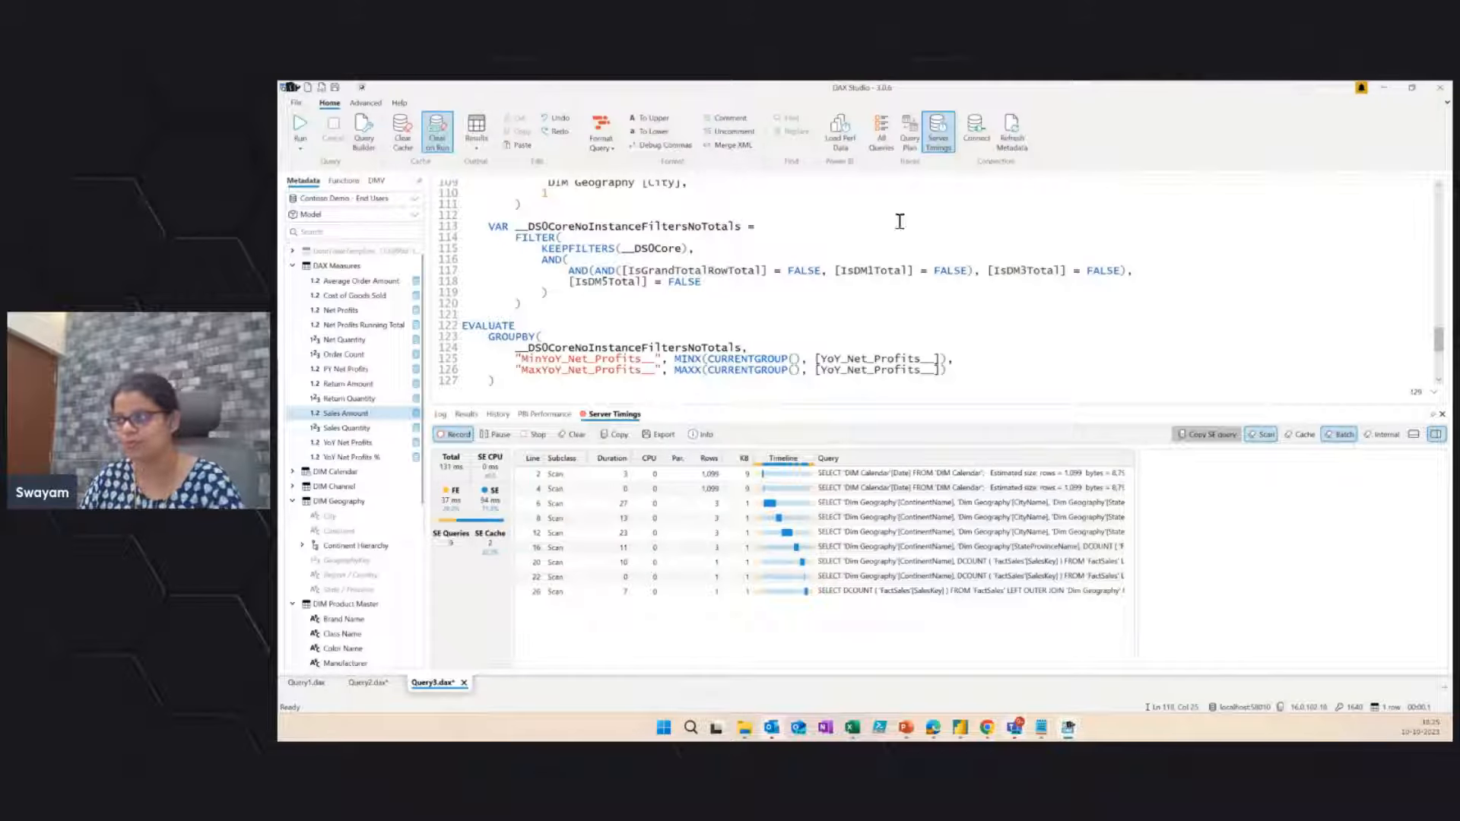
{"action": "left_click", "coordinate": [945, 238]}
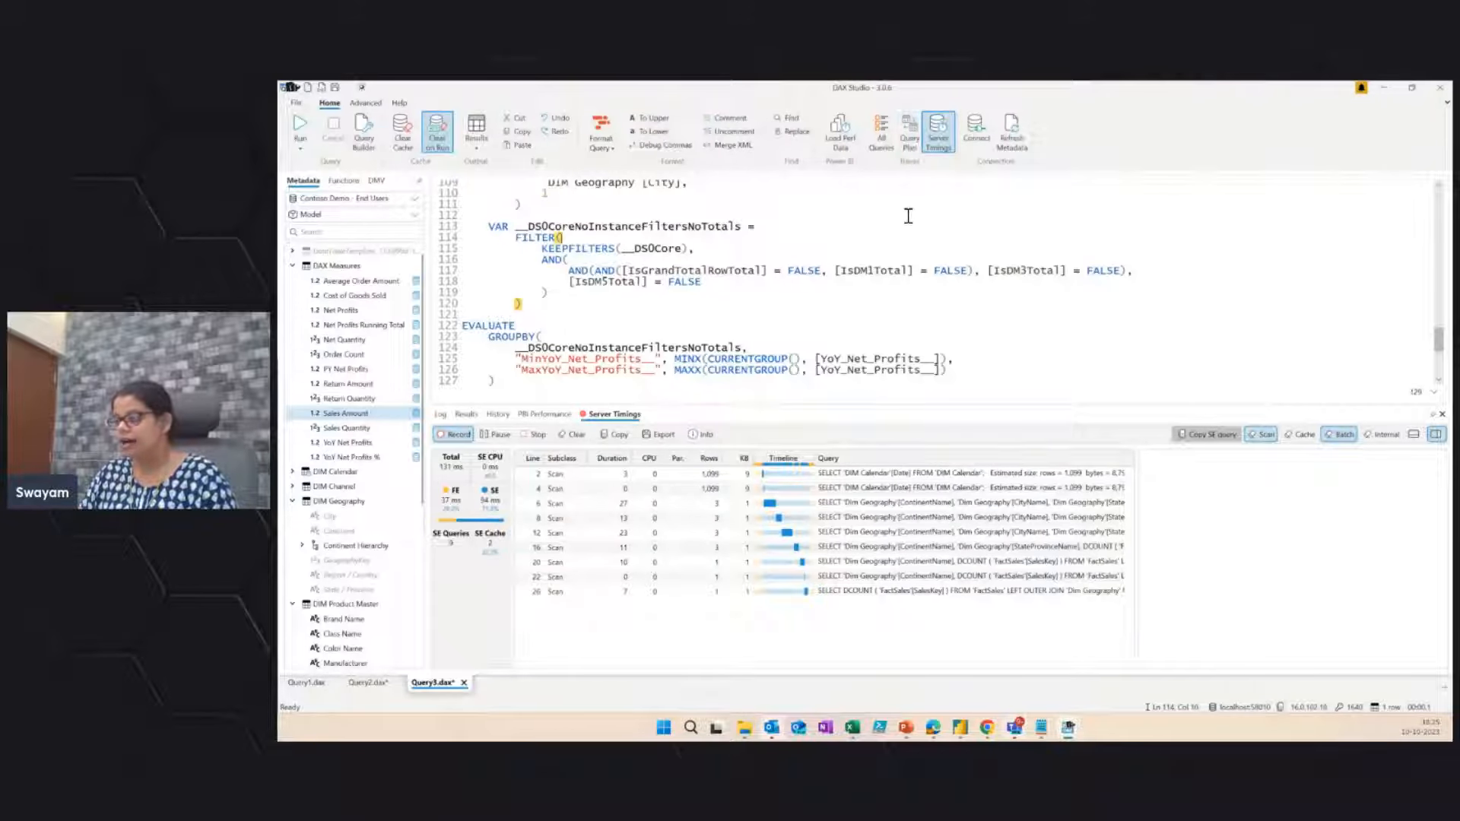
{"action": "left_click", "coordinate": [587, 260]}
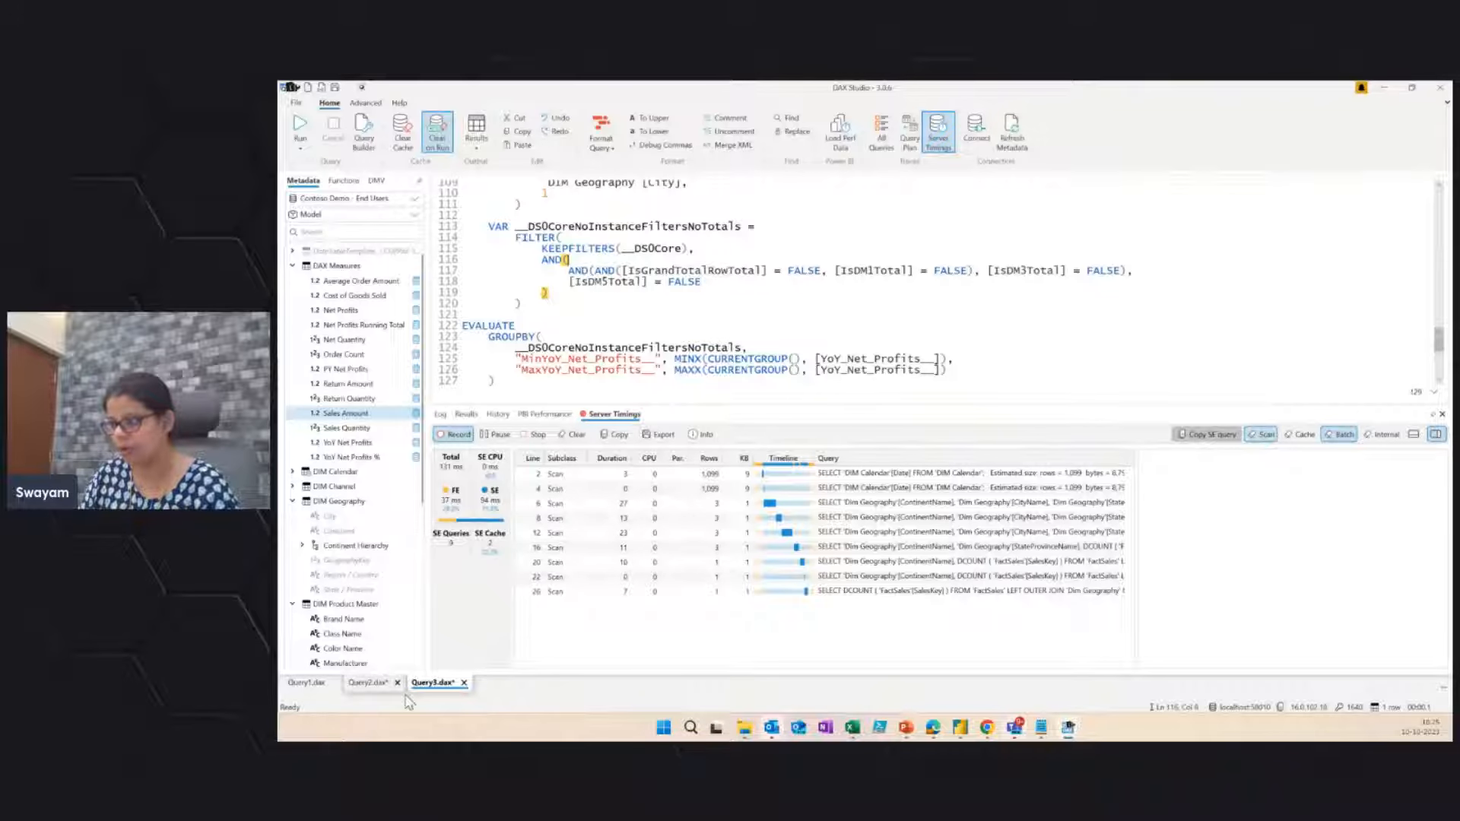
Step: Open the Query2.dax query and delete its entire text
{"action": "left_click", "coordinate": [368, 683]}
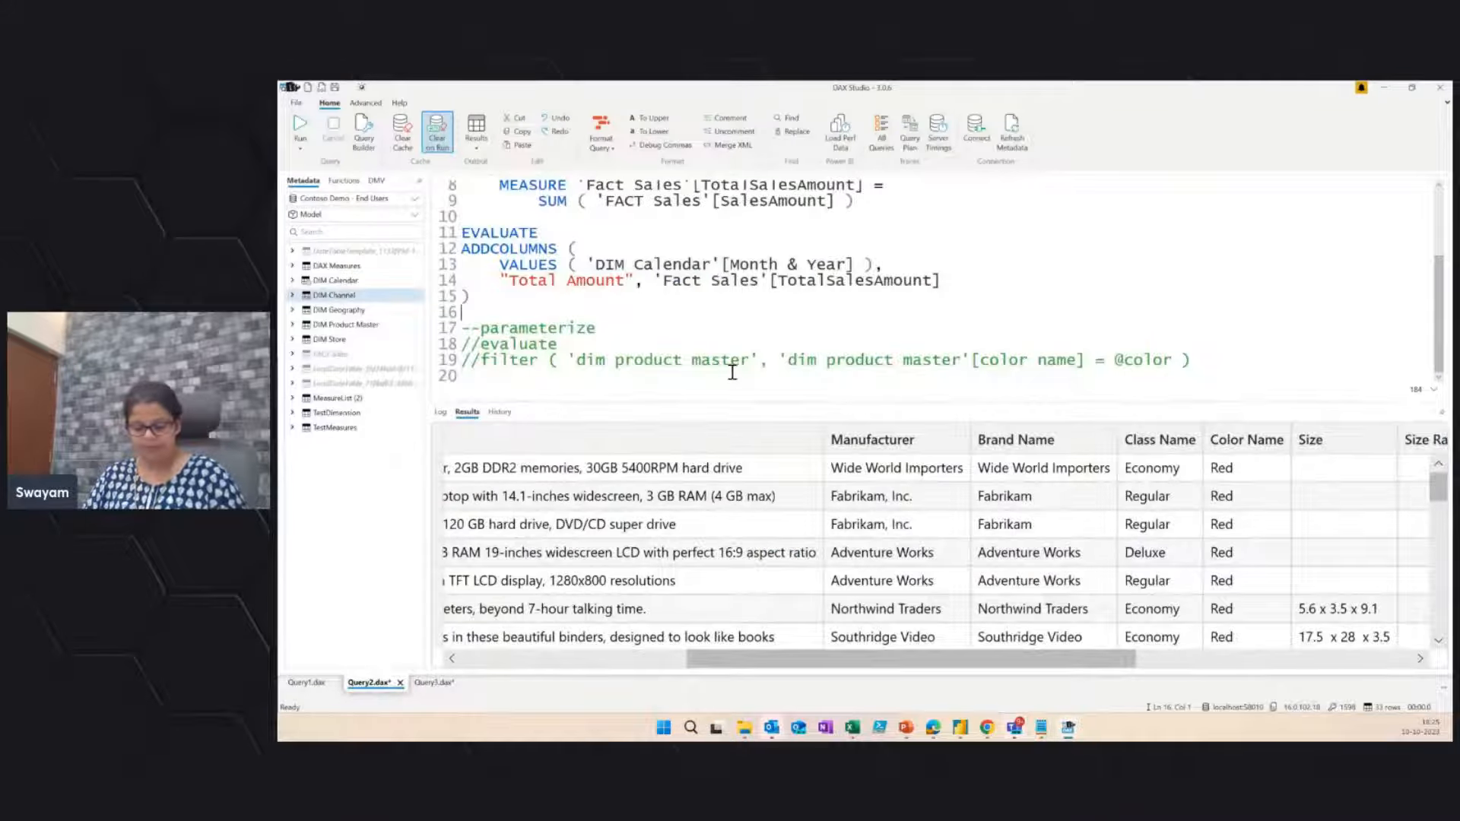
{"action": "key", "text": "ctrl+a"}
{"action": "key", "text": "Delete"}
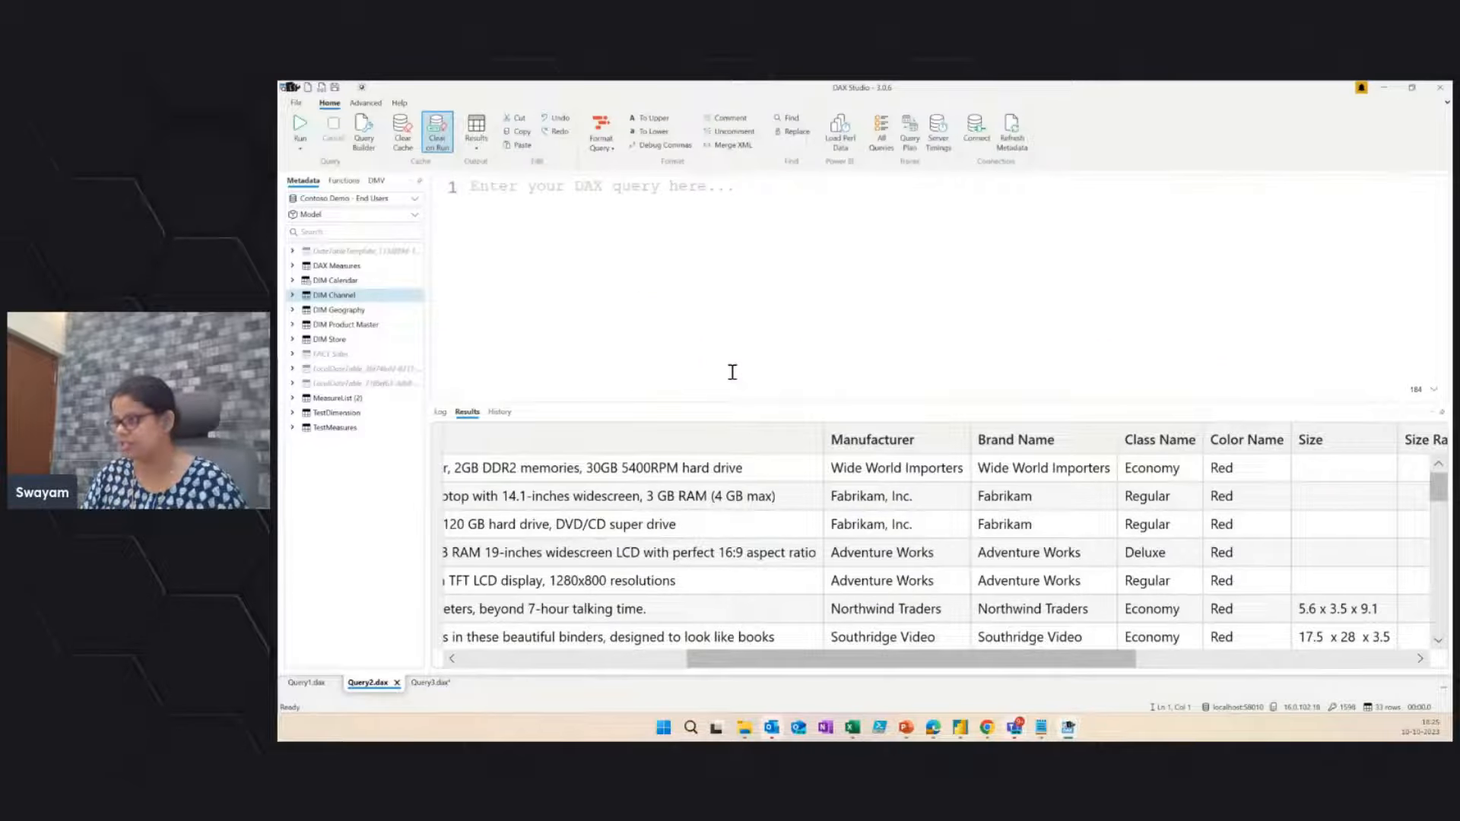
{"action": "left_click_drag", "start_coordinate": [775, 659], "coordinate": [521, 660]}
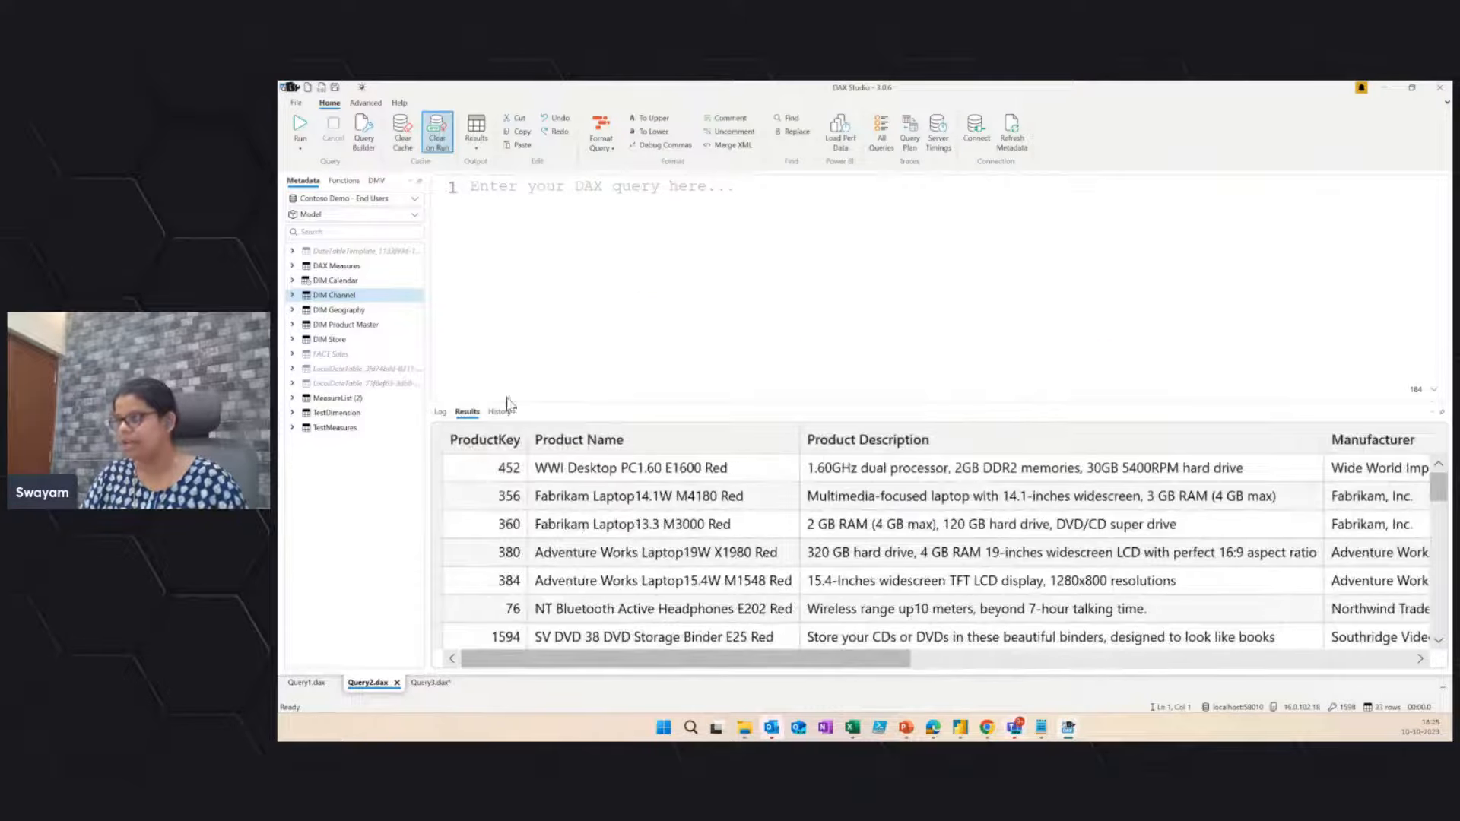
Step: Start the All Queries trace and show its list of captured queries
{"action": "left_click", "coordinate": [882, 154]}
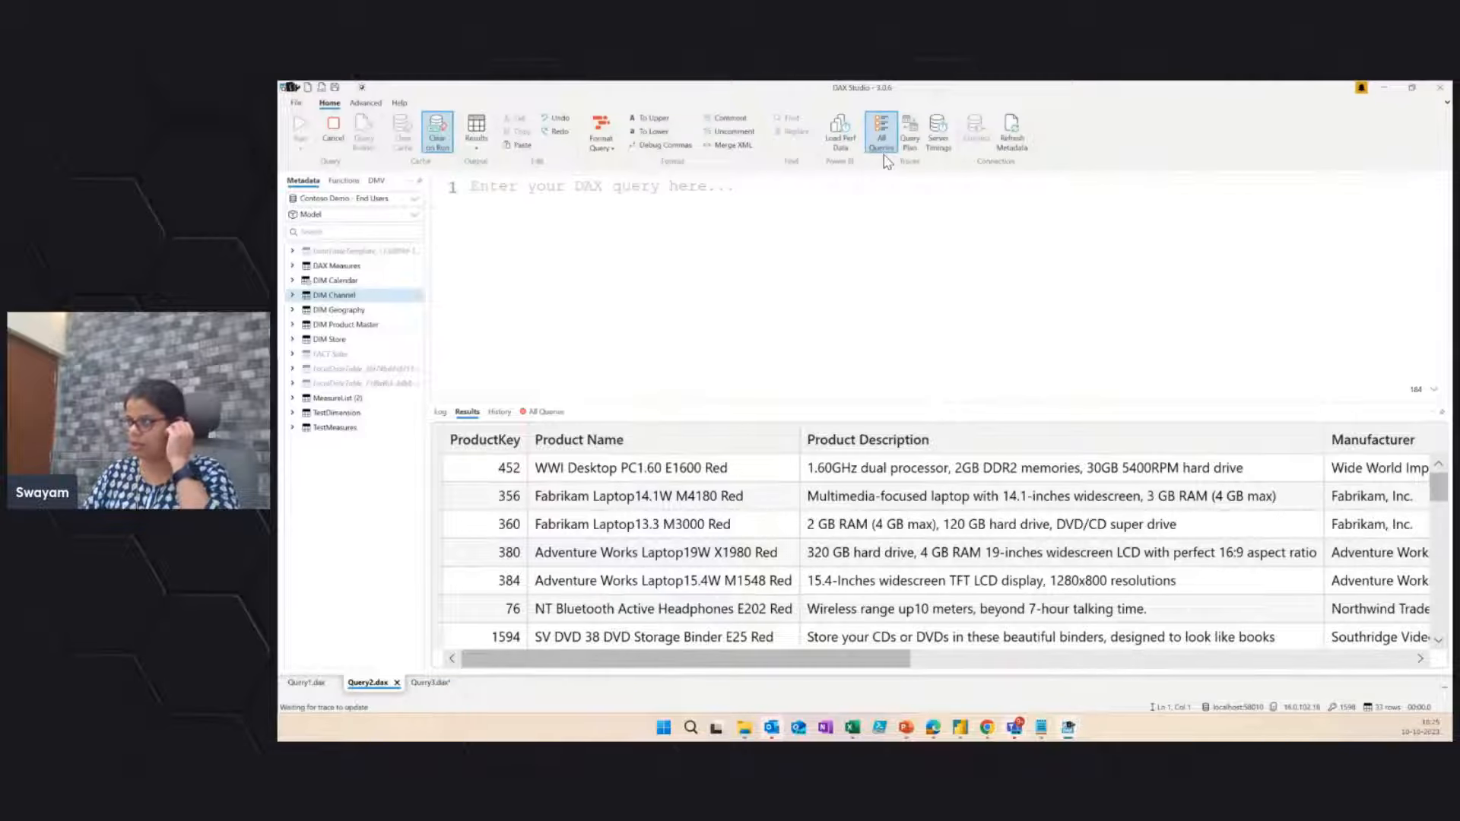
{"action": "left_click", "coordinate": [562, 414]}
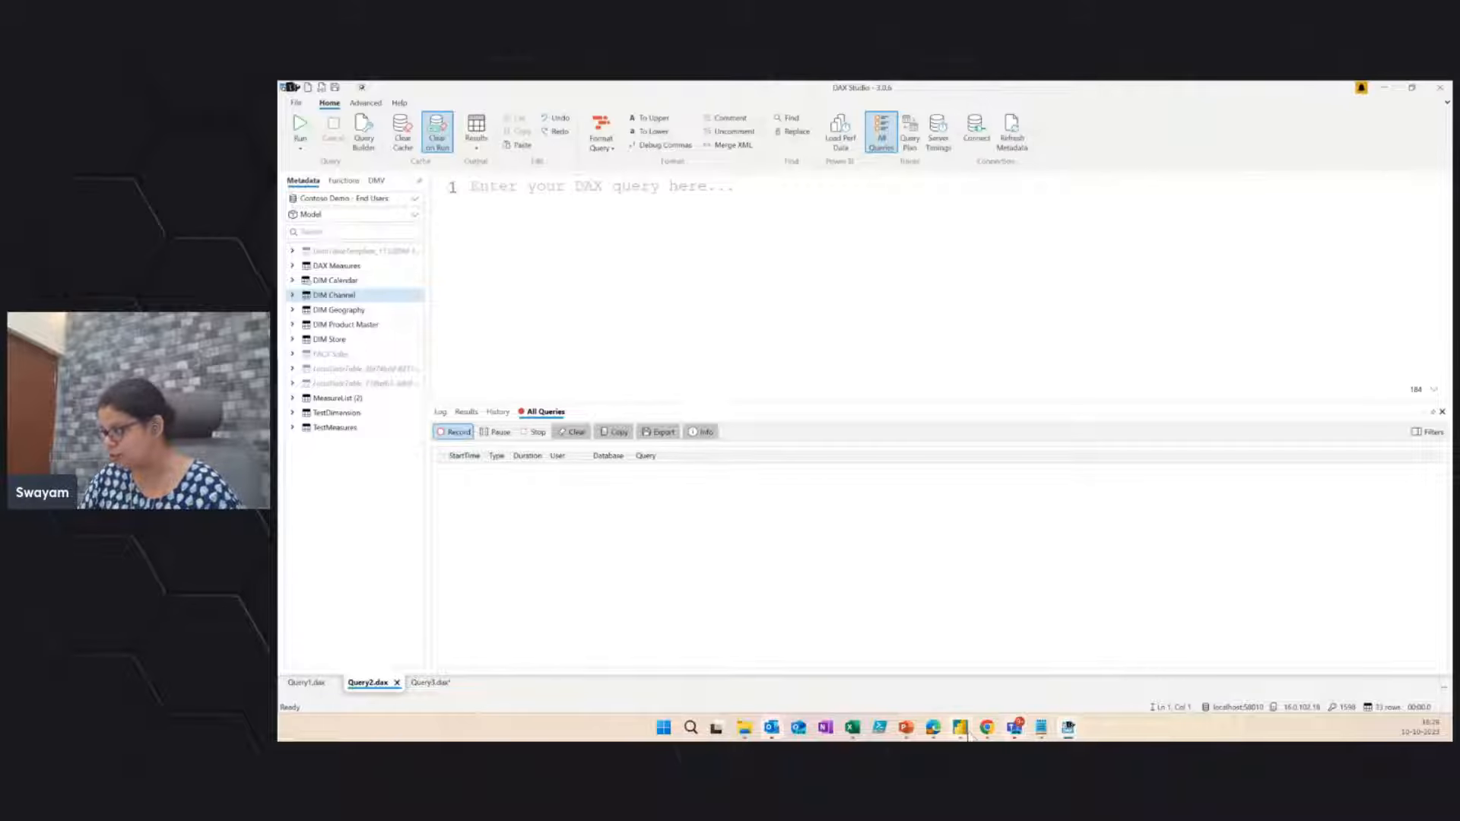
Step: Open the Sales Report- 2009 page in Power BI Desktop and view its captured queries in DAX Studio
{"action": "left_click", "coordinate": [991, 681]}
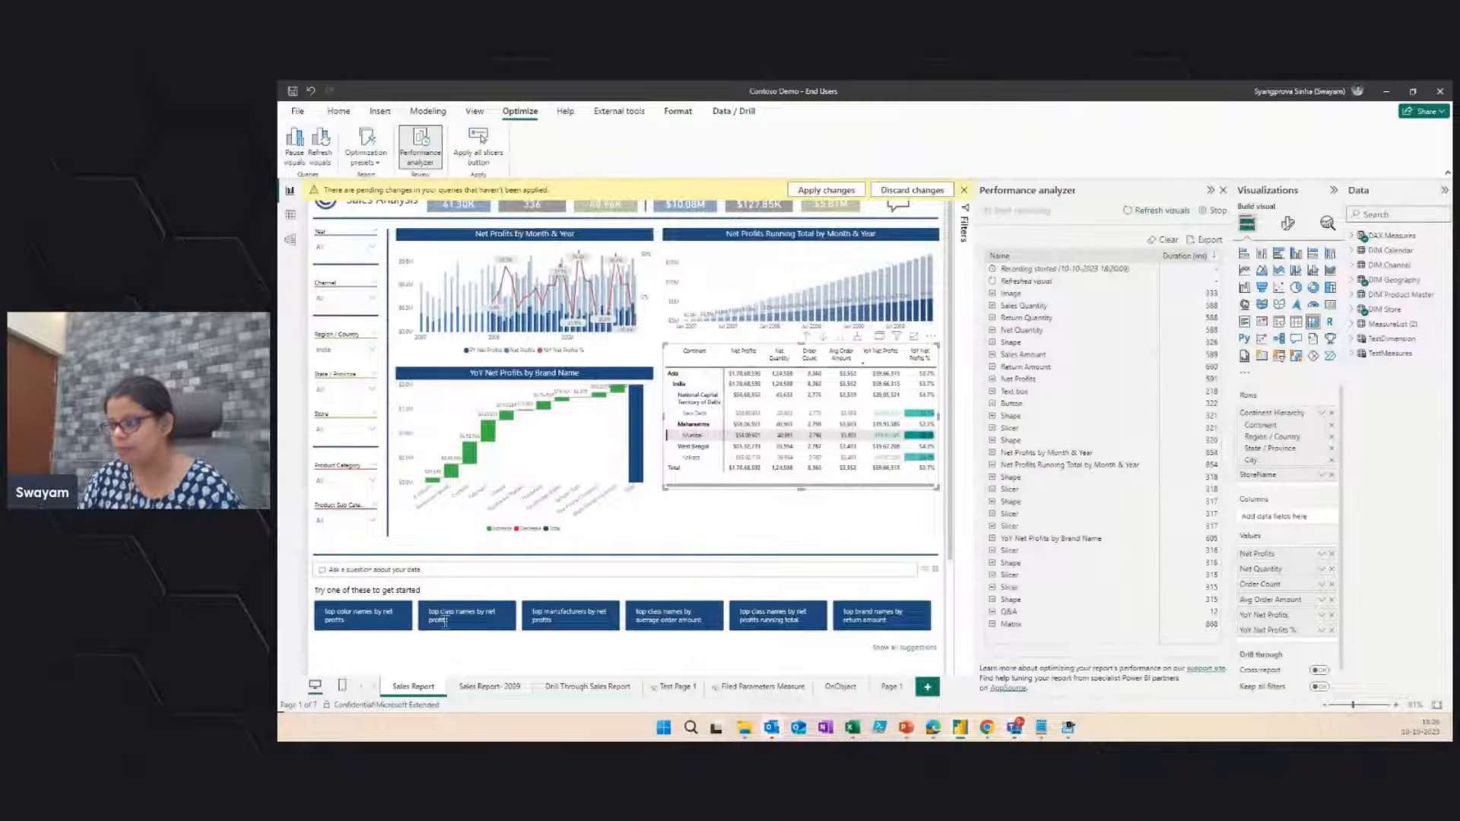
{"action": "left_click", "coordinate": [490, 688]}
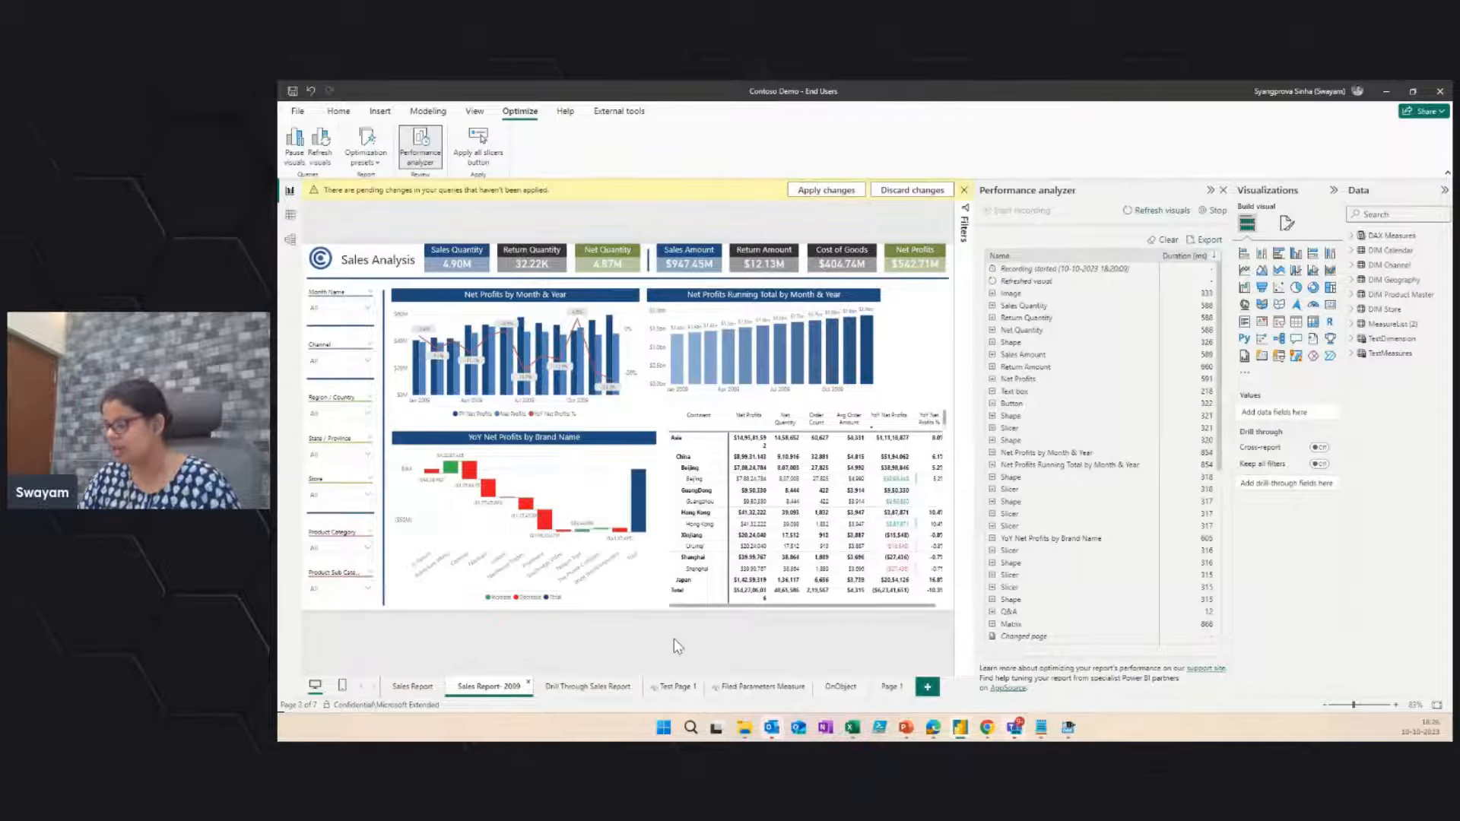
{"action": "mouse_move", "coordinate": [1068, 727]}
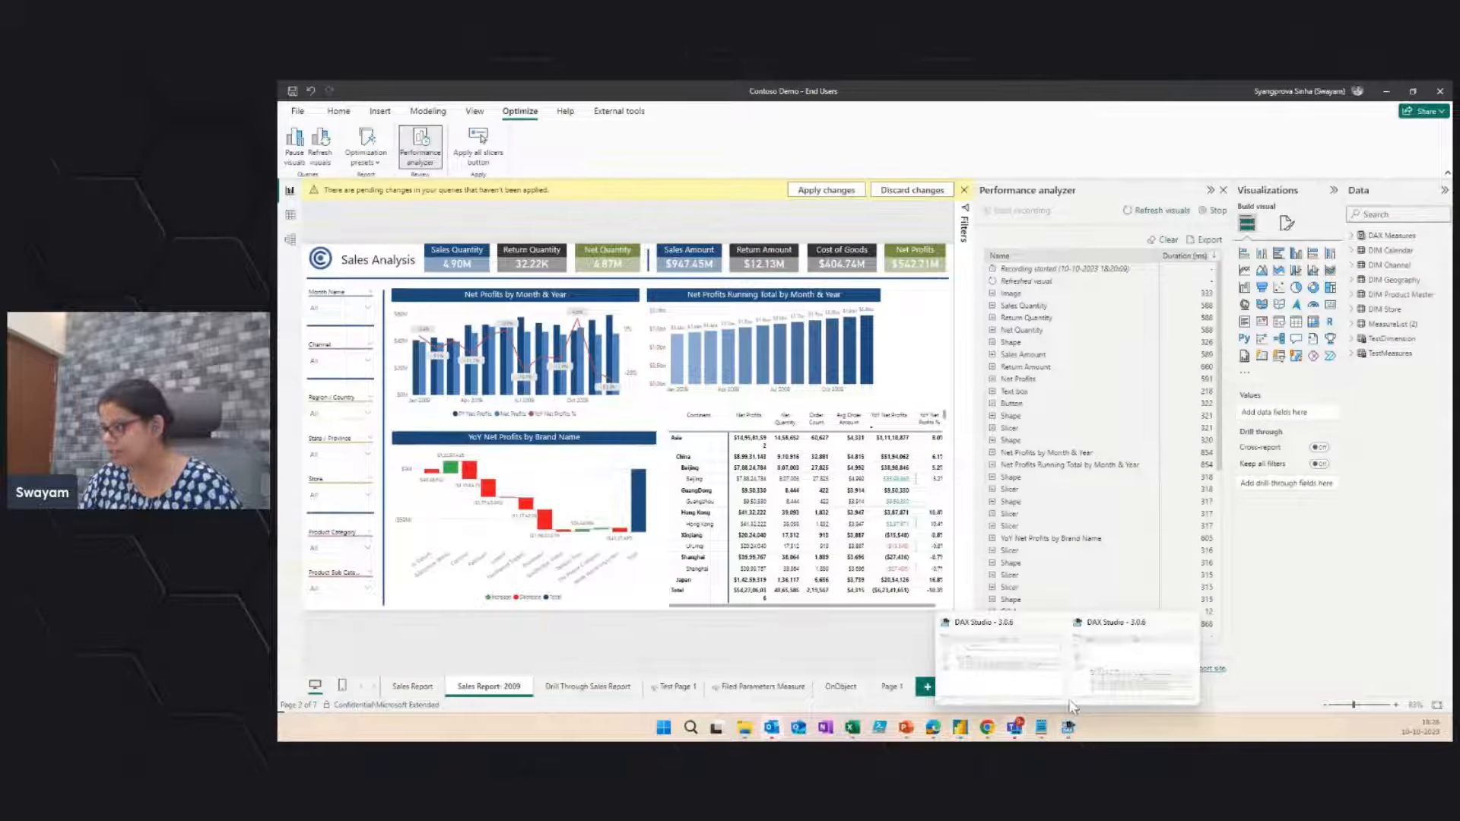
{"action": "left_click", "coordinate": [1102, 660]}
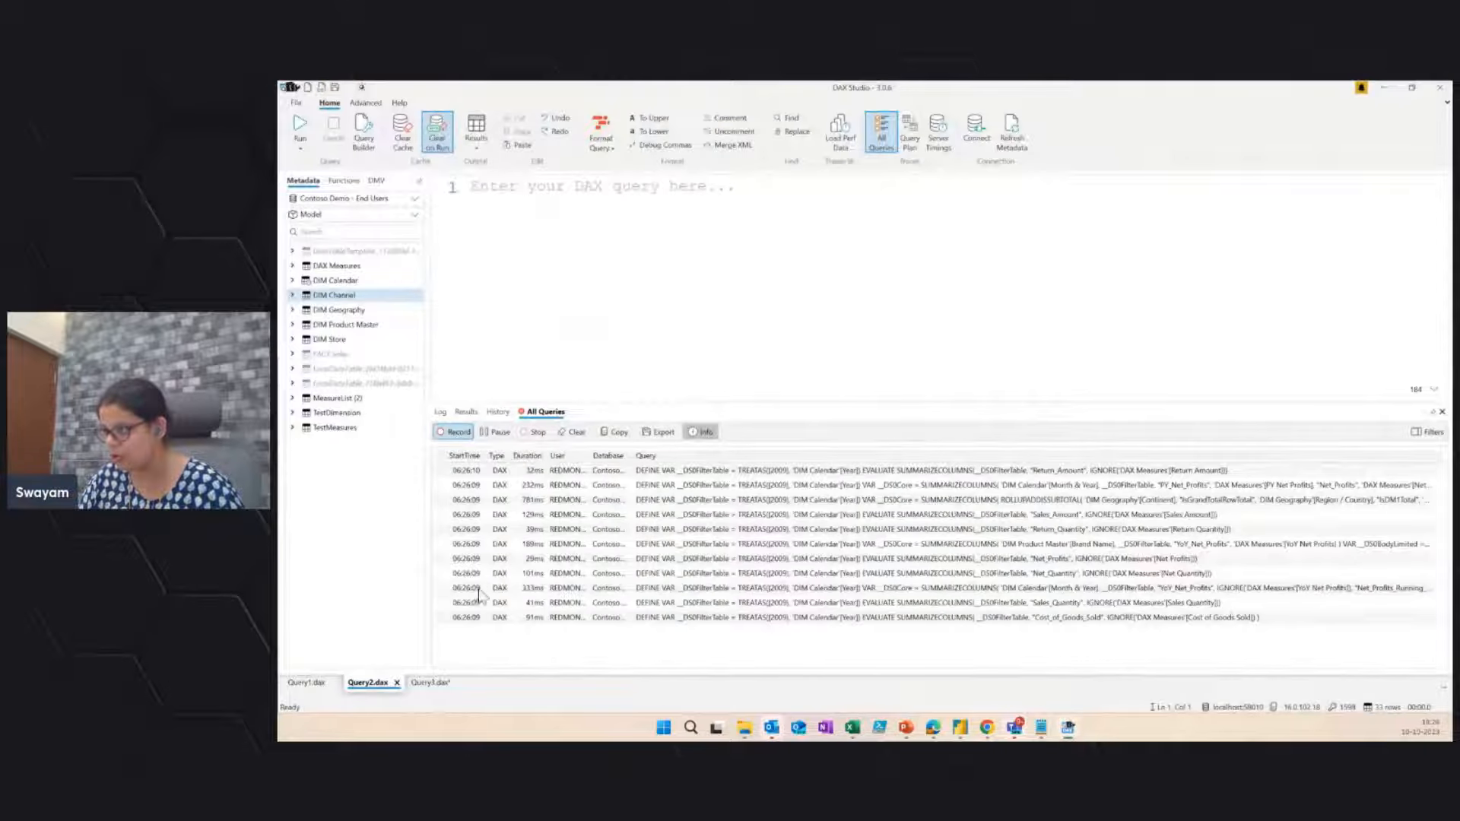
Step: Clear the All Queries trace, then capture the Sales Report page's queries by opening that page in Power BI Desktop and returning to DAX Studio
{"action": "left_click", "coordinate": [573, 433]}
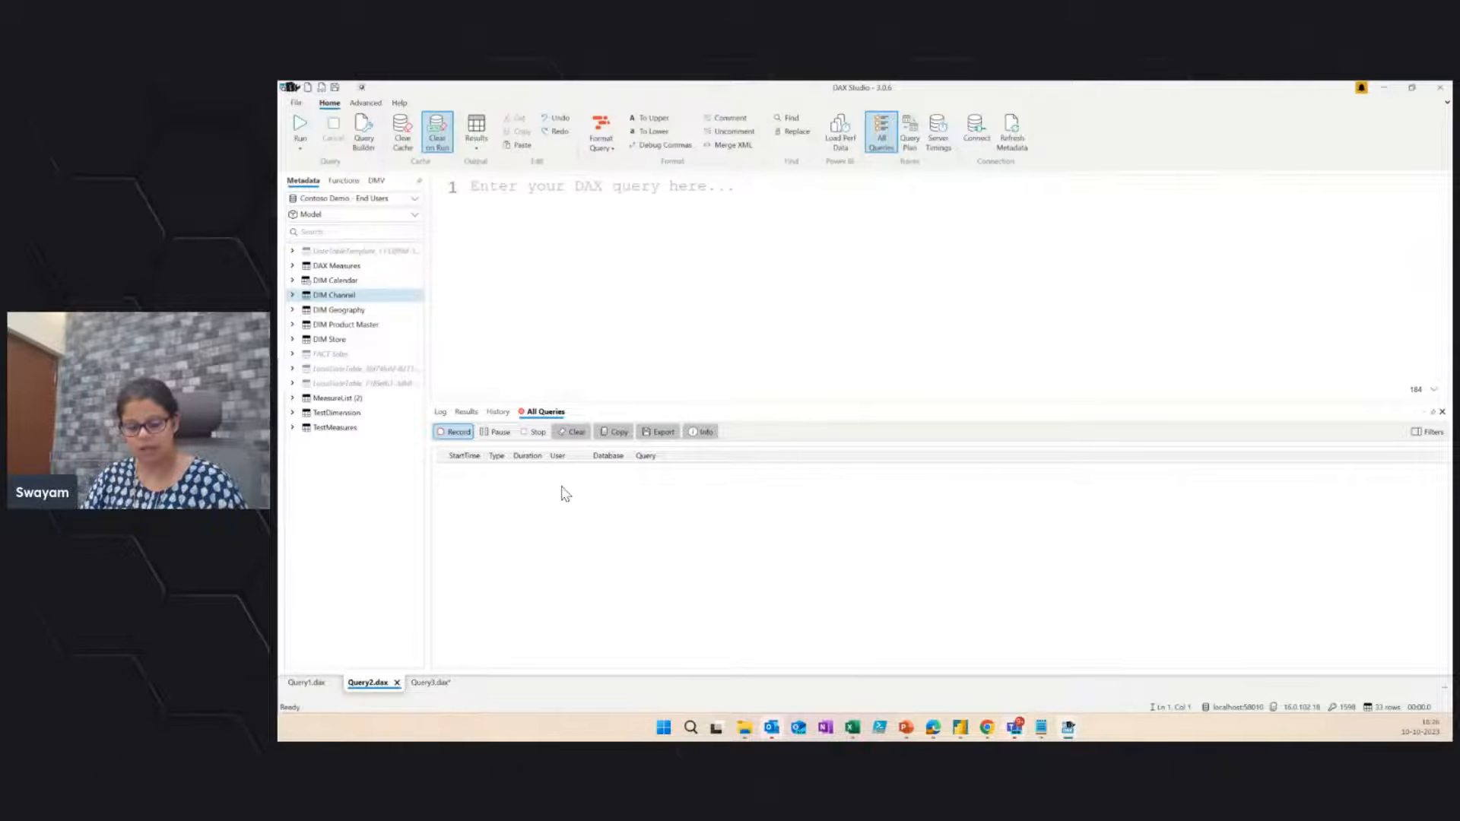
{"action": "key", "text": "alt+Tab"}
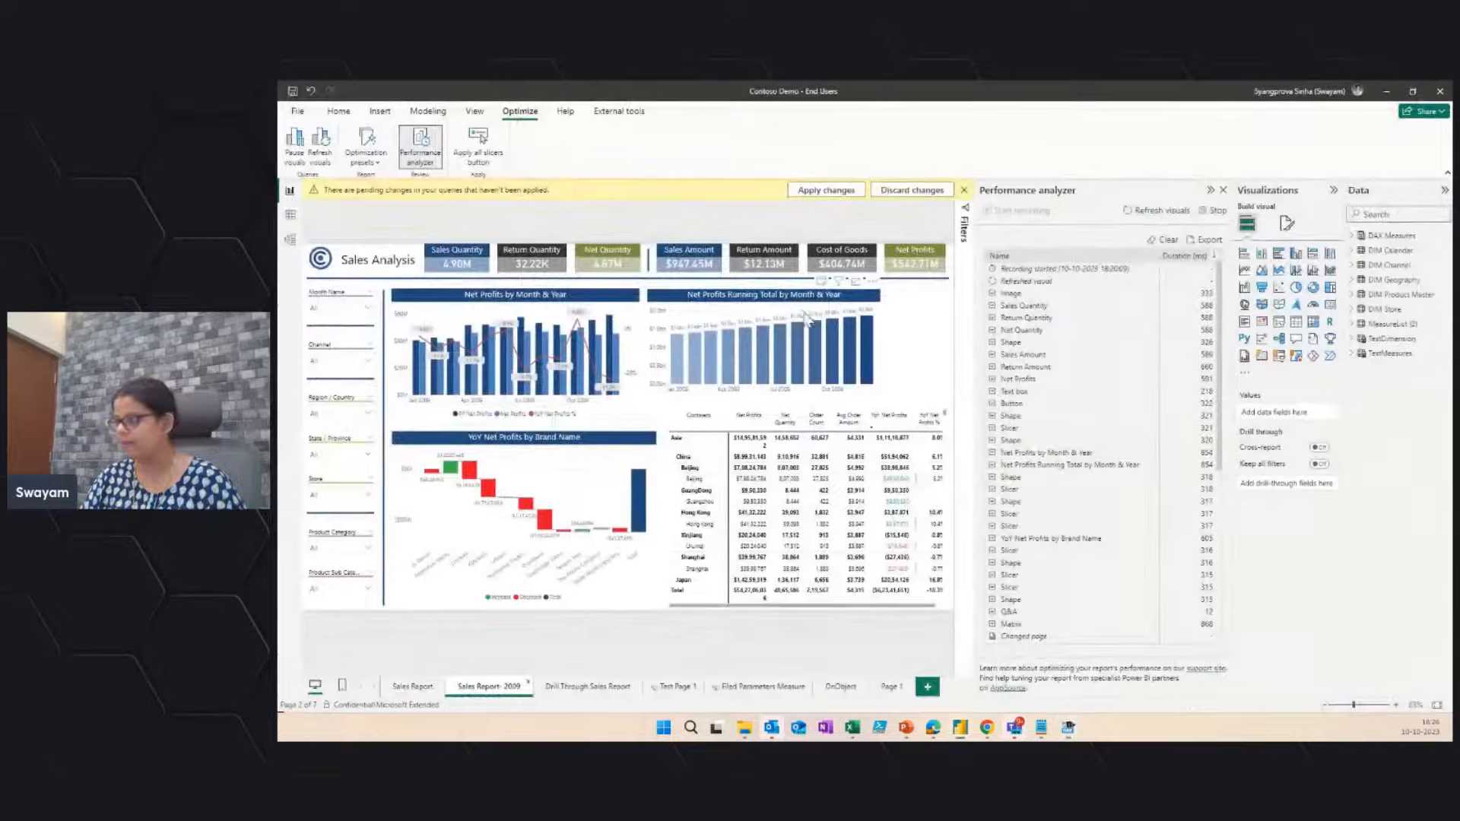
{"action": "left_click", "coordinate": [415, 688]}
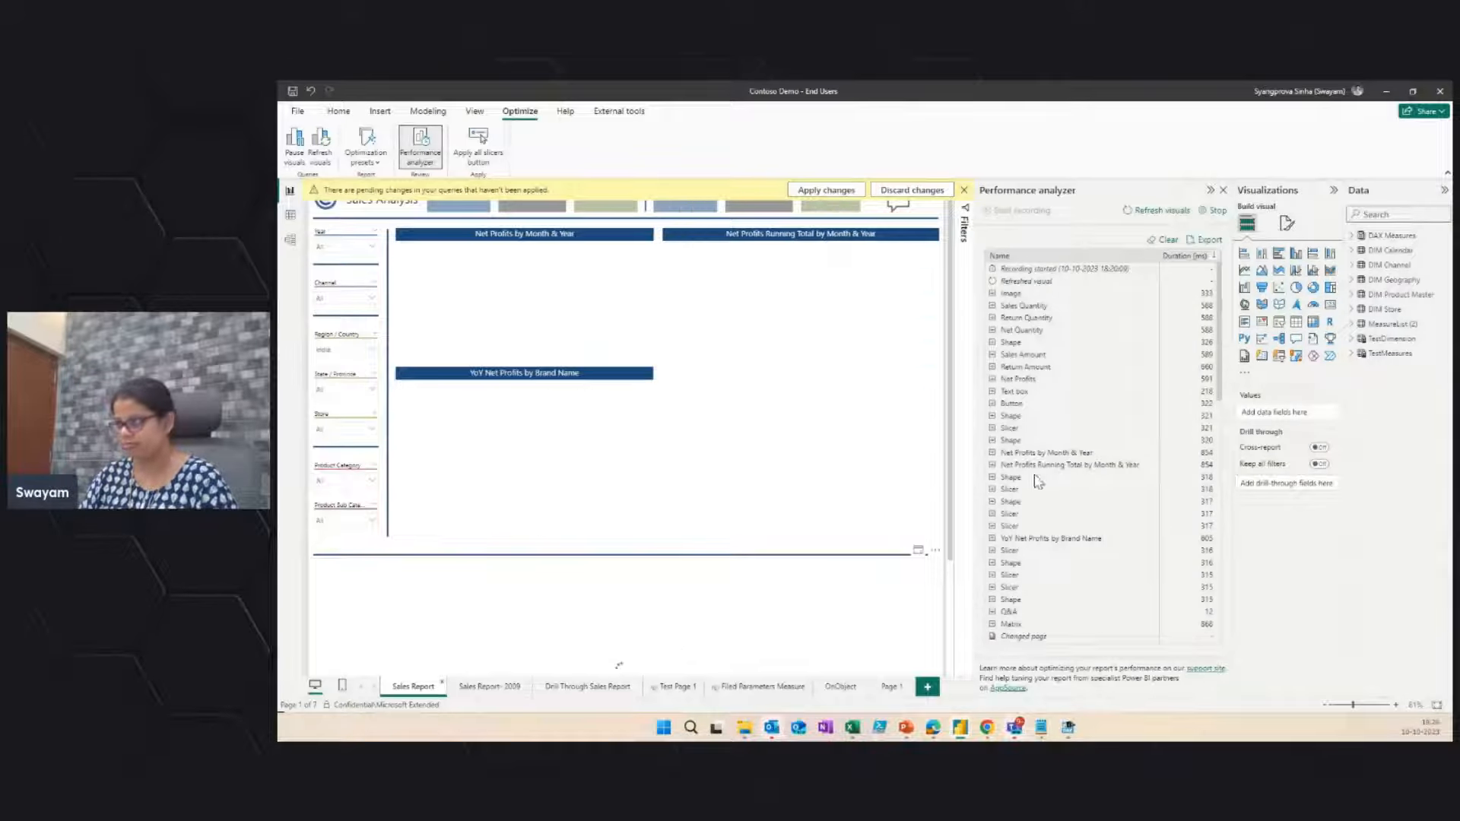
{"action": "key", "text": "alt+Tab"}
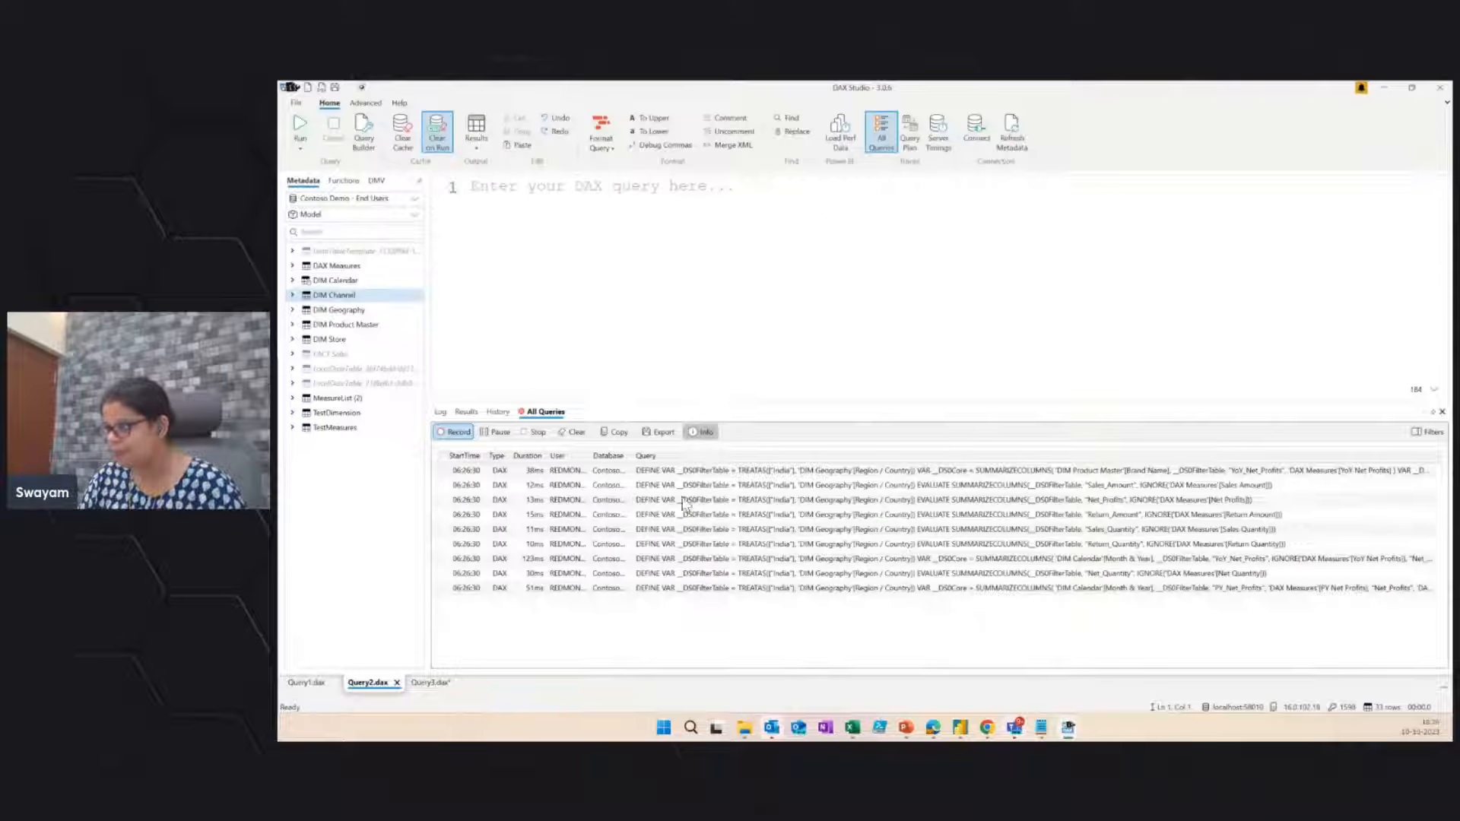
Step: Empty the trace again and capture a refresh of all Sales Report visuals made with Performance analyzer in Power BI Desktop
{"action": "left_click", "coordinate": [575, 432]}
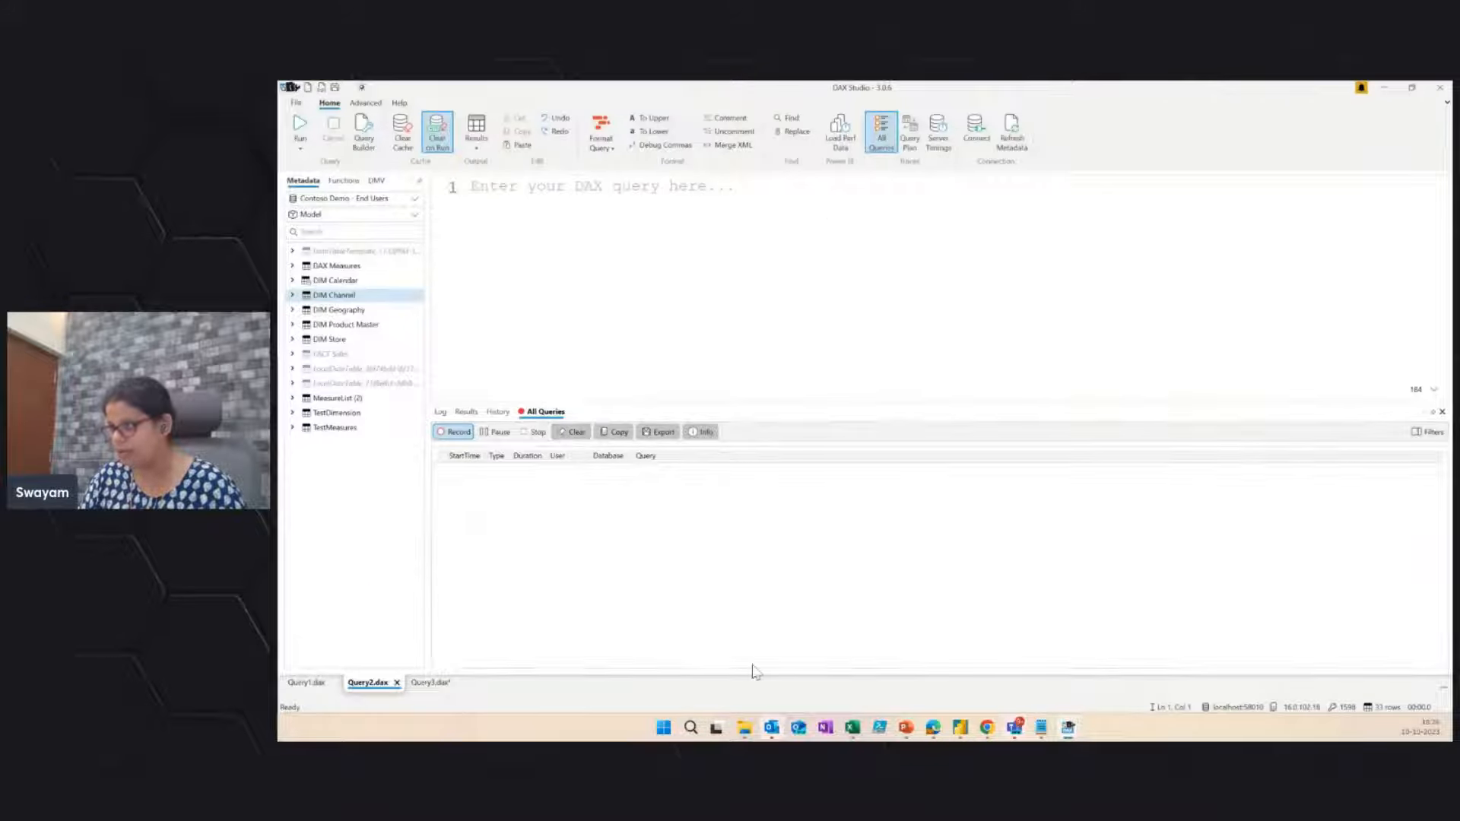
{"action": "key", "text": "alt+Tab"}
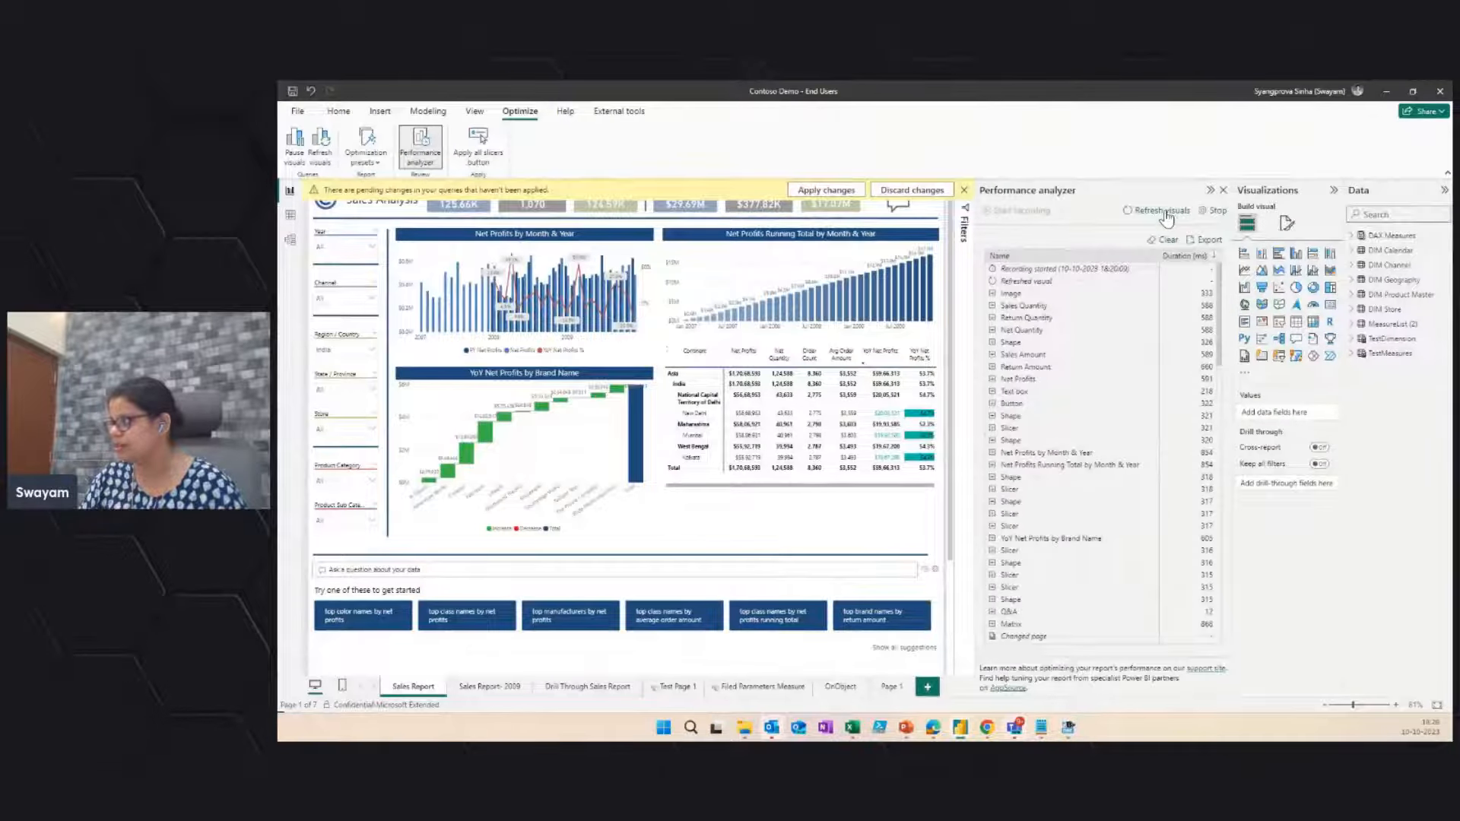
{"action": "key", "text": "alt+Tab"}
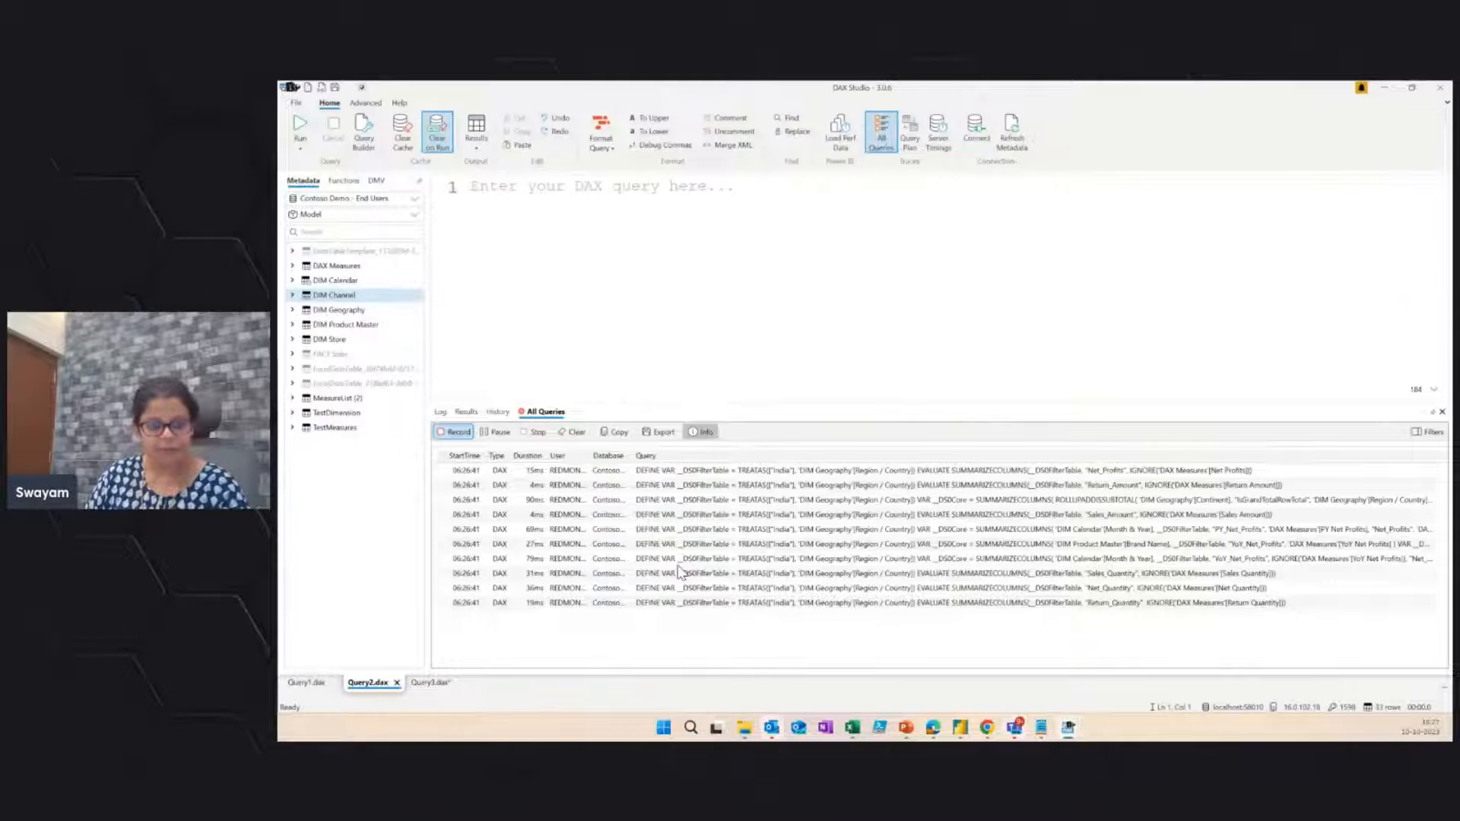
{"action": "key", "text": "alt+Tab"}
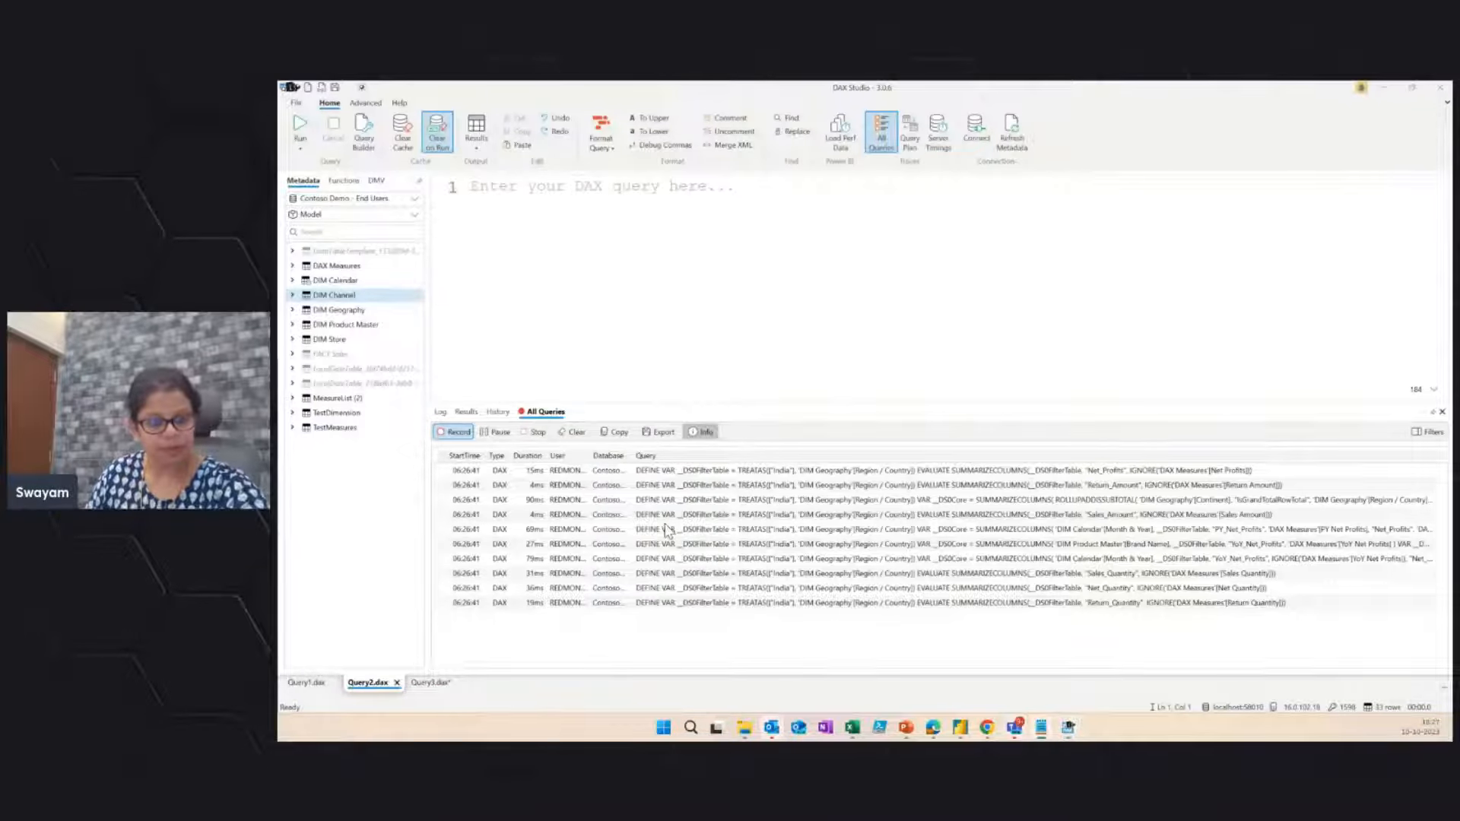
{"action": "left_click", "coordinate": [959, 659]}
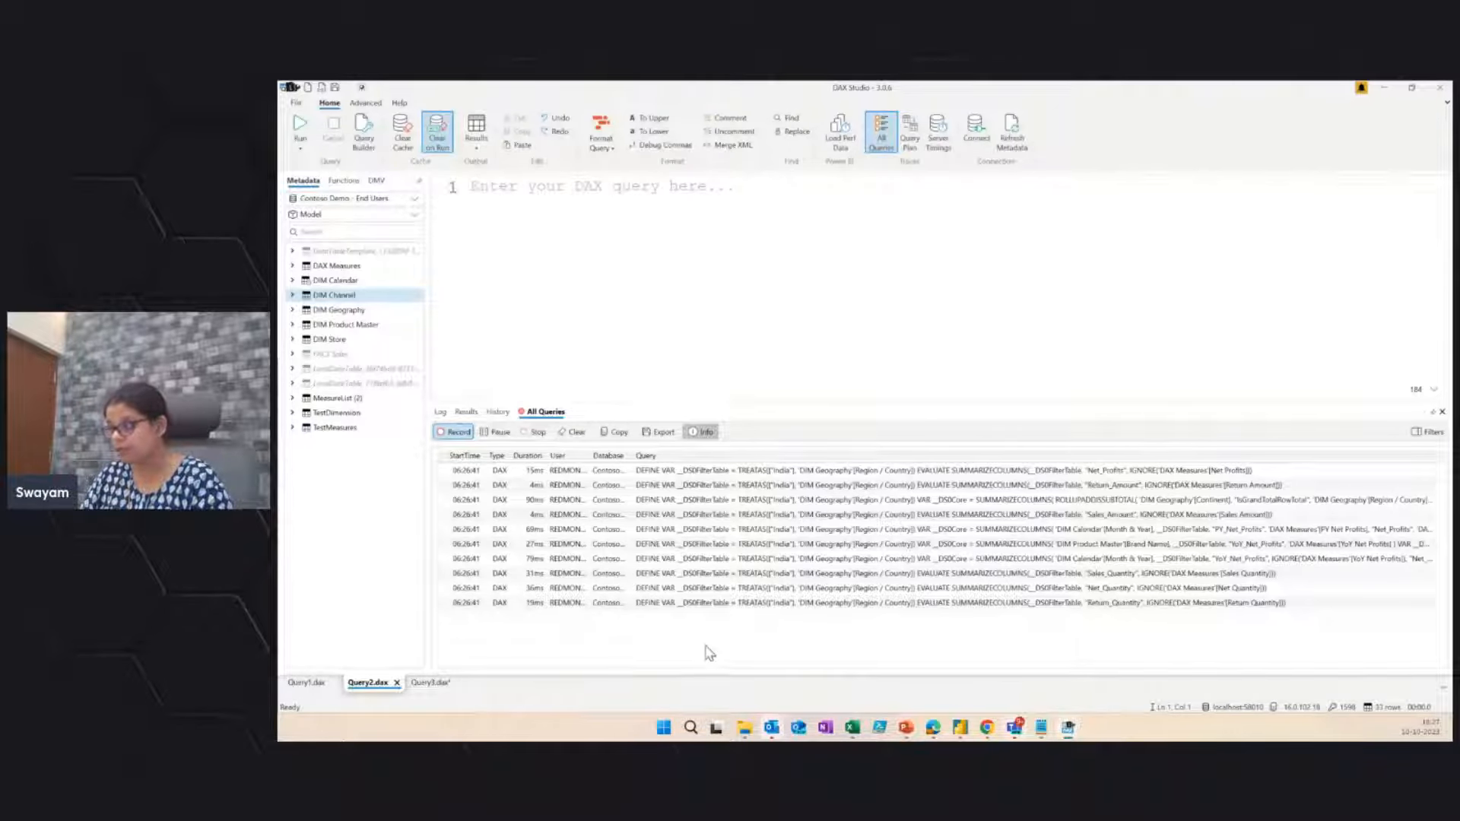
{"action": "left_click", "coordinate": [839, 319]}
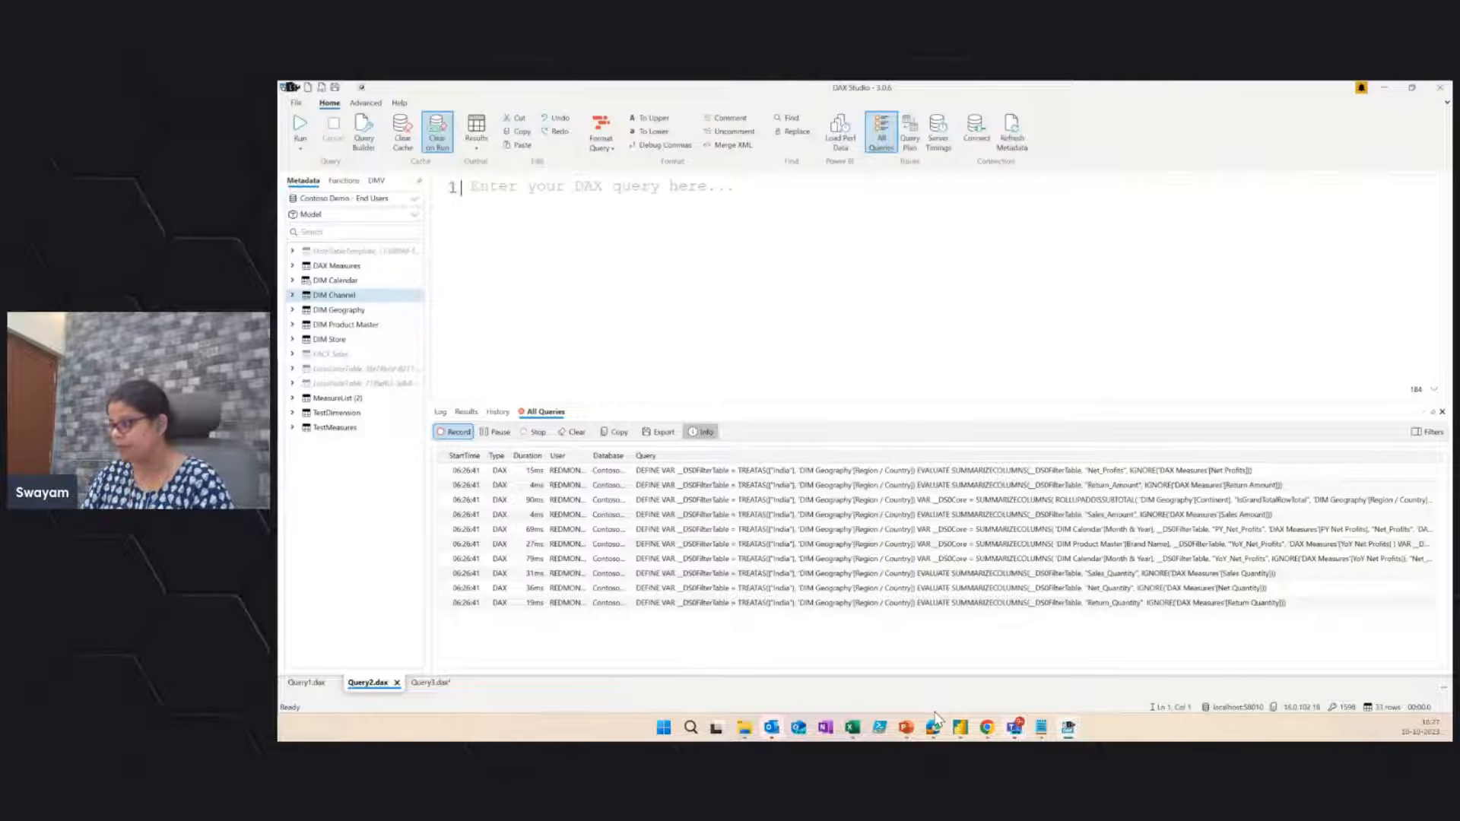
Step: Switch to the Contoso1010_Updated file in Power BI Desktop and maximize its window
{"action": "mouse_move", "coordinate": [964, 730]}
{"action": "left_click", "coordinate": [993, 683]}
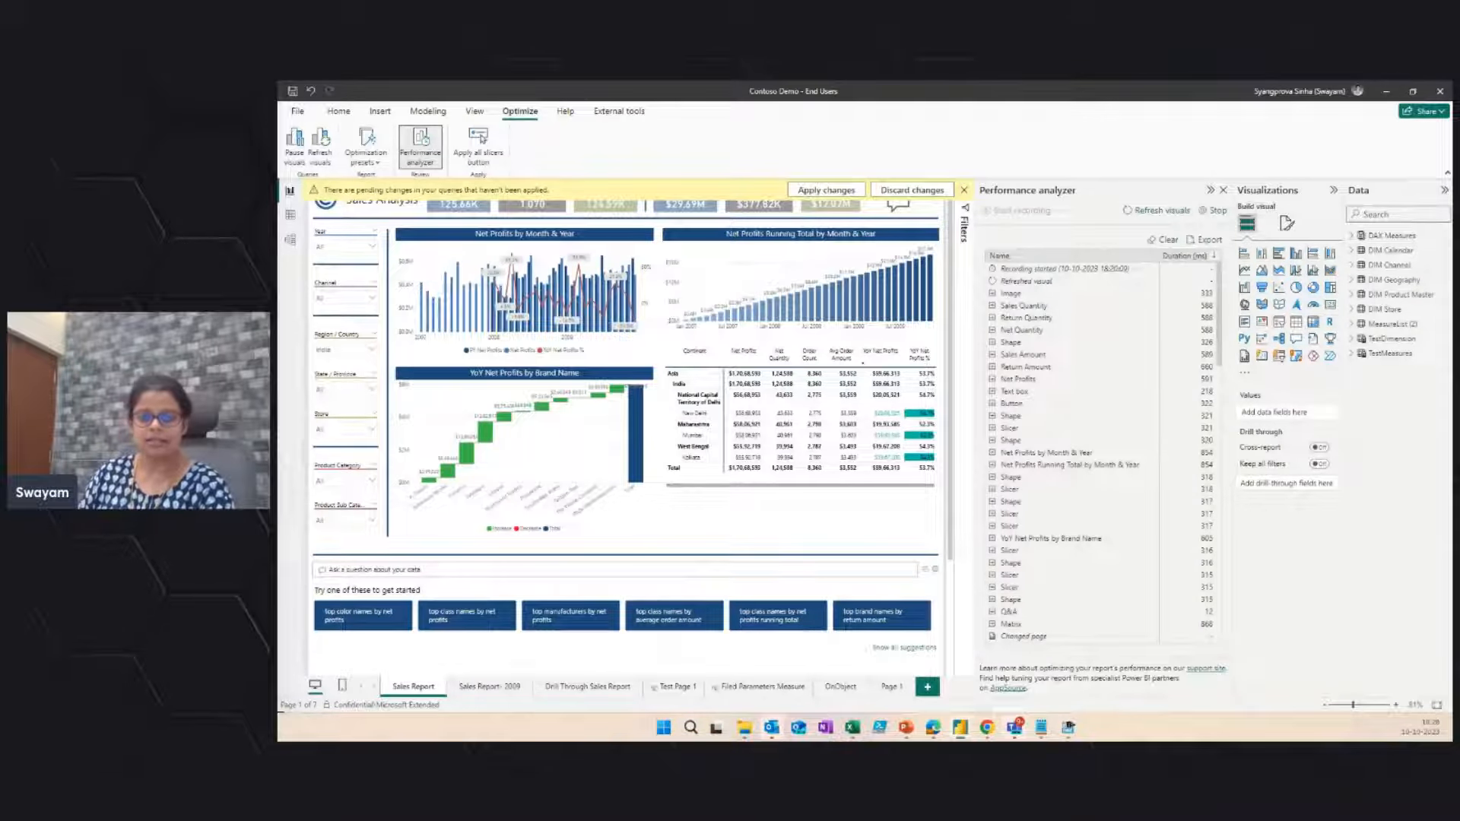
{"action": "left_click_drag", "start_coordinate": [283, 643], "coordinate": [572, 295]}
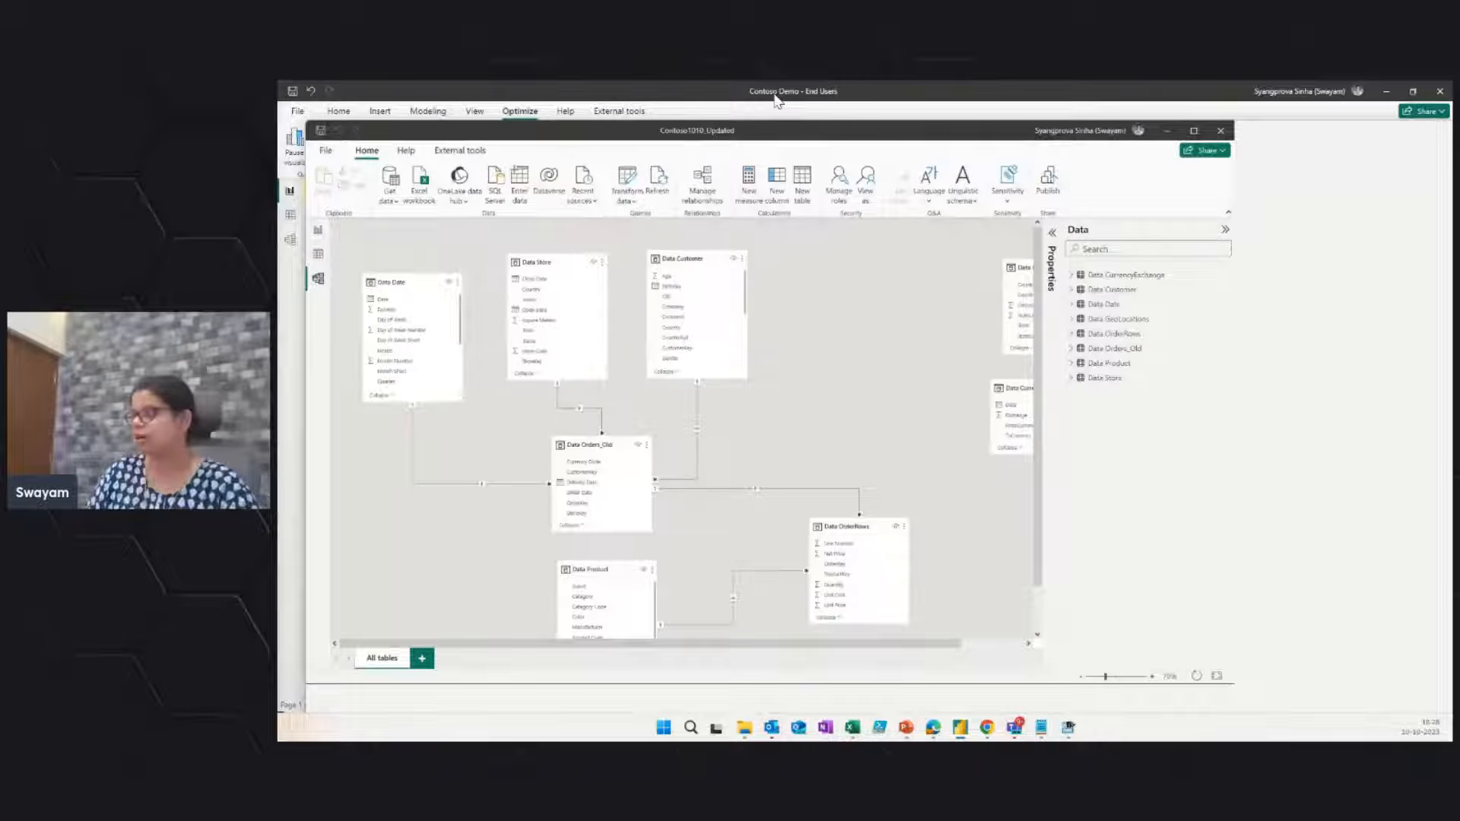
{"action": "double_click", "coordinate": [756, 130]}
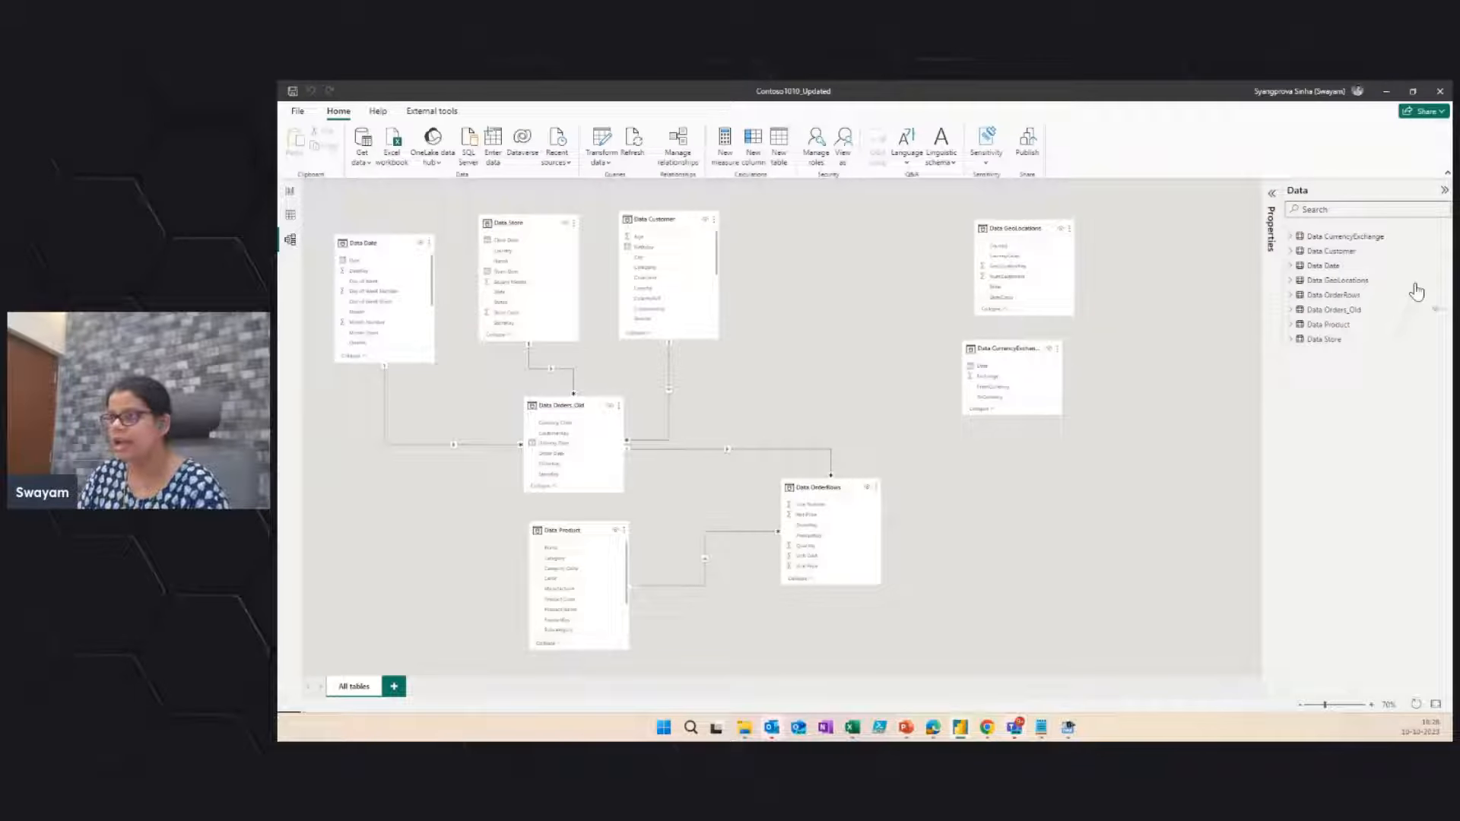
Step: Examine the rows and sizes of the Data Customer, Data Orders_Old and Data OrderRows tables in Table view
{"action": "left_click", "coordinate": [1331, 251]}
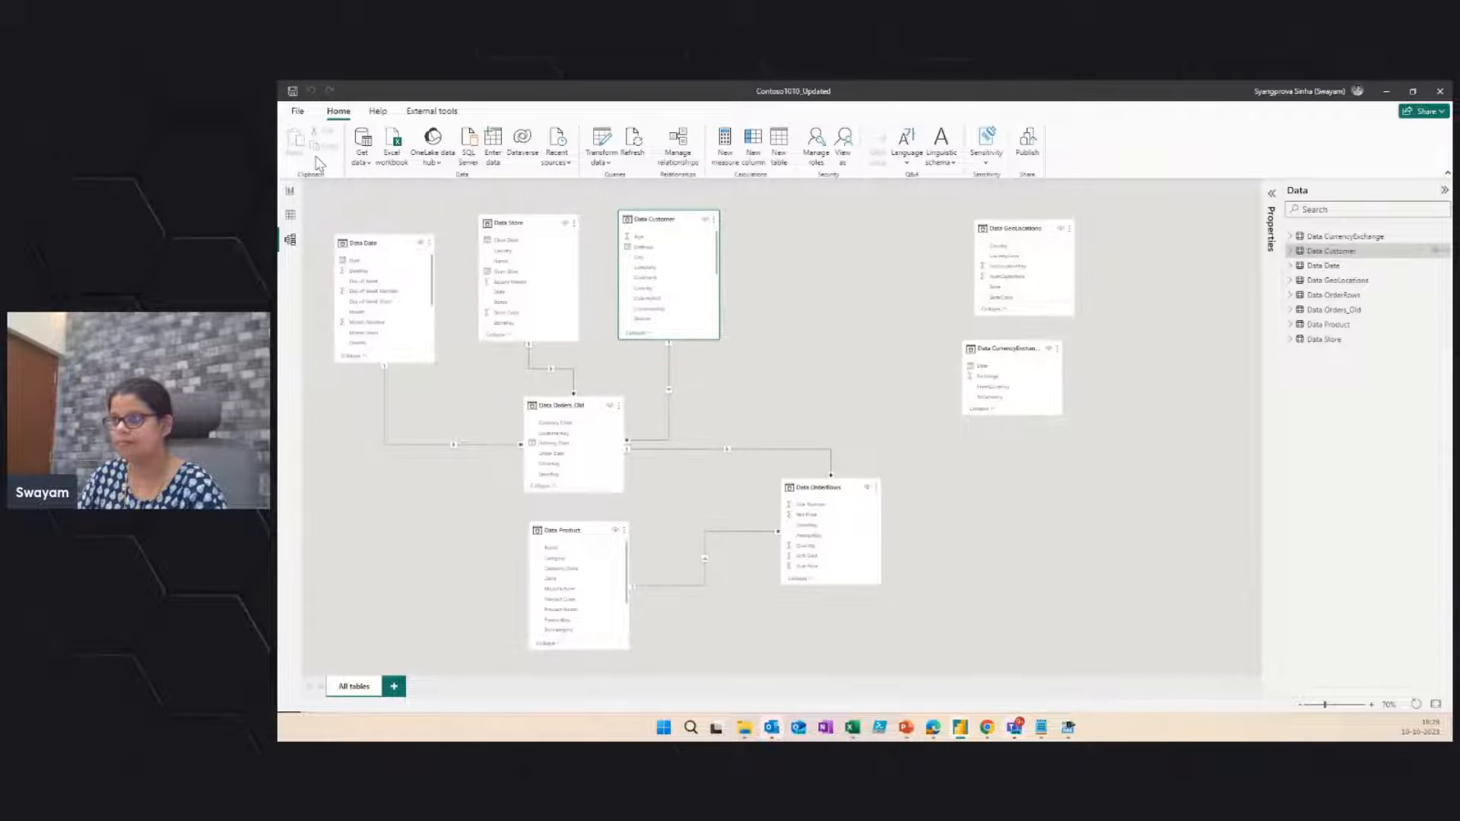
{"action": "left_click", "coordinate": [291, 217]}
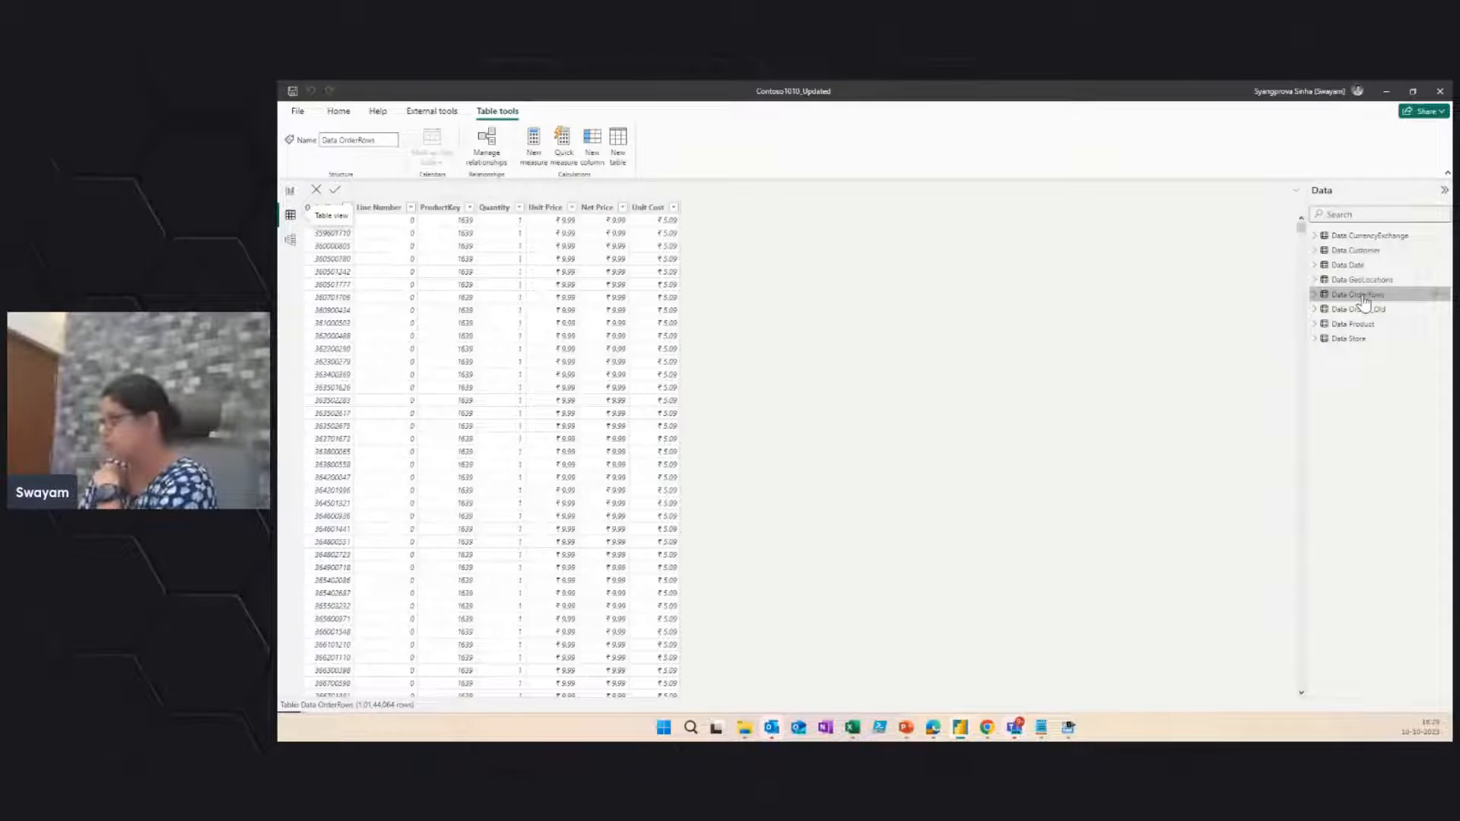
{"action": "left_click", "coordinate": [1357, 251]}
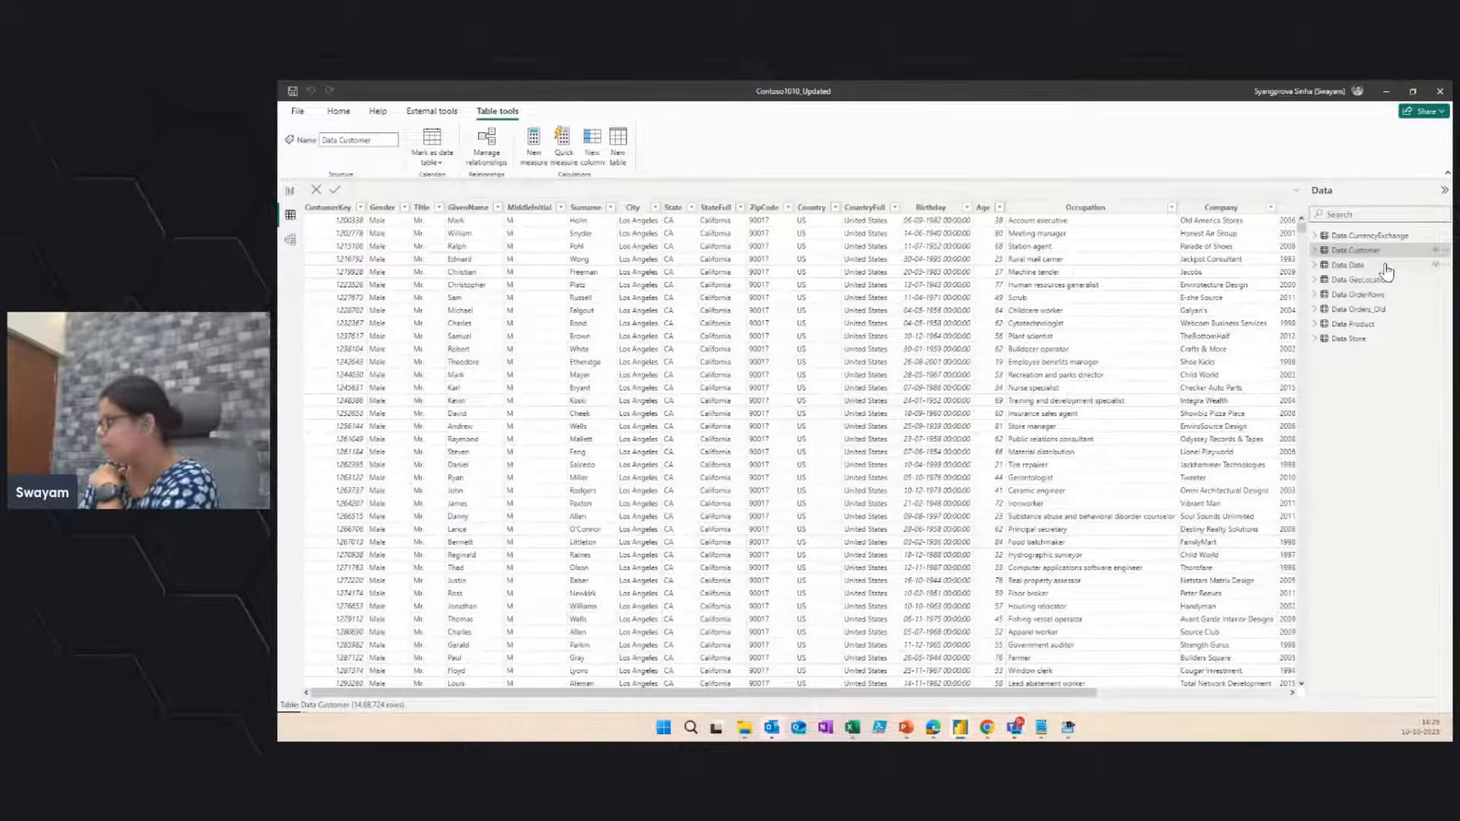
{"action": "left_click", "coordinate": [1365, 310]}
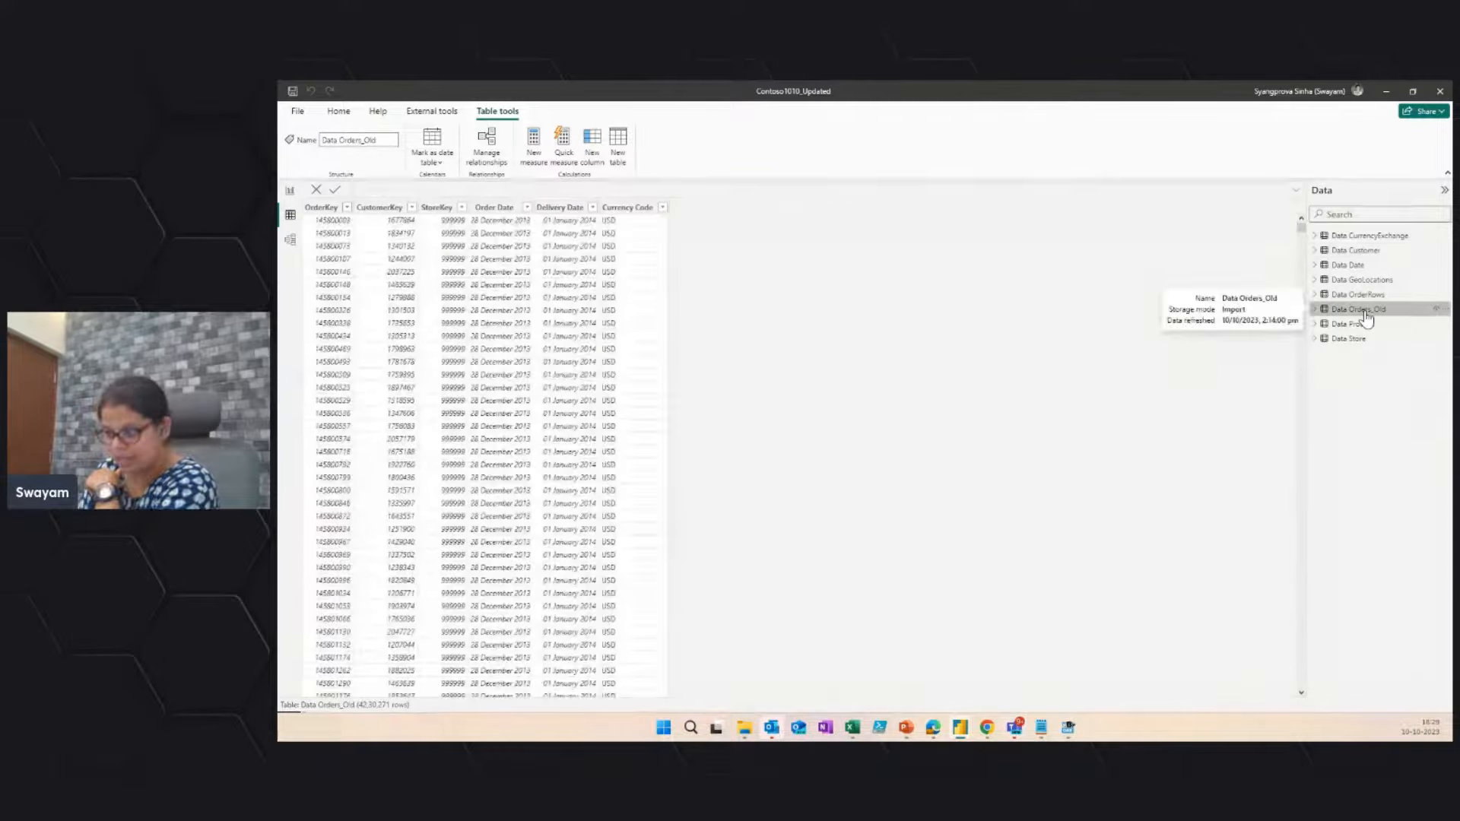
{"action": "left_click", "coordinate": [1366, 298]}
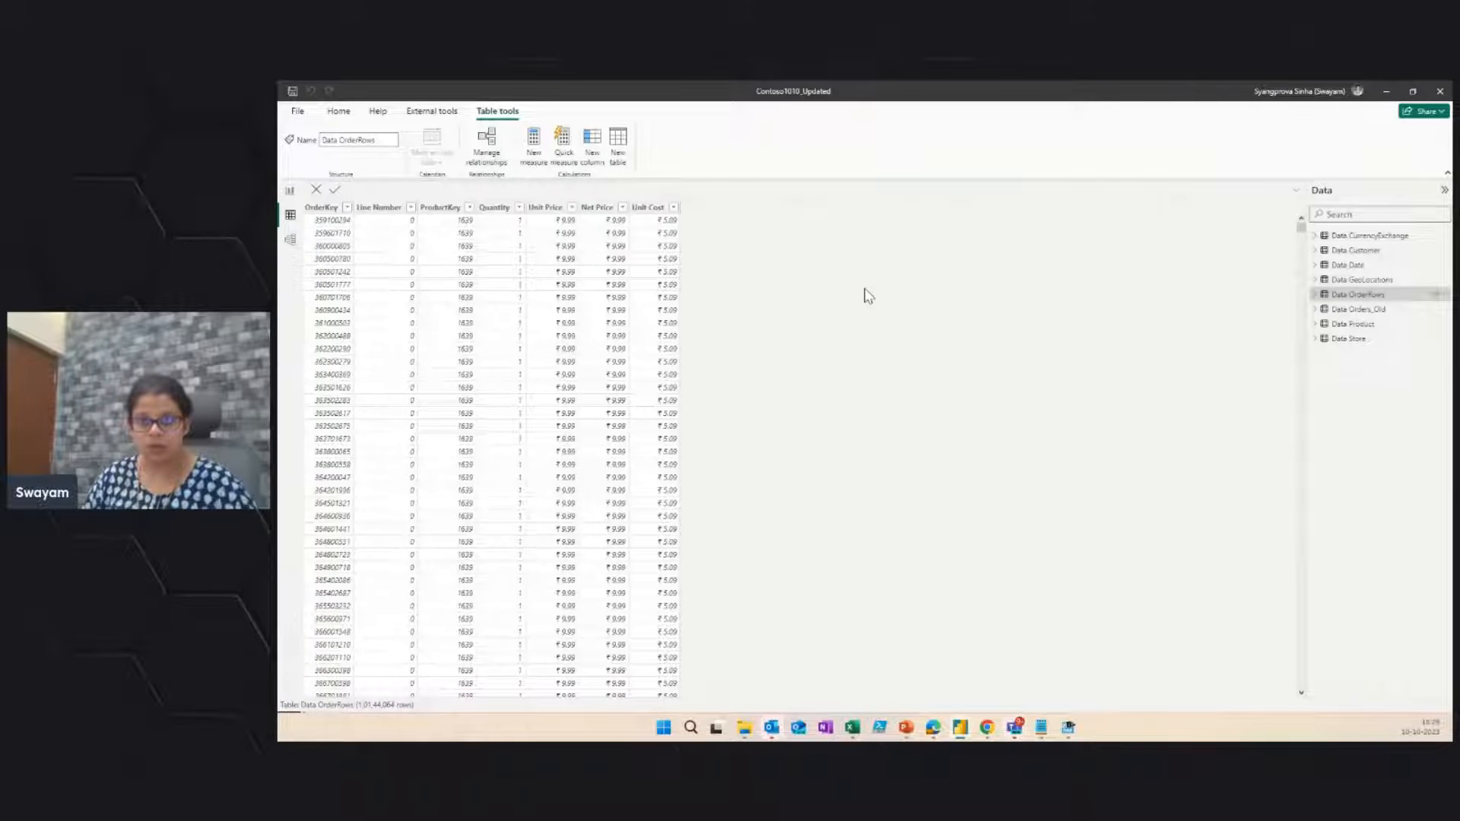
Step: Switch to DAX Studio and open a new query window
{"action": "mouse_move", "coordinate": [962, 728]}
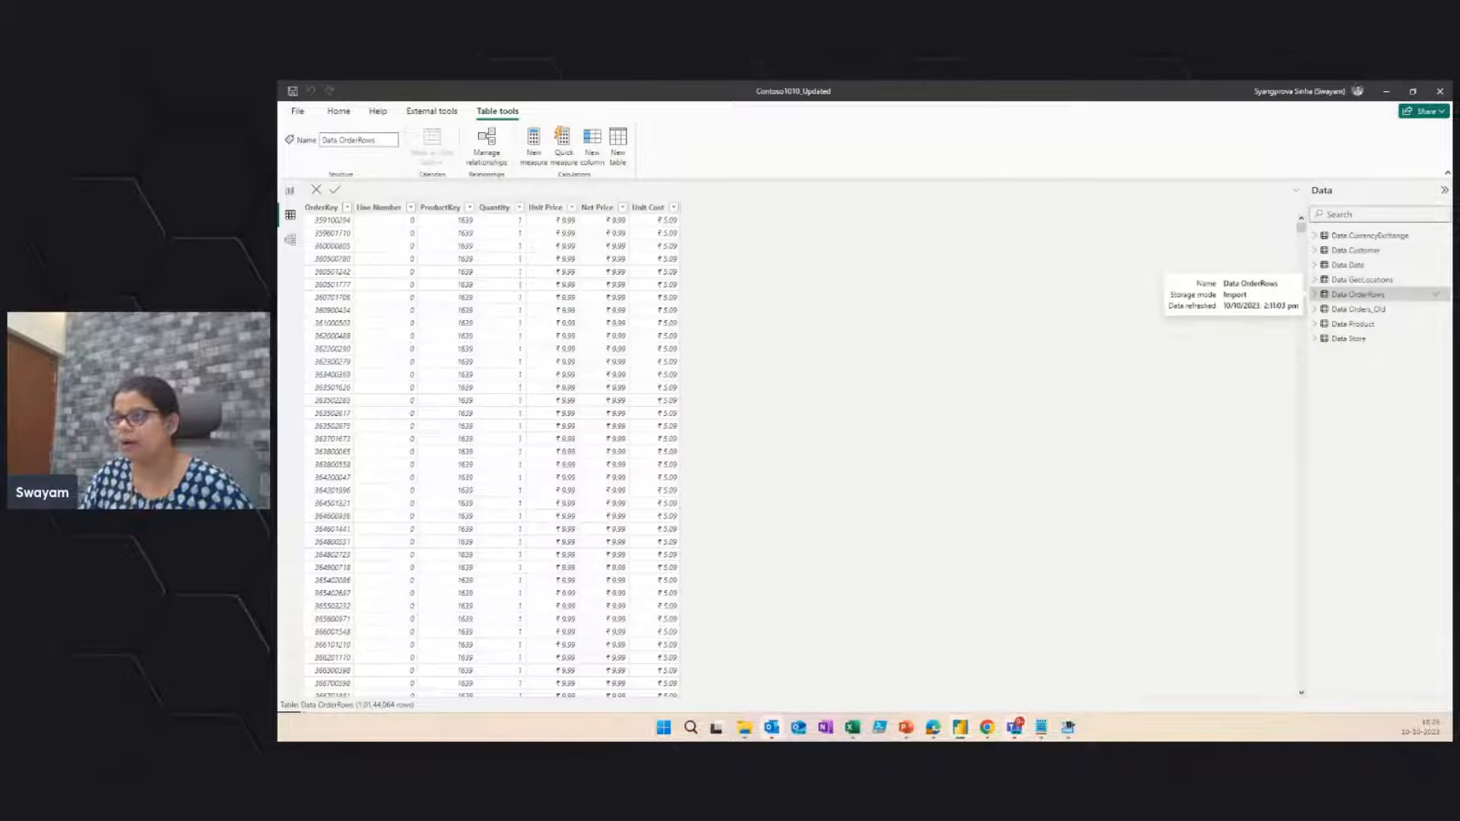
{"action": "mouse_move", "coordinate": [1068, 728]}
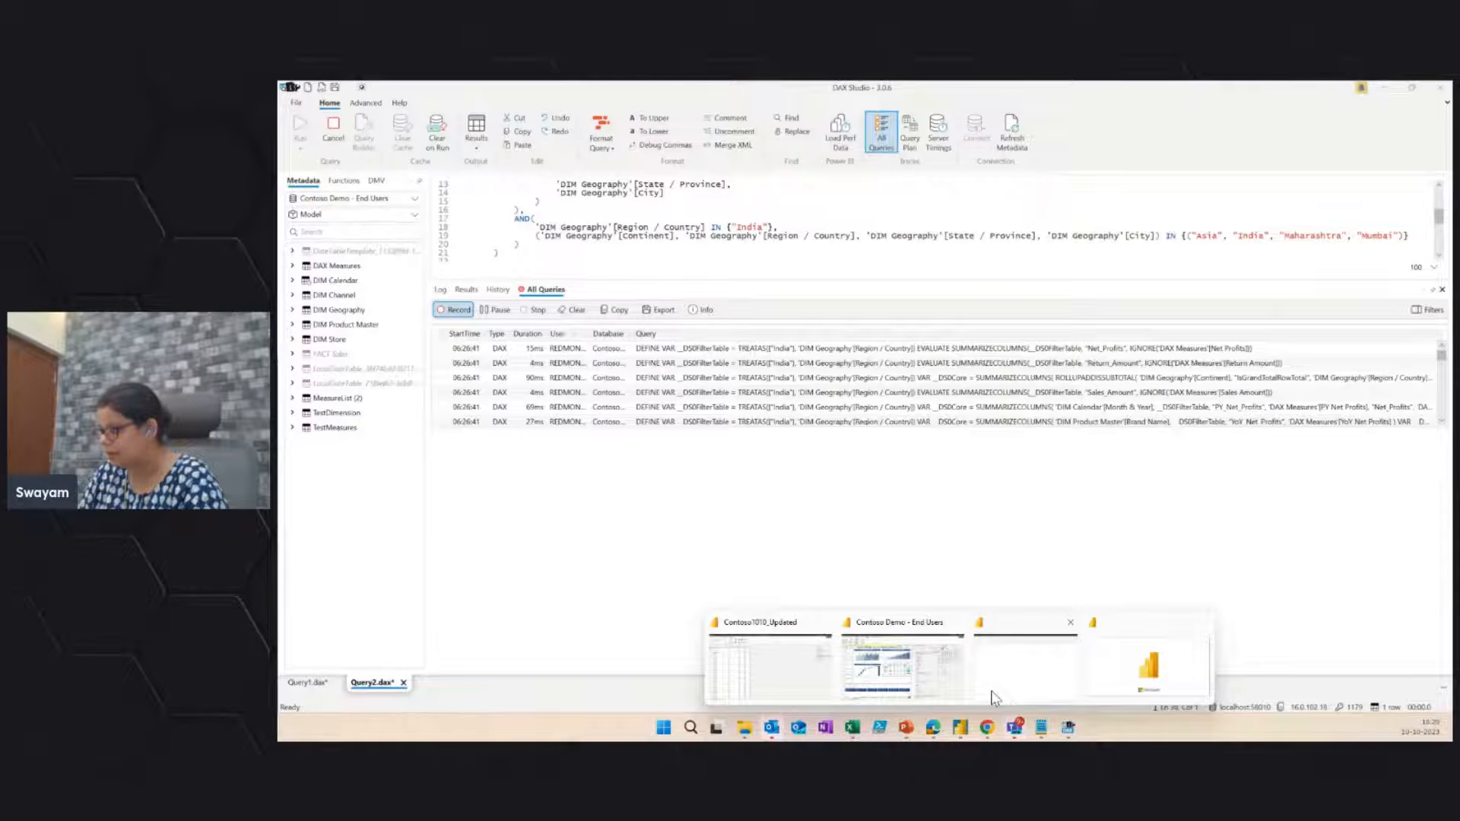
{"action": "mouse_move", "coordinate": [991, 699]}
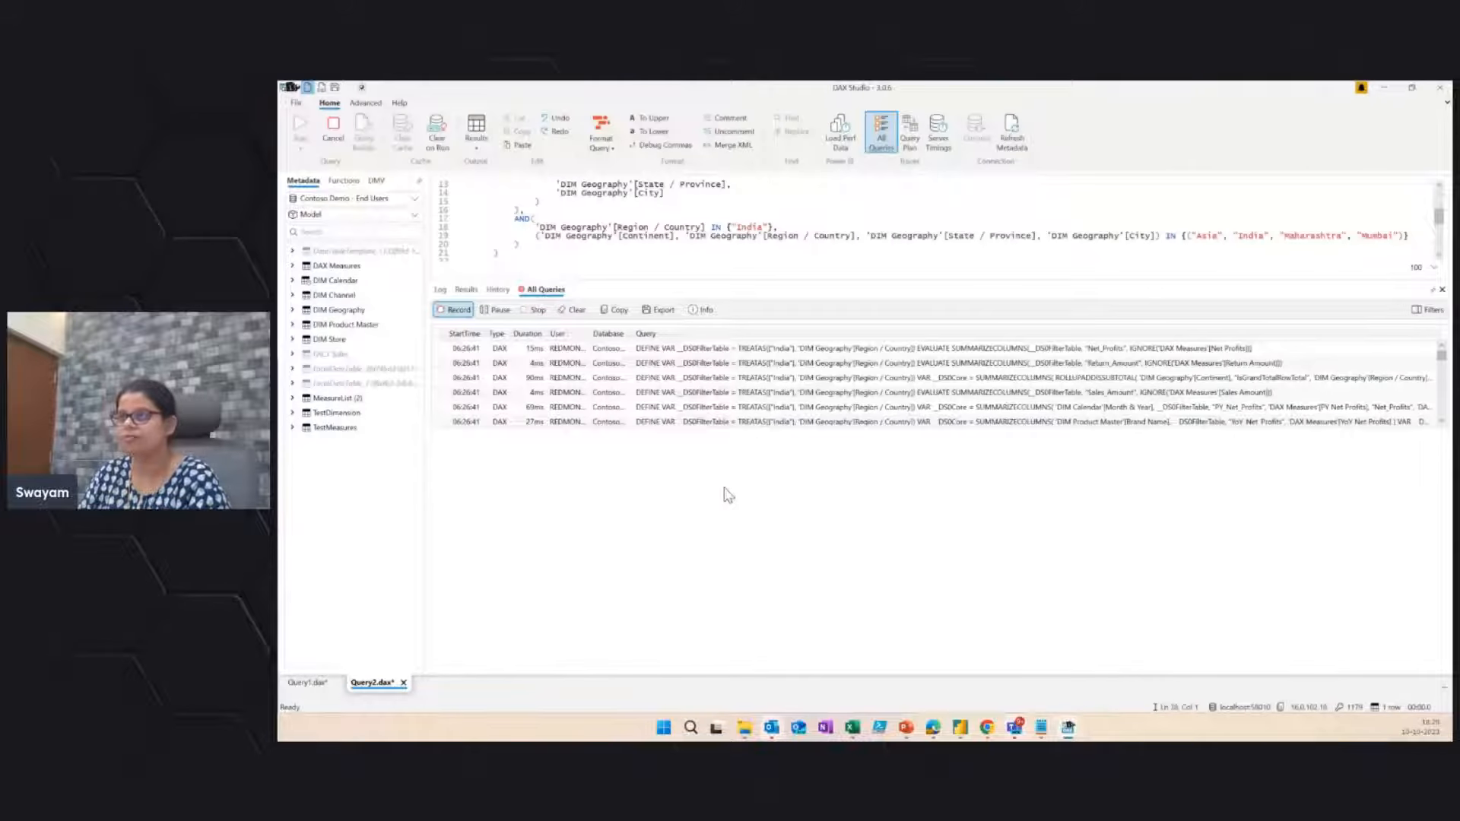
{"action": "left_click", "coordinate": [308, 86]}
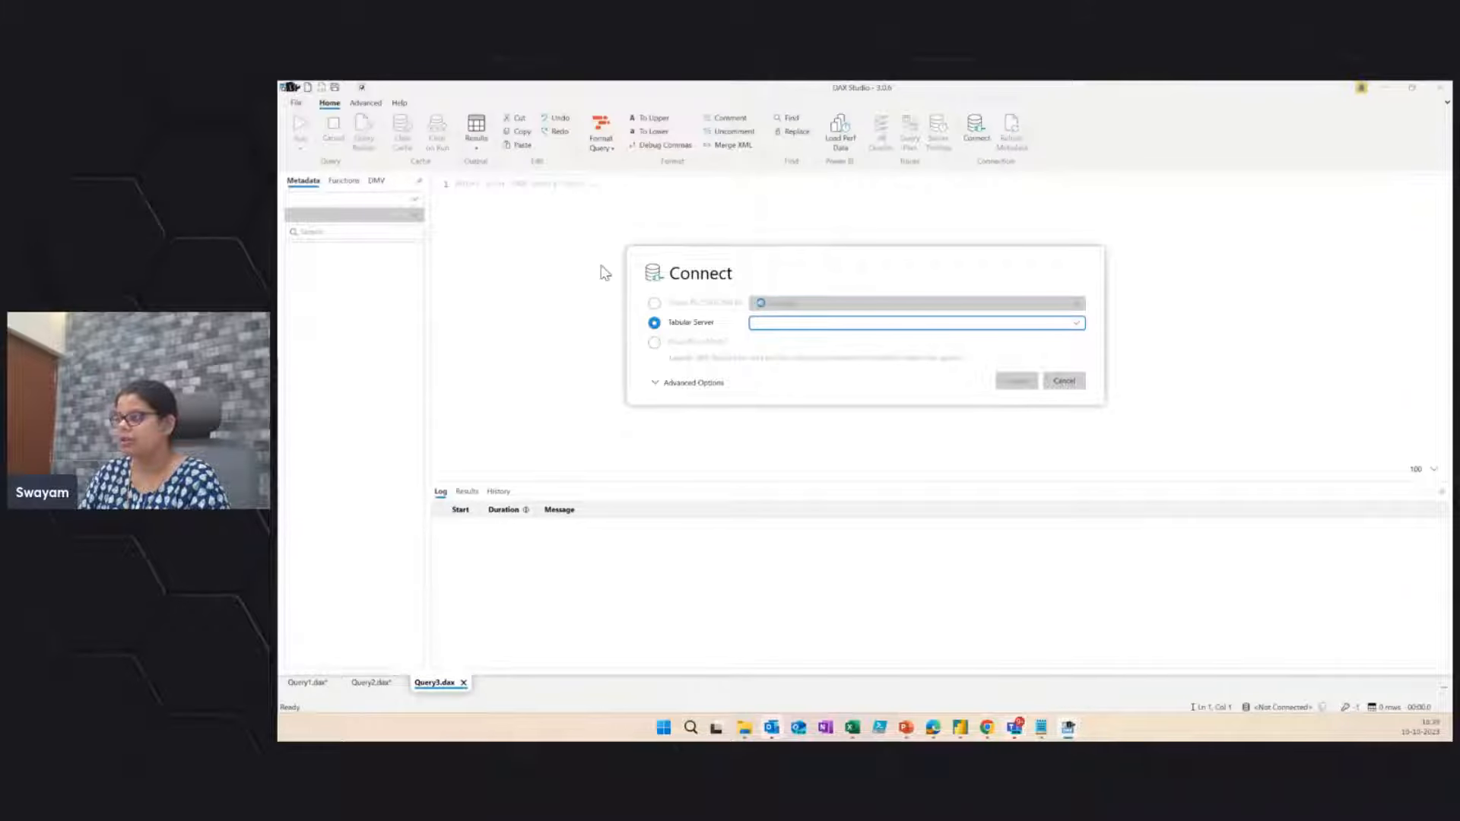
Step: Try to connect the new query to the unnamed Power BI / SSDT model, and repeat the attempt
{"action": "left_click", "coordinate": [654, 303]}
{"action": "left_click", "coordinate": [799, 306]}
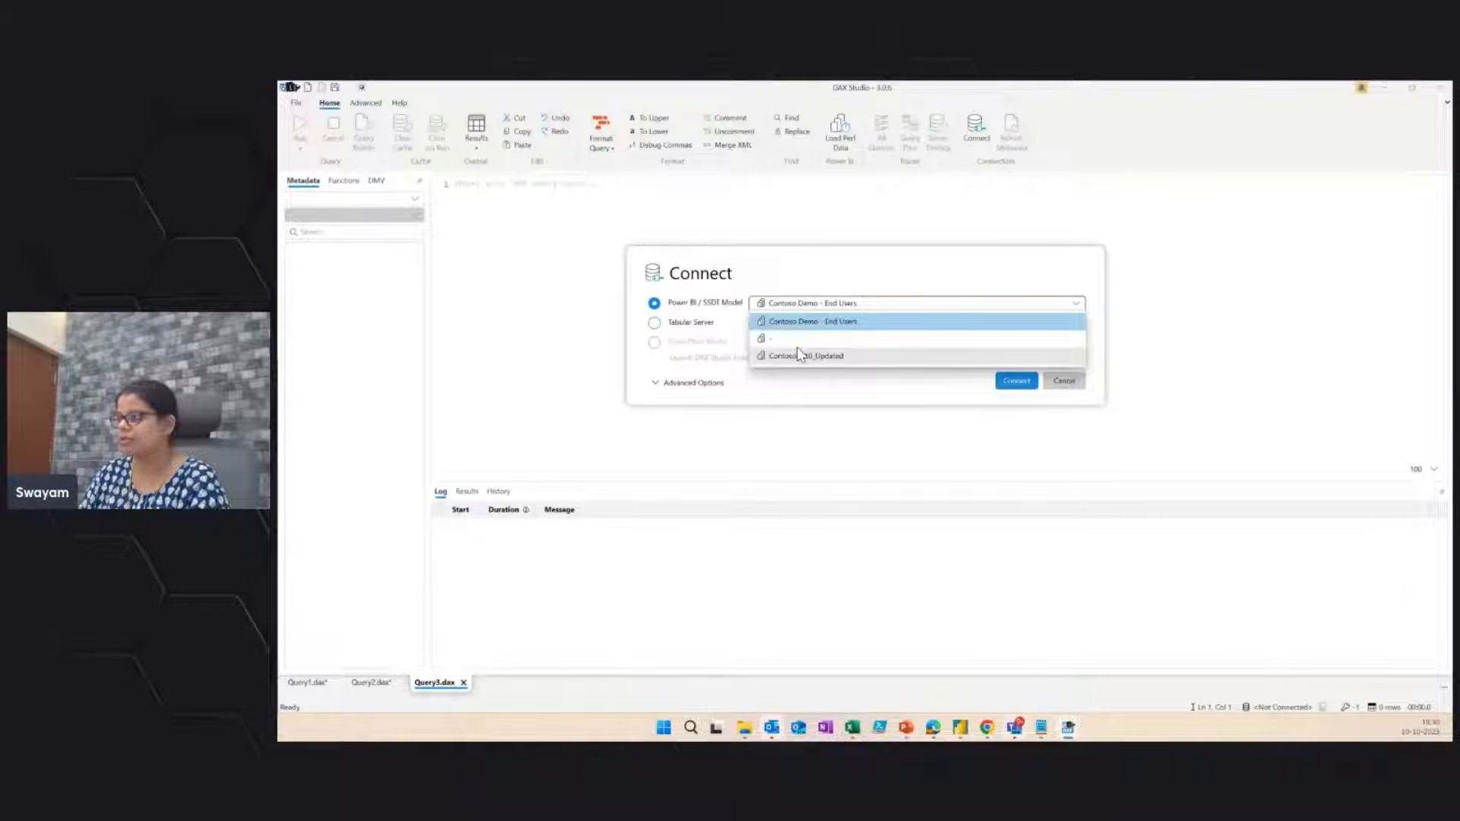
{"action": "left_click", "coordinate": [825, 343]}
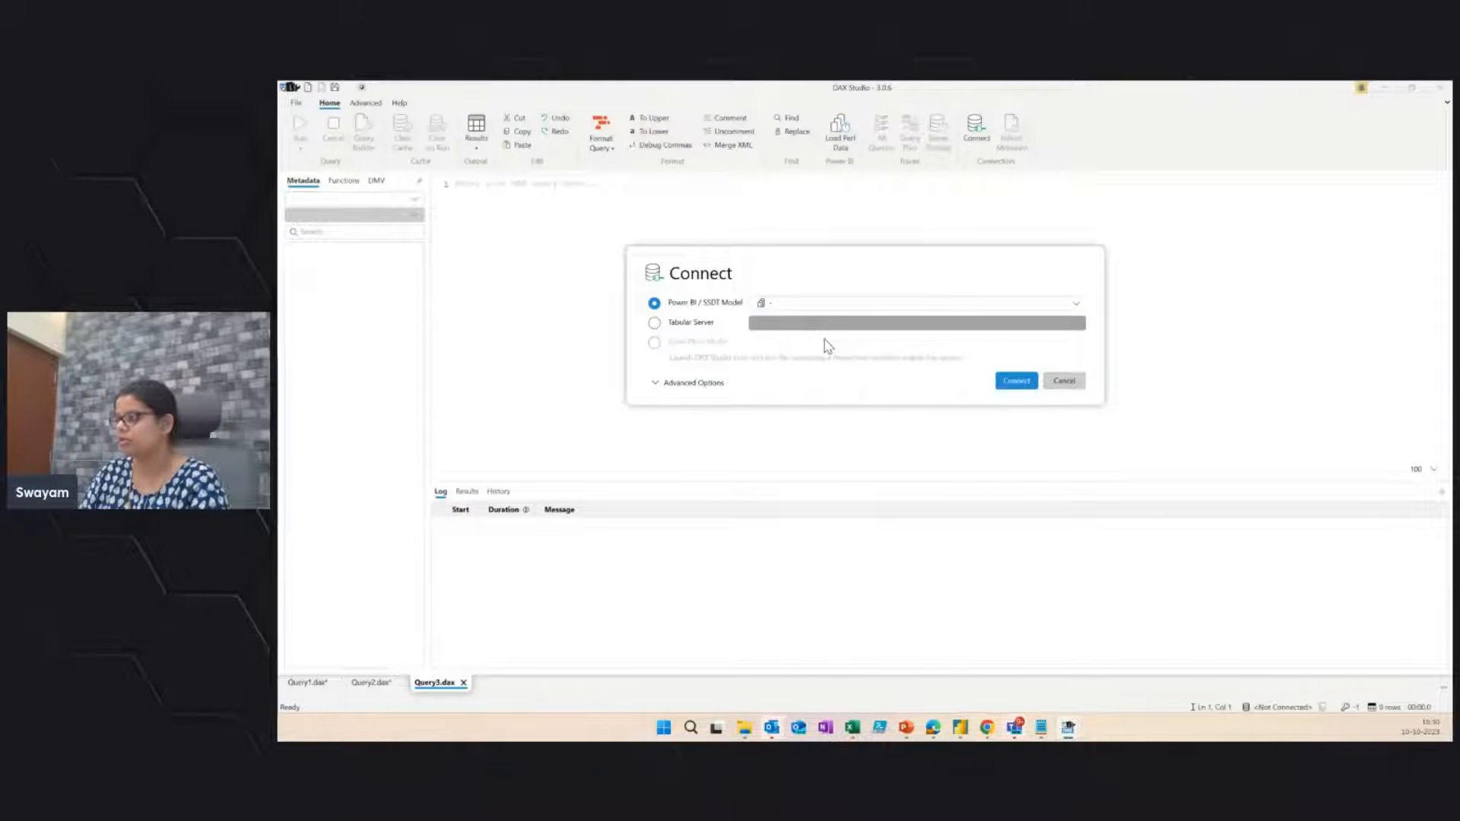
{"action": "left_click", "coordinate": [1017, 381]}
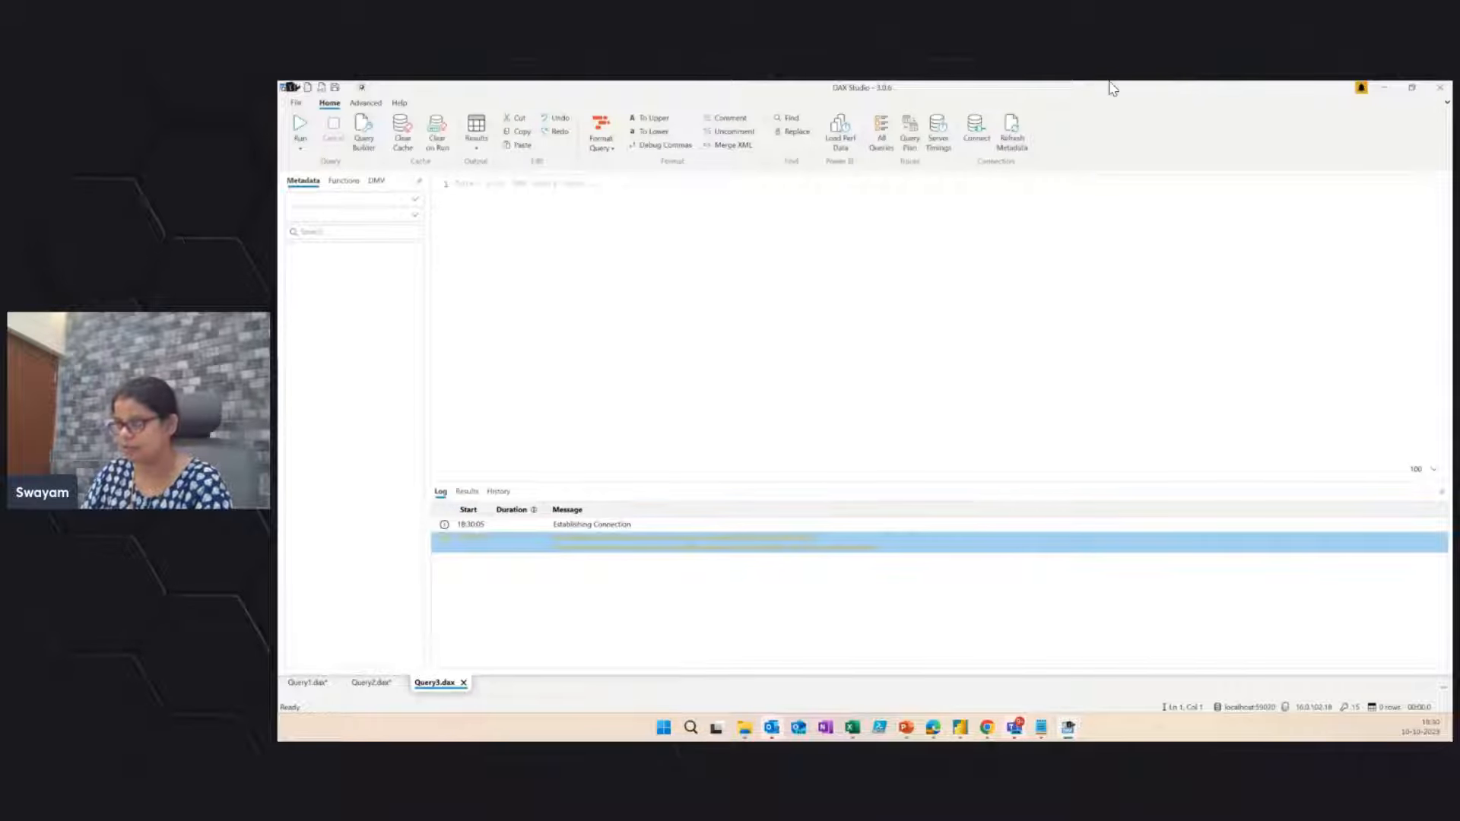
{"action": "left_click", "coordinate": [977, 145]}
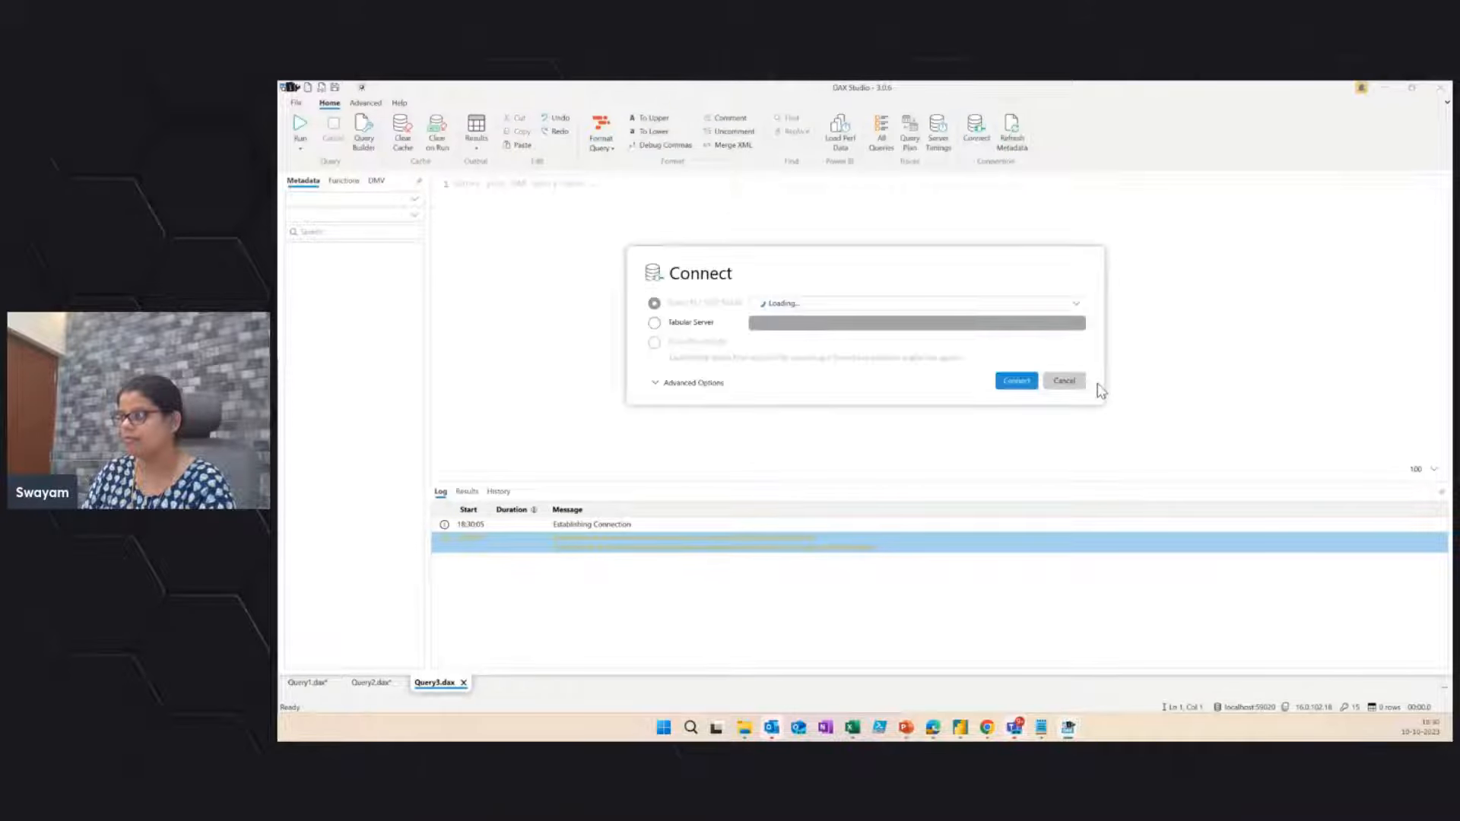
{"action": "left_click", "coordinate": [916, 306]}
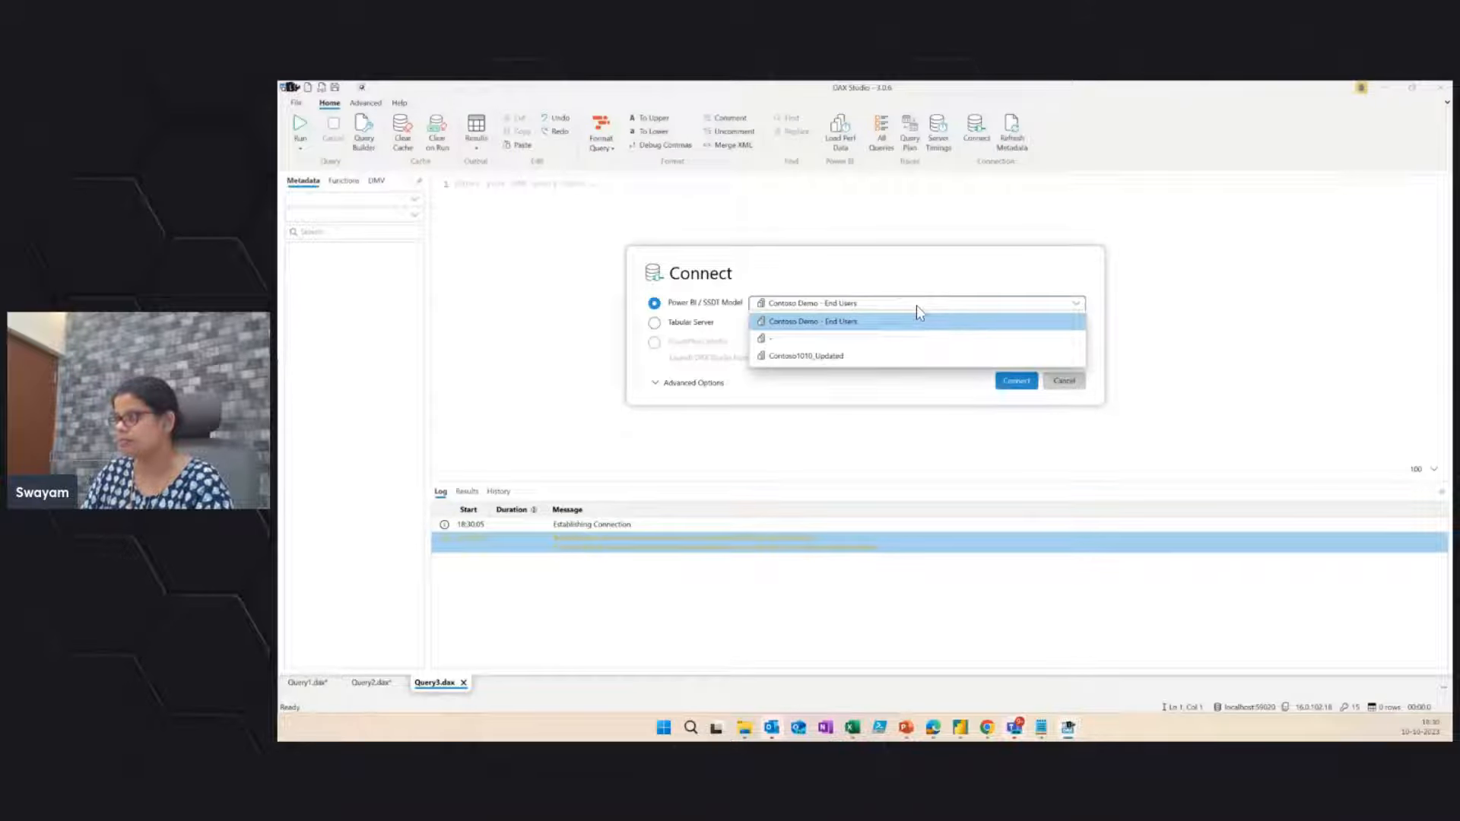
{"action": "left_click", "coordinate": [861, 343]}
{"action": "left_click", "coordinate": [1019, 380]}
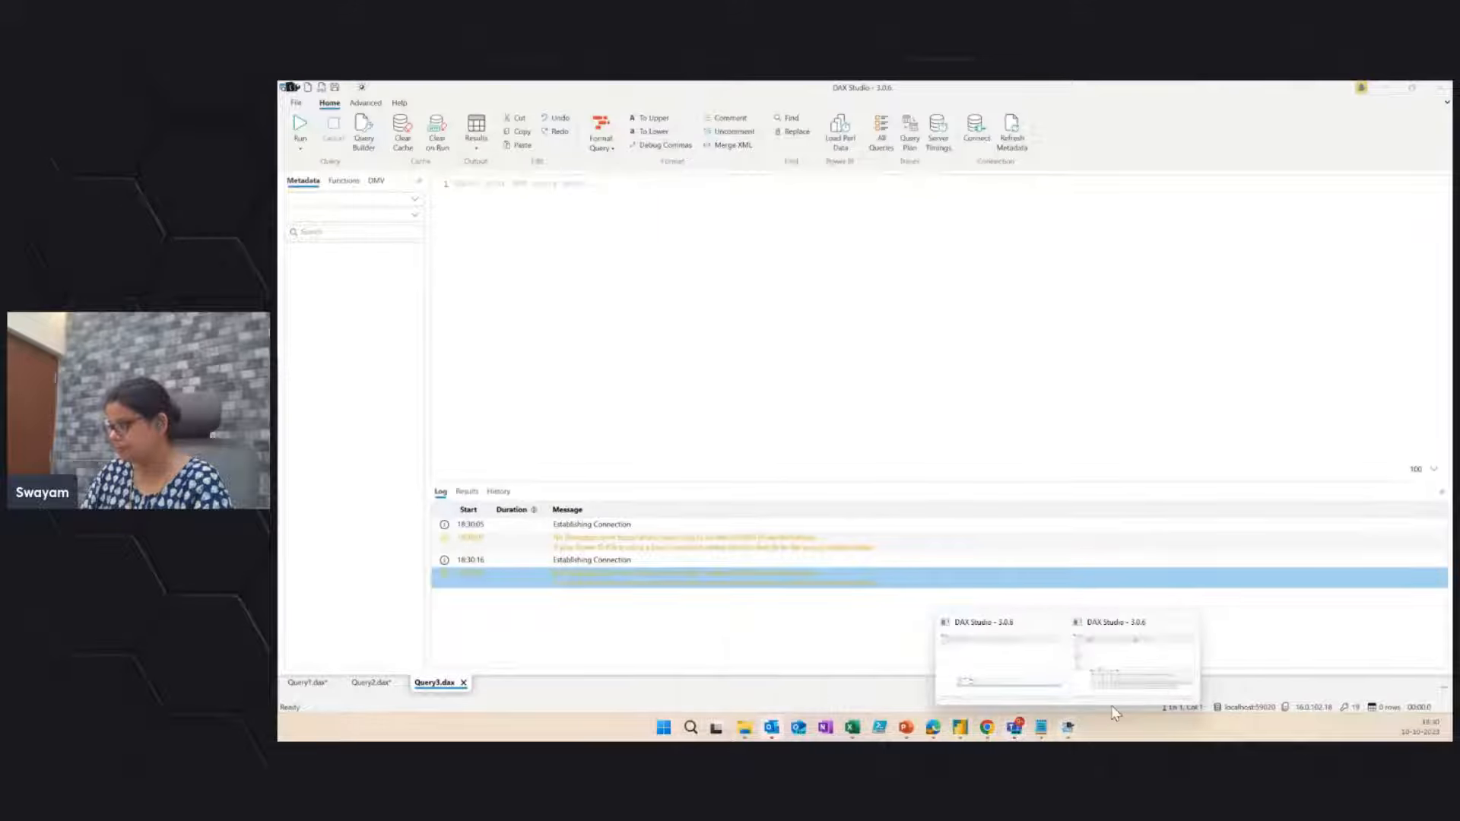
Step: Check the Query2 and Query3 tabs in the other DAX Studio window and return to the unconnected query
{"action": "left_click", "coordinate": [1123, 668]}
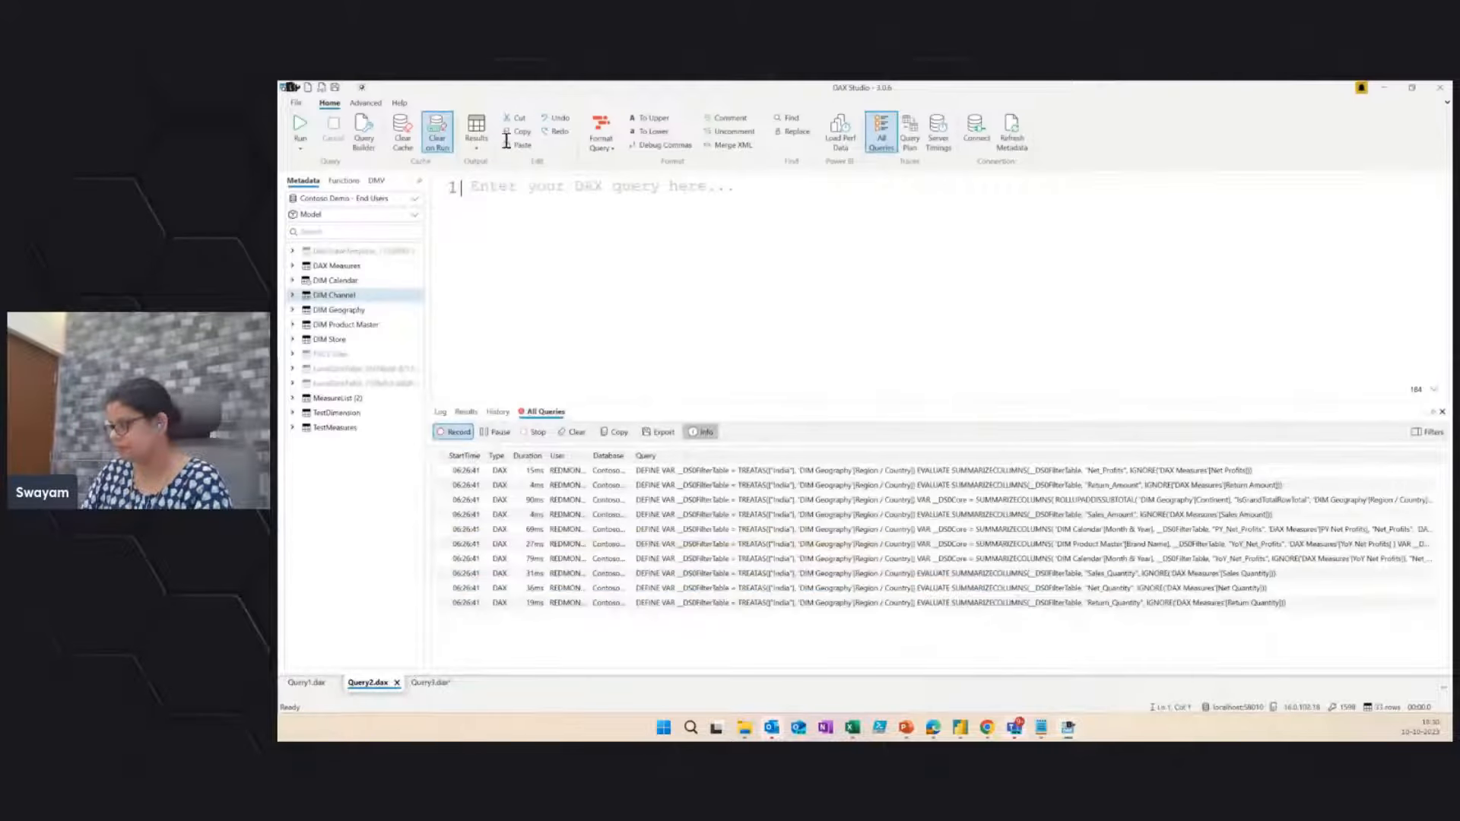
{"action": "left_click", "coordinate": [429, 683]}
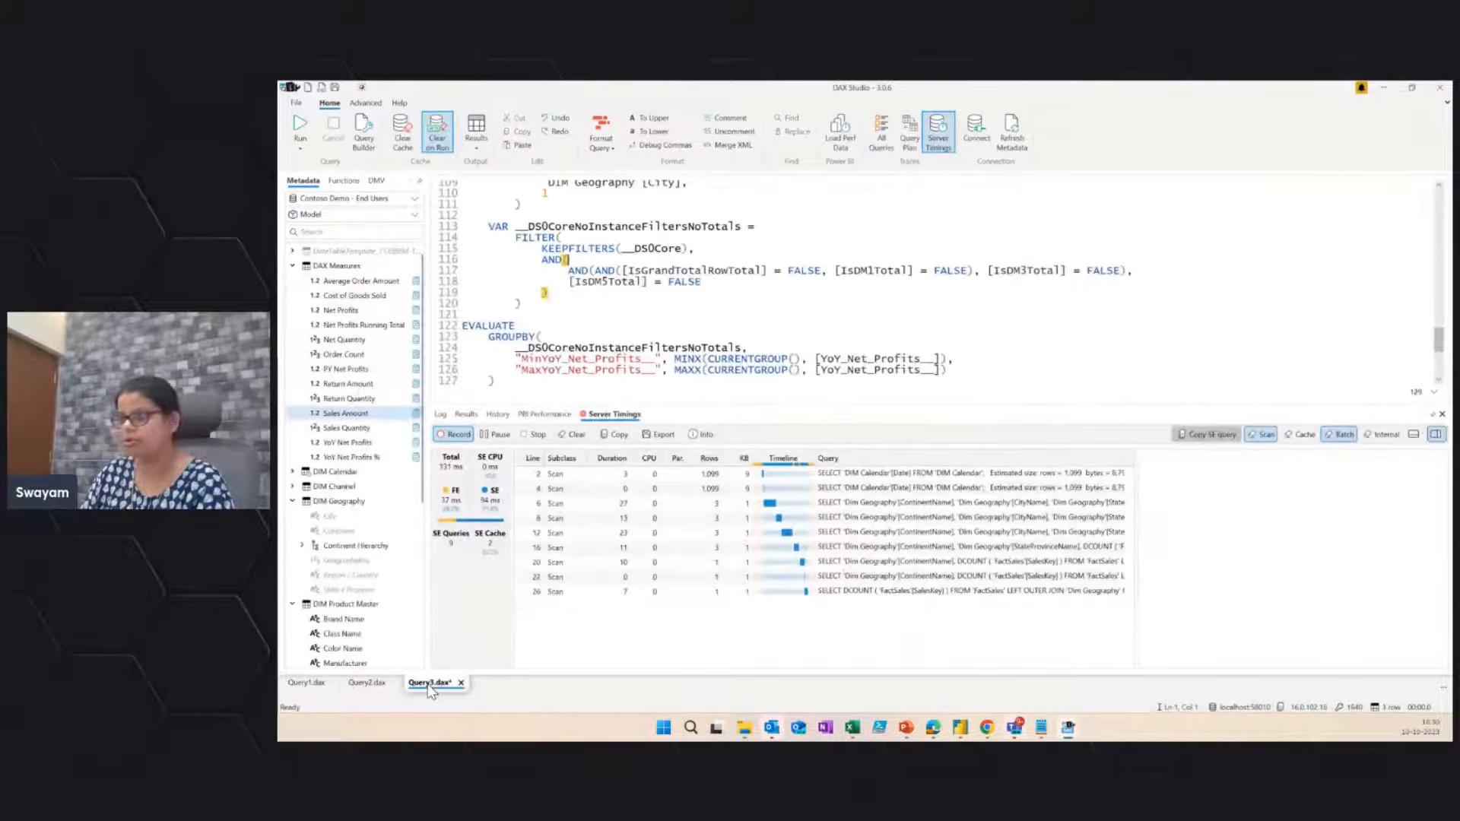
{"action": "mouse_move", "coordinate": [1070, 722]}
{"action": "left_click", "coordinate": [1036, 662]}
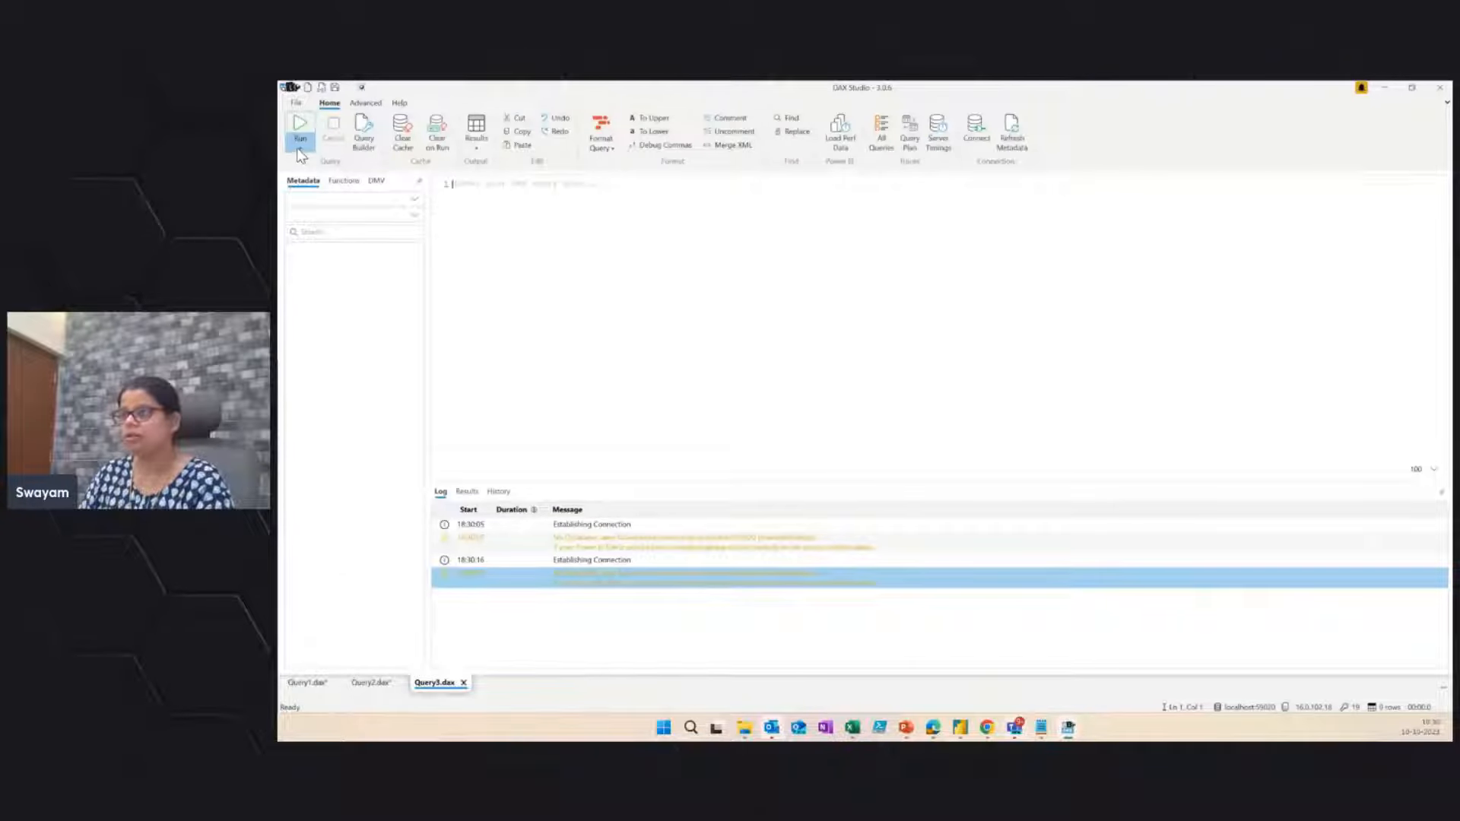
Step: Connect the new query to the Contoso1010_Updated Power BI model
{"action": "left_click", "coordinate": [963, 136]}
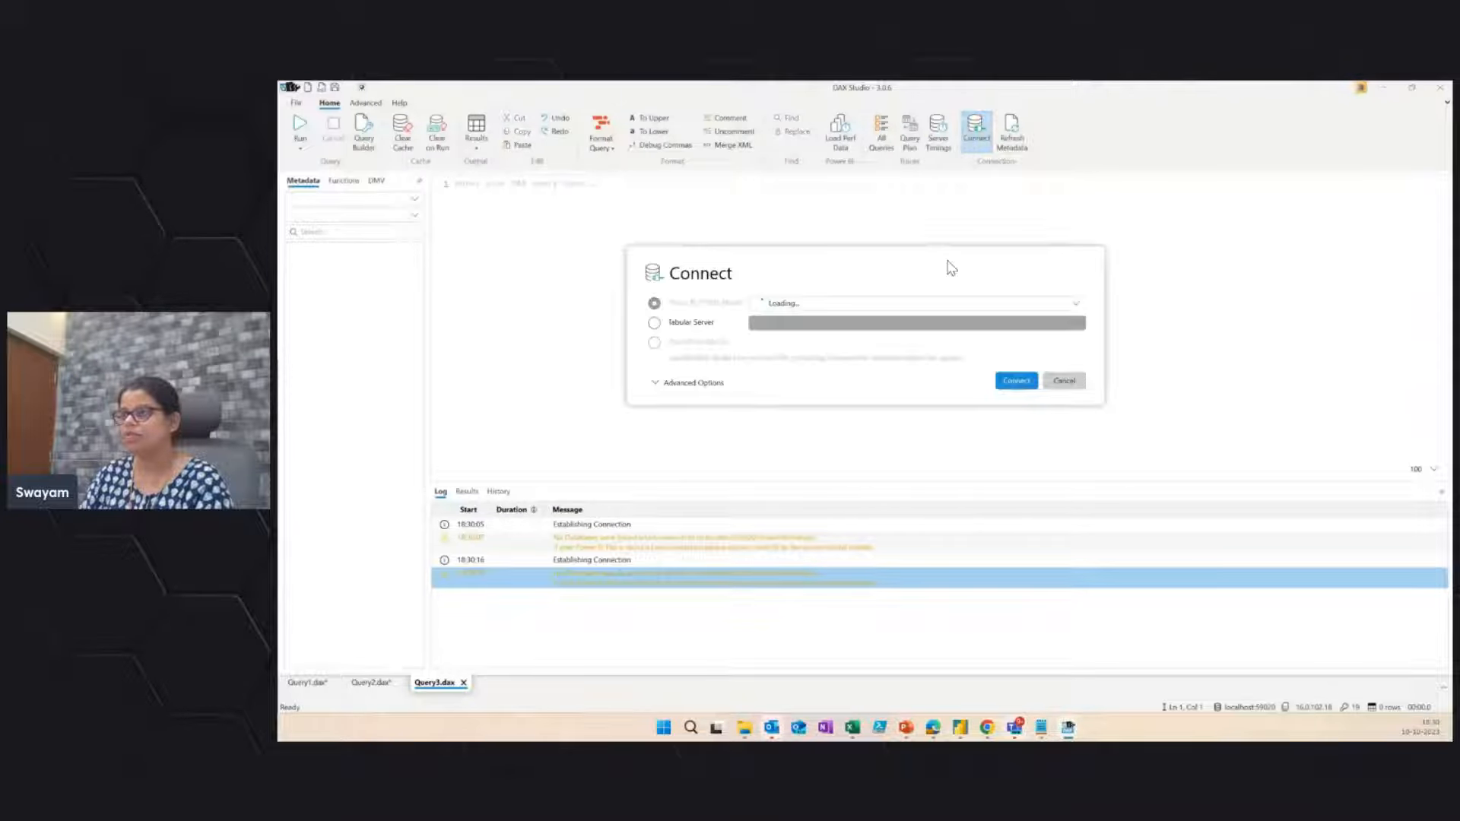
{"action": "left_click", "coordinate": [769, 303]}
{"action": "left_click", "coordinate": [806, 356]}
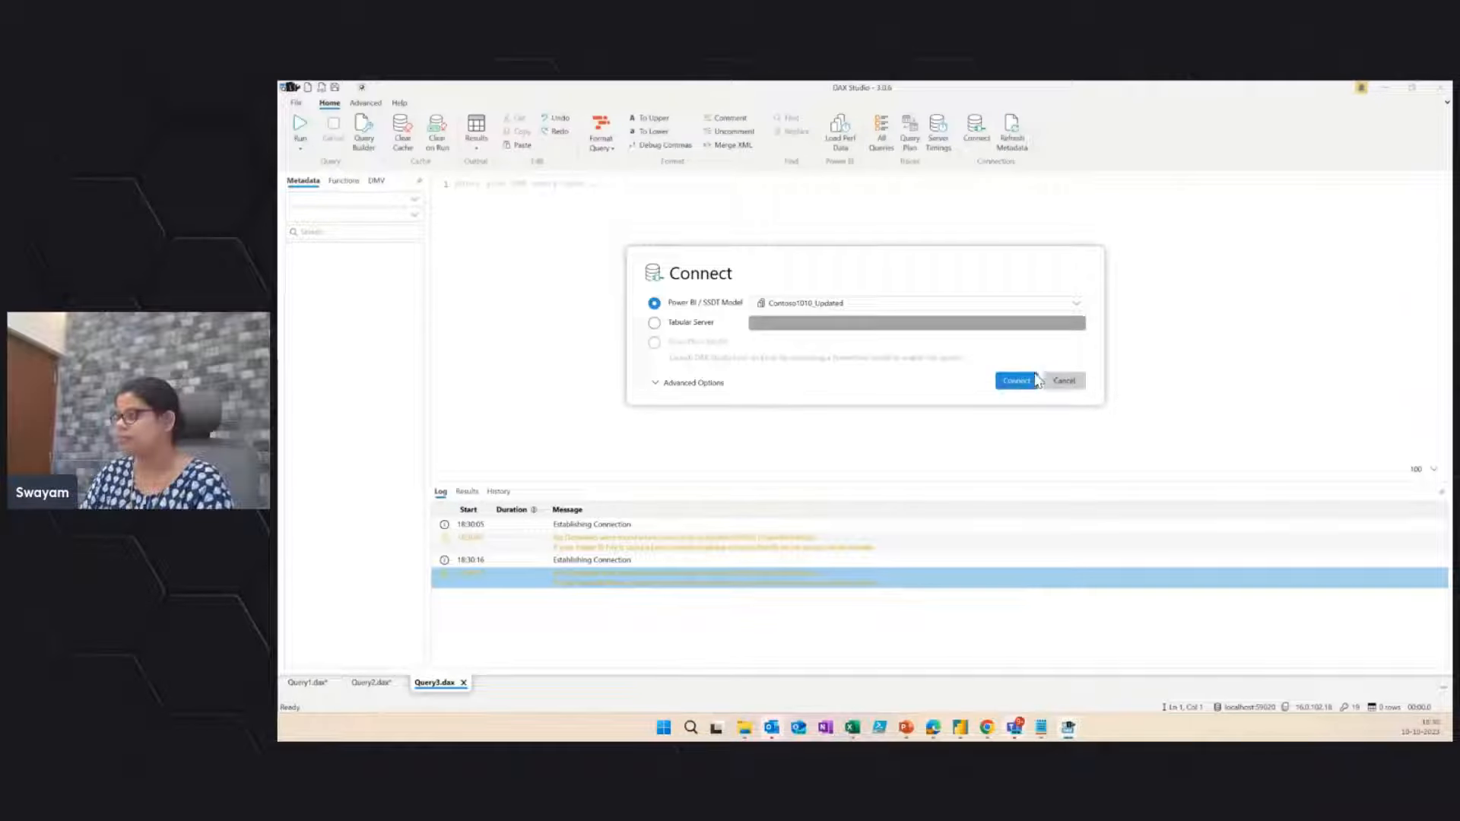
{"action": "left_click", "coordinate": [1023, 380]}
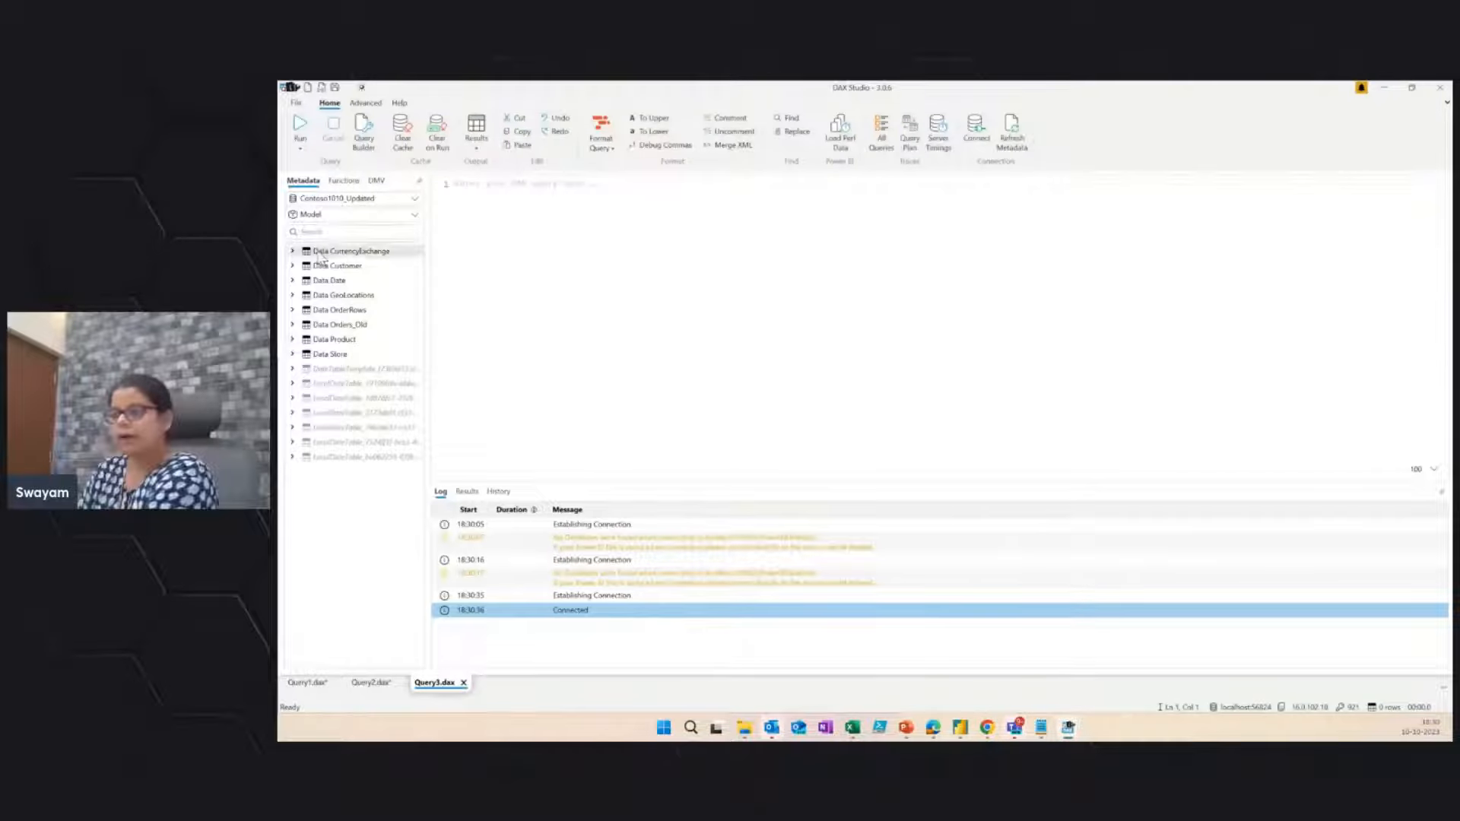
Step: Widen the metadata pane so the full names of the hidden LocalDateTable entries can be read
{"action": "mouse_move", "coordinate": [363, 201]}
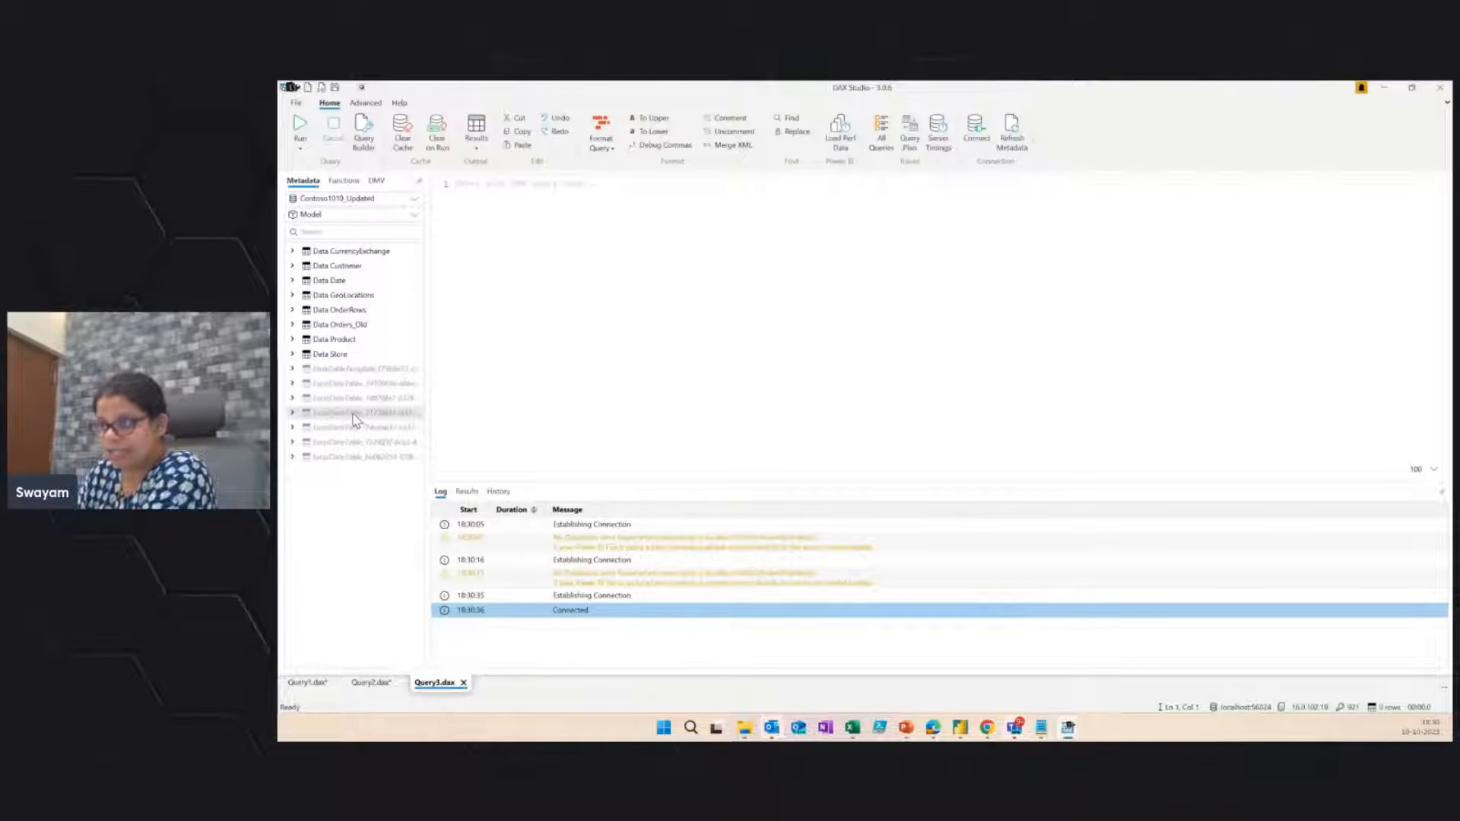
{"action": "left_click_drag", "start_coordinate": [427, 399], "coordinate": [620, 409]}
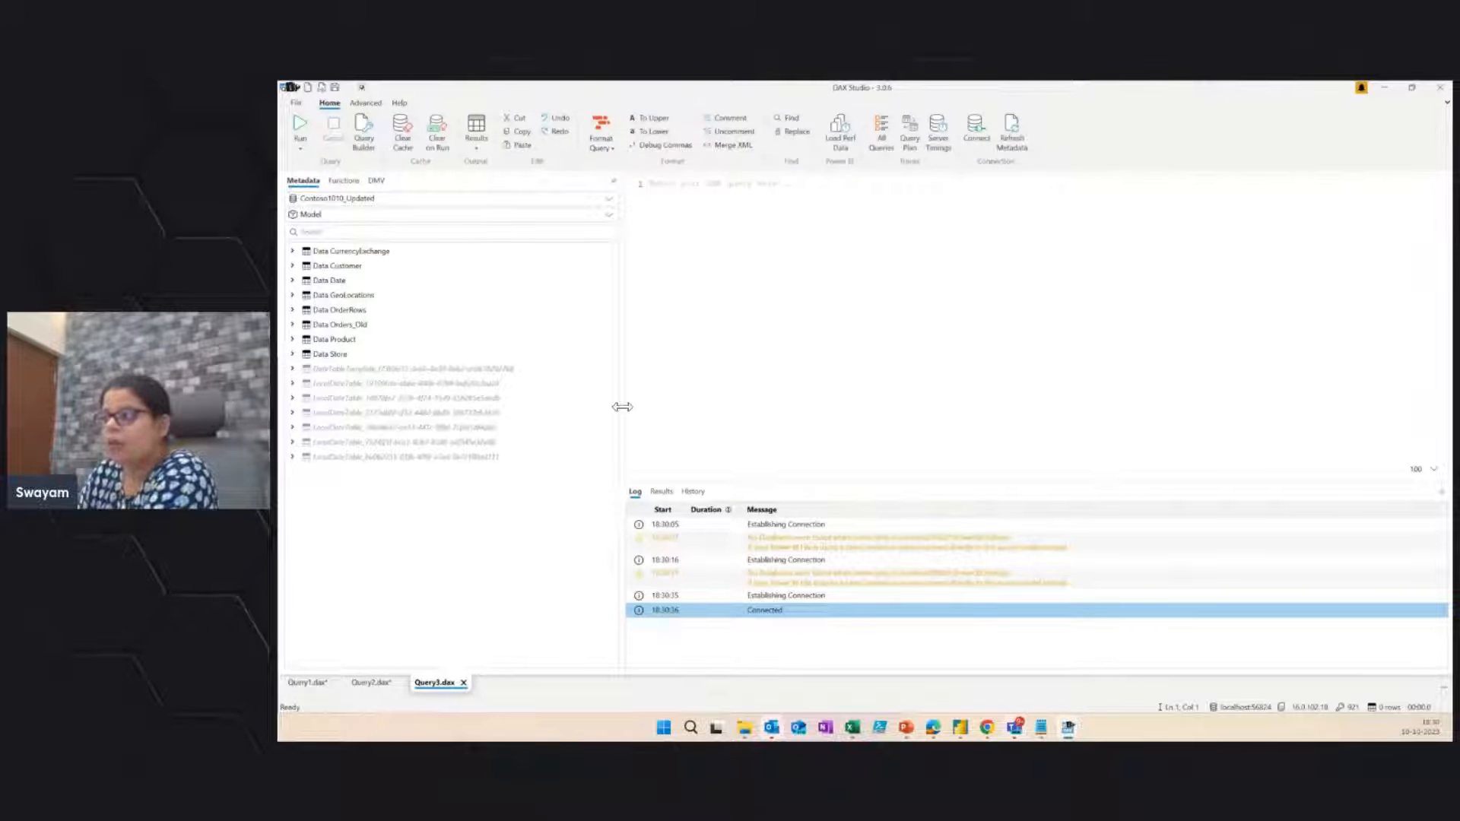
{"action": "left_click_drag", "start_coordinate": [623, 407], "coordinate": [551, 404]}
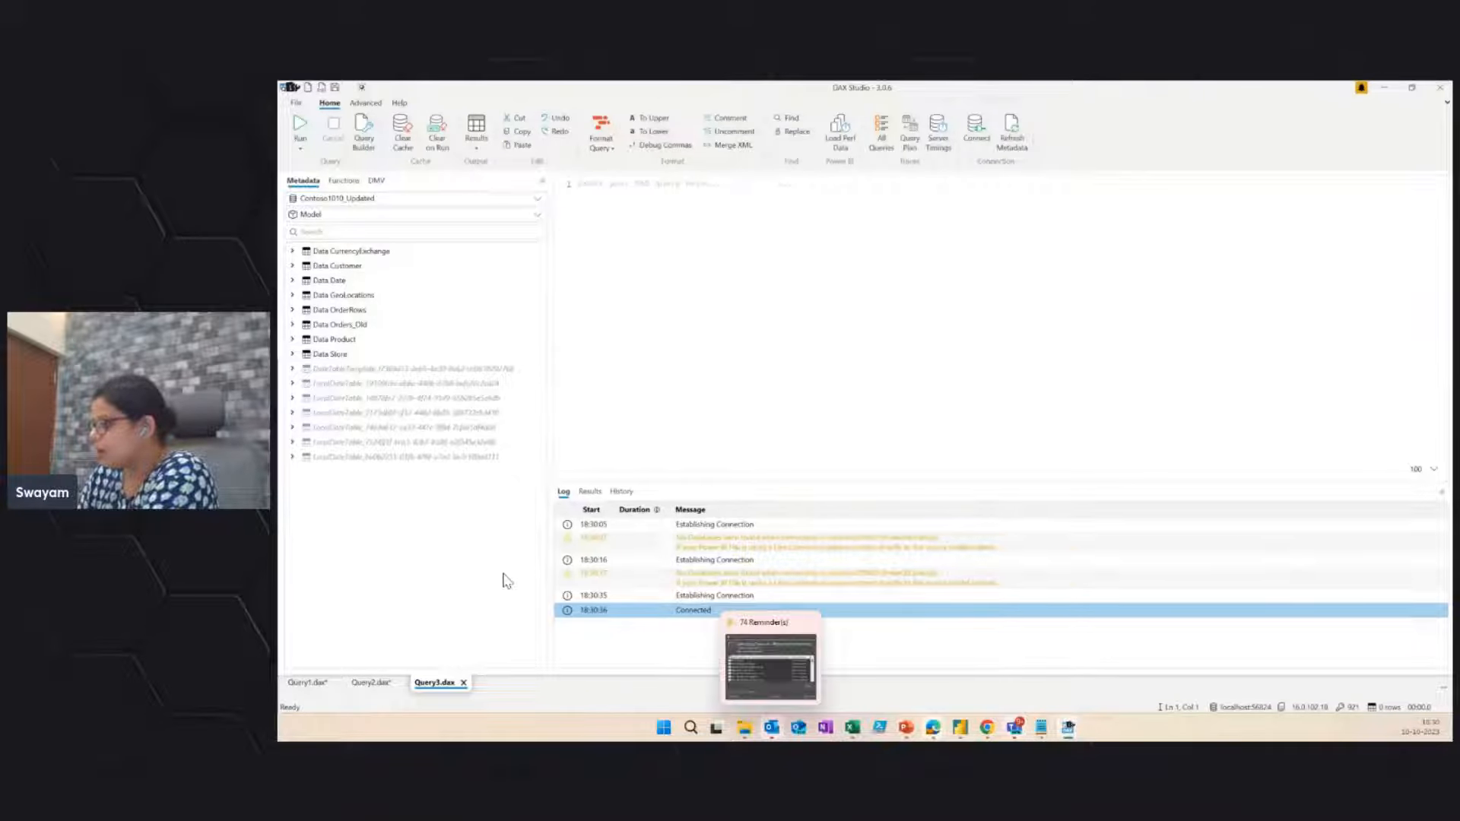
Step: Switch to Contoso1010_Updated in Power BI Desktop and open its Options to inspect the global Data Load time intelligence setting
{"action": "mouse_move", "coordinate": [960, 728]}
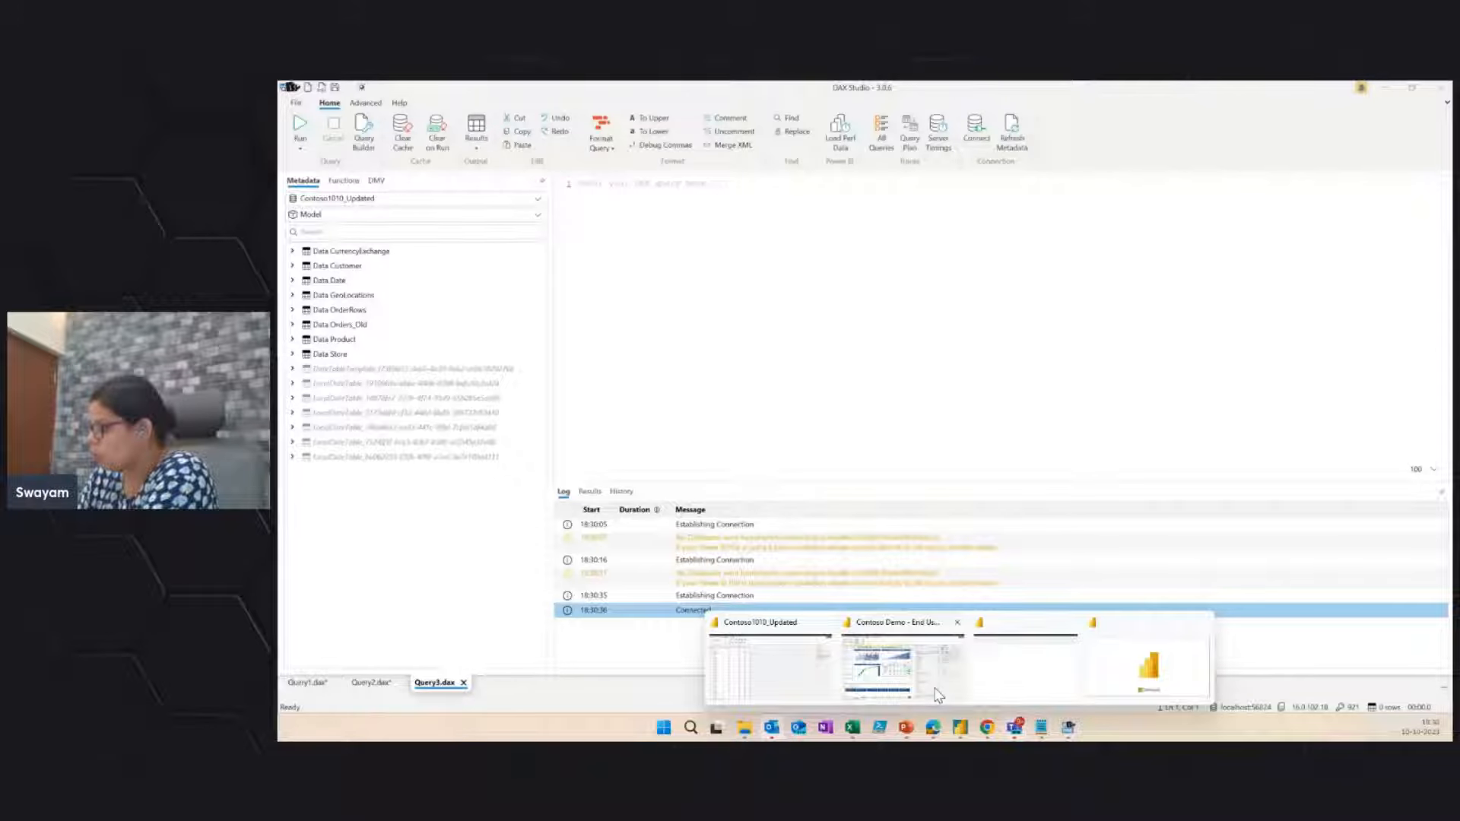
{"action": "left_click", "coordinate": [769, 665]}
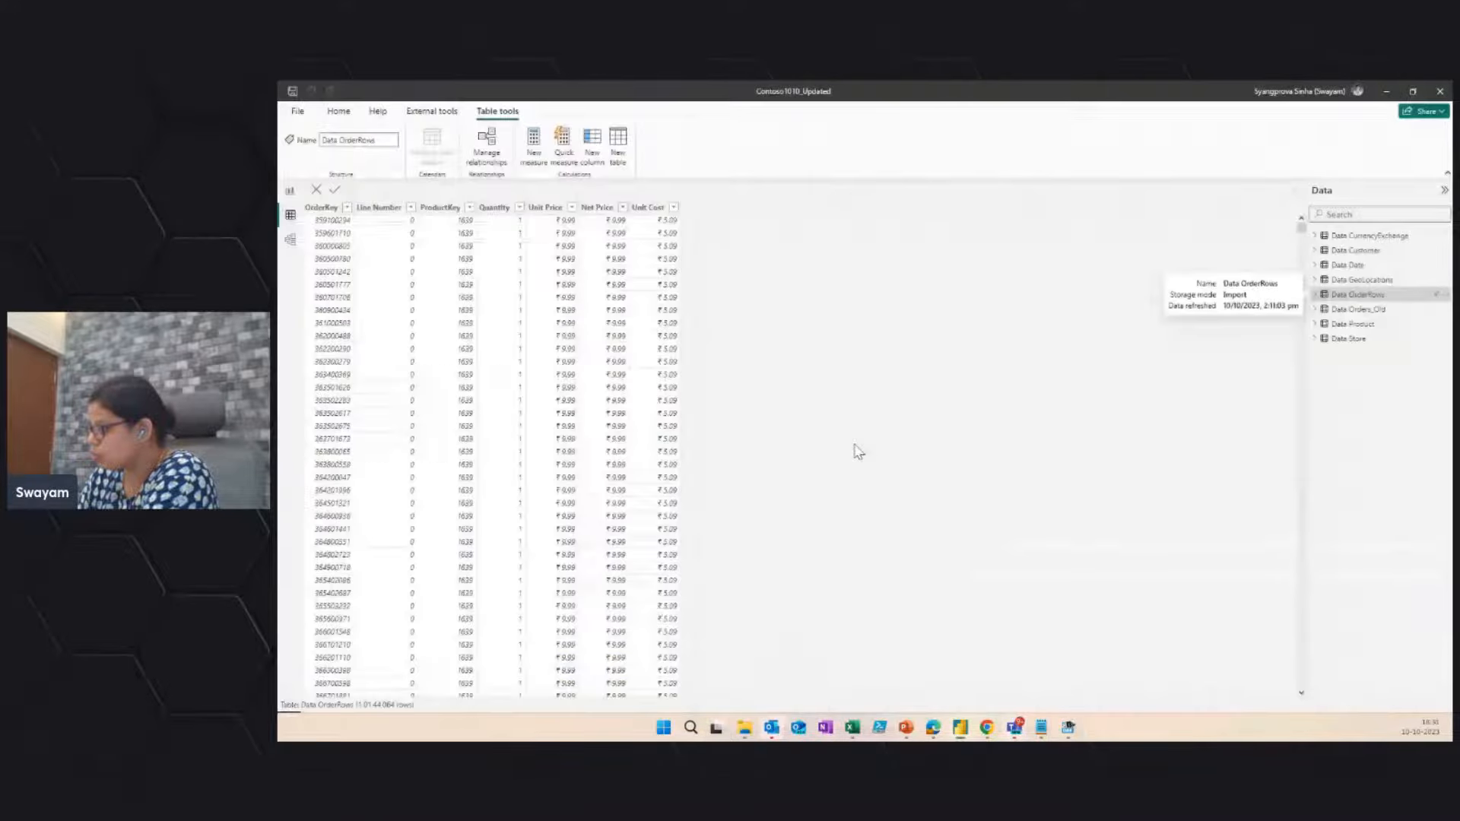
{"action": "left_click", "coordinate": [297, 111]}
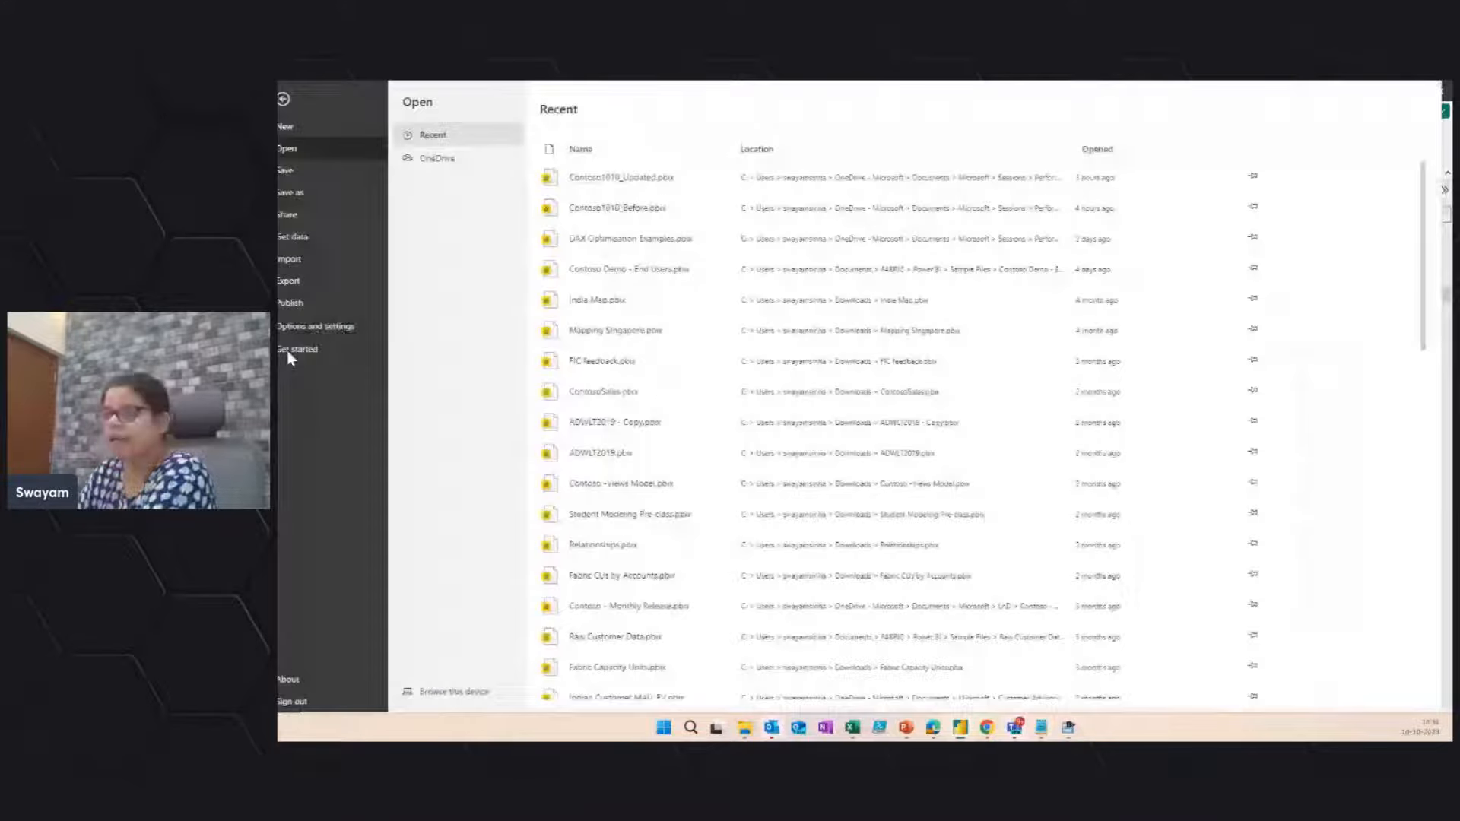
{"action": "left_click", "coordinate": [338, 327]}
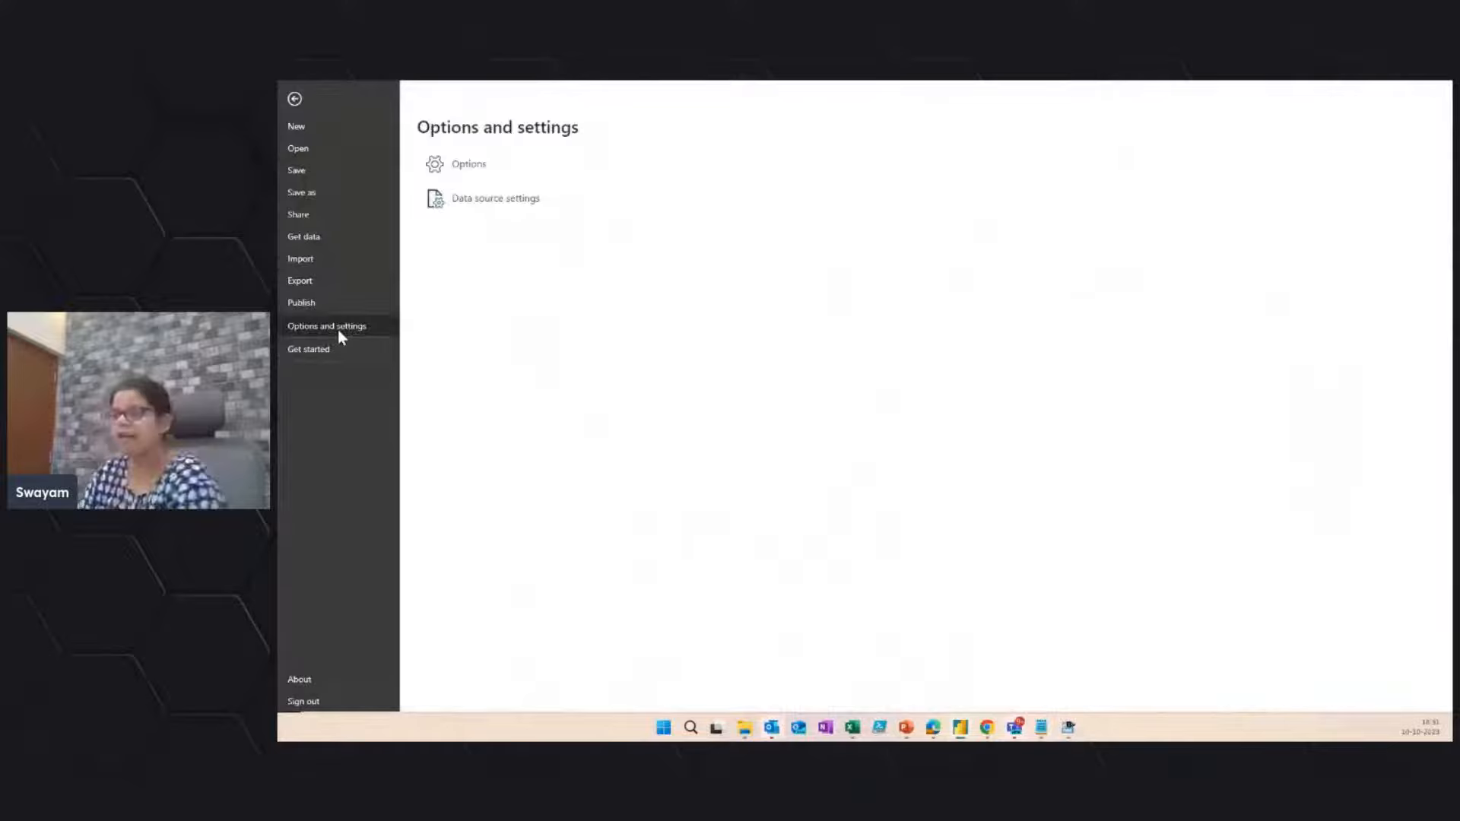
{"action": "left_click", "coordinate": [472, 166]}
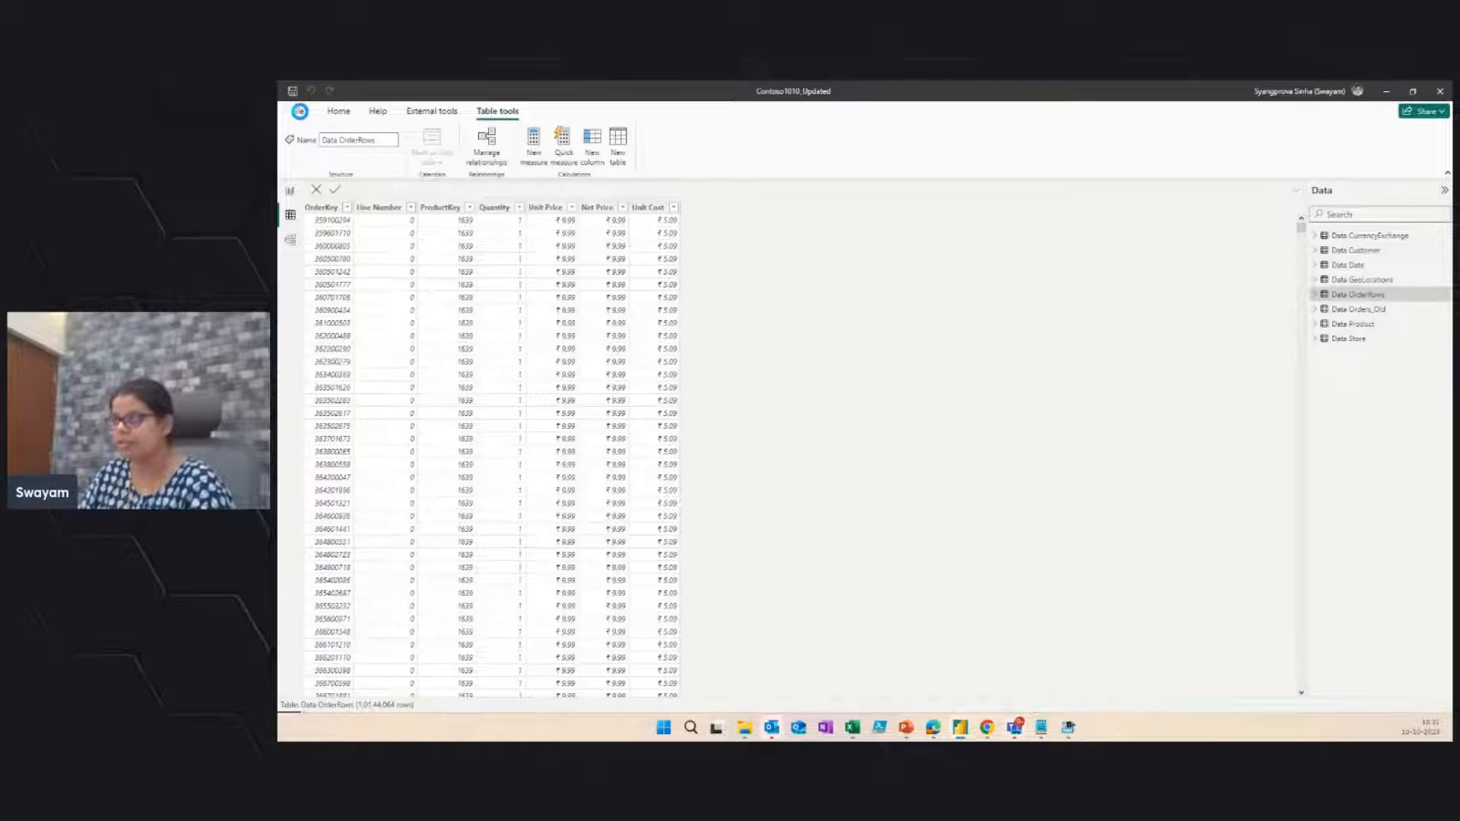
{"action": "left_click", "coordinate": [300, 111]}
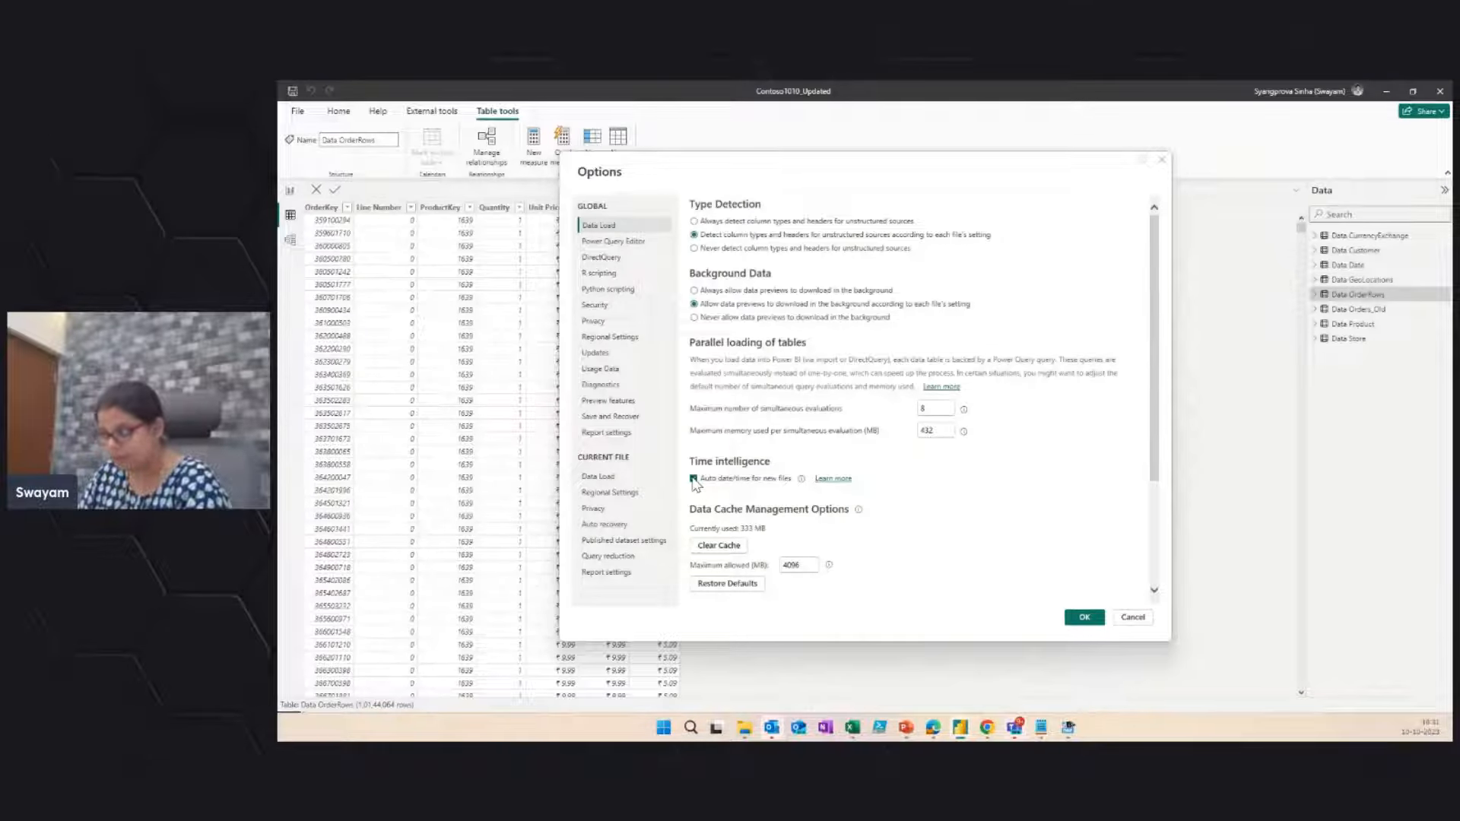
Step: Return to DAX Studio, load the Contoso1010_Updated model metrics and enlarge the VertiPaq Analyzer results area
{"action": "mouse_move", "coordinate": [1072, 732]}
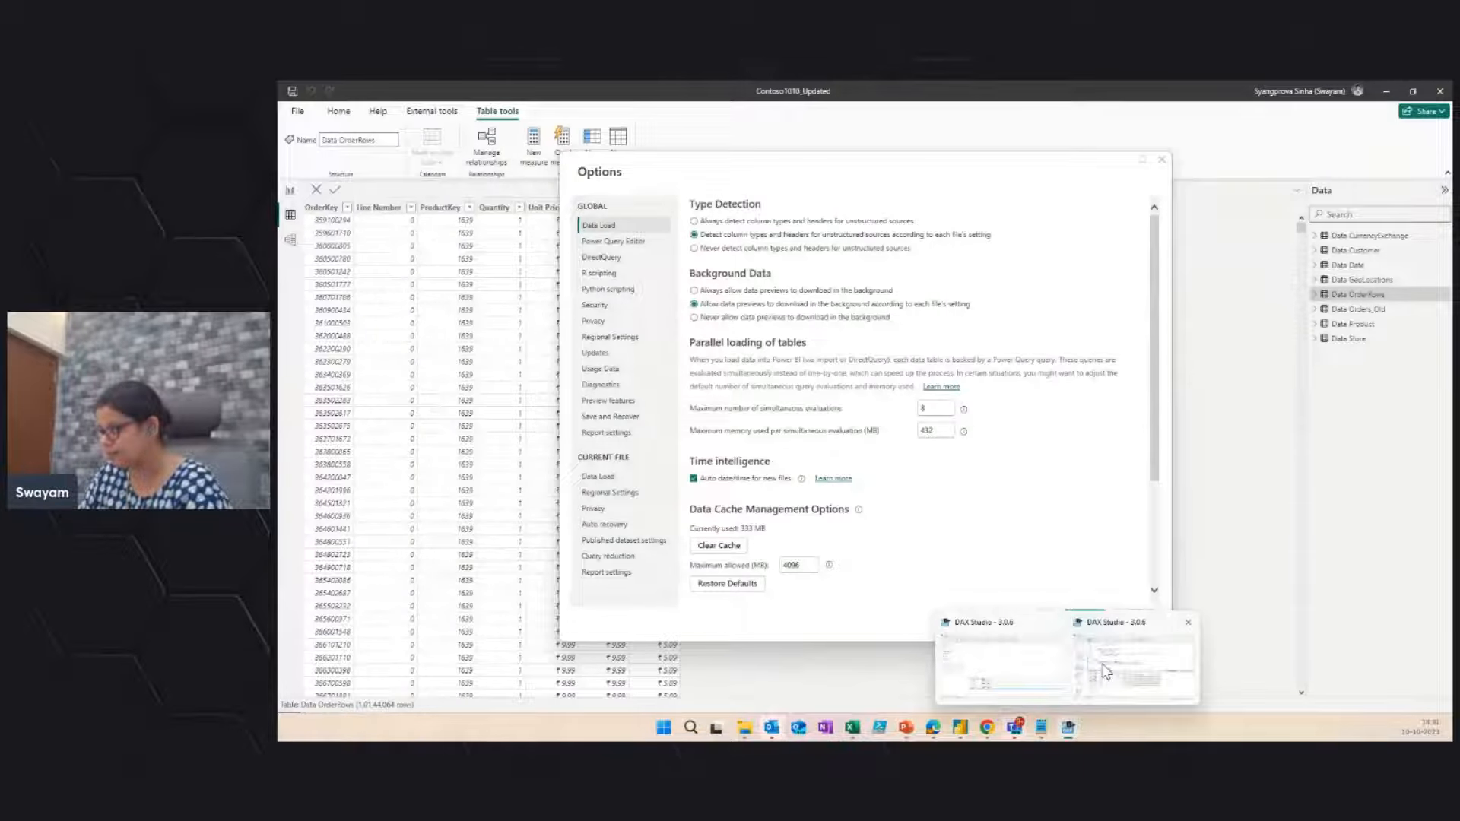
{"action": "mouse_move", "coordinate": [1034, 669]}
{"action": "left_click", "coordinate": [1033, 670]}
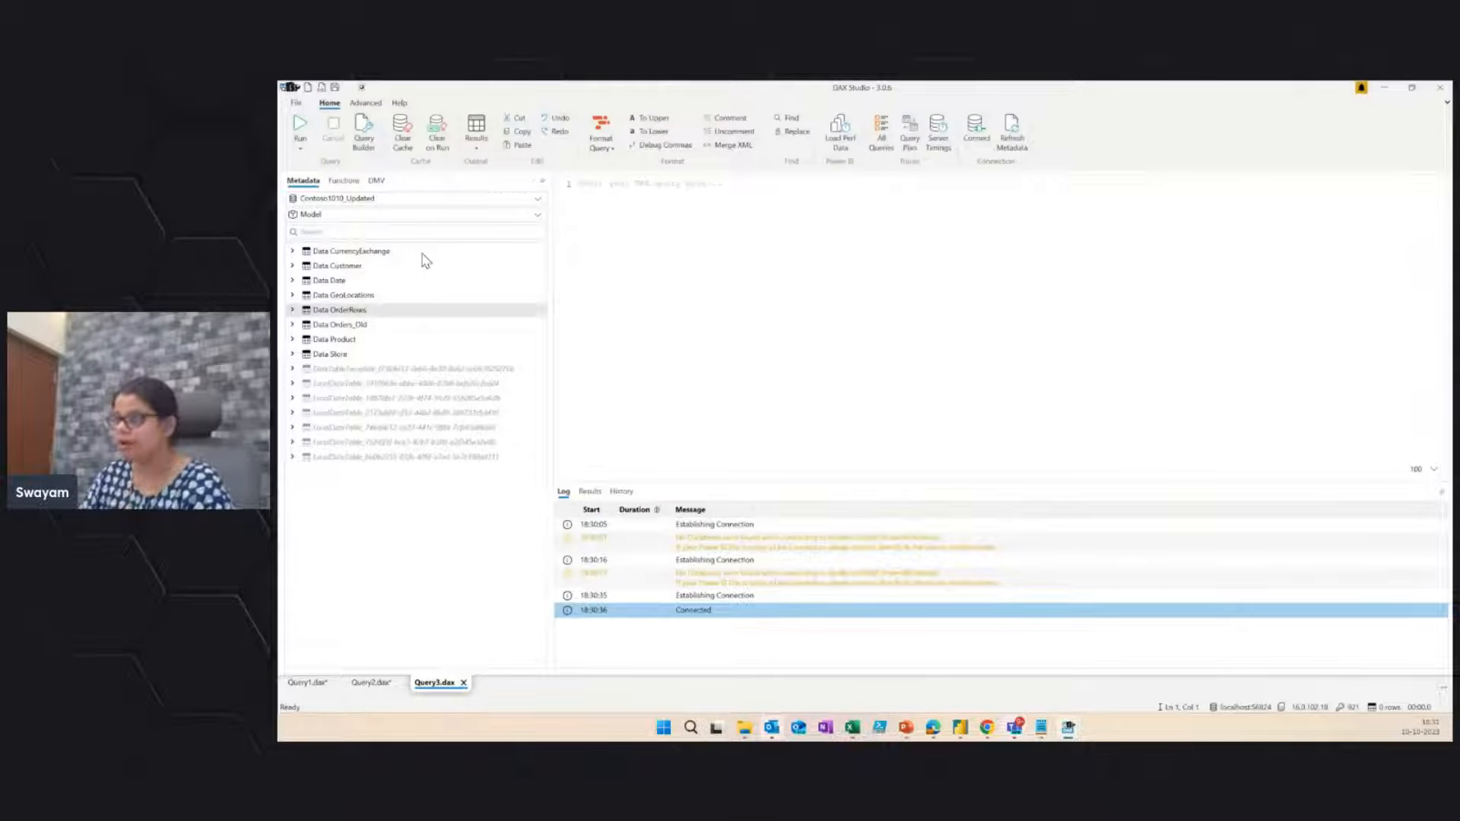
{"action": "left_click", "coordinate": [365, 102]}
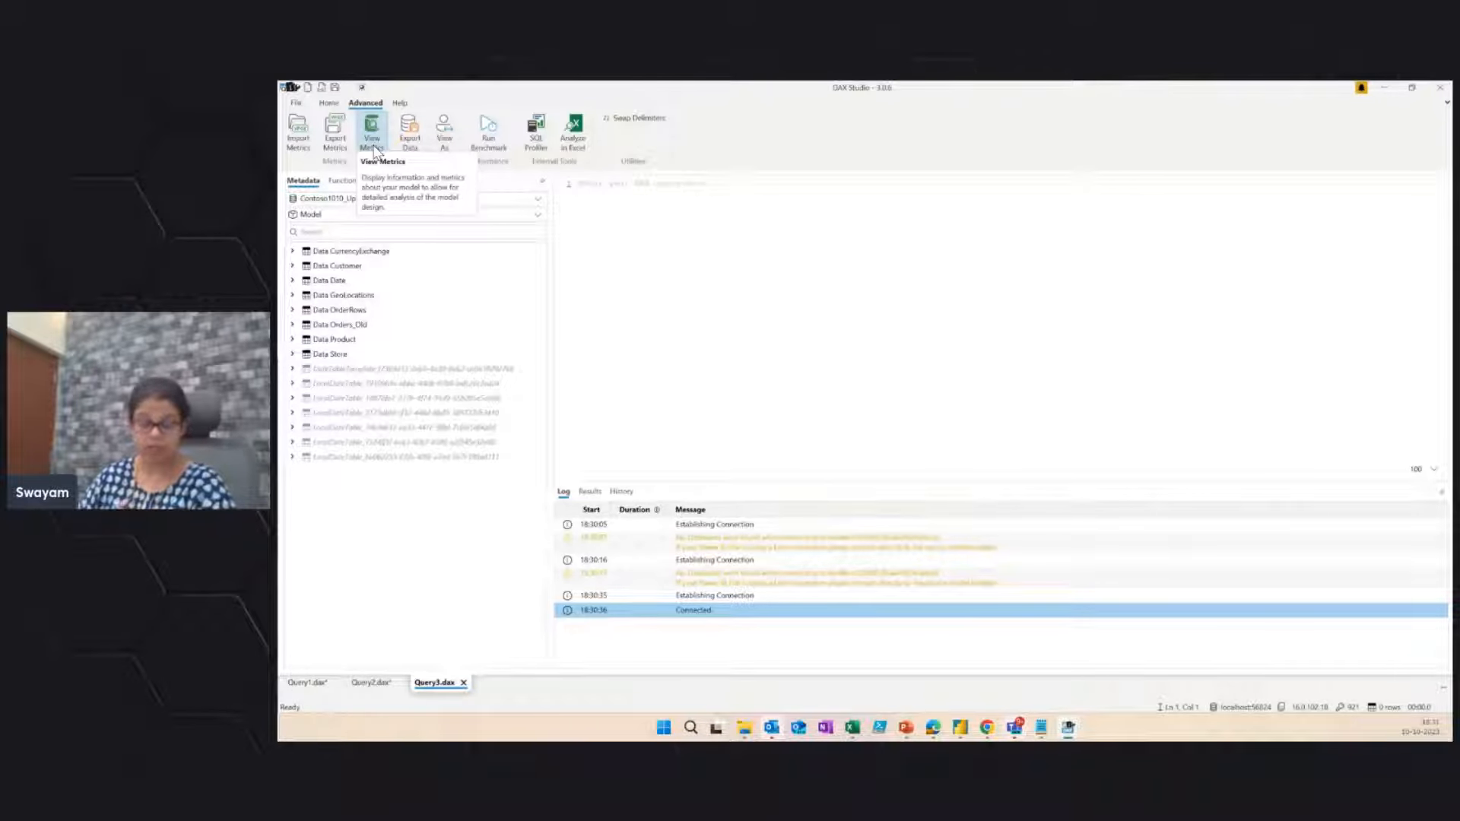
{"action": "left_click", "coordinate": [374, 147]}
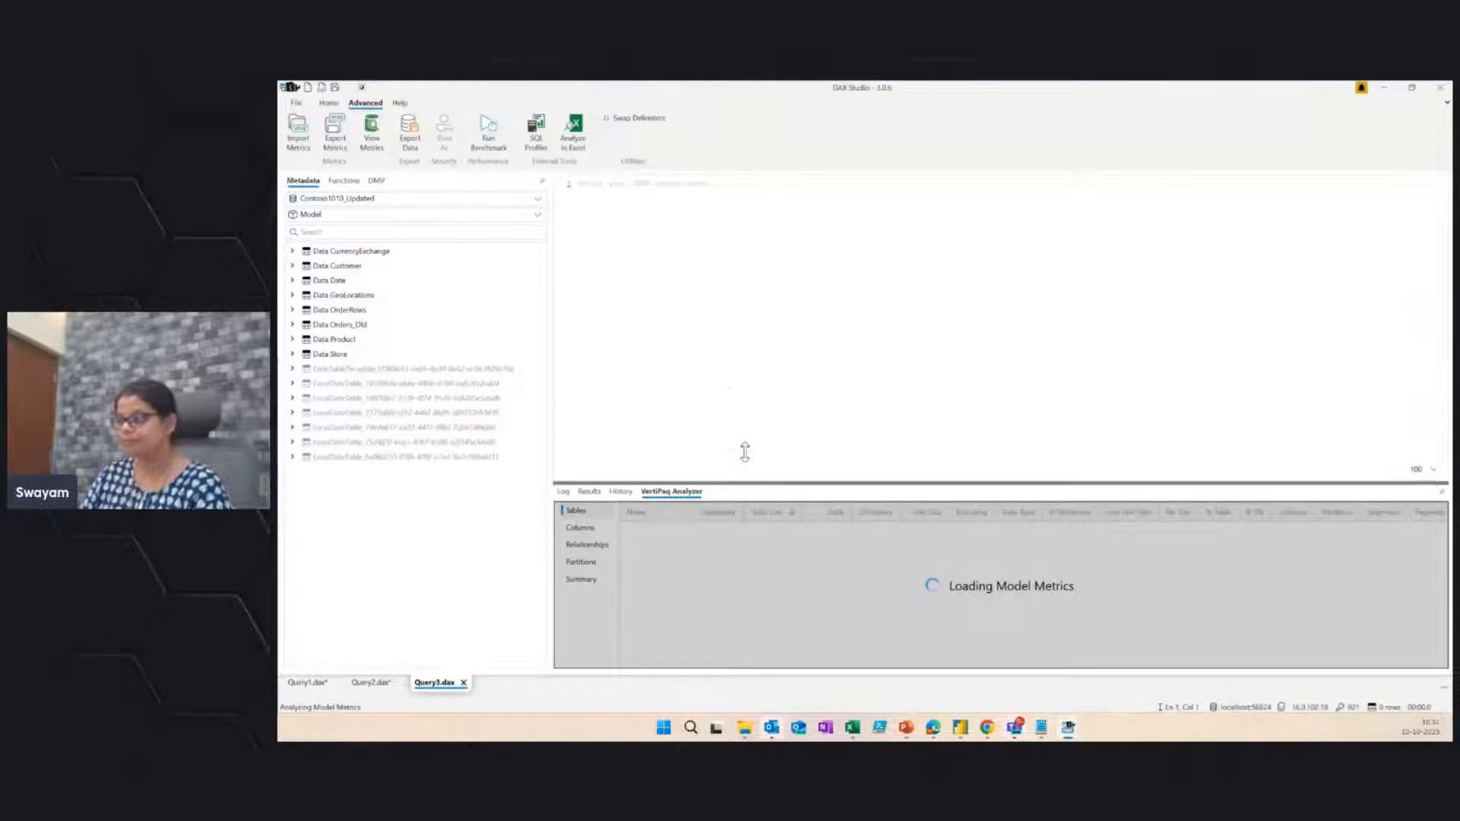
{"action": "left_click_drag", "start_coordinate": [745, 451], "coordinate": [723, 337]}
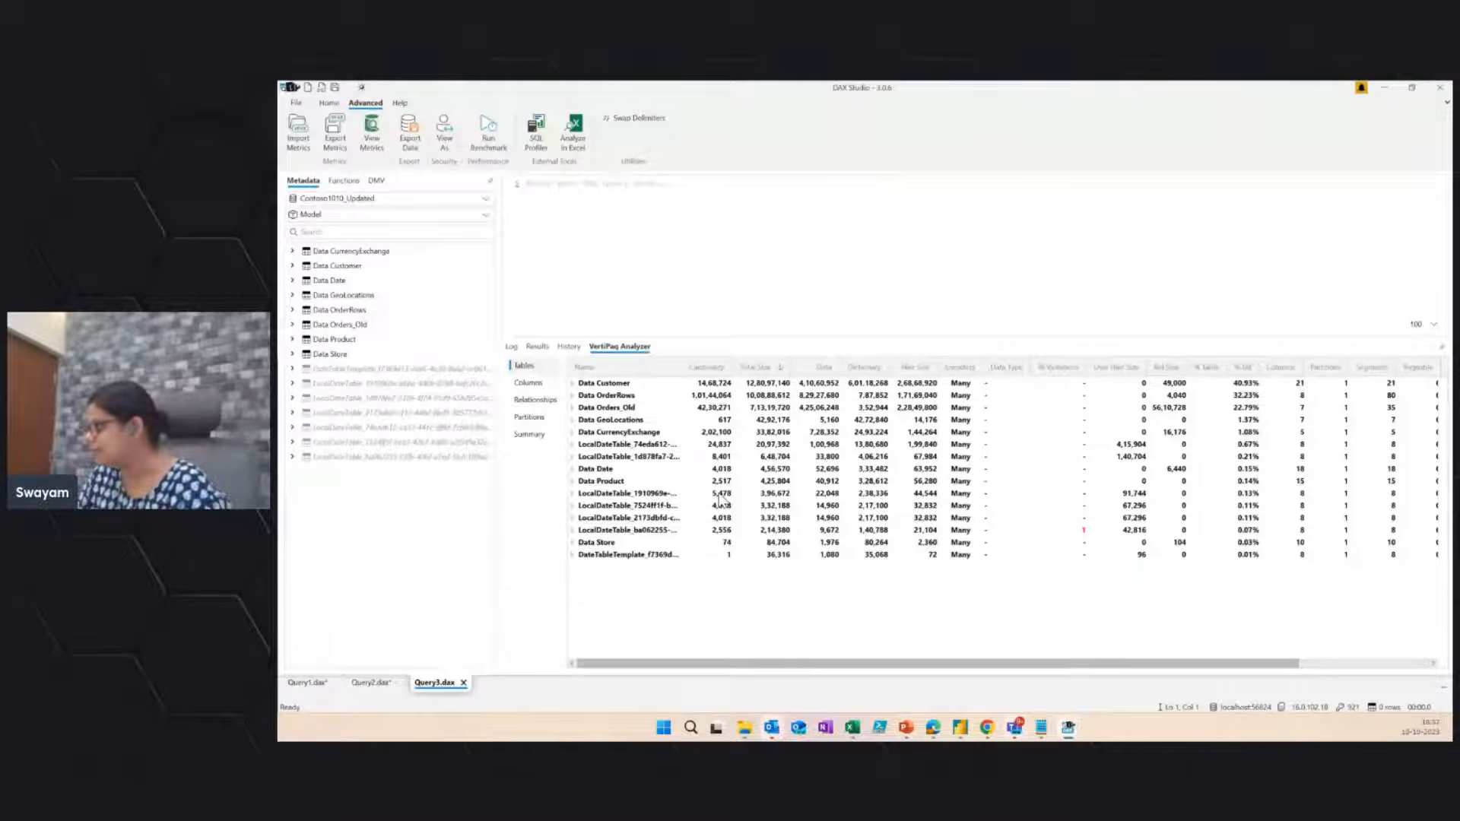
Step: Switch to Contoso1010_Updated in Power BI Desktop and expand the Data Orders_Old table to inspect its date columns
{"action": "key", "text": "alt+Tab"}
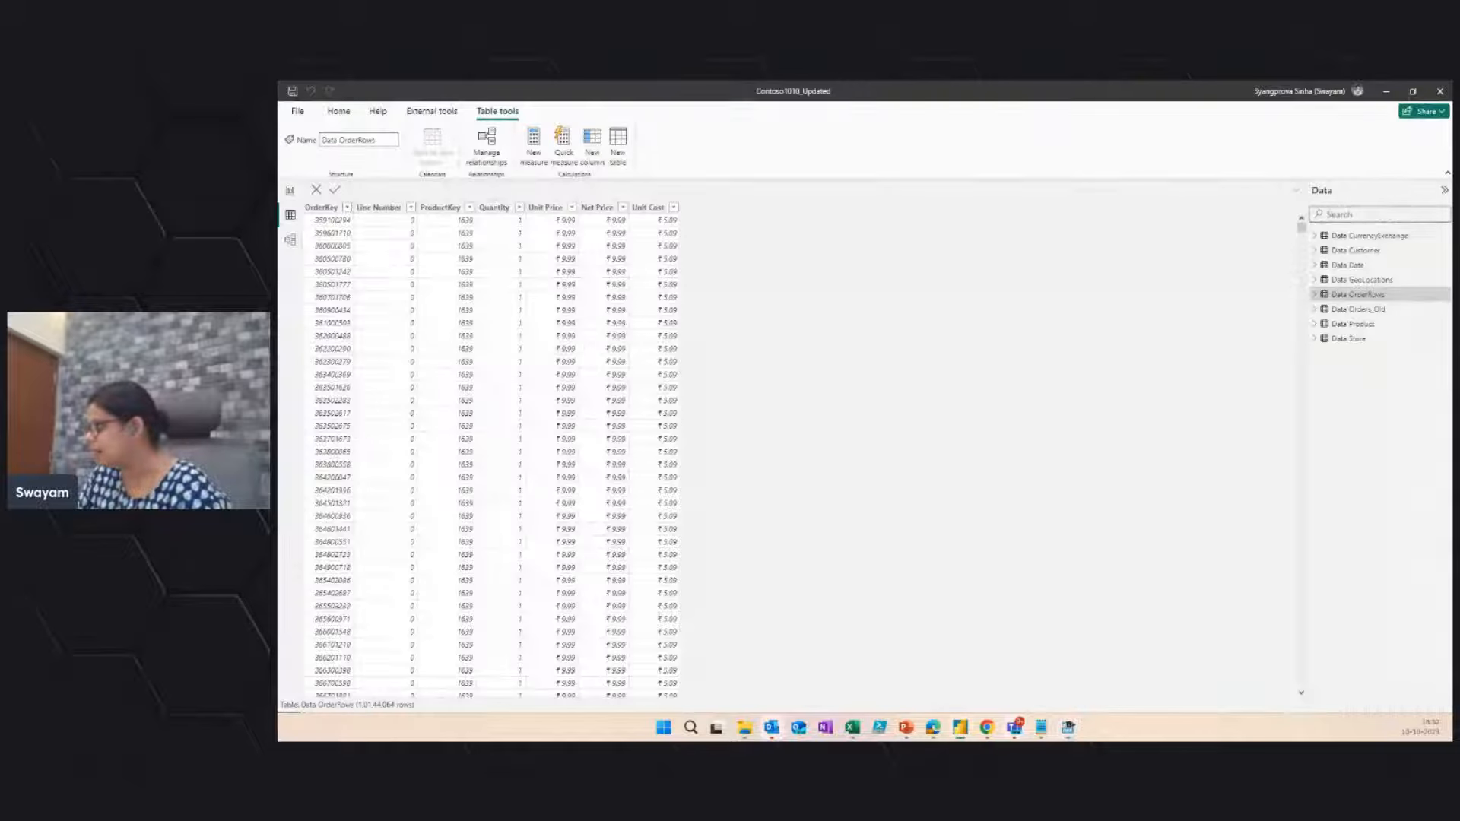
{"action": "left_click", "coordinate": [1329, 311]}
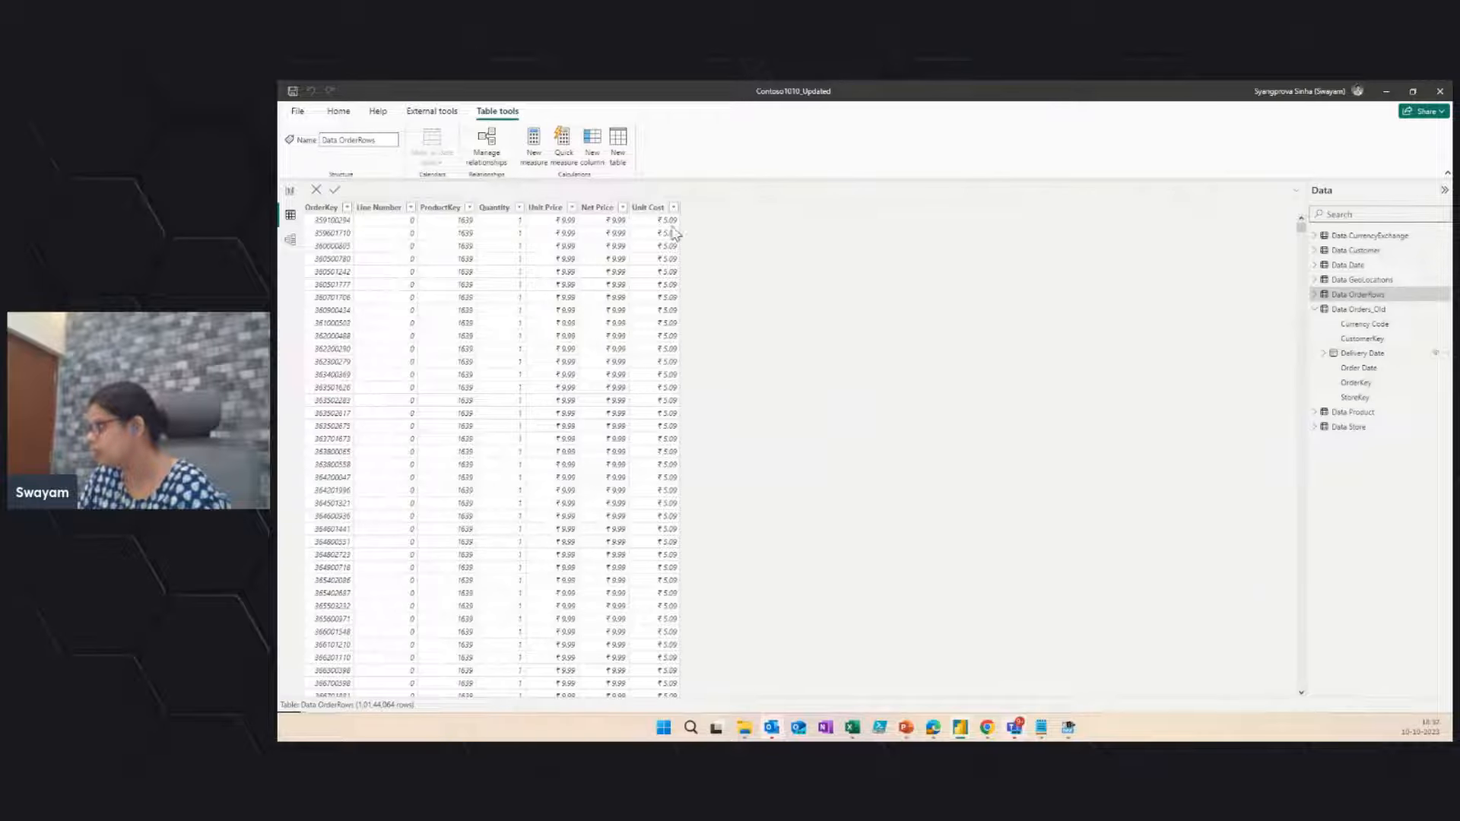
{"action": "left_click", "coordinate": [298, 112]}
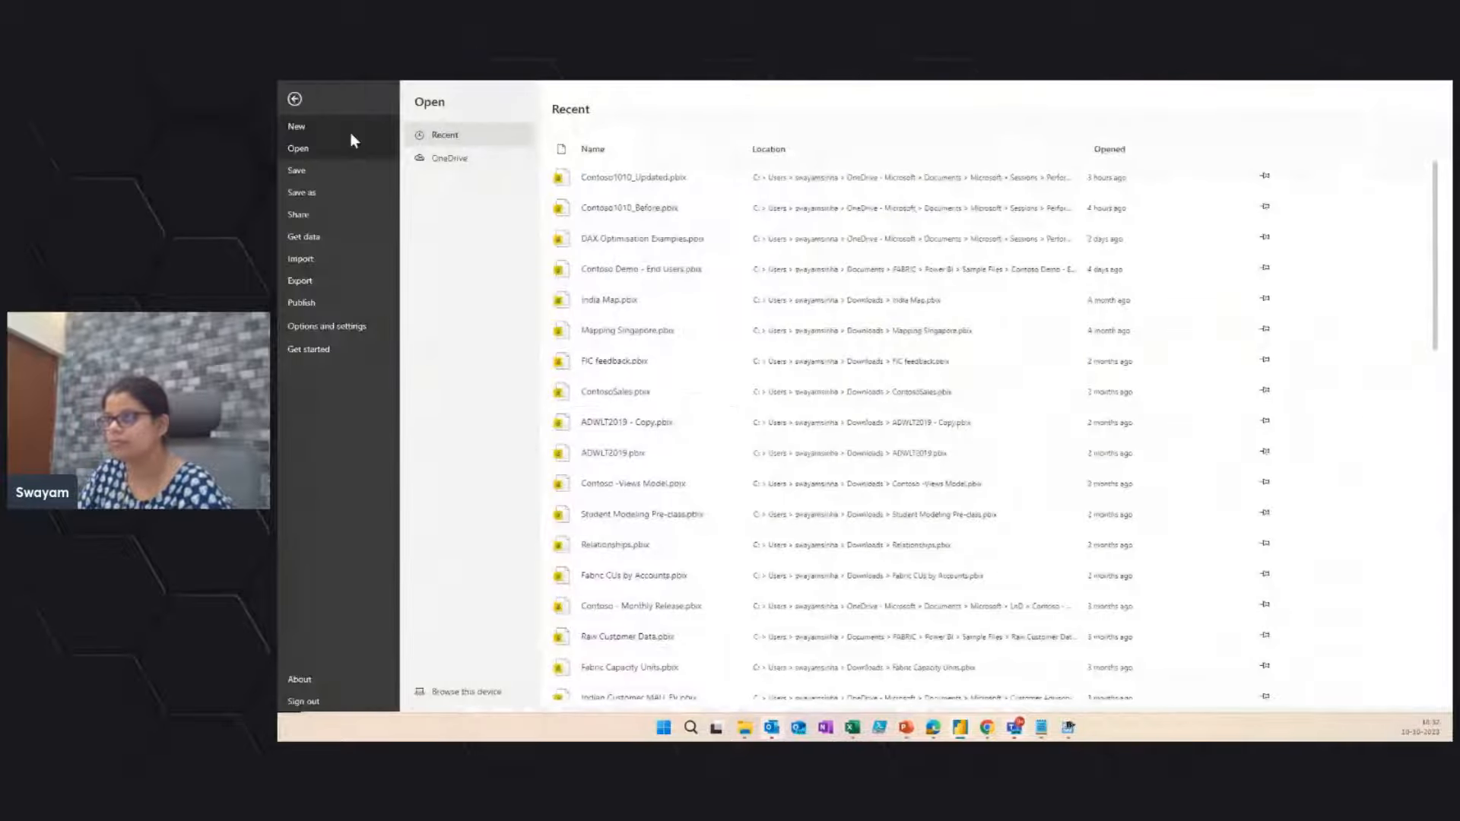
{"action": "key", "text": "Escape"}
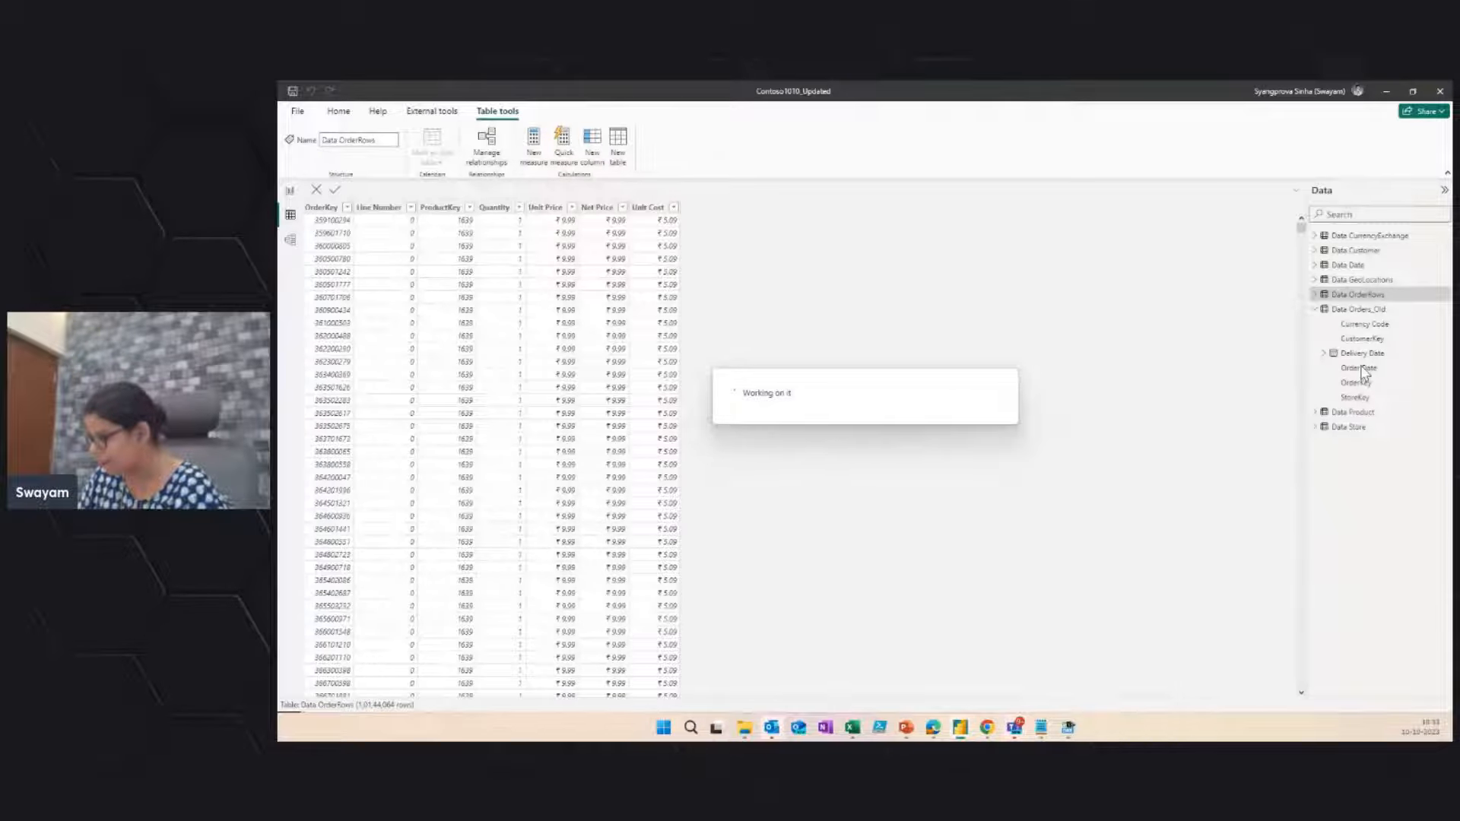
Step: Launch another DAX Studio instance and bring forward the DAX Studio window connected to Contoso Demo - End Users
{"action": "mouse_move", "coordinate": [997, 732]}
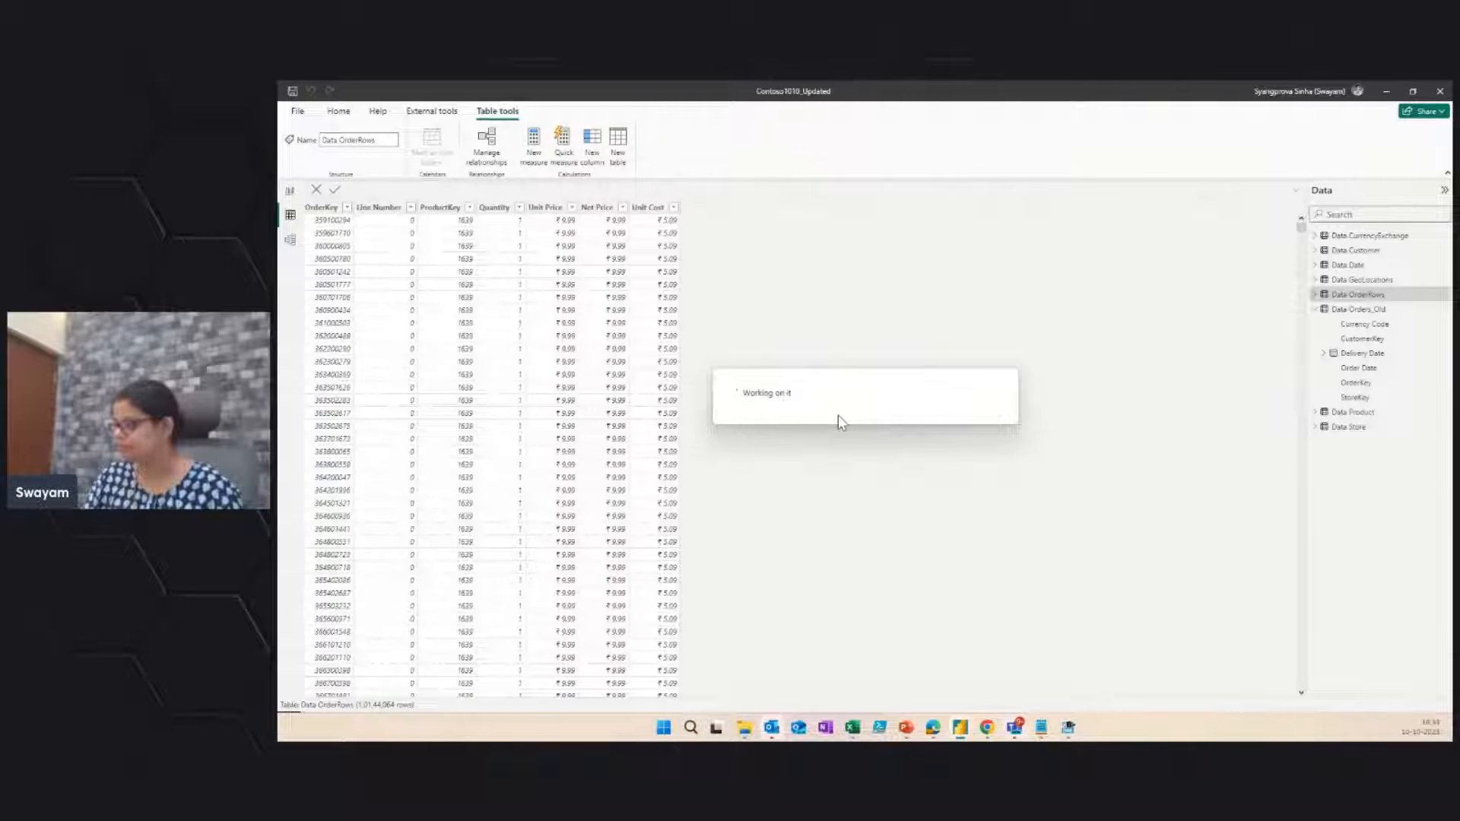
{"action": "right_click", "coordinate": [1070, 730]}
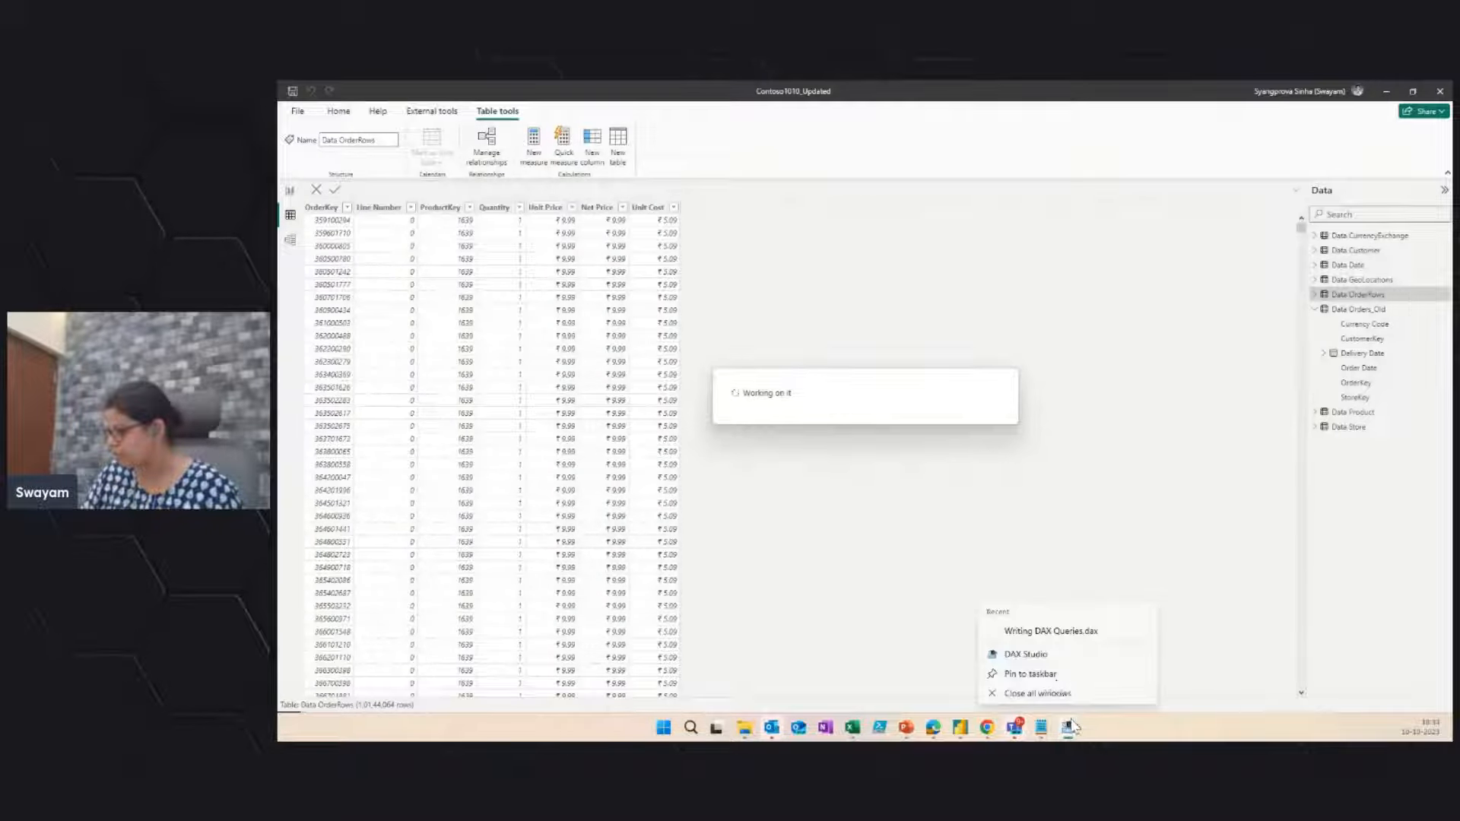
{"action": "left_click", "coordinate": [1027, 655]}
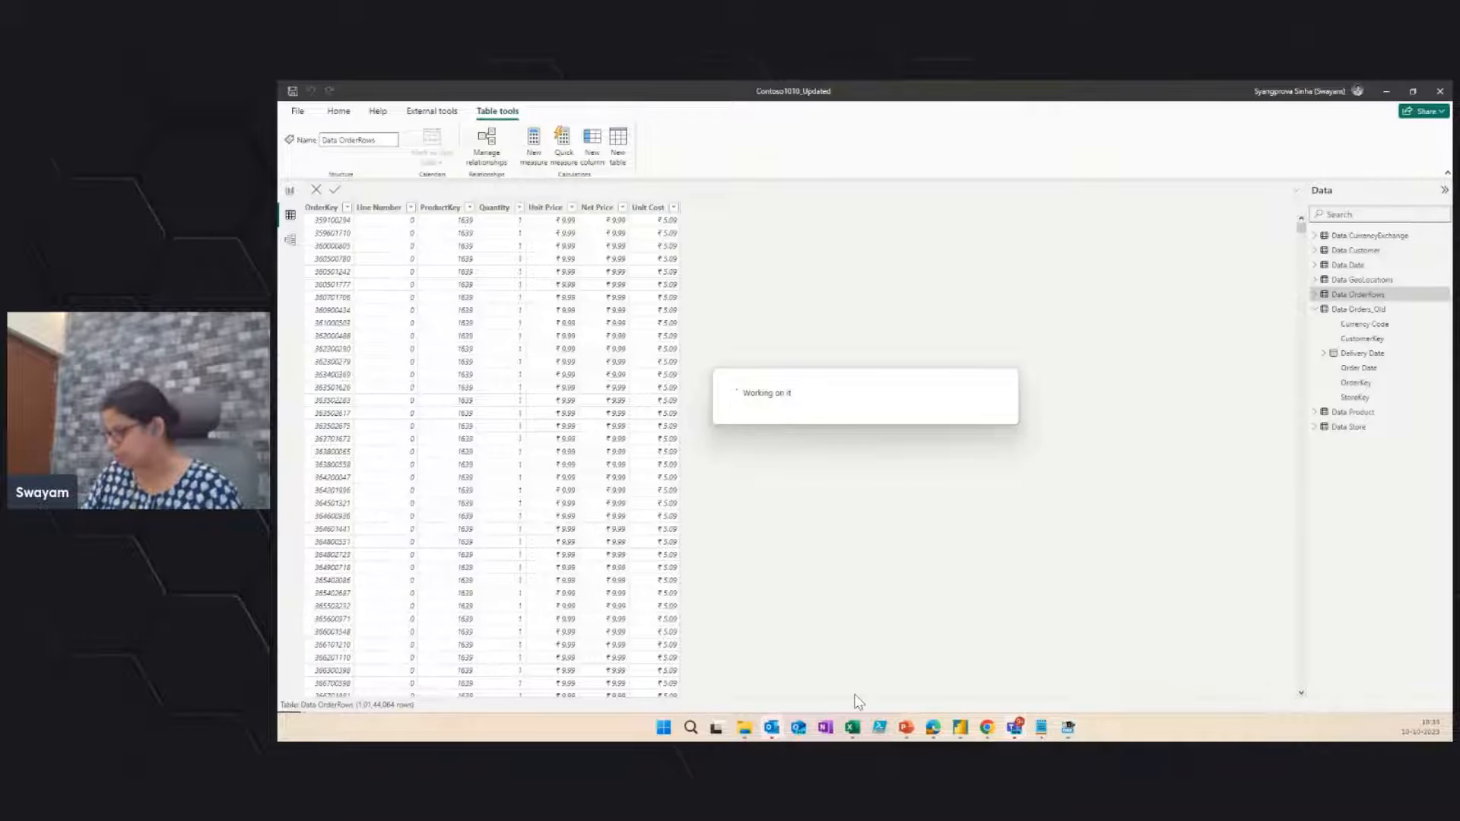
{"action": "mouse_move", "coordinate": [1069, 729]}
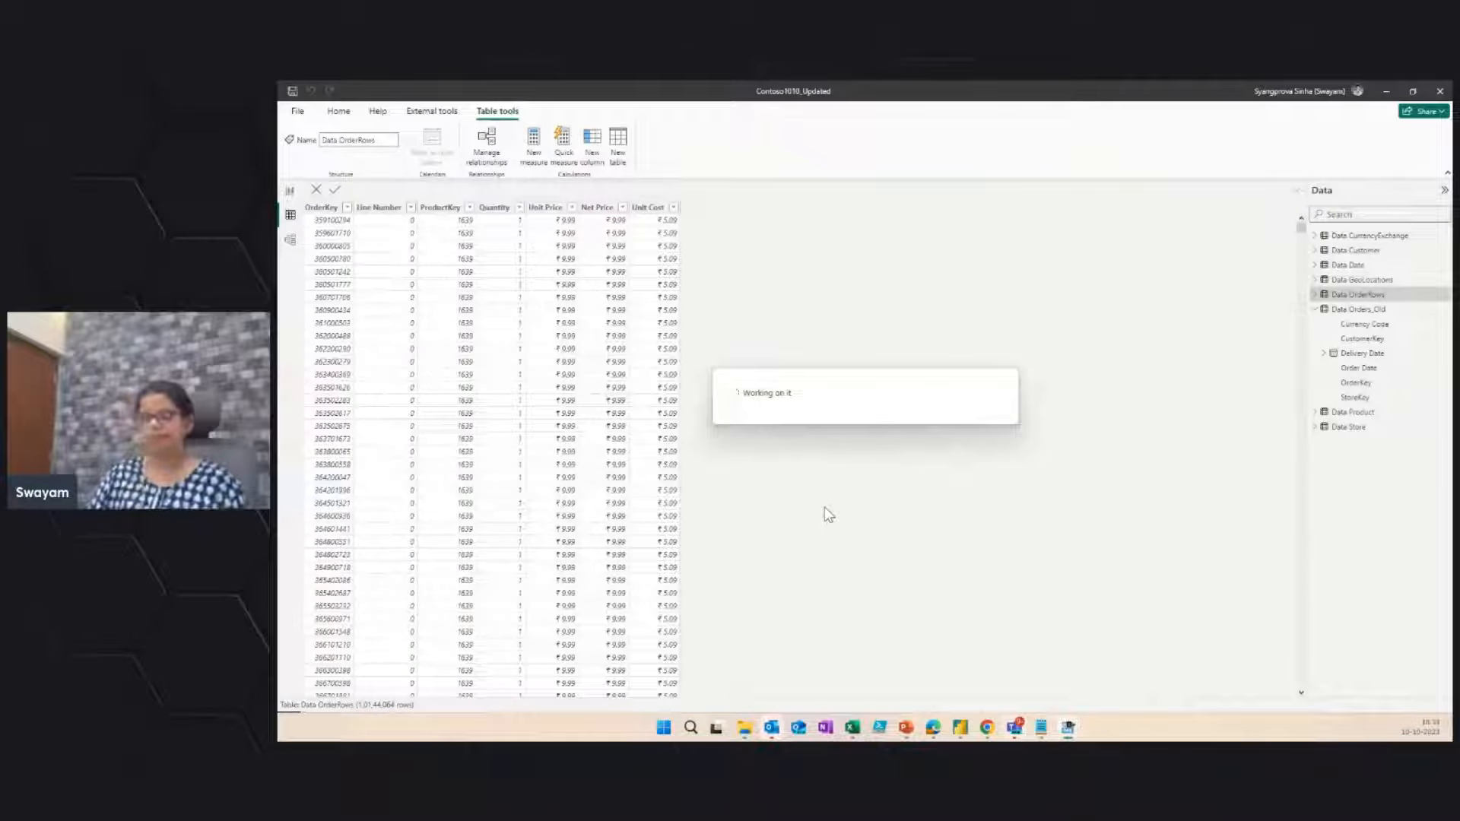
{"action": "right_click", "coordinate": [1069, 731]}
{"action": "left_click", "coordinate": [1070, 731]}
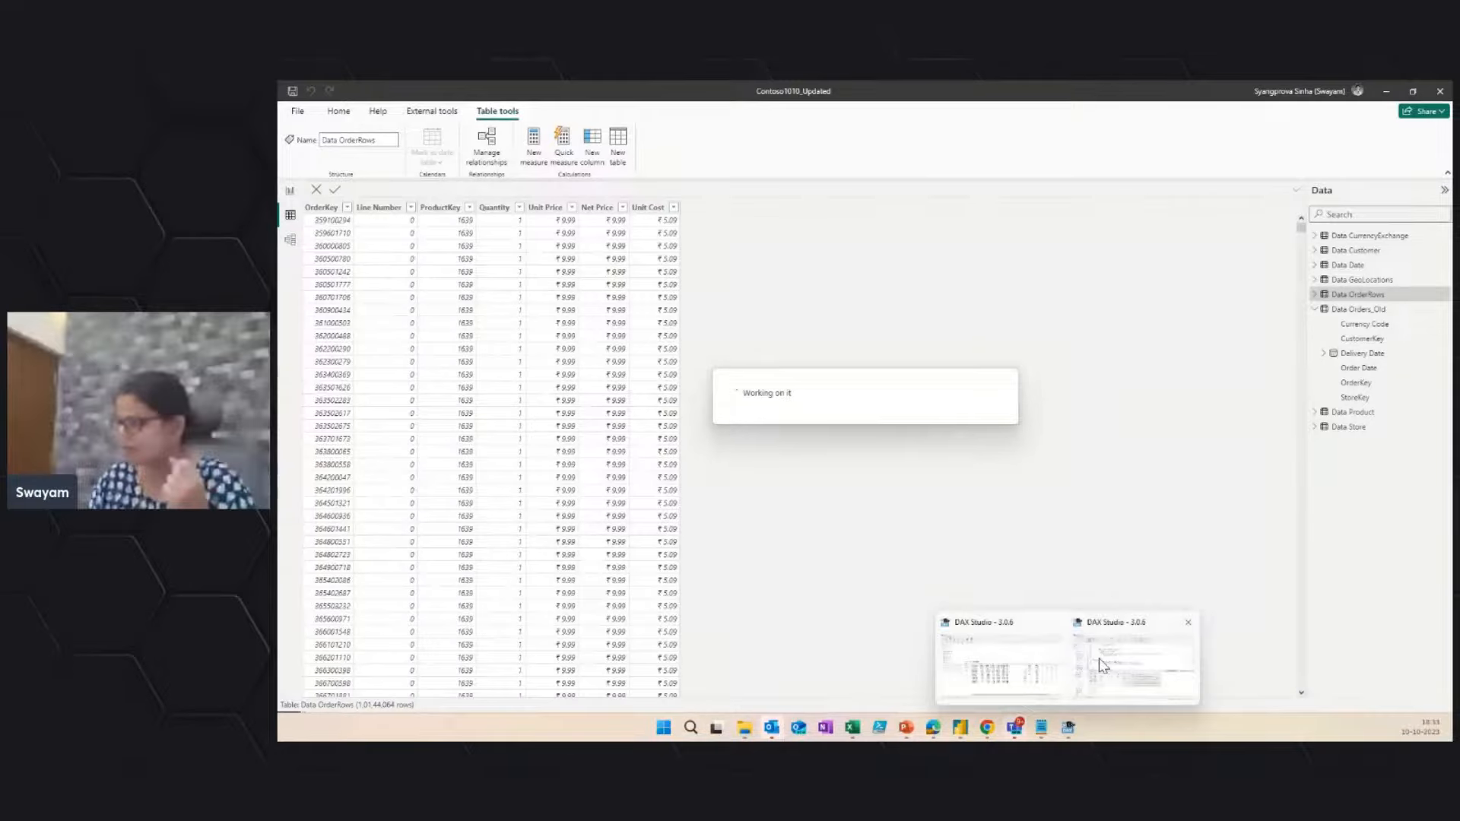
{"action": "left_click", "coordinate": [1103, 665]}
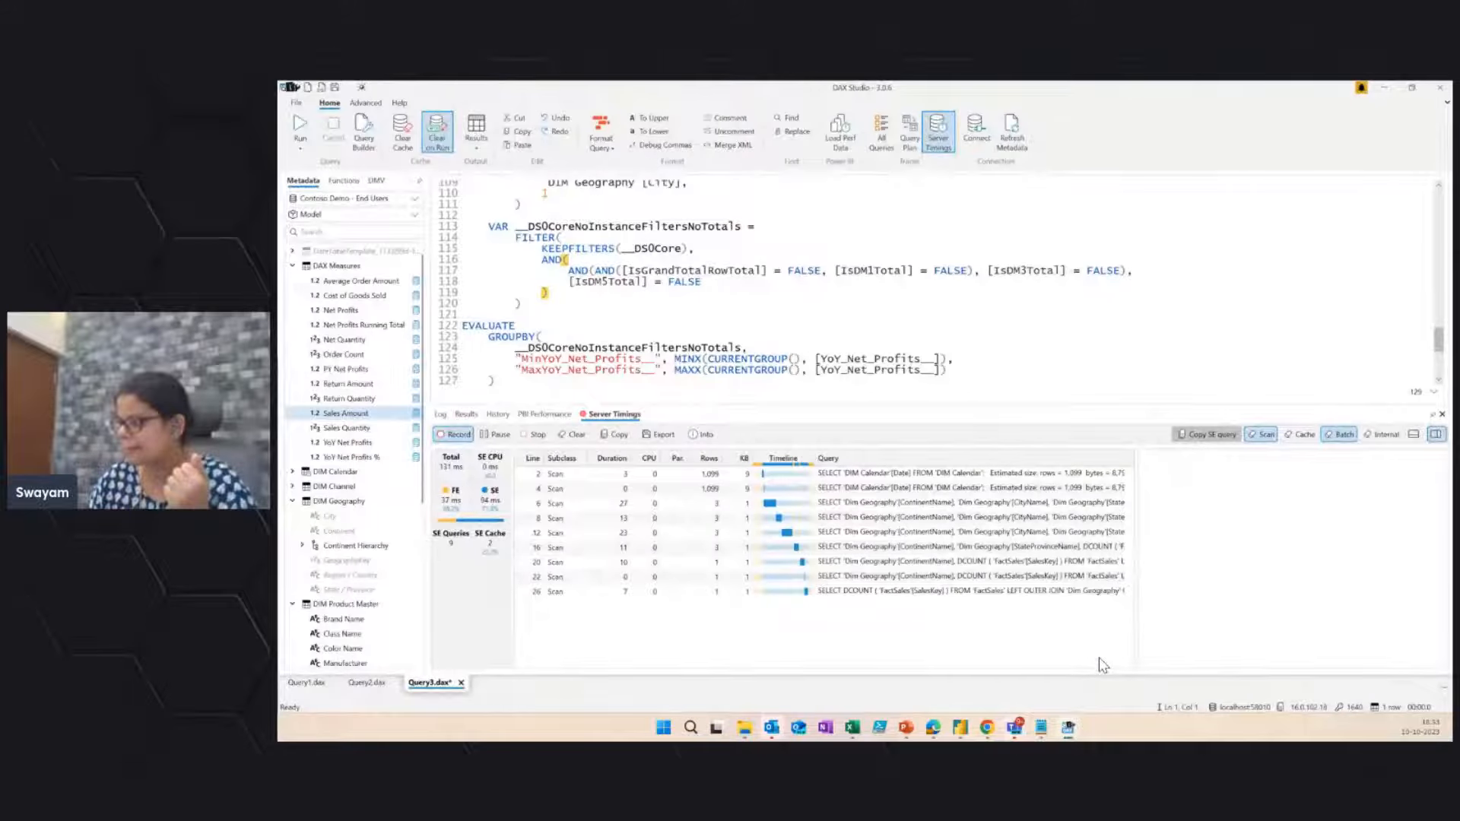
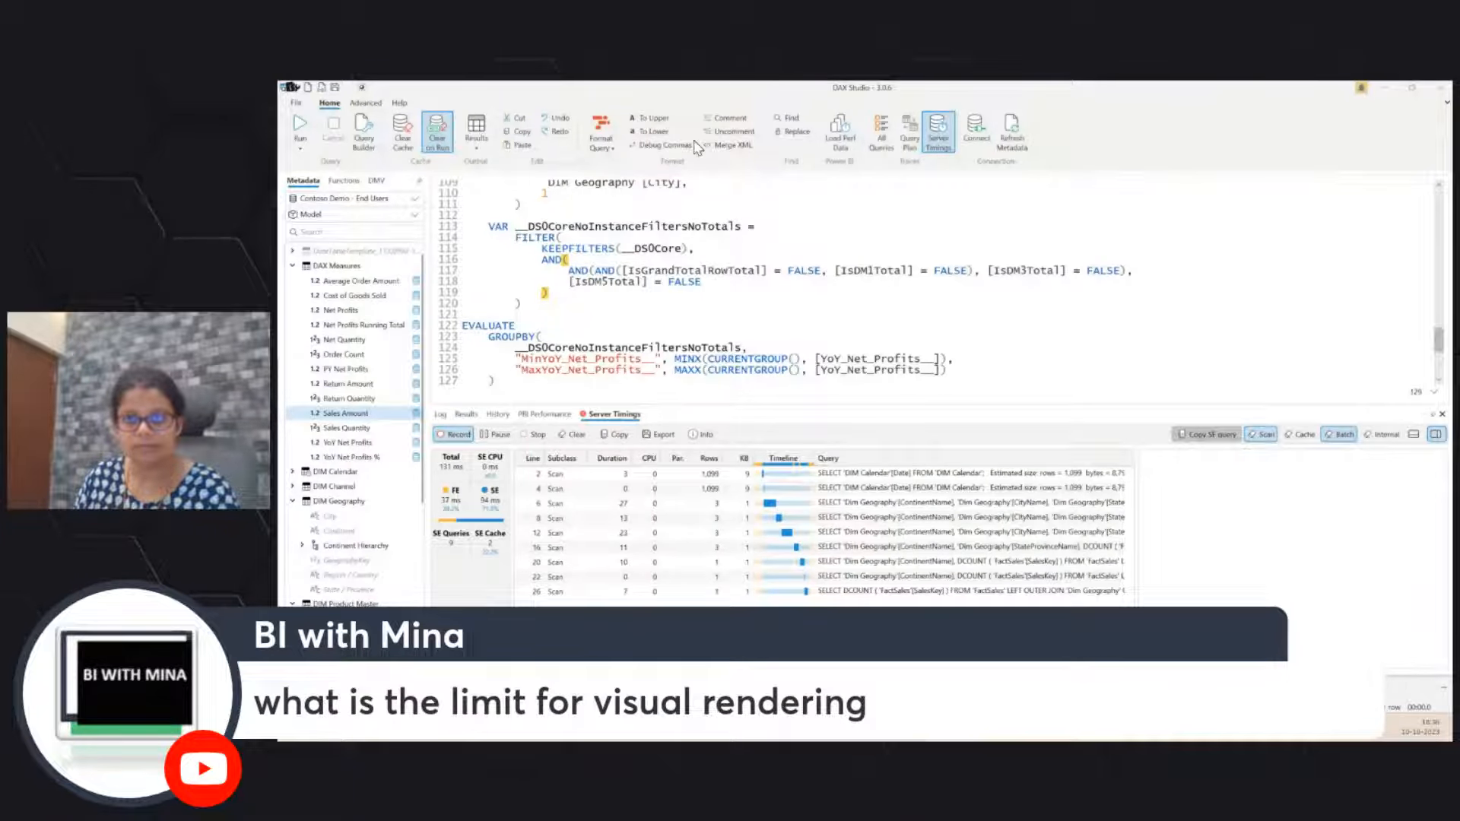
Step: Maximize the new DAX Studio window and choose Power BI / SSDT Model as its connection source
{"action": "left_click_drag", "start_coordinate": [902, 174], "coordinate": [902, 171]}
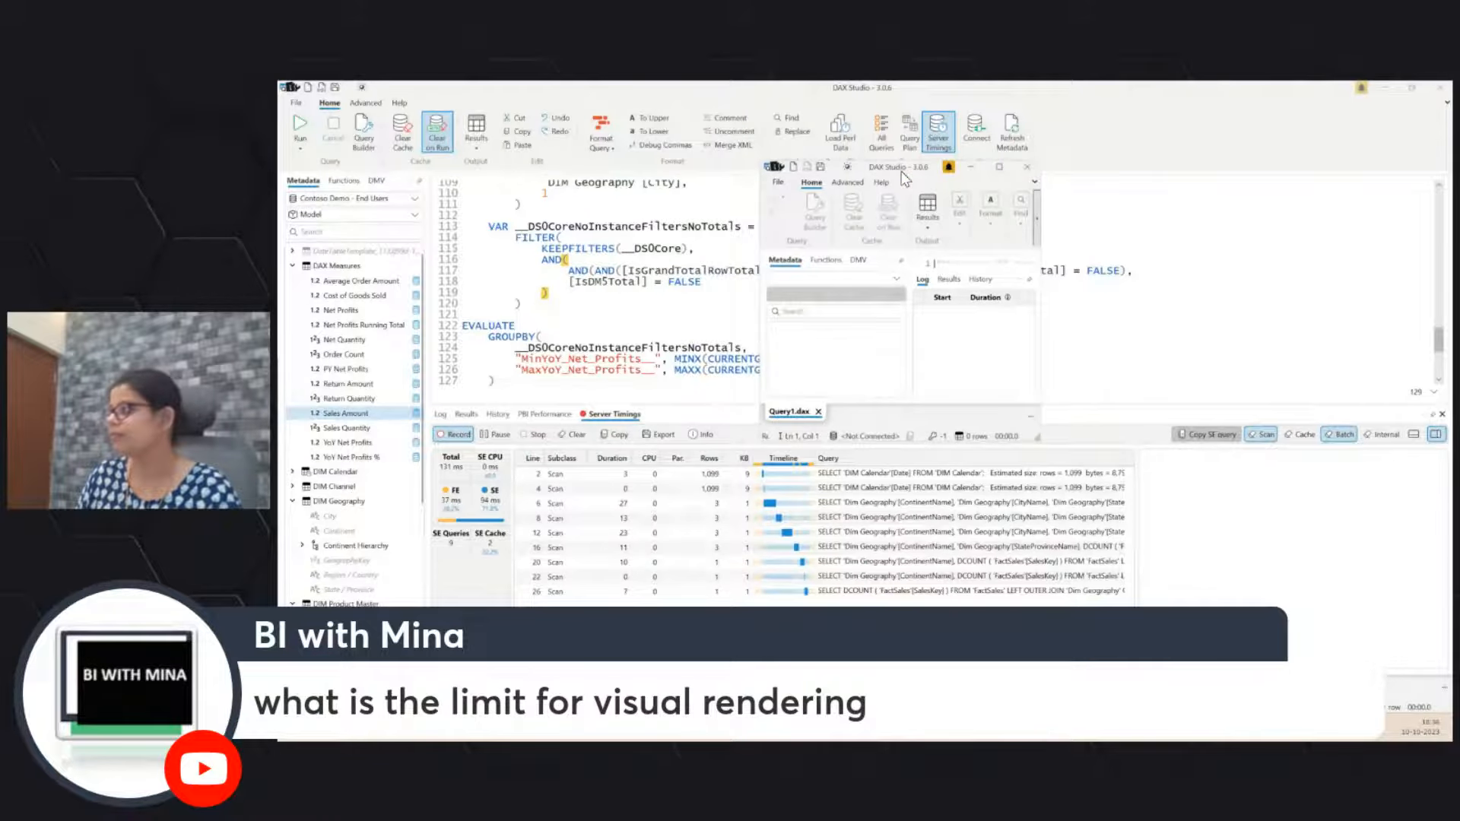
{"action": "double_click", "coordinate": [928, 166]}
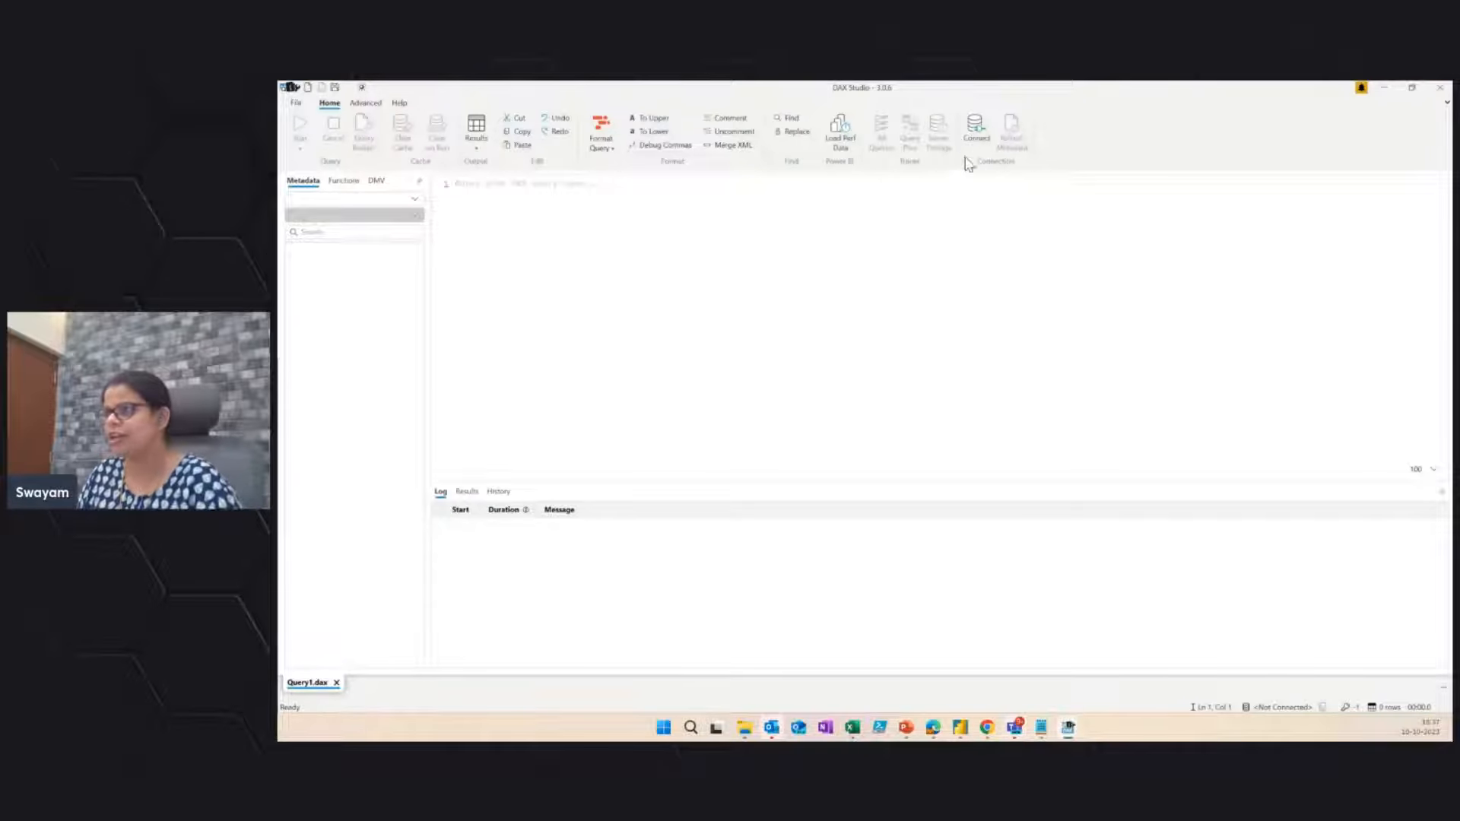
{"action": "left_click", "coordinate": [978, 133]}
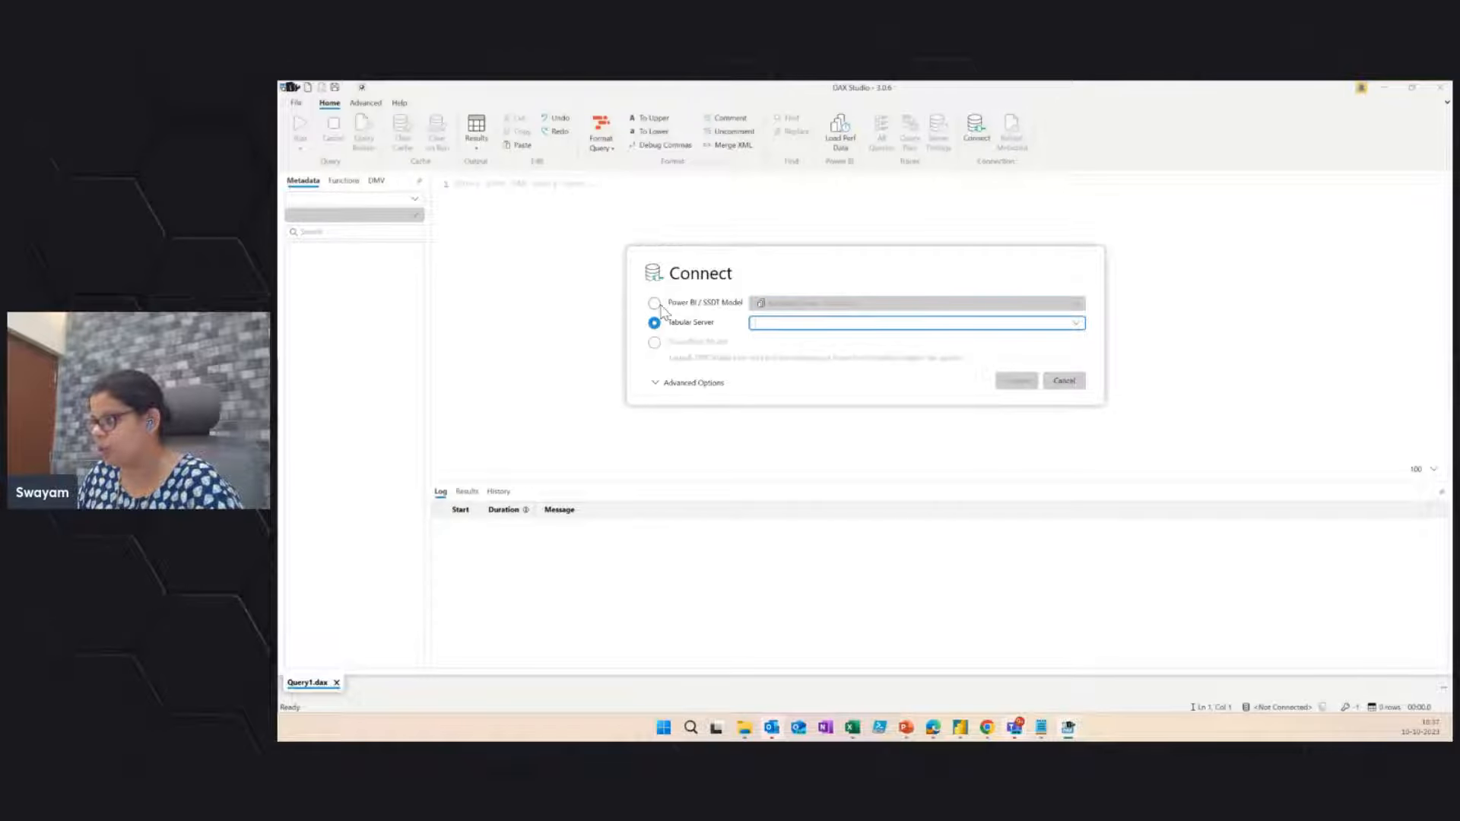
{"action": "left_click", "coordinate": [655, 303]}
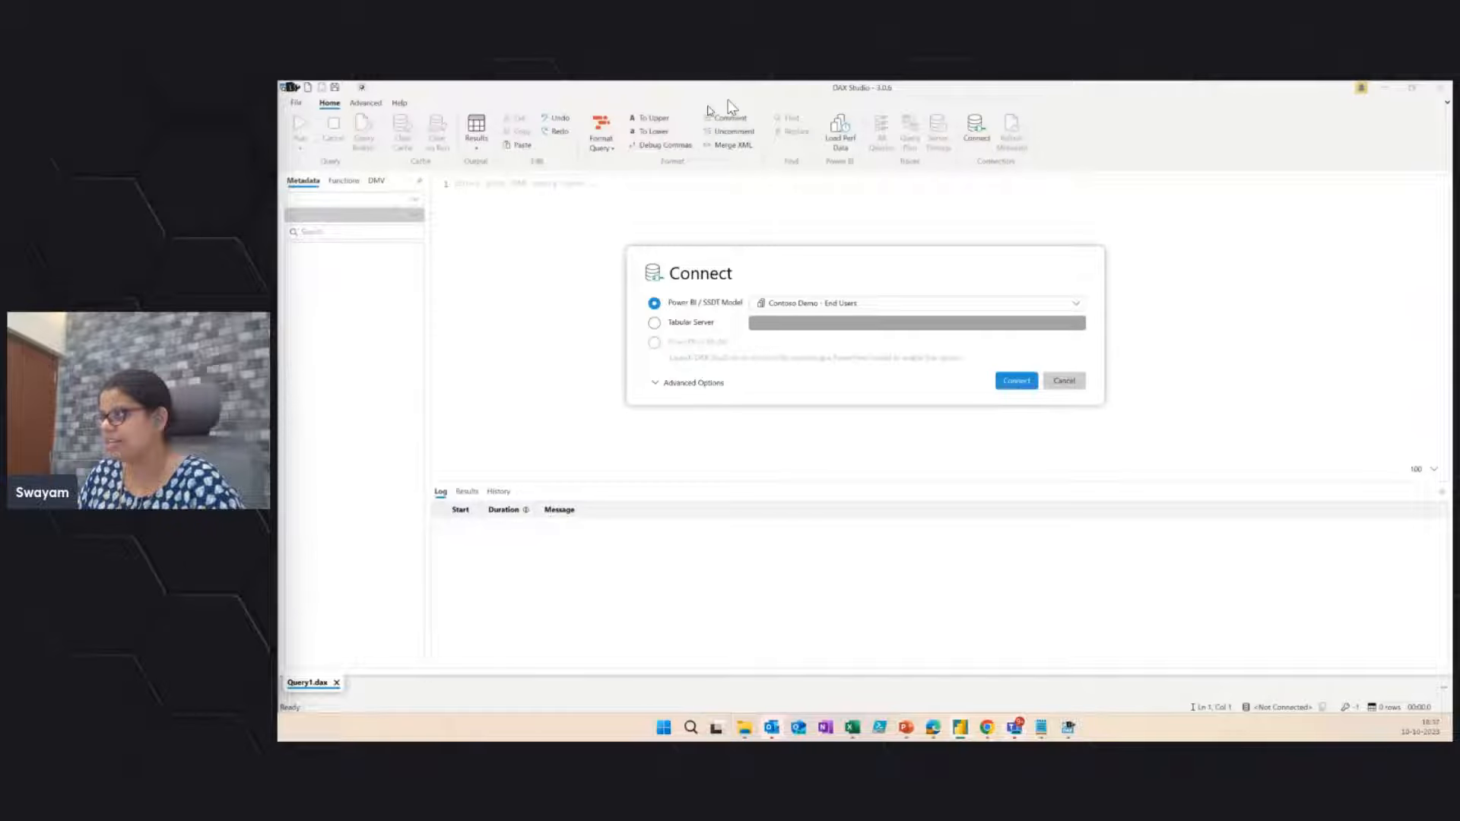
Step: Show the Data Customer table of Contoso1010_Orig in Power BI Desktop, and connect the new DAX Studio window to that model
{"action": "left_click_drag", "start_coordinate": [152, 98], "coordinate": [278, 99]}
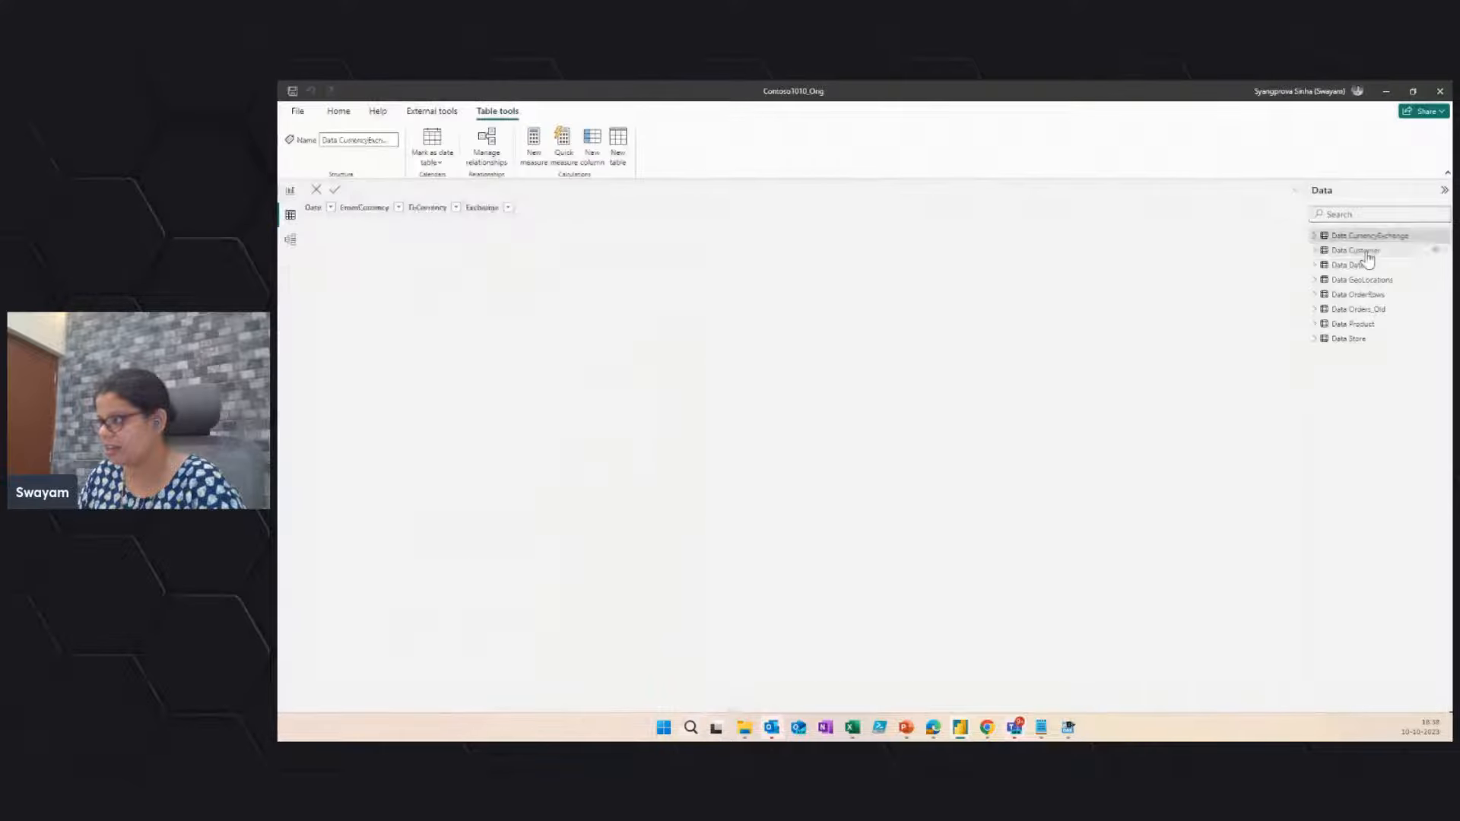
{"action": "left_click", "coordinate": [1364, 253]}
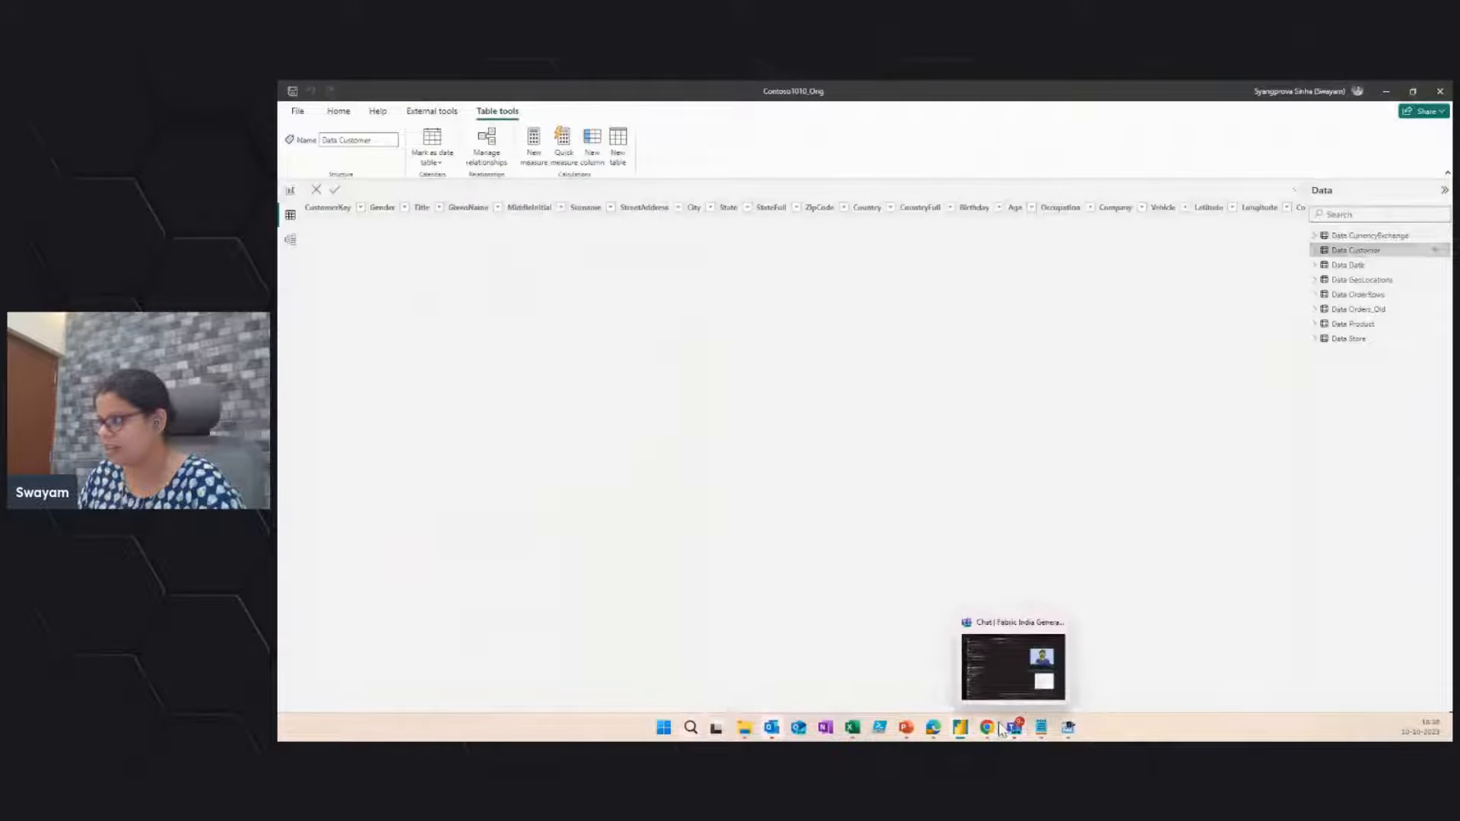
{"action": "mouse_move", "coordinate": [1067, 736]}
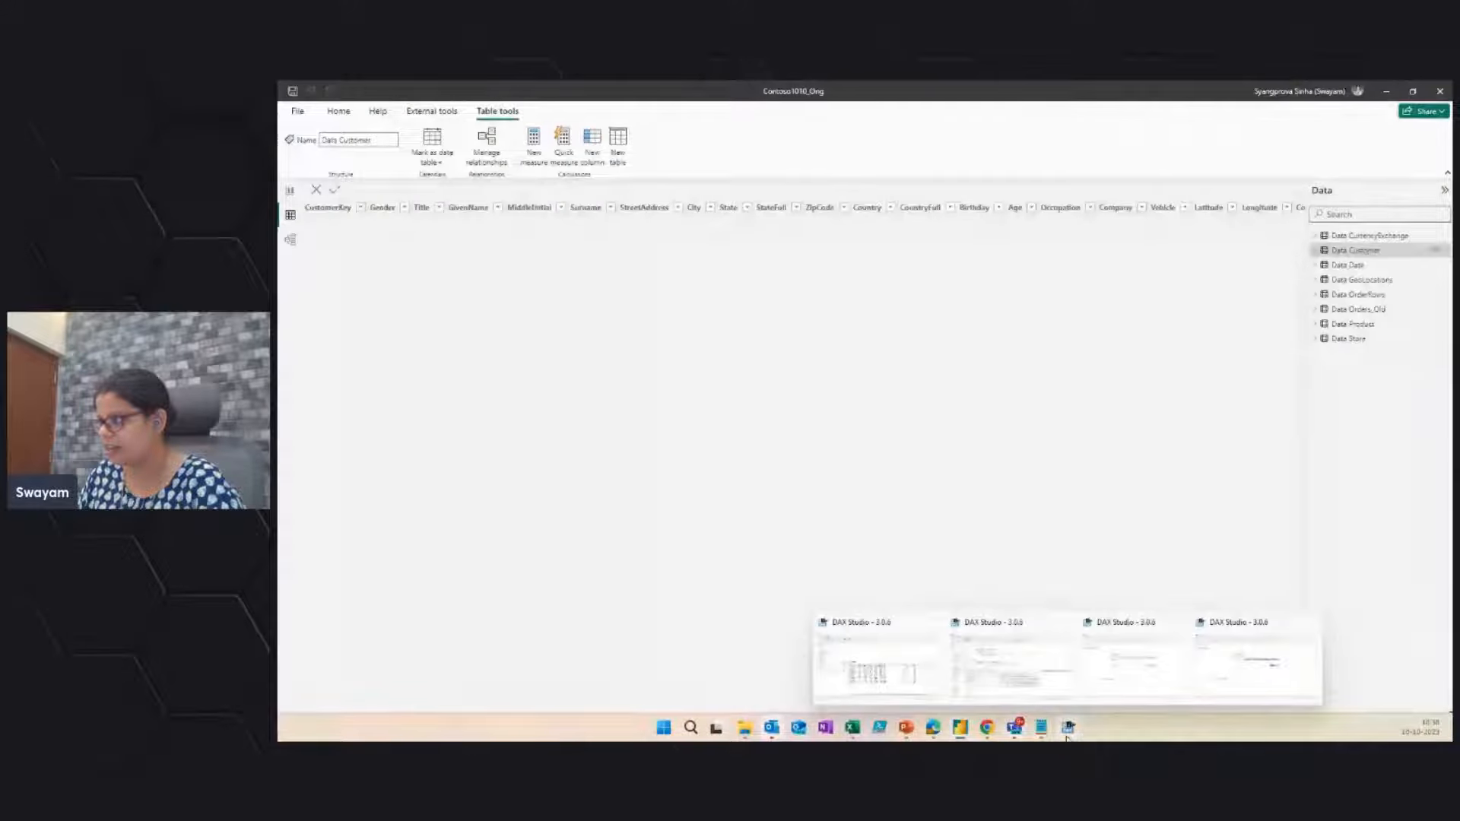
{"action": "left_click", "coordinate": [1240, 663]}
{"action": "left_click", "coordinate": [837, 303]}
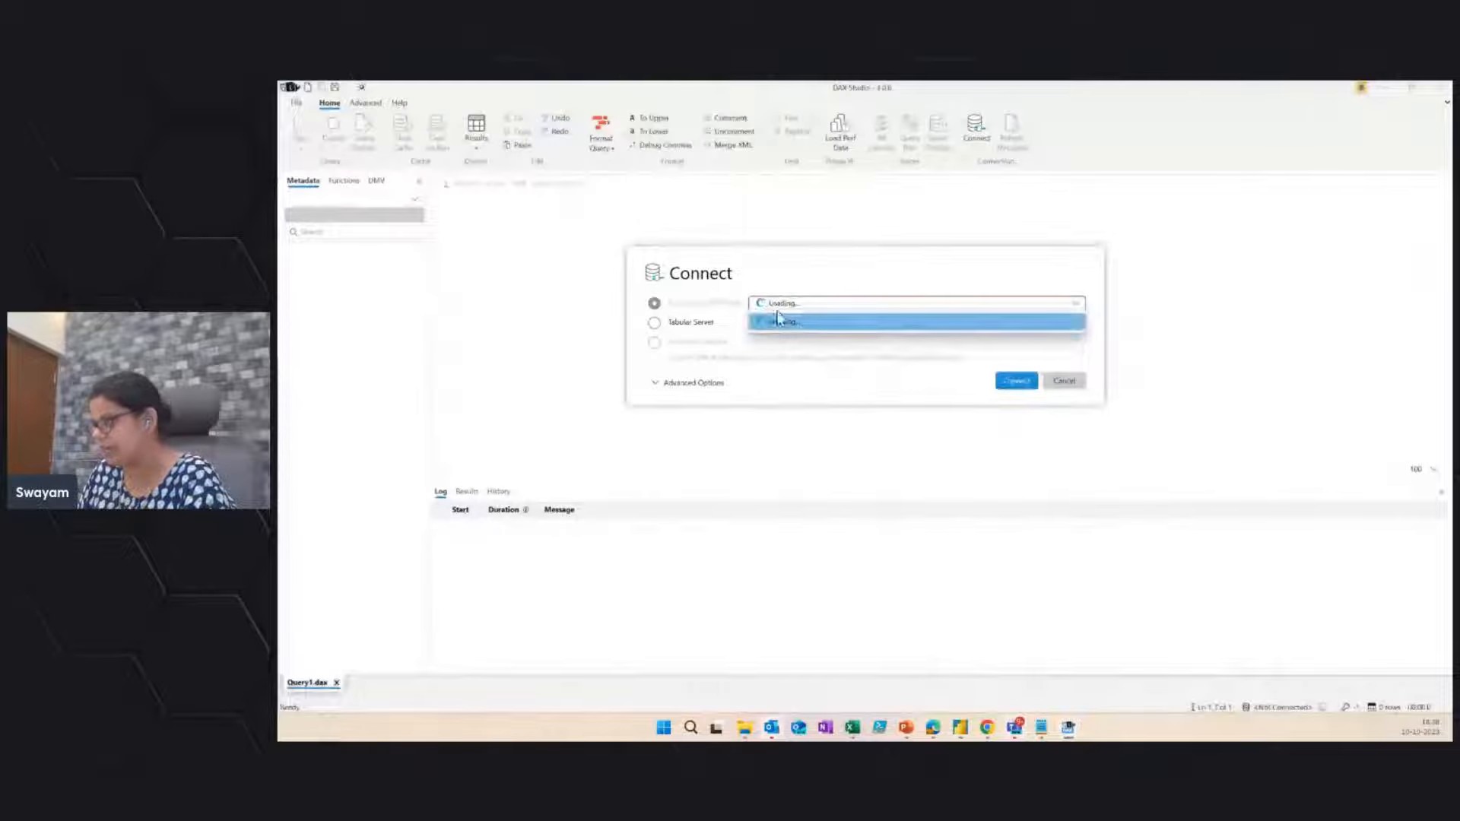
{"action": "left_click", "coordinate": [798, 355]}
{"action": "left_click", "coordinate": [1020, 380]}
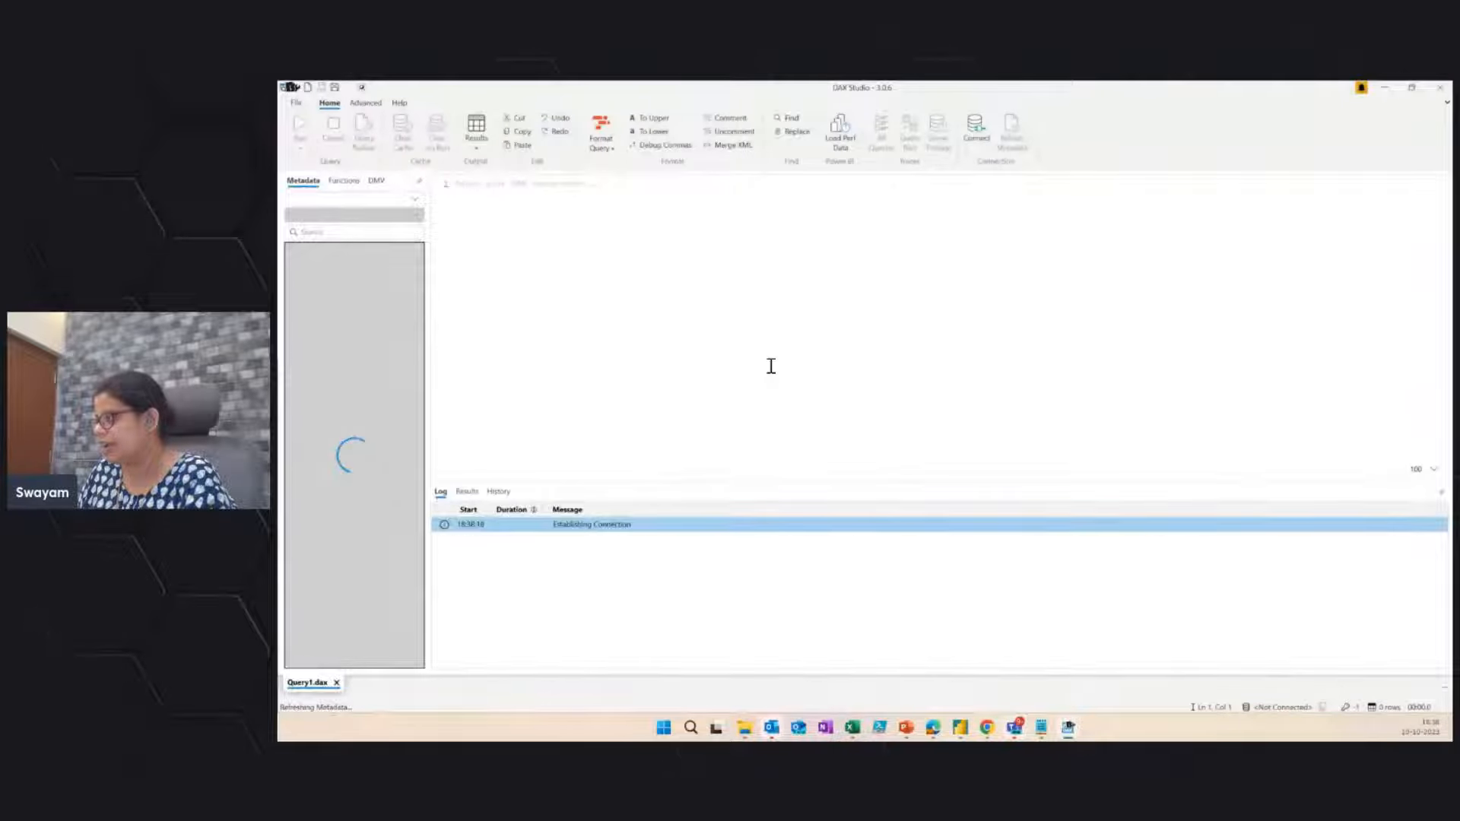
Step: Load the Contoso1010_Orig model metrics and enlarge the VertiPaq Analyzer results area
{"action": "left_click", "coordinate": [365, 104]}
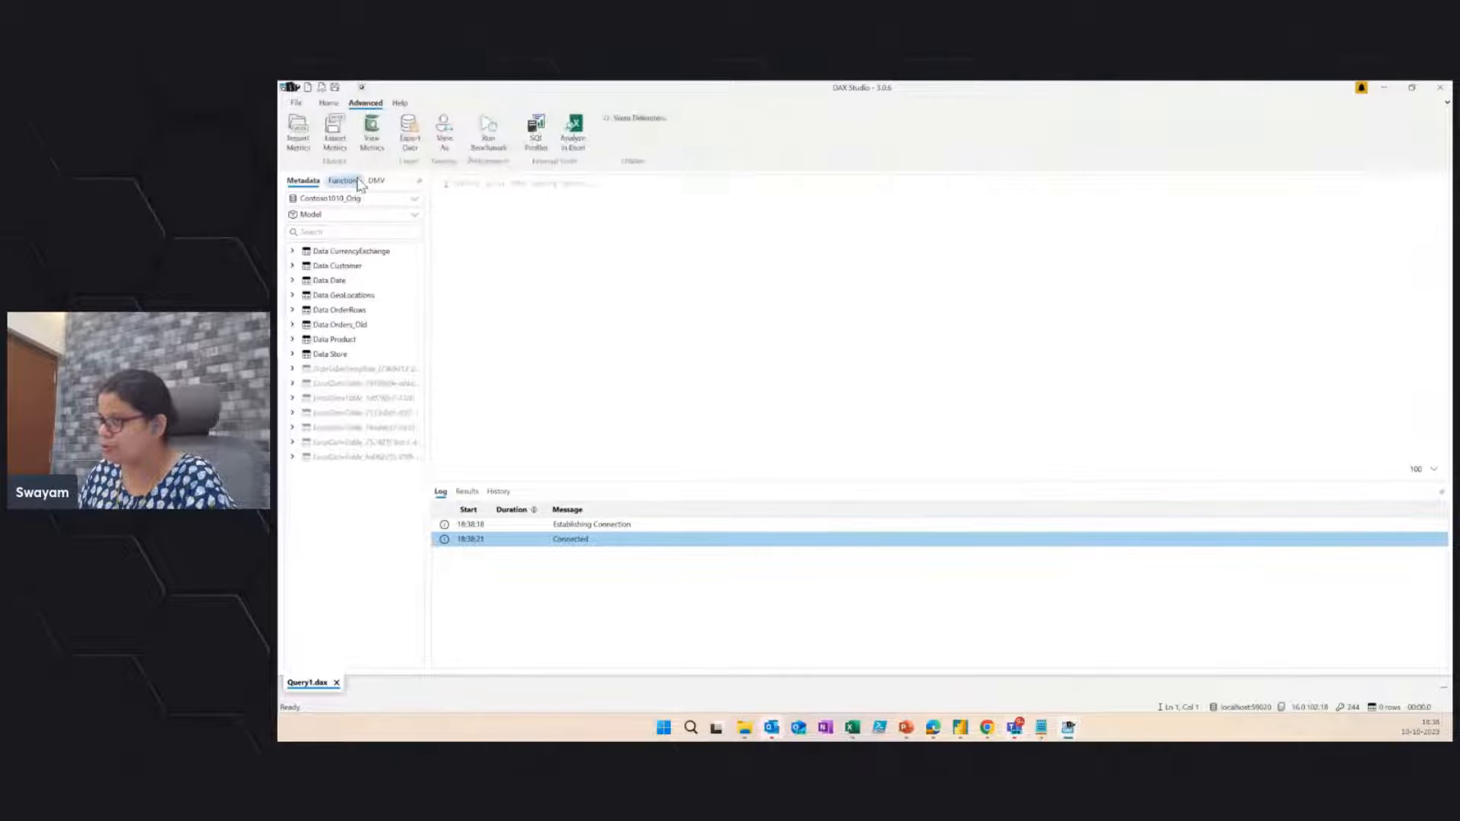
{"action": "left_click", "coordinate": [372, 150]}
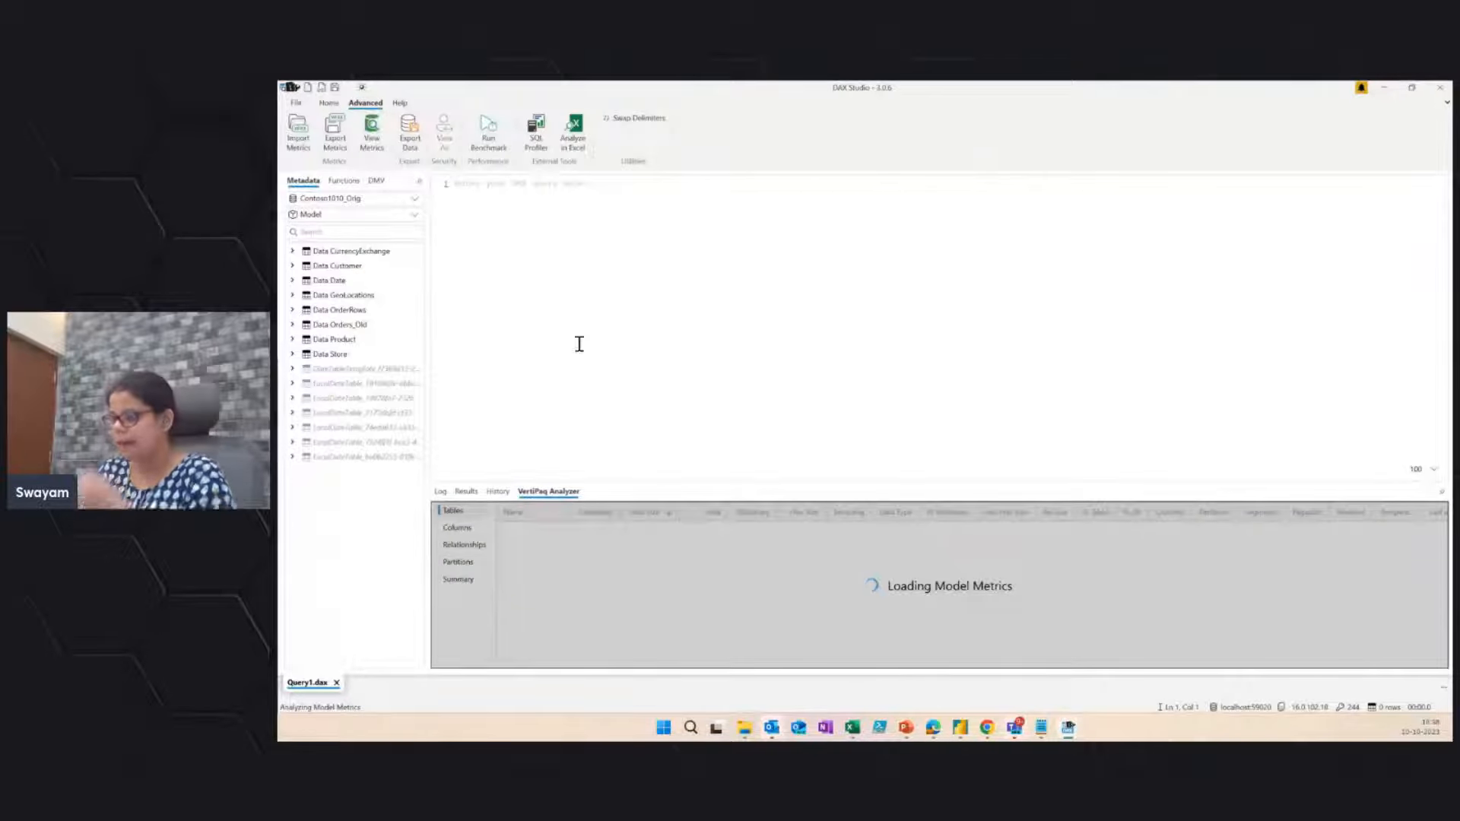
{"action": "left_click_drag", "start_coordinate": [758, 482], "coordinate": [701, 253]}
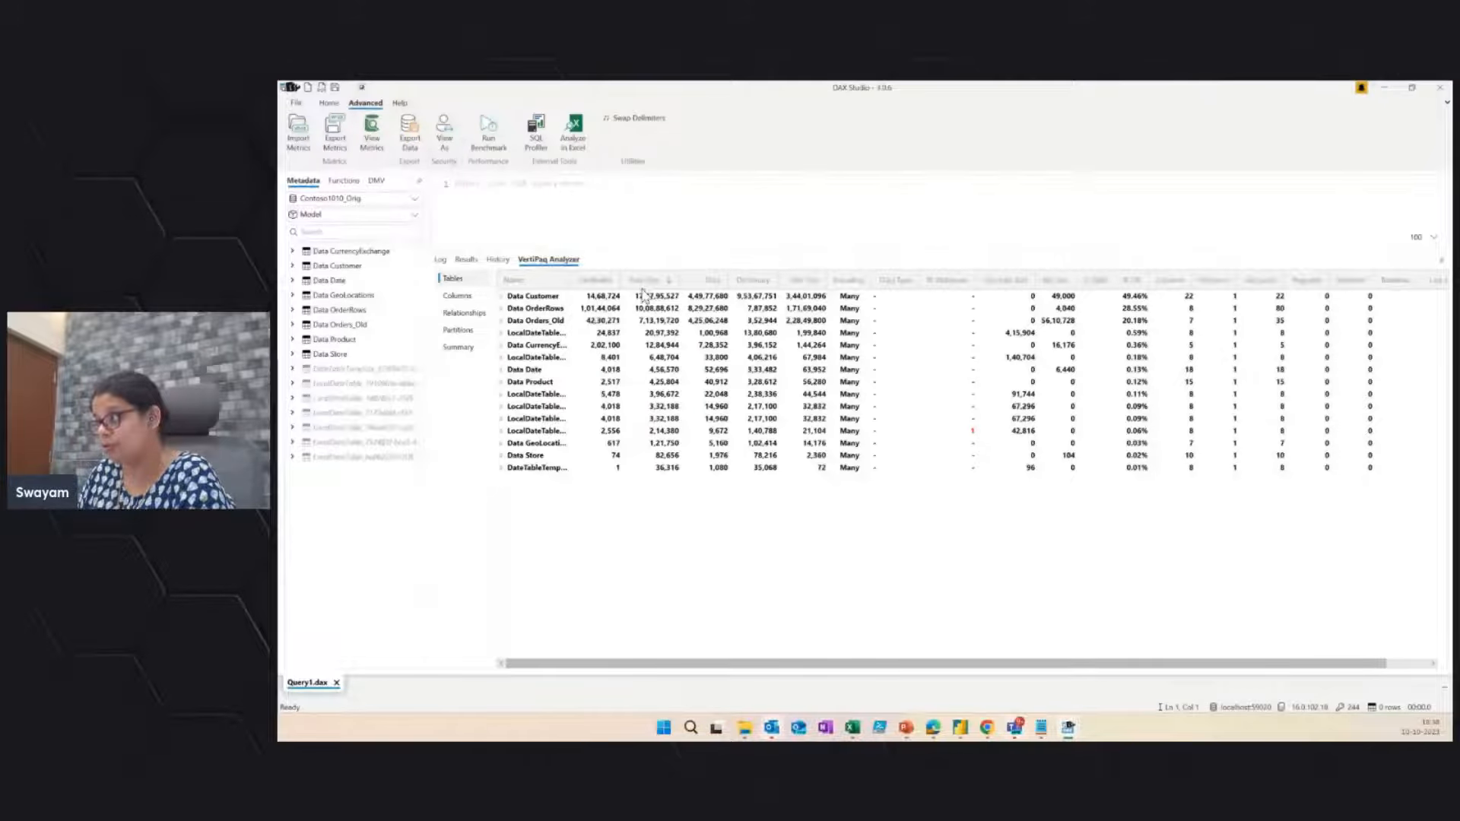
Step: Check the model's VertiPaq Analyzer summary, and widen the Name column in the table metrics
{"action": "left_click", "coordinate": [472, 348]}
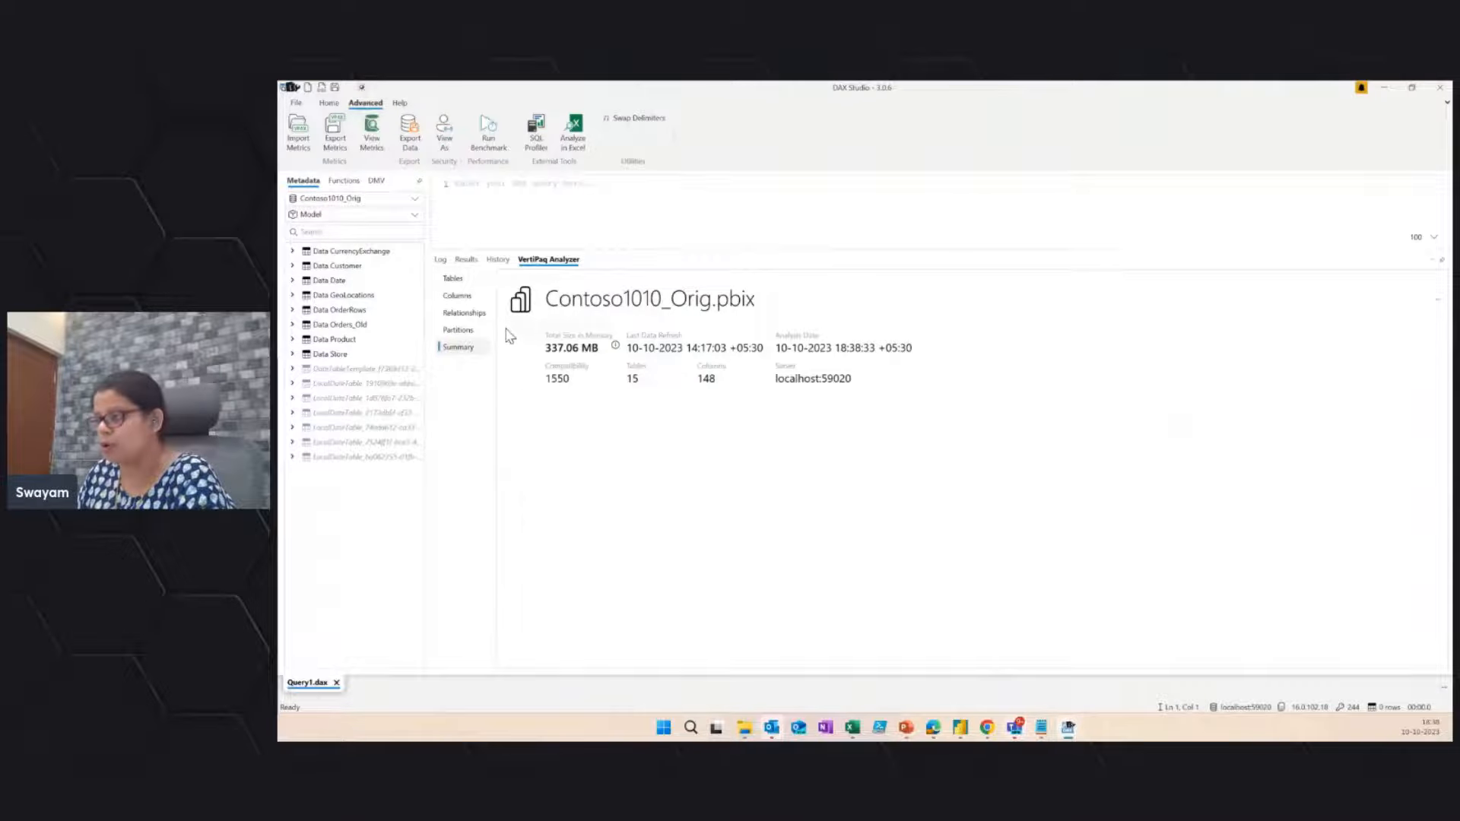
{"action": "left_click", "coordinate": [454, 279]}
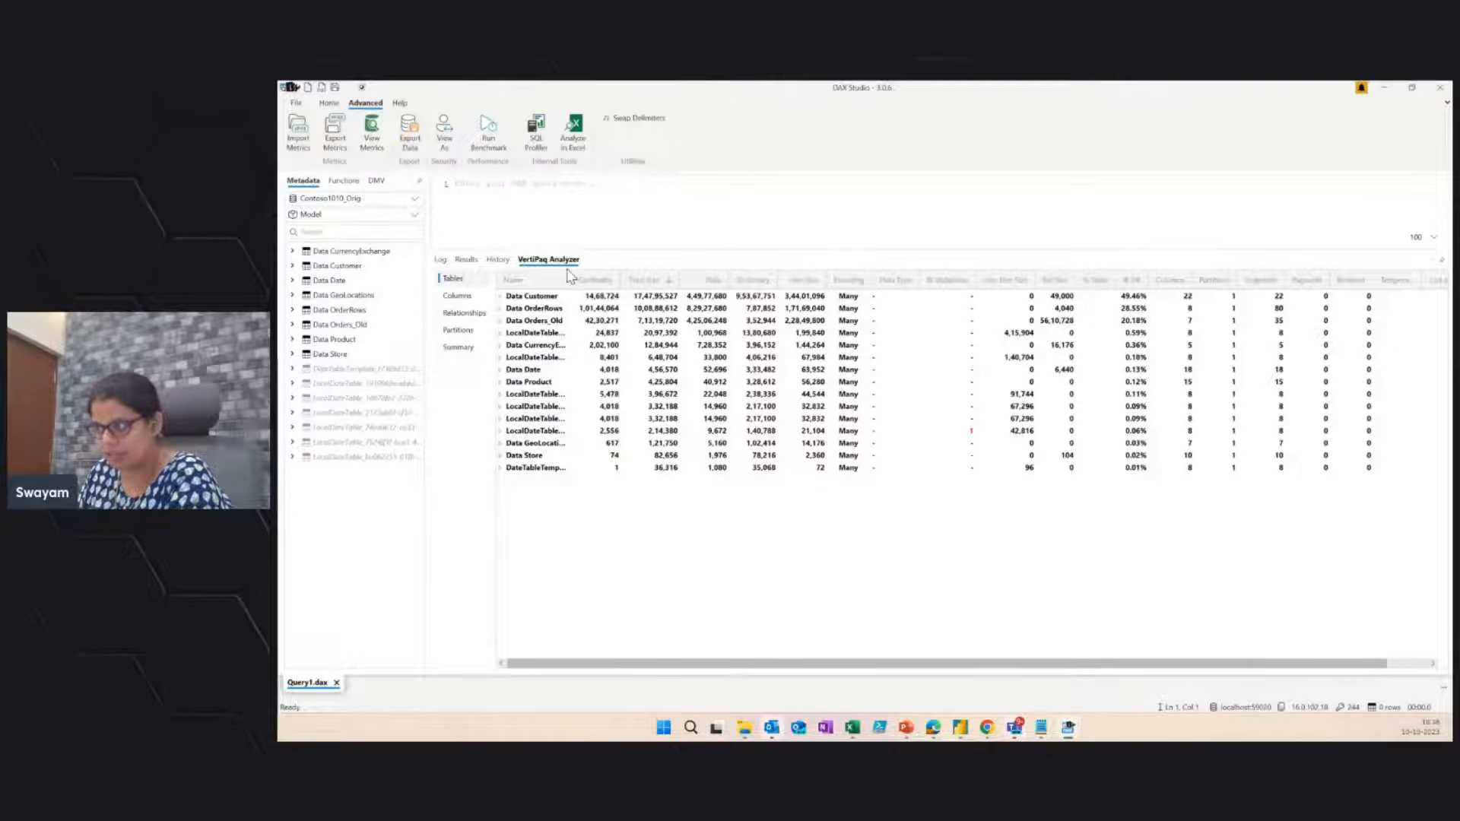
{"action": "left_click_drag", "start_coordinate": [575, 279], "coordinate": [619, 279]}
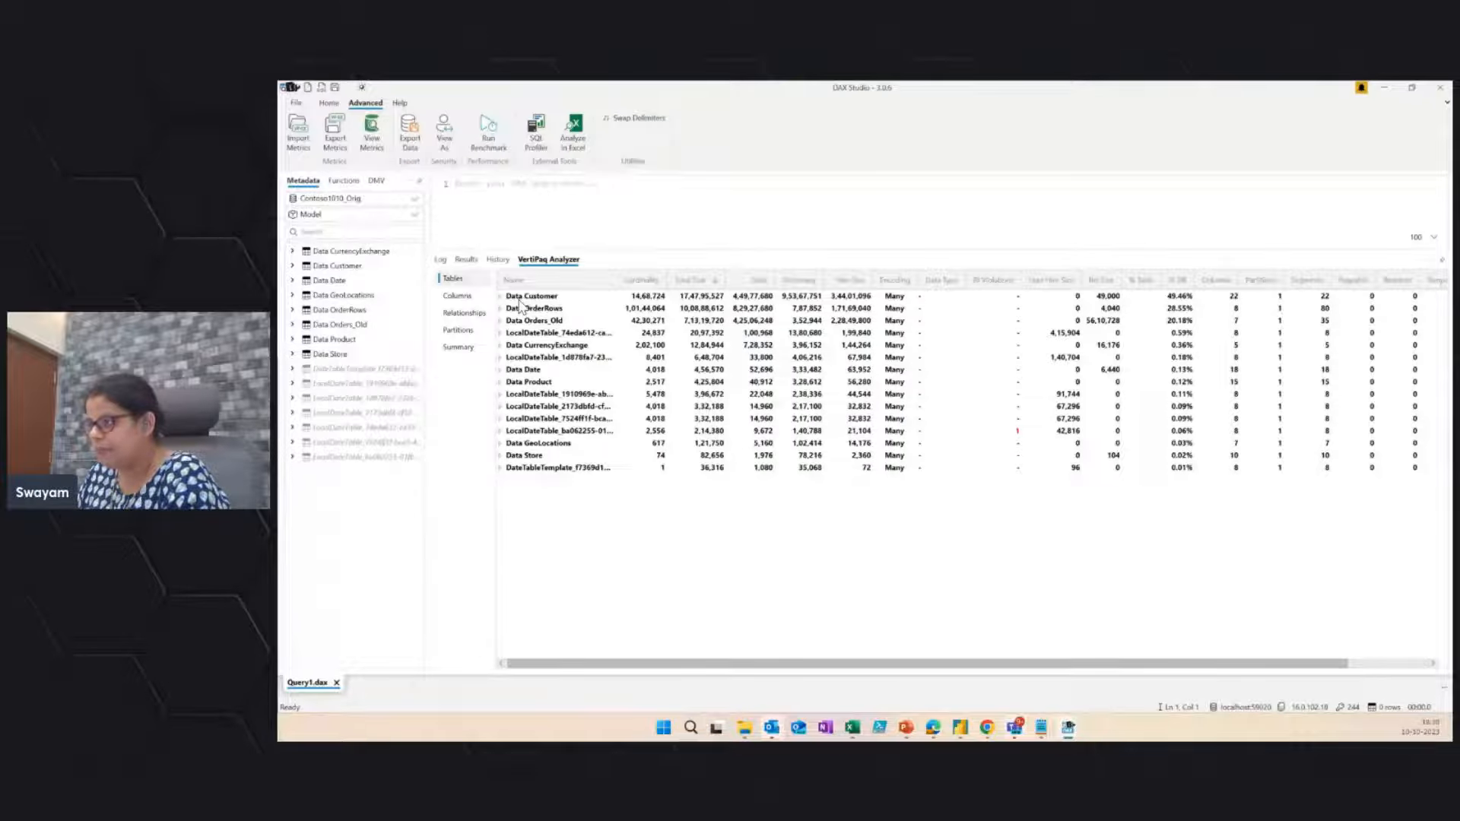
Step: Expand Data Customer in the table metrics and examine the cardinality and size of its columns
{"action": "double_click", "coordinate": [556, 298]}
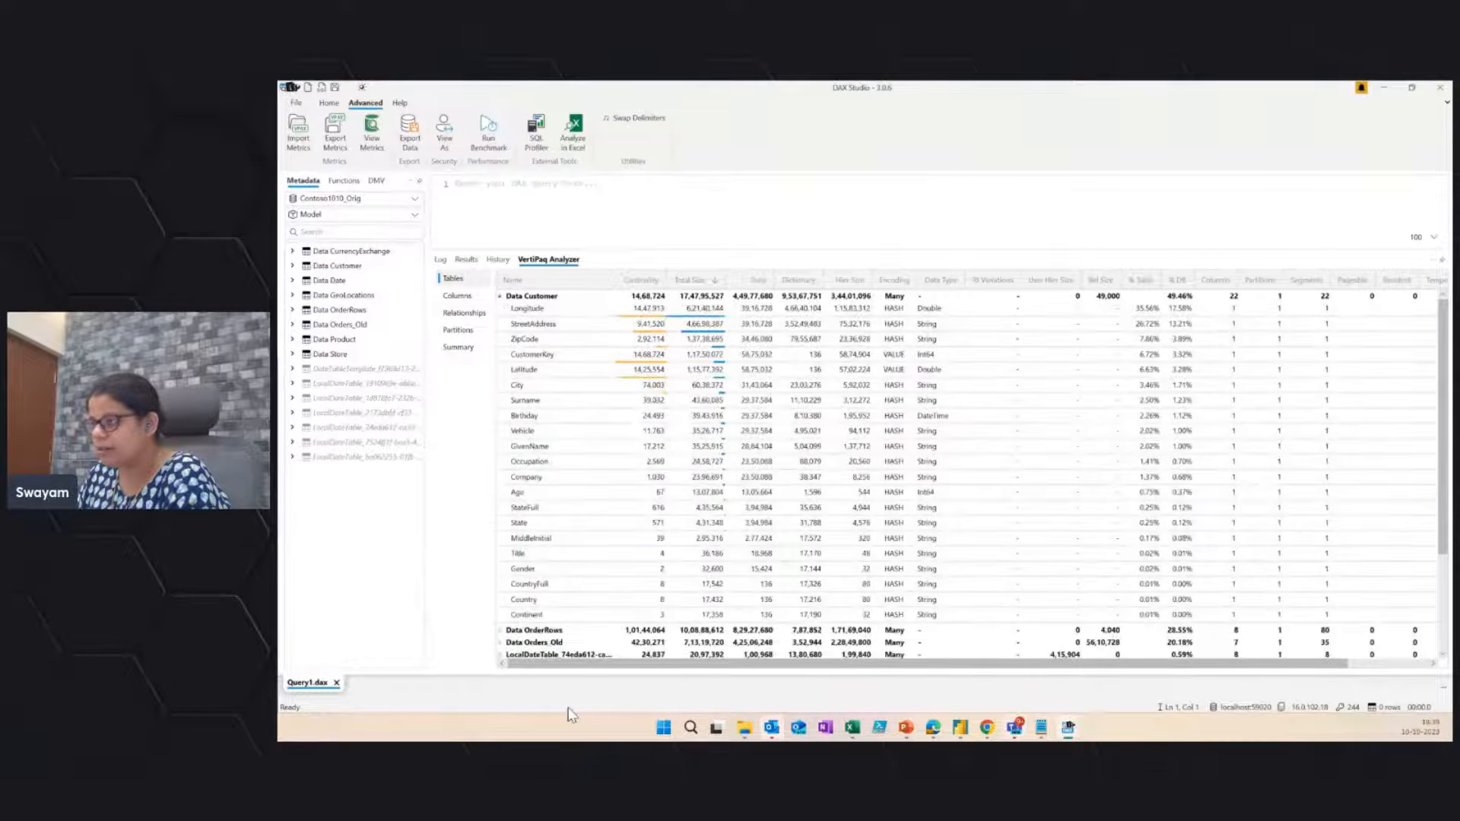
{"action": "scroll", "coordinate": [563, 548], "scroll_direction": "down", "scroll_amount": 2}
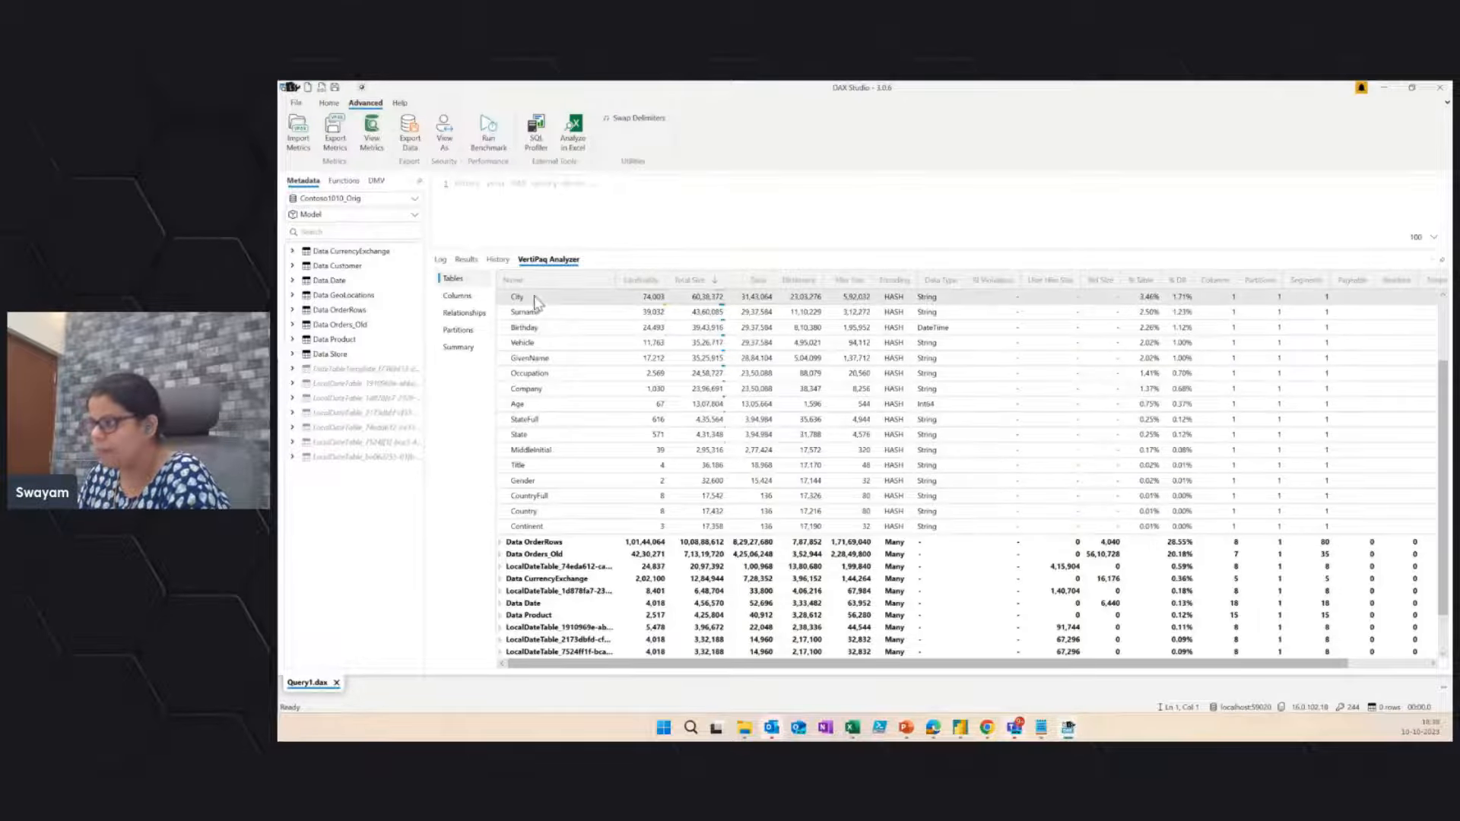
{"action": "scroll", "coordinate": [595, 373], "scroll_direction": "up", "scroll_amount": 2}
{"action": "scroll", "coordinate": [594, 370], "scroll_direction": "up", "scroll_amount": 1}
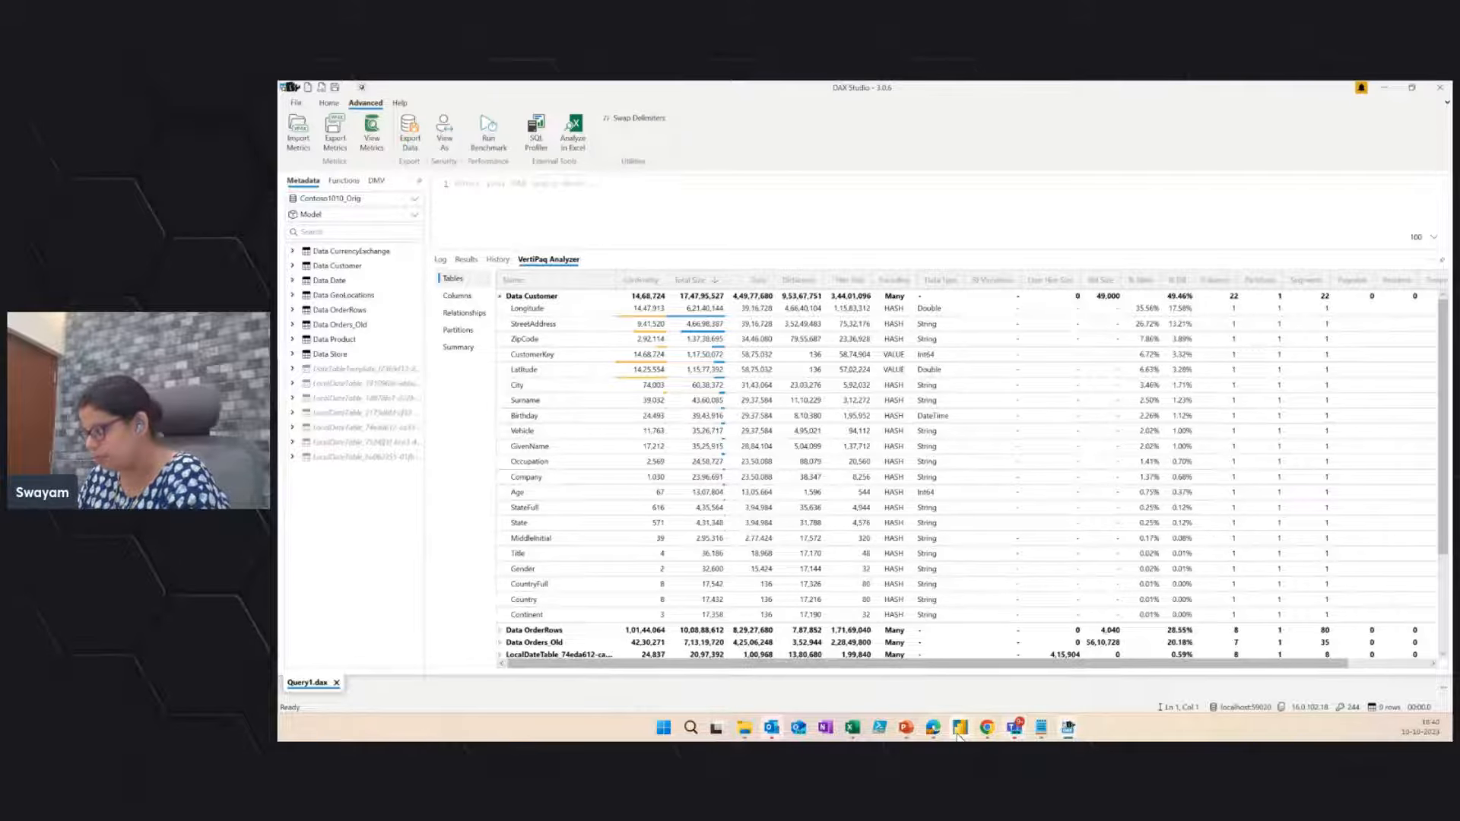
Step: Inspect the StreetAddress column of Data Customer in Contoso1010_Orig in Power BI Desktop, and switch to Contoso1010_Updated for comparison
{"action": "mouse_move", "coordinate": [960, 730]}
{"action": "left_click", "coordinate": [1072, 660]}
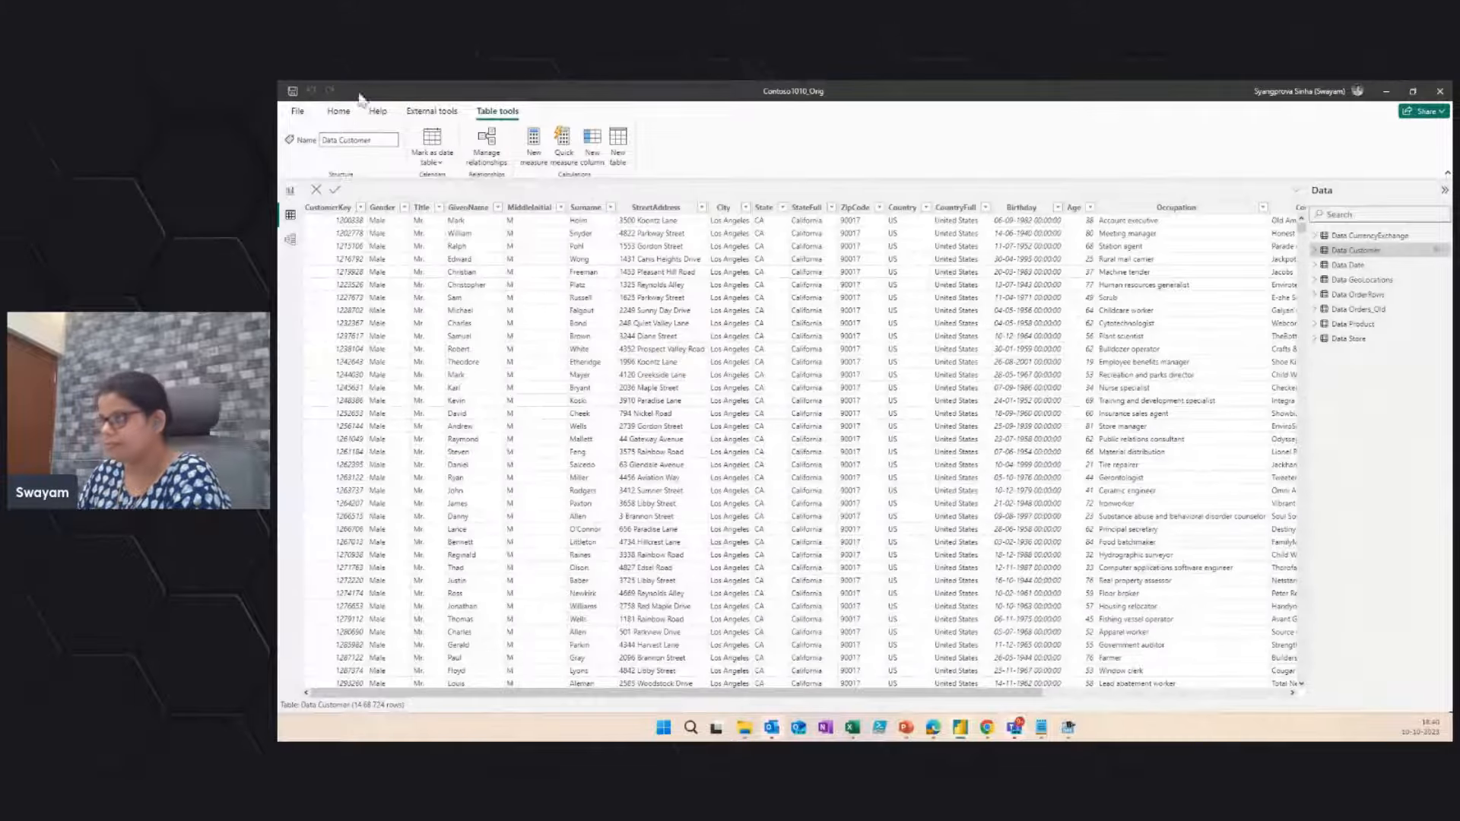
{"action": "left_click", "coordinate": [659, 208]}
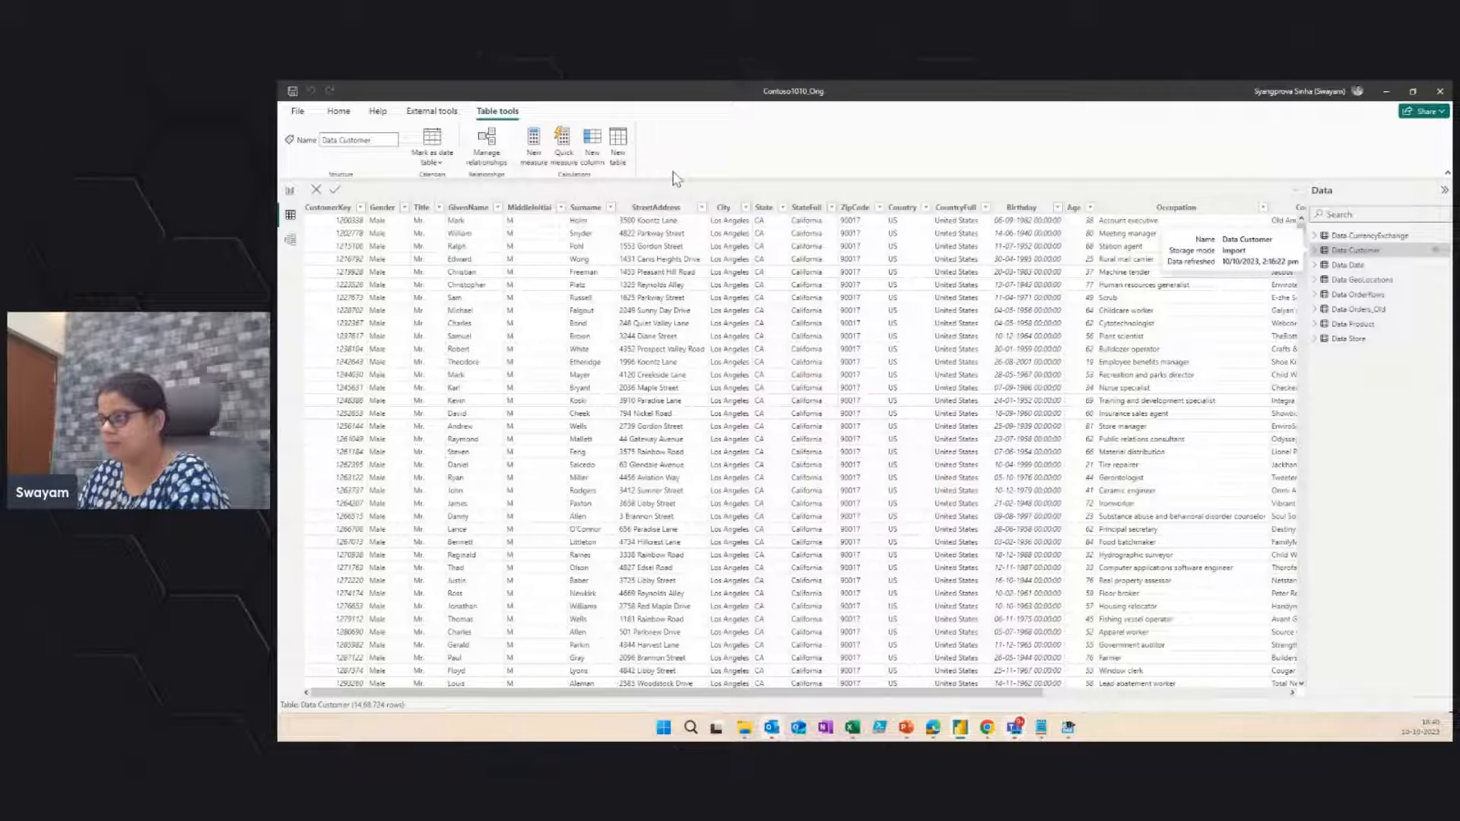
{"action": "mouse_move", "coordinate": [960, 728]}
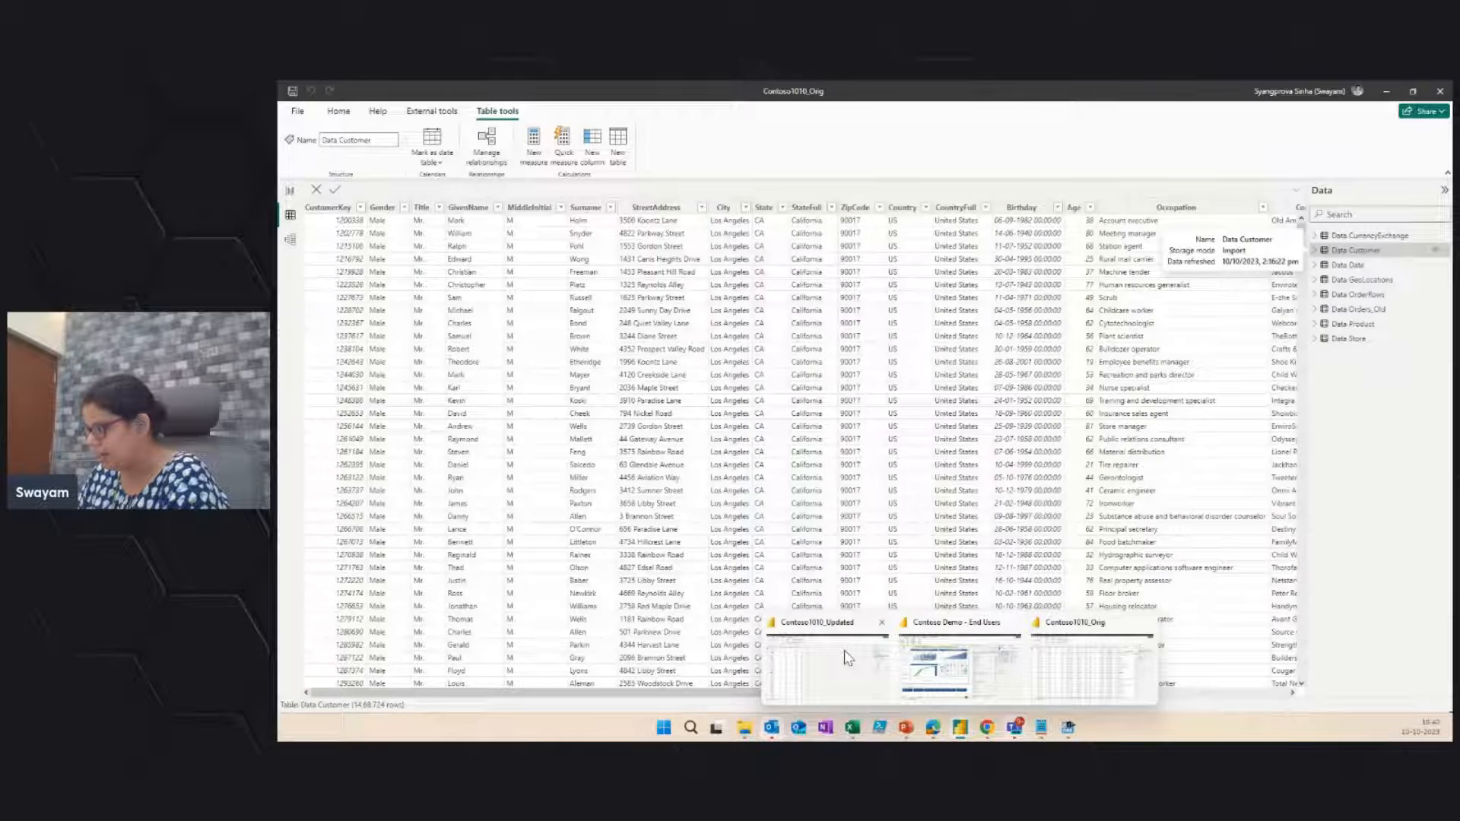
{"action": "left_click", "coordinate": [849, 659]}
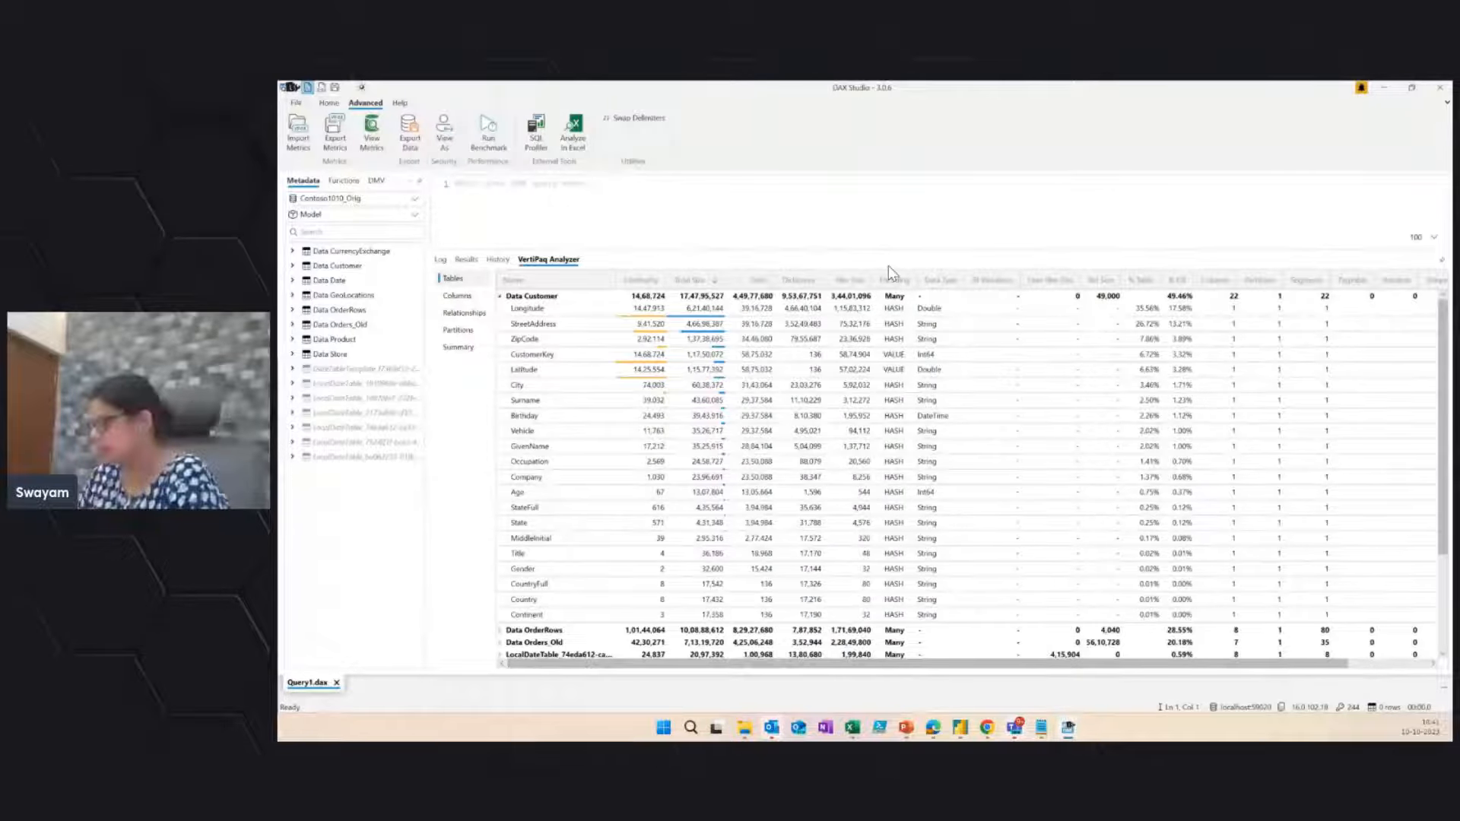
Step: Switch to DAX Studio, connect a new query to the Contoso1010_Orig model, and load its VertiPaq metrics in an enlarged results area
{"action": "key", "text": "ctrl+n"}
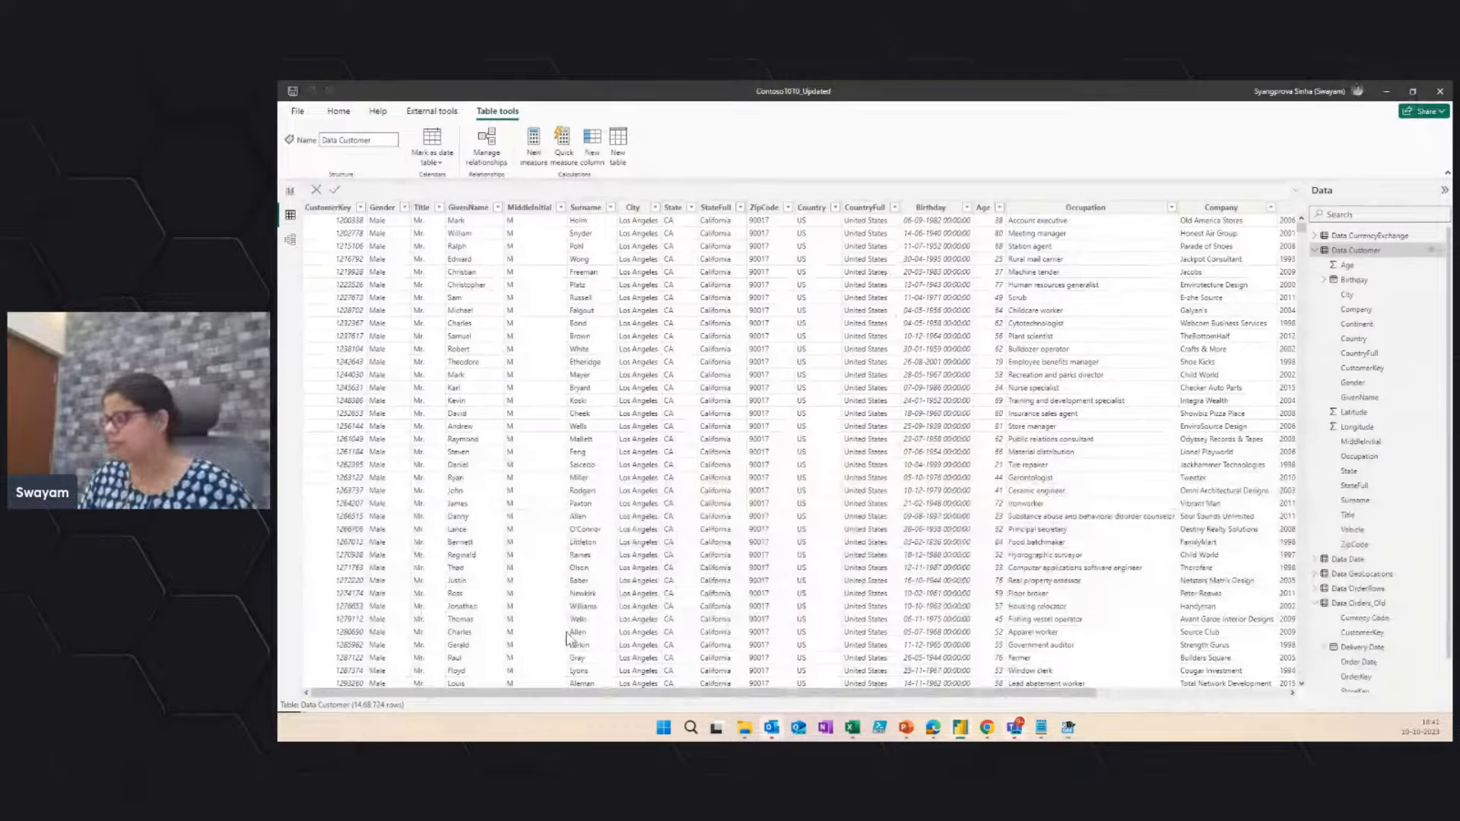
{"action": "left_click", "coordinate": [1069, 728]}
{"action": "left_click", "coordinate": [1149, 669]}
{"action": "left_click", "coordinate": [692, 304]}
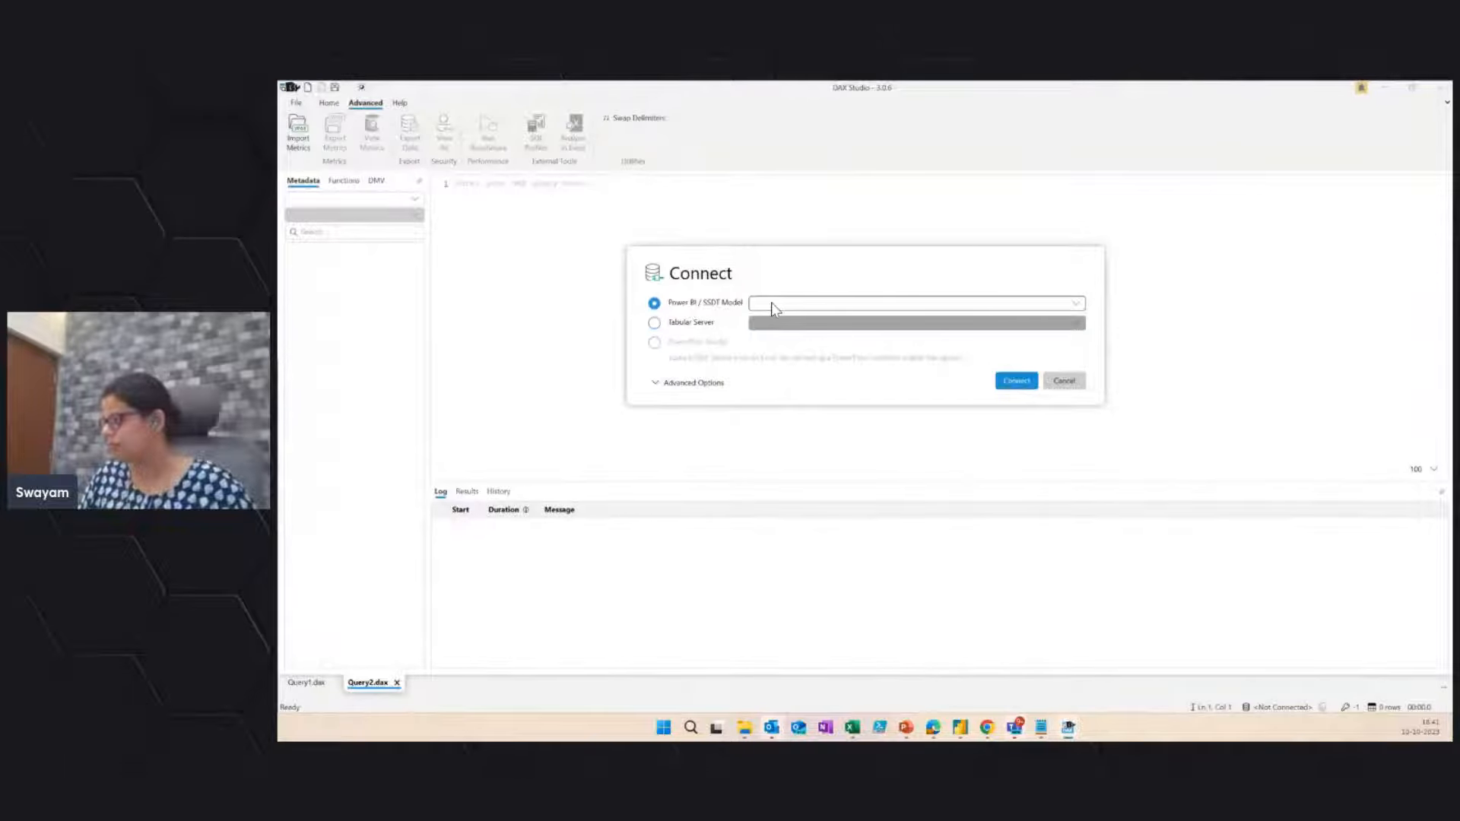
{"action": "left_click", "coordinate": [771, 303]}
{"action": "left_click", "coordinate": [794, 344]}
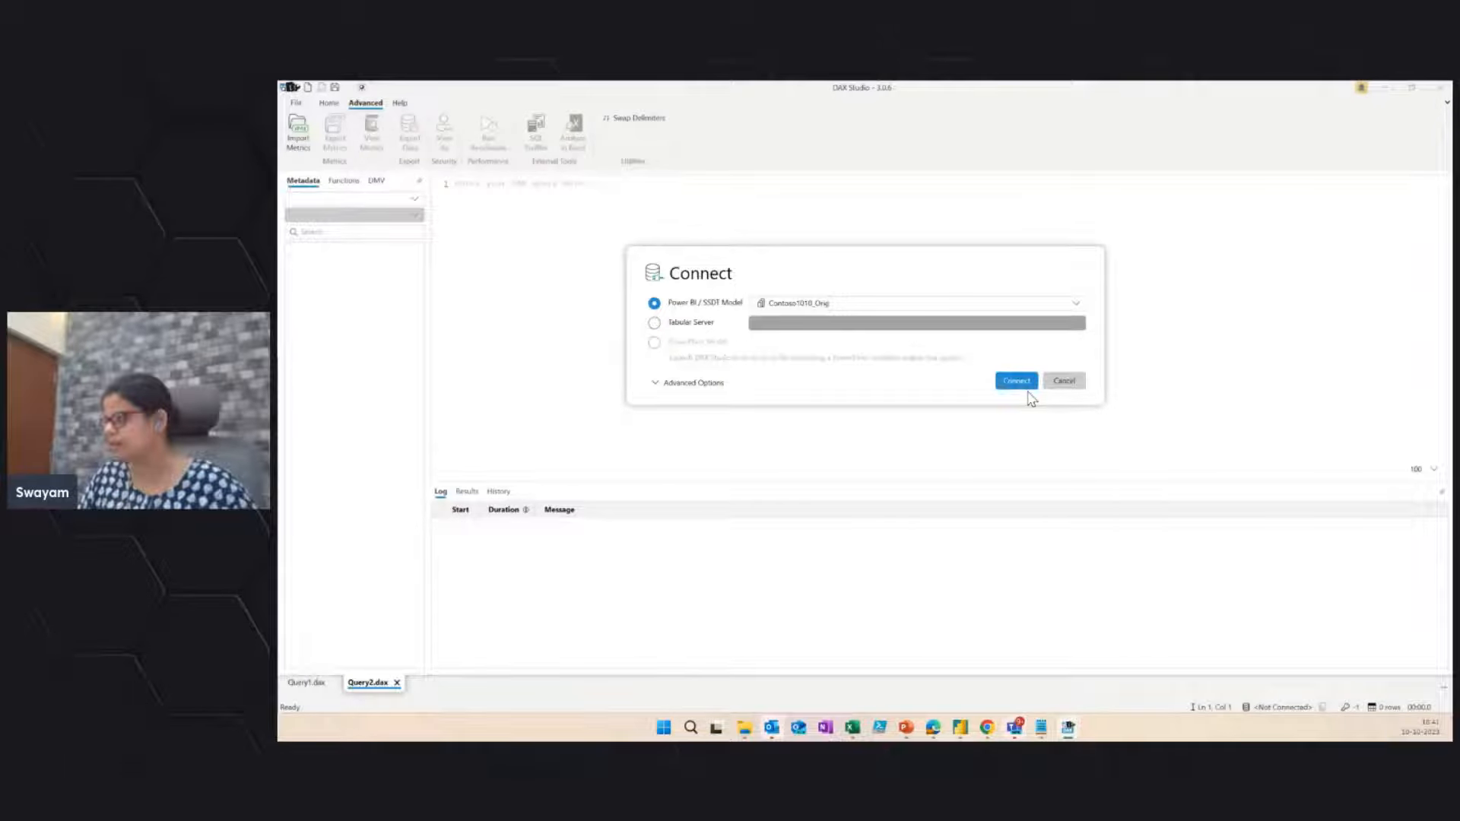
{"action": "left_click", "coordinate": [1025, 381]}
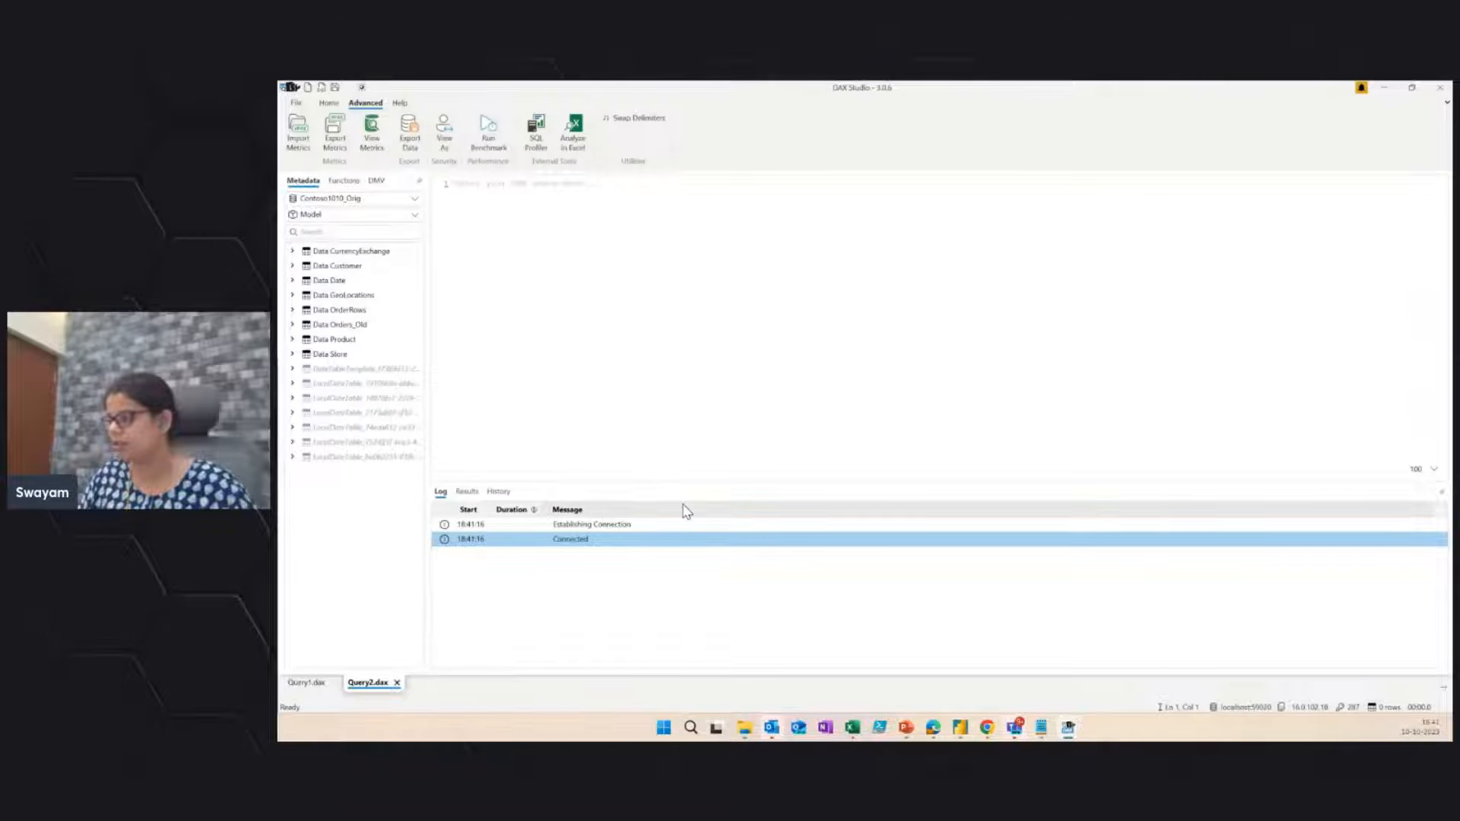
{"action": "left_click_drag", "start_coordinate": [681, 483], "coordinate": [668, 394]}
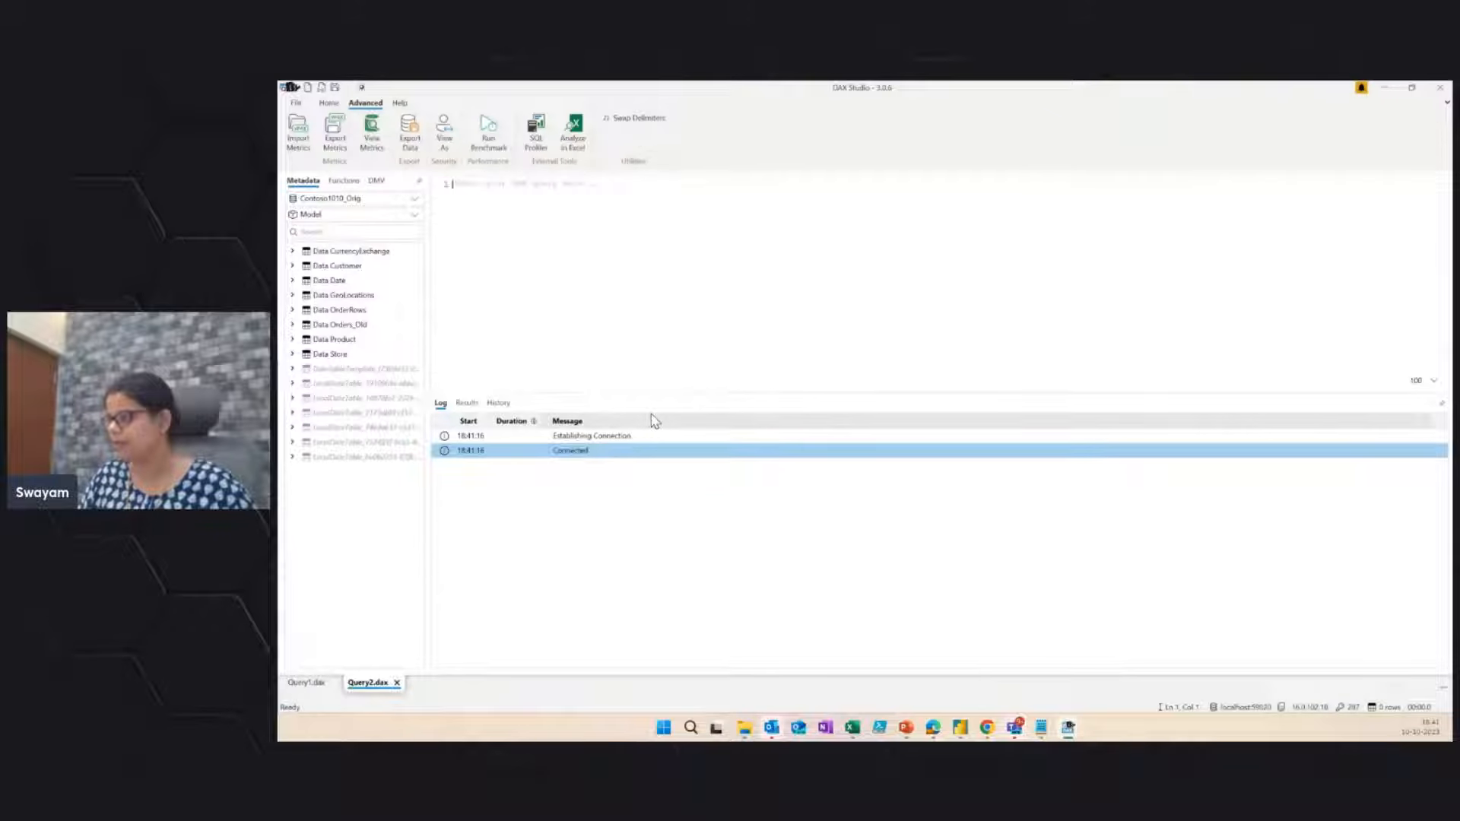
{"action": "left_click", "coordinate": [371, 145]}
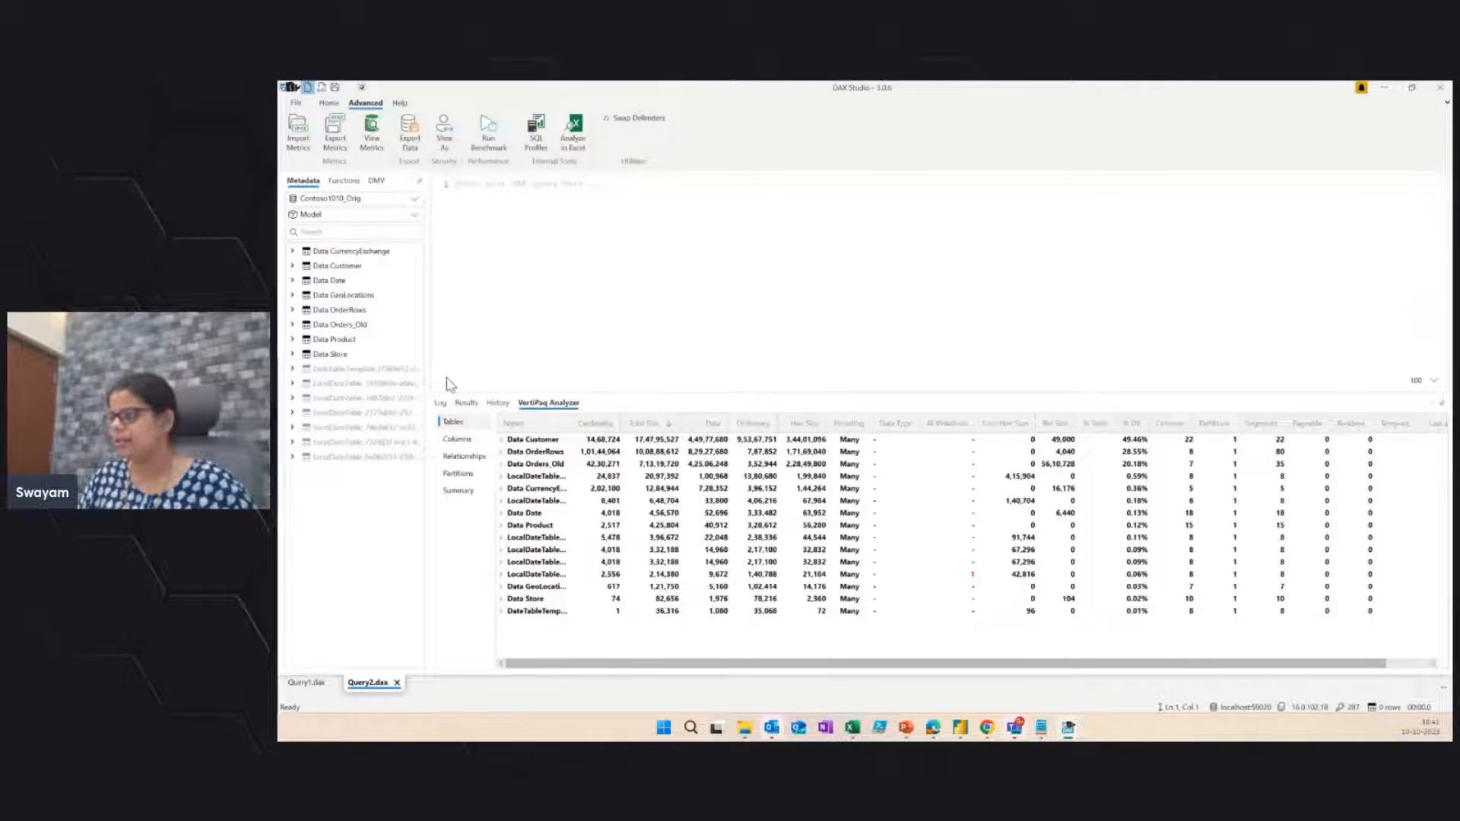
Step: Create another query connected to the Contoso1010_Updated model and load its VertiPaq metrics
{"action": "key", "text": "ctrl+n"}
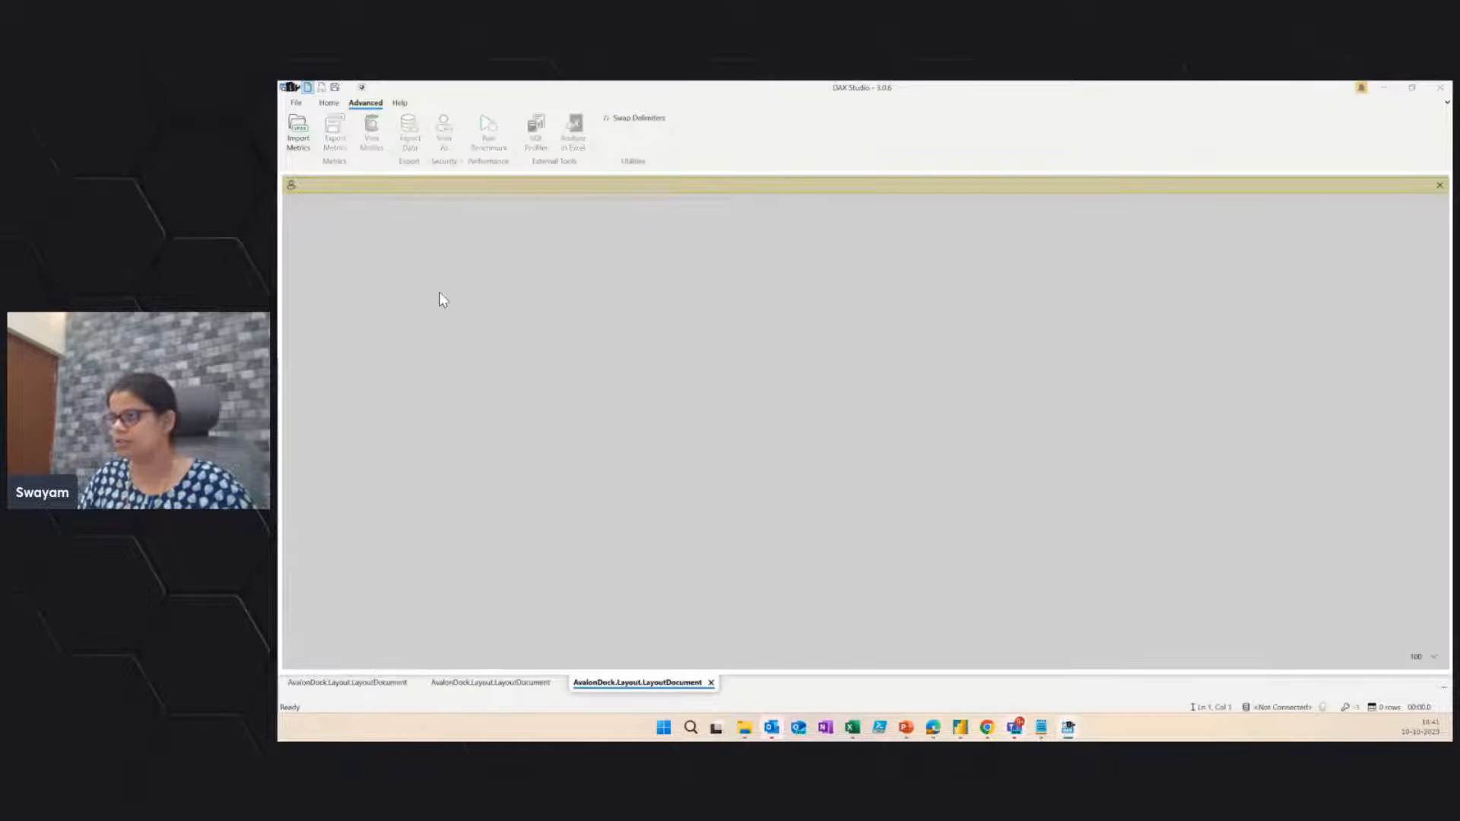
{"action": "left_click", "coordinate": [653, 304]}
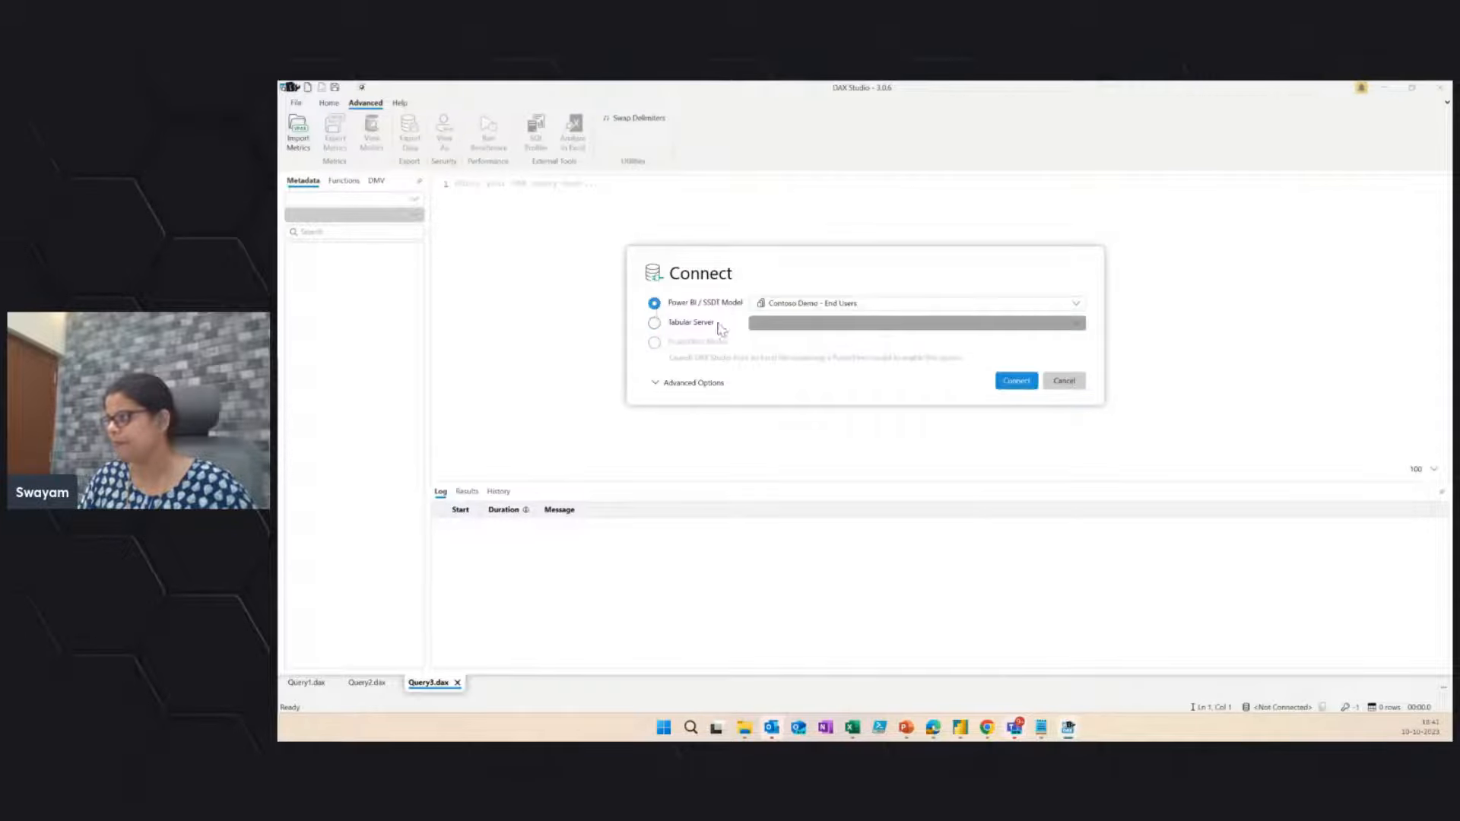
{"action": "left_click", "coordinate": [835, 303]}
{"action": "left_click", "coordinate": [829, 358]}
{"action": "left_click", "coordinate": [1017, 381]}
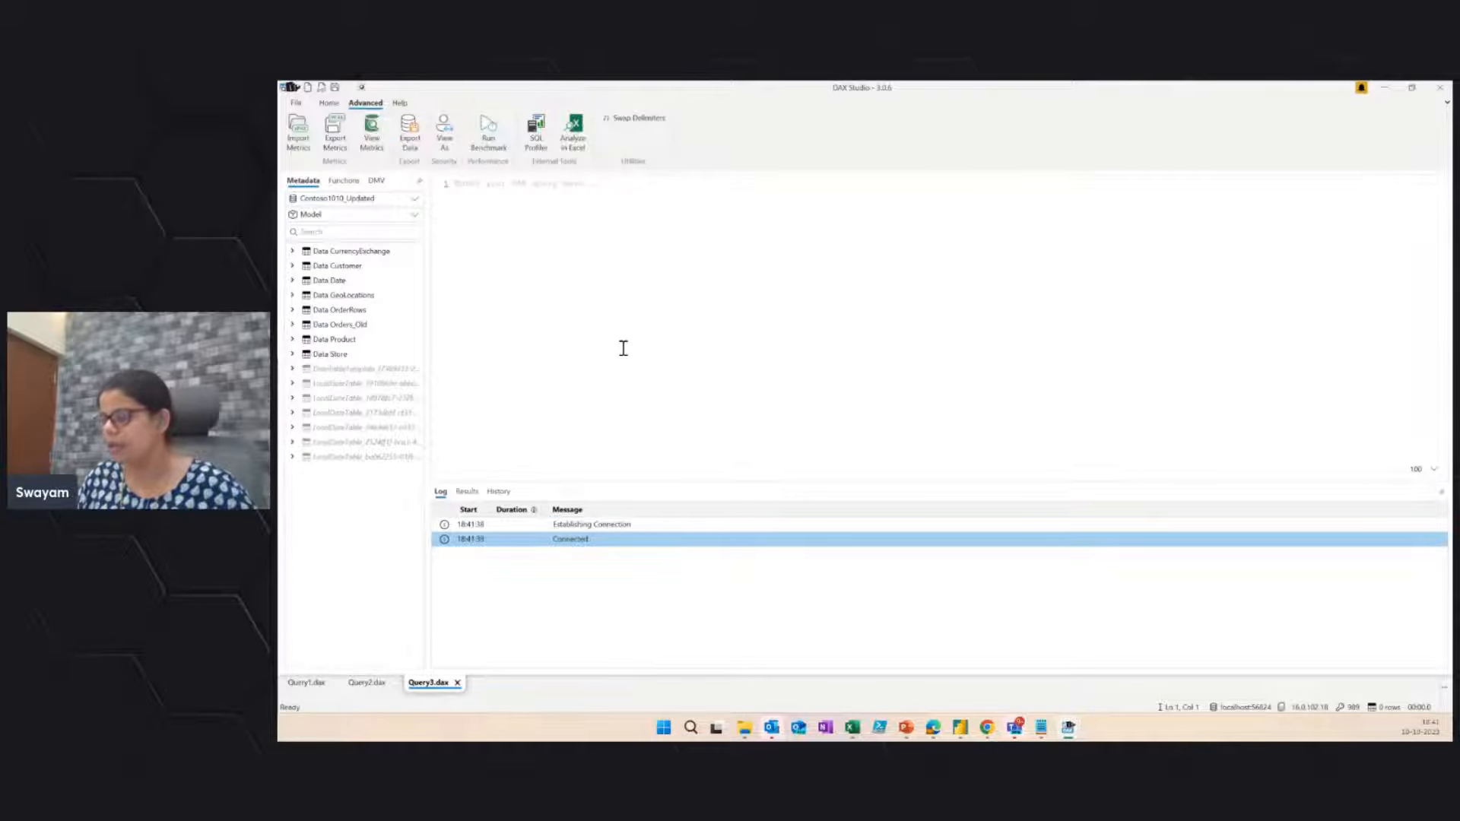
{"action": "left_click", "coordinate": [372, 133]}
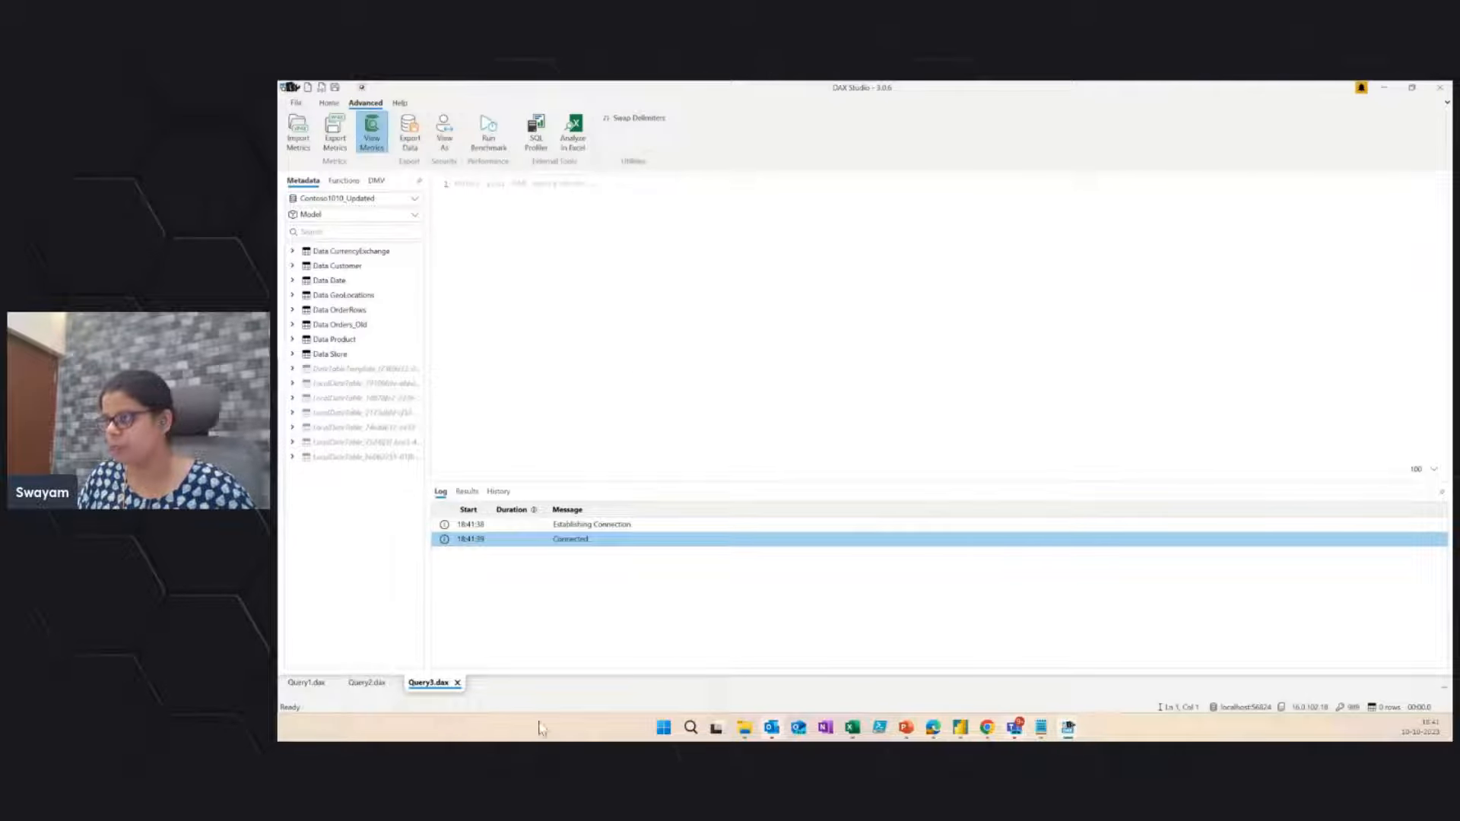
Step: Return to the Contoso1010_Orig query Query2.dax, set the editor zoom to 150, and enlarge the VertiPaq Analyzer results area
{"action": "left_click", "coordinate": [368, 684]}
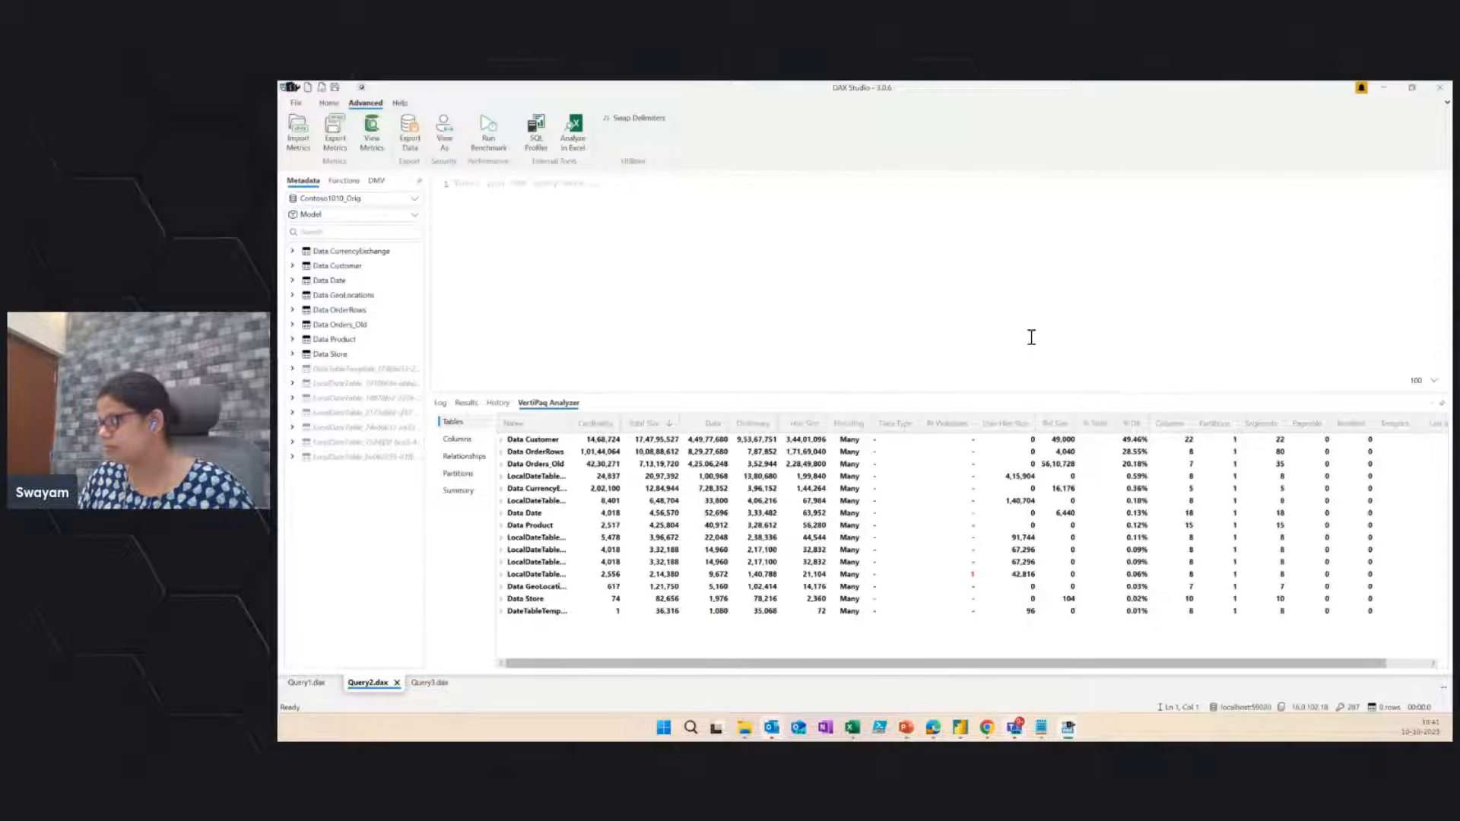
{"action": "left_click", "coordinate": [1423, 380]}
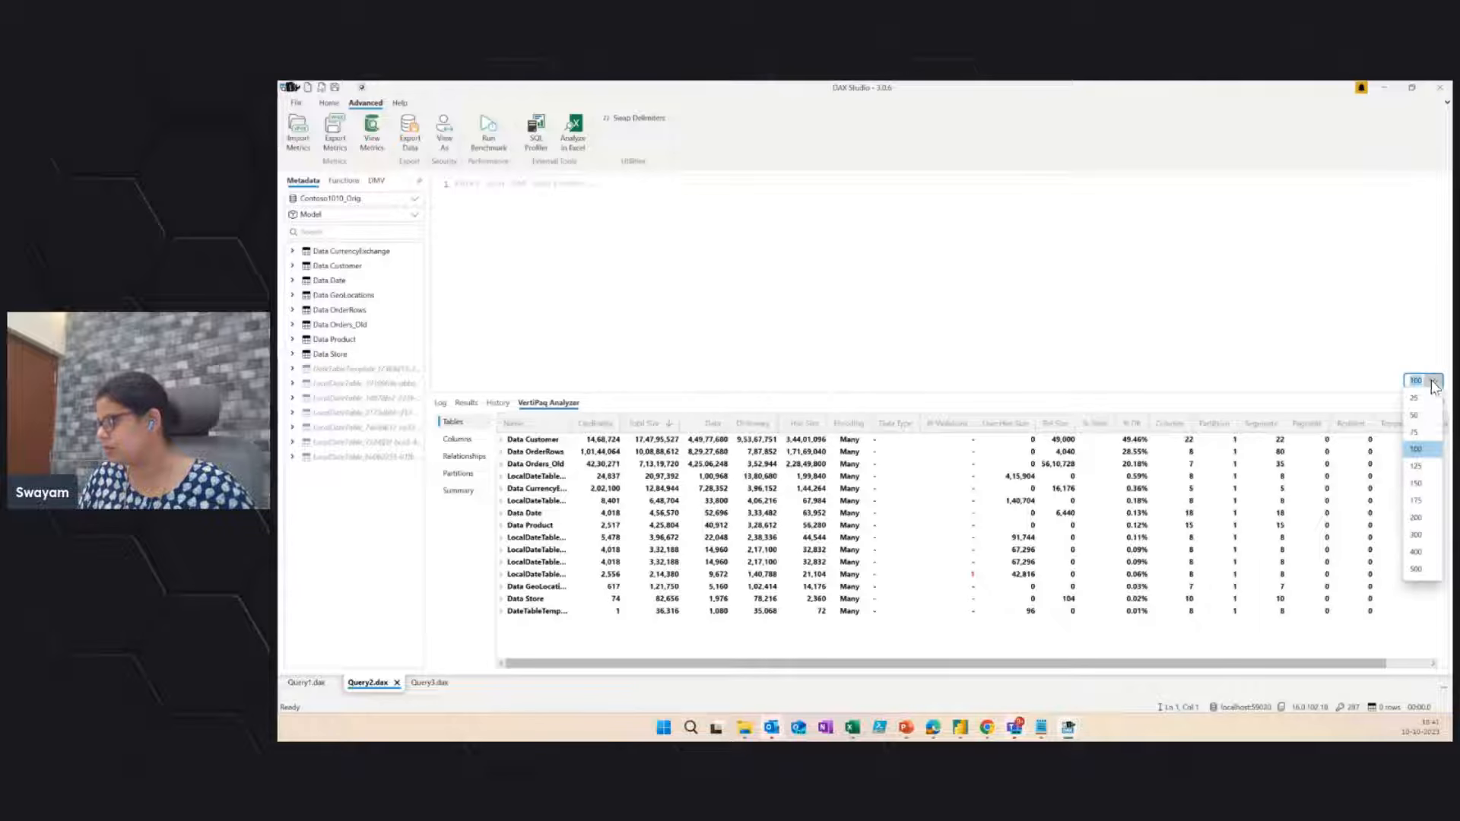
{"action": "left_click", "coordinate": [1421, 485]}
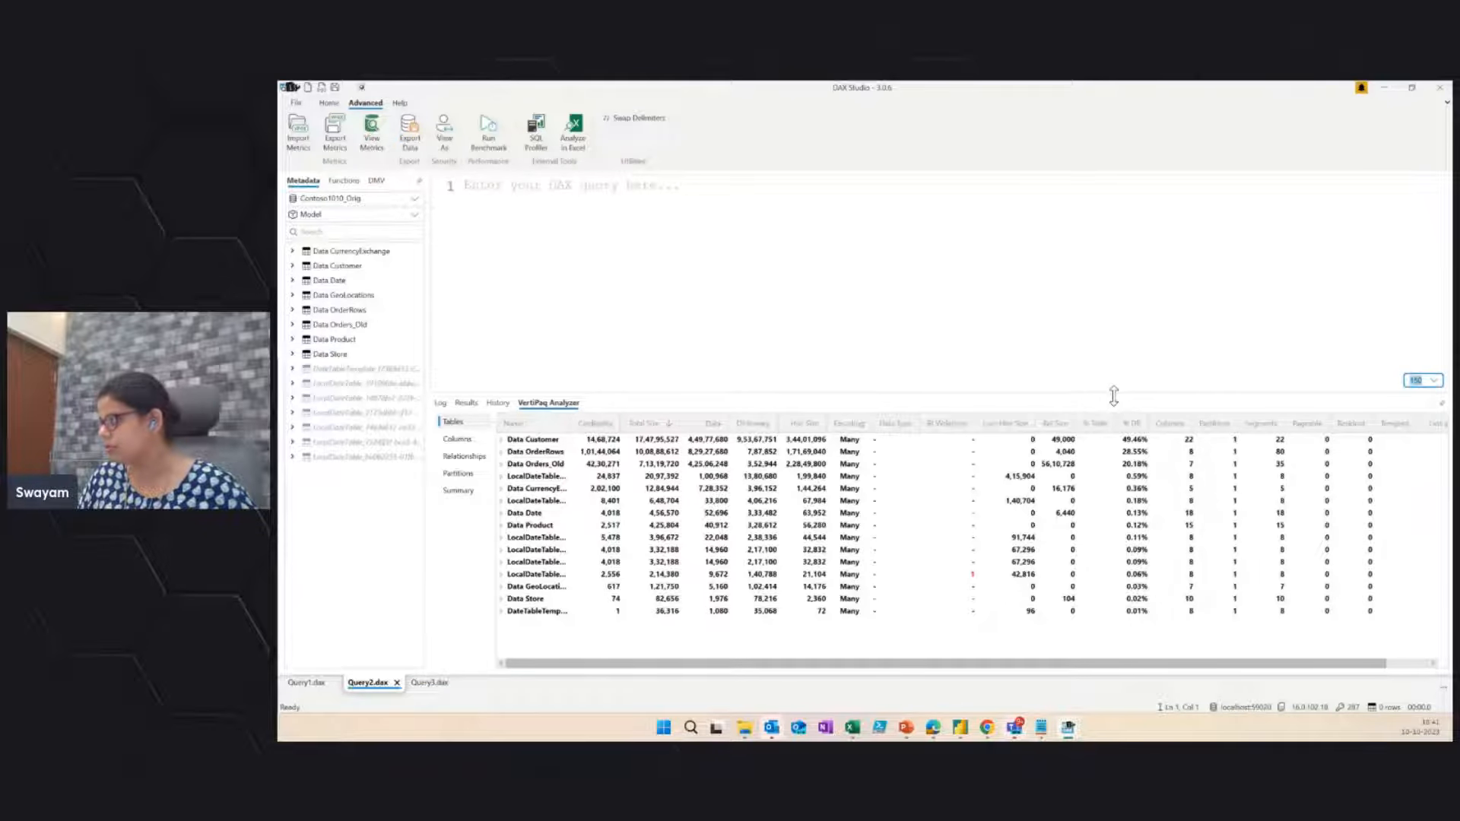
{"action": "left_click_drag", "start_coordinate": [1113, 396], "coordinate": [1049, 242]}
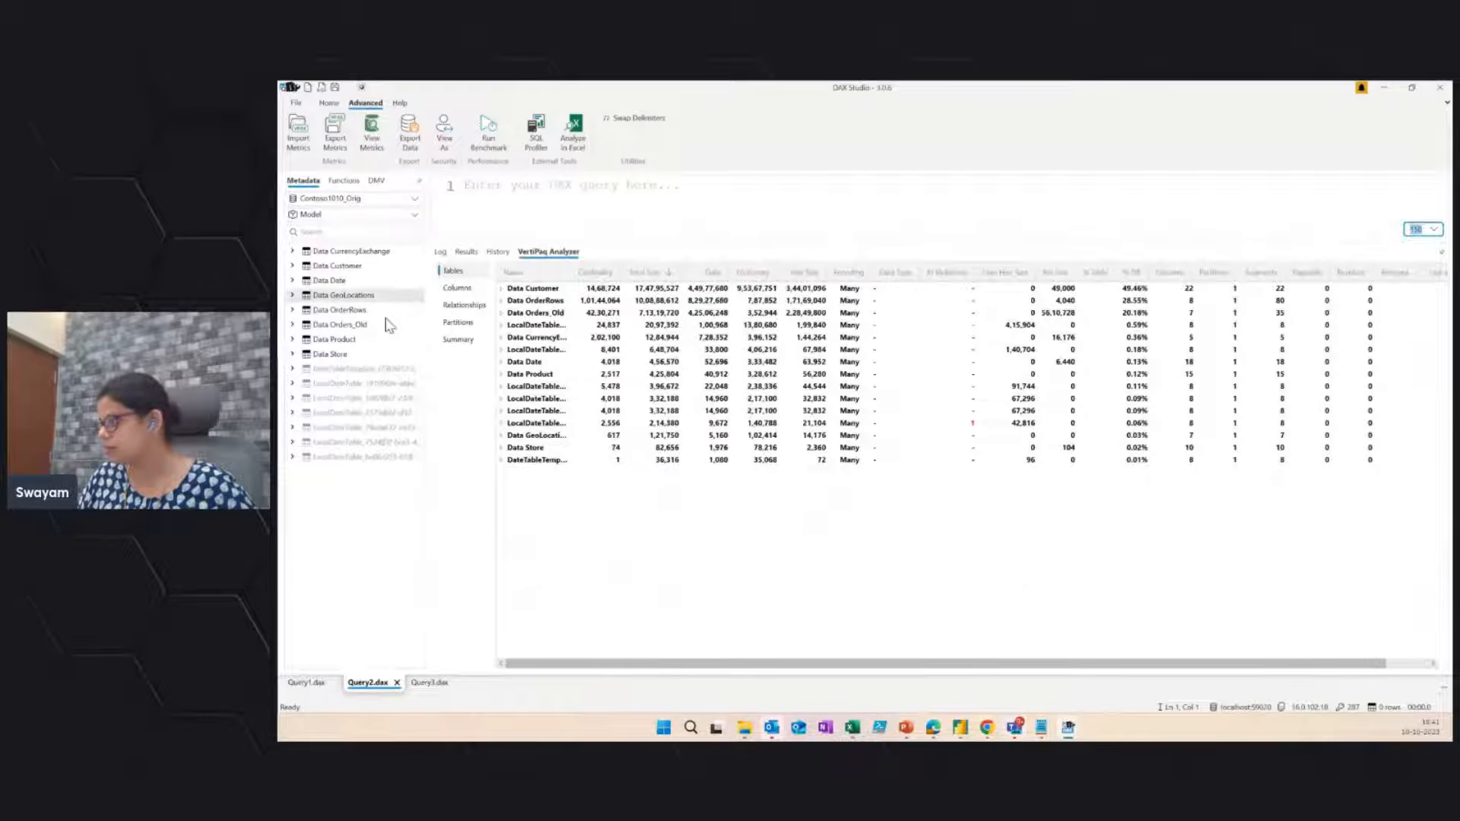
Step: Auto-hide the metadata pane of the Contoso1010_Orig query and magnify its table metrics
{"action": "left_click", "coordinate": [410, 182]}
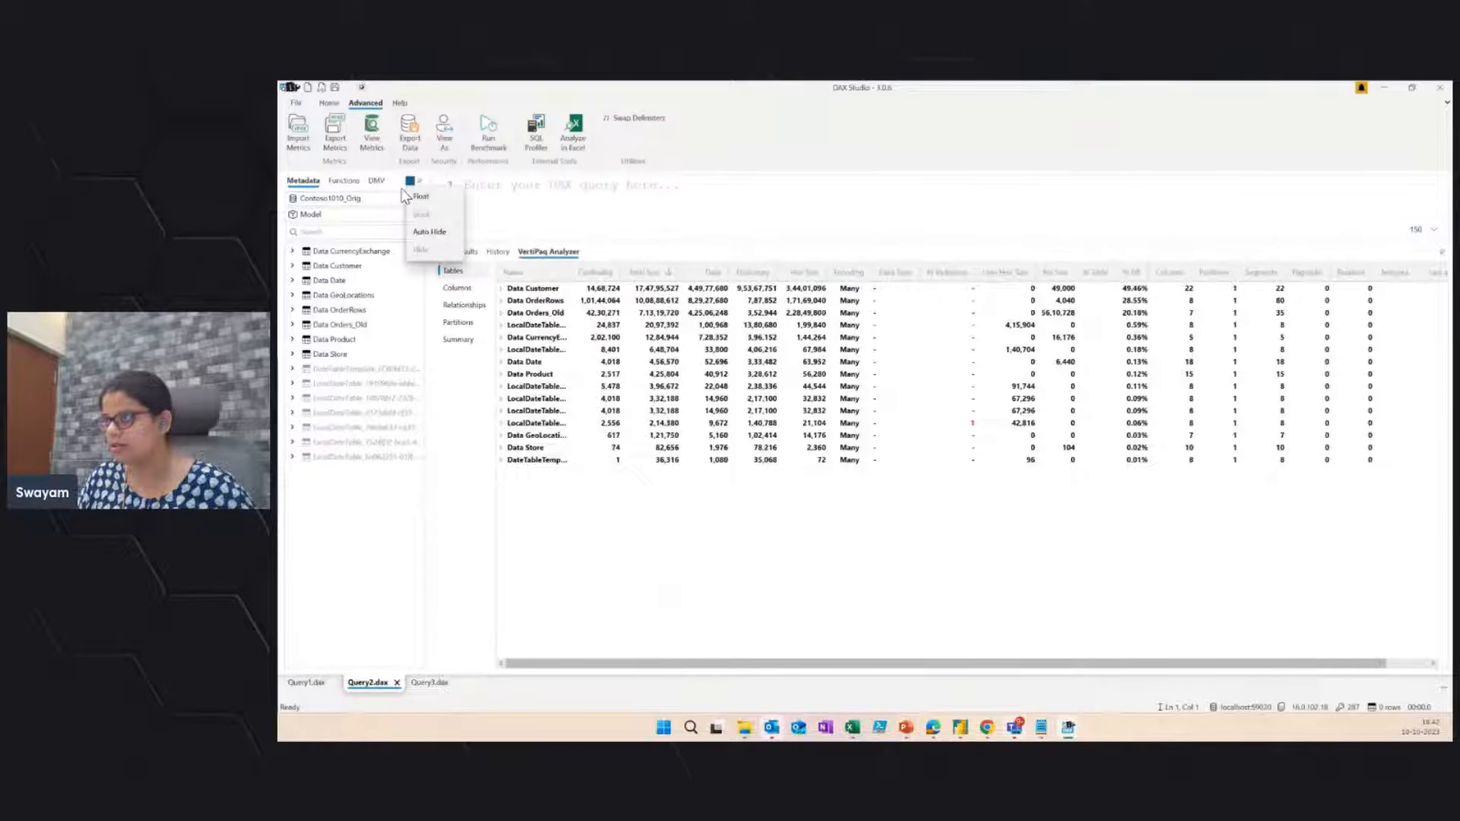
{"action": "left_click", "coordinate": [430, 232]}
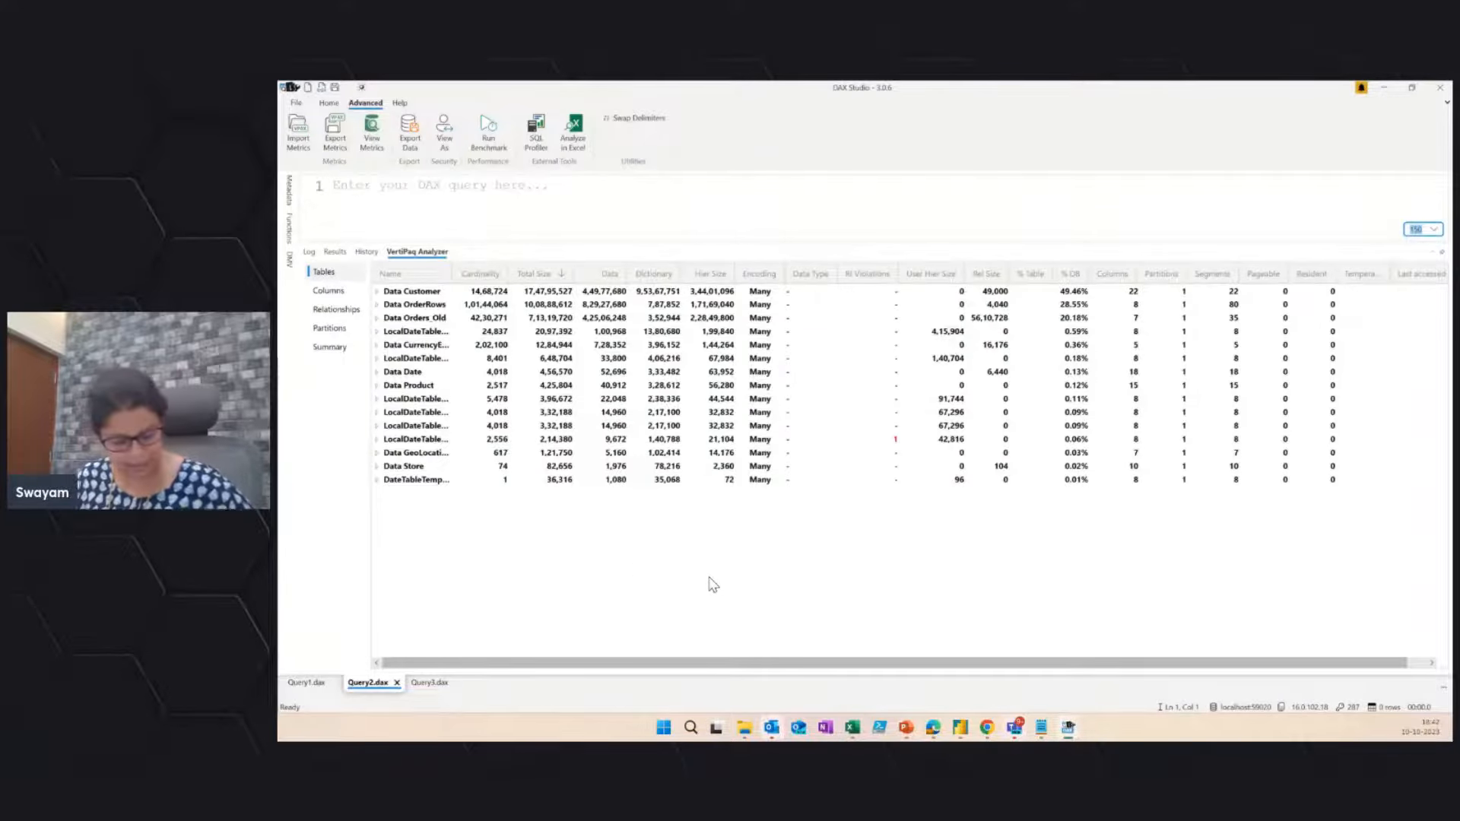
{"action": "scroll", "coordinate": [712, 584], "scroll_direction": "up", "scroll_amount": 2}
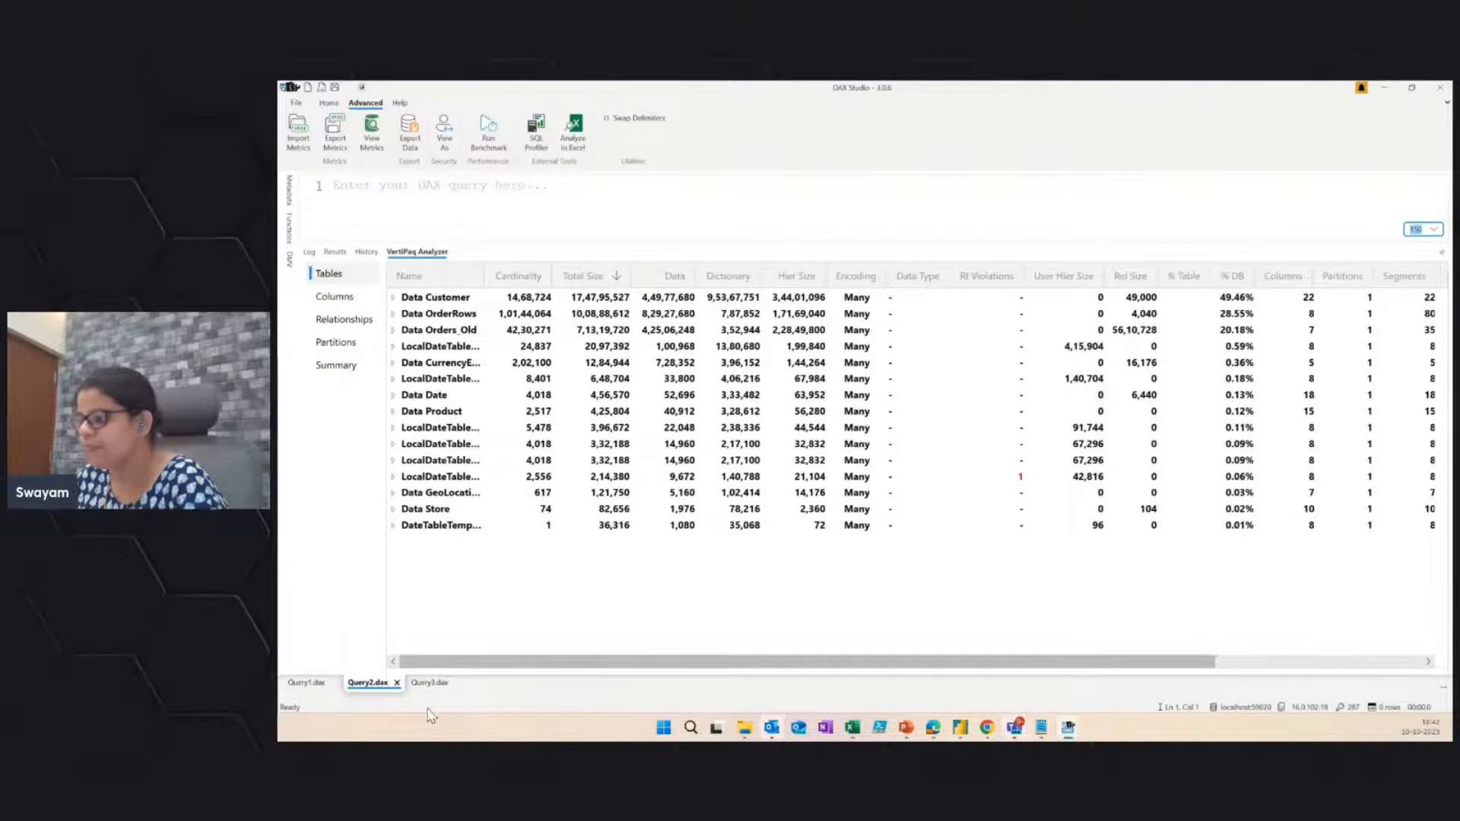
Step: In the Contoso1010_Updated query, enlarge the VertiPaq Analyzer results area and expand Data Customer in the table metrics
{"action": "left_click", "coordinate": [430, 683]}
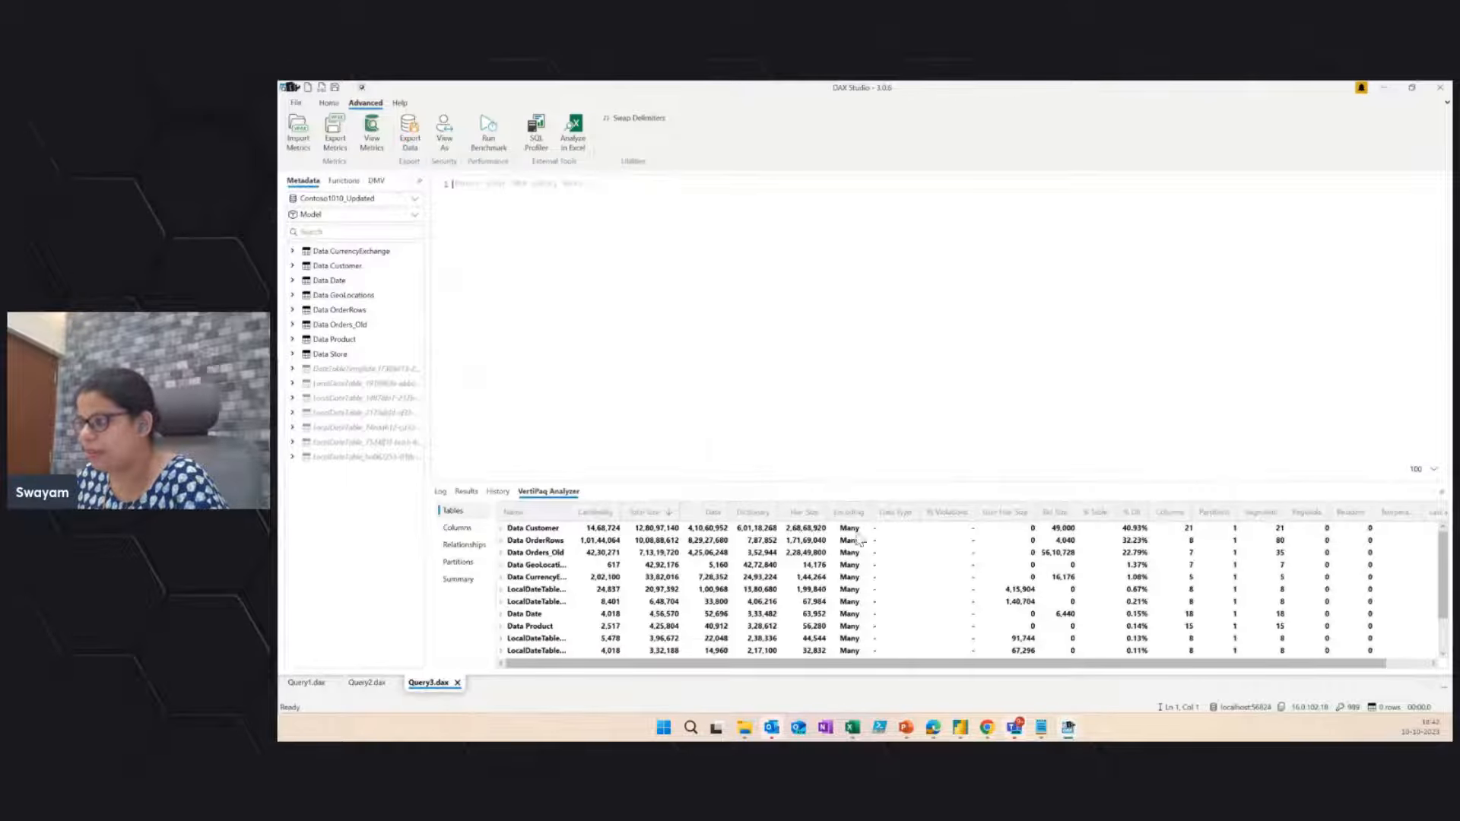
{"action": "left_click", "coordinate": [417, 180]}
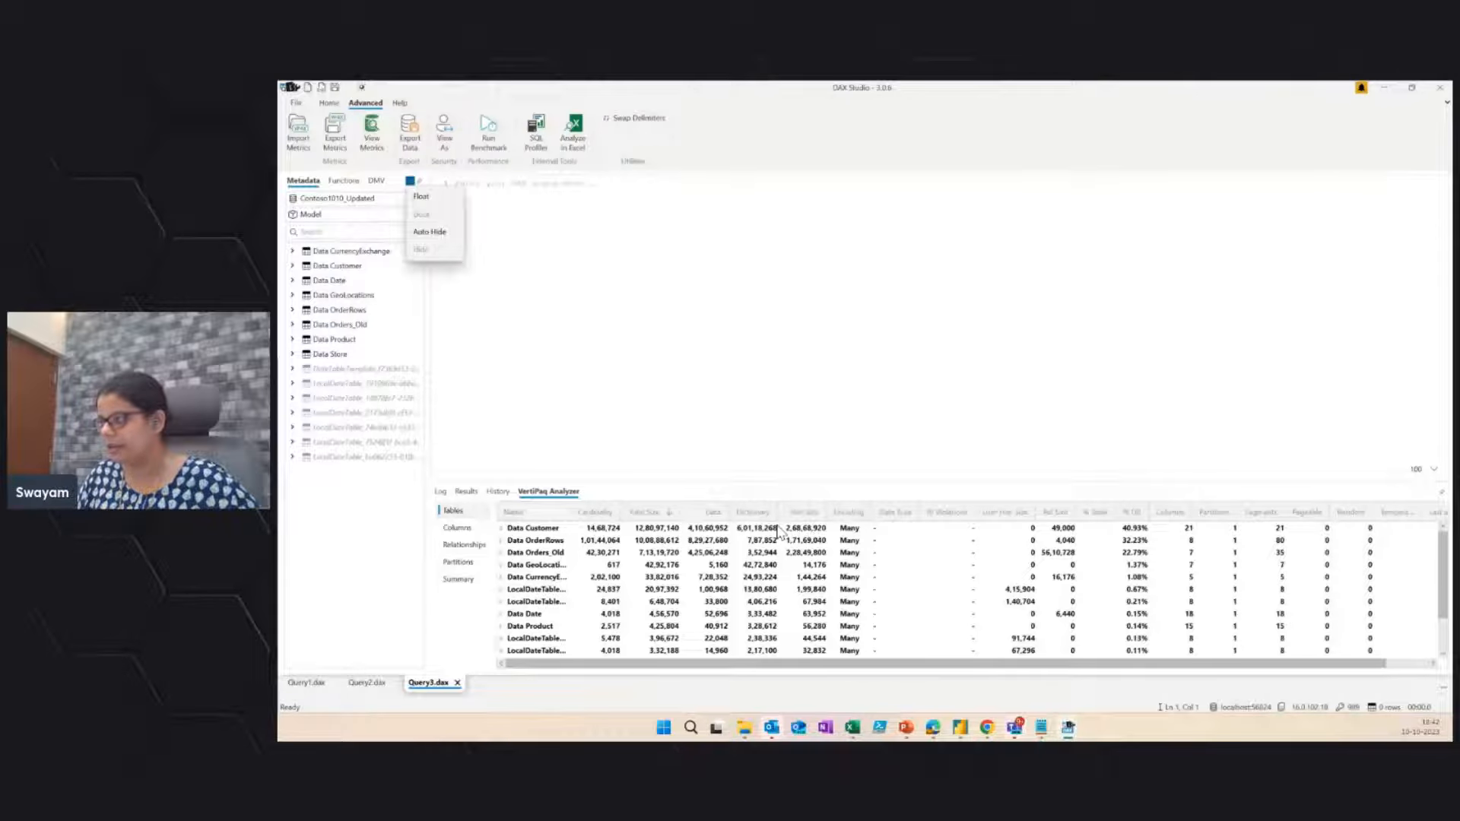
{"action": "left_click", "coordinate": [786, 494]}
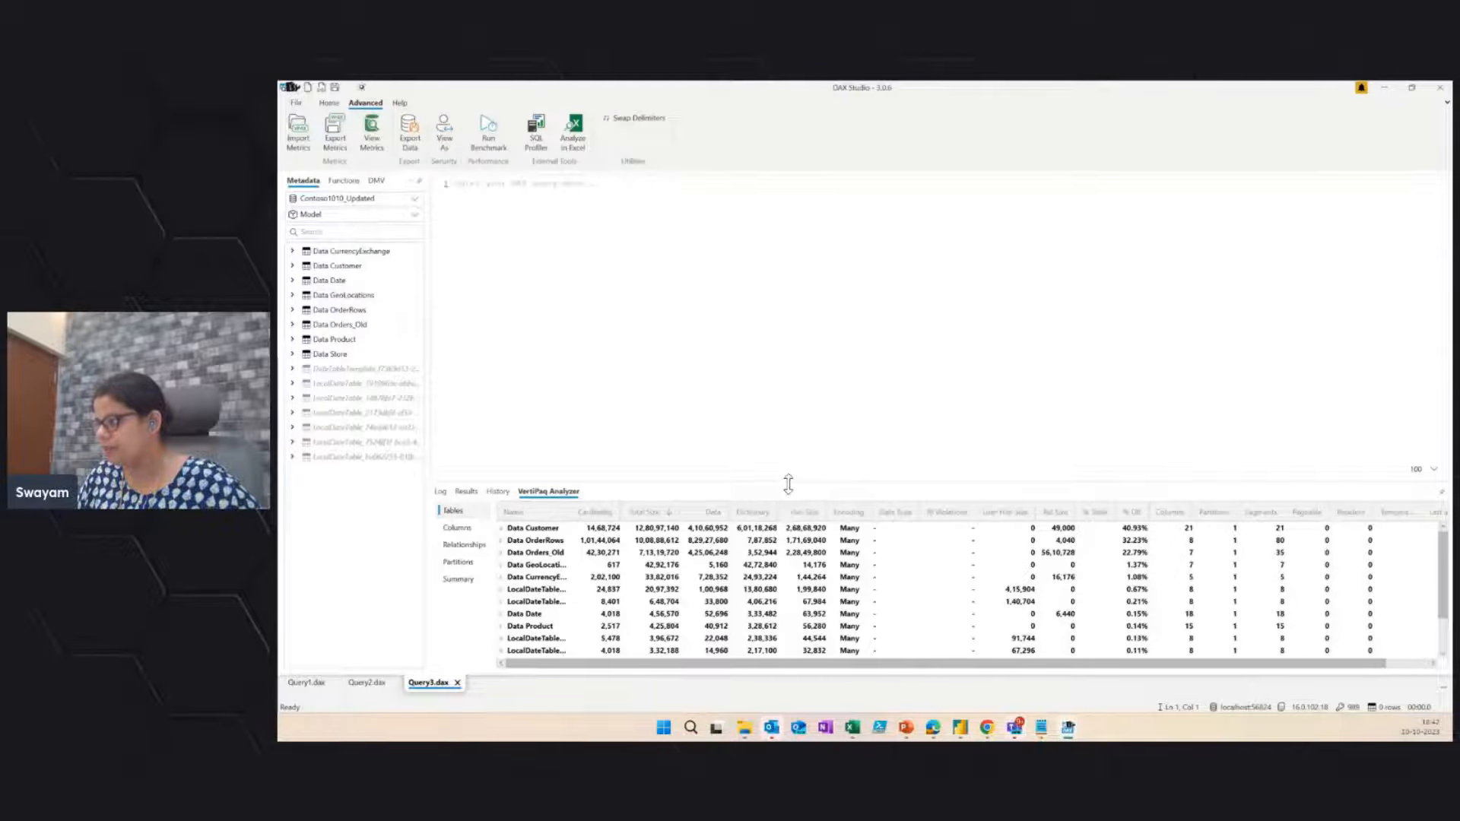
{"action": "left_click_drag", "start_coordinate": [786, 482], "coordinate": [763, 232]}
{"action": "left_click", "coordinate": [500, 280]}
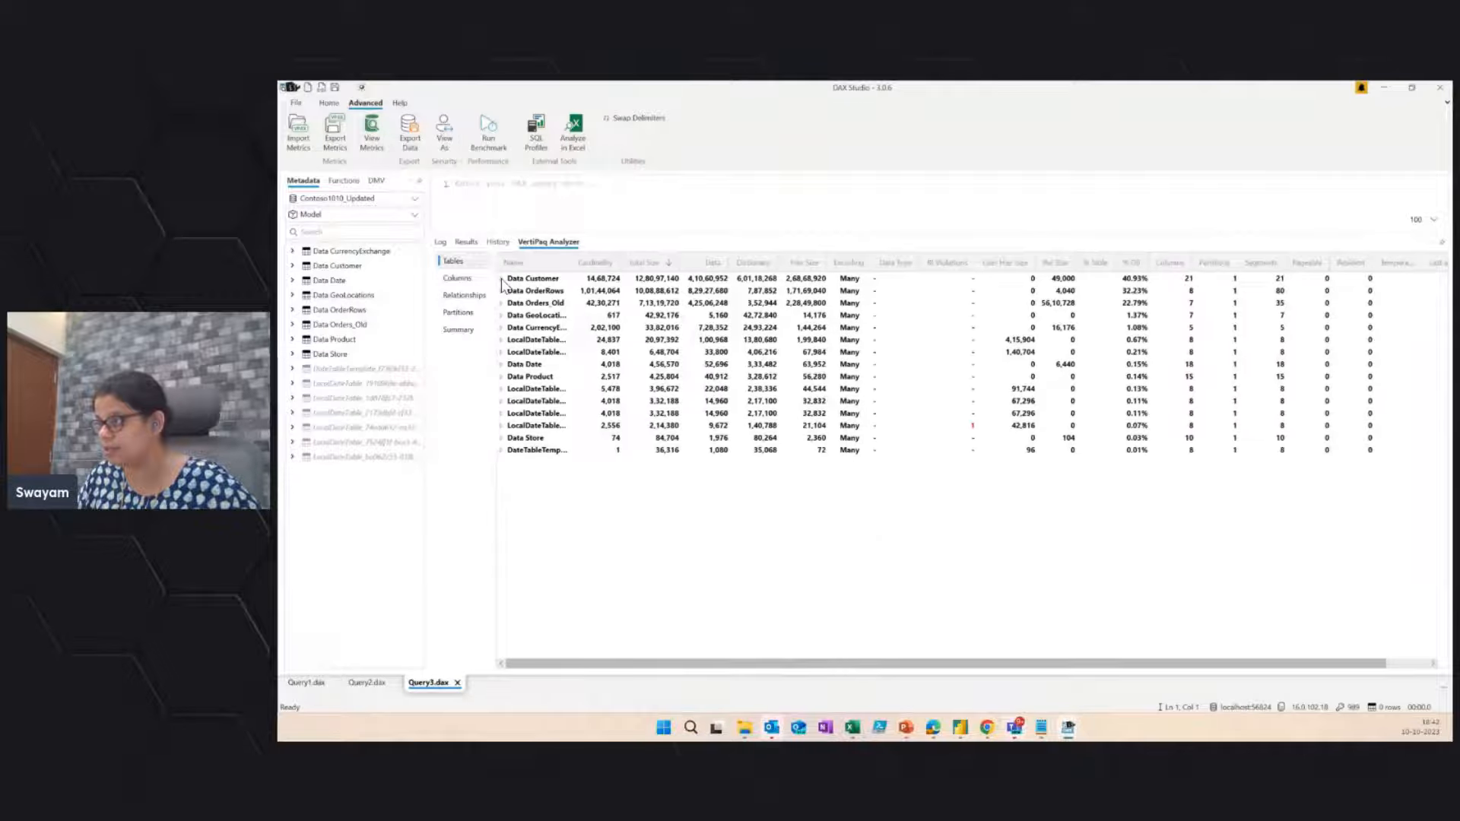
{"action": "left_click", "coordinate": [651, 289]}
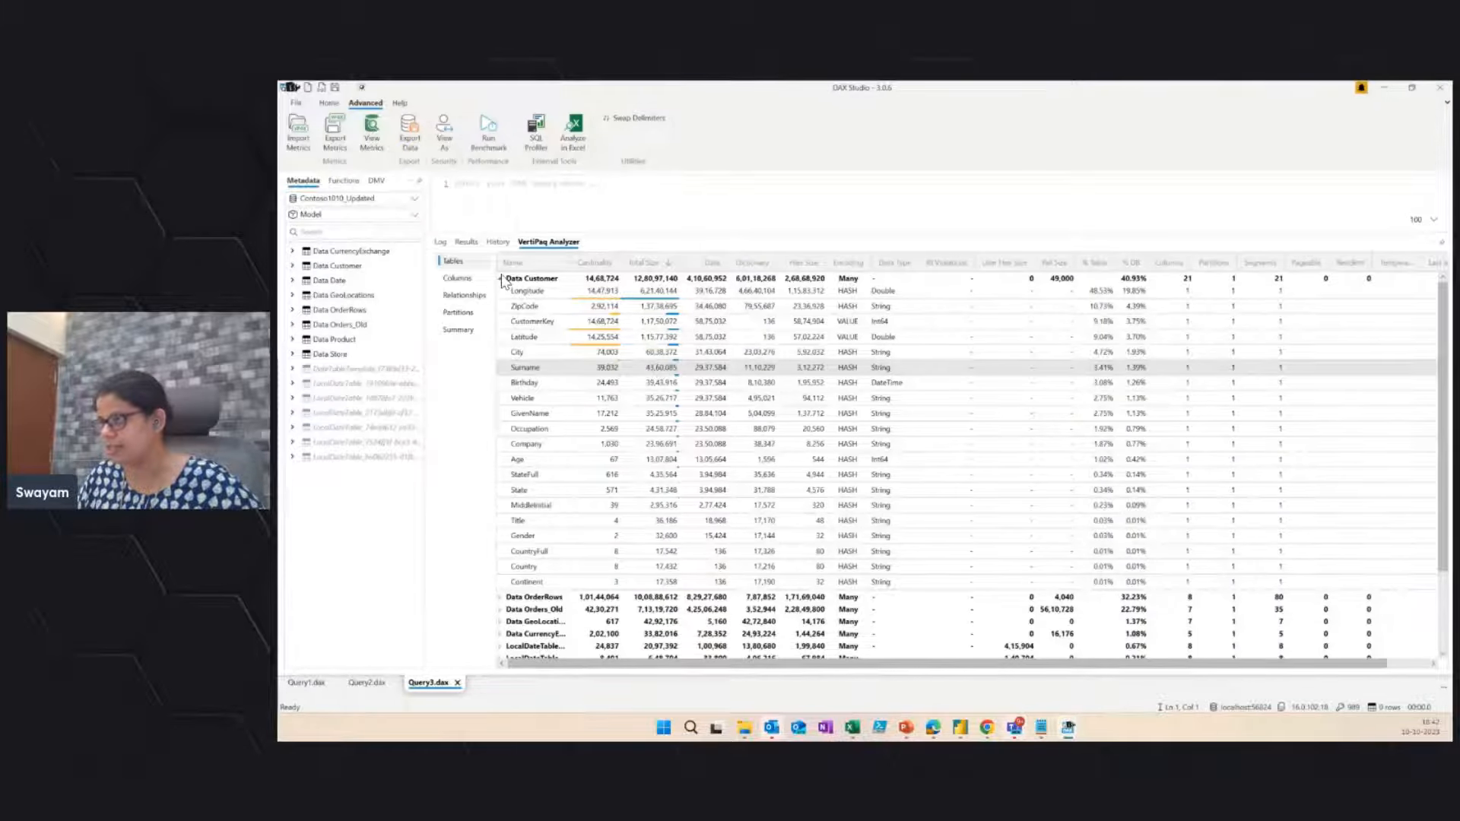
Step: Auto-hide the metadata pane of the Contoso1010_Updated query and magnify the expanded Data Customer metrics
{"action": "left_click", "coordinate": [417, 182]}
{"action": "left_click", "coordinate": [418, 231]}
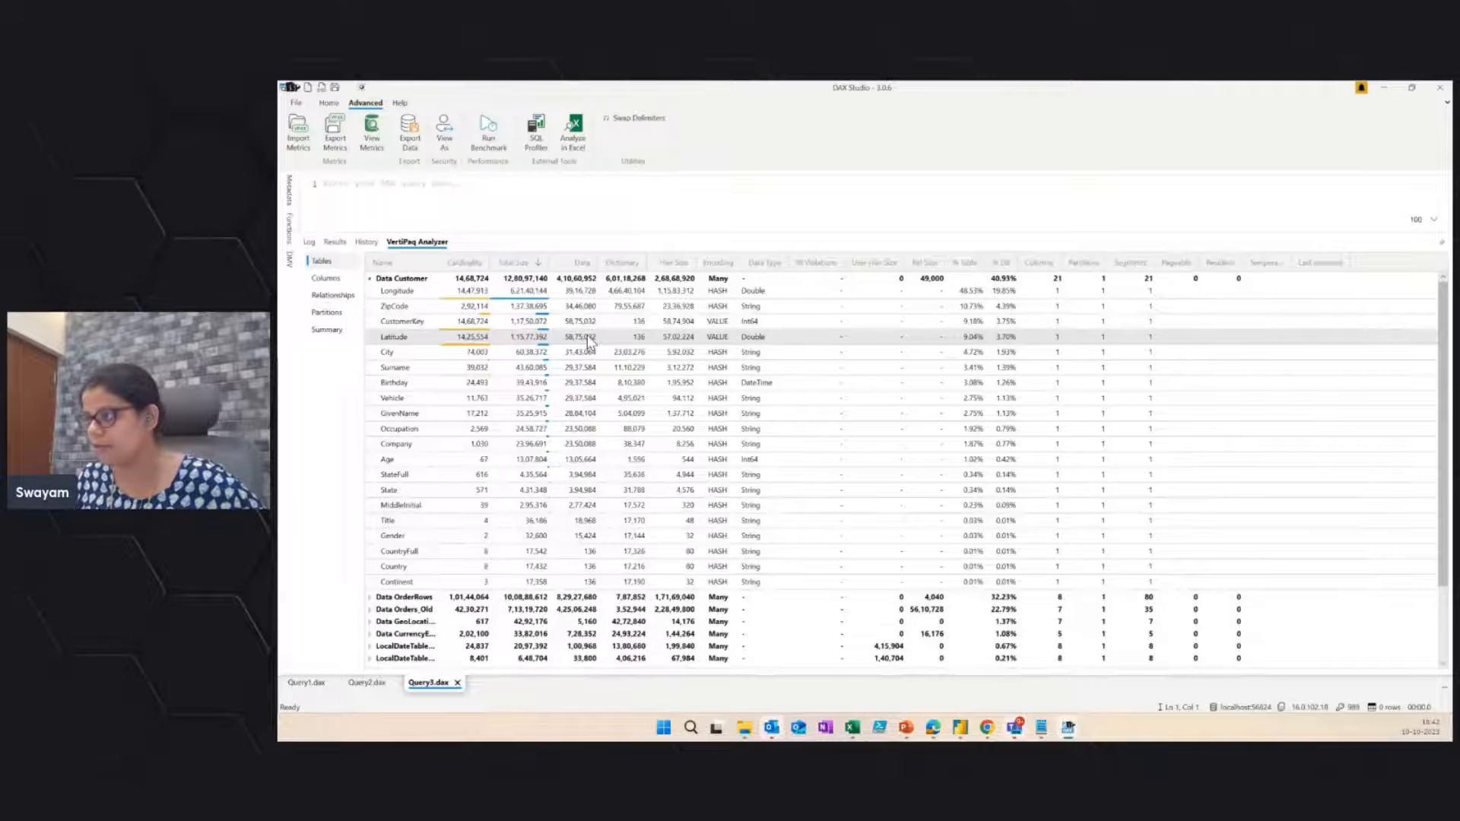
{"action": "scroll", "coordinate": [588, 335], "scroll_direction": "up", "scroll_amount": 1}
{"action": "scroll", "coordinate": [591, 340], "scroll_direction": "up", "scroll_amount": 2}
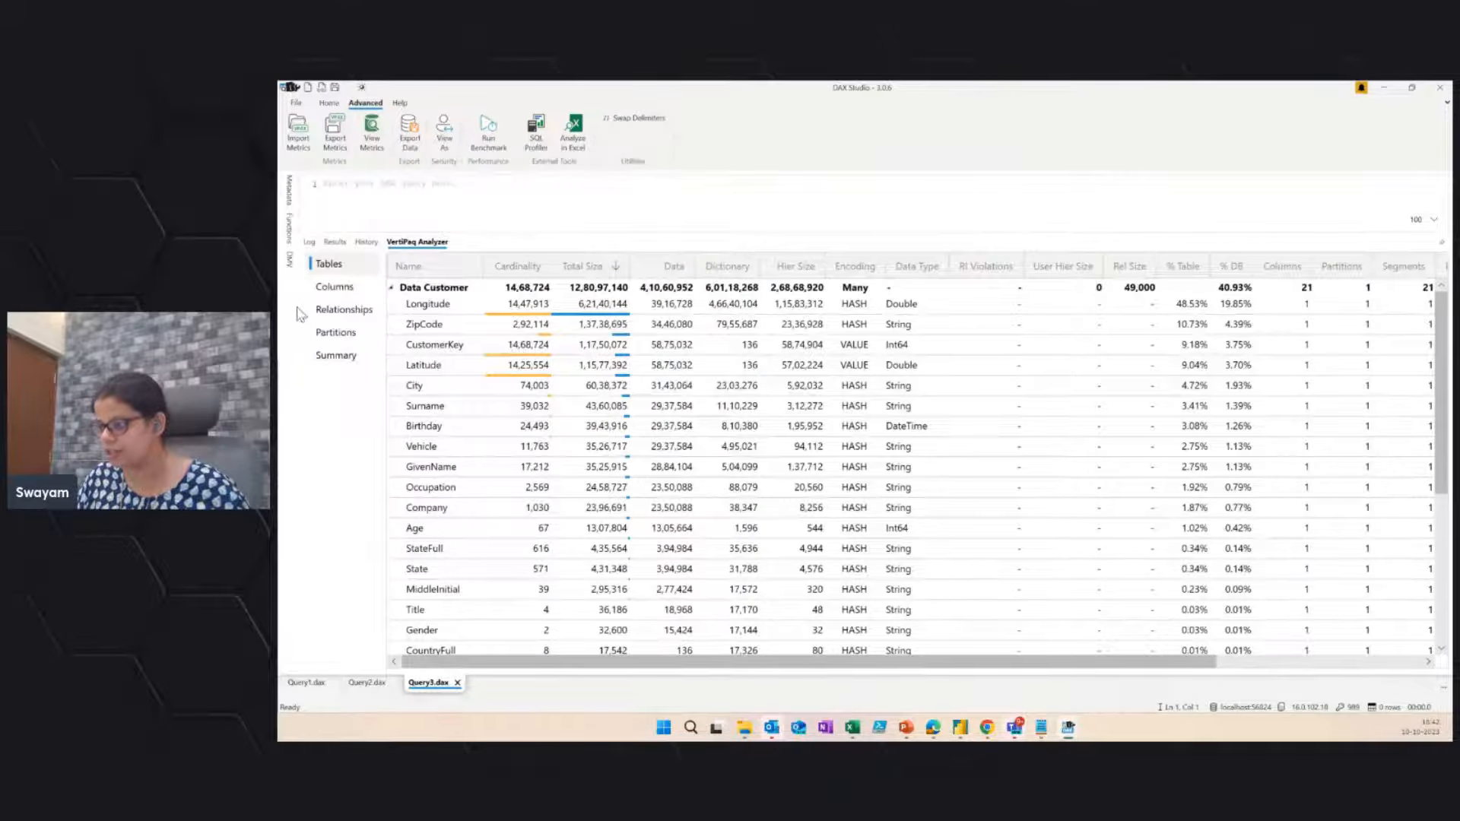
Step: Compare the total size and column count in the VertiPaq Analyzer summaries of Contoso1010_Updated and Contoso1010_Orig
{"action": "left_click", "coordinate": [335, 355]}
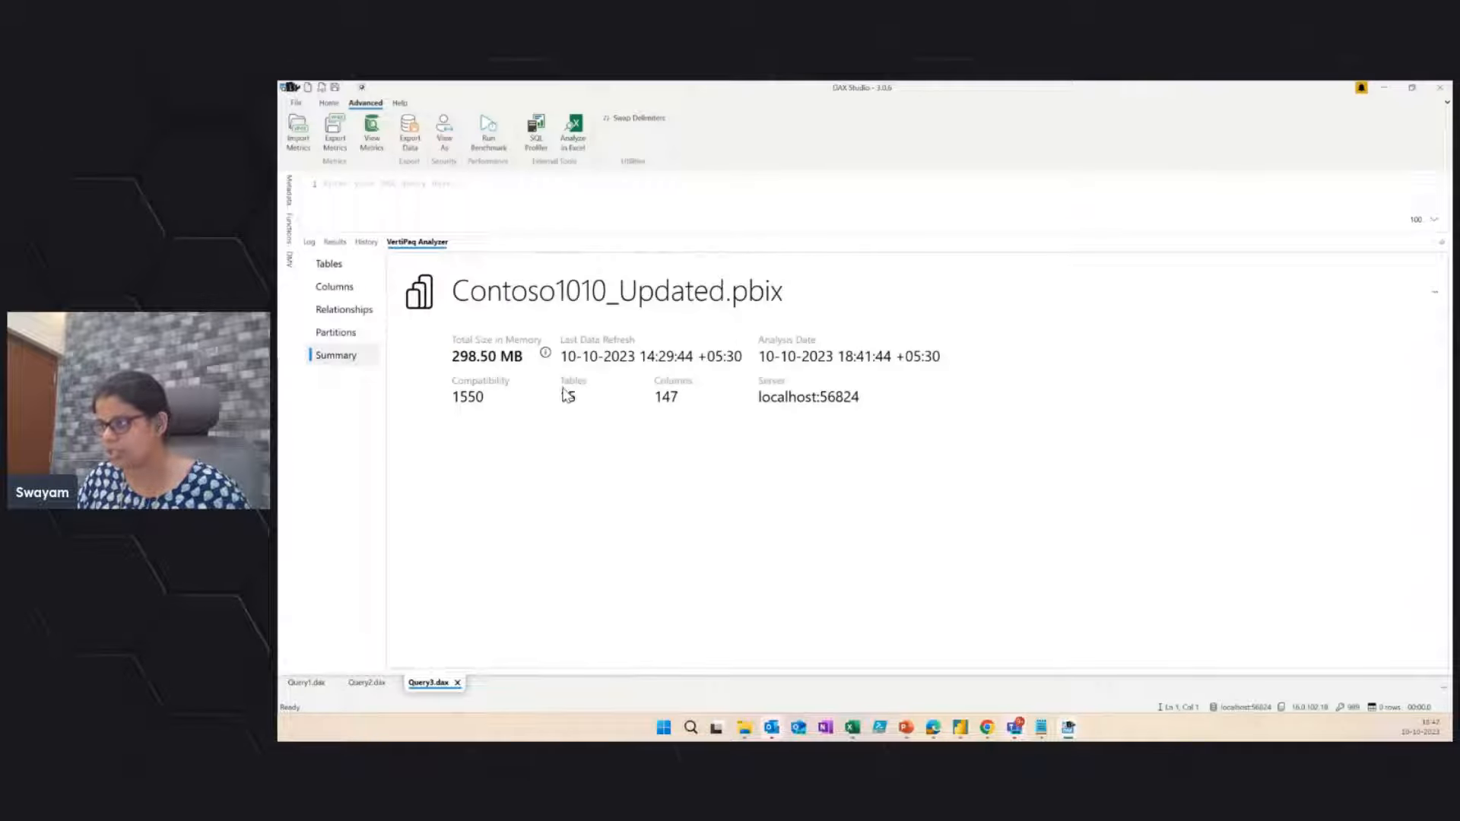
{"action": "left_click", "coordinate": [370, 686]}
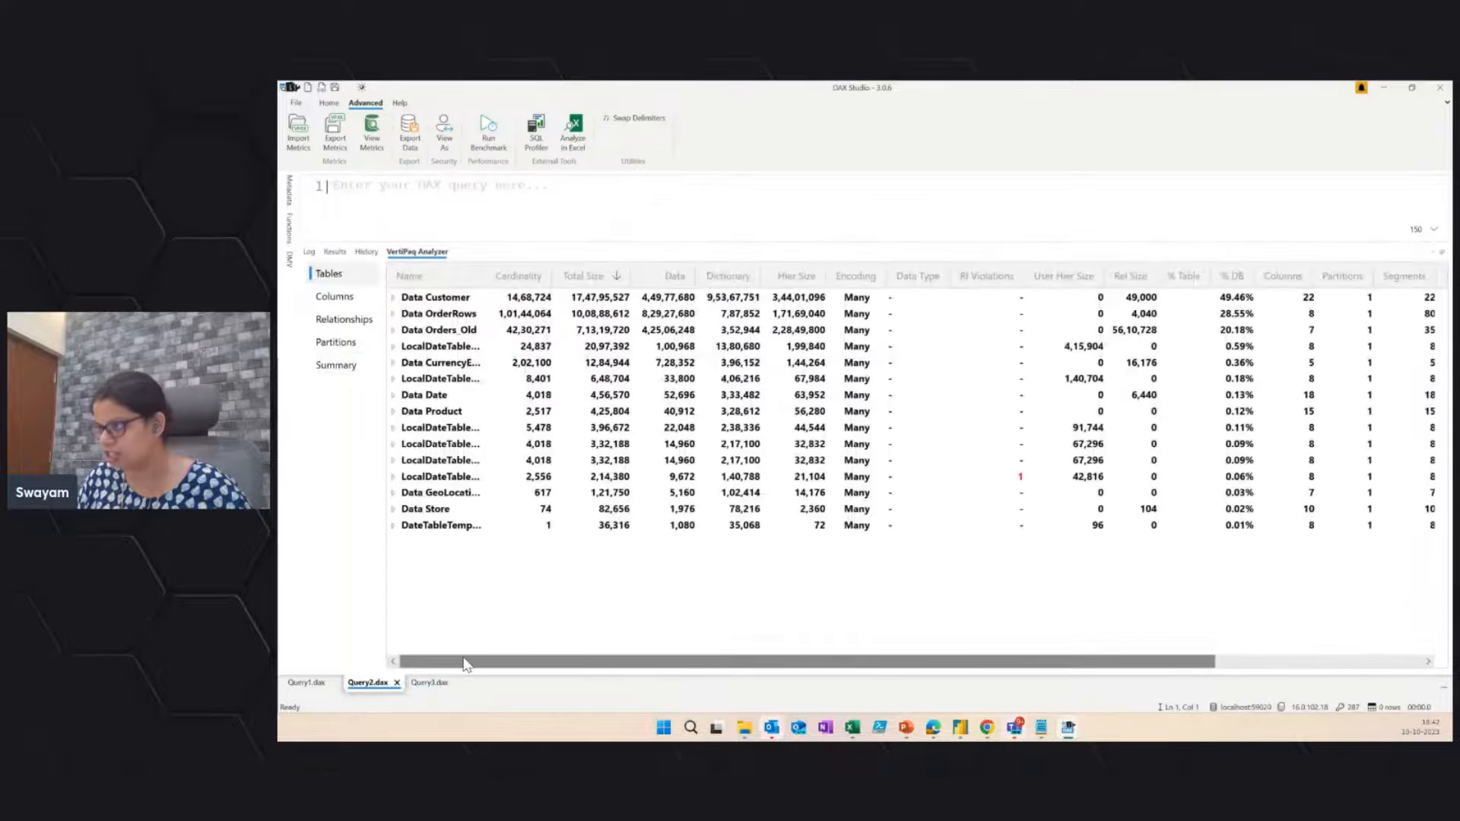
{"action": "left_click", "coordinate": [335, 366]}
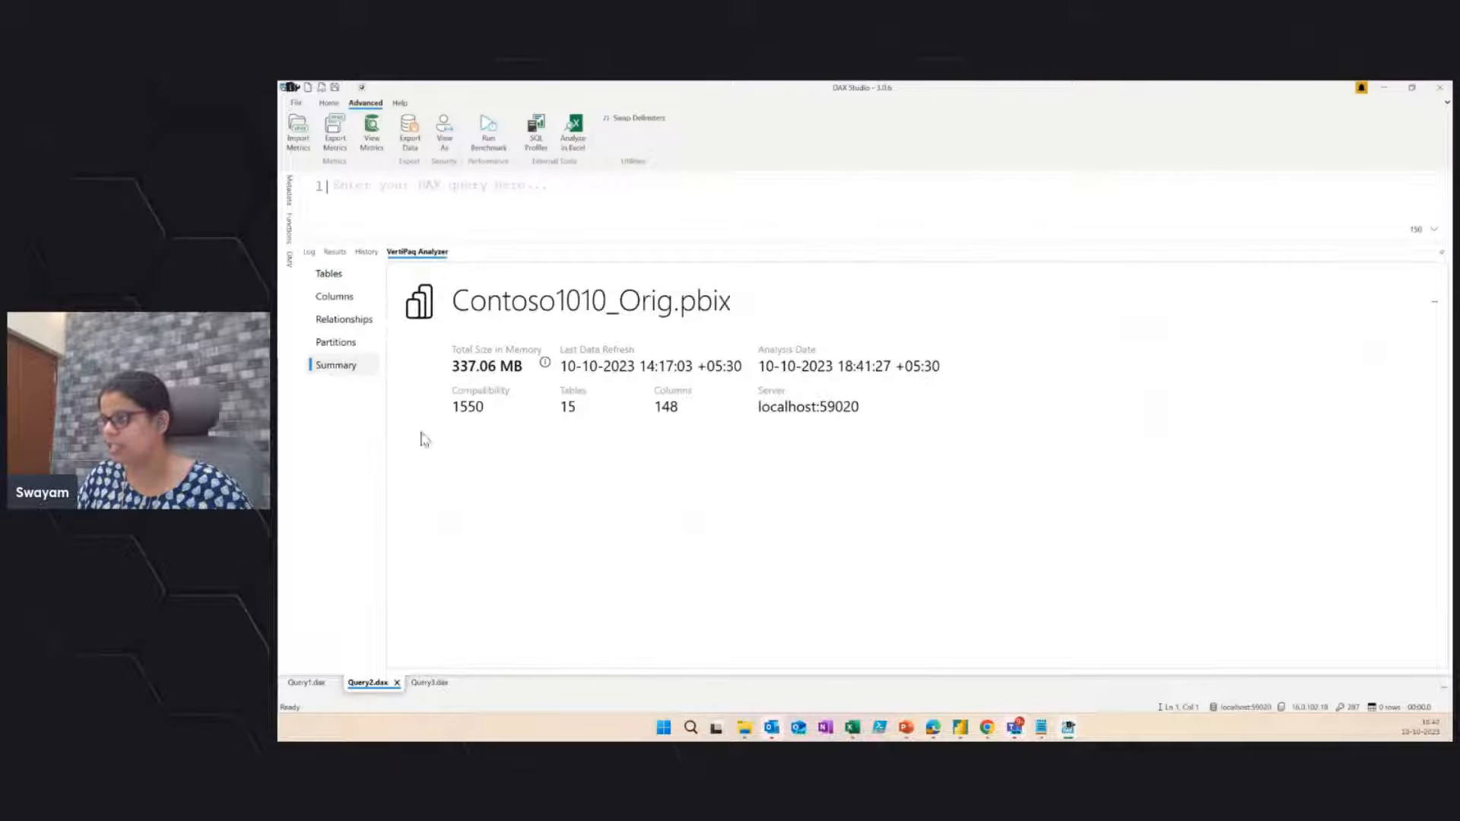
{"action": "left_click", "coordinate": [430, 684]}
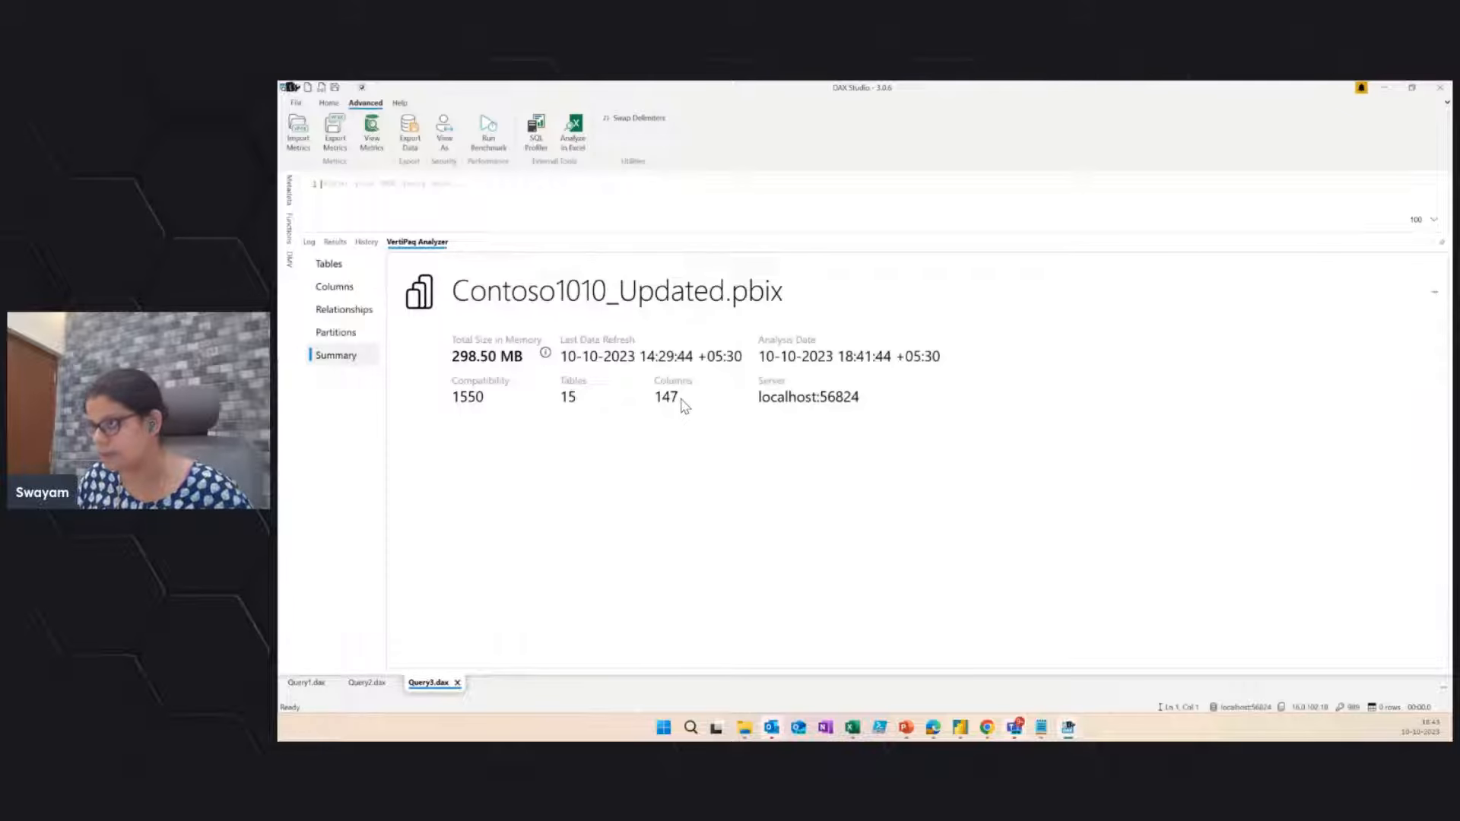
Step: Review the table metrics and summary of Contoso1010_Updated, and check its memory size against the Contoso1010_Orig summary
{"action": "left_click", "coordinate": [336, 241]}
{"action": "left_click", "coordinate": [415, 242]}
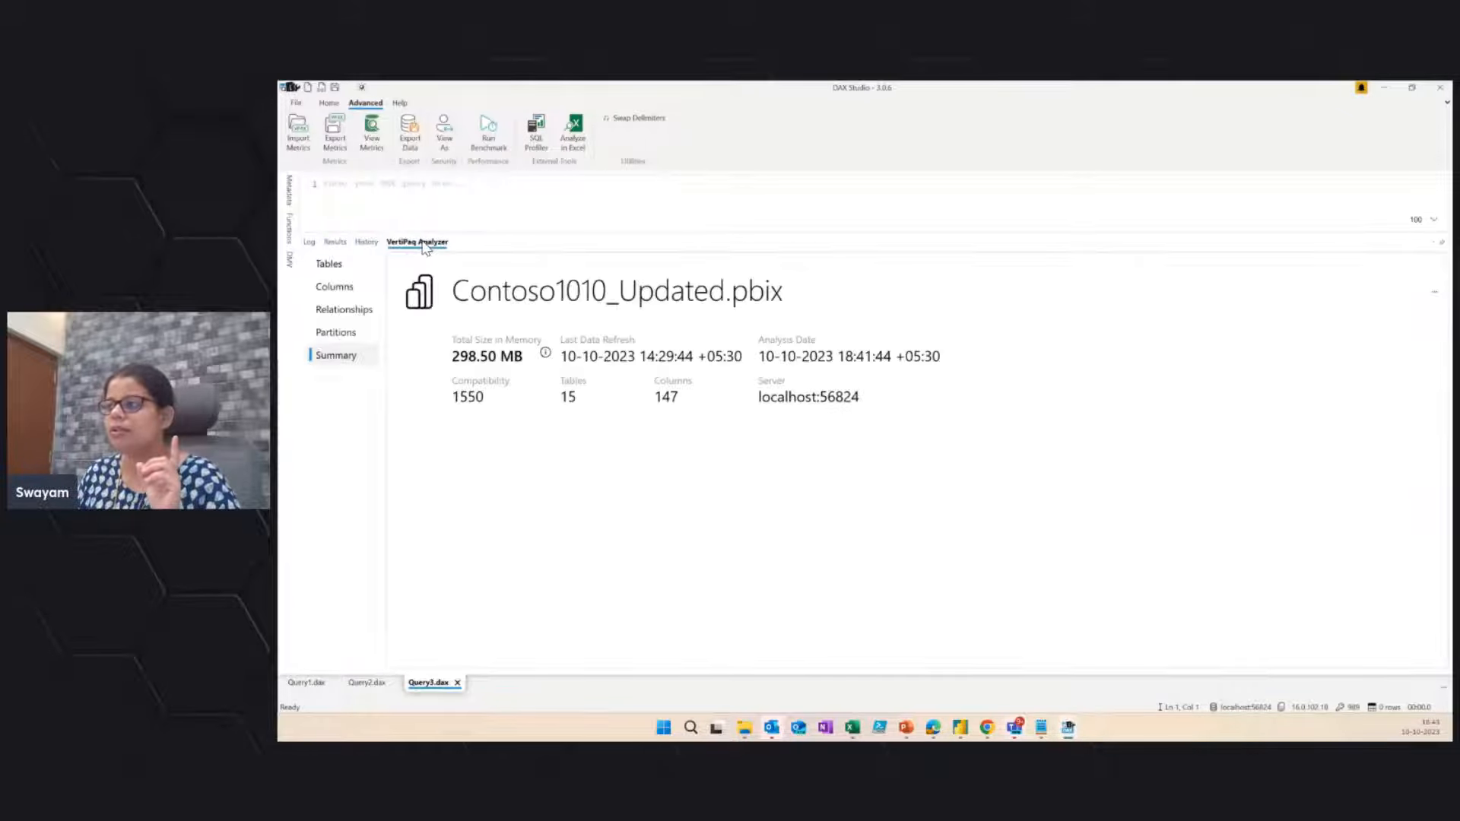
{"action": "left_click", "coordinate": [329, 264]}
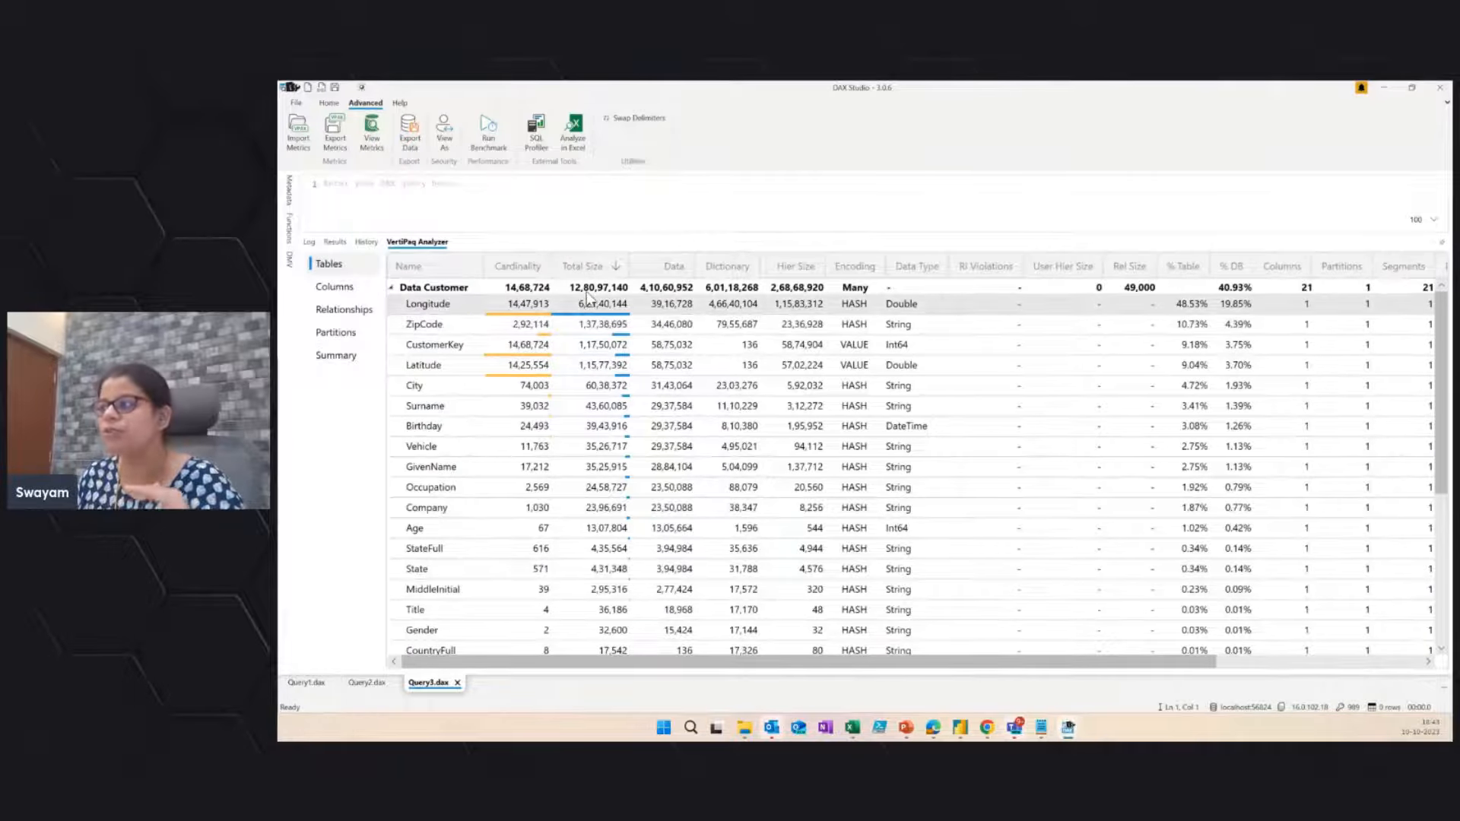
{"action": "left_click", "coordinate": [348, 358]}
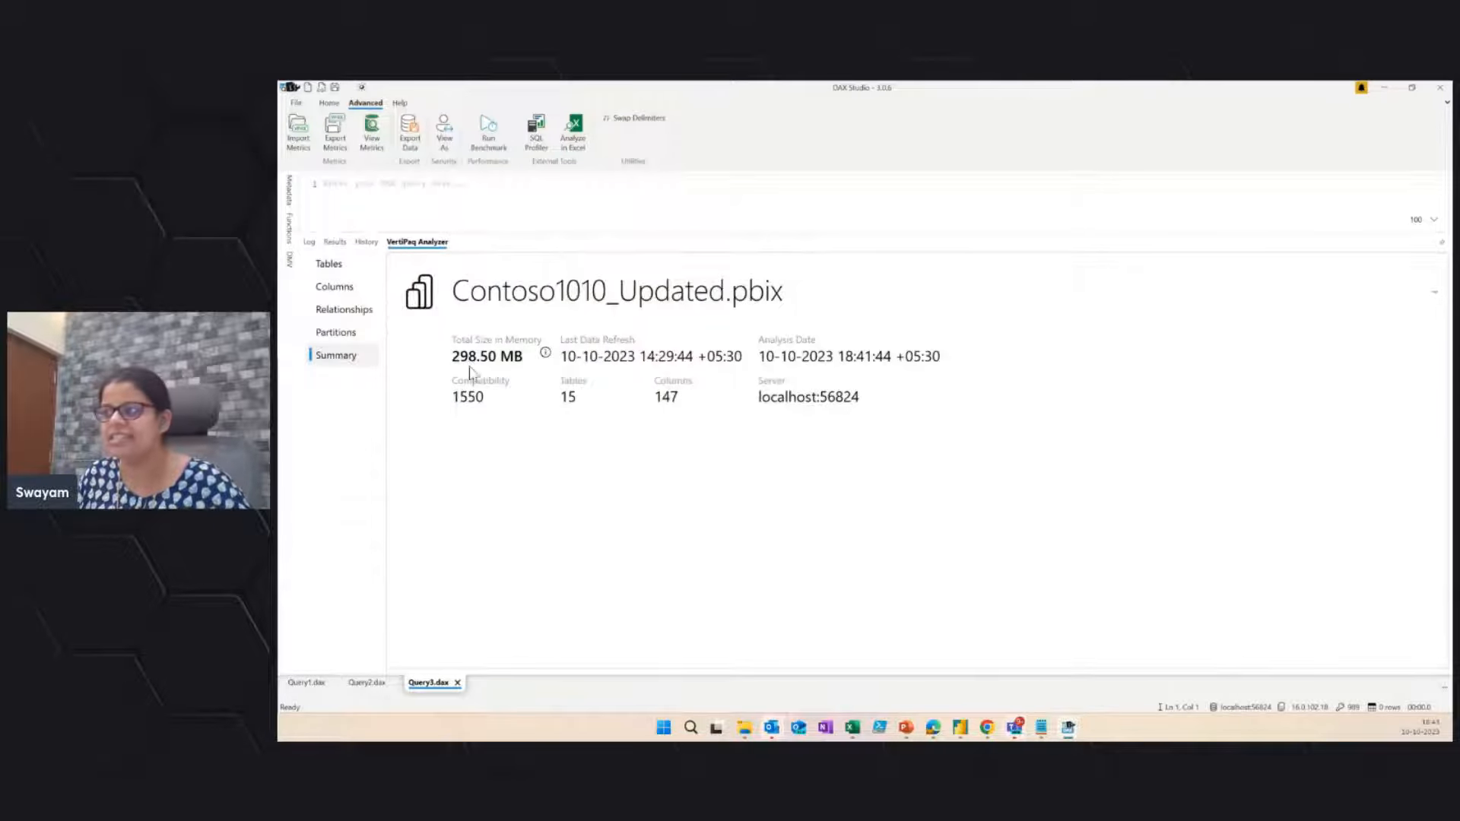
{"action": "left_click", "coordinate": [365, 682]}
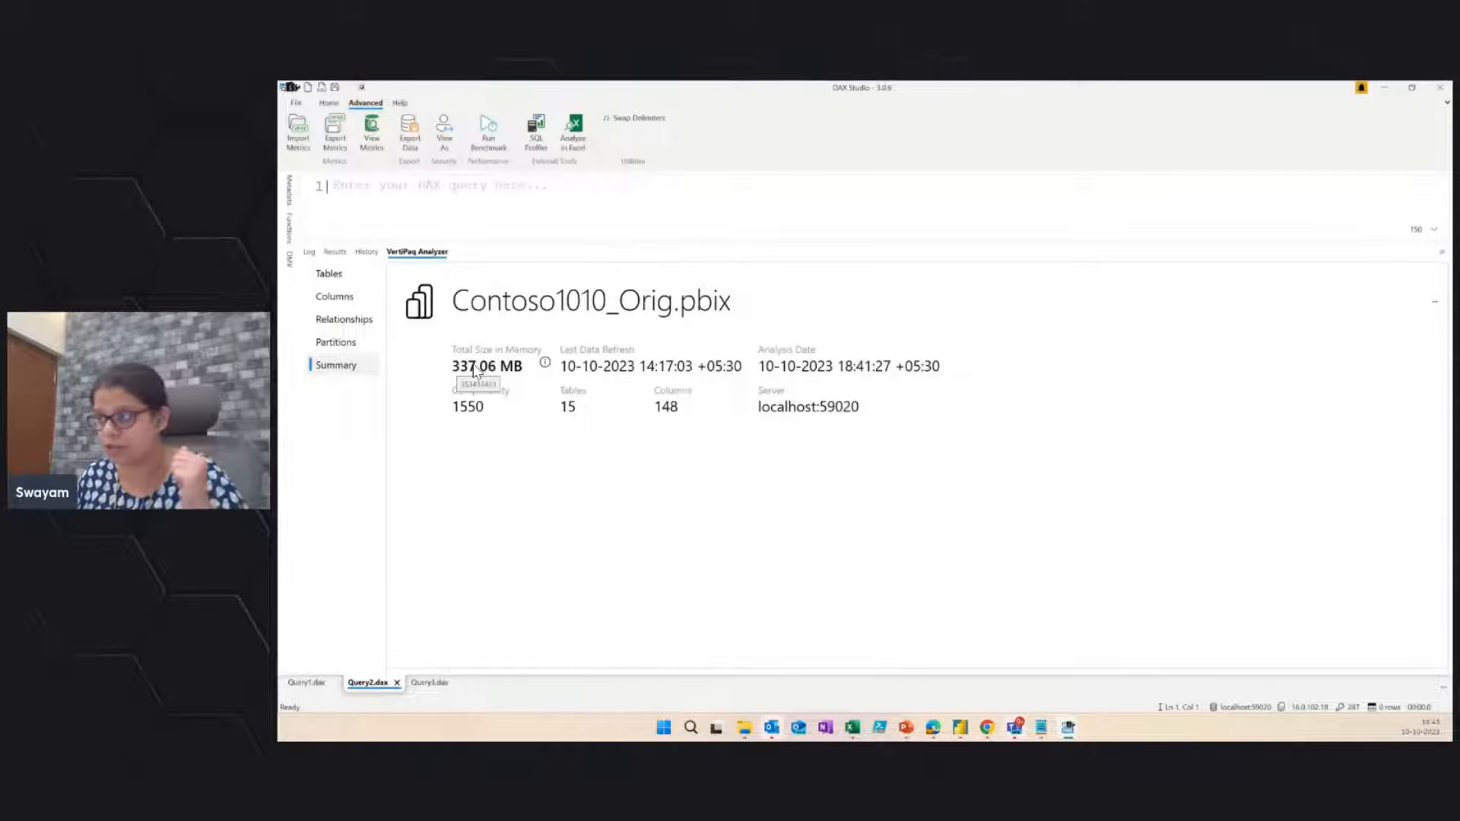
Step: Expand Data Customer in the Contoso1010_Orig table metrics and examine the size of its columns
{"action": "left_click", "coordinate": [344, 276]}
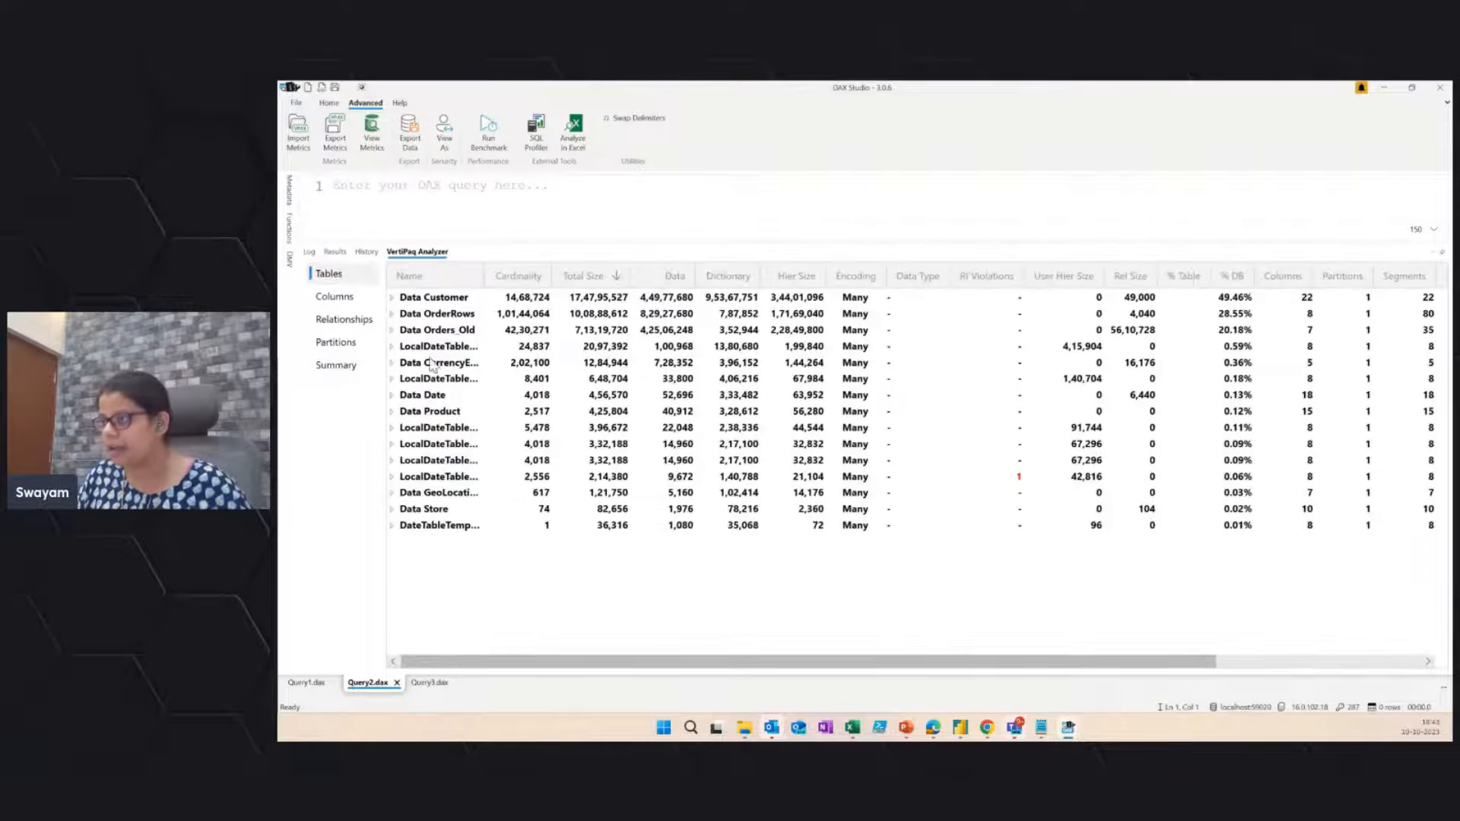
{"action": "left_click", "coordinate": [391, 297]}
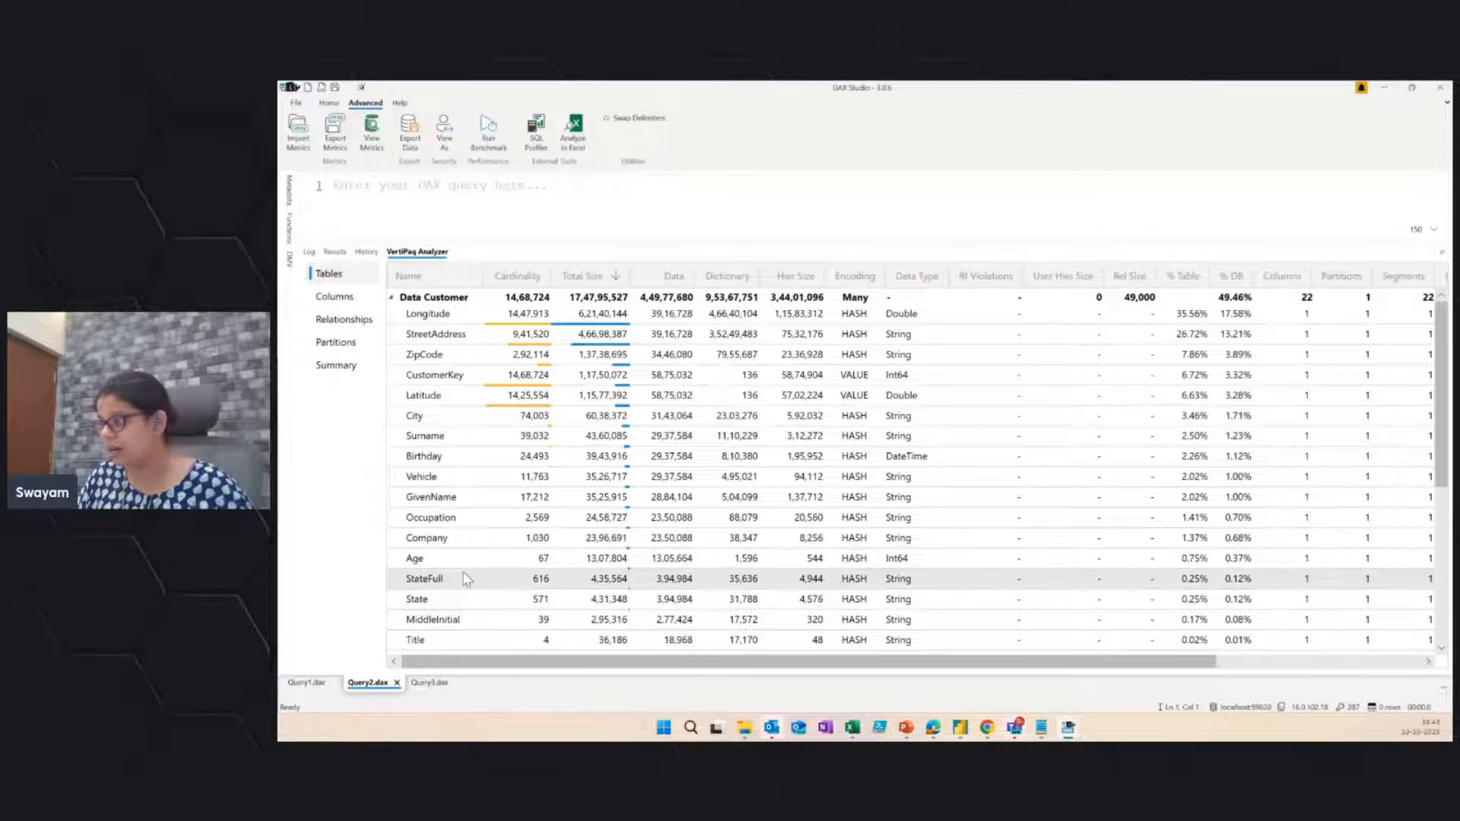
{"action": "scroll", "coordinate": [453, 563], "scroll_direction": "down", "scroll_amount": 1}
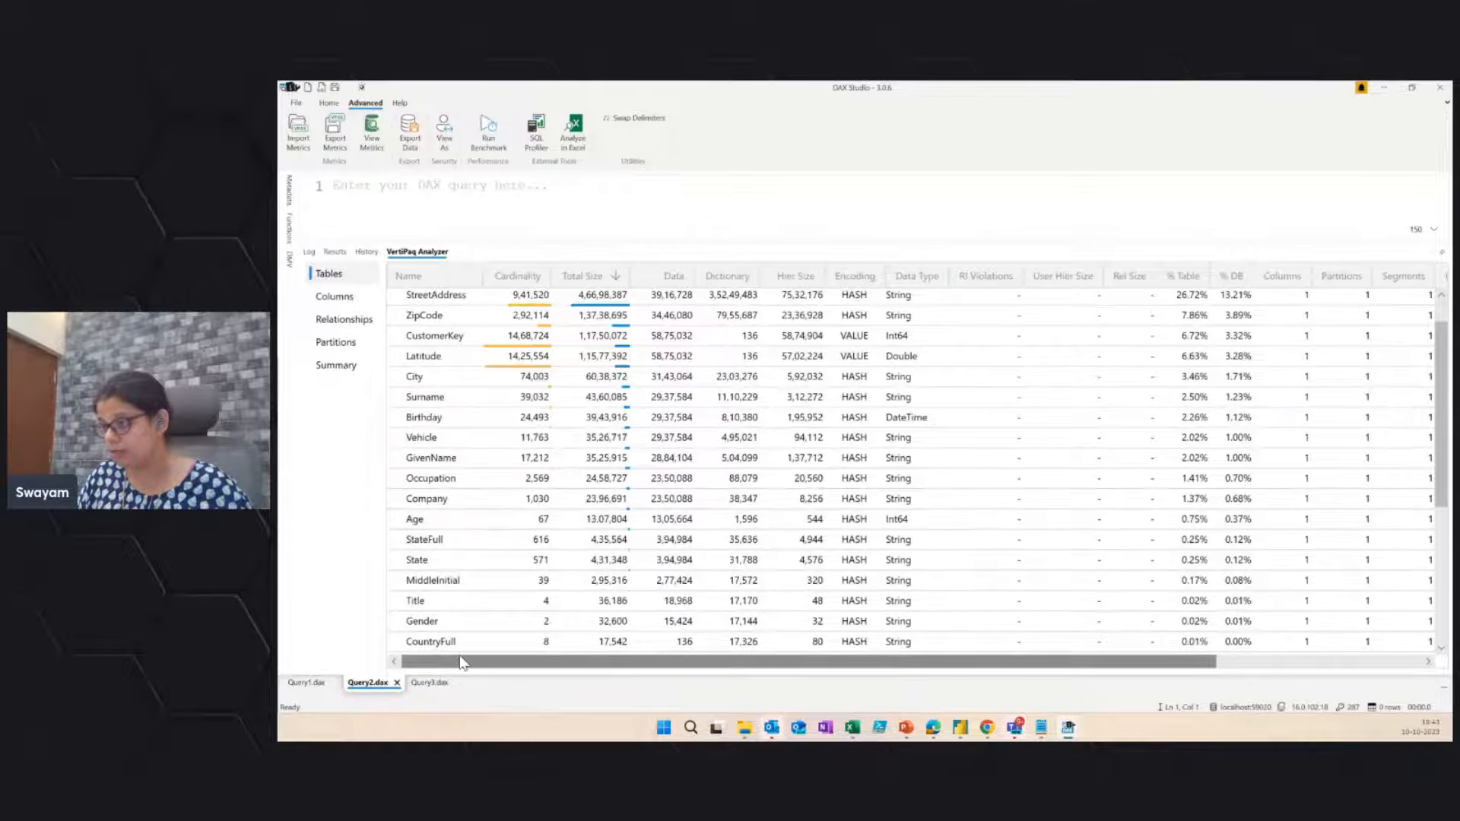
Step: Examine the sizes of the smaller Data Customer columns and the remaining tables in the Contoso1010_Orig metrics
{"action": "scroll", "coordinate": [455, 550], "scroll_direction": "down", "scroll_amount": 1}
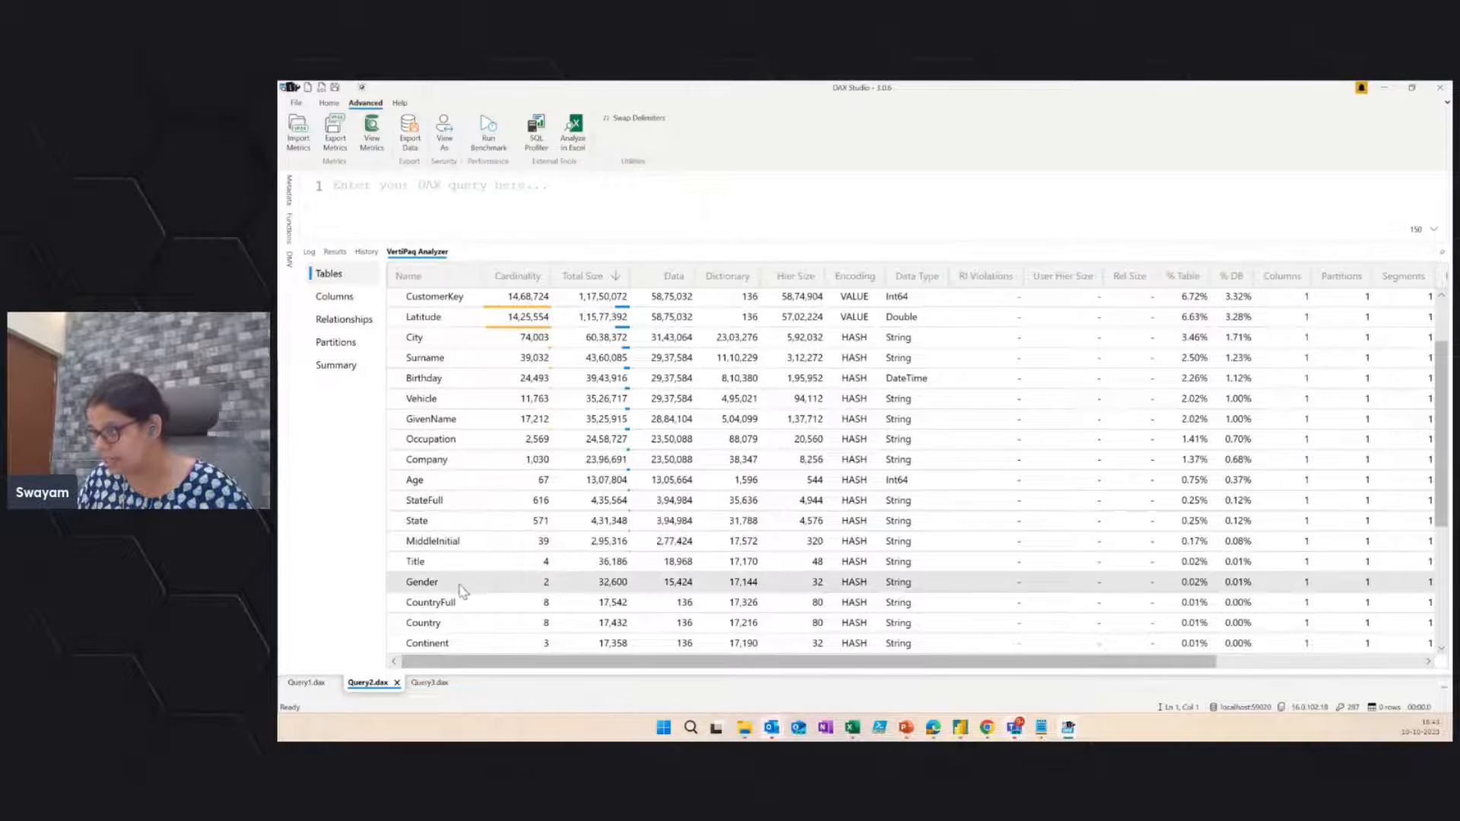
{"action": "scroll", "coordinate": [459, 583], "scroll_direction": "down", "scroll_amount": 1}
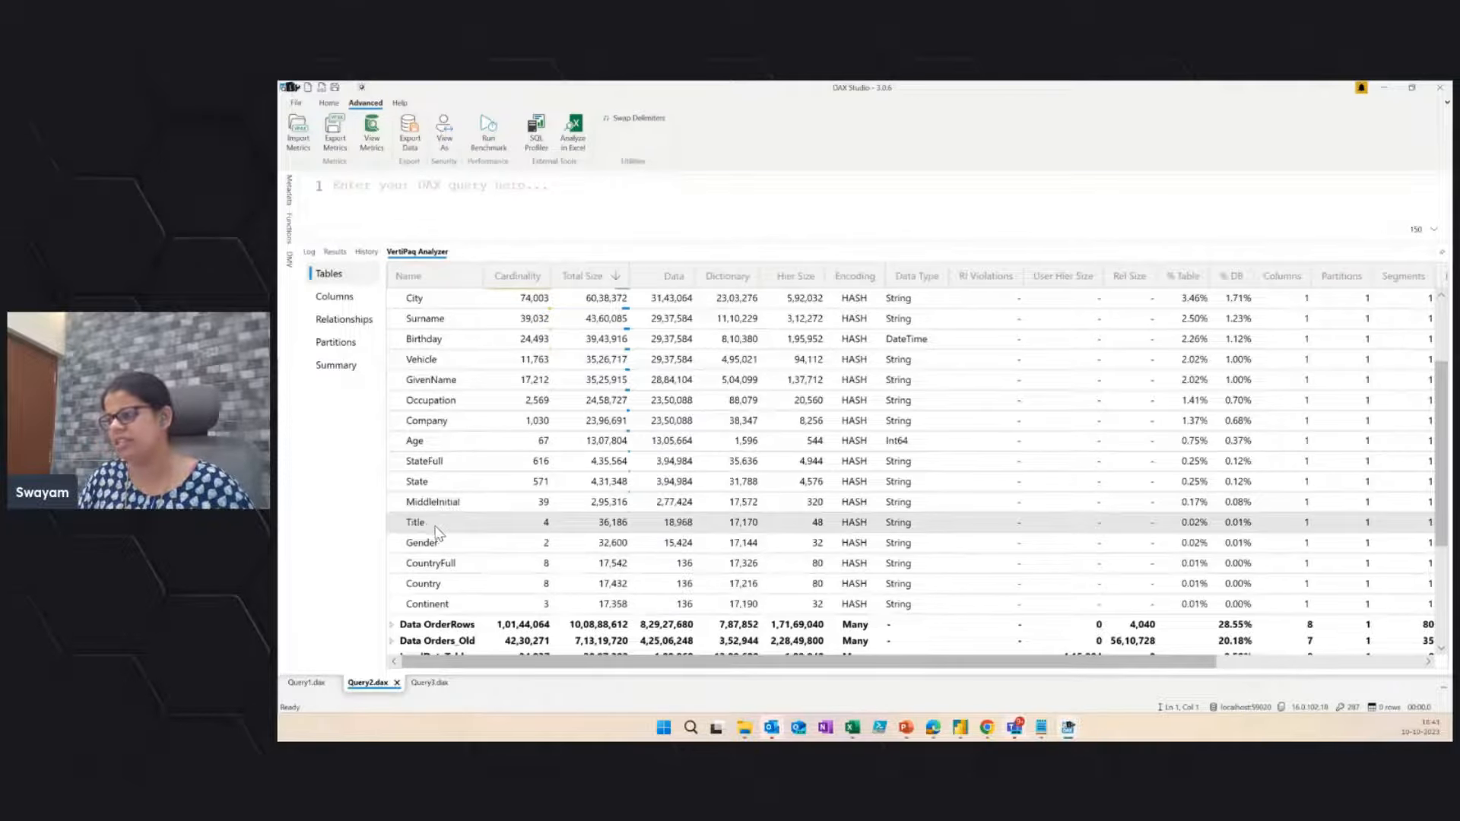
{"action": "scroll", "coordinate": [466, 468], "scroll_direction": "down", "scroll_amount": 2}
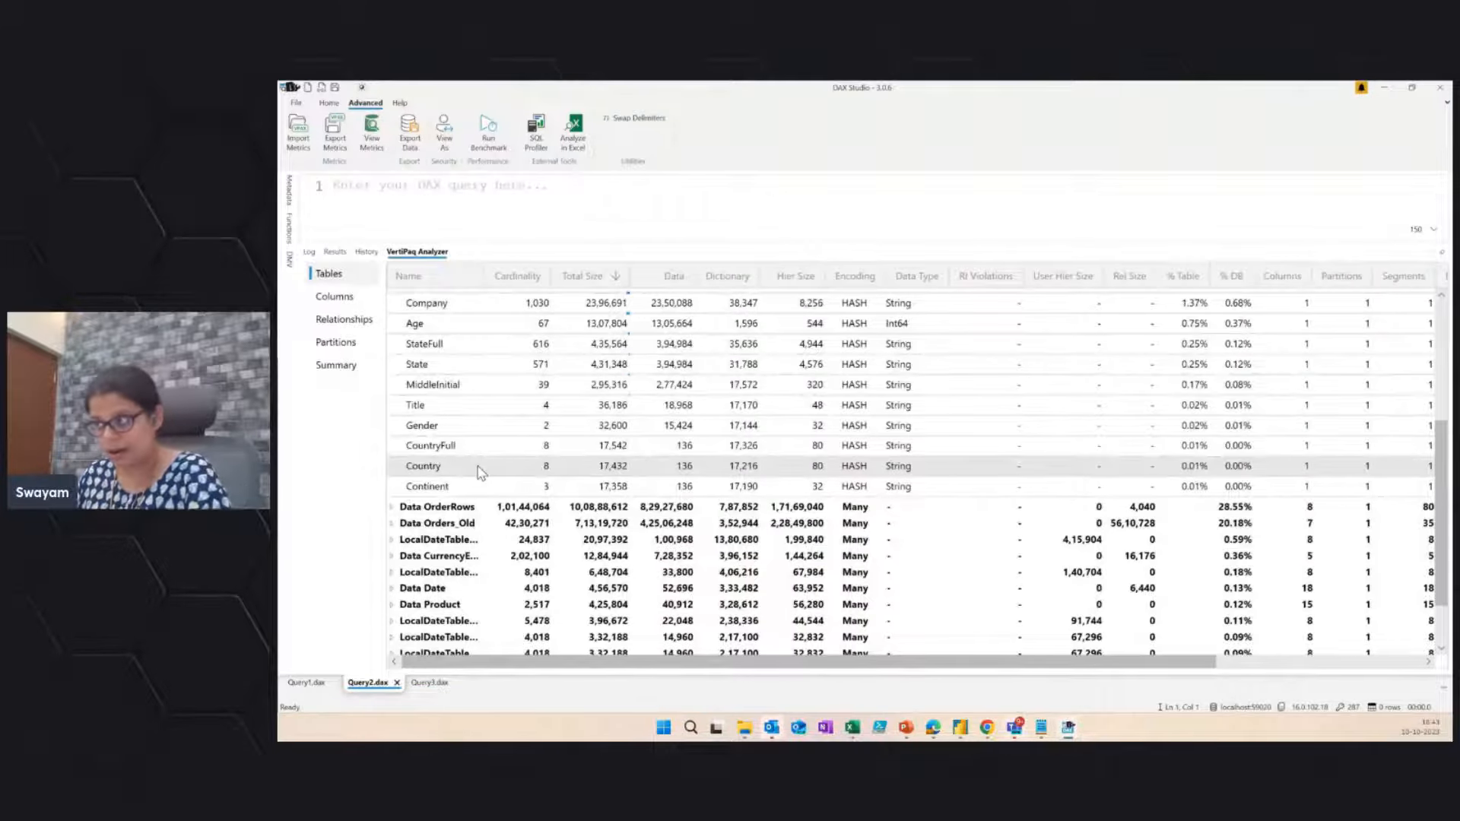
{"action": "scroll", "coordinate": [537, 453], "scroll_direction": "down", "scroll_amount": 1}
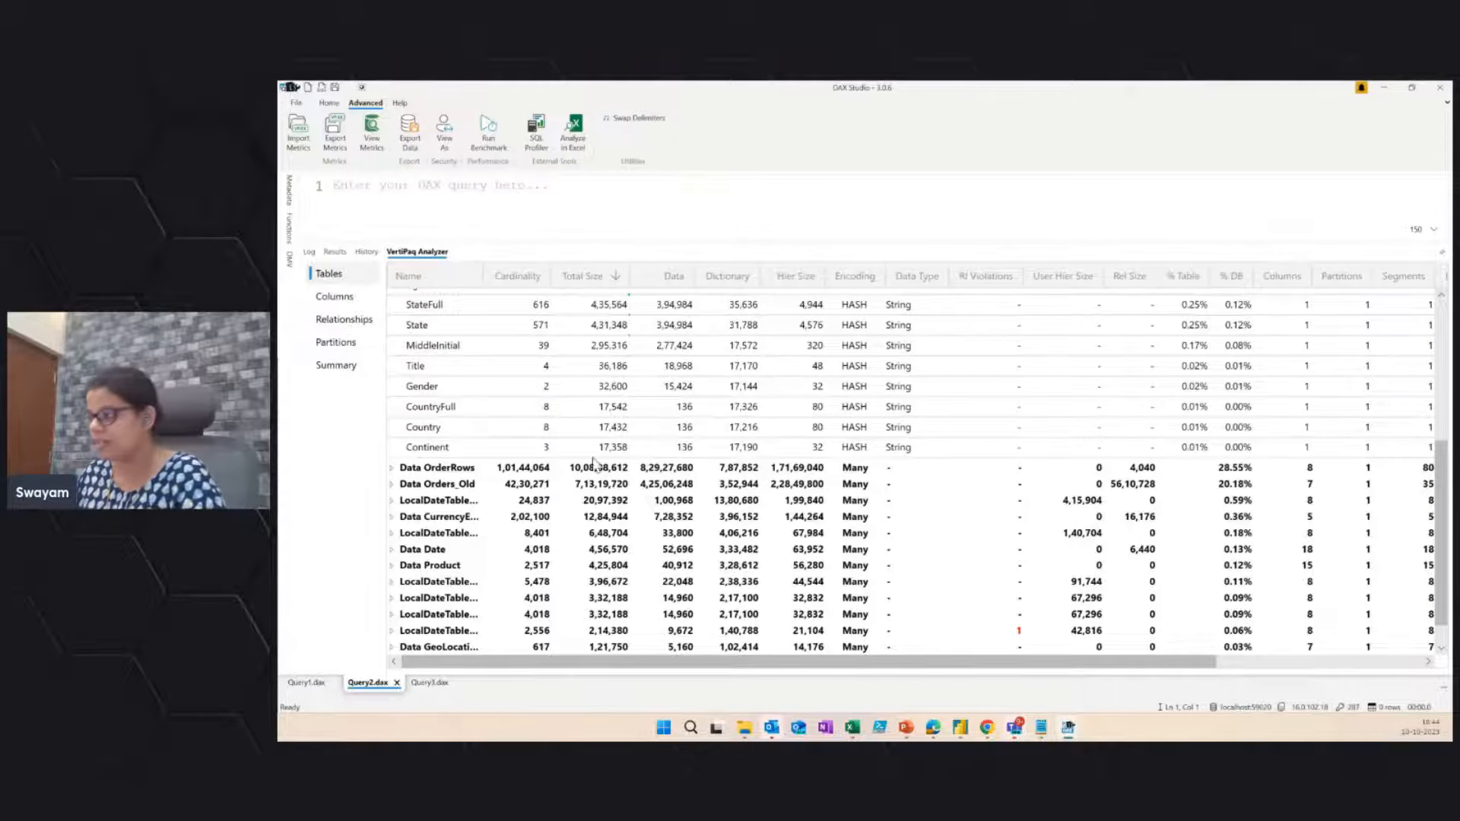
{"action": "scroll", "coordinate": [567, 477], "scroll_direction": "up", "scroll_amount": 5}
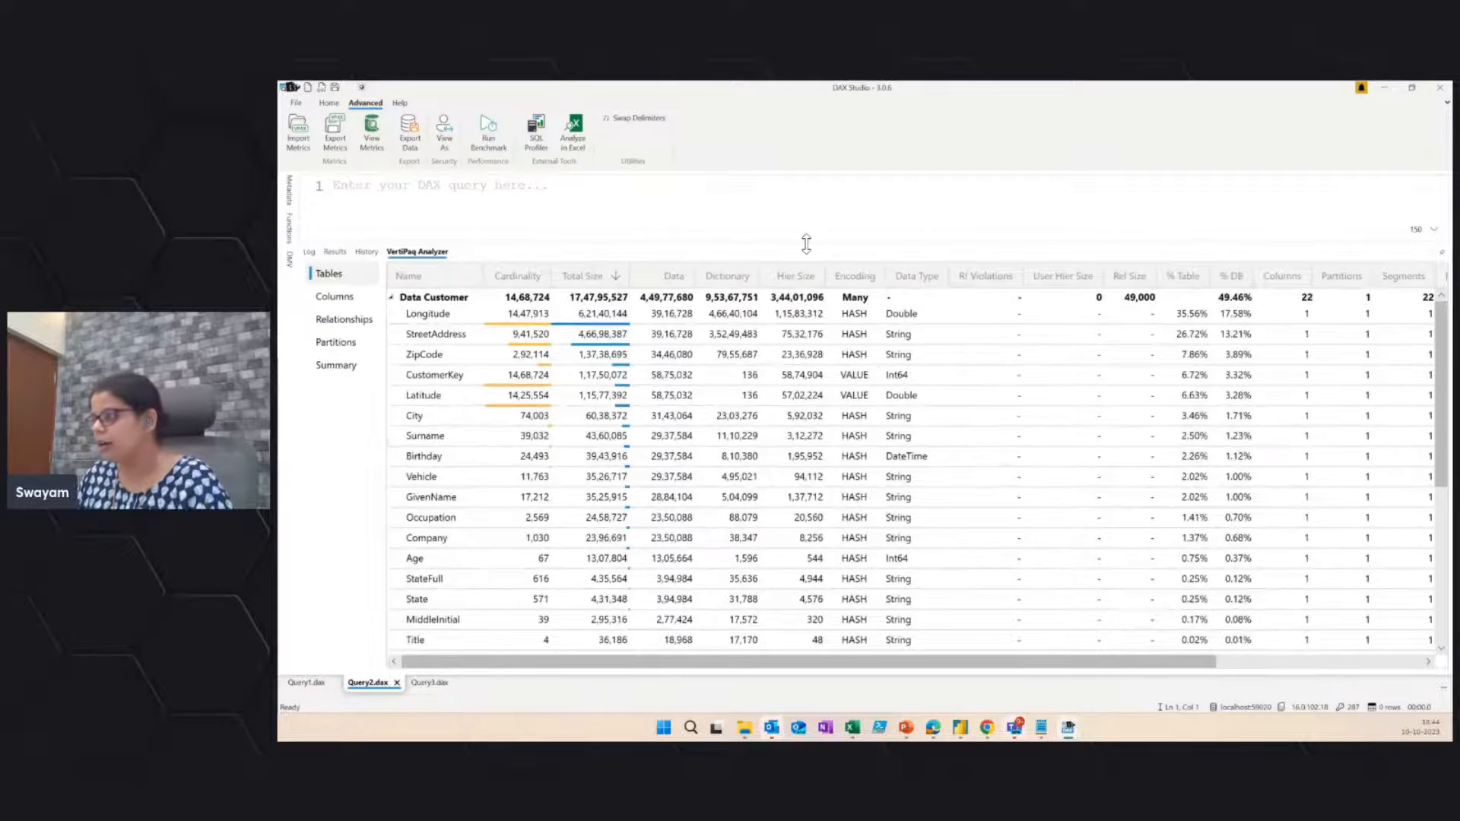
Step: Enlarge the query editor area and review the VertiPaq Analyzer column metrics across all tables of Contoso1010_Orig
{"action": "left_click_drag", "start_coordinate": [806, 244], "coordinate": [806, 310]}
{"action": "left_click", "coordinate": [349, 365]}
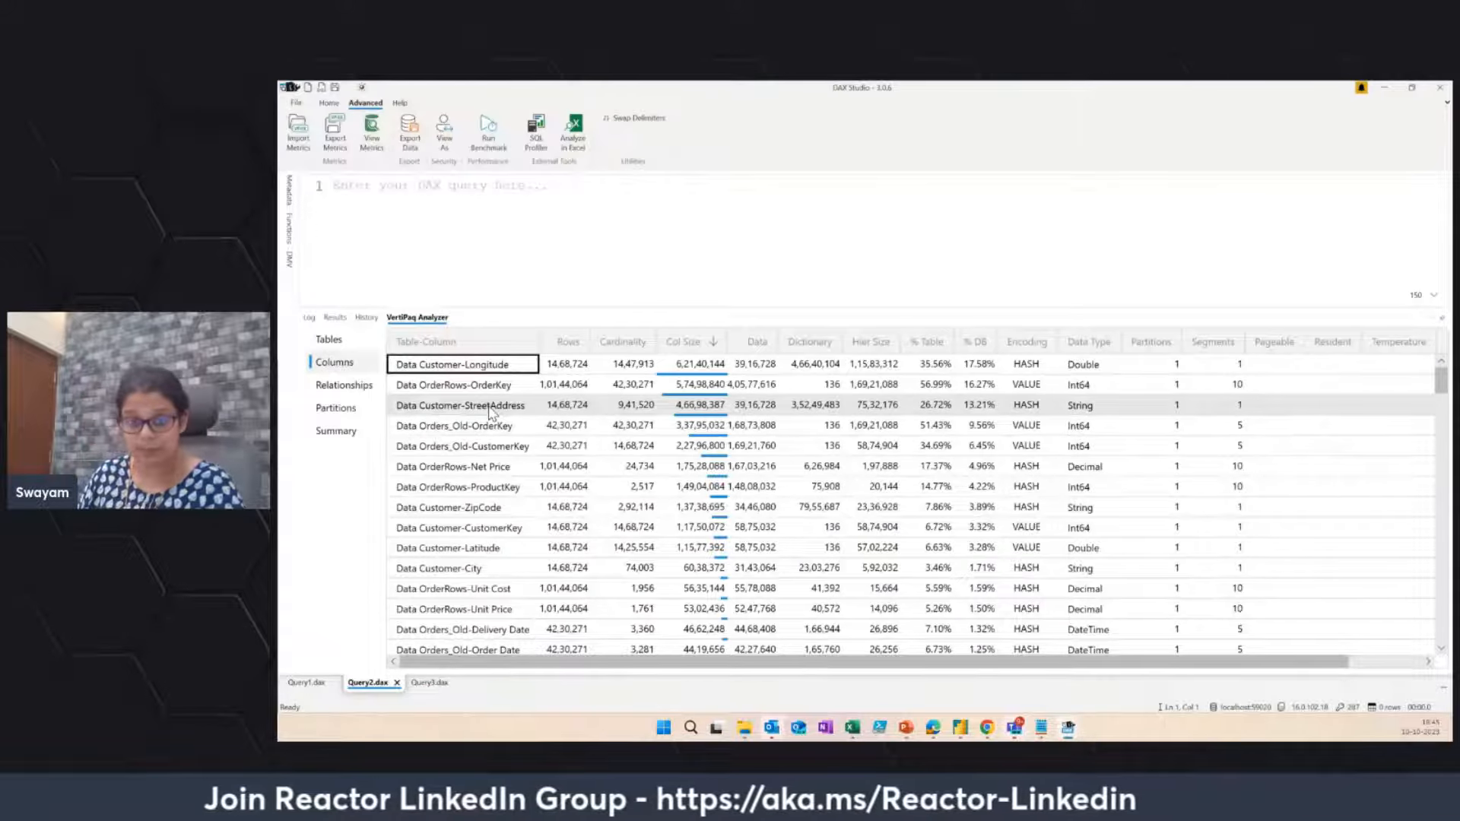
{"action": "scroll", "coordinate": [492, 471], "scroll_direction": "down", "scroll_amount": 6}
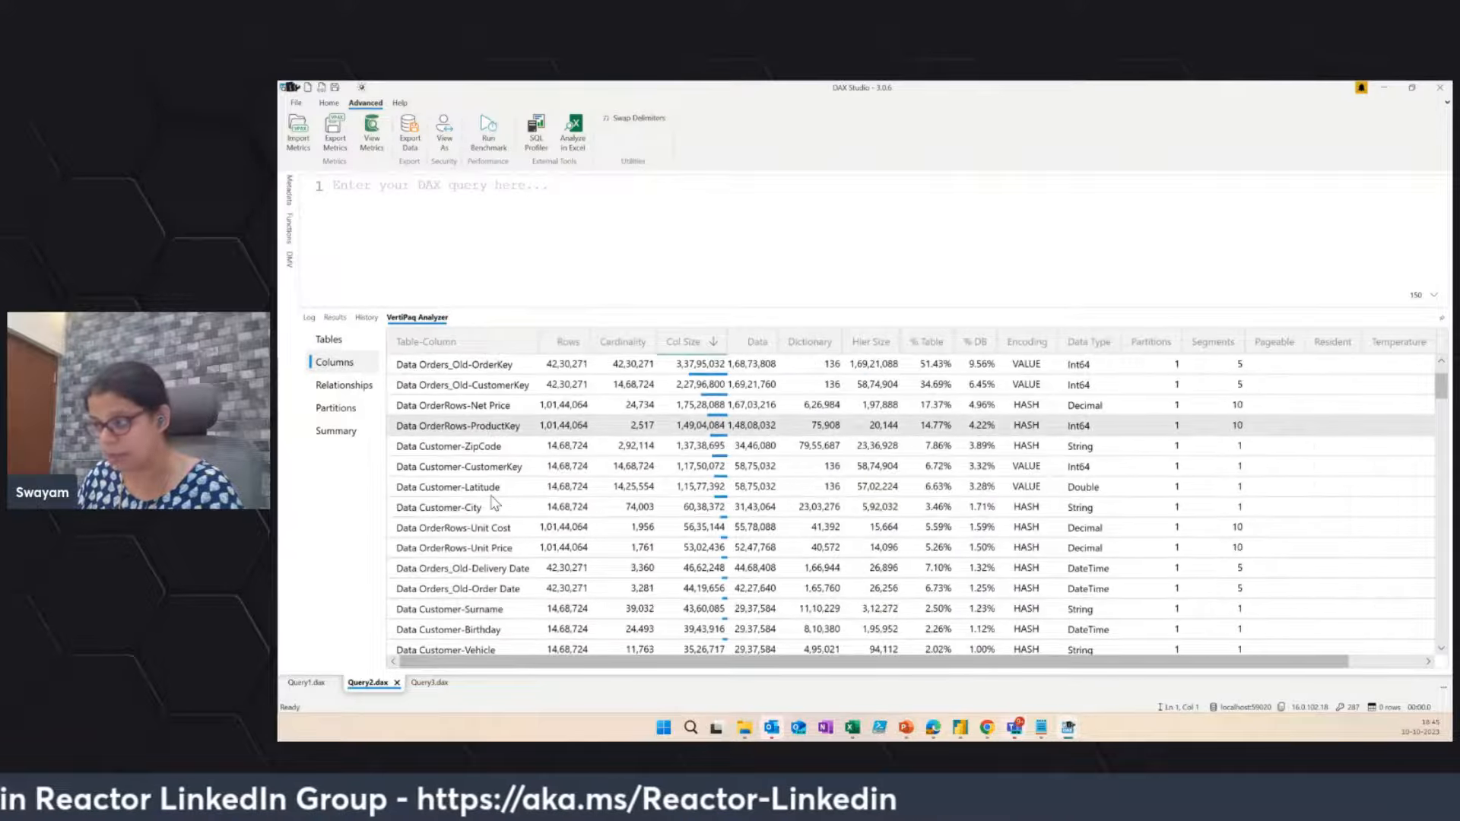
{"action": "scroll", "coordinate": [494, 502], "scroll_direction": "down", "scroll_amount": 3}
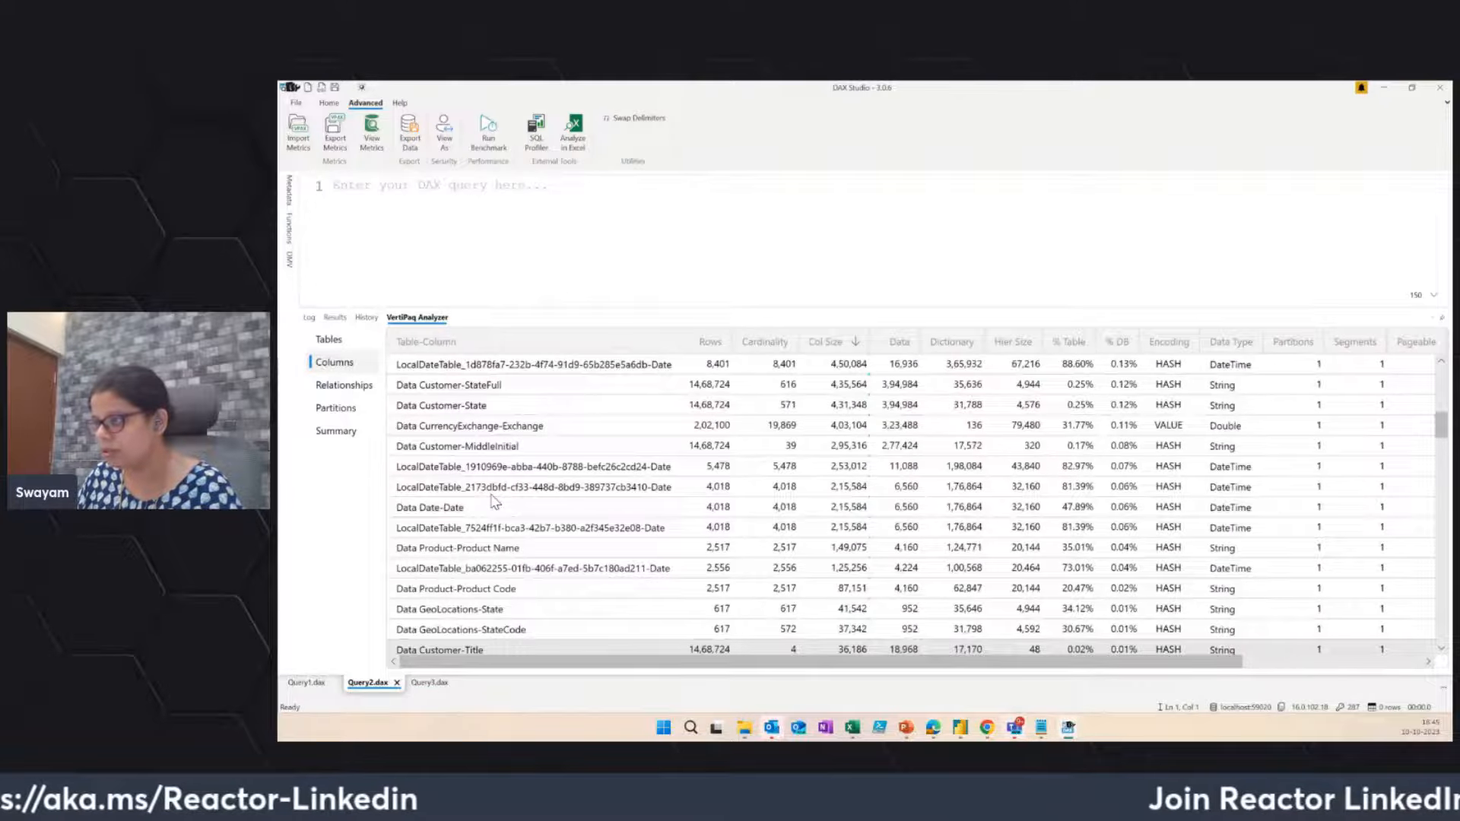
Step: Return to the table metrics and examine the columns of Data OrderRows and Data Orders_Old one table at a time
{"action": "left_click", "coordinate": [329, 339]}
{"action": "left_click", "coordinate": [391, 380]}
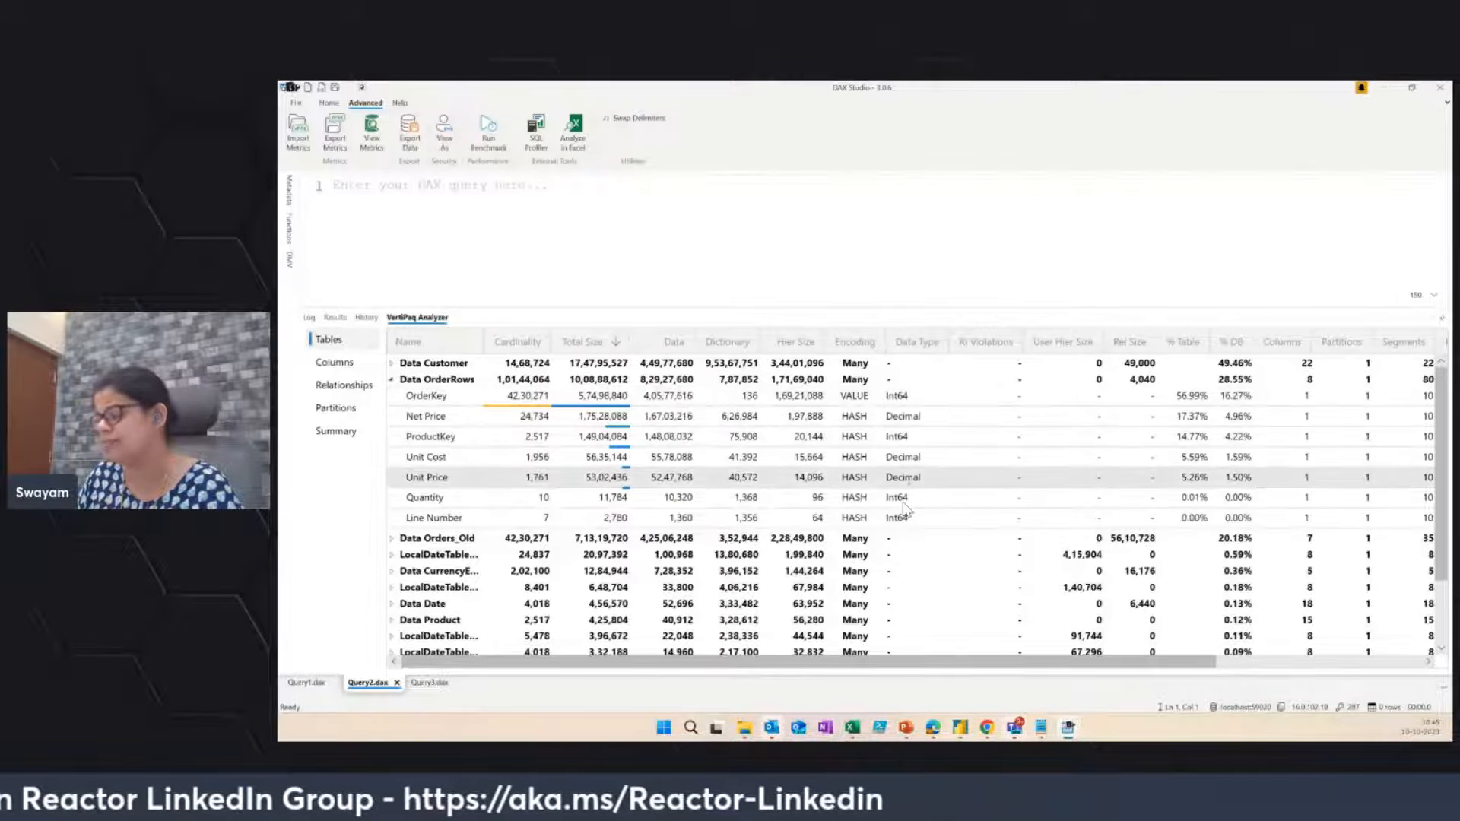
{"action": "left_click", "coordinate": [393, 380]}
{"action": "left_click", "coordinate": [391, 396]}
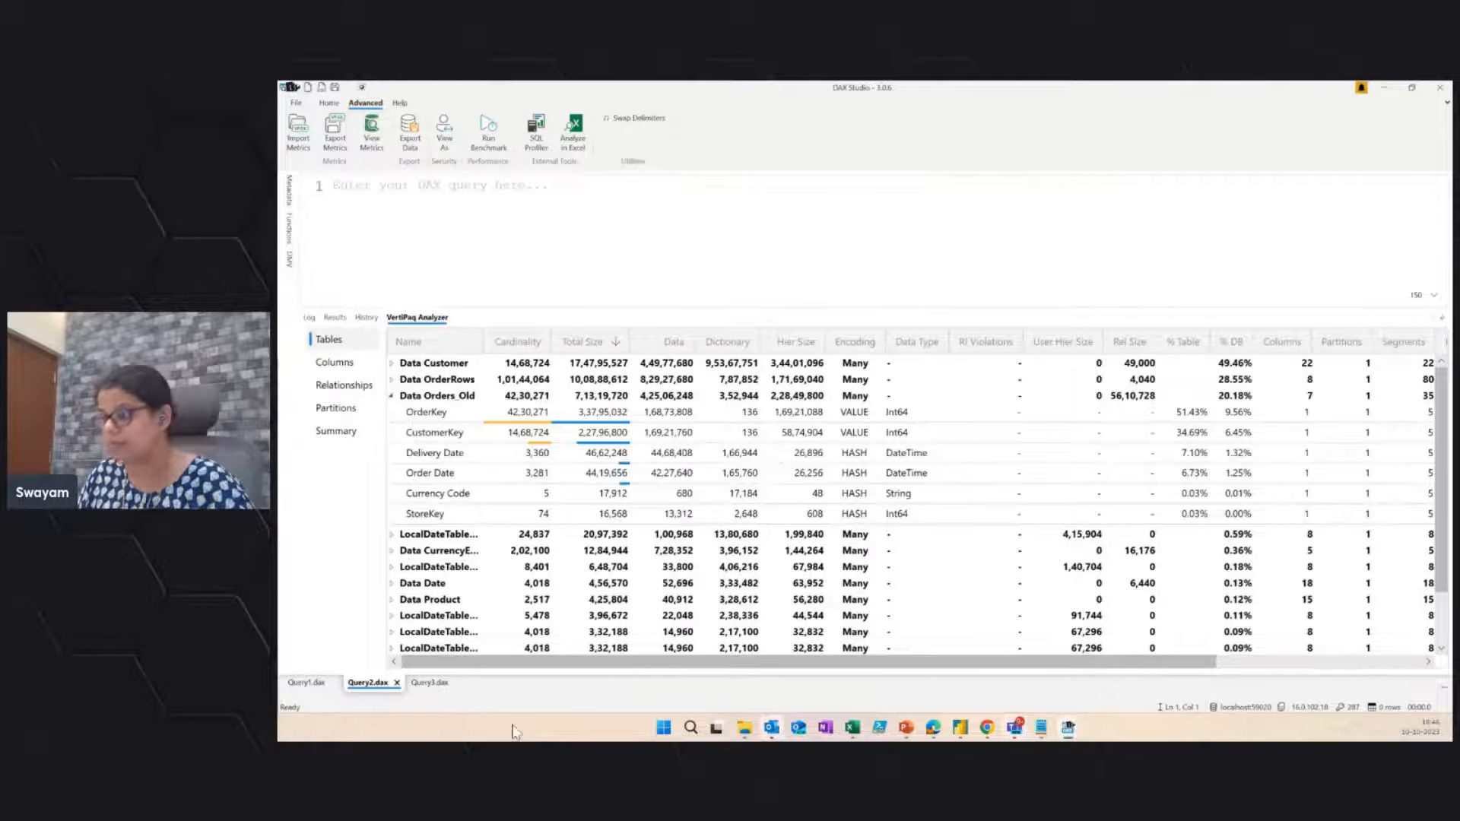
Step: Switch to the Contoso1010_Orig file in Power BI Desktop and open its options
{"action": "mouse_move", "coordinate": [959, 727]}
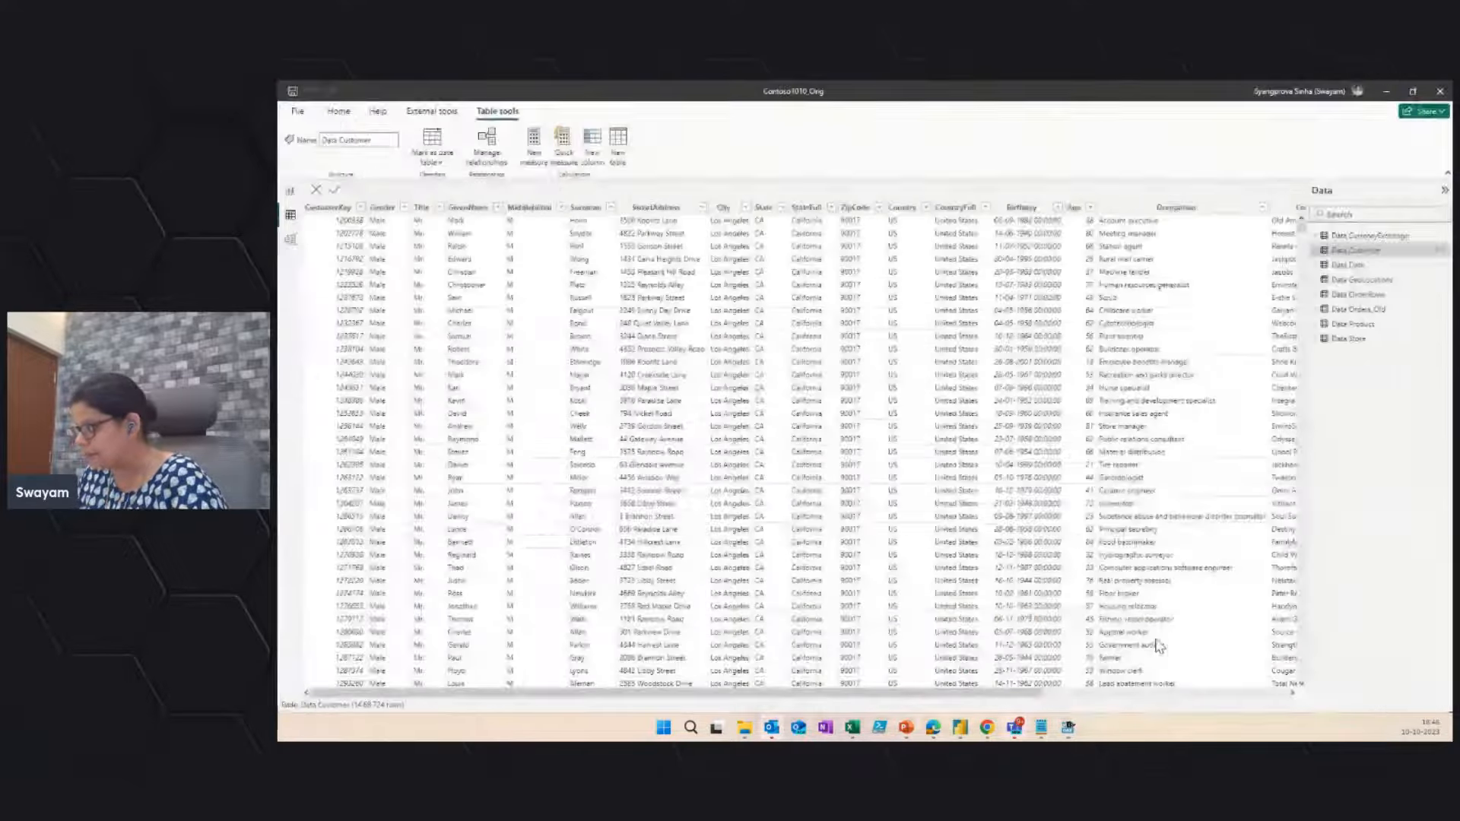
{"action": "left_click", "coordinate": [1086, 652]}
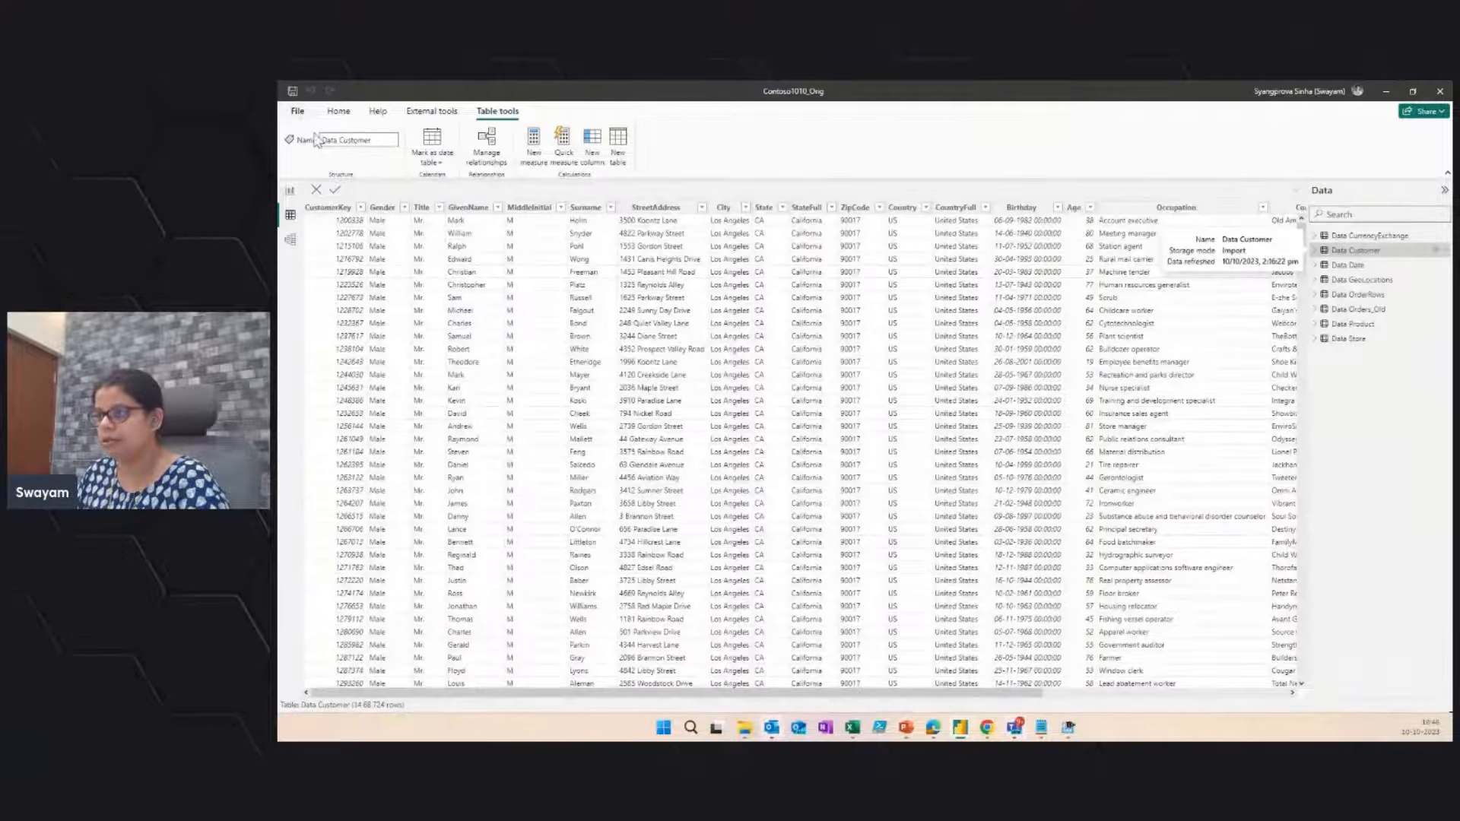
{"action": "left_click", "coordinate": [298, 112]}
{"action": "left_click", "coordinate": [330, 330]}
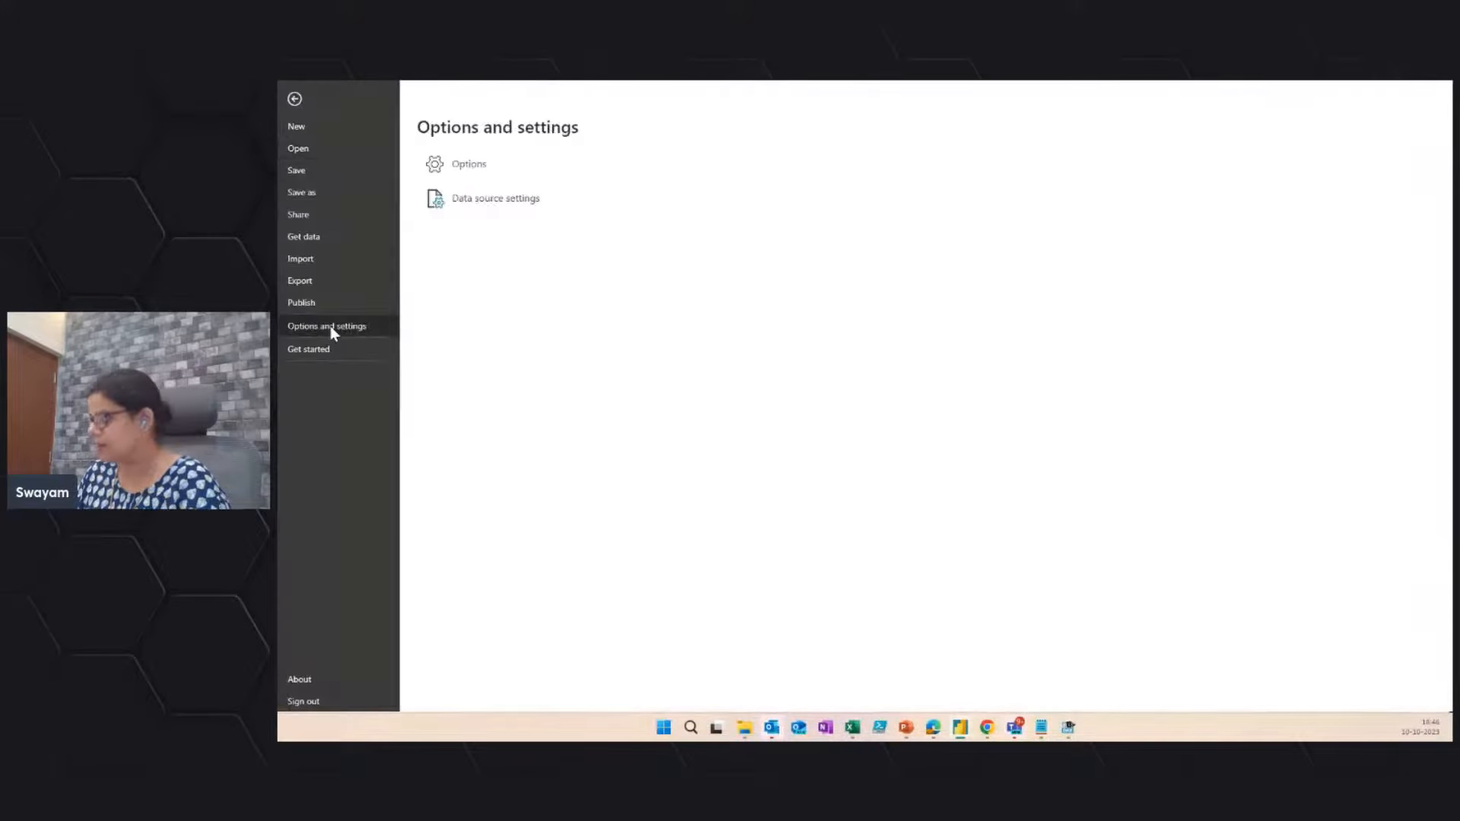
{"action": "left_click", "coordinate": [470, 165]}
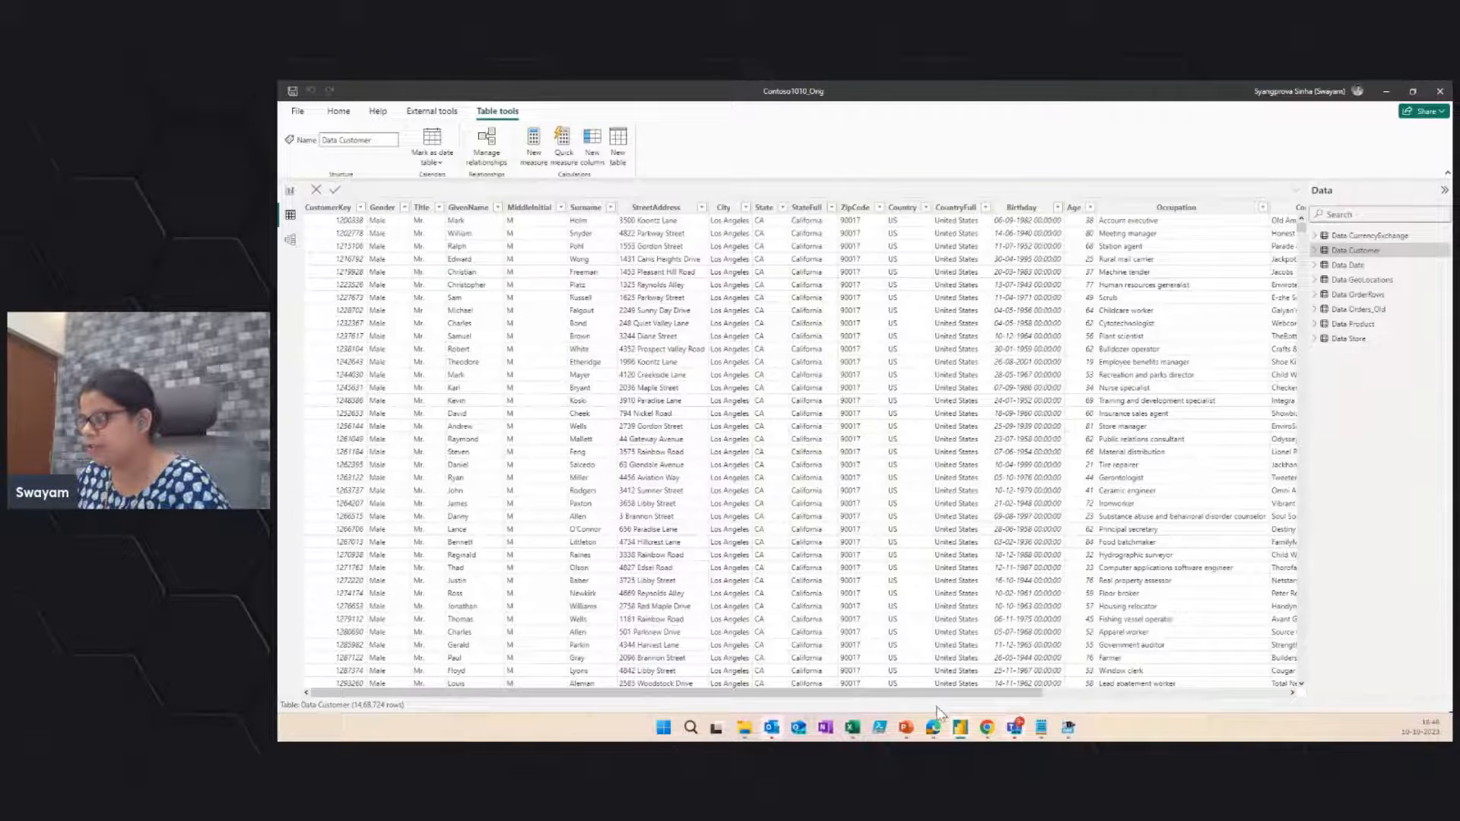
Step: Switch between the Contoso1010_Updated and Contoso1010_Orig windows and select the Occupation column of Data Customer in Contoso1010_Orig
{"action": "mouse_move", "coordinate": [960, 735]}
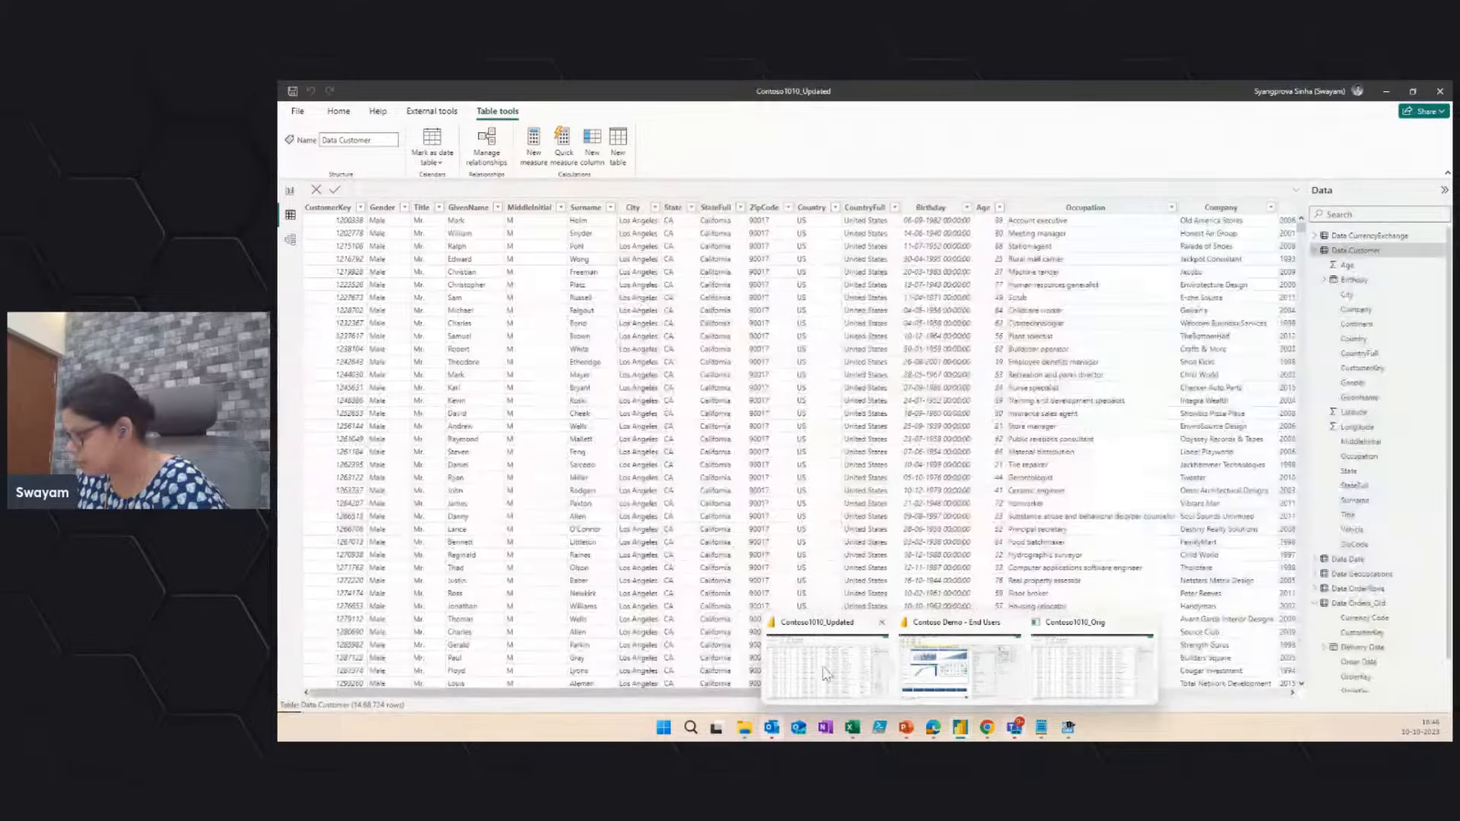
{"action": "left_click", "coordinate": [827, 674]}
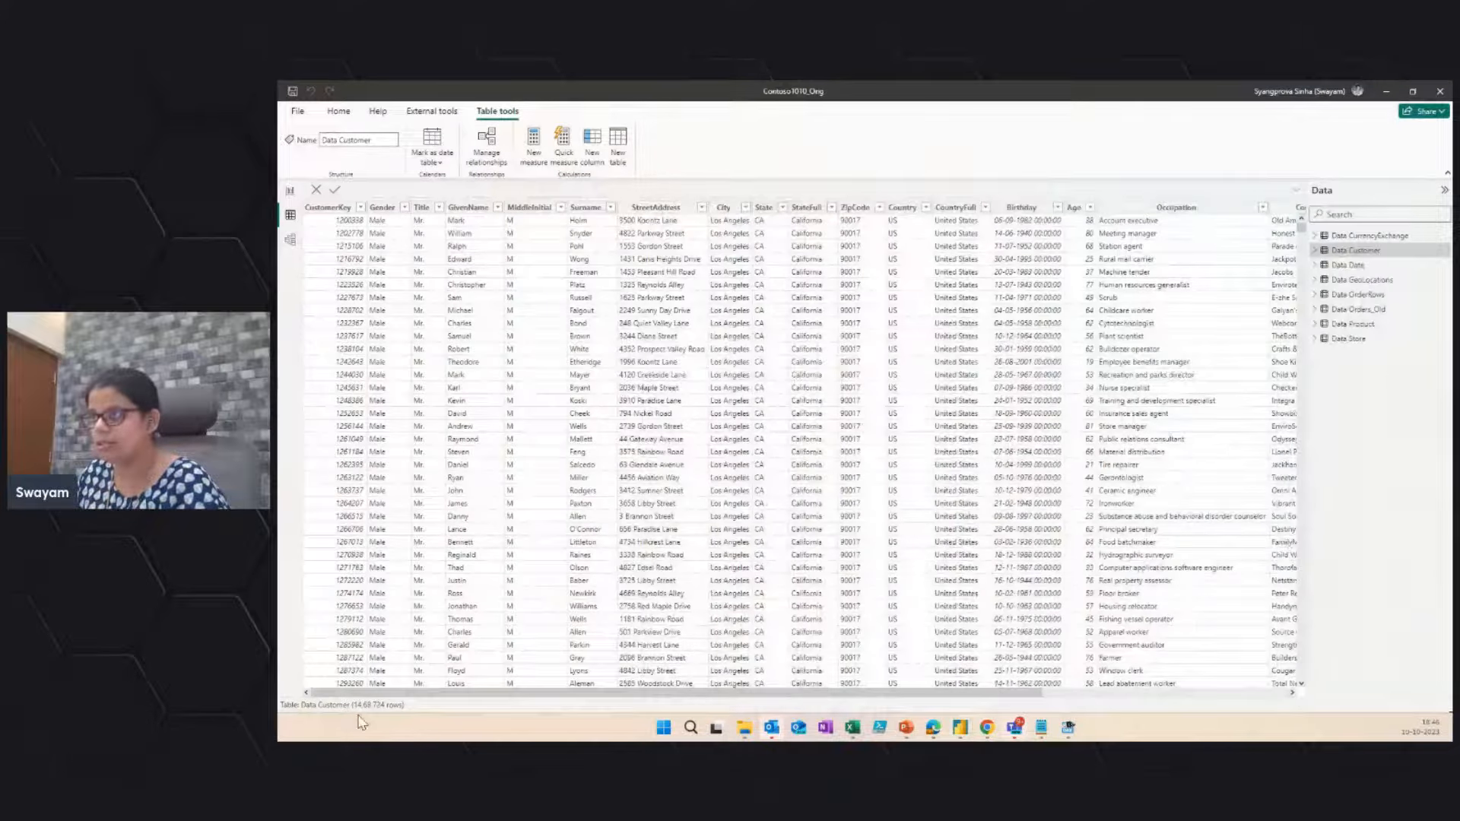
{"action": "key", "text": "alt+Tab"}
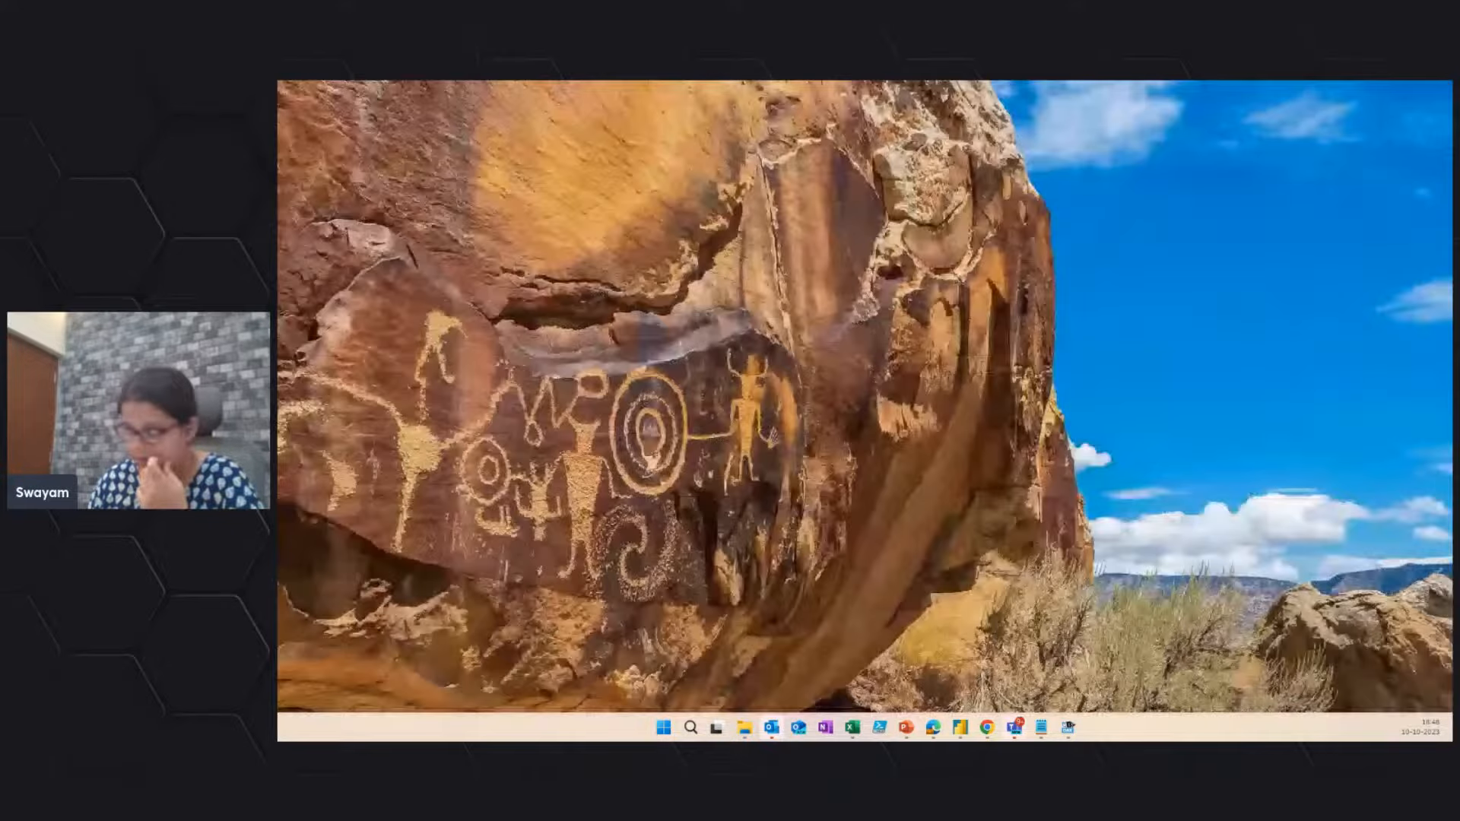
{"action": "left_click", "coordinate": [1153, 617]}
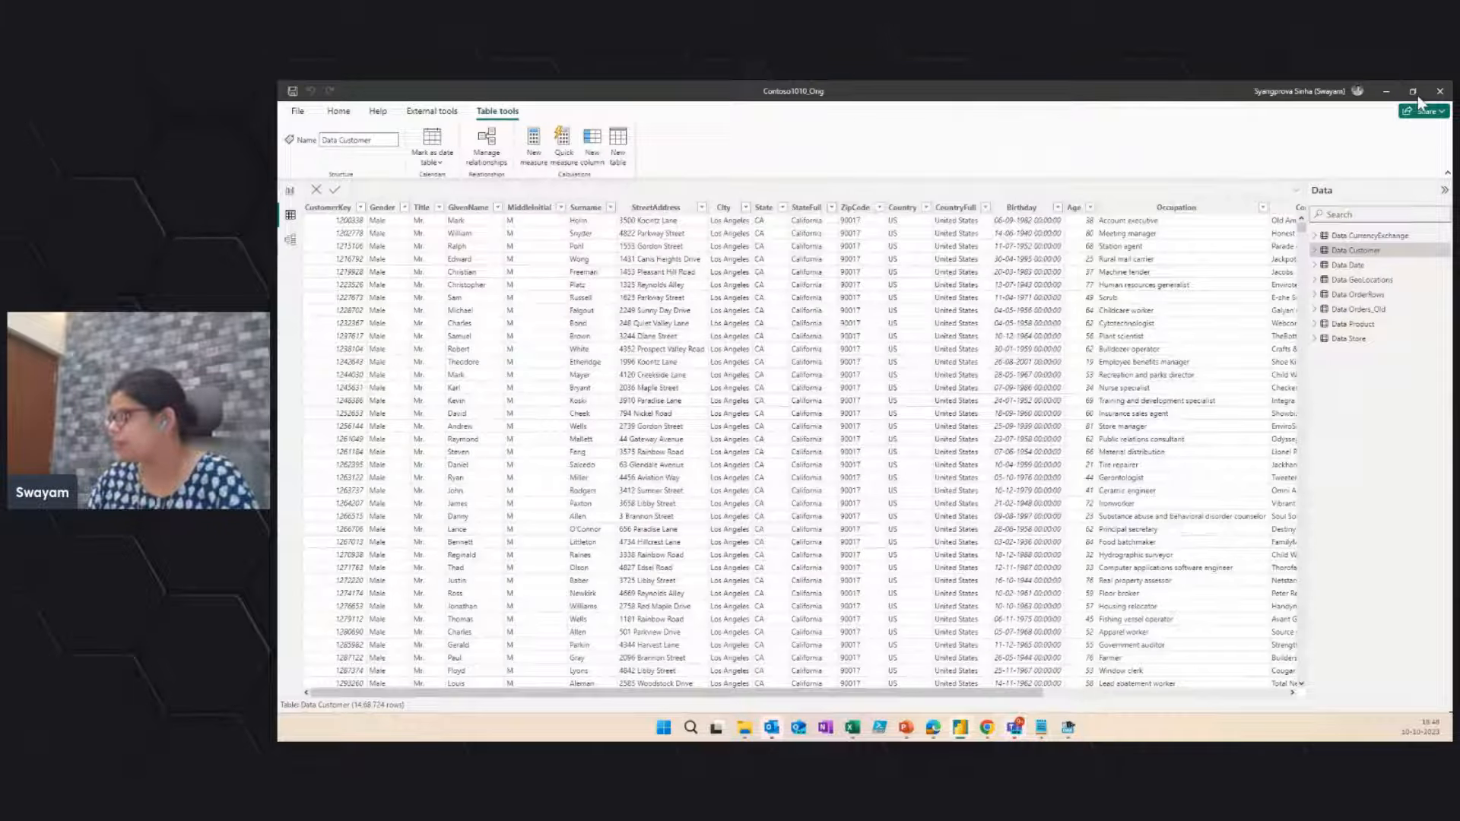
{"action": "left_click", "coordinate": [1182, 619]}
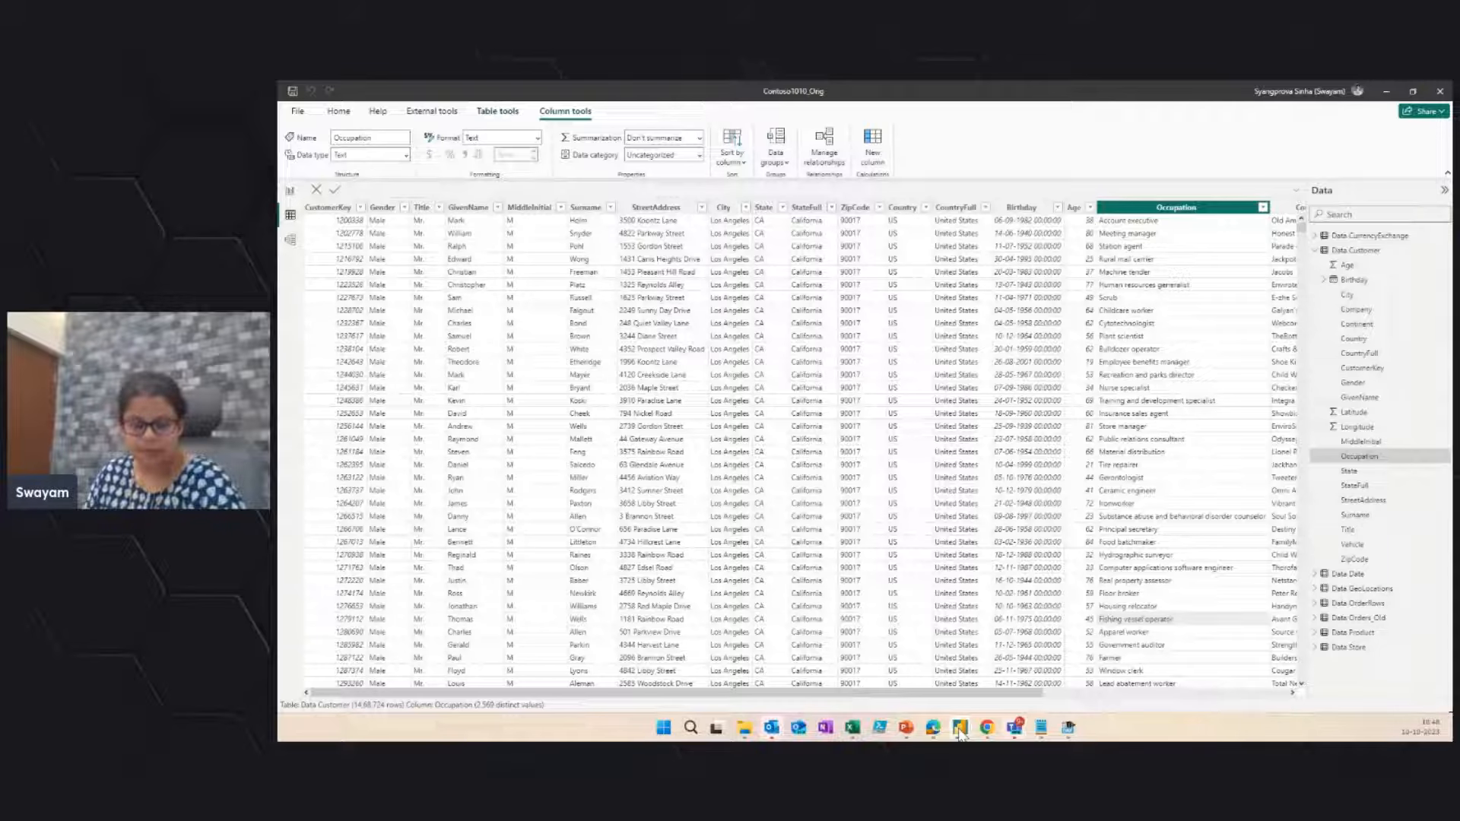
Step: Bring up the DAX Optimisation Examples report, start a Performance analyzer recording on the SUM vs SUMX page and refresh its visuals
{"action": "left_click", "coordinate": [960, 732]}
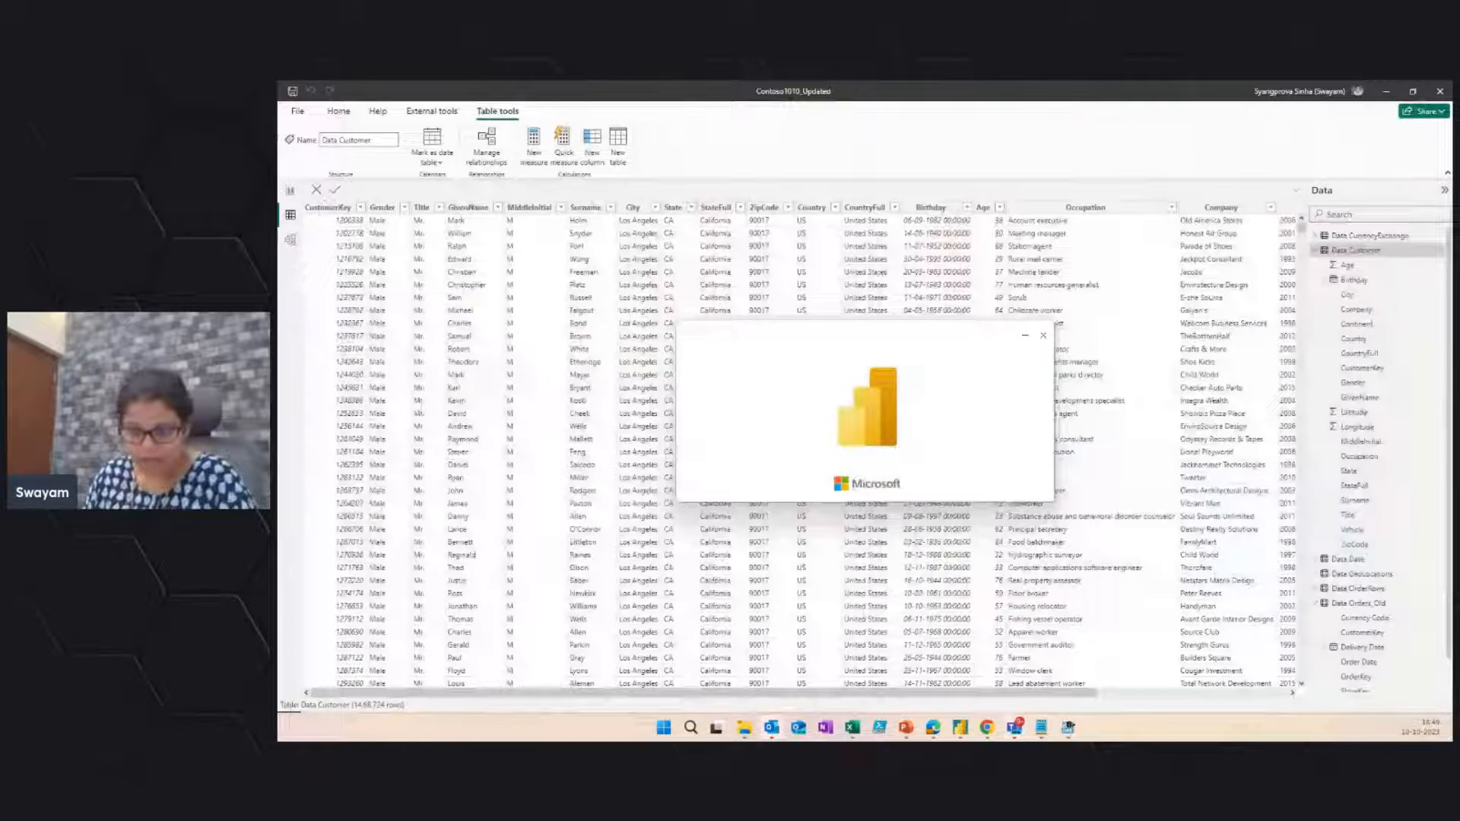
{"action": "key", "text": "super+d"}
{"action": "key", "text": "super+d"}
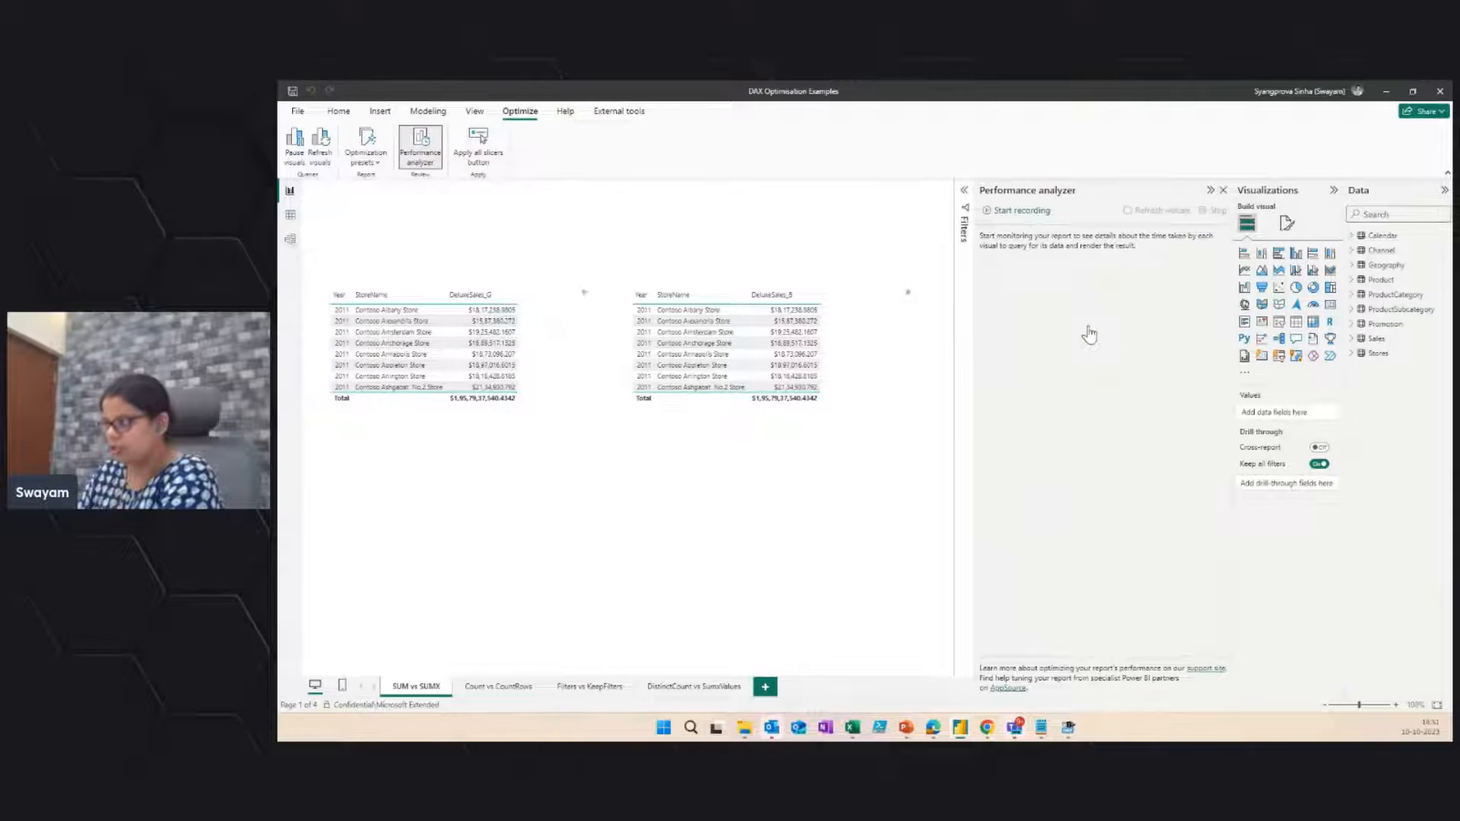
{"action": "left_click", "coordinate": [1021, 211]}
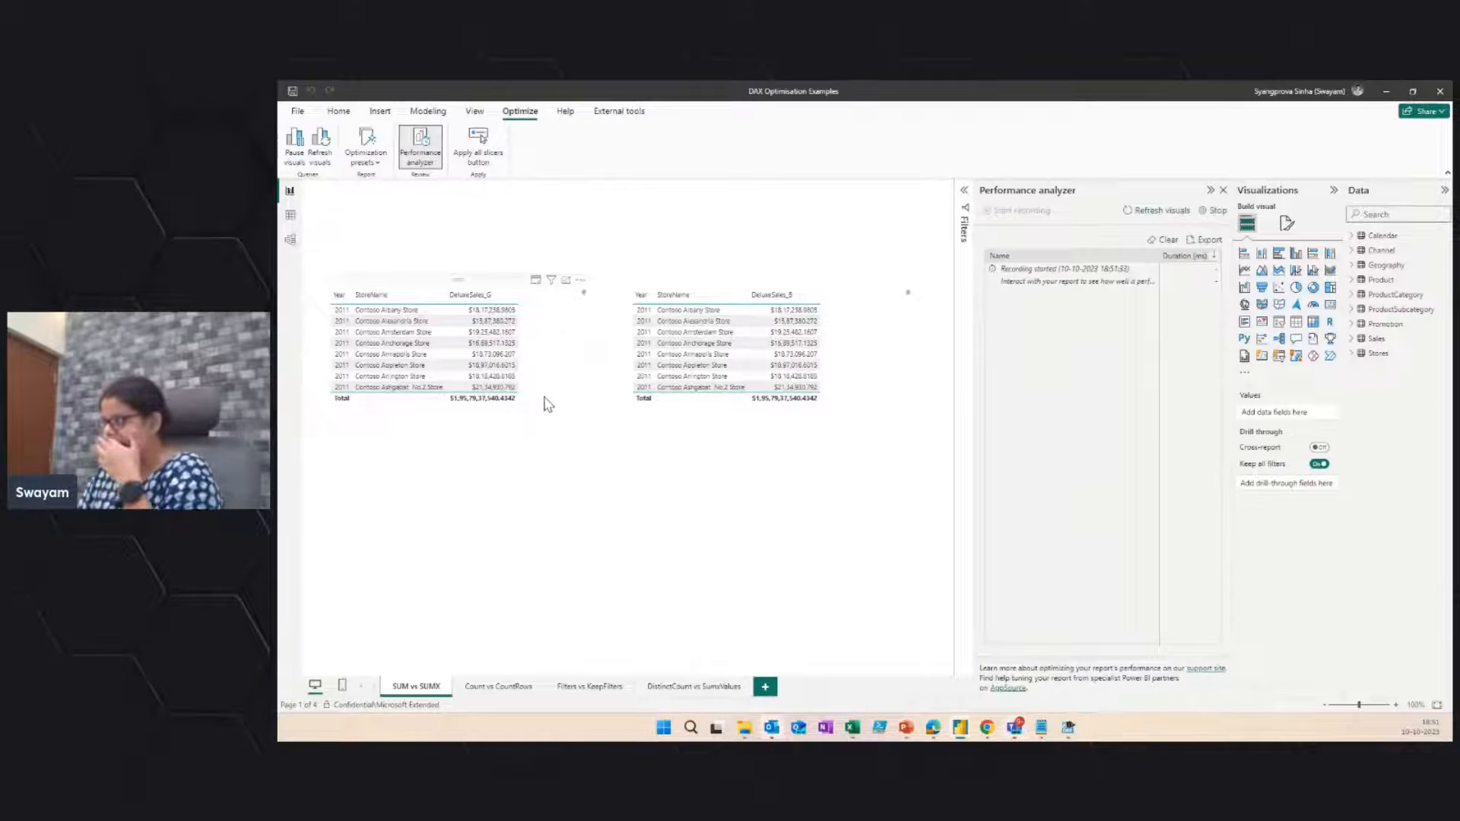
{"action": "left_click", "coordinate": [329, 162]}
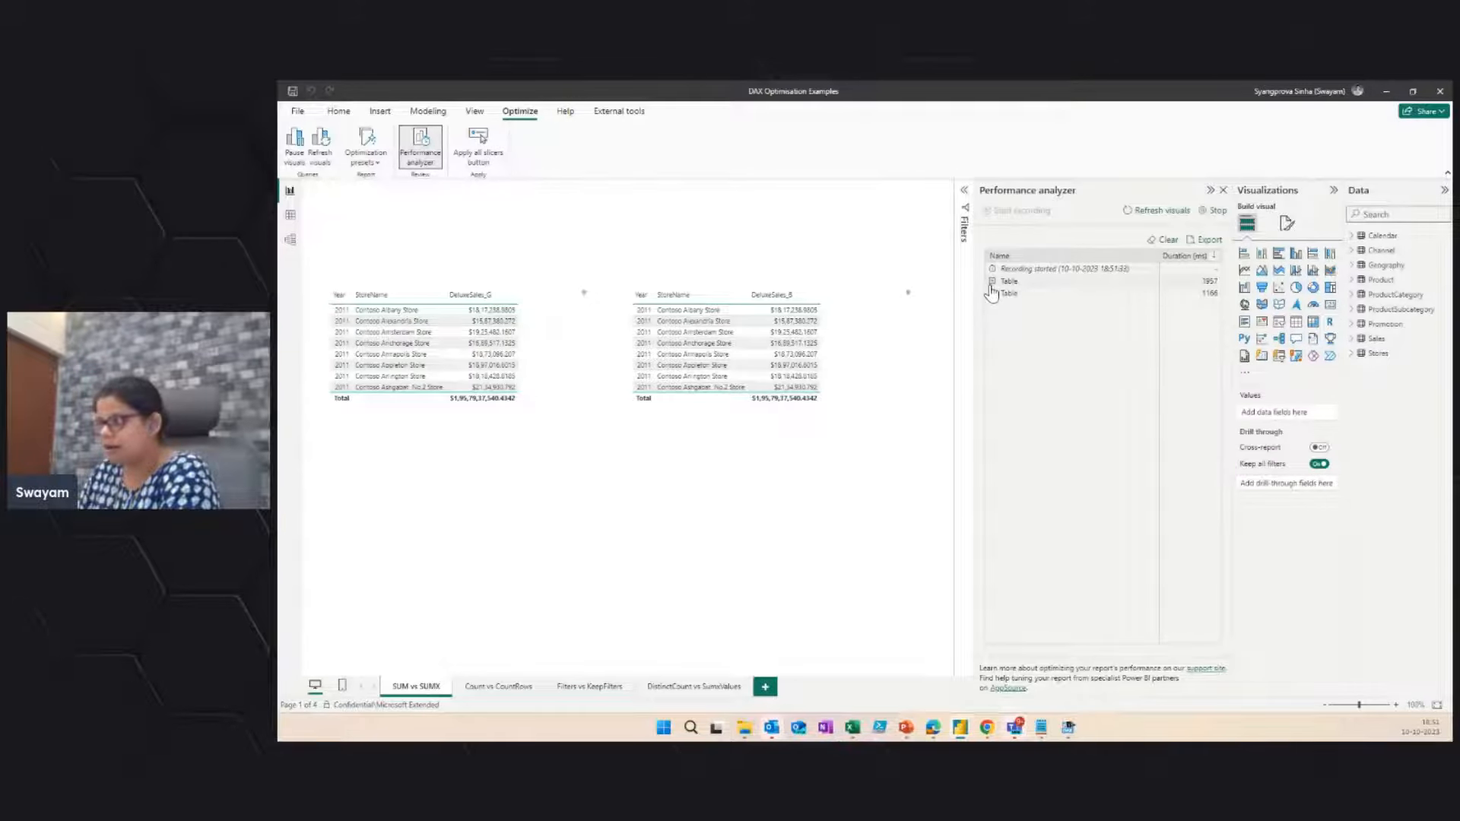
Step: Copy the recorded query of the DeluxeSales_B table visual and paste it into Query1 in DAX Studio
{"action": "left_click", "coordinate": [645, 360]}
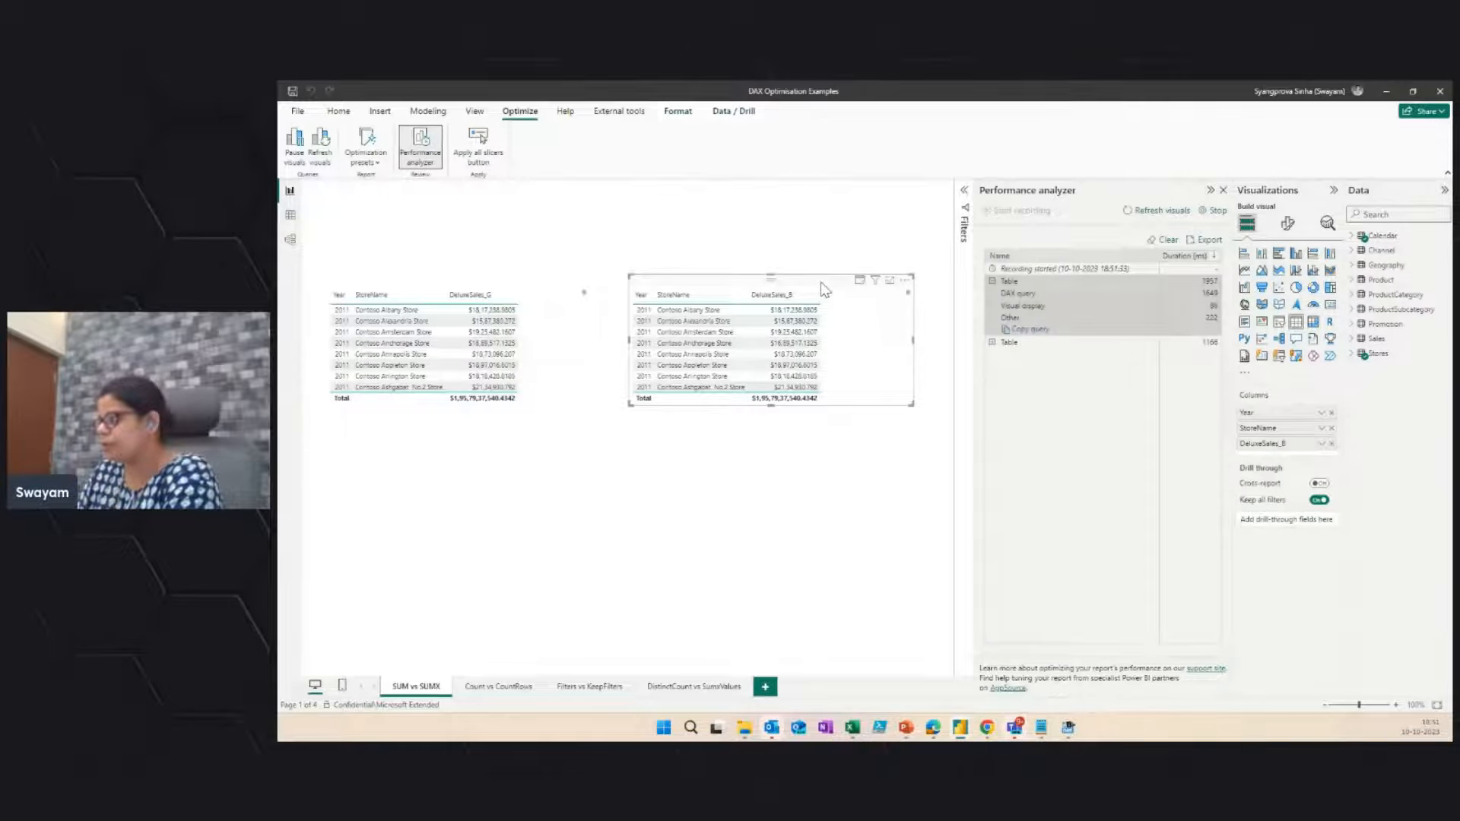
{"action": "left_click", "coordinate": [1023, 328]}
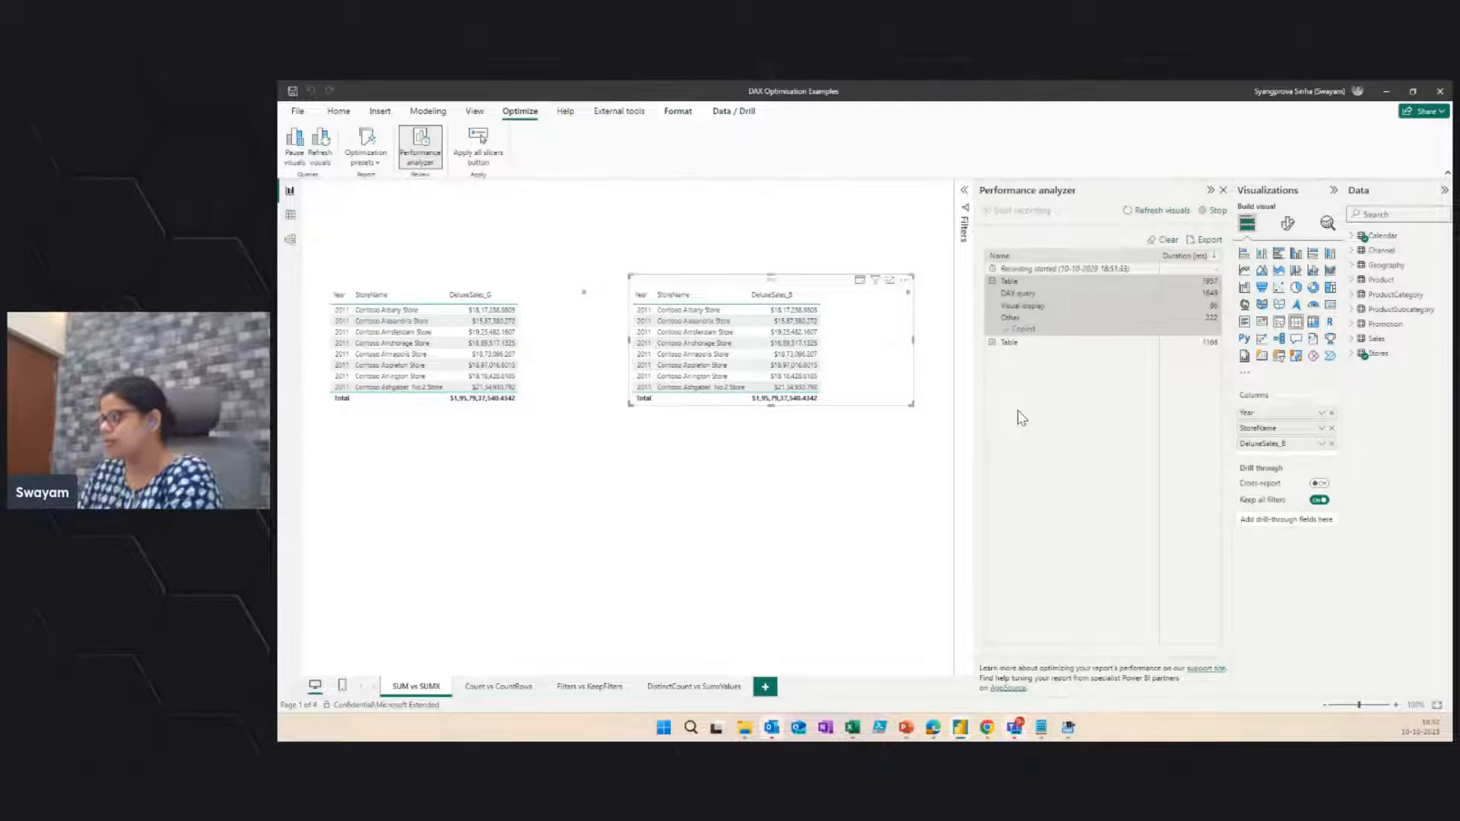
{"action": "key", "text": "alt+Tab"}
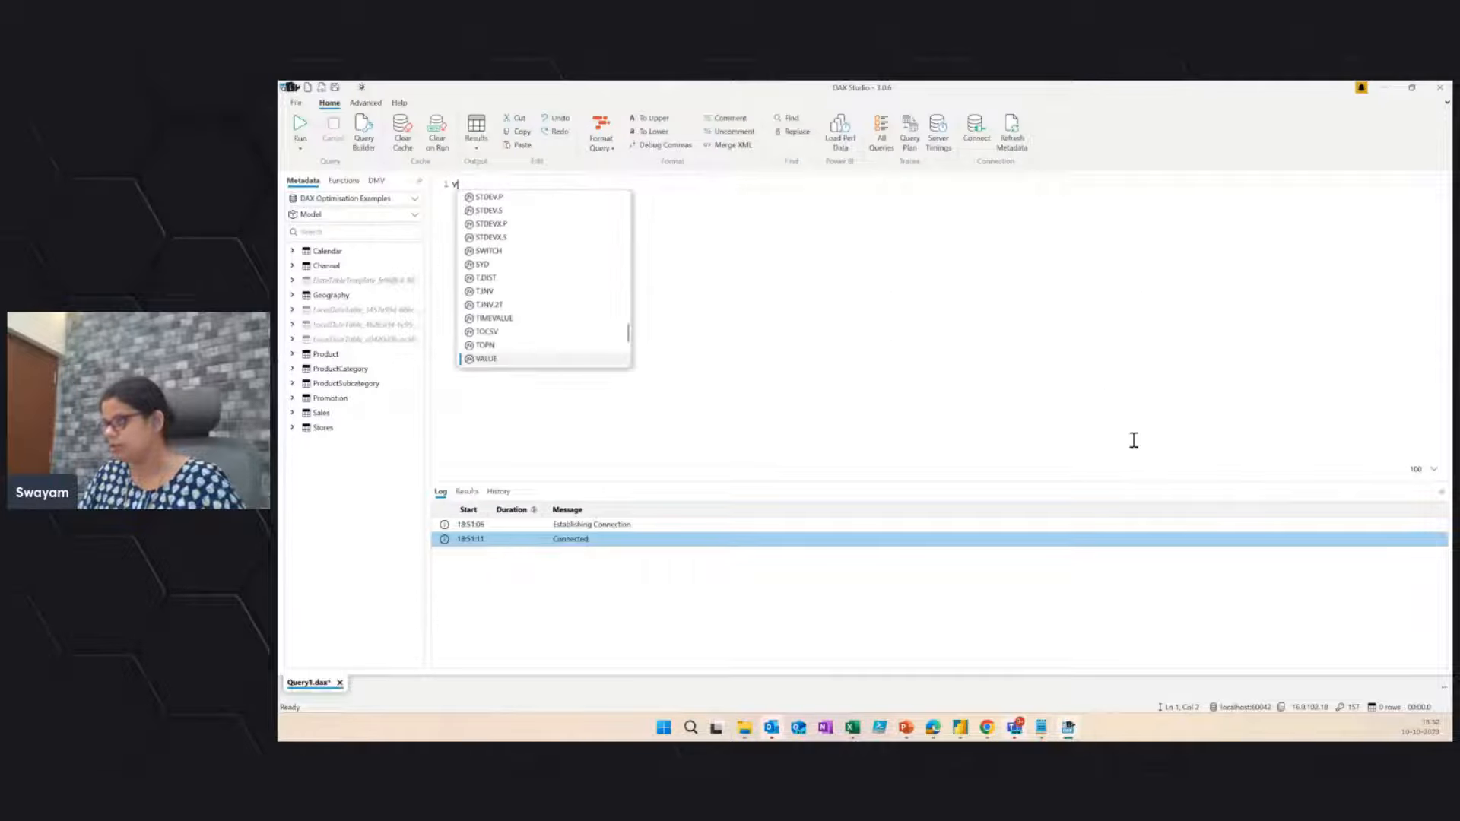
{"action": "key", "text": "ctrl+v"}
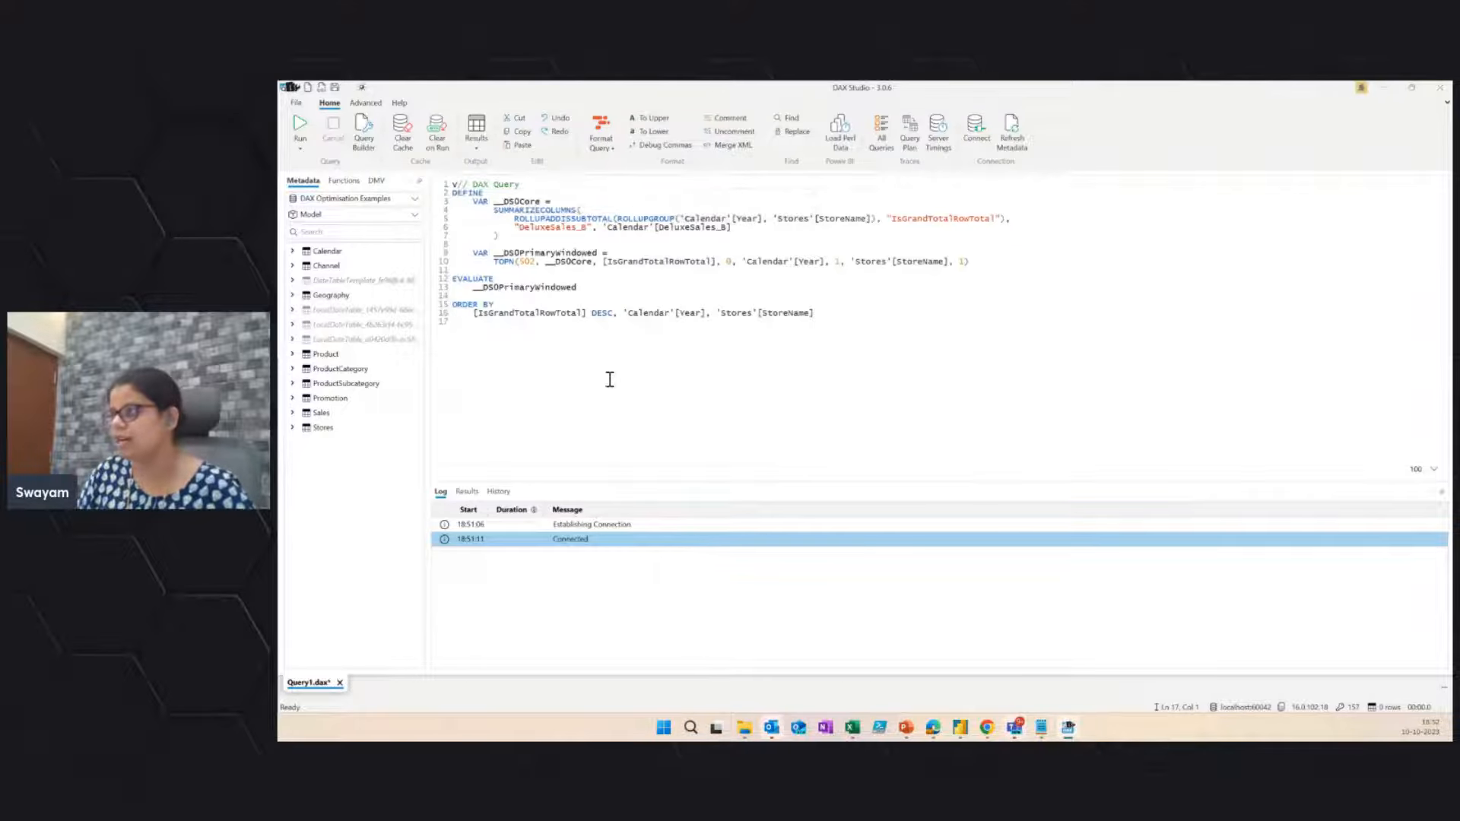
Step: Create a second DAX Studio query on the same connection and paste the DeluxeSales_G table visual's recorded query into it
{"action": "key", "text": "alt+Tab"}
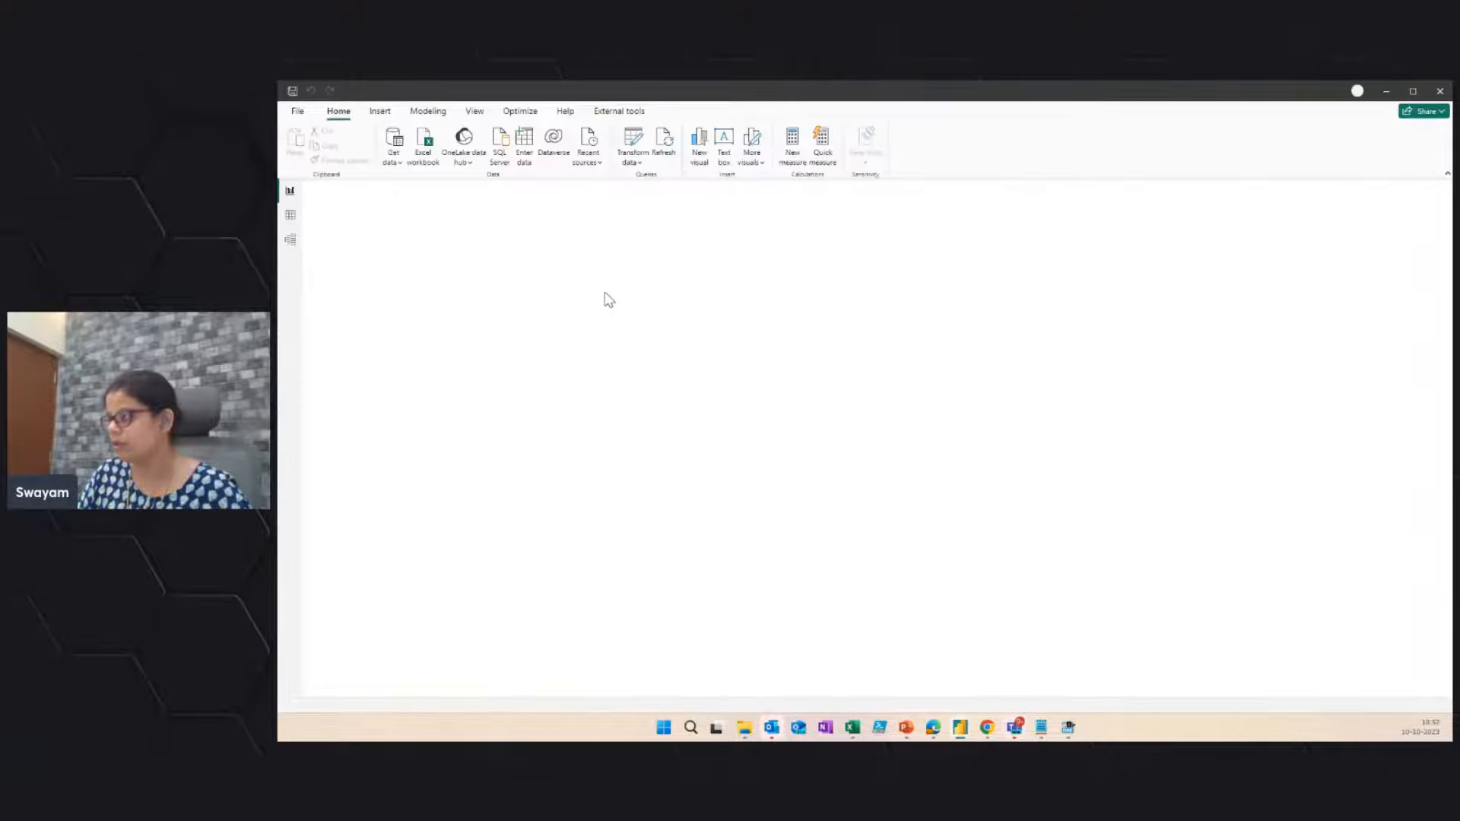
{"action": "key", "text": "alt+Tab"}
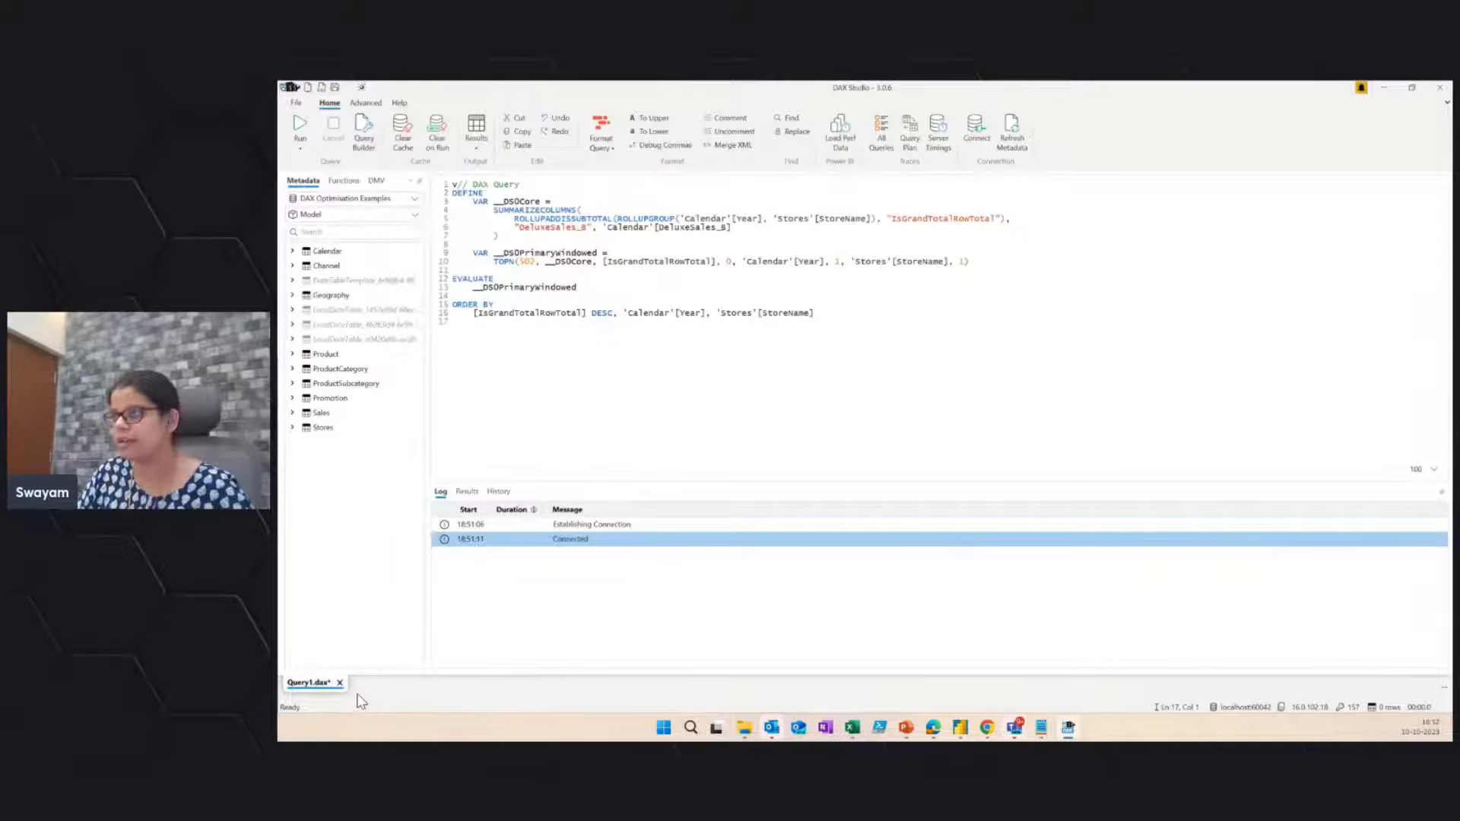
{"action": "left_click", "coordinate": [322, 87]}
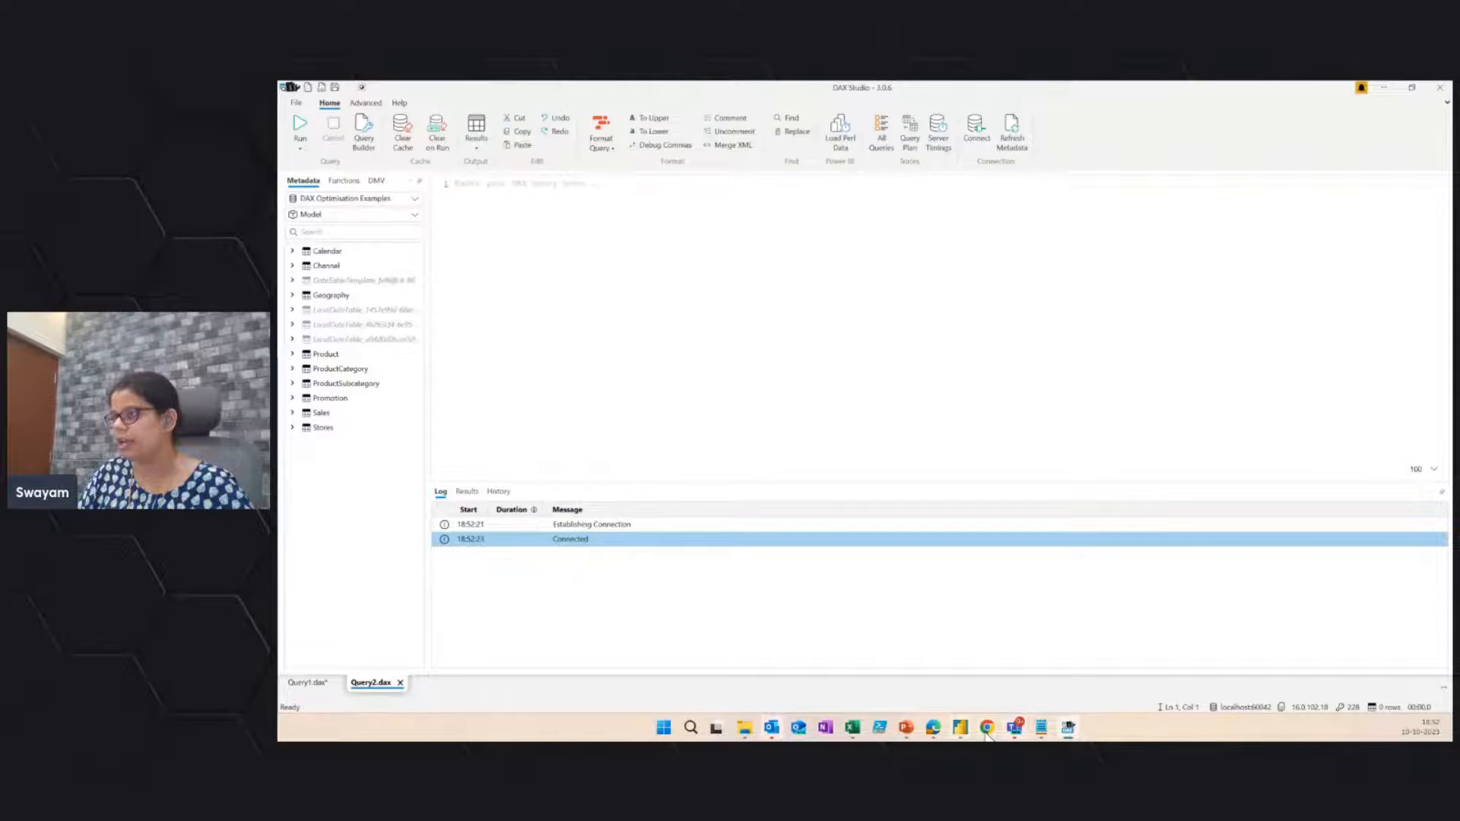
{"action": "key", "text": "alt+Tab"}
{"action": "left_click", "coordinate": [1020, 395]}
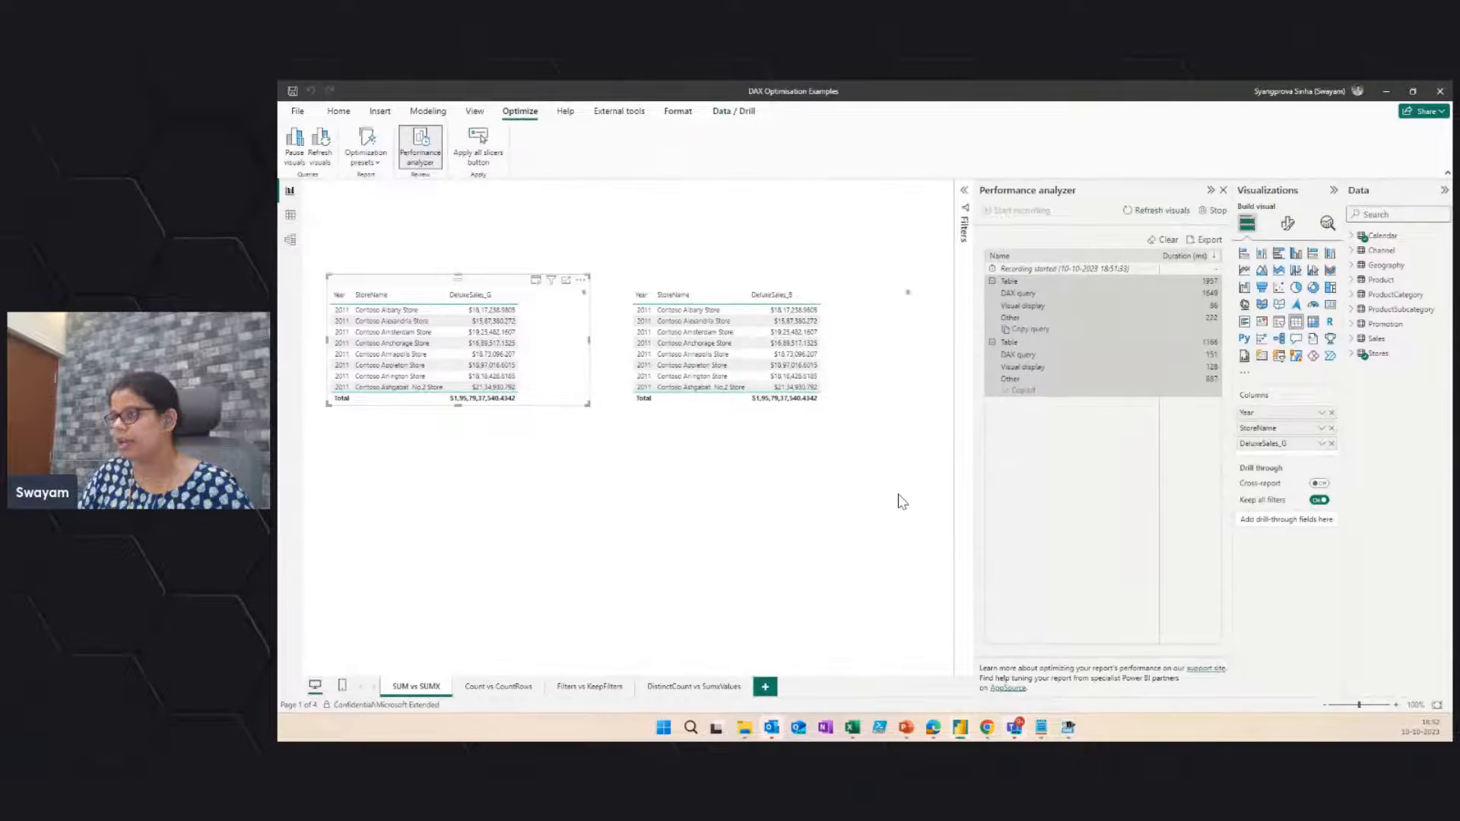
{"action": "key", "text": "alt+Tab"}
{"action": "type", "text": "// DAX Query DEFINE     VAR __DS0Core =         SUMMARIZECOLUMNS(             ROLLUPADDISSUBTOTAL(ROLLUPGROUP('Calendar'[Year], 'Stores'[StoreName]), \"IsGrandTotalRowTotal\"),             \"DeluxeSales_G\", 'Calendar'[DeluxeSales_G]         )      VAR __DS0PrimaryWindowed =         TOPN(502, __DS0Core, [IsGrandTotalRowTotal], 0, 'Calendar'[Year], 1, 'Stores'[StoreName], 1)  EVALUATE     __DS0PrimaryWindowed  ORDER BY     [IsGrandTotalRowTotal] DESC, 'Calendar'[Year], 'Stores'[StoreName]"}
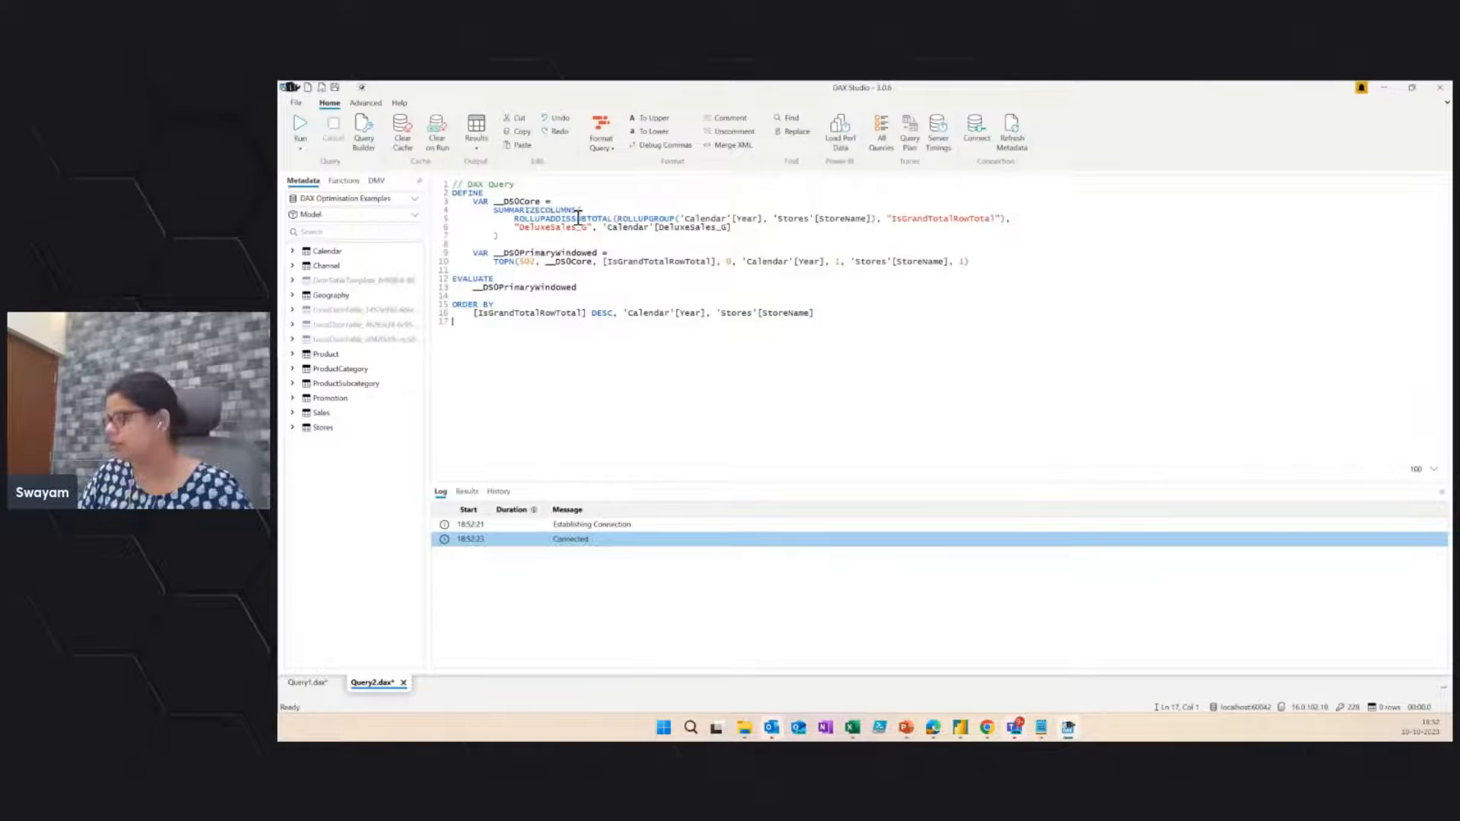
{"action": "type", "text": "v"}
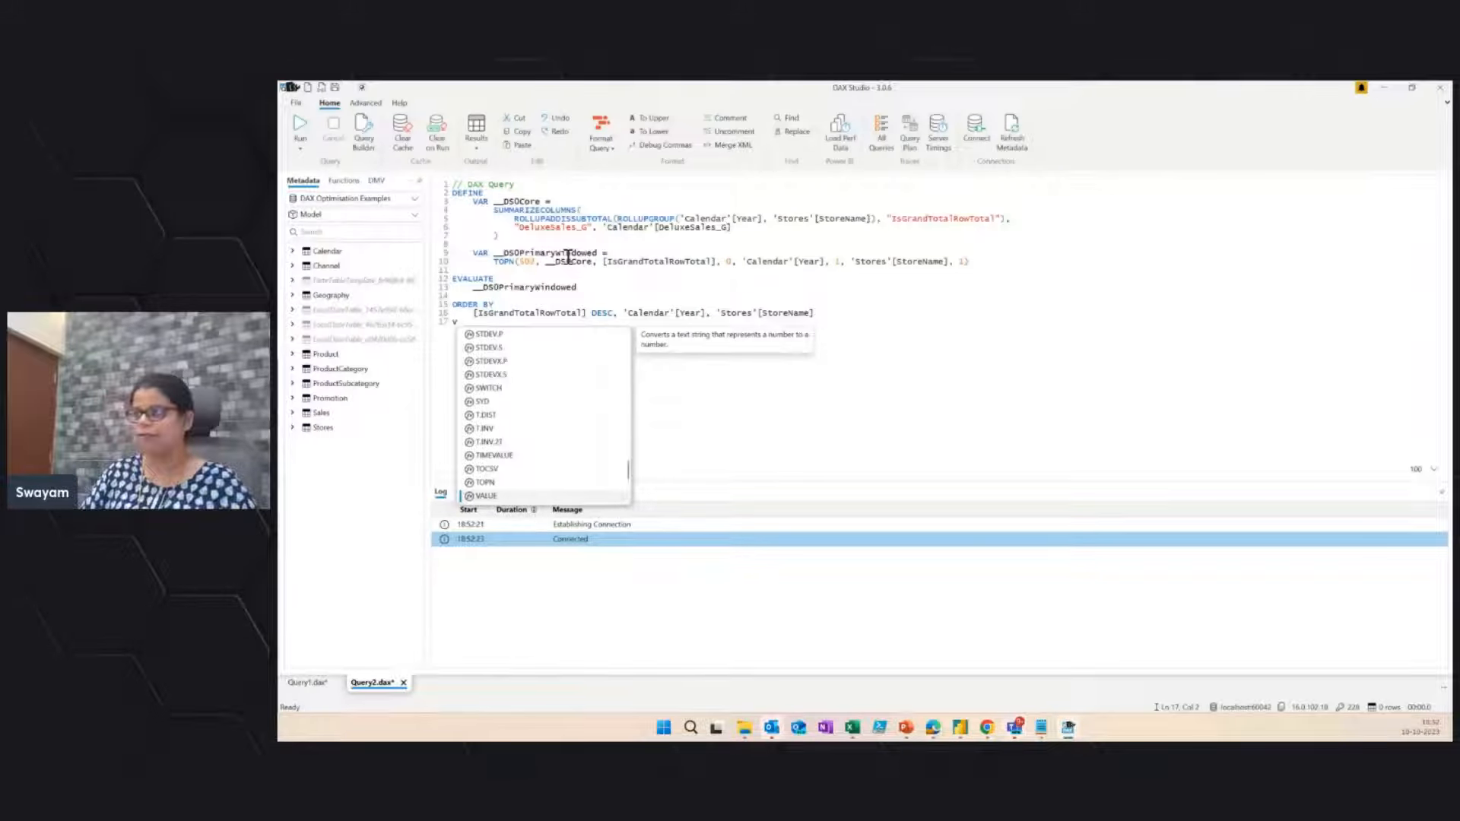
{"action": "left_click", "coordinate": [598, 253]}
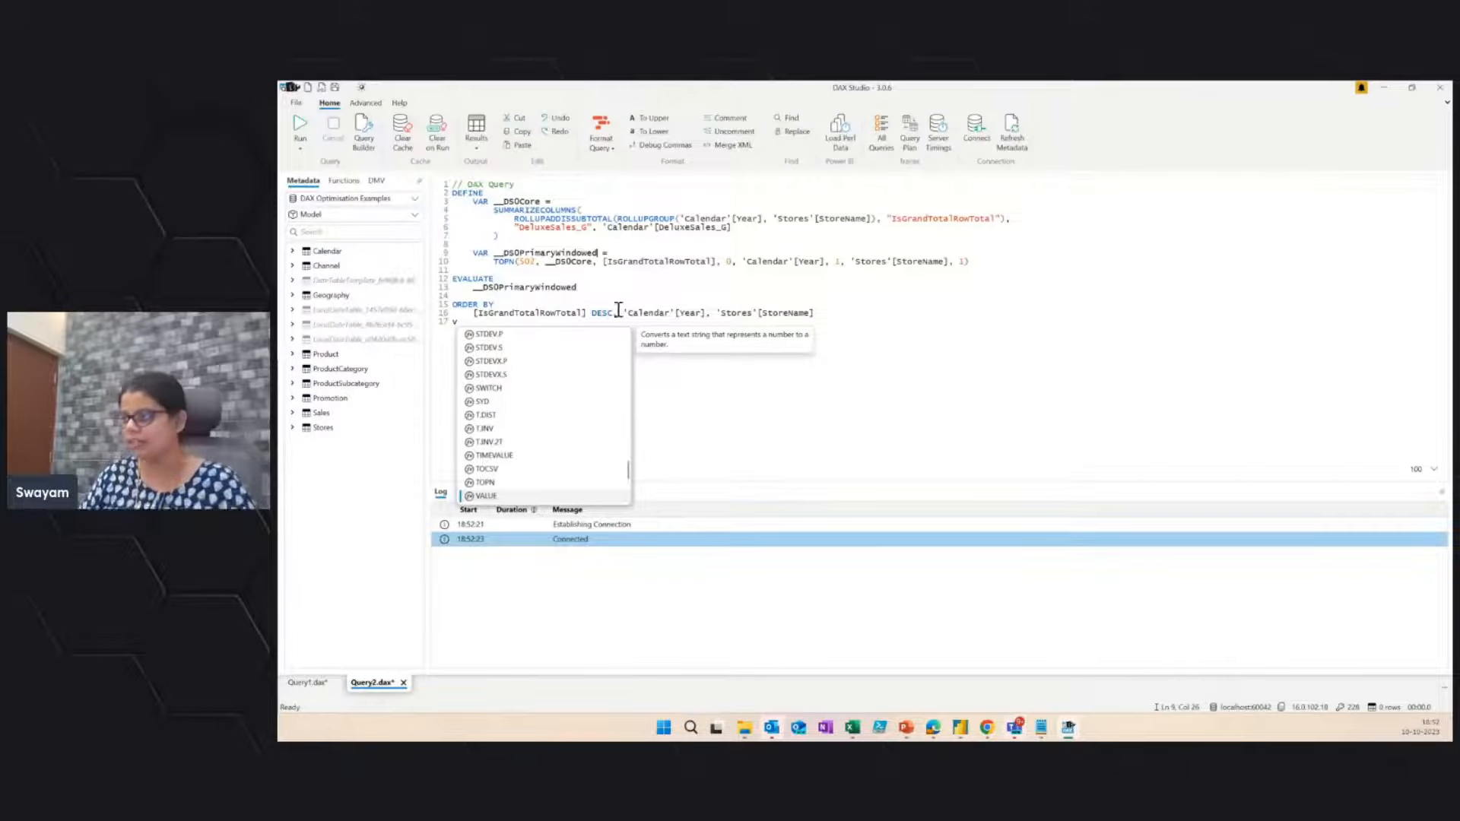
{"action": "left_click", "coordinate": [633, 288]}
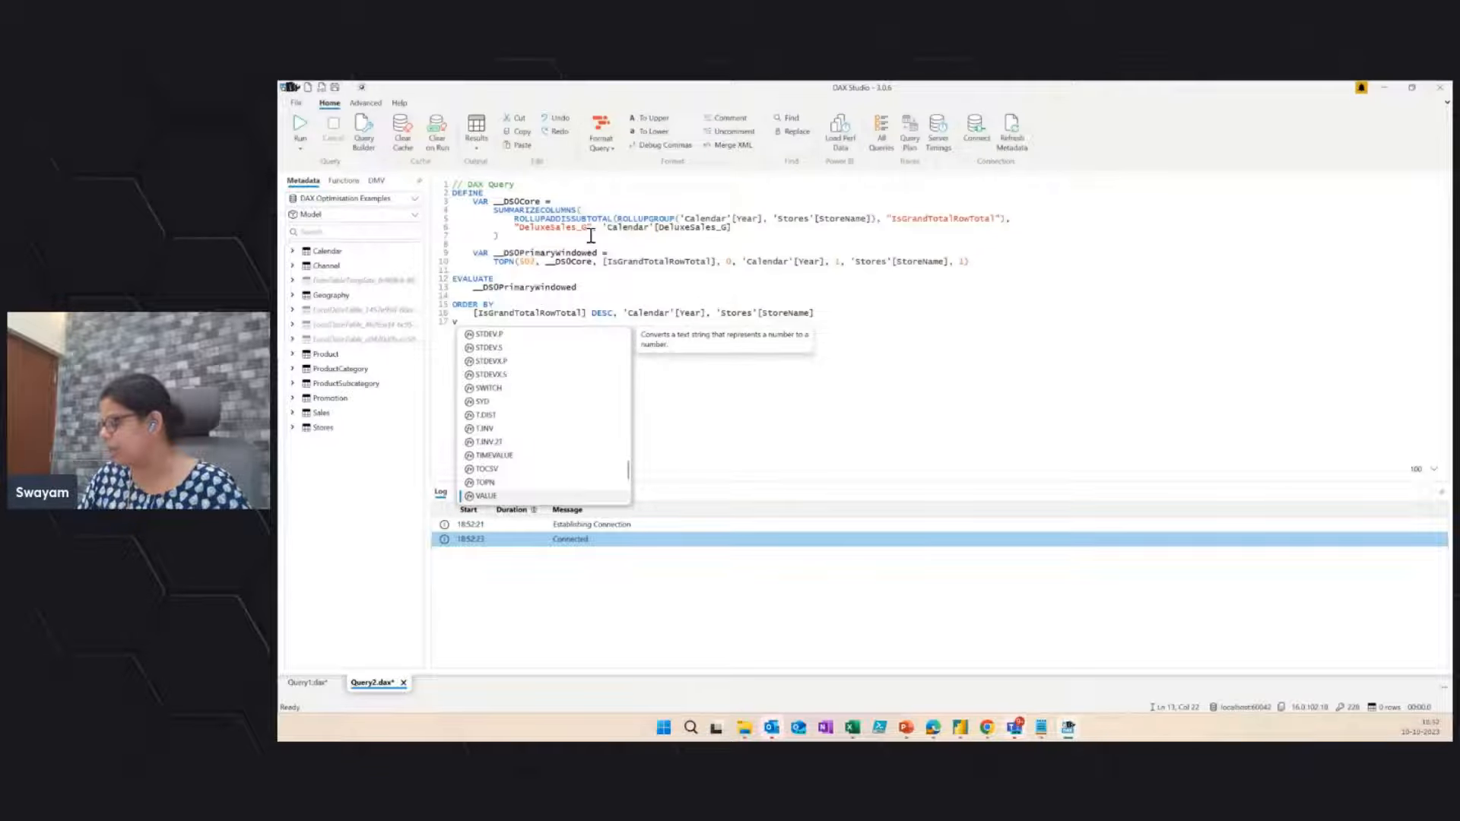
Step: Dismiss the autocomplete suggestions, switch to the Power BI report and display the formula of the DeluxeSales_G measure
{"action": "key", "text": "Escape"}
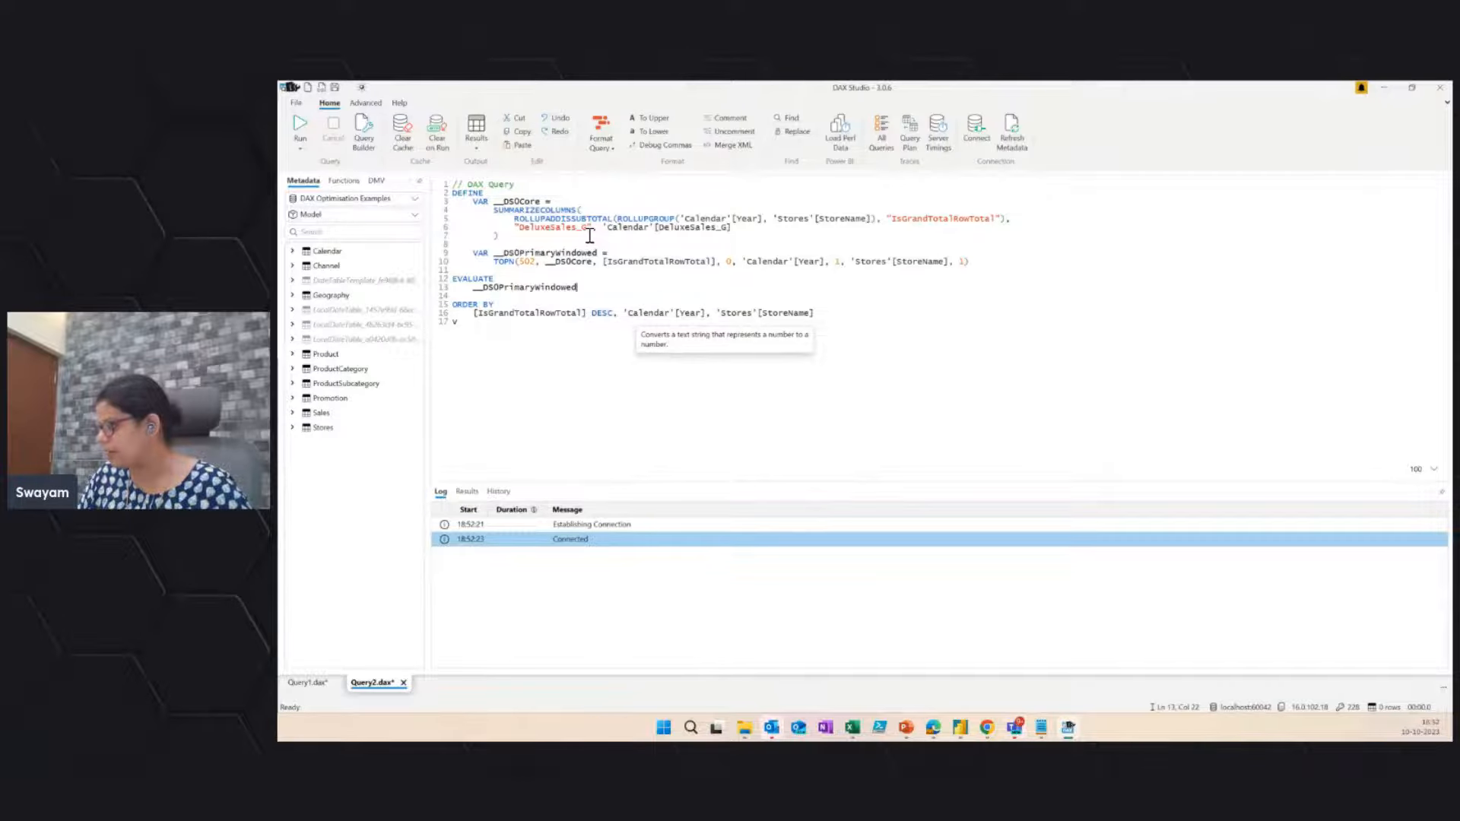
{"action": "key", "text": "alt+Tab"}
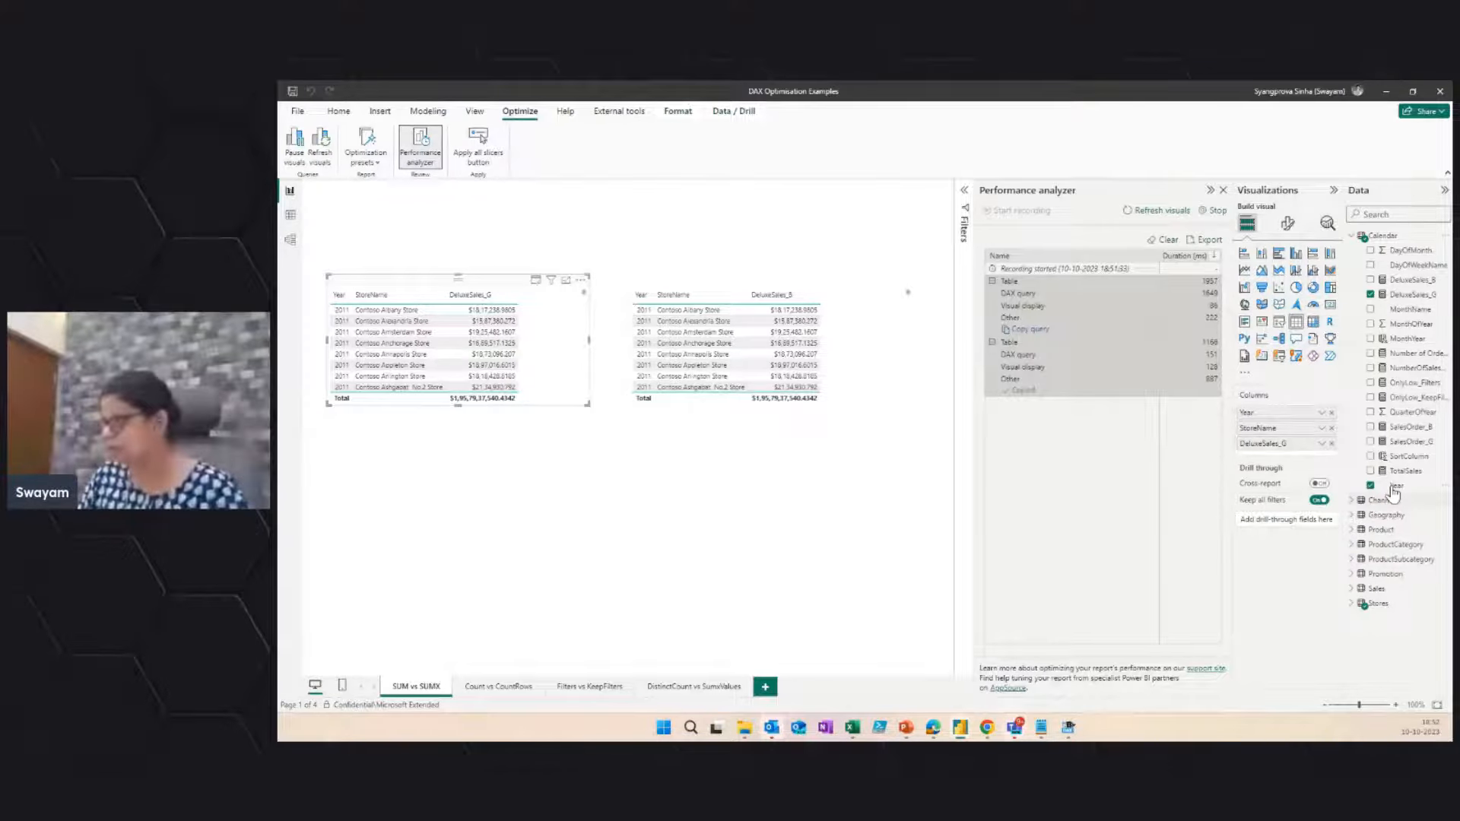
{"action": "left_click", "coordinate": [1411, 294]}
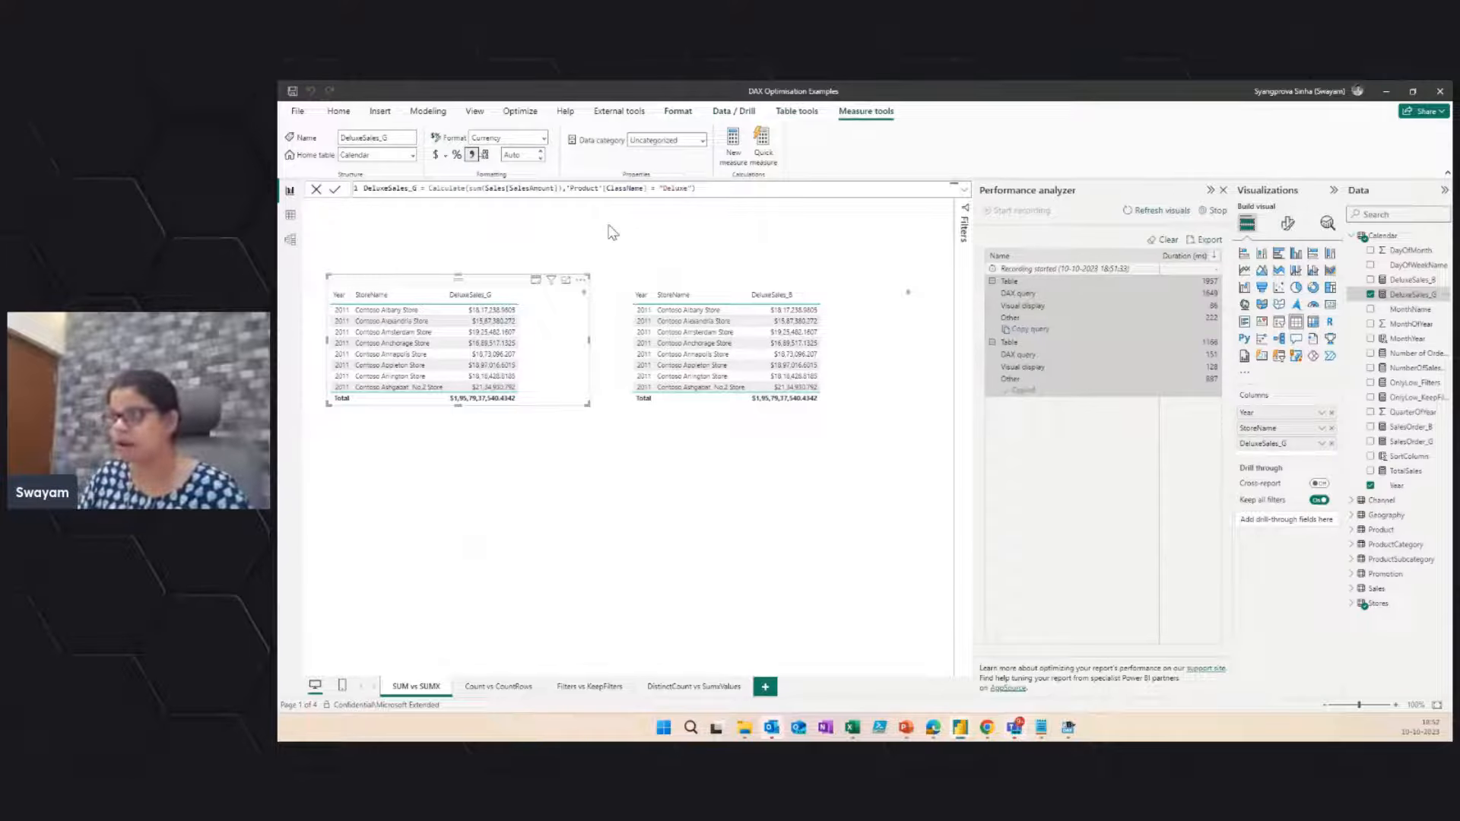
Step: Return to DAX Studio, enable Clear on Run and Server Timings for Query2, and run the DeluxeSales_G query
{"action": "left_click", "coordinate": [1068, 728]}
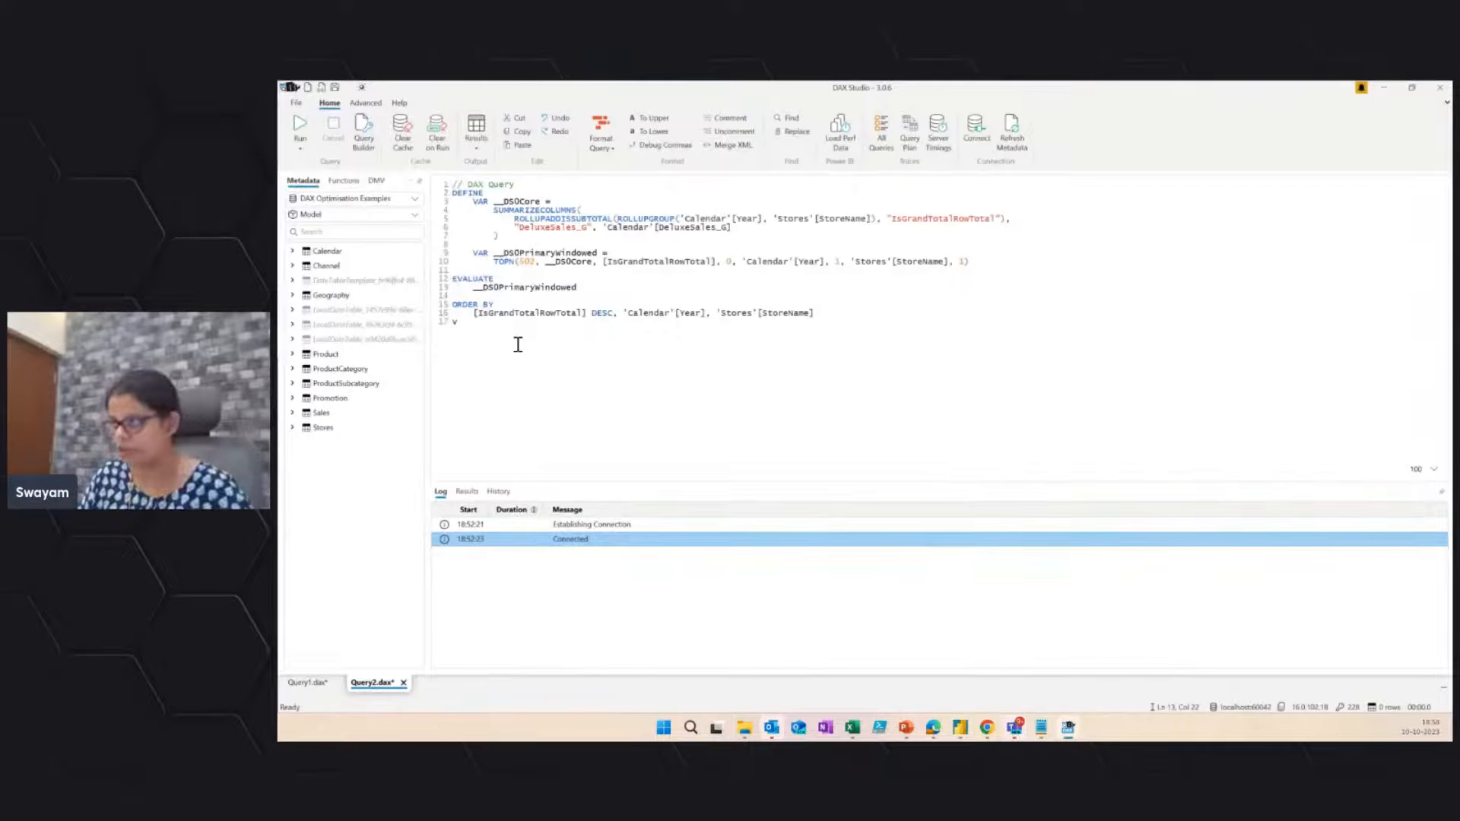
{"action": "left_click", "coordinate": [437, 133]}
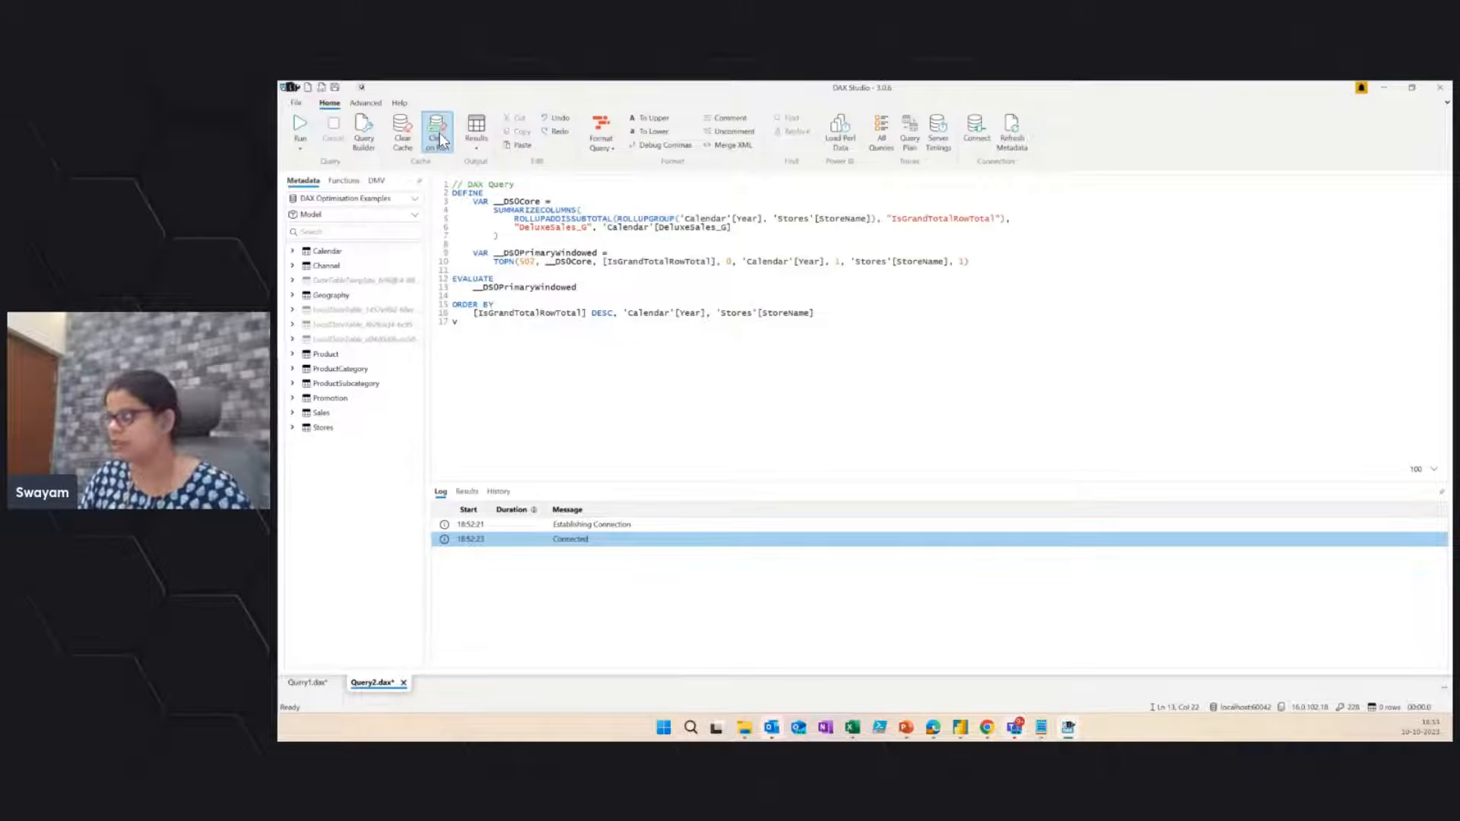
{"action": "left_click", "coordinate": [938, 131]}
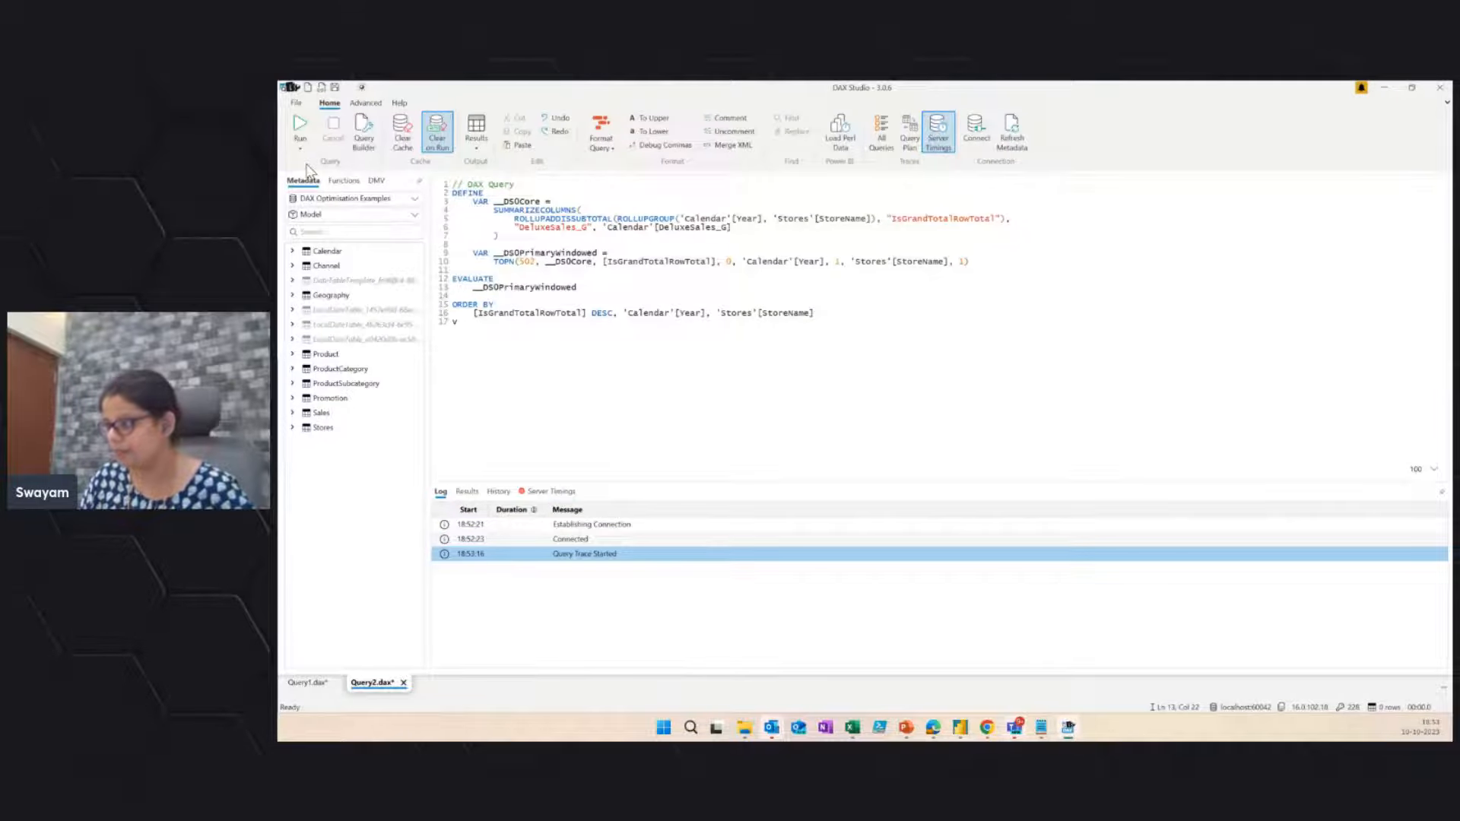
{"action": "left_click", "coordinate": [300, 128]}
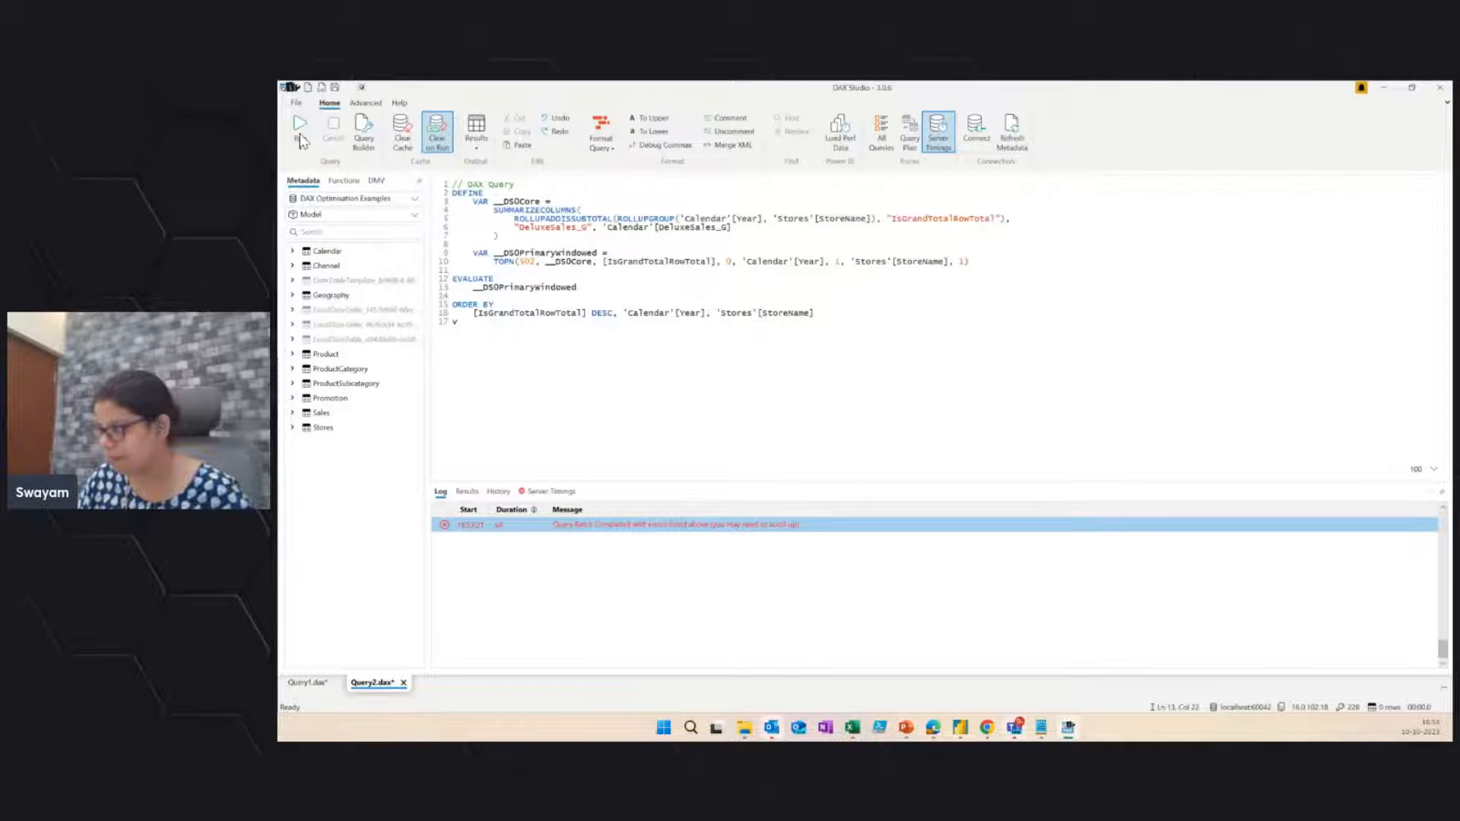
Step: Delete the stray "v" on the last line of Query2 and run the query again
{"action": "left_click", "coordinate": [758, 426]}
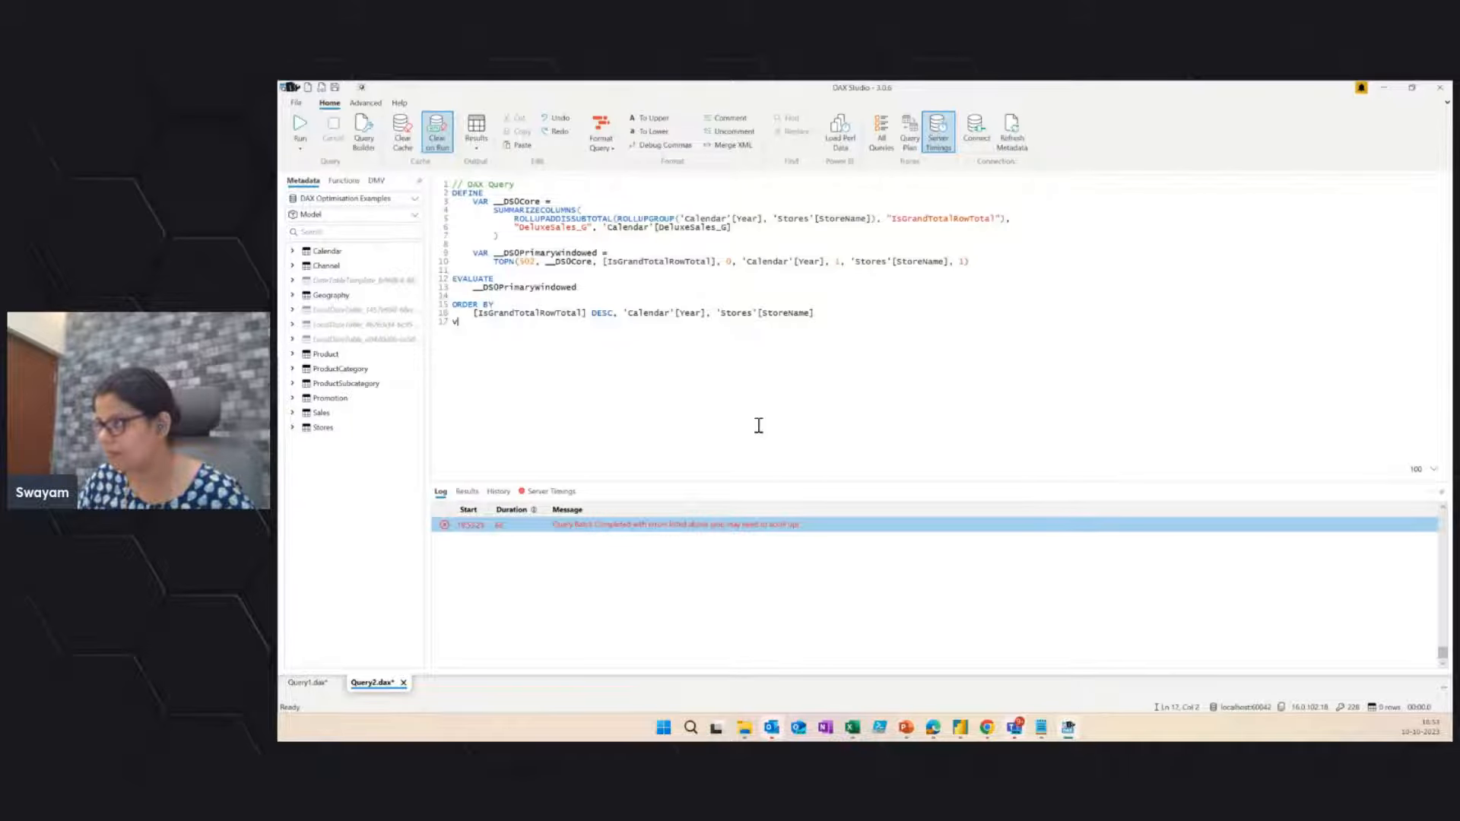
{"action": "key", "text": "BackSpace"}
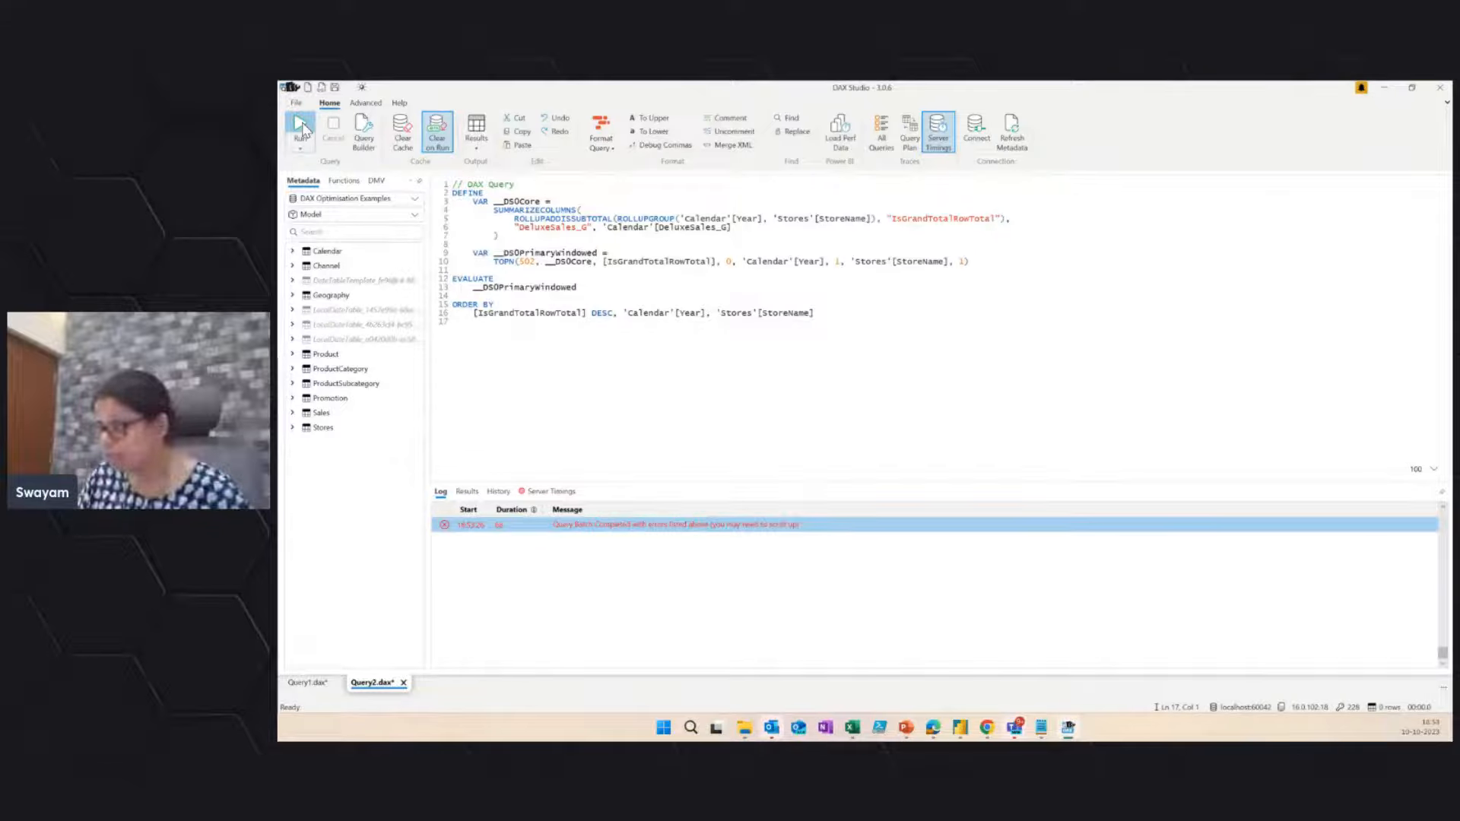
{"action": "left_click", "coordinate": [301, 128]}
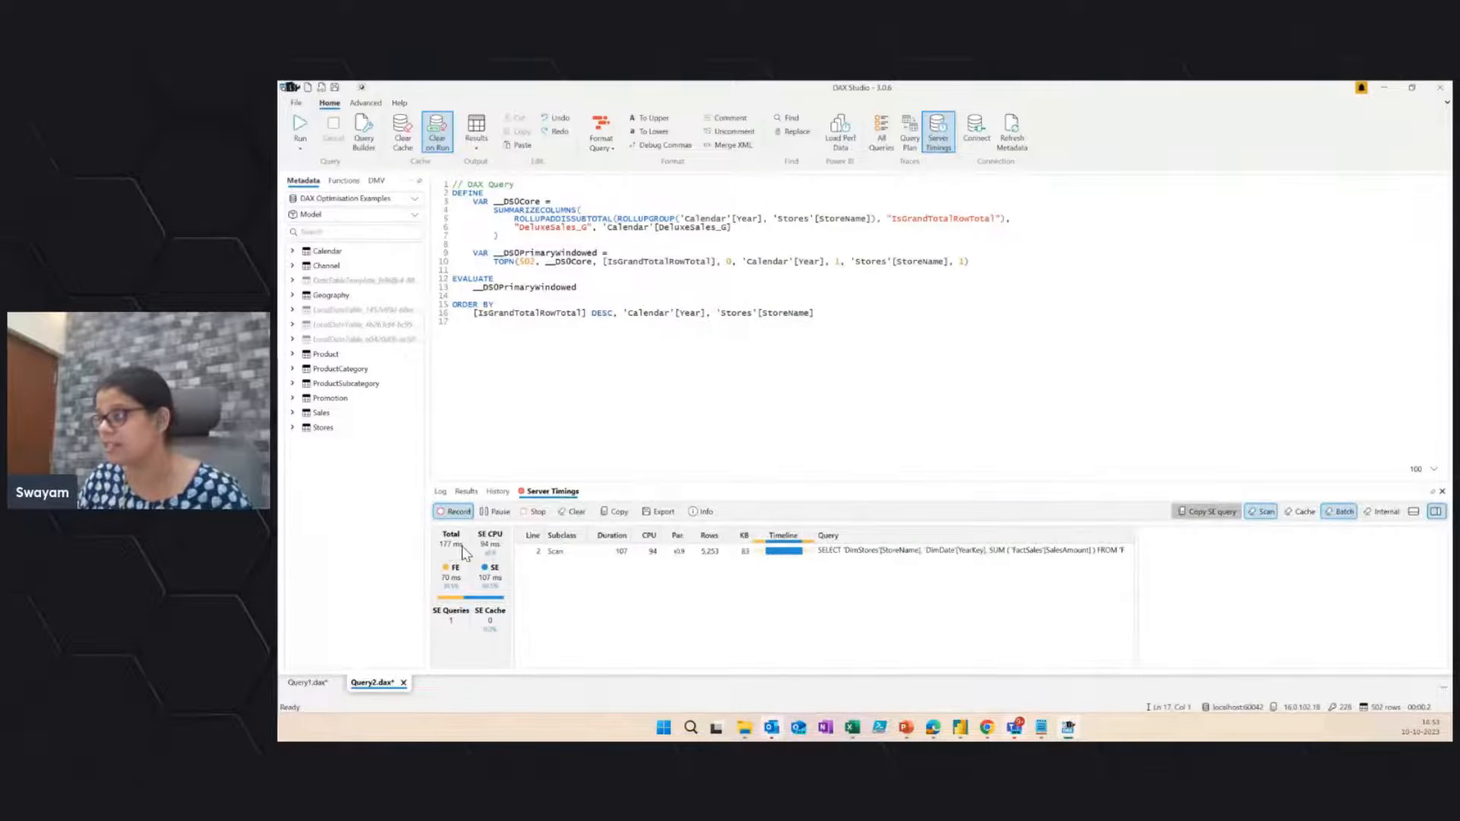
Step: Enable Server Timings for Query1 and run its DeluxeSales_B query
{"action": "left_click", "coordinate": [308, 682]}
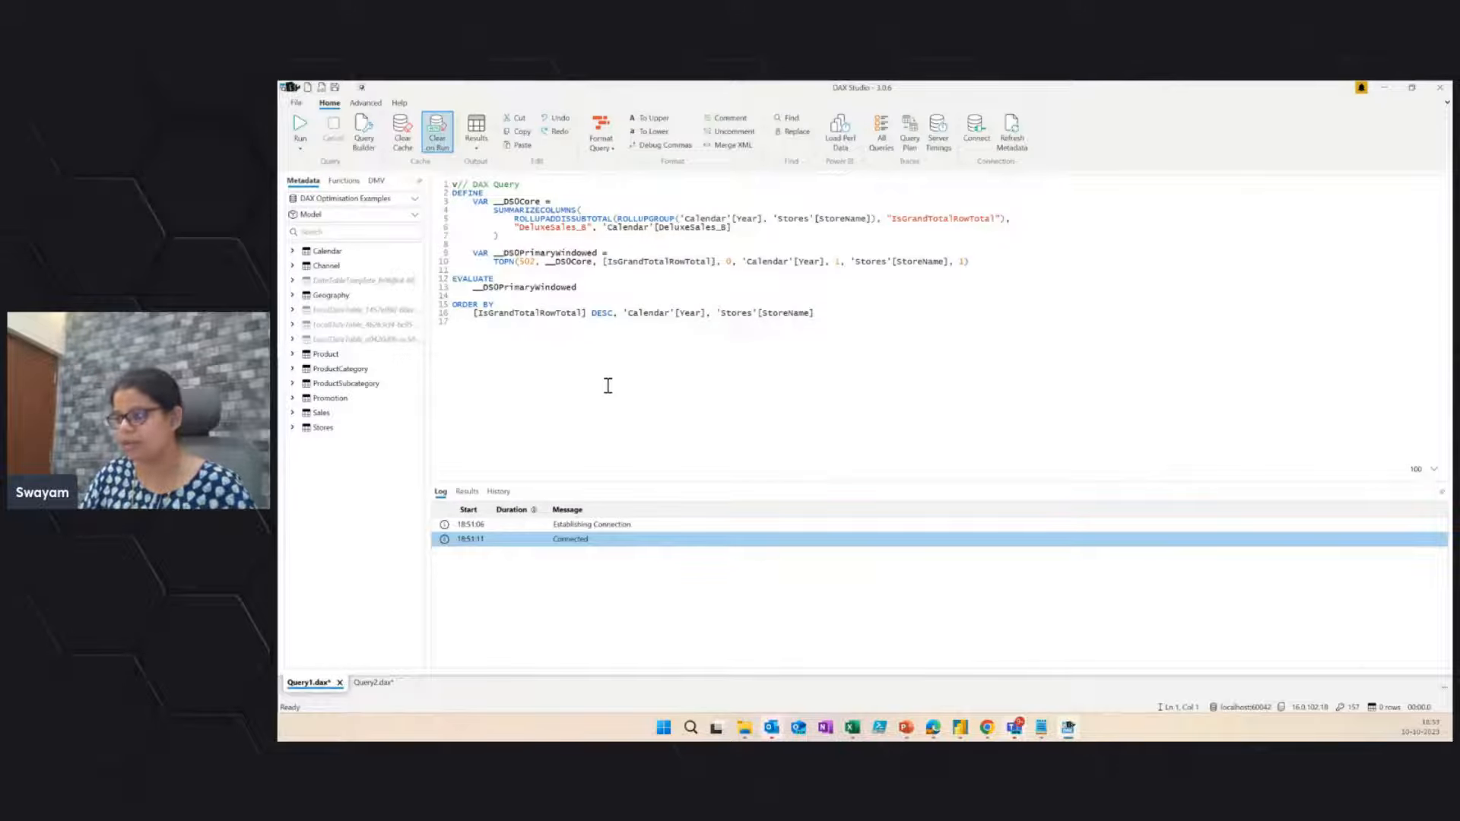
{"action": "left_click", "coordinate": [940, 140]}
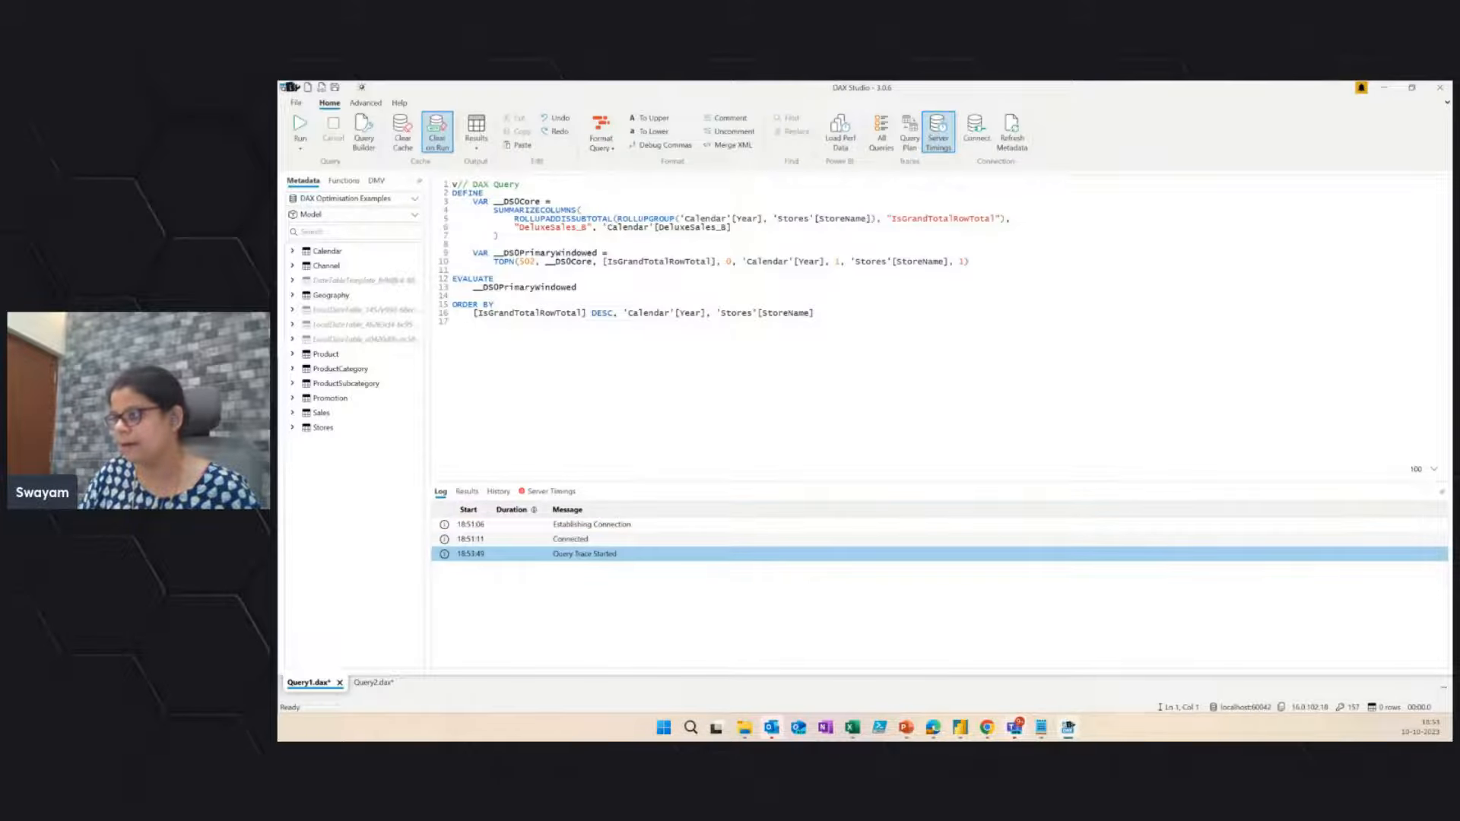
{"action": "left_click", "coordinate": [299, 128]}
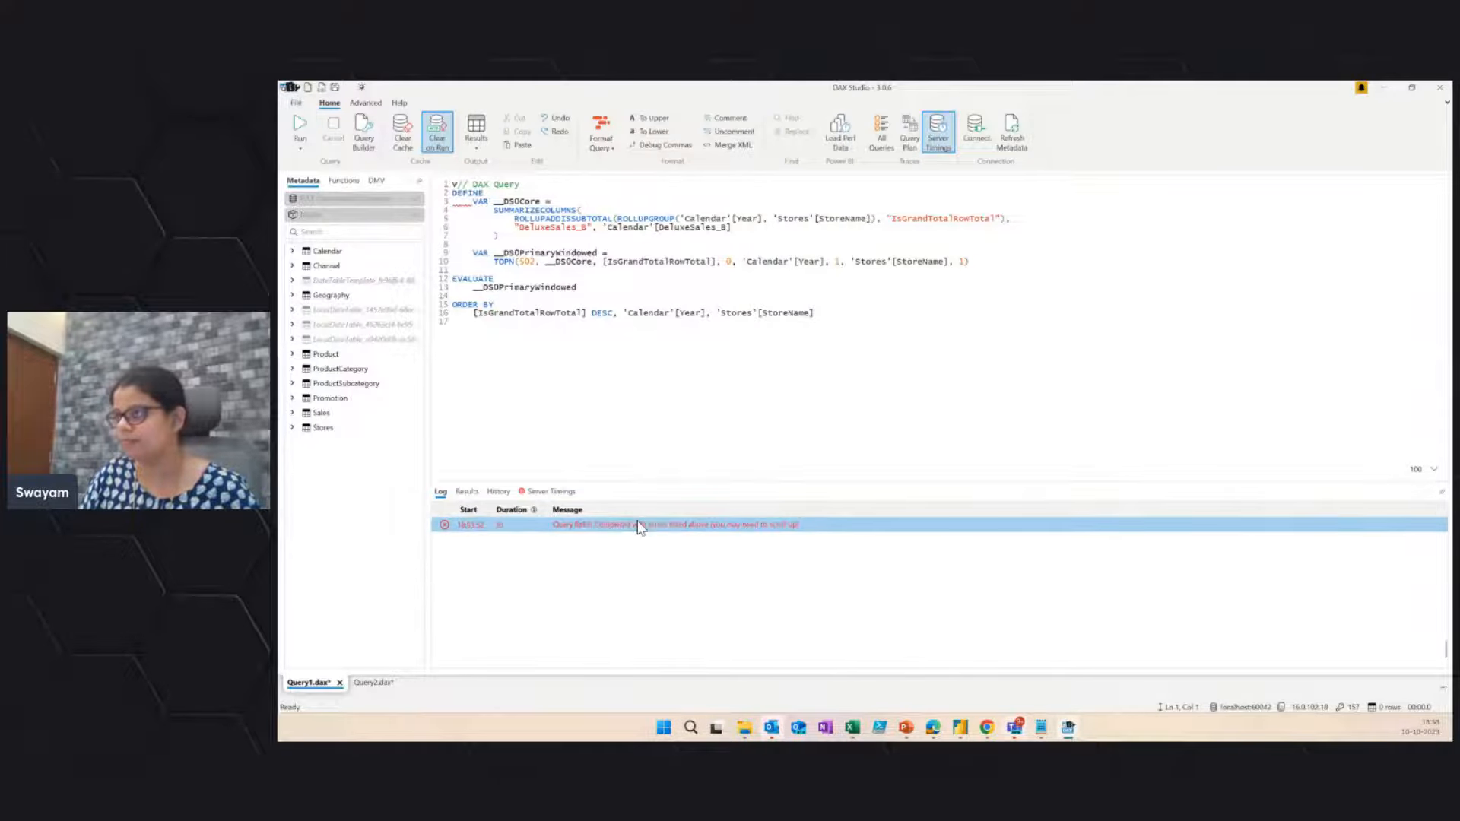
Step: Remove the stray "v" before the first comment in Query1, rerun the query and show its server timings
{"action": "left_click", "coordinate": [547, 360]}
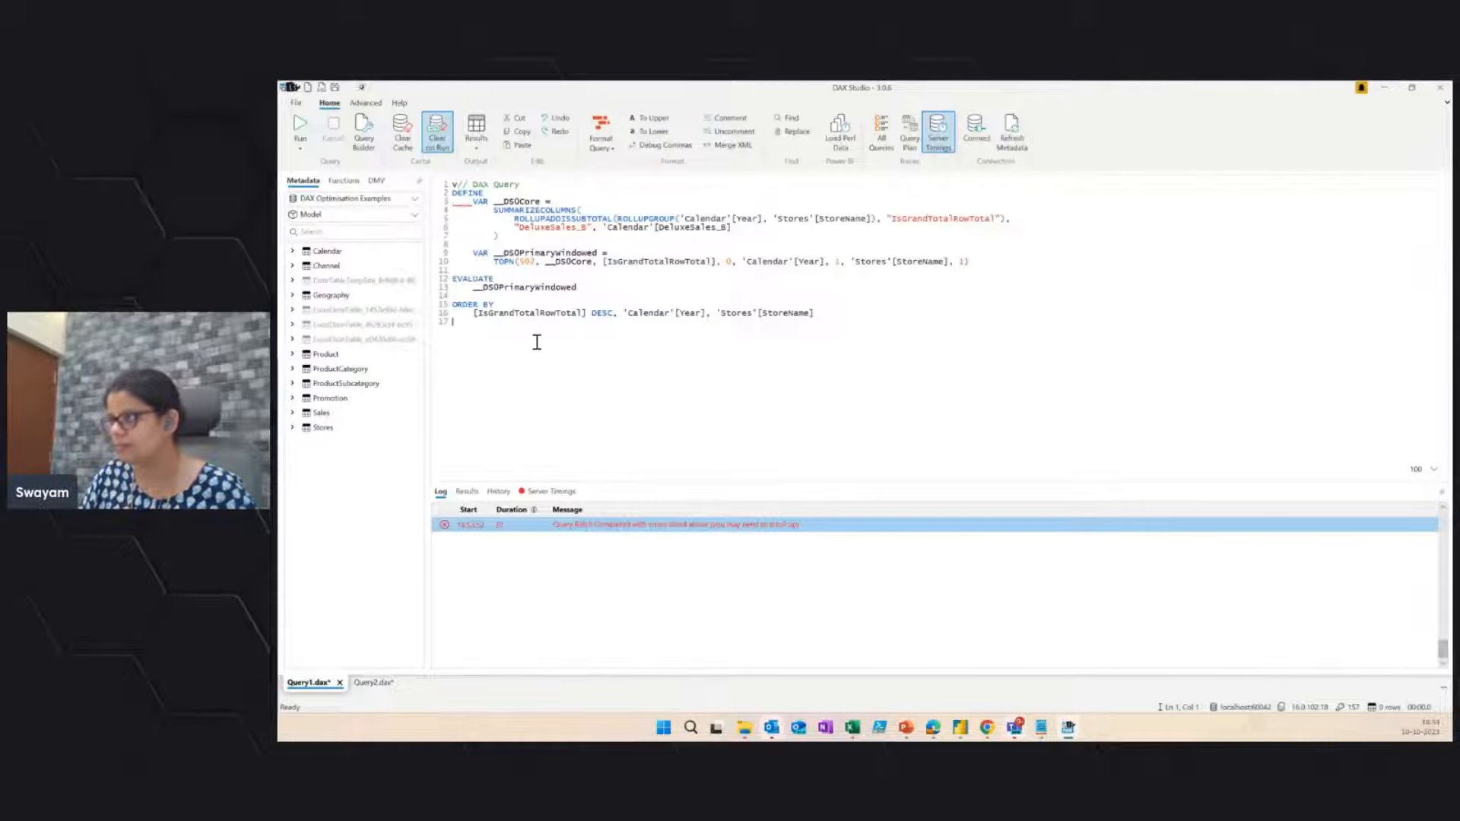
{"action": "left_click", "coordinate": [458, 187]}
{"action": "key", "text": "BackSpace"}
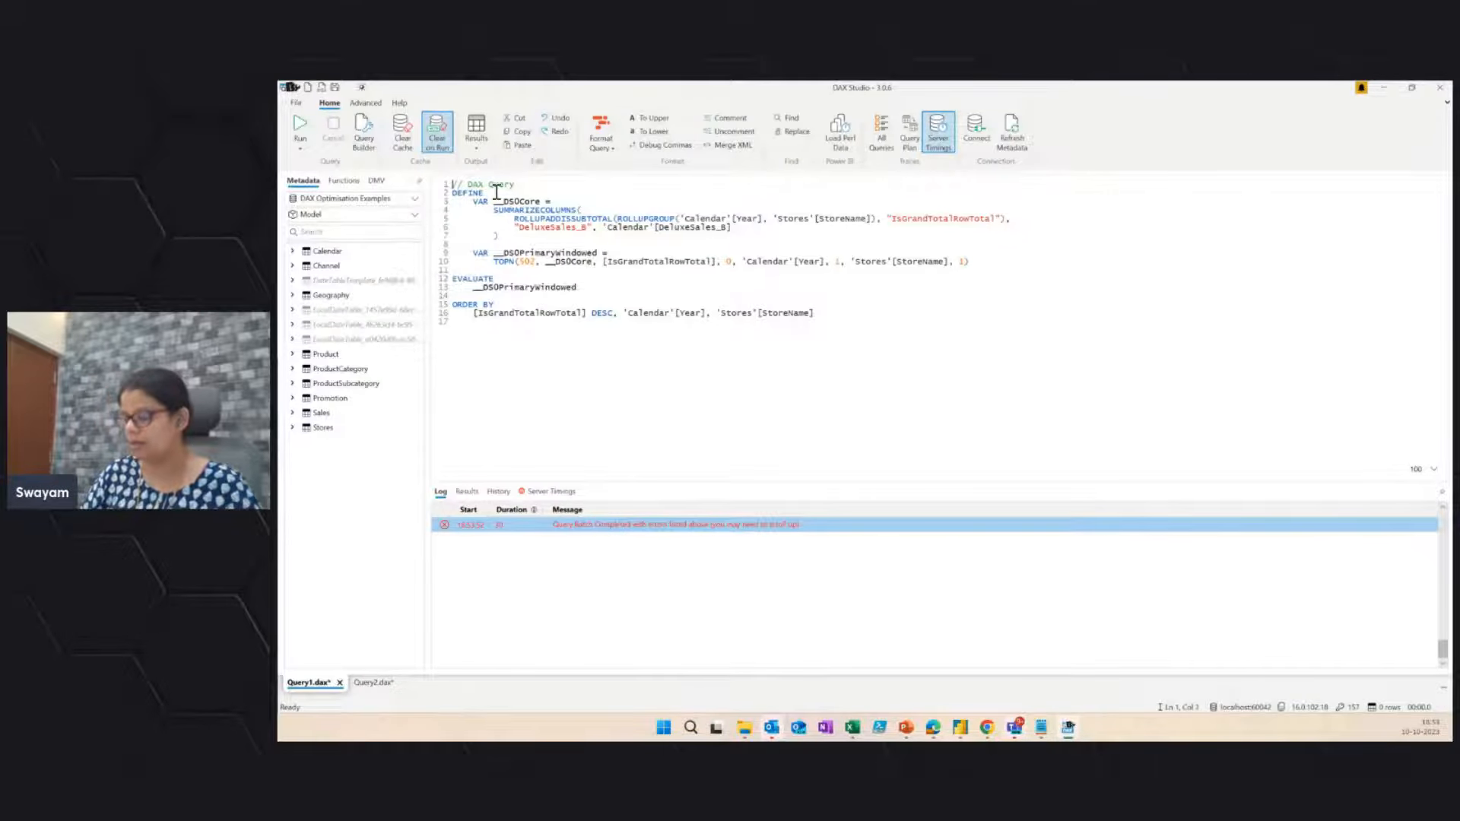
{"action": "left_click", "coordinate": [300, 124]}
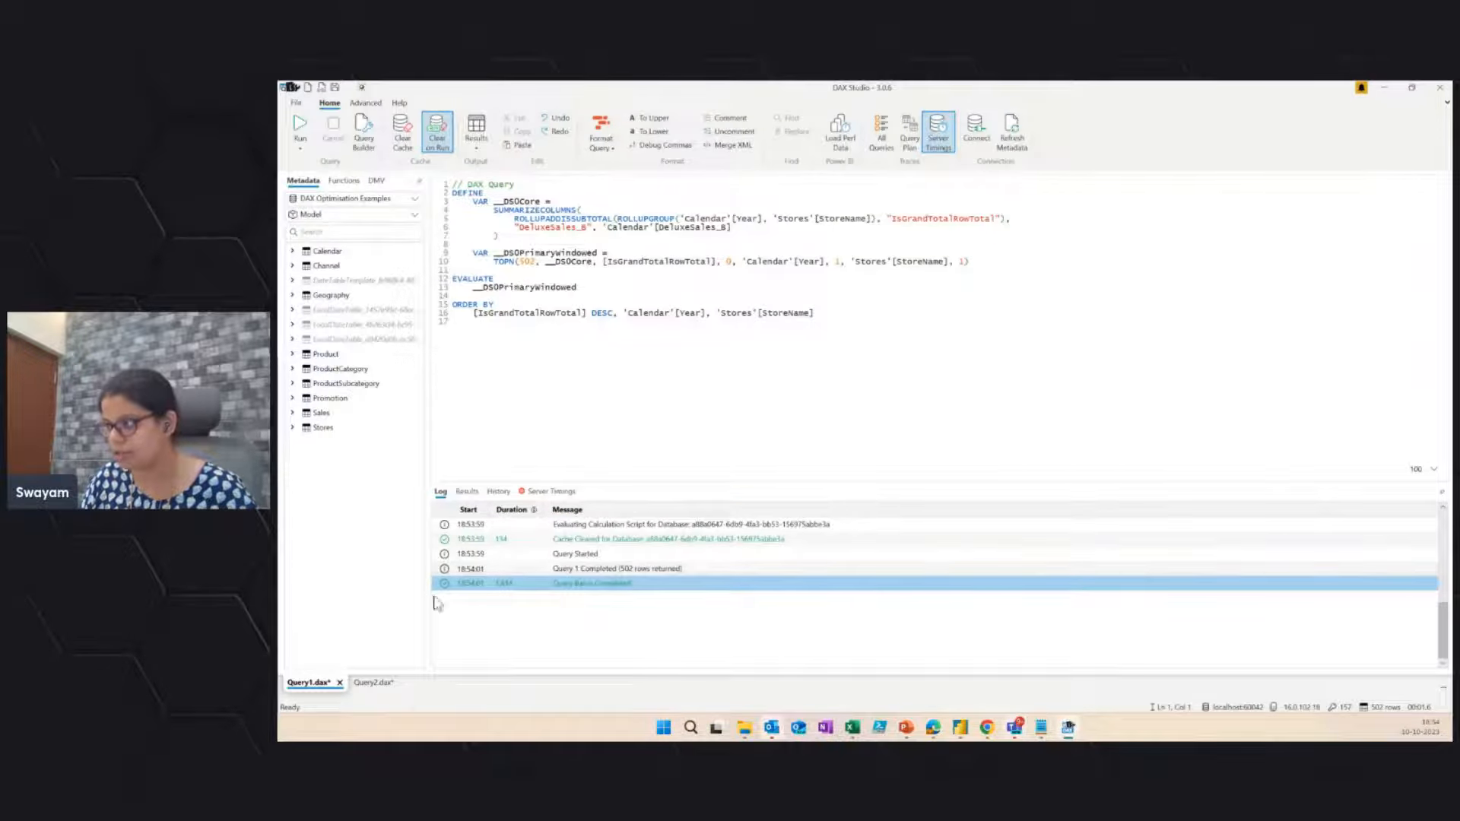
{"action": "left_click", "coordinate": [550, 493]}
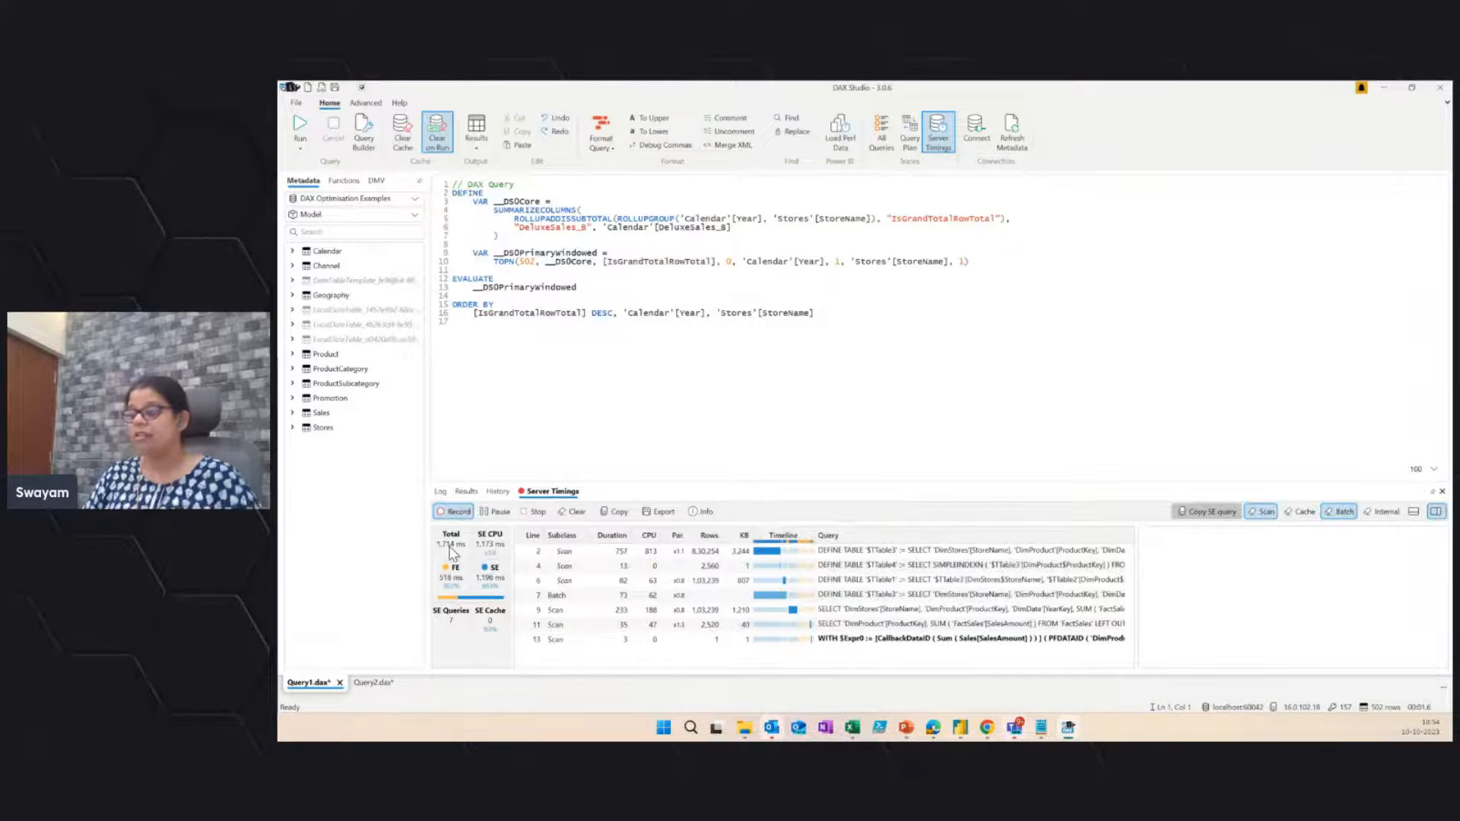
Step: Compare the server timings of DeluxeSales_B in Query1 with those of DeluxeSales_G in Query2
{"action": "left_click_drag", "start_coordinate": [578, 228], "coordinate": [583, 230]}
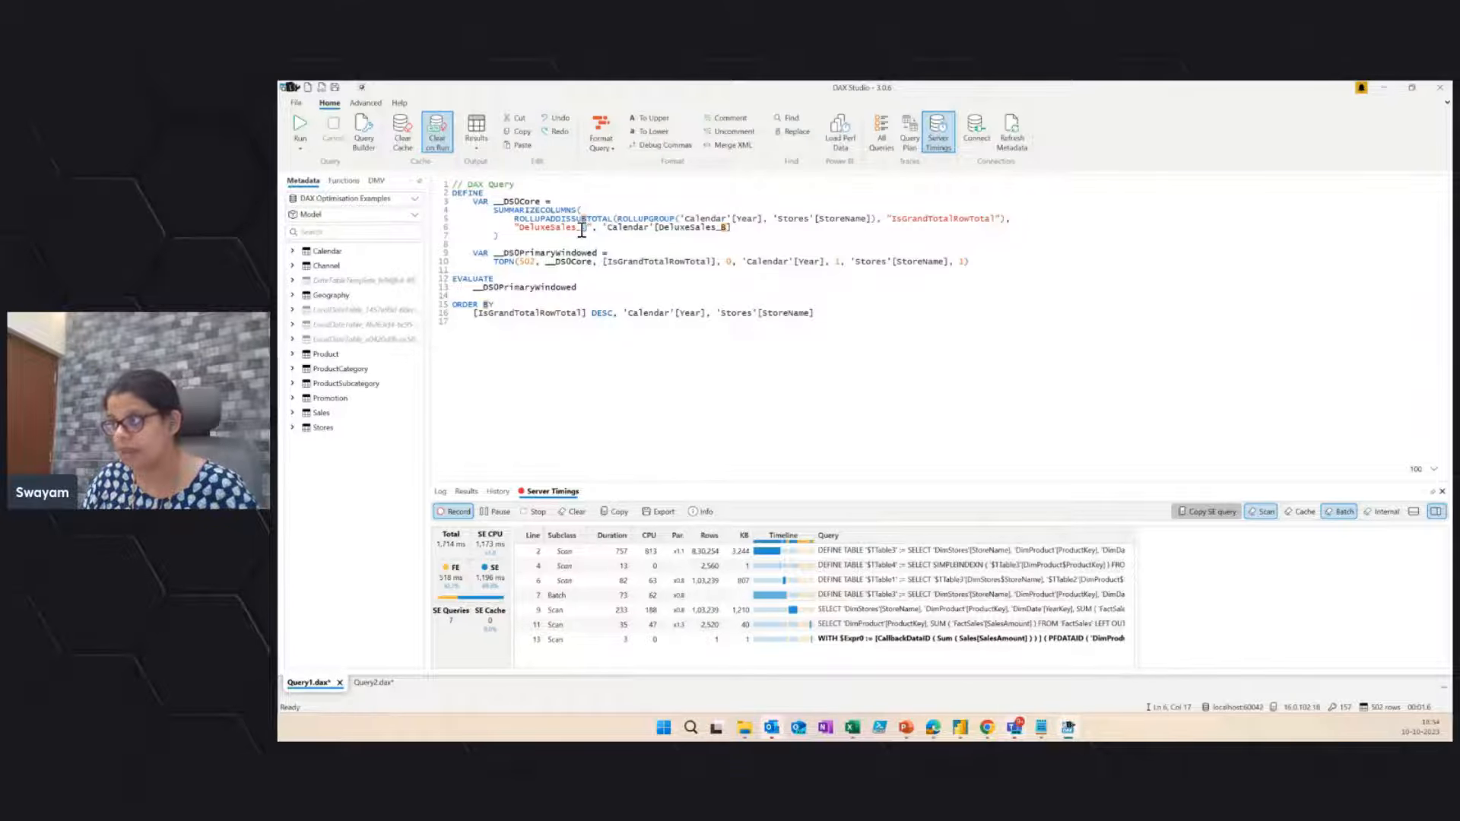
{"action": "left_click", "coordinate": [372, 683]}
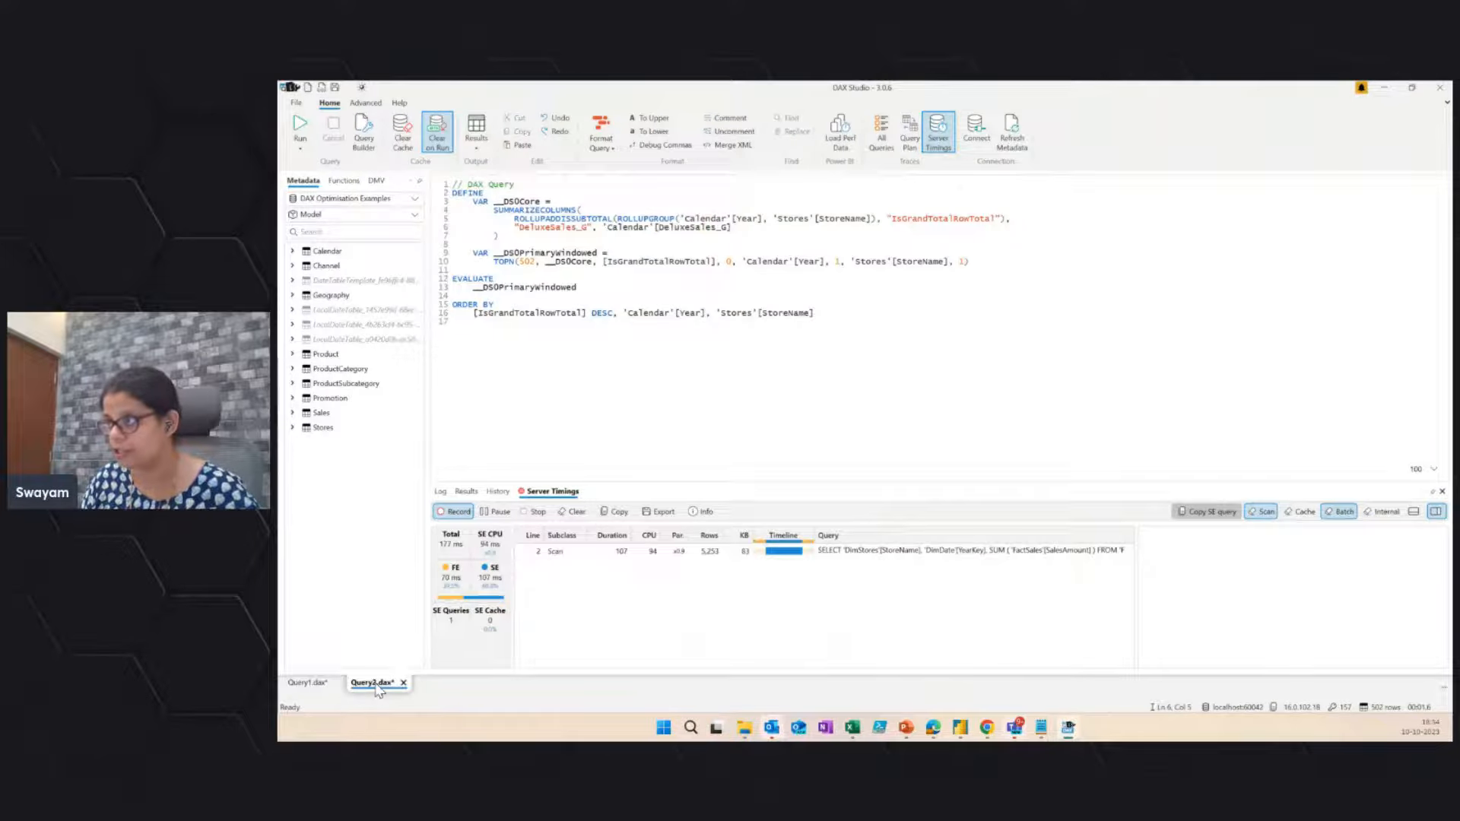
{"action": "left_click_drag", "start_coordinate": [578, 229], "coordinate": [583, 228]}
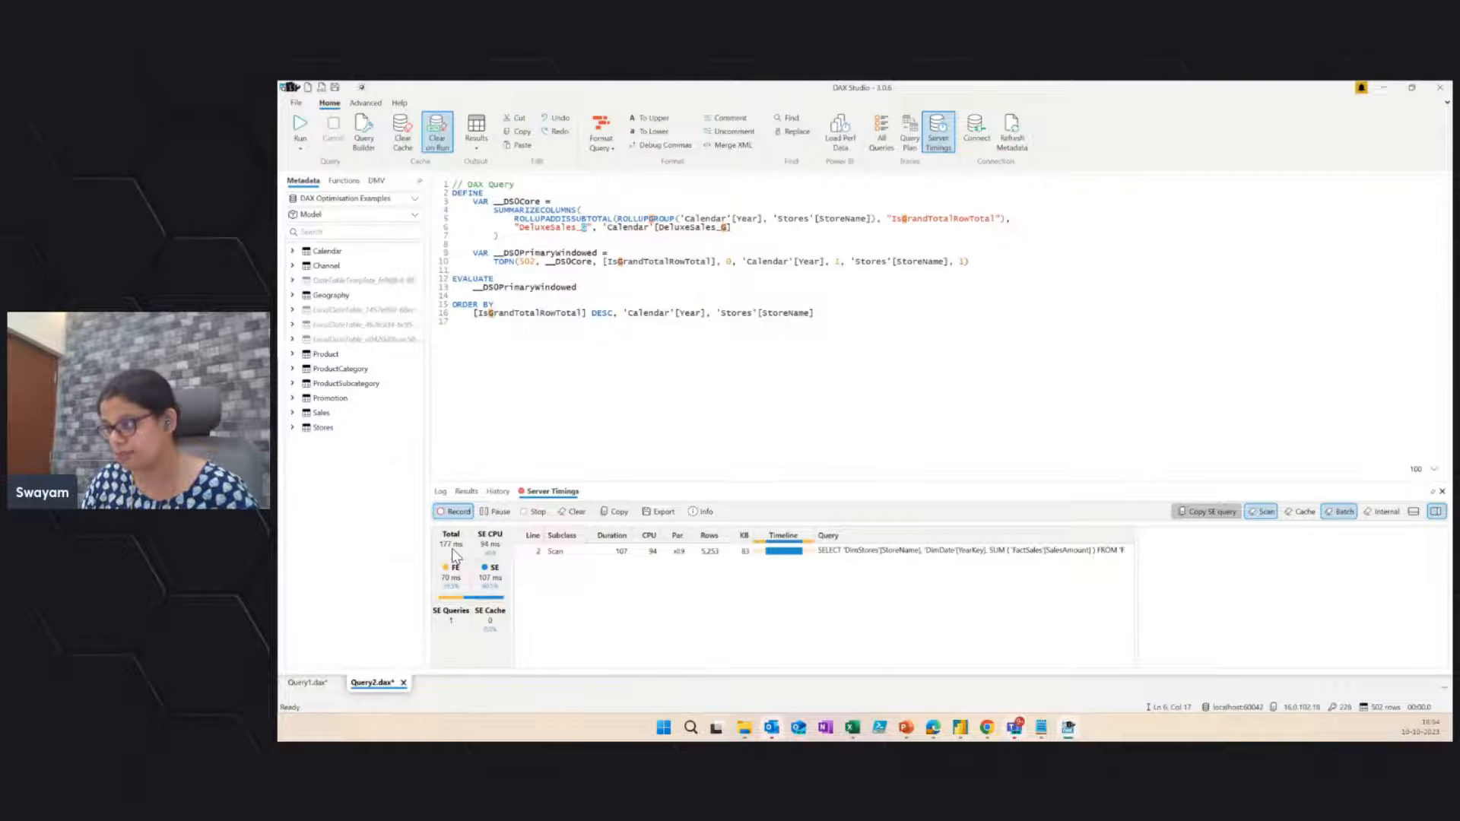
{"action": "left_click", "coordinate": [310, 685]}
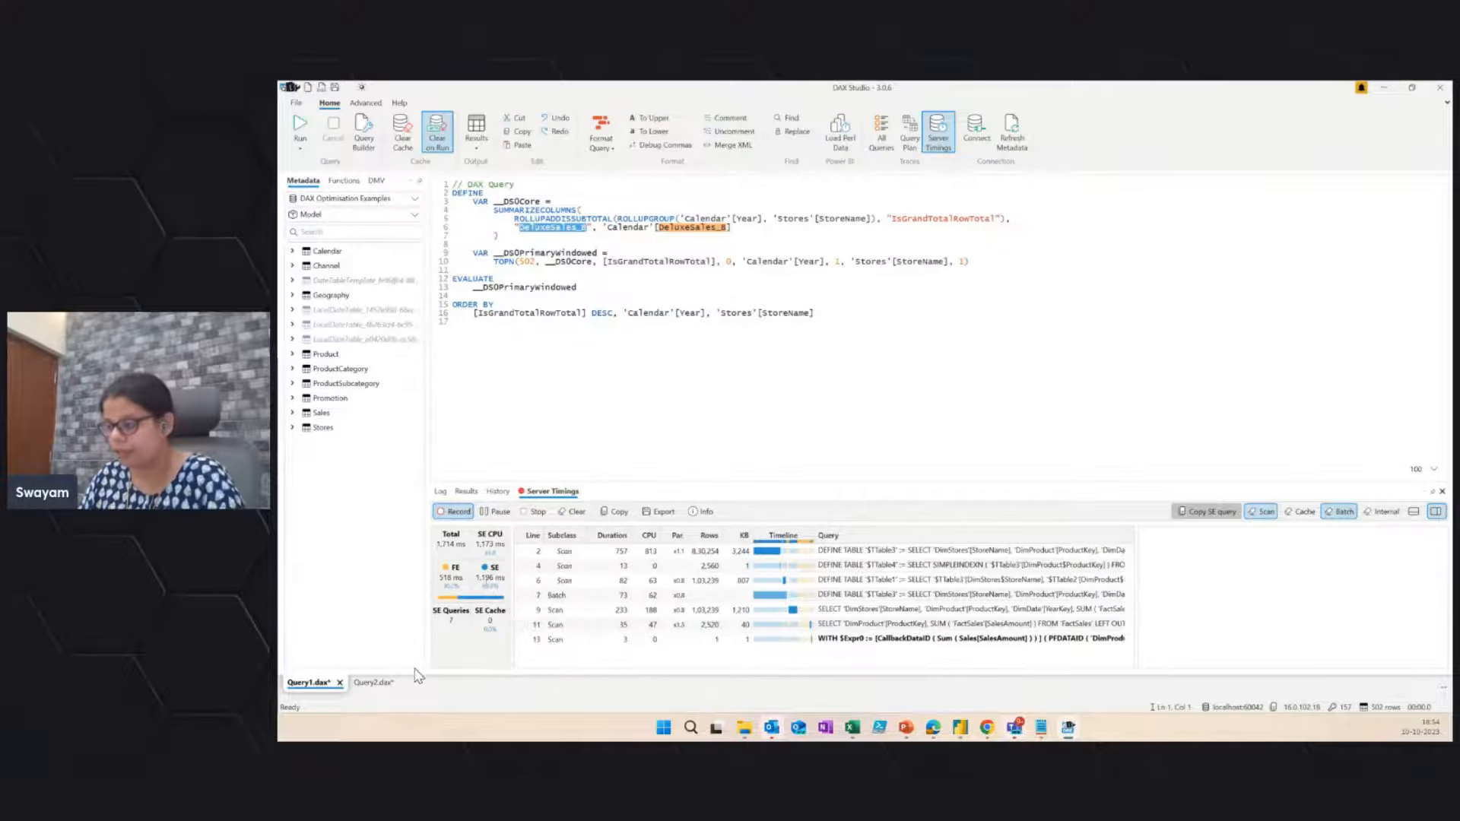
{"action": "left_click", "coordinate": [374, 683]}
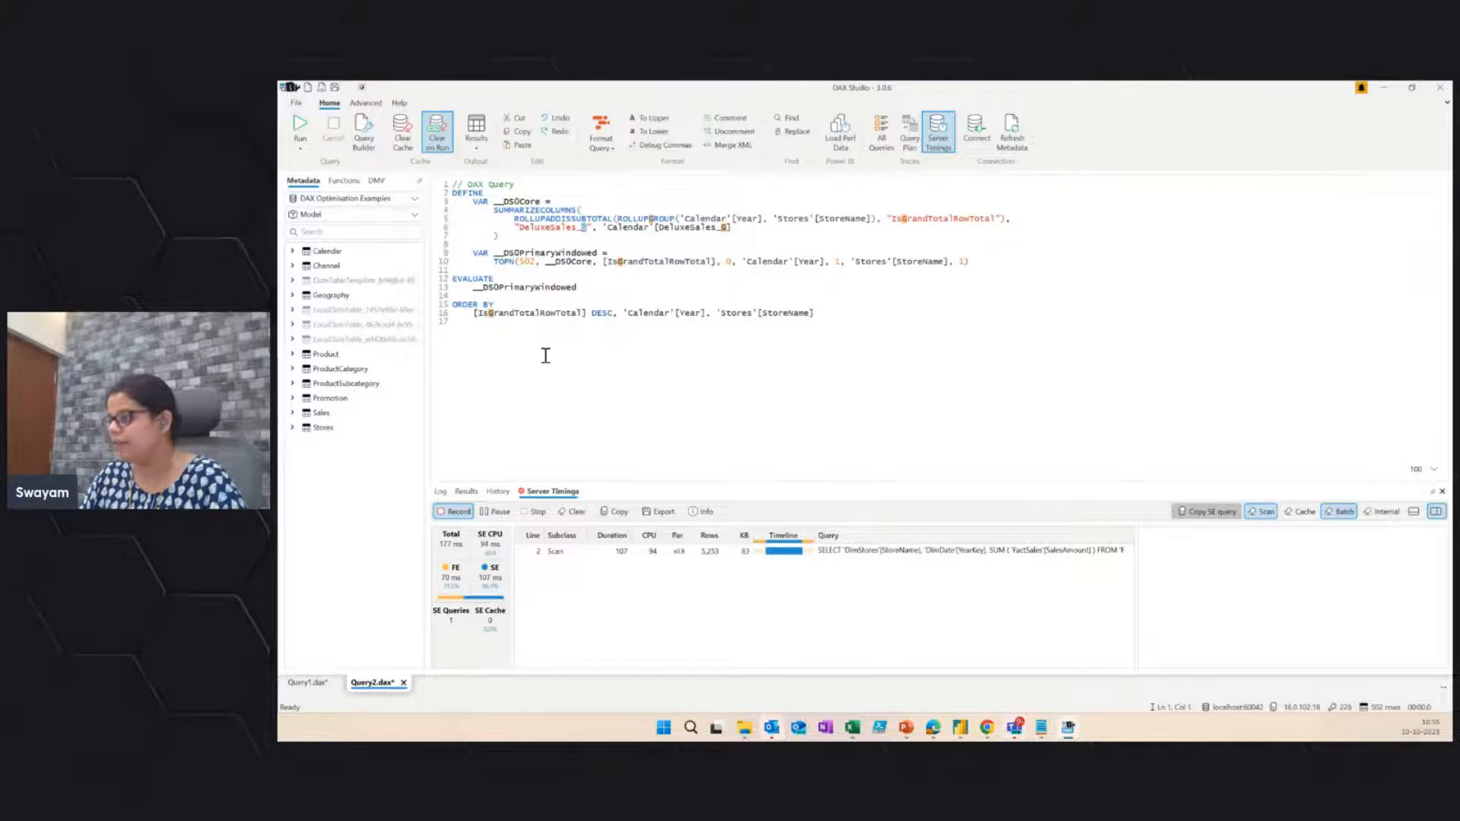
{"action": "mouse_move", "coordinate": [921, 557]}
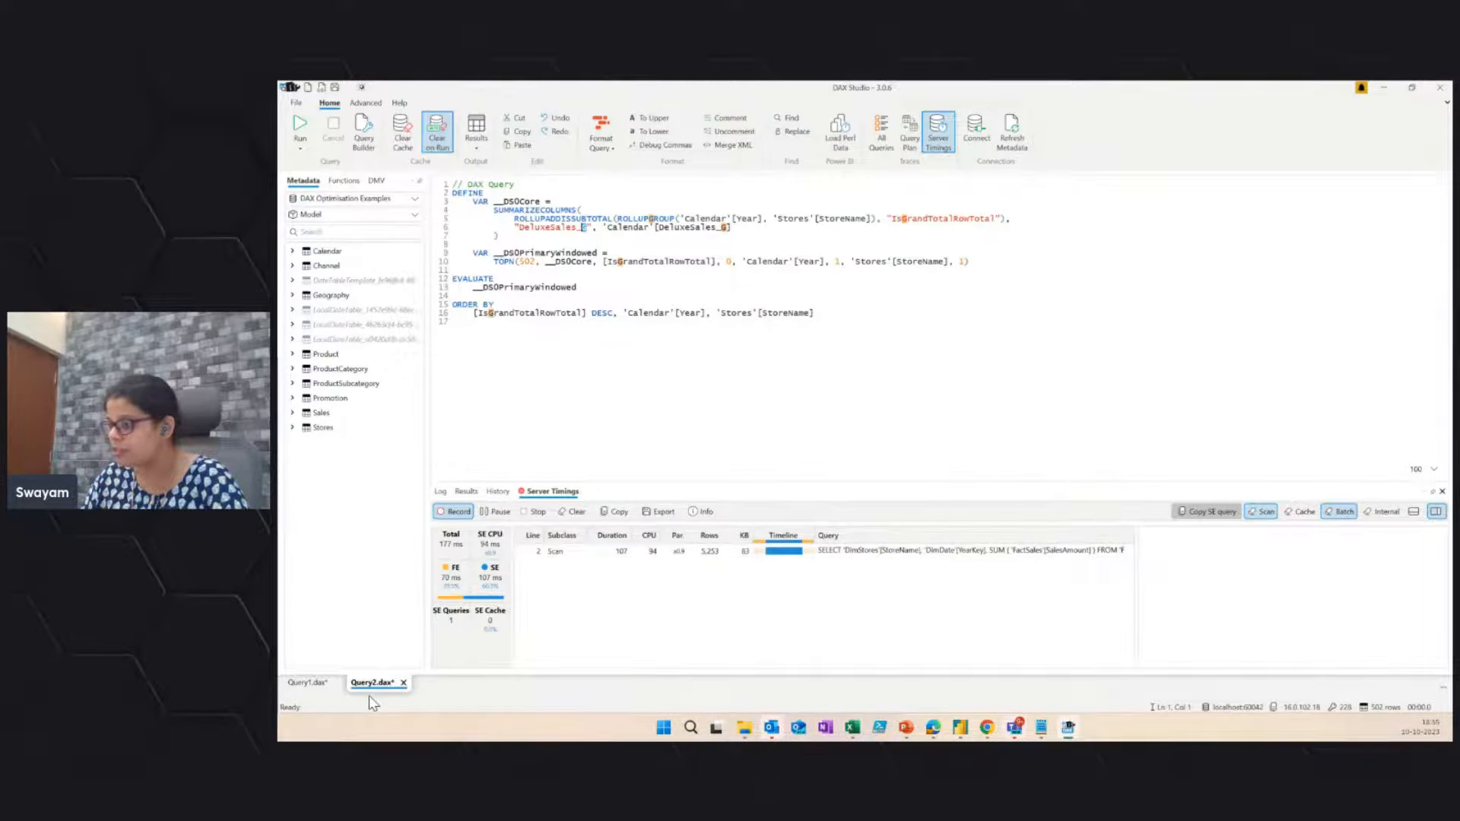
{"action": "left_click", "coordinate": [308, 682]}
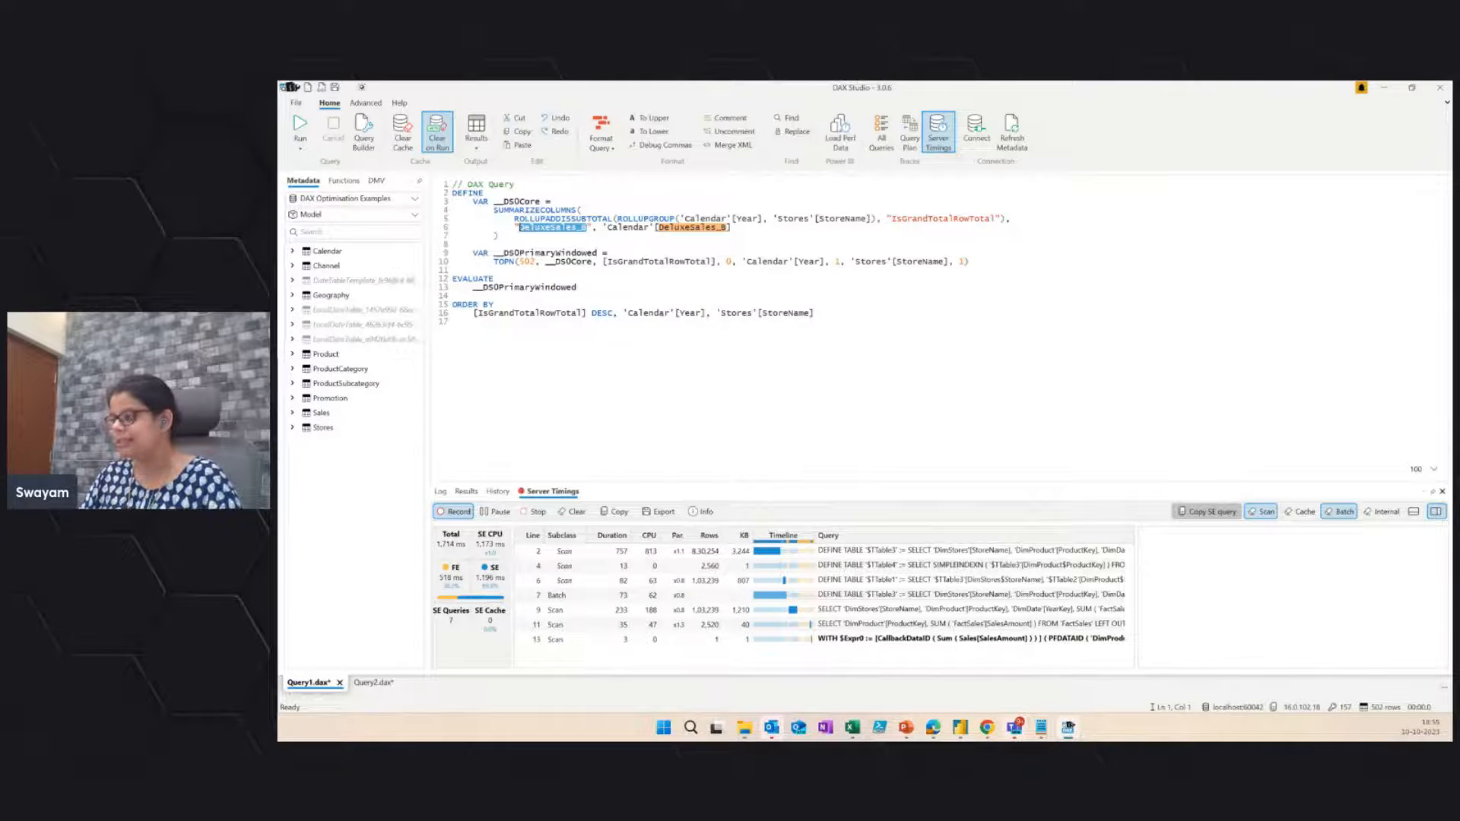
Step: Copy the recorded query of the SalesOrder_G card from the report's Count vs CountRows page and paste it at the end of Query1
{"action": "left_click", "coordinate": [964, 731]}
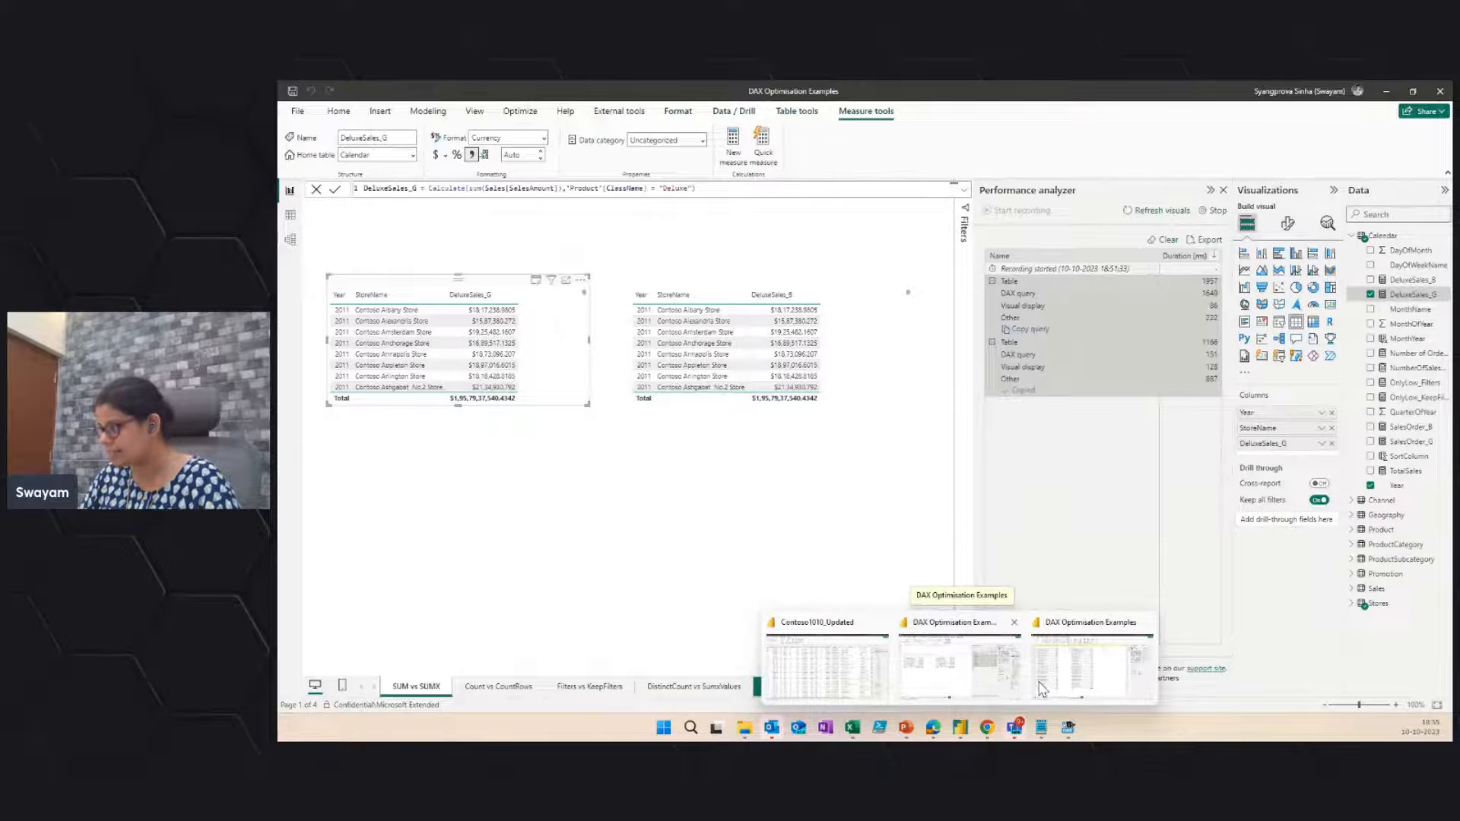
{"action": "left_click", "coordinate": [1040, 688]}
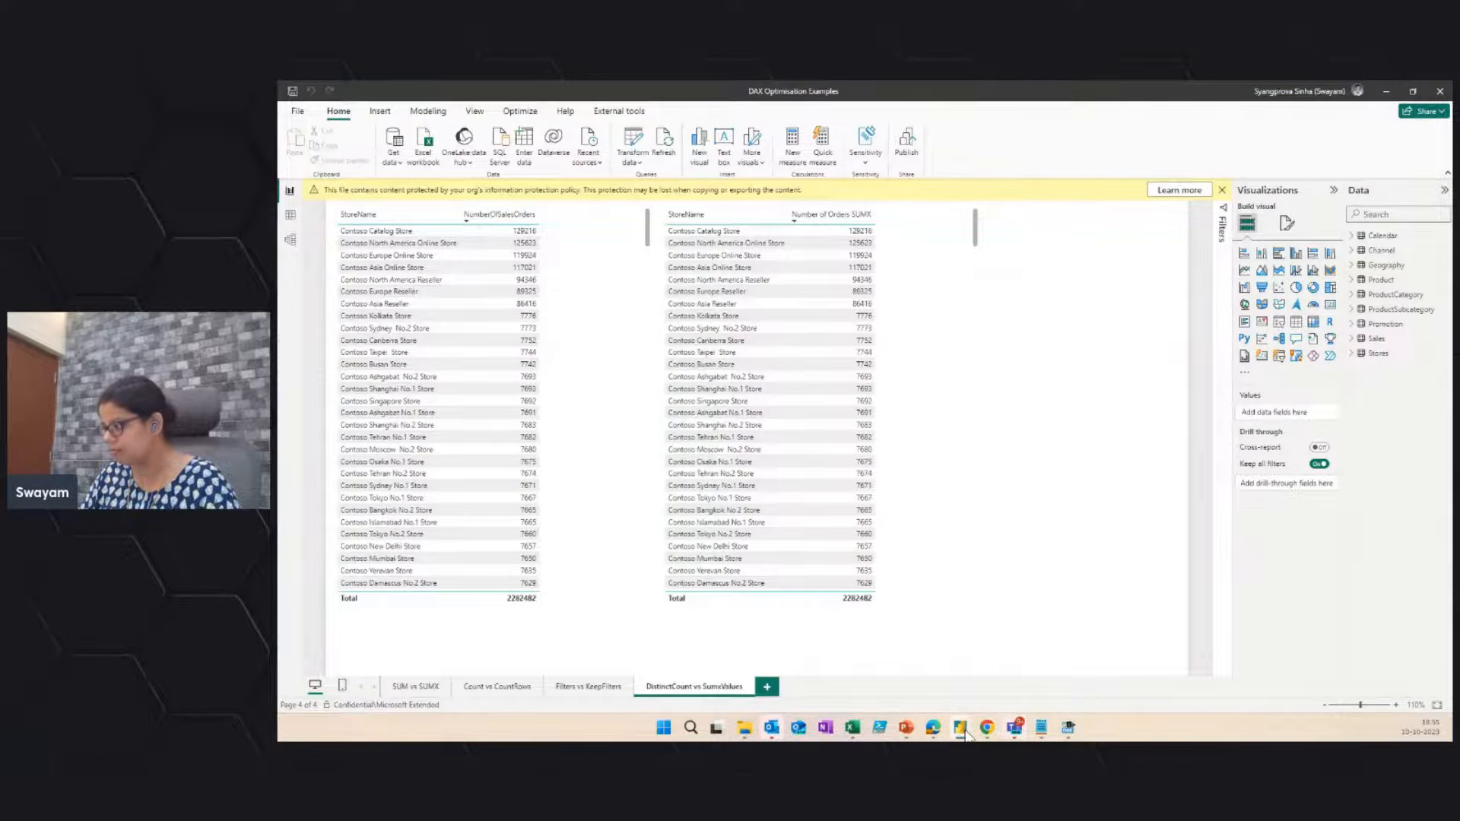
{"action": "mouse_move", "coordinate": [960, 727]}
{"action": "left_click", "coordinate": [956, 685]}
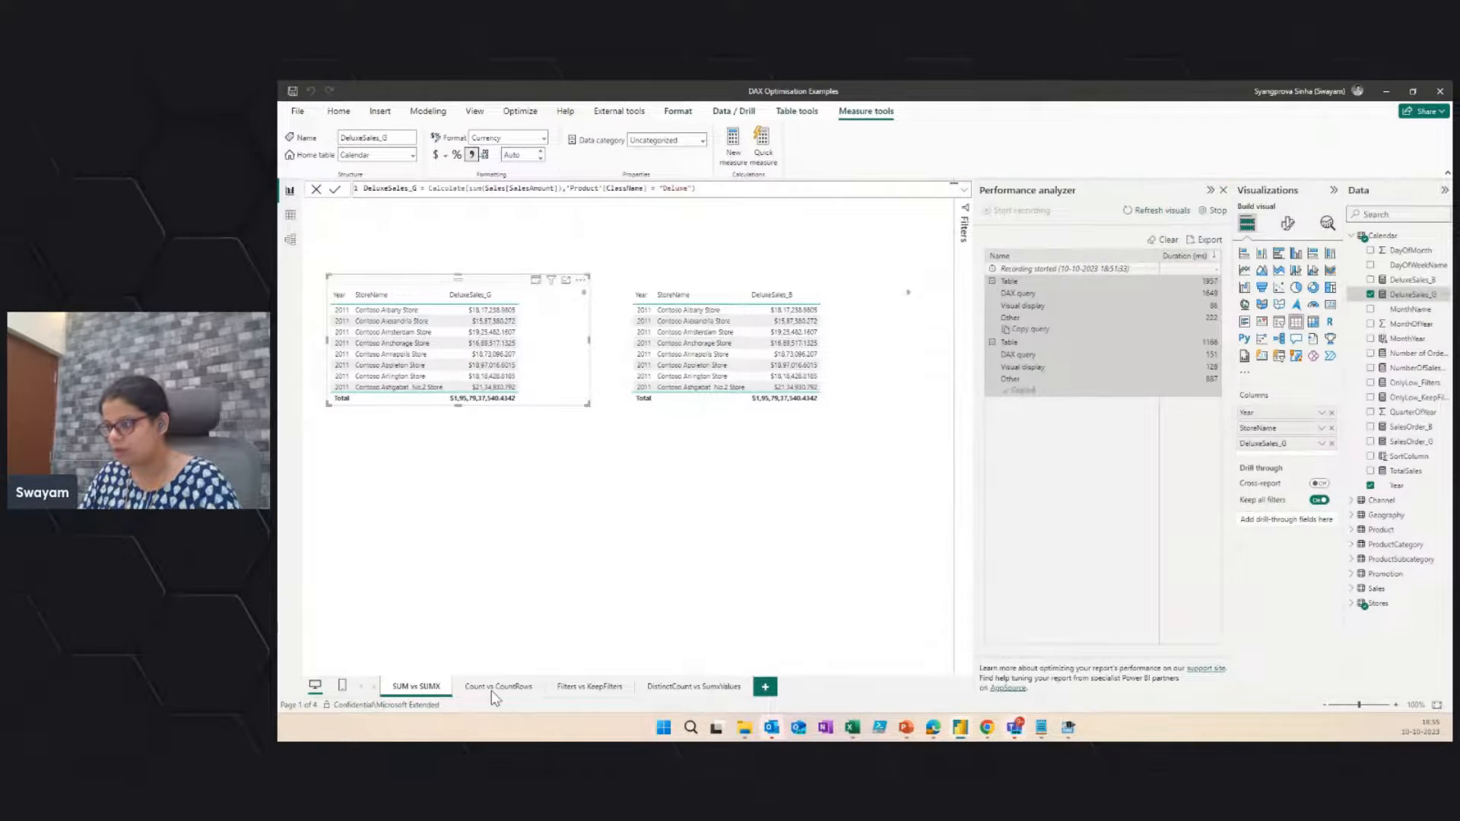
{"action": "left_click", "coordinate": [493, 689]}
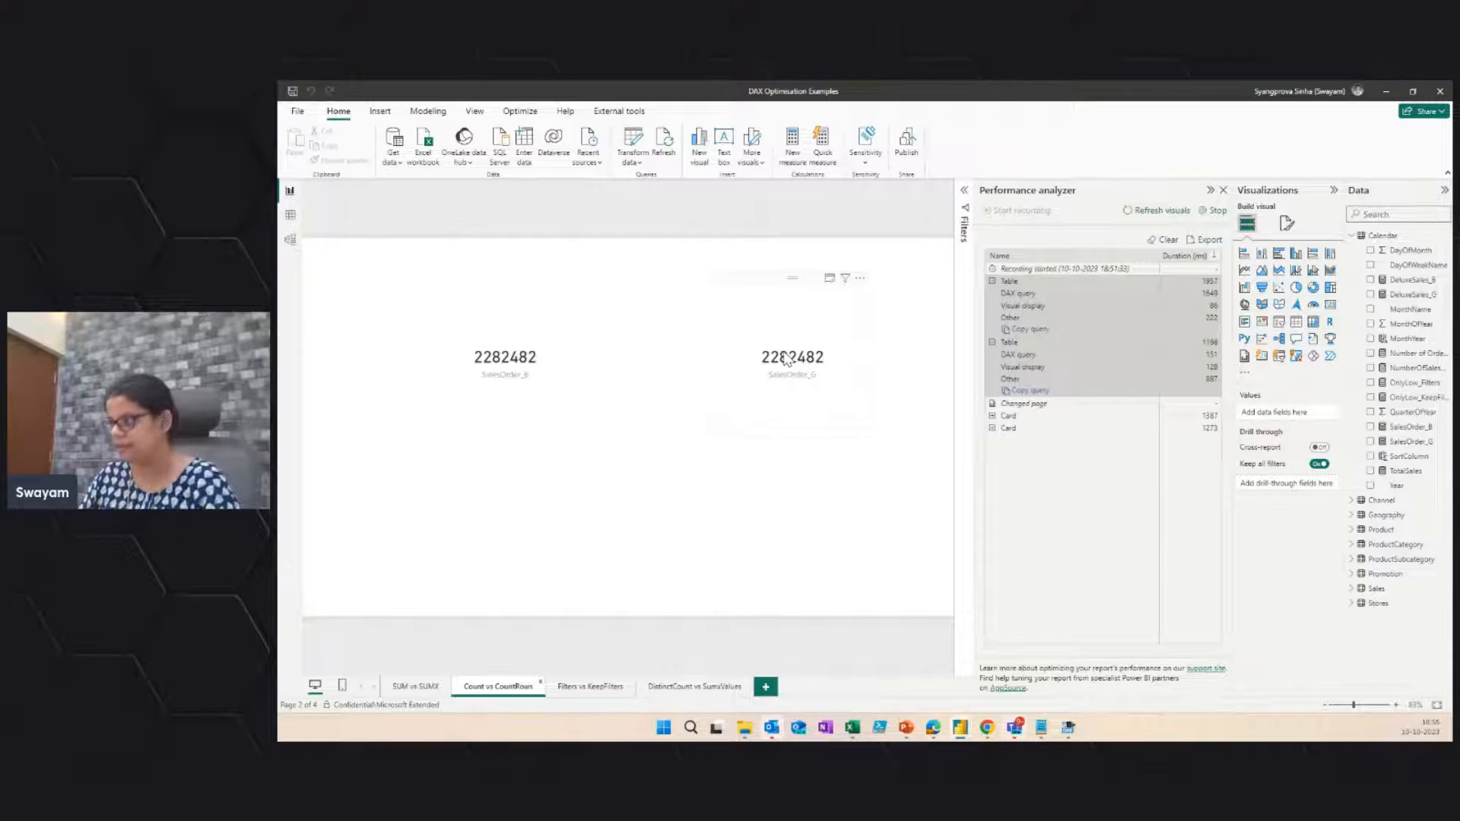
{"action": "left_click", "coordinate": [787, 359]}
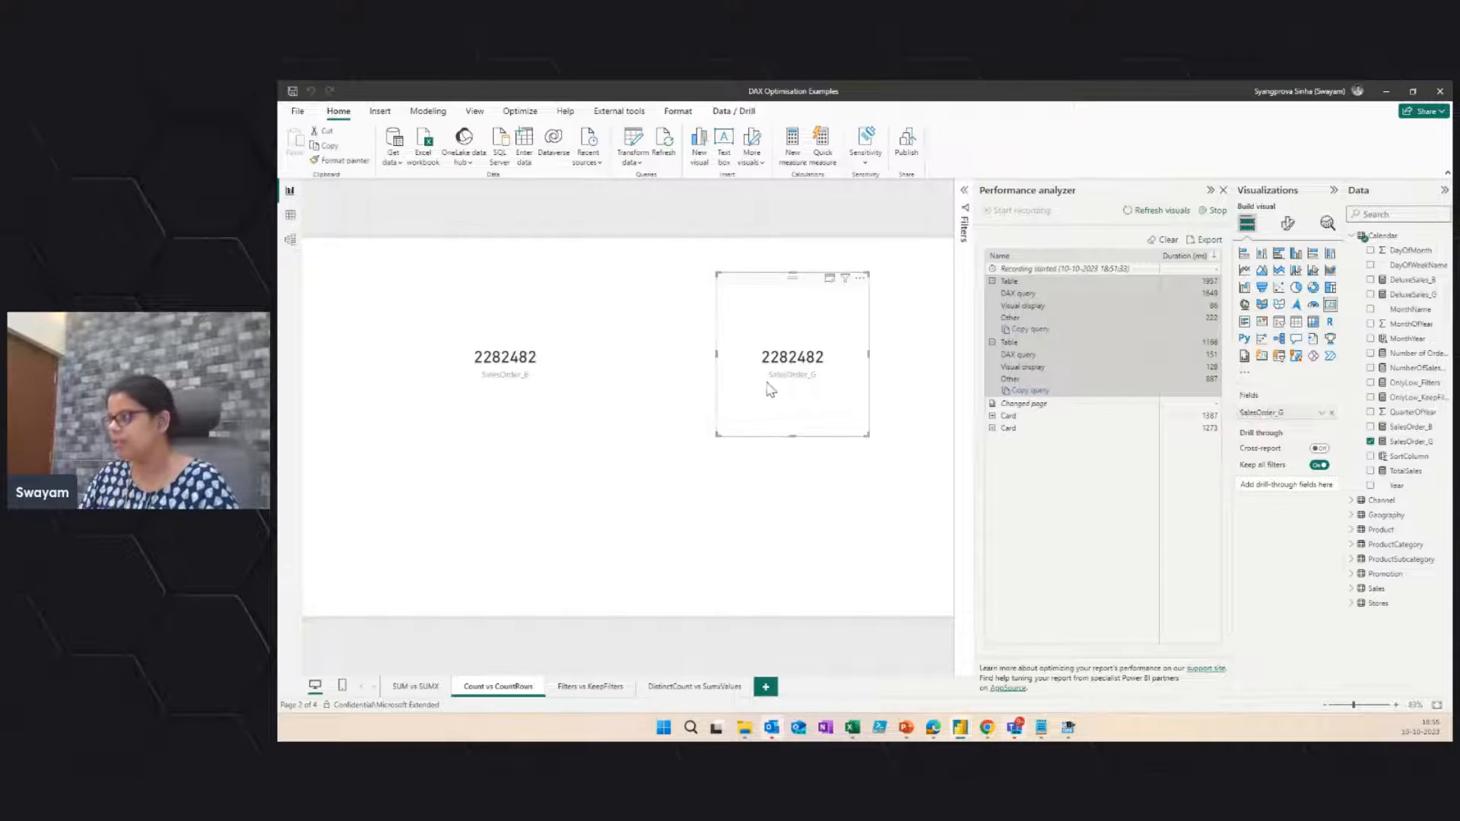
{"action": "left_click", "coordinate": [993, 428]}
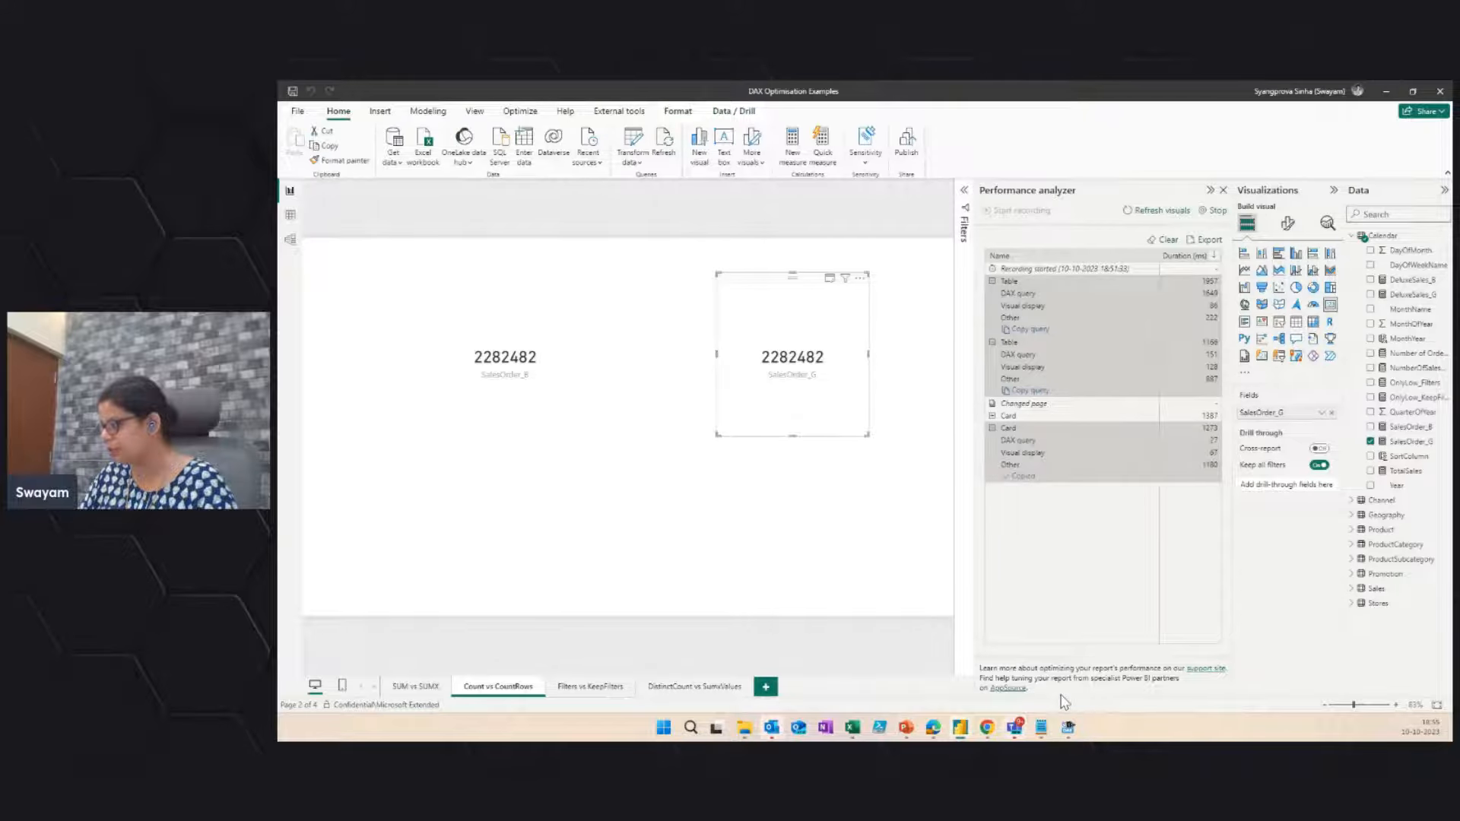
{"action": "left_click", "coordinate": [1069, 727]}
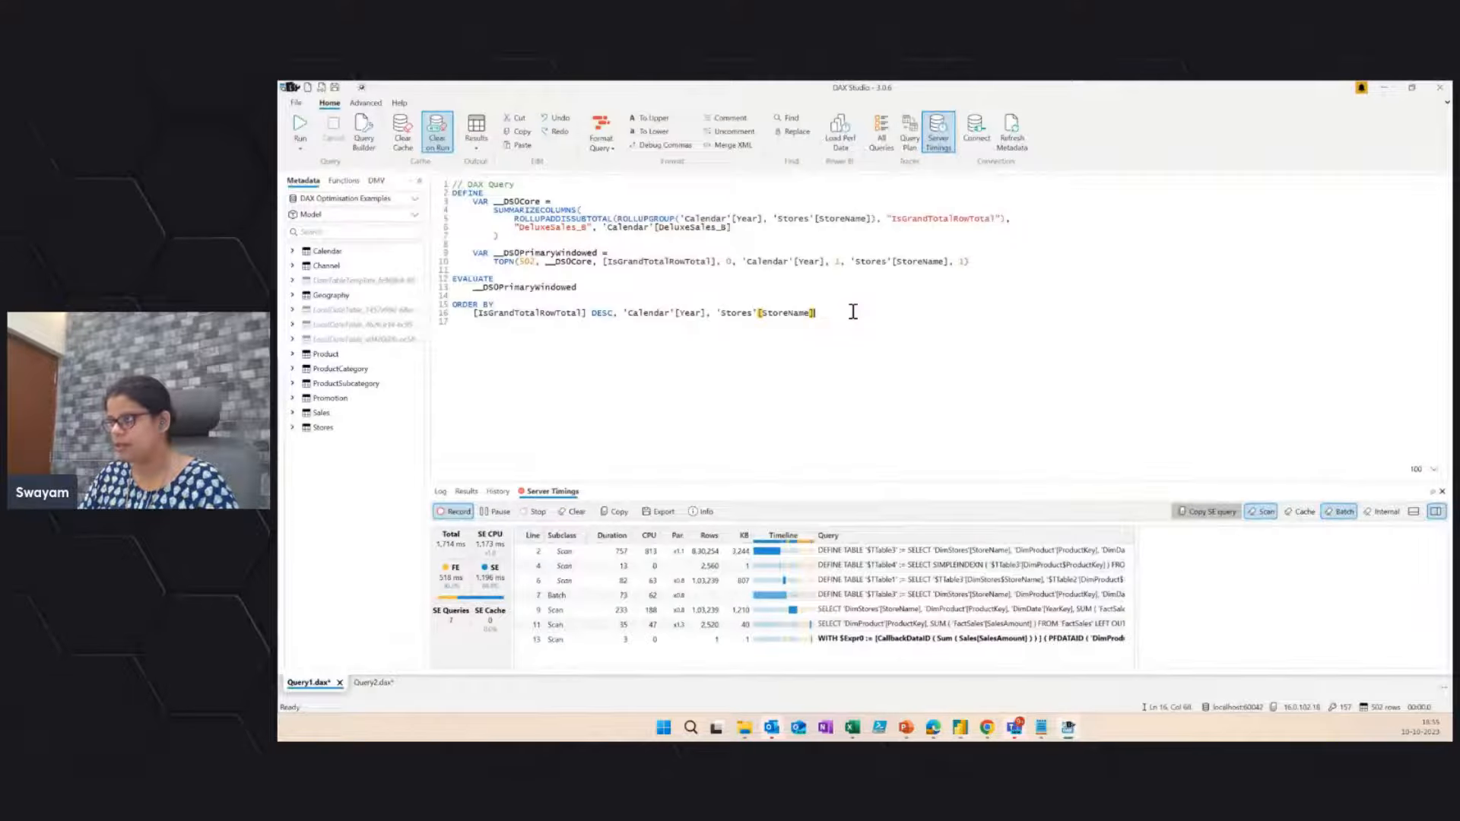
{"action": "type", "text": "// DAX Query EVALUATE ROW( \"SalesOrder_G\", 'Calendar'[SalesOrder_G]"}
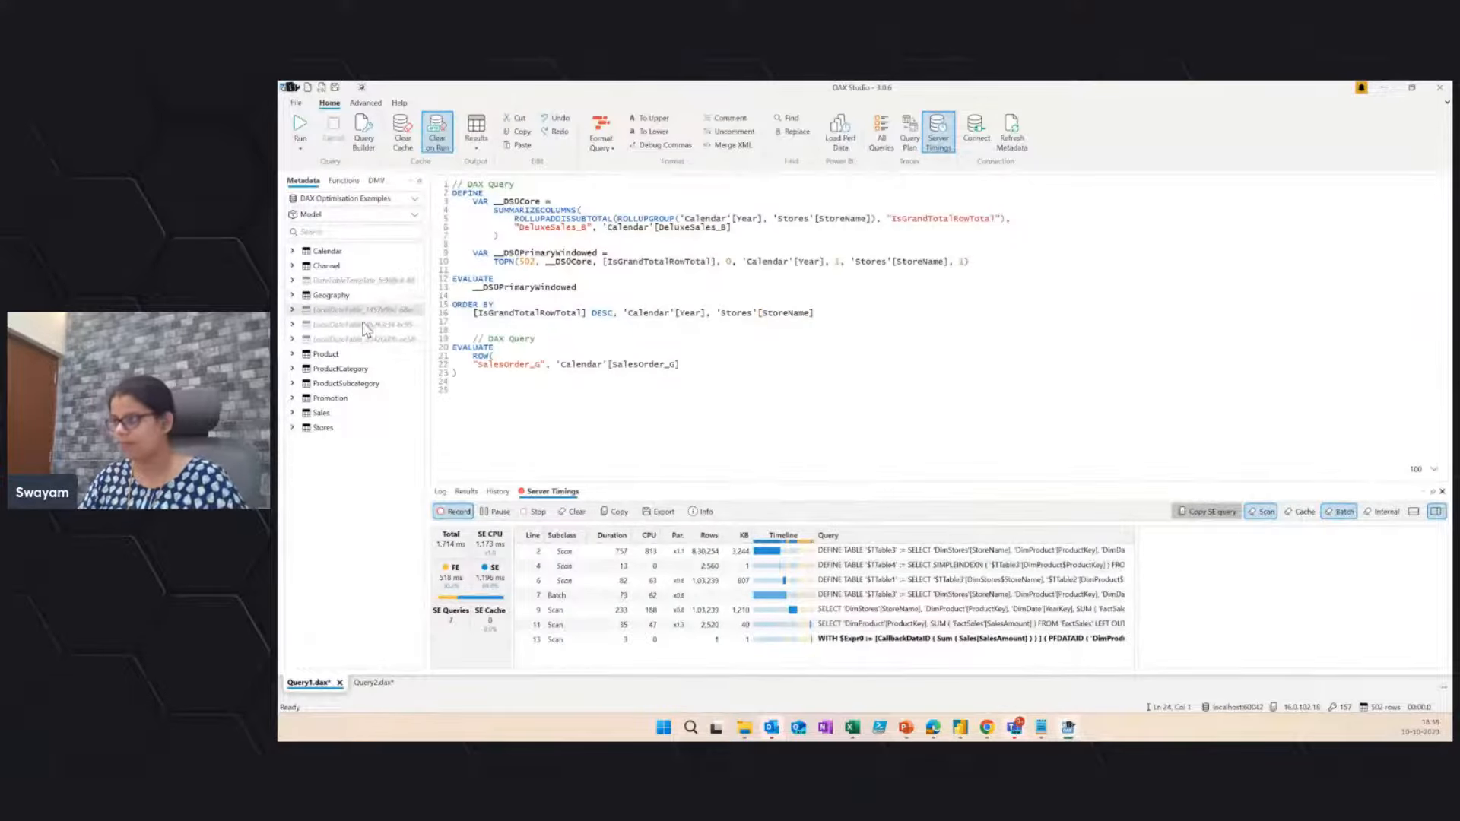
Step: Move the SalesOrder_G query from Query1 to the end of Query2, separated by blank lines
{"action": "left_click", "coordinate": [454, 376]}
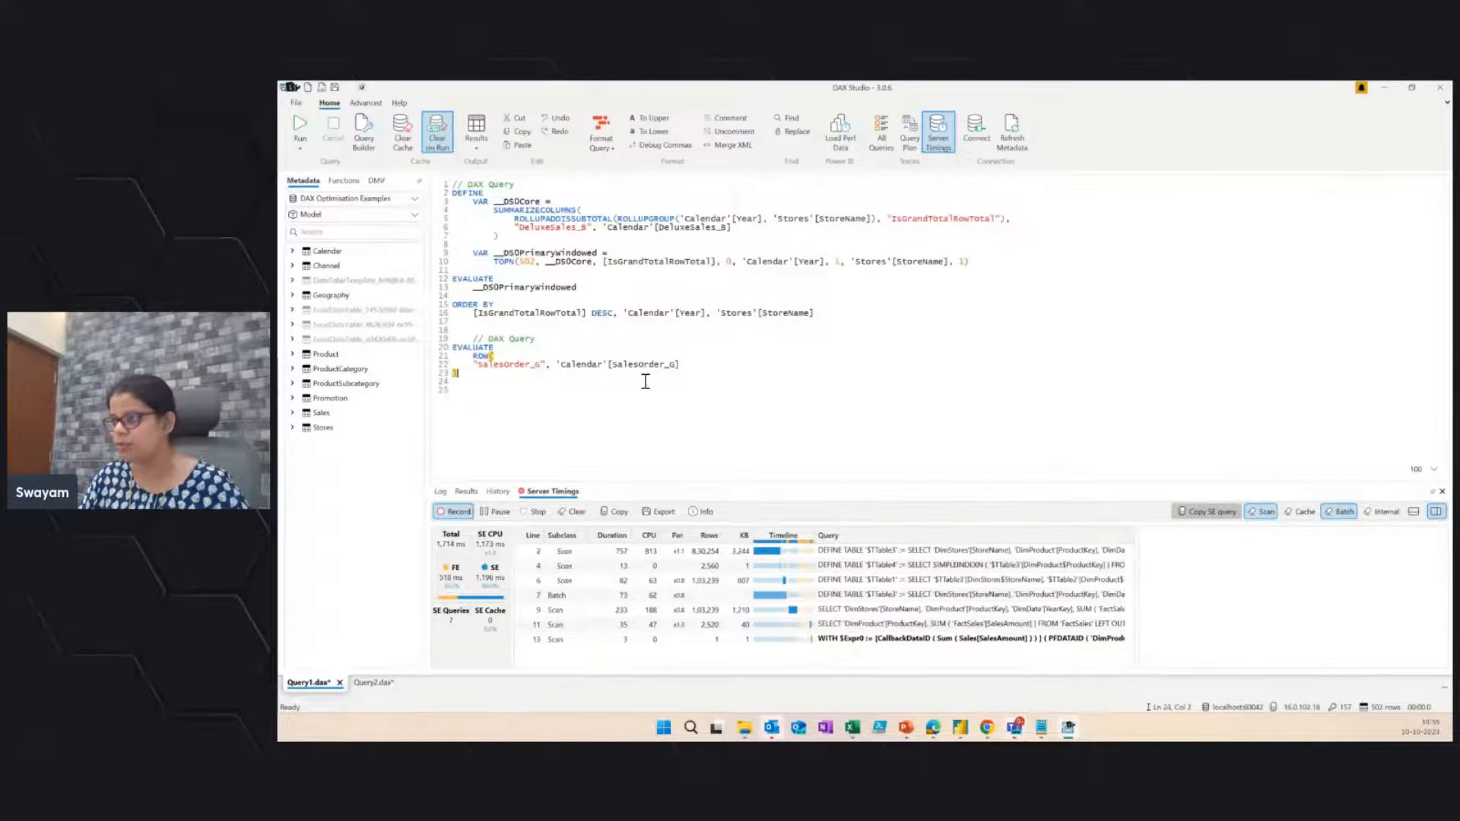
{"action": "left_click_drag", "start_coordinate": [451, 395], "coordinate": [454, 330]}
{"action": "key", "text": "ctrl+x"}
{"action": "left_click", "coordinate": [377, 683]}
{"action": "left_click", "coordinate": [548, 430]}
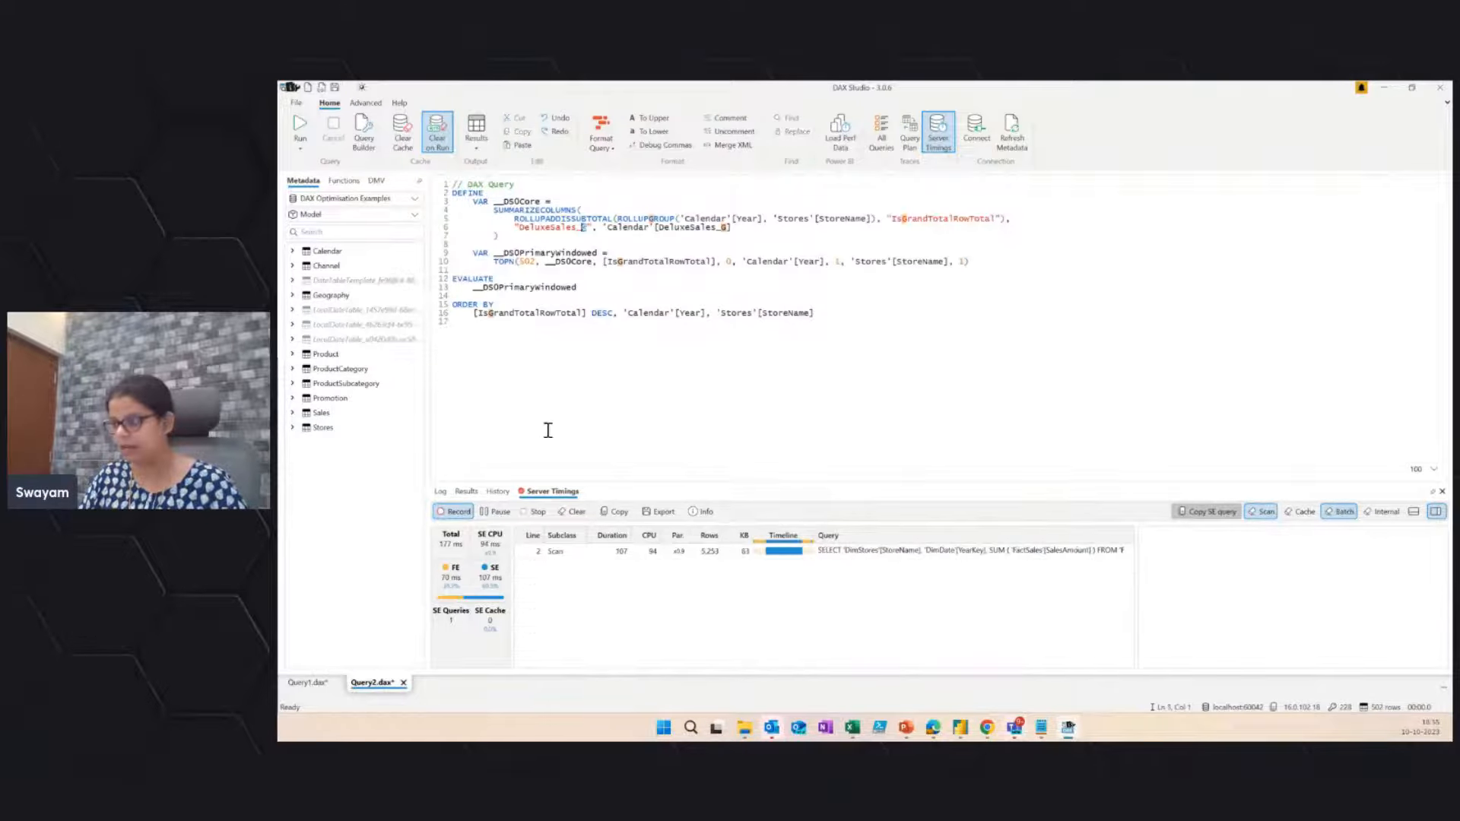
{"action": "key", "text": "Return"}
{"action": "key", "text": "Return"}
{"action": "key", "text": "ctrl+v"}
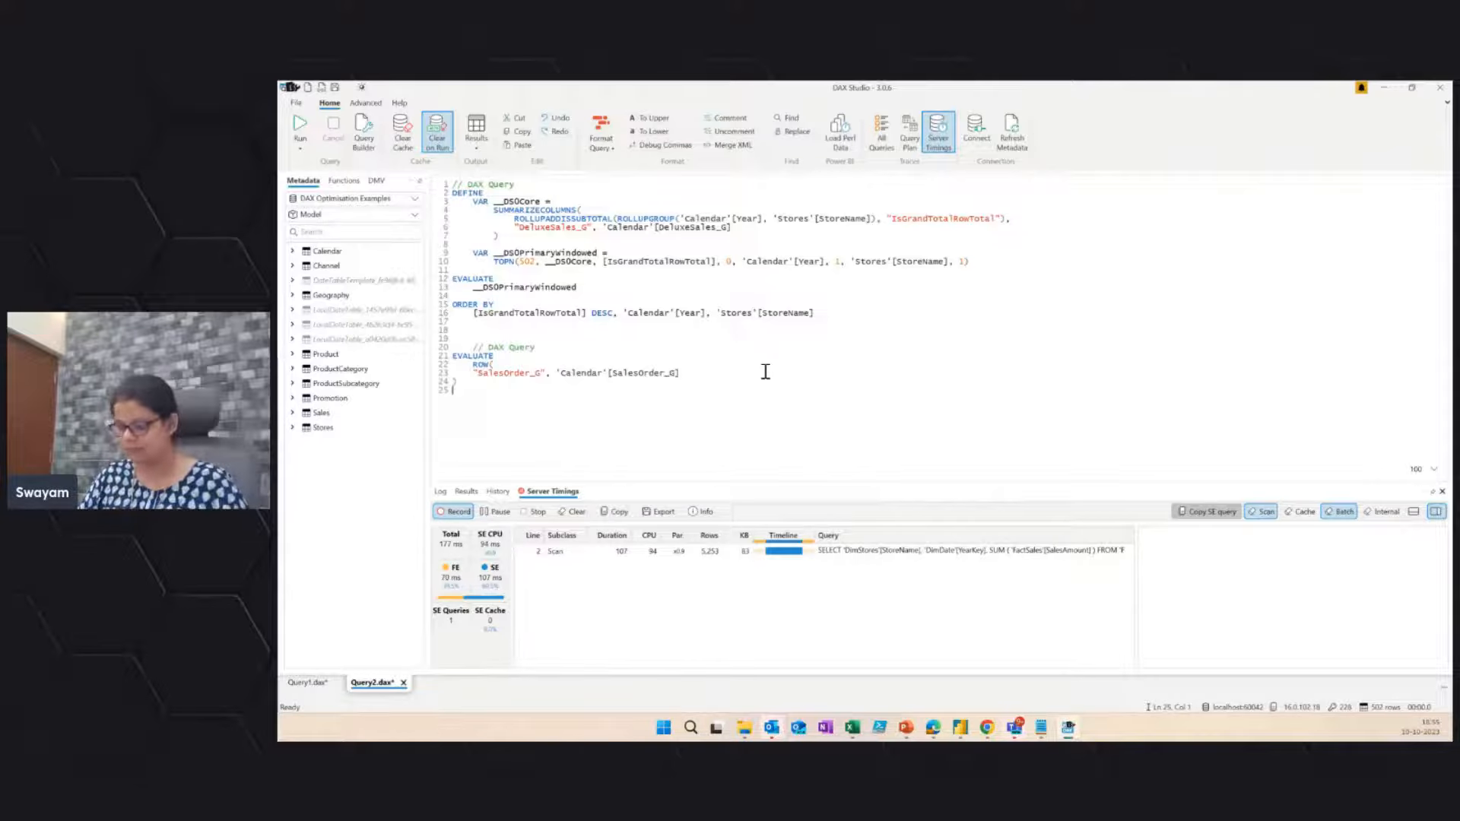
Step: Copy the recorded query of the SalesOrder_B card from the report's performance analyzer and paste it at the end of Query1 after blank lines
{"action": "key", "text": "alt+Tab"}
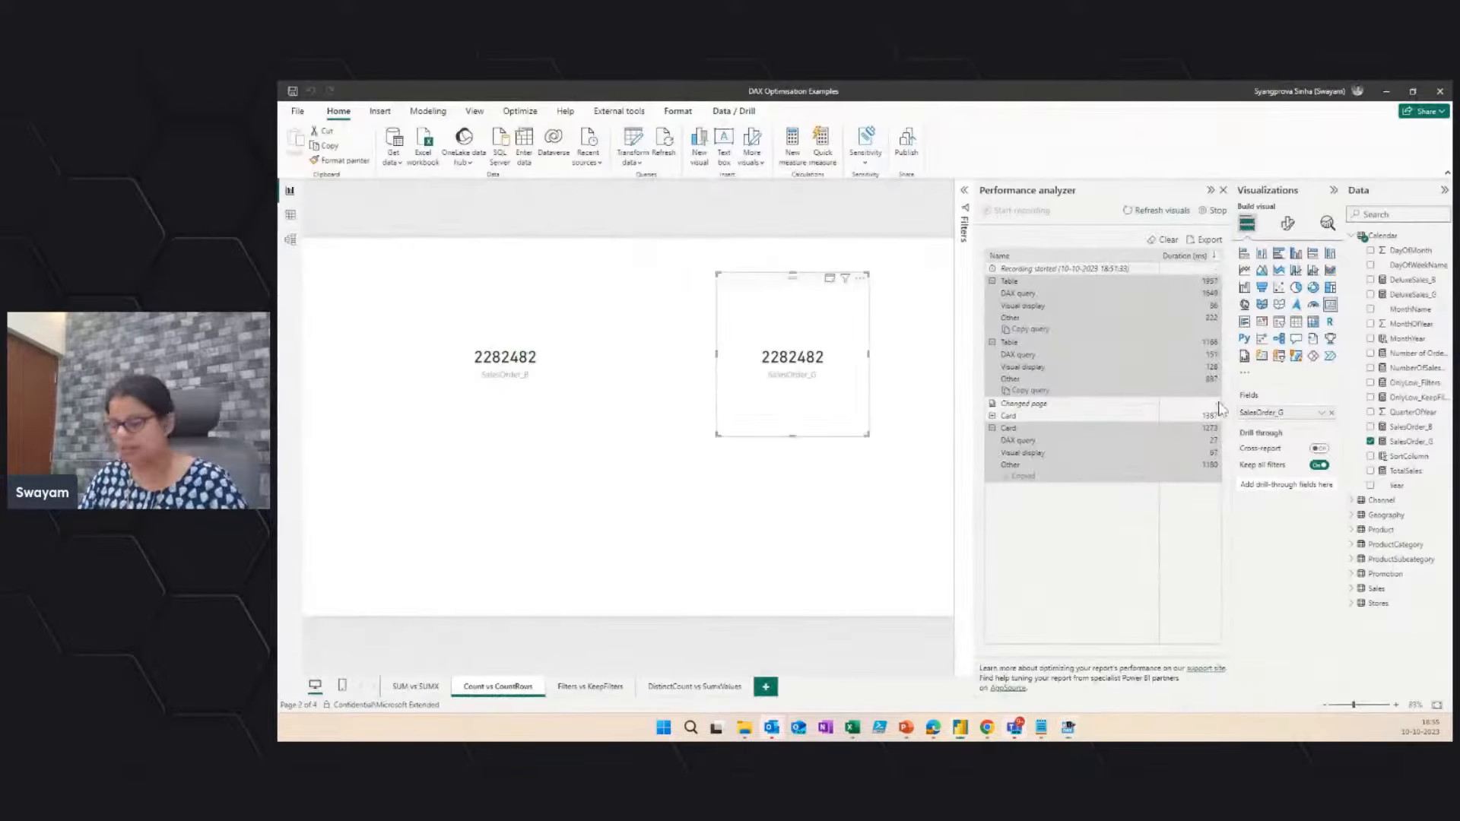
{"action": "left_click", "coordinate": [992, 416]}
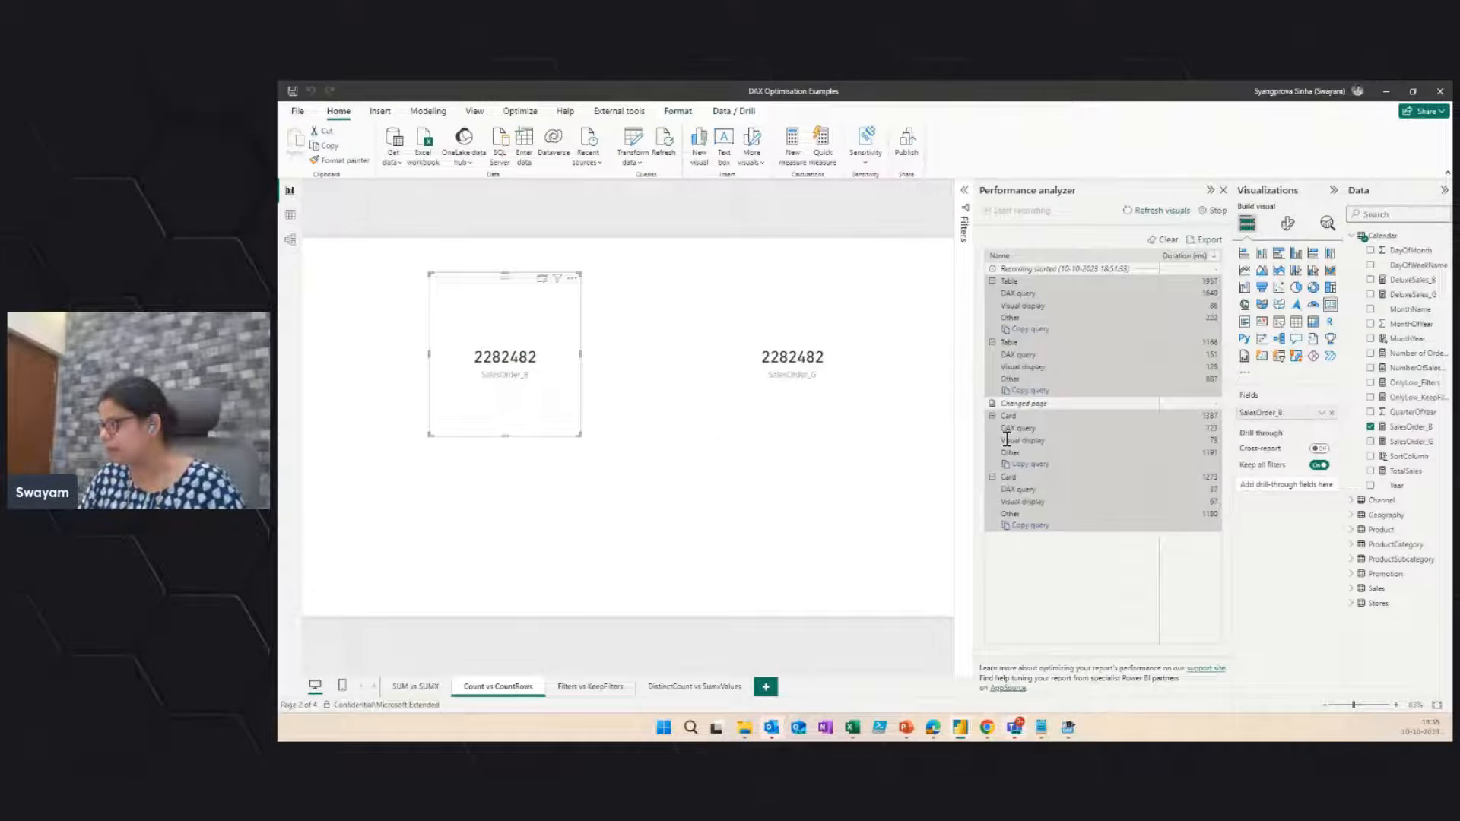
{"action": "left_click", "coordinate": [1023, 466]}
{"action": "key", "text": "alt+Tab"}
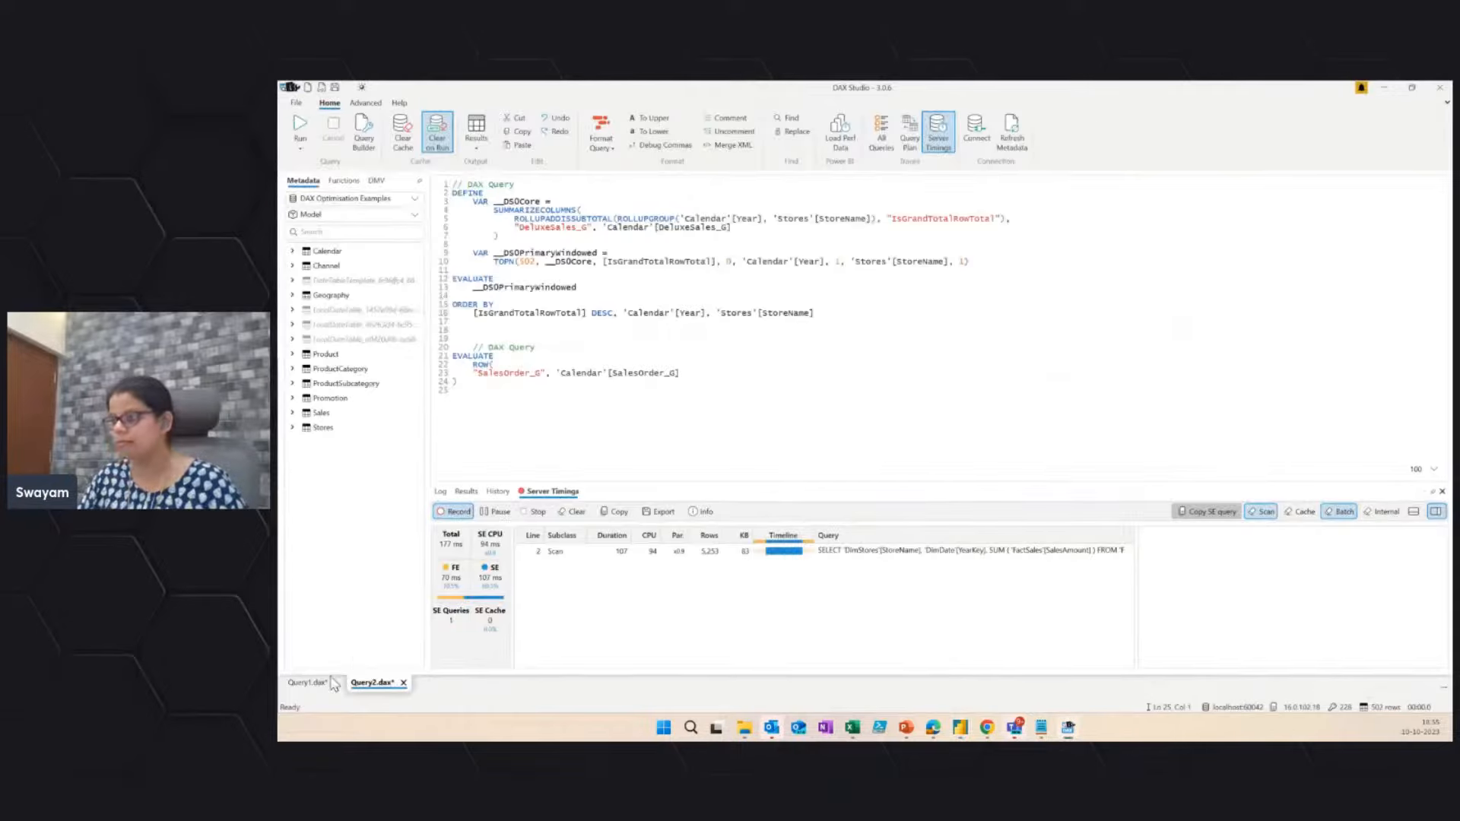
{"action": "key", "text": "Return"}
{"action": "key", "text": "Return"}
{"action": "key", "text": "ctrl+v"}
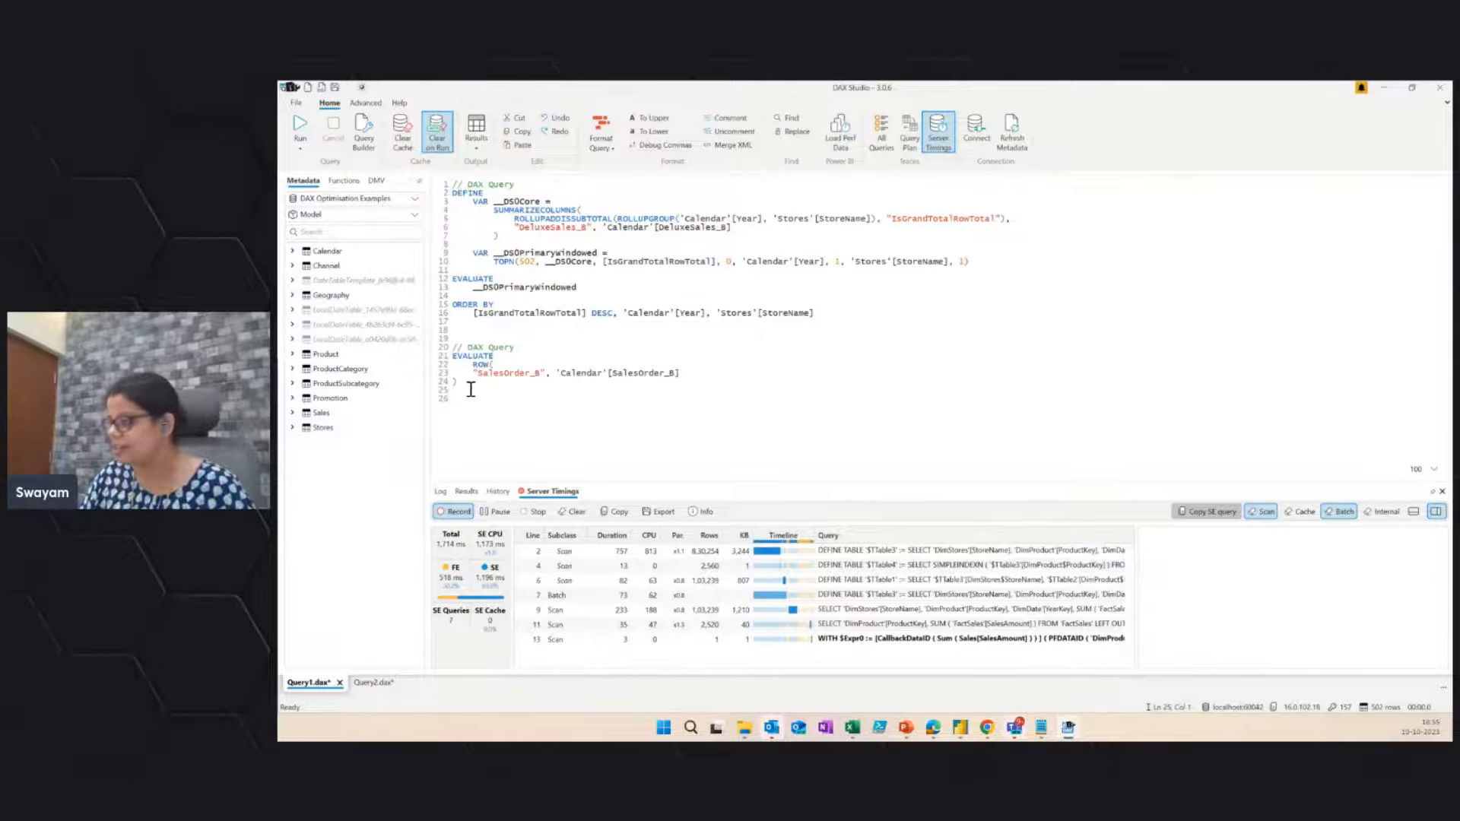
Step: Run only the SalesOrder_B query in Query1 and only the SalesOrder_G query in Query2 to capture their server timings
{"action": "left_click_drag", "start_coordinate": [466, 388], "coordinate": [450, 347]}
{"action": "left_click", "coordinate": [301, 126]}
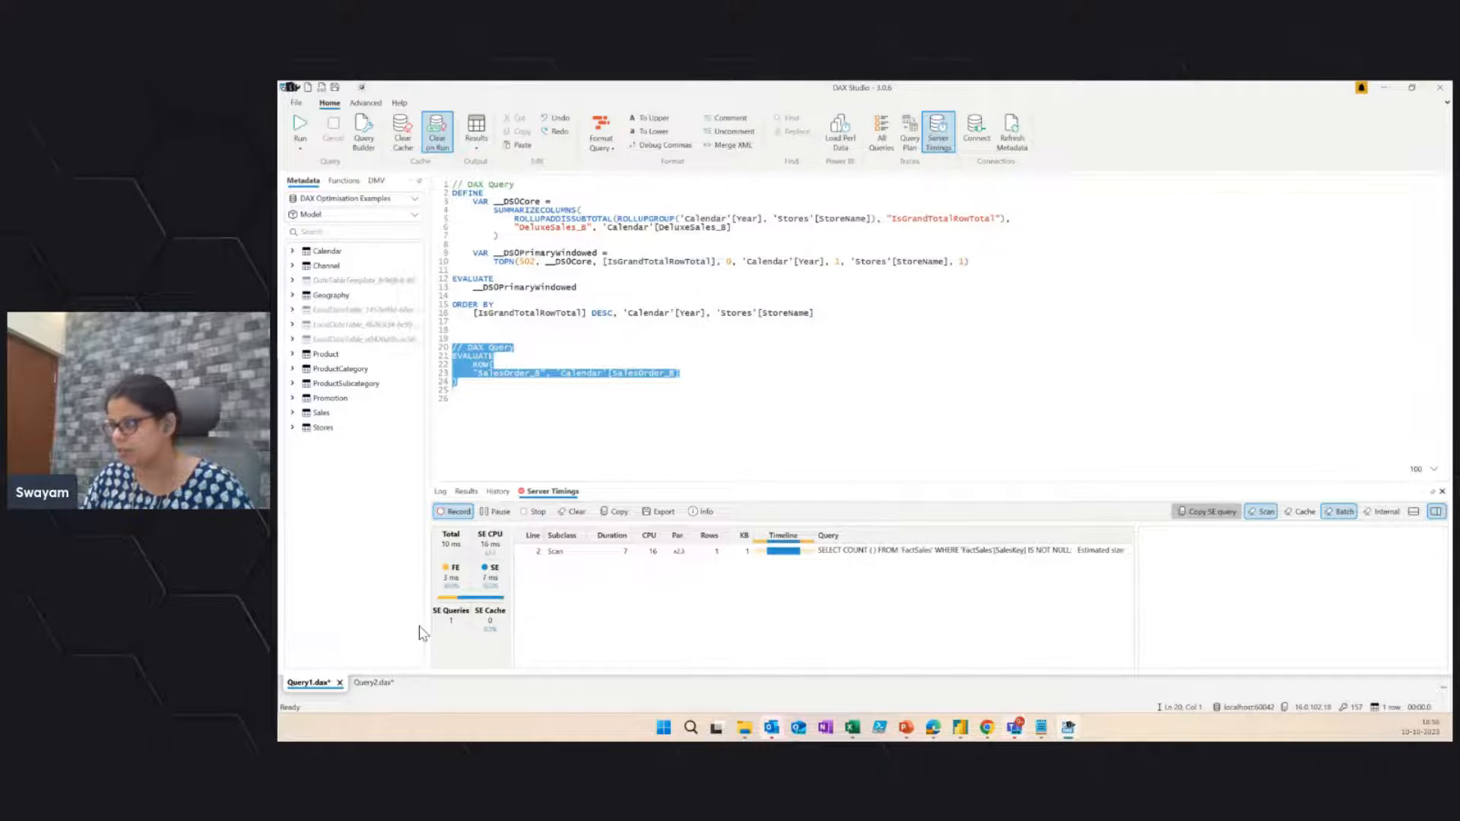
{"action": "left_click", "coordinate": [372, 683]}
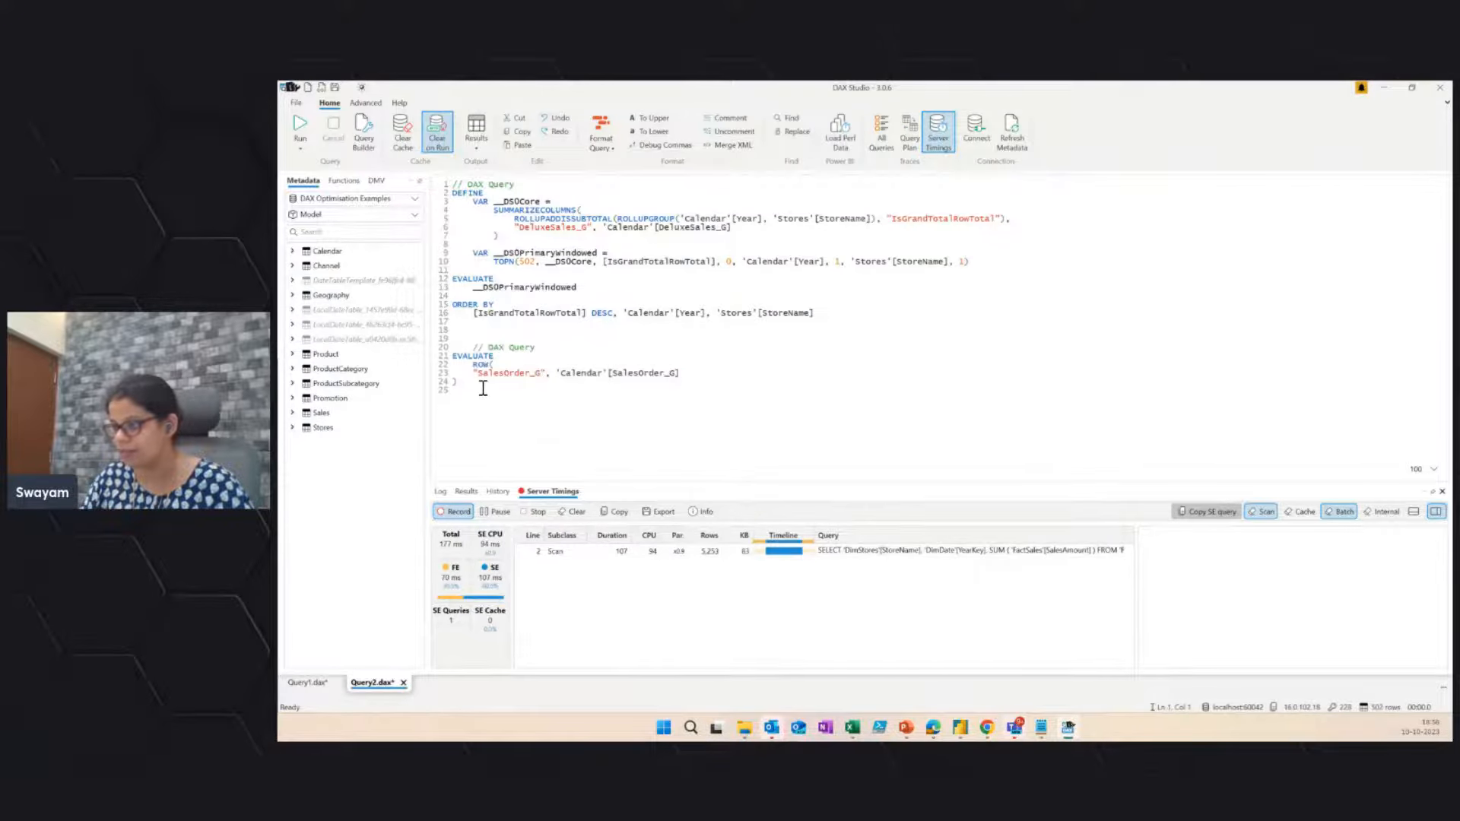
{"action": "left_click_drag", "start_coordinate": [492, 408], "coordinate": [451, 347]}
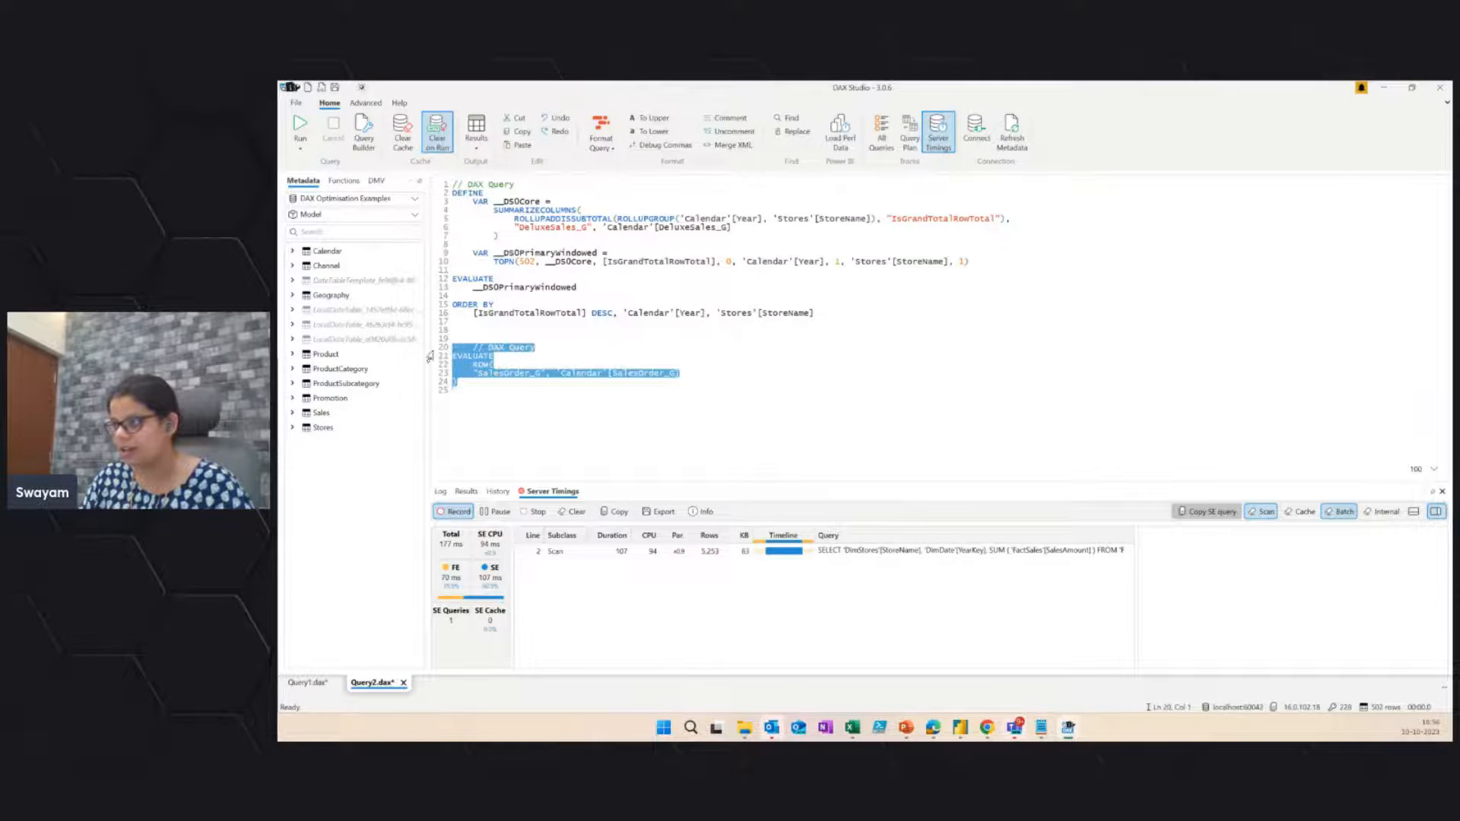
{"action": "left_click", "coordinate": [301, 128]}
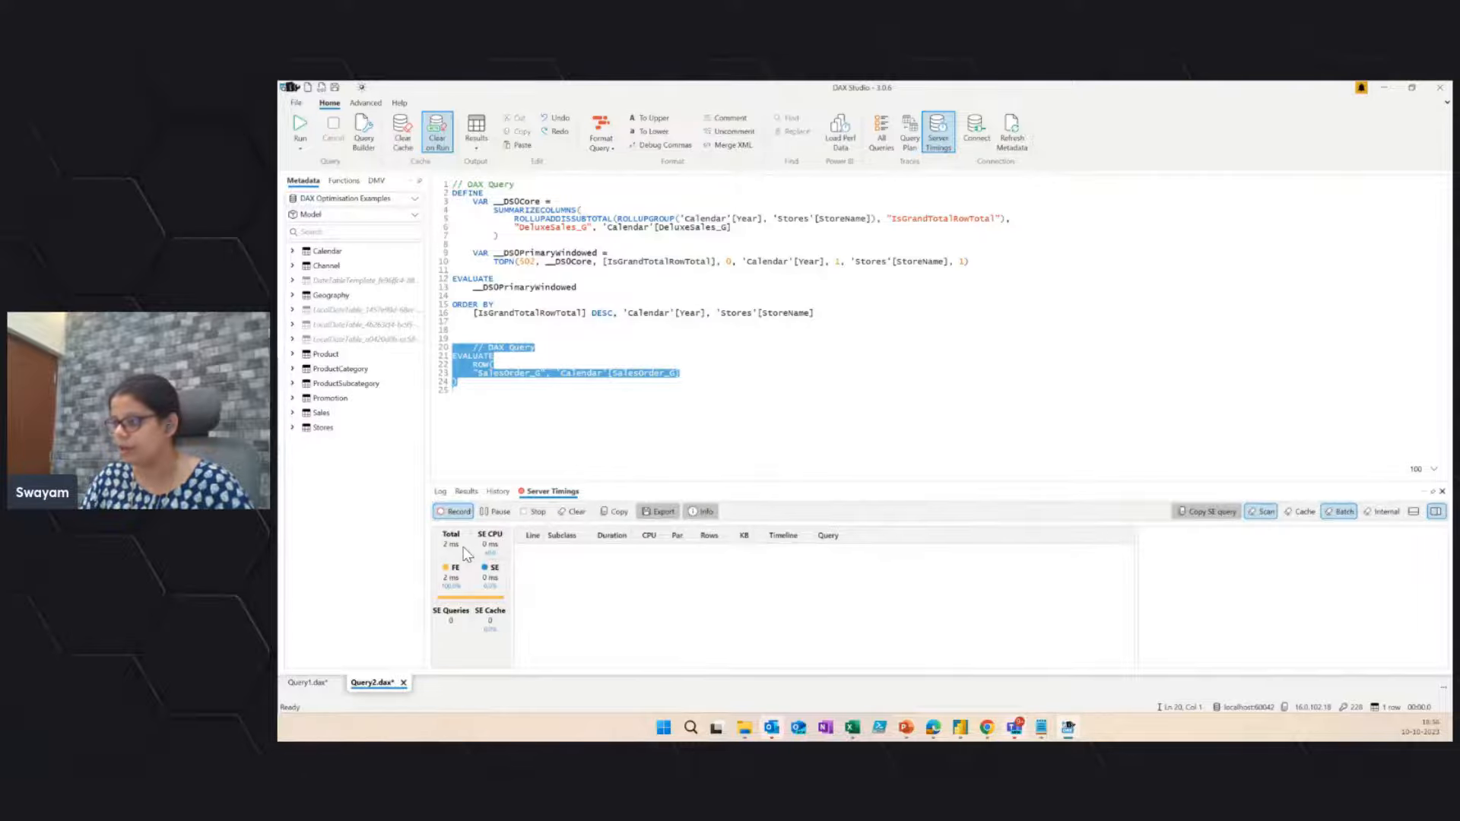